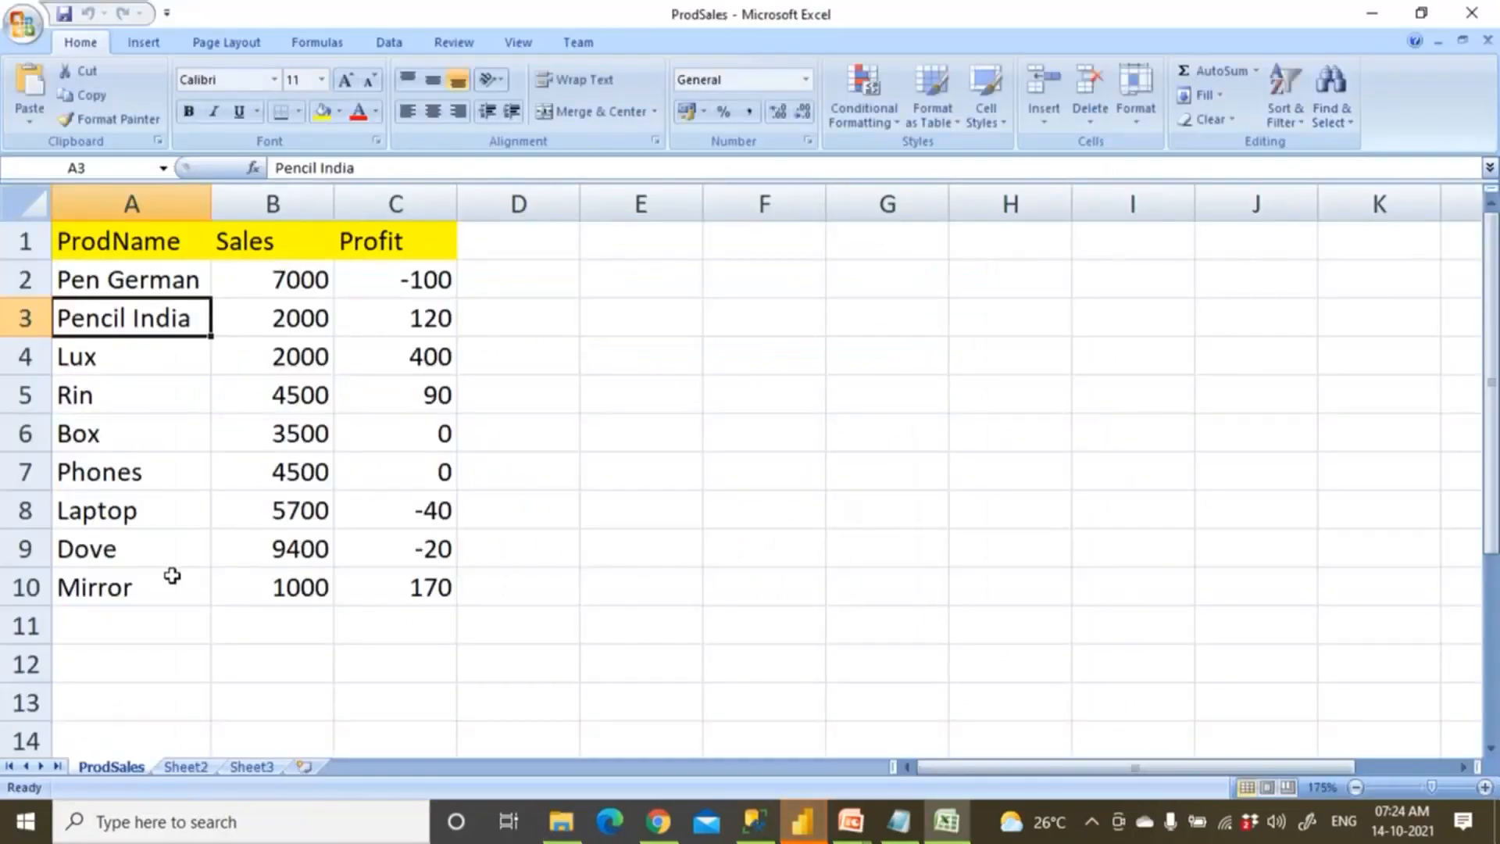
Review the updated product rows in ProdSales, close the workbook and return to the Power BI Desktop report.
click(172, 577)
drag(154, 299, 449, 579)
click(610, 532)
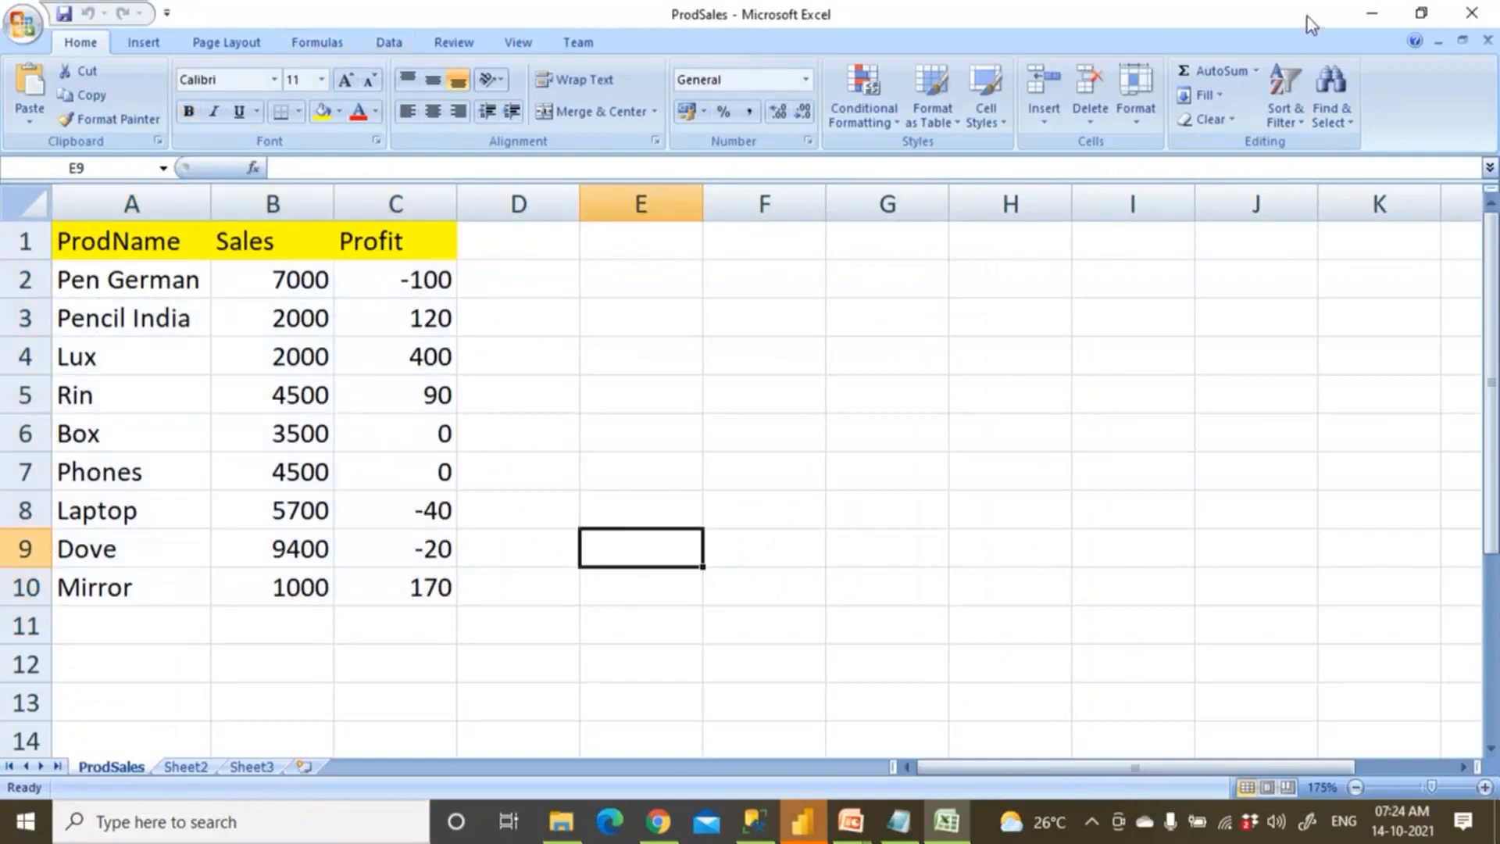
click(1461, 12)
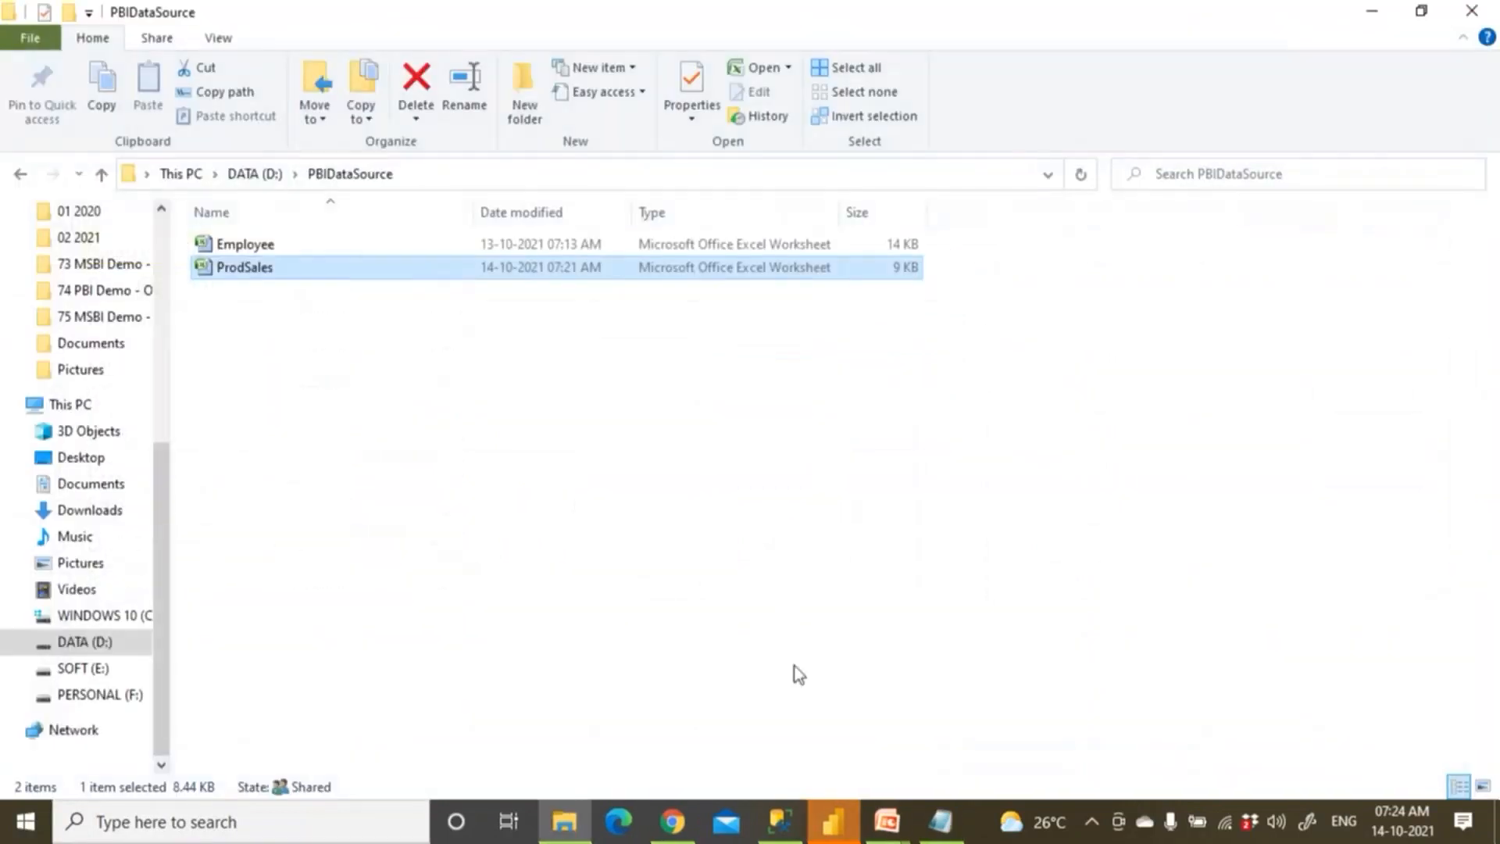
click(834, 822)
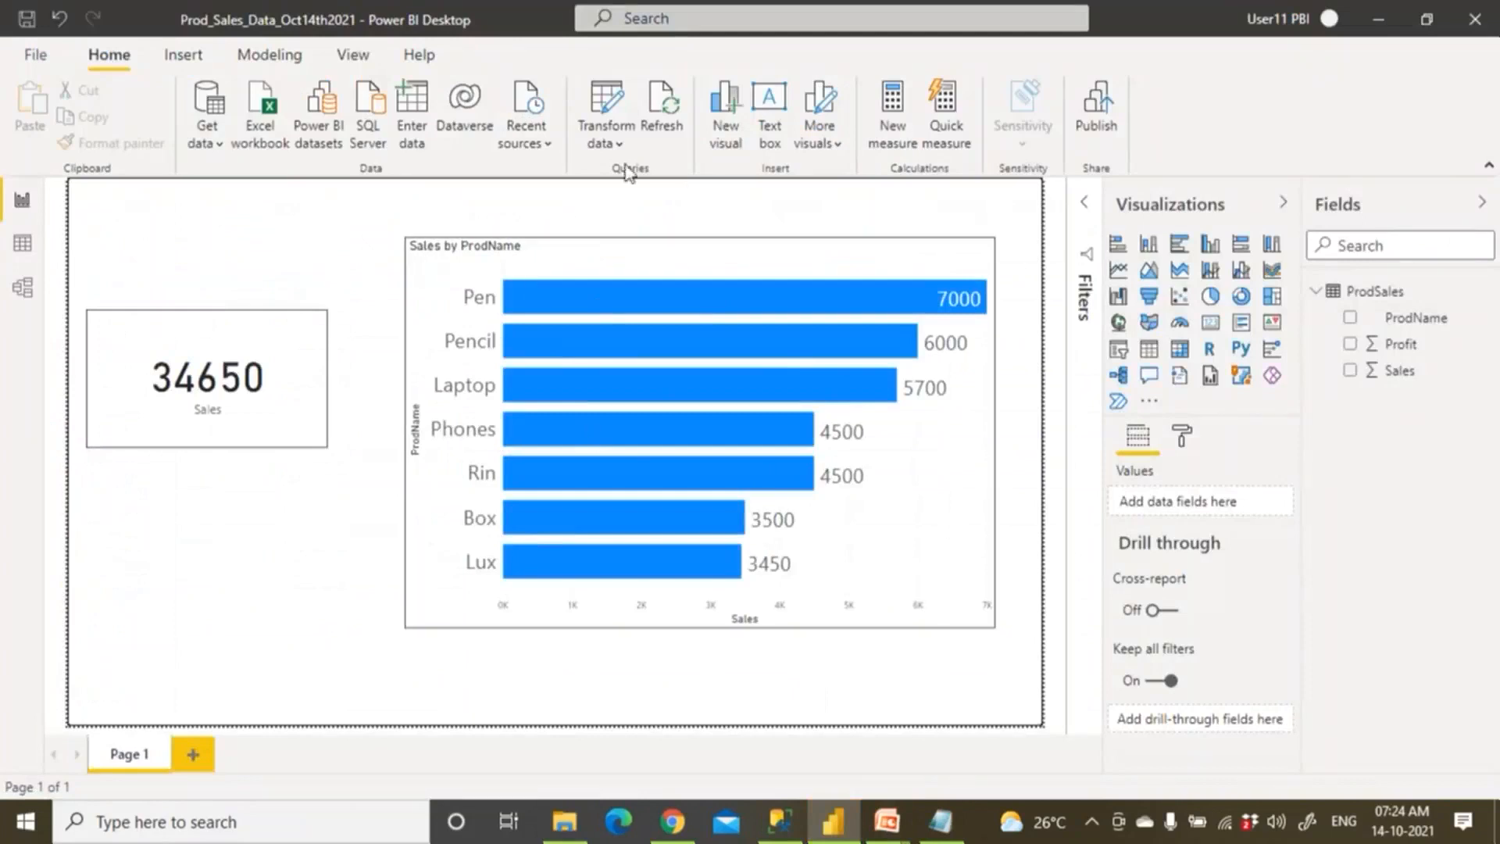
Check the prodsales.xlsx source path in Data source settings and its PBIDataSource folder.
click(616, 145)
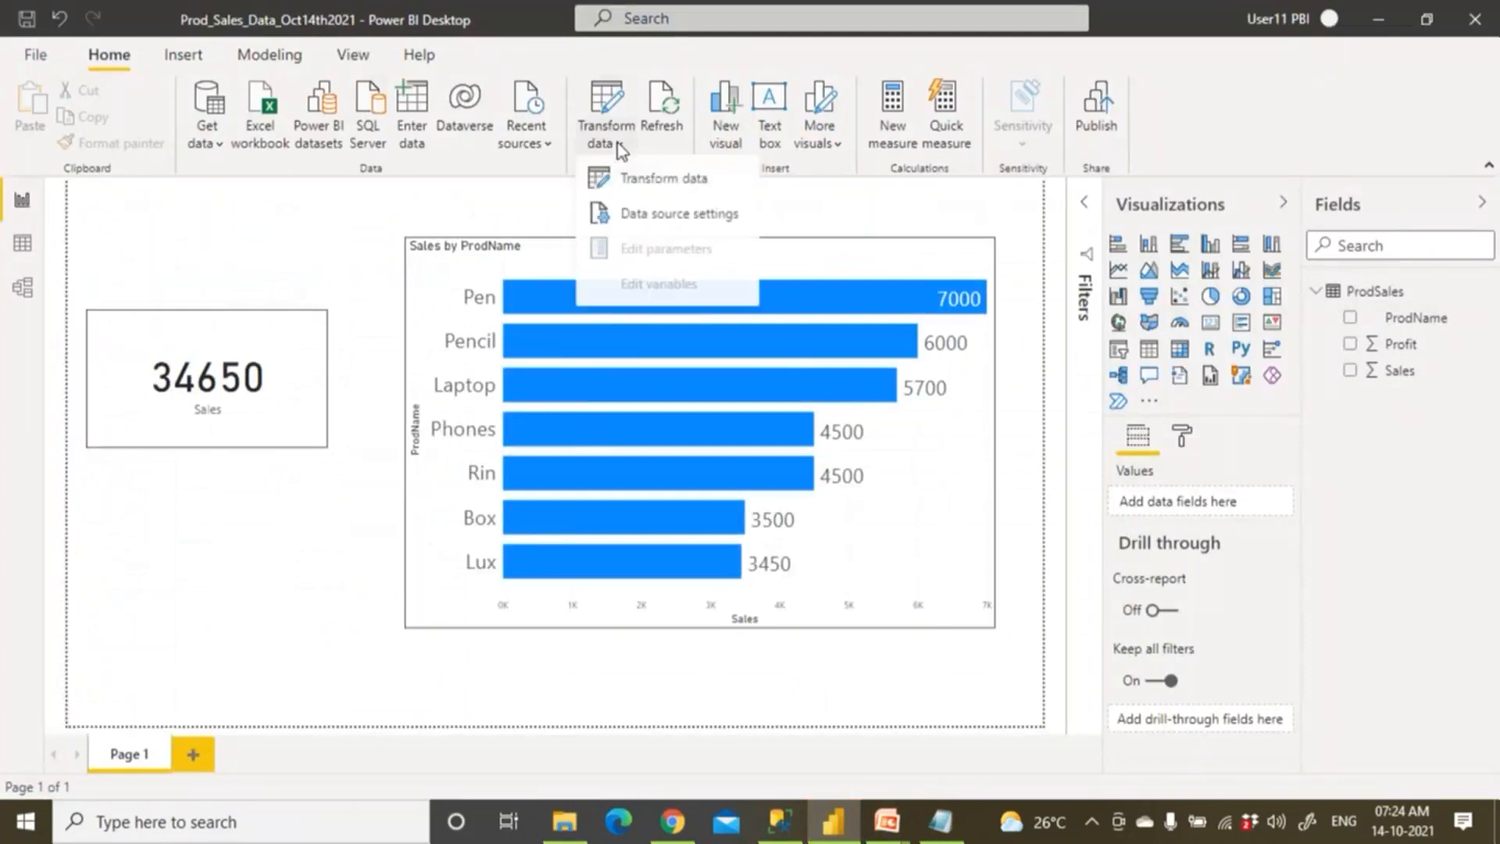
click(635, 216)
click(538, 289)
click(438, 638)
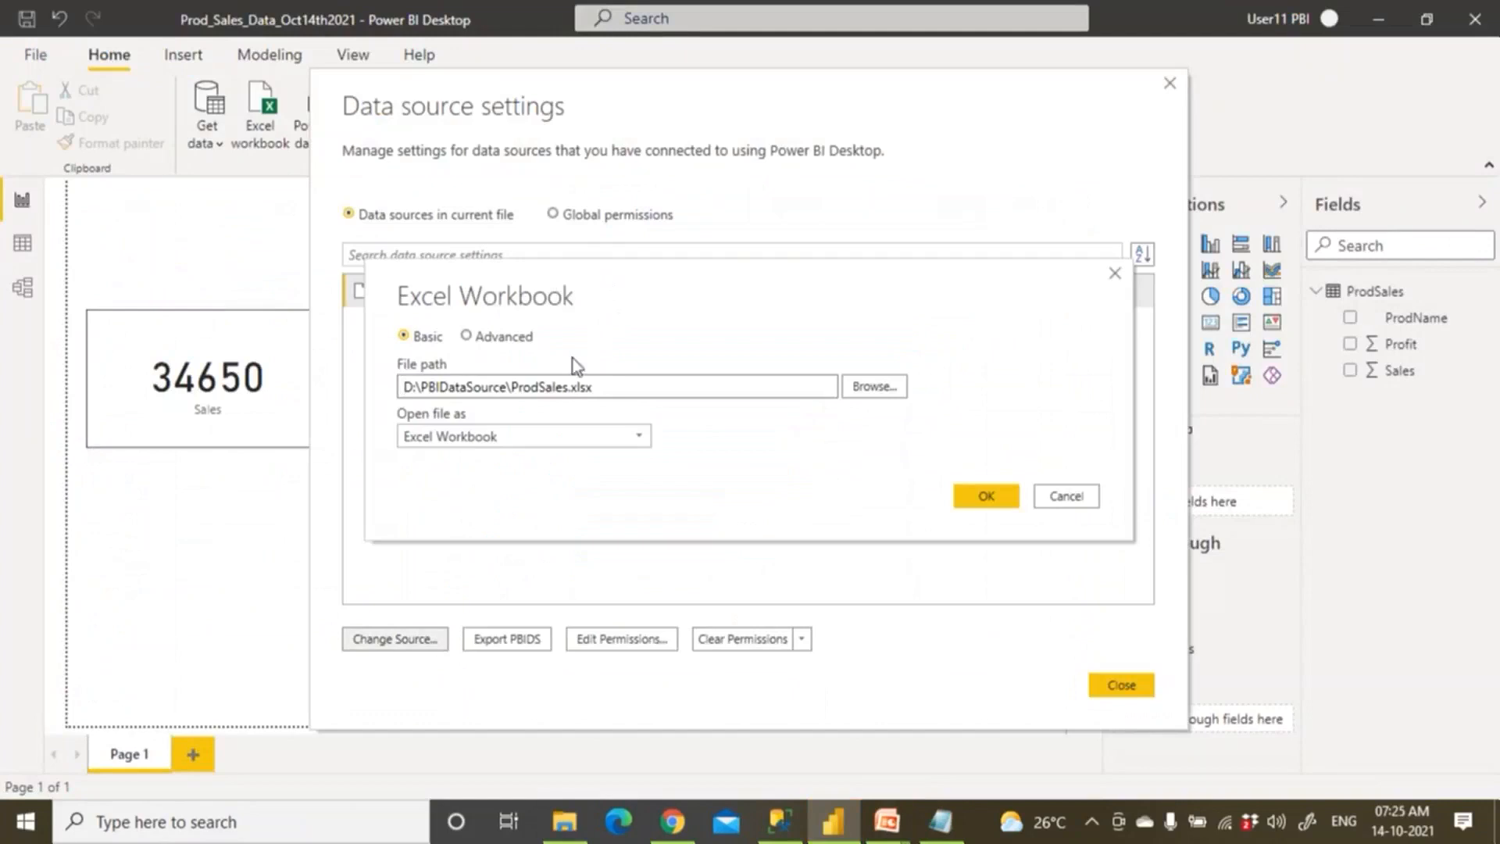
drag(604, 387, 379, 401)
click(563, 821)
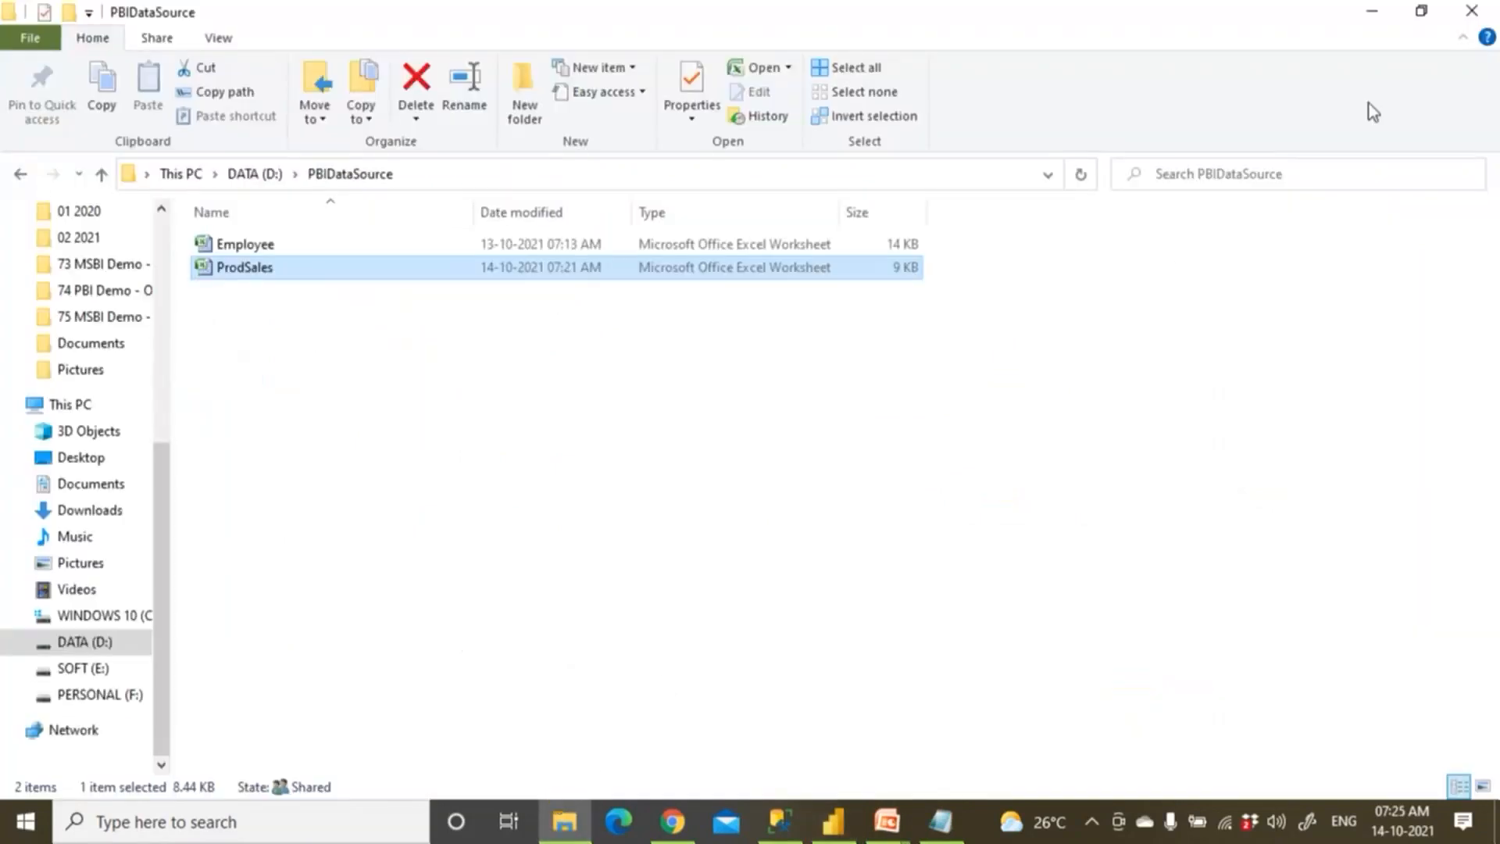
Close the data source settings and save the refreshed report.
click(1373, 9)
click(1121, 686)
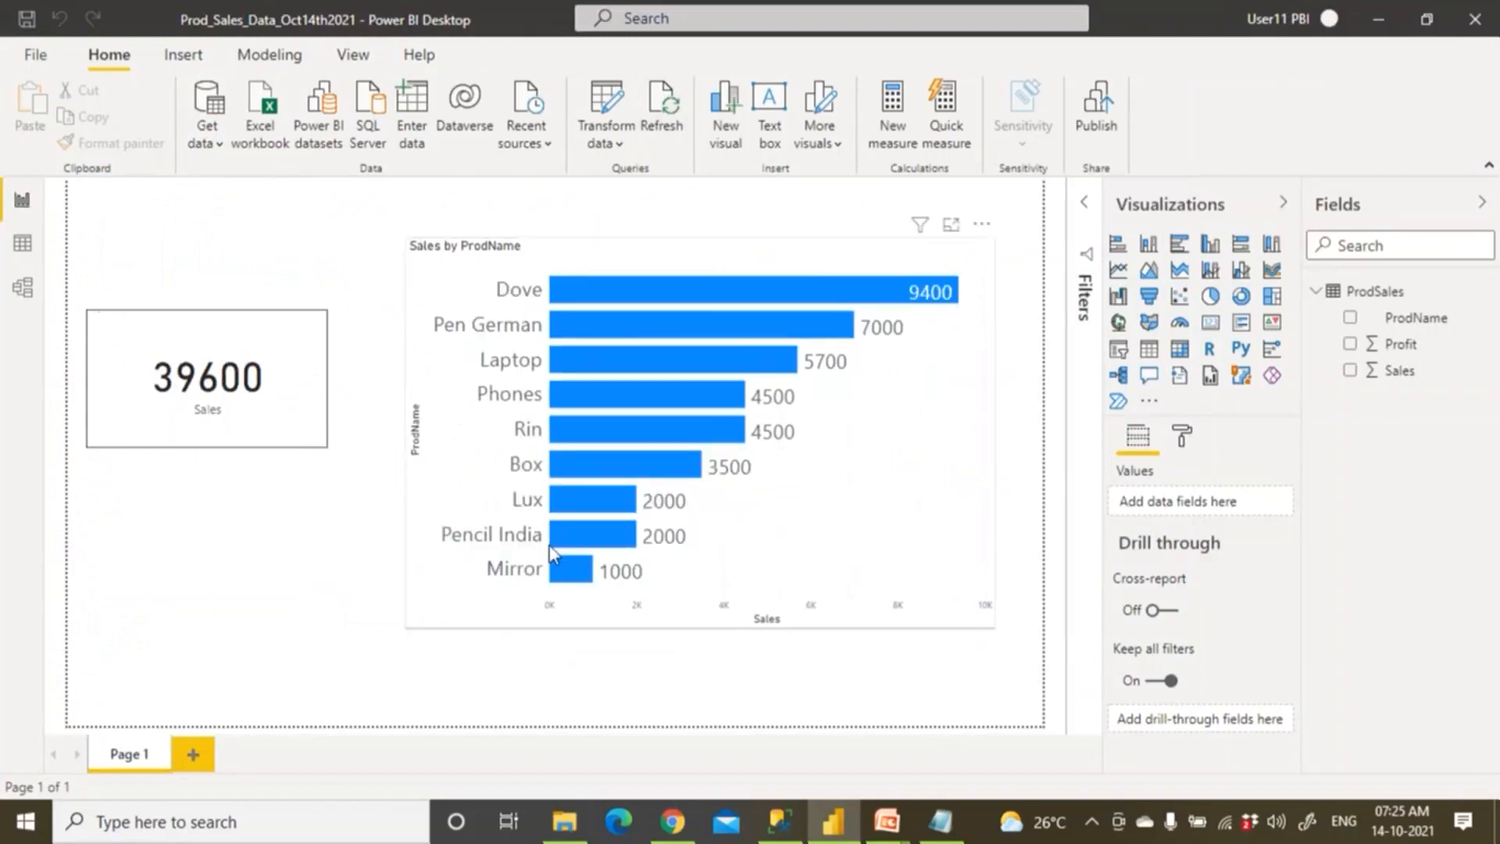
click(30, 30)
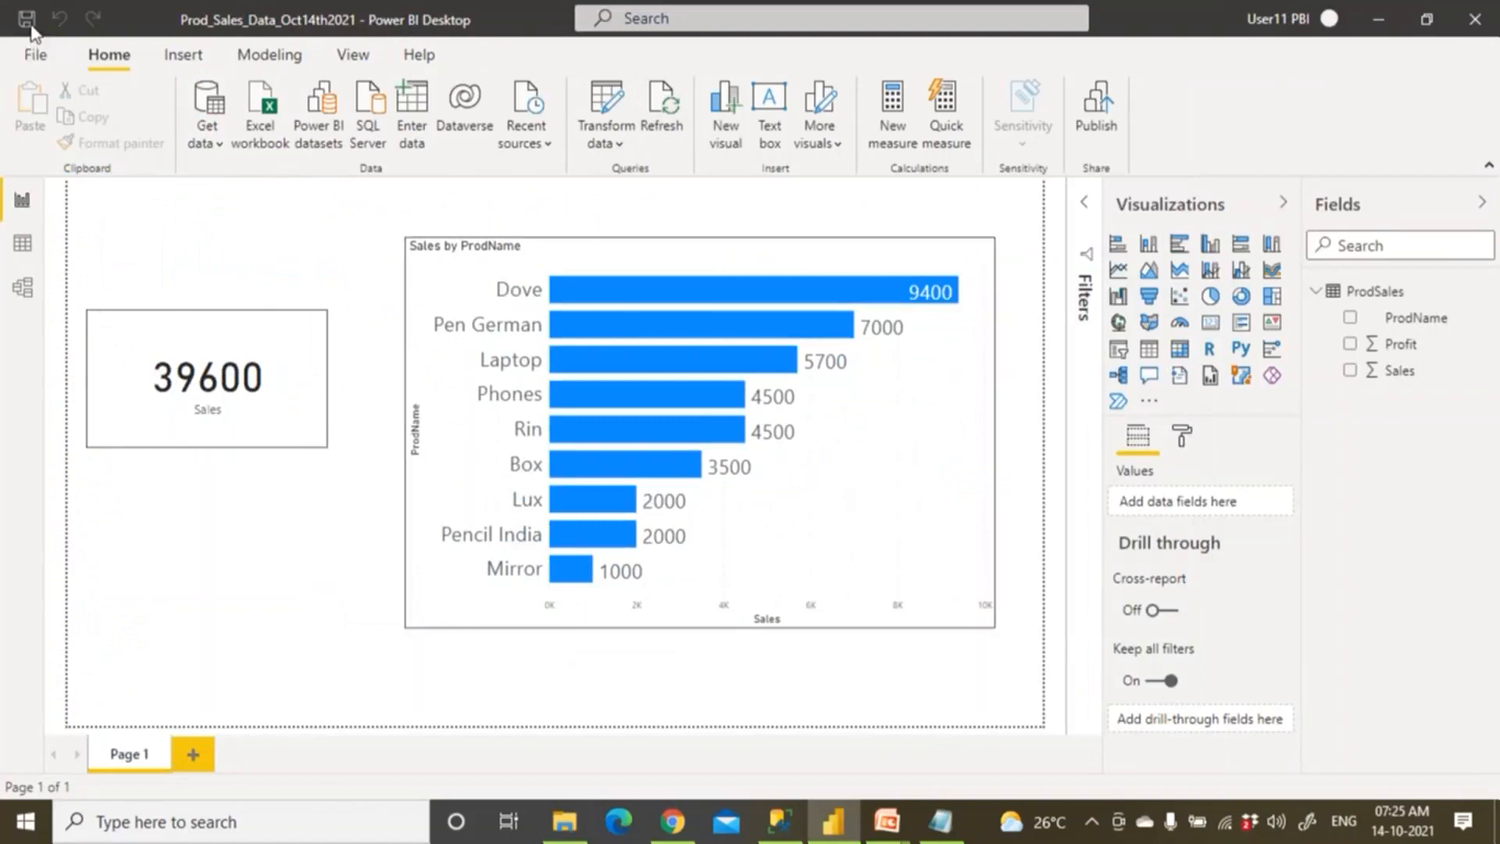
click(670, 822)
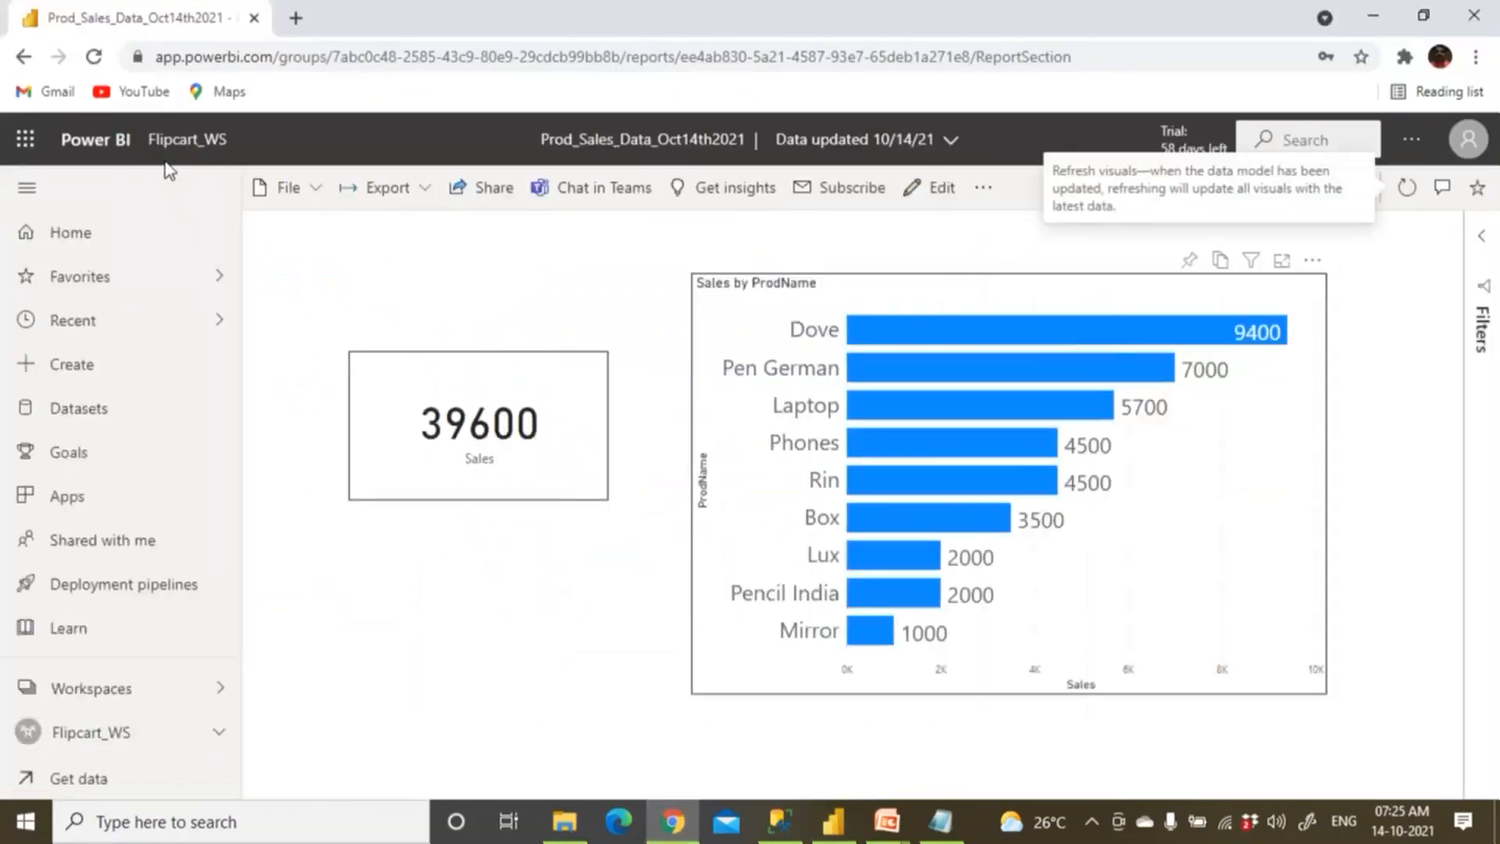
Return to the Flipcart_WS workspace in the browser and review the account's licence details.
click(672, 836)
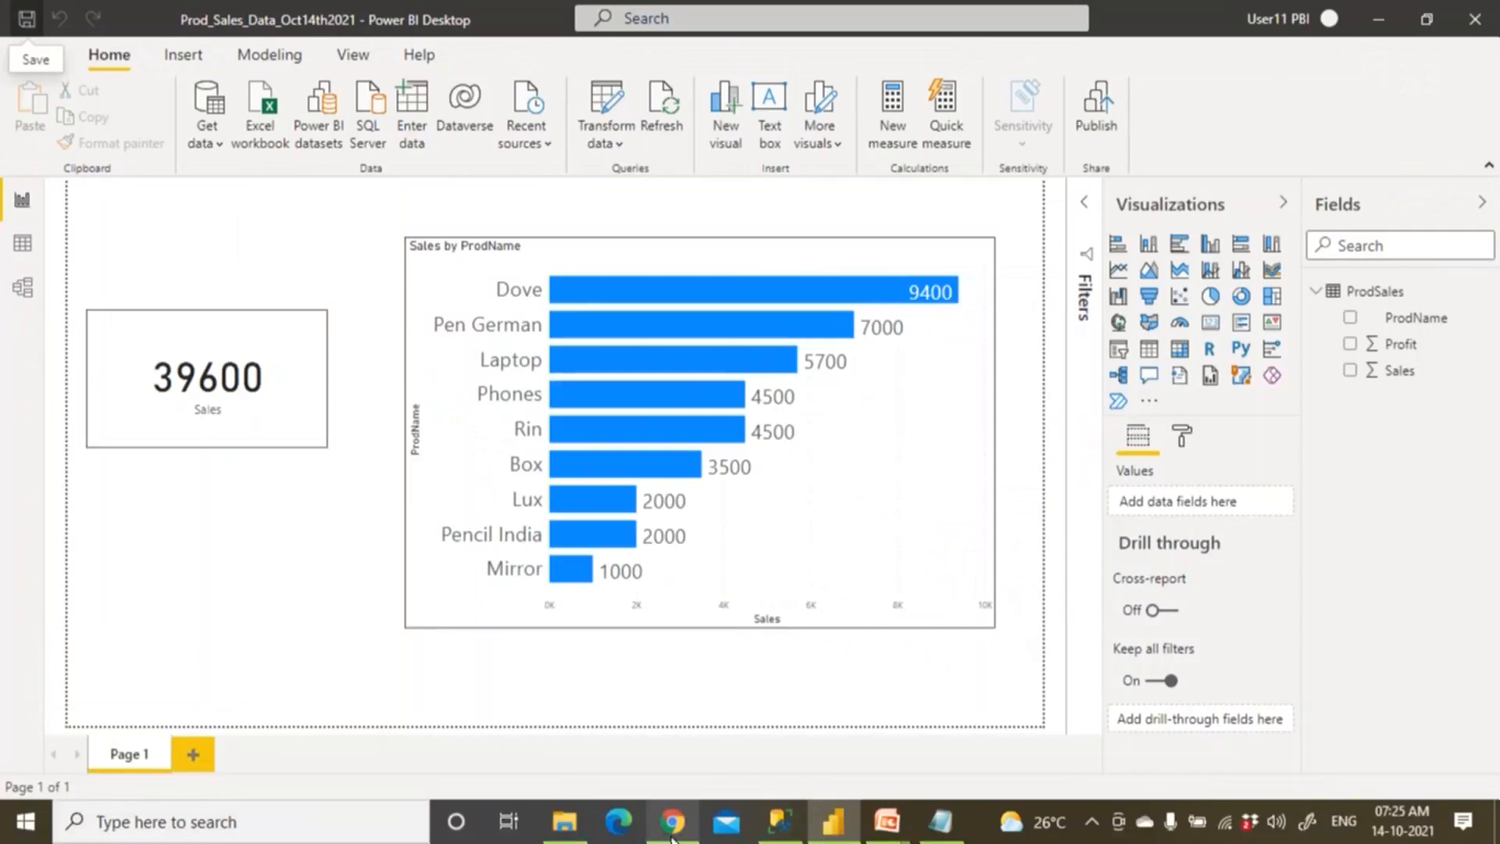
click(670, 822)
click(196, 141)
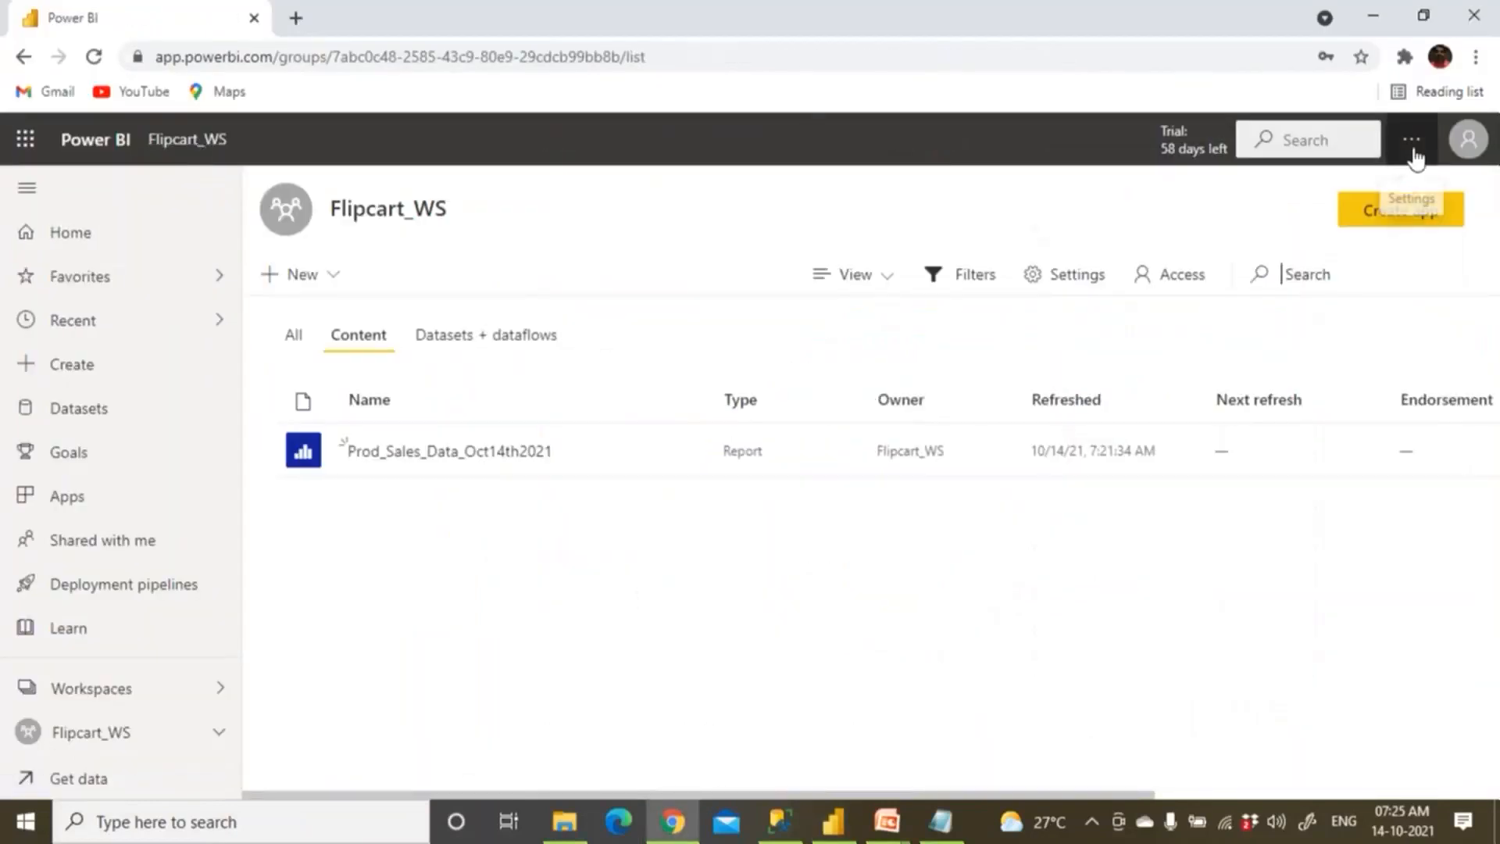
click(1468, 141)
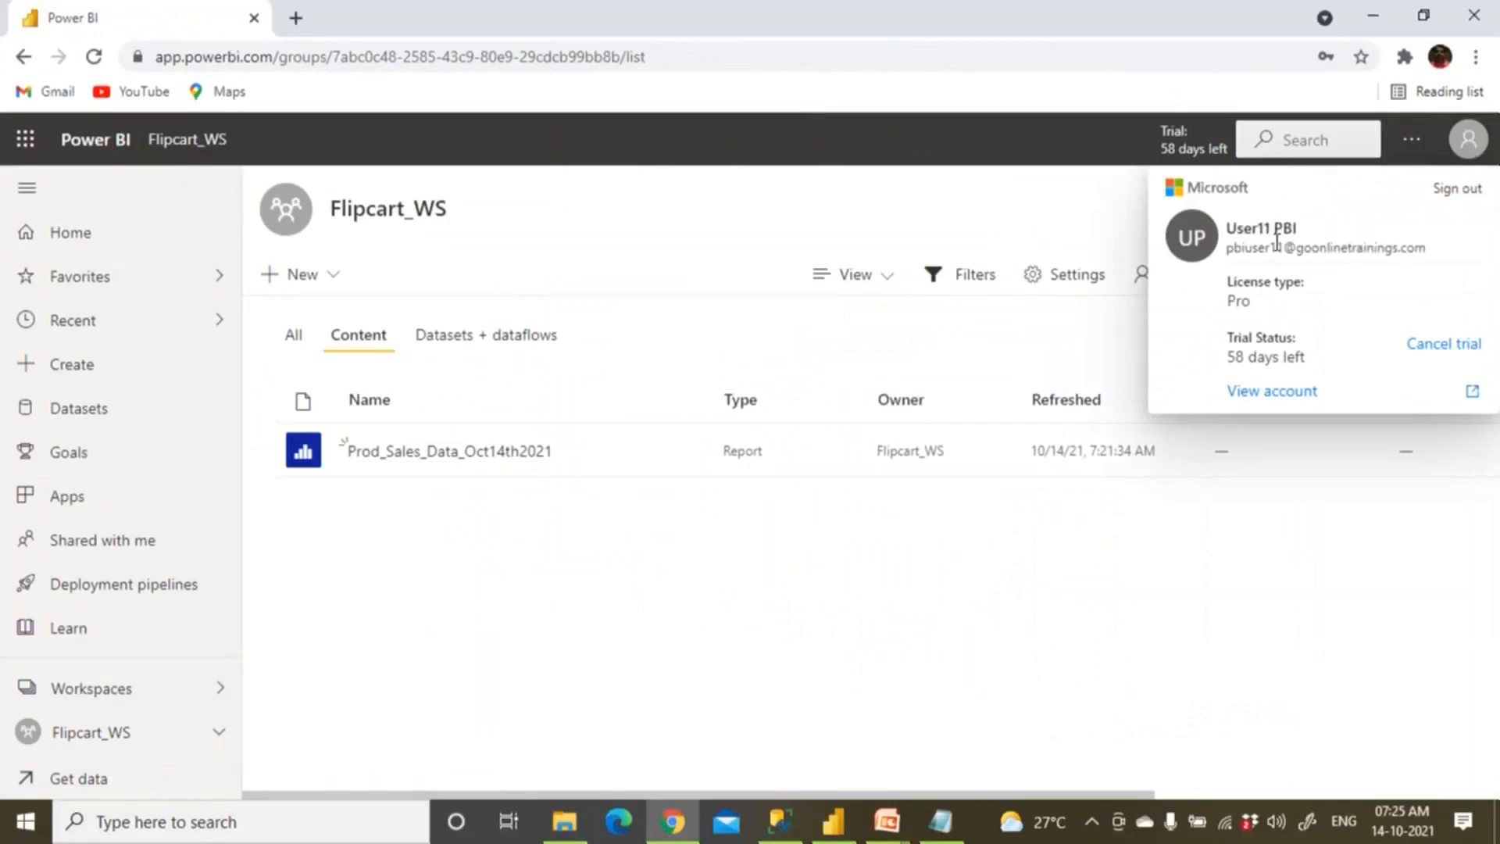
click(1204, 580)
Remove the Prod_Excel_Source data source from Kedar_GateWay in Manage gateways.
click(1412, 141)
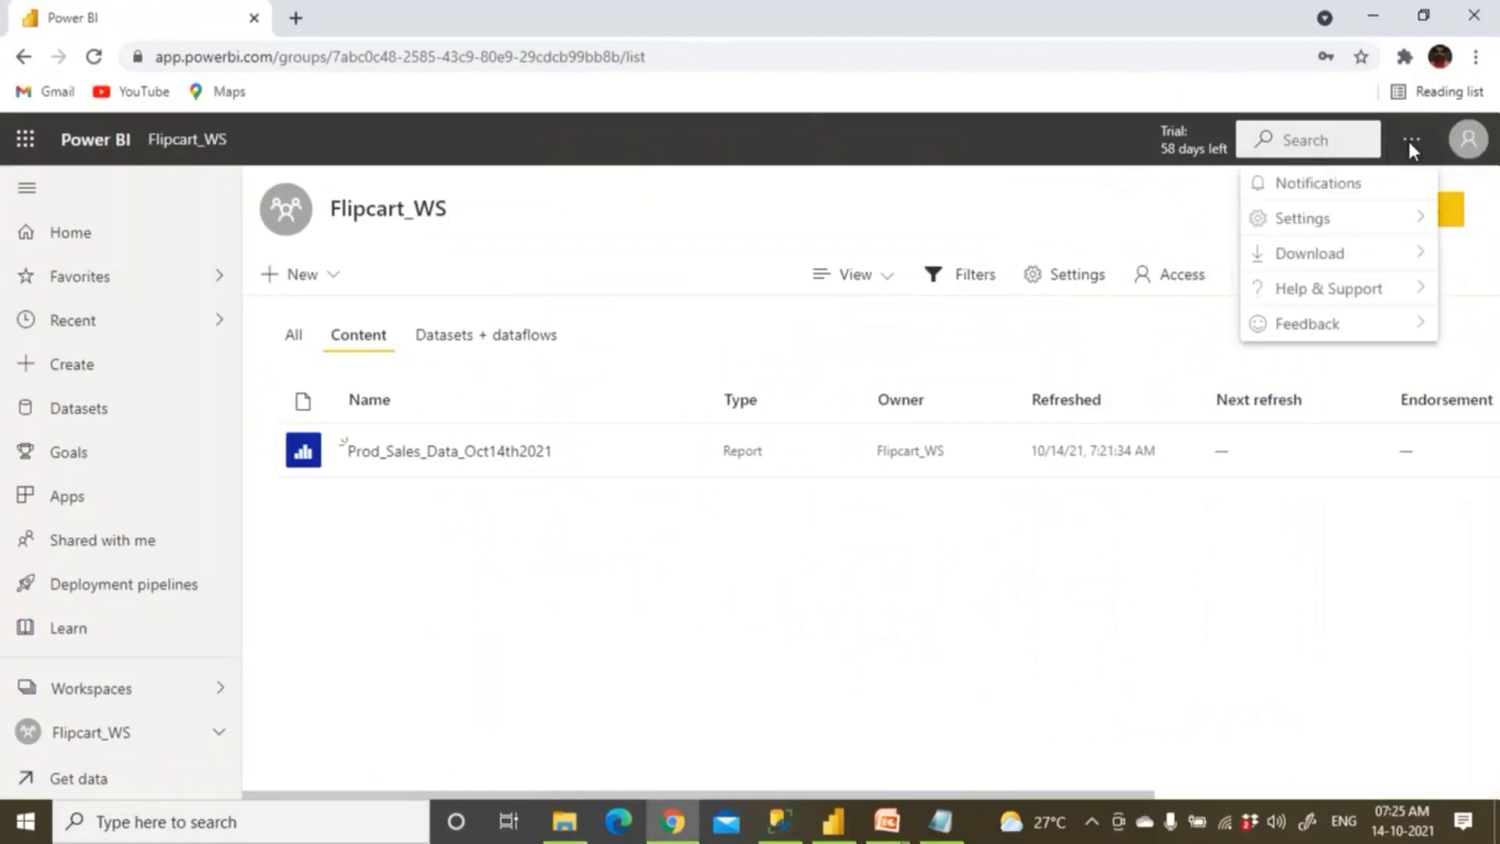
mouse_move(1335, 233)
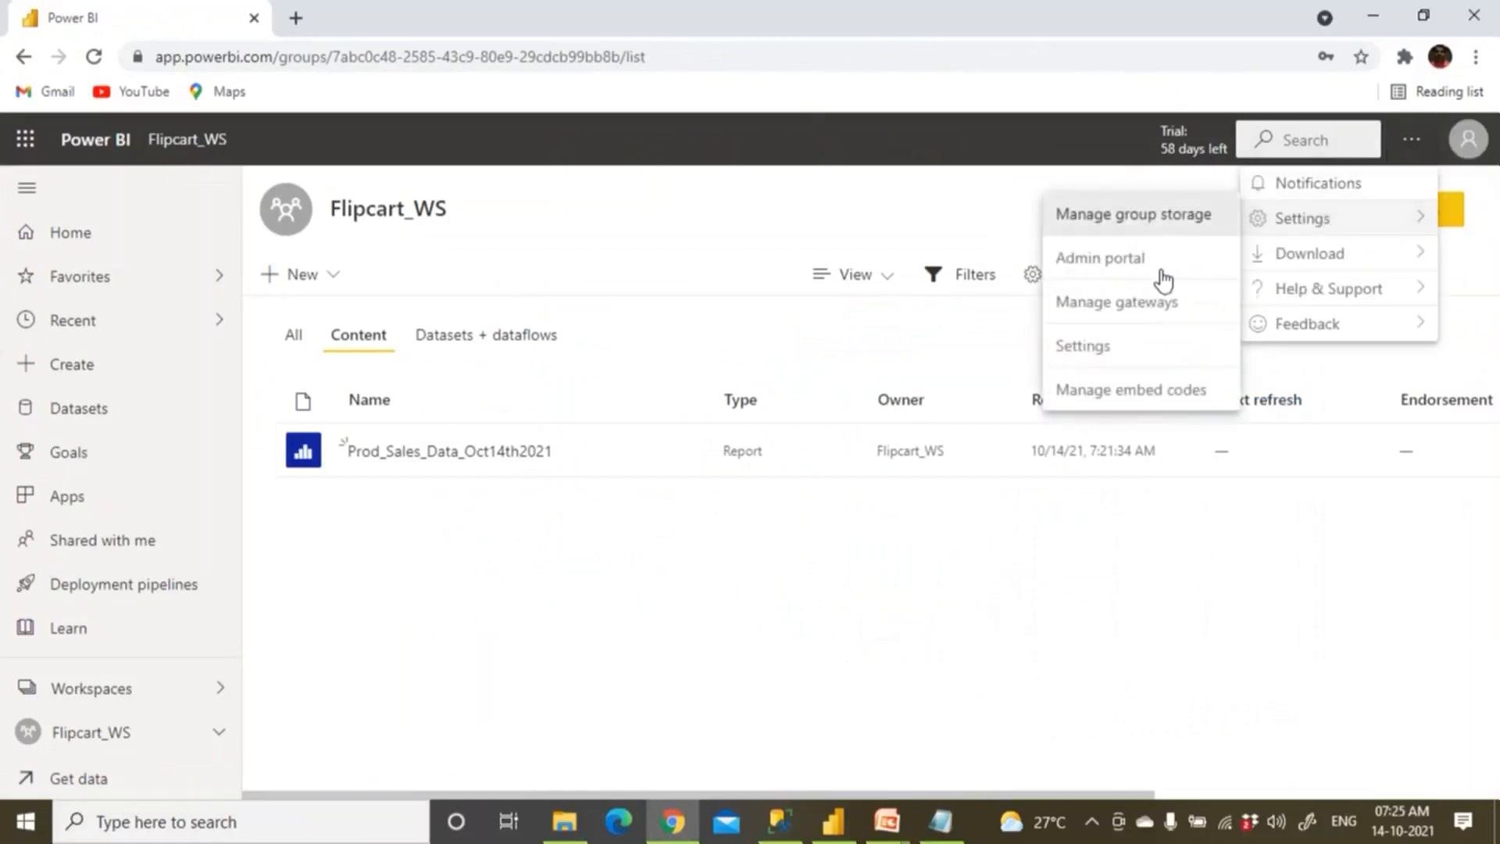
click(1150, 303)
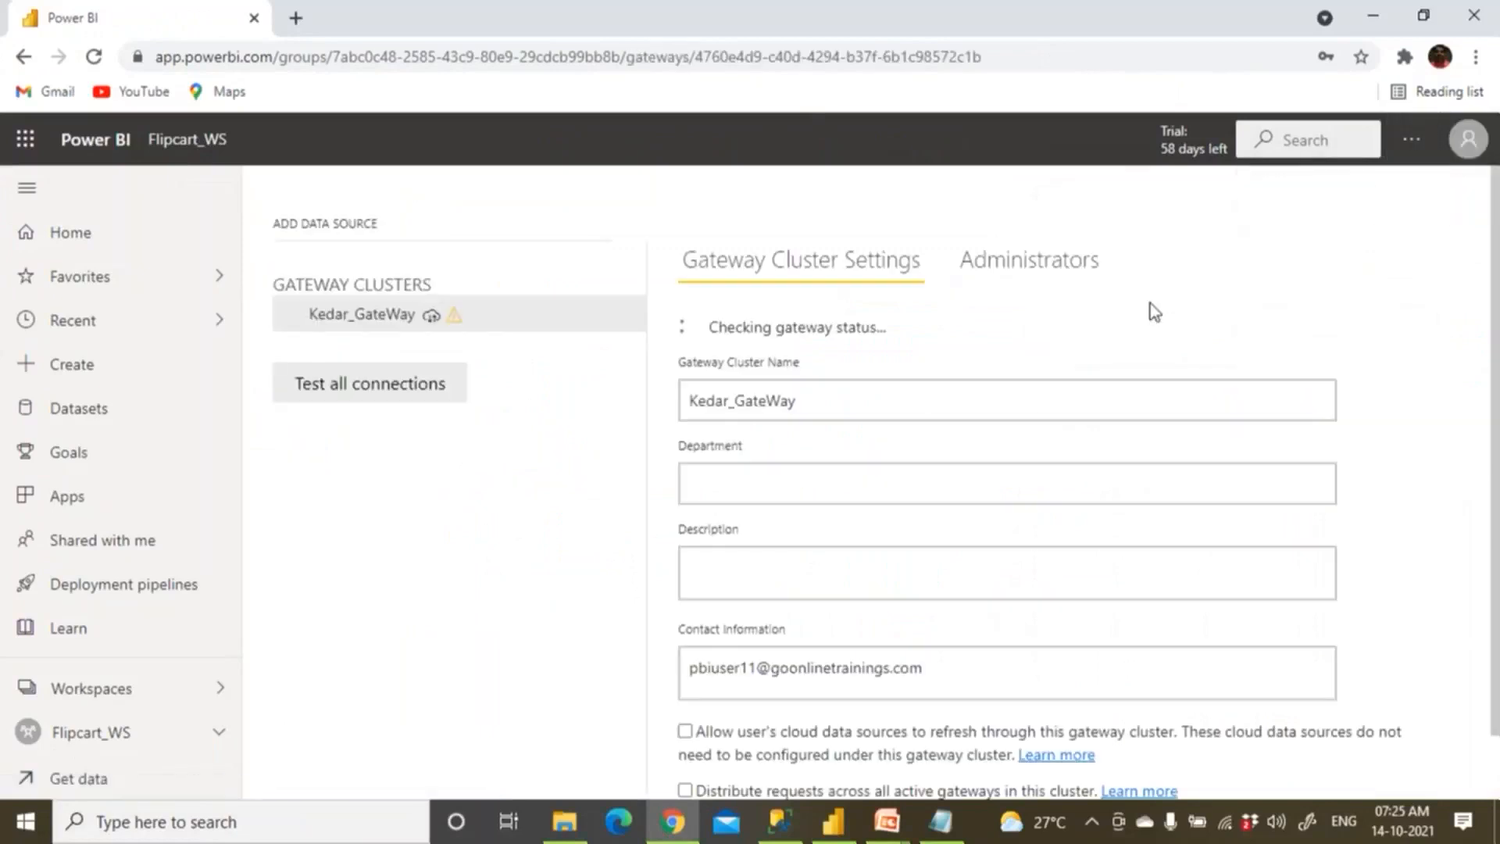
click(295, 320)
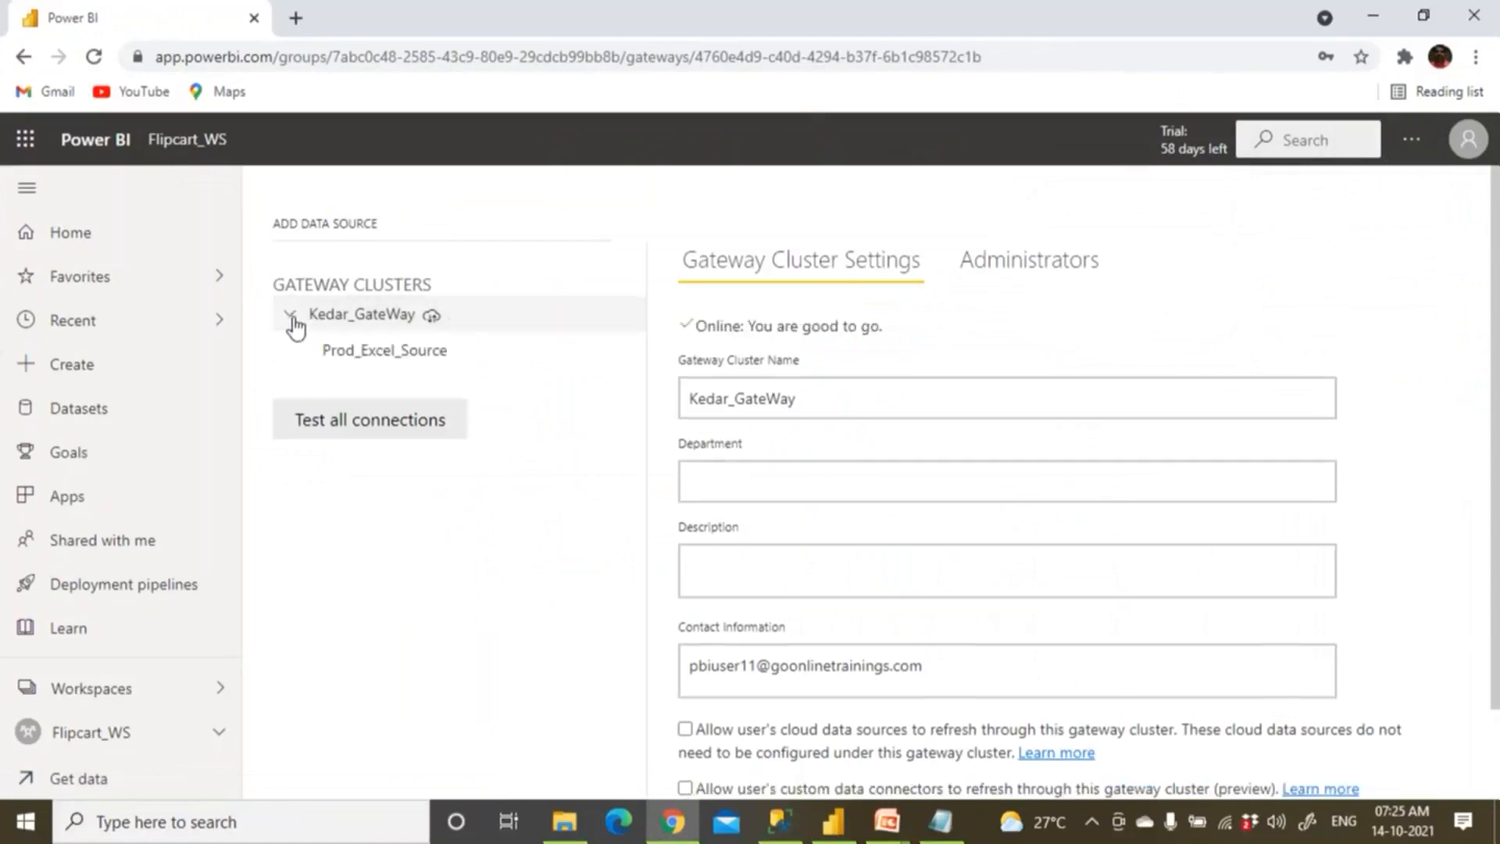
click(357, 358)
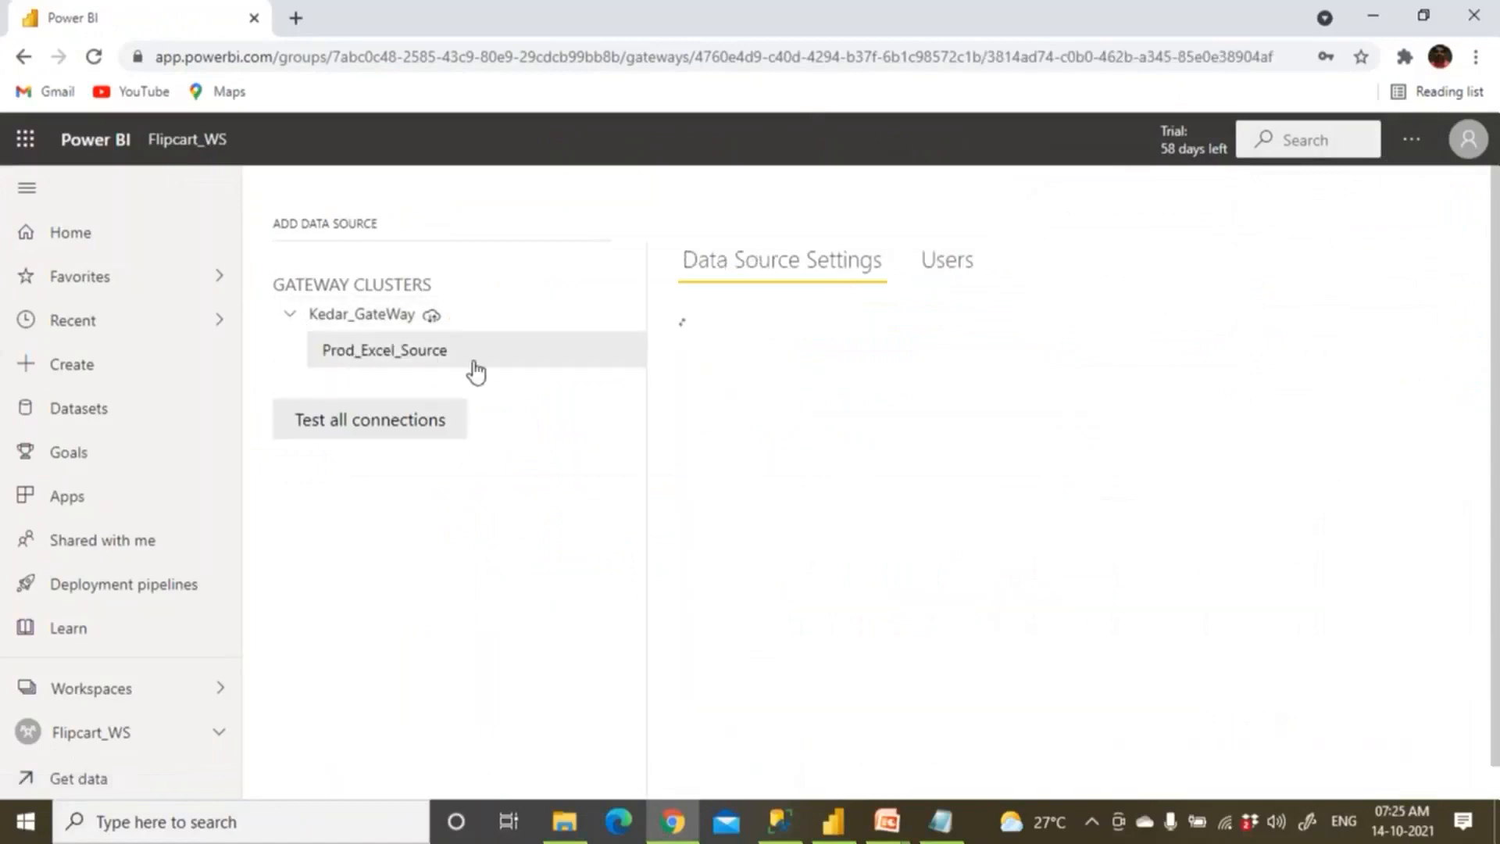
click(630, 361)
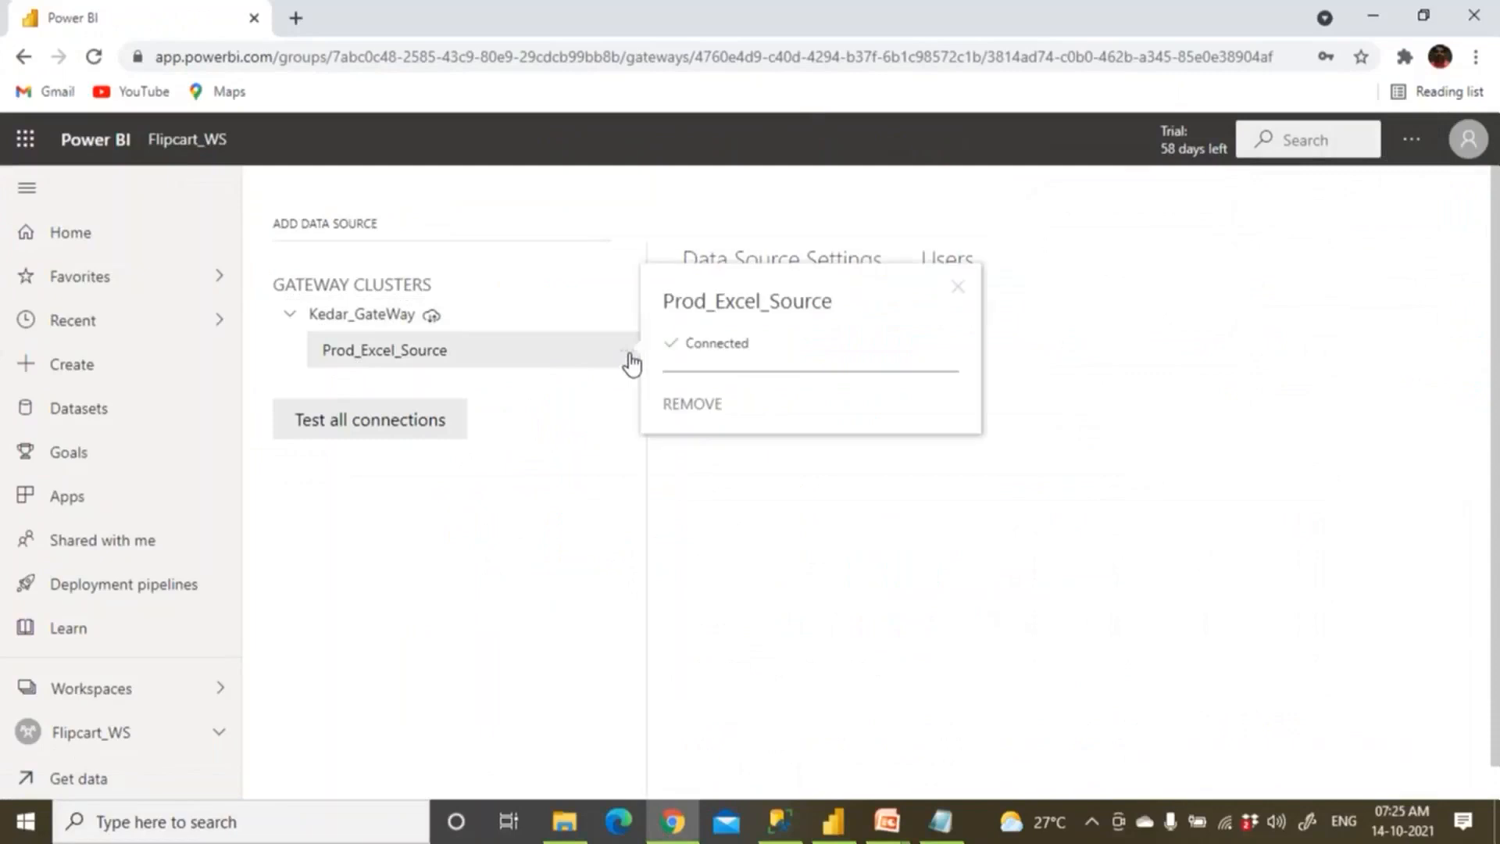
click(672, 400)
click(933, 506)
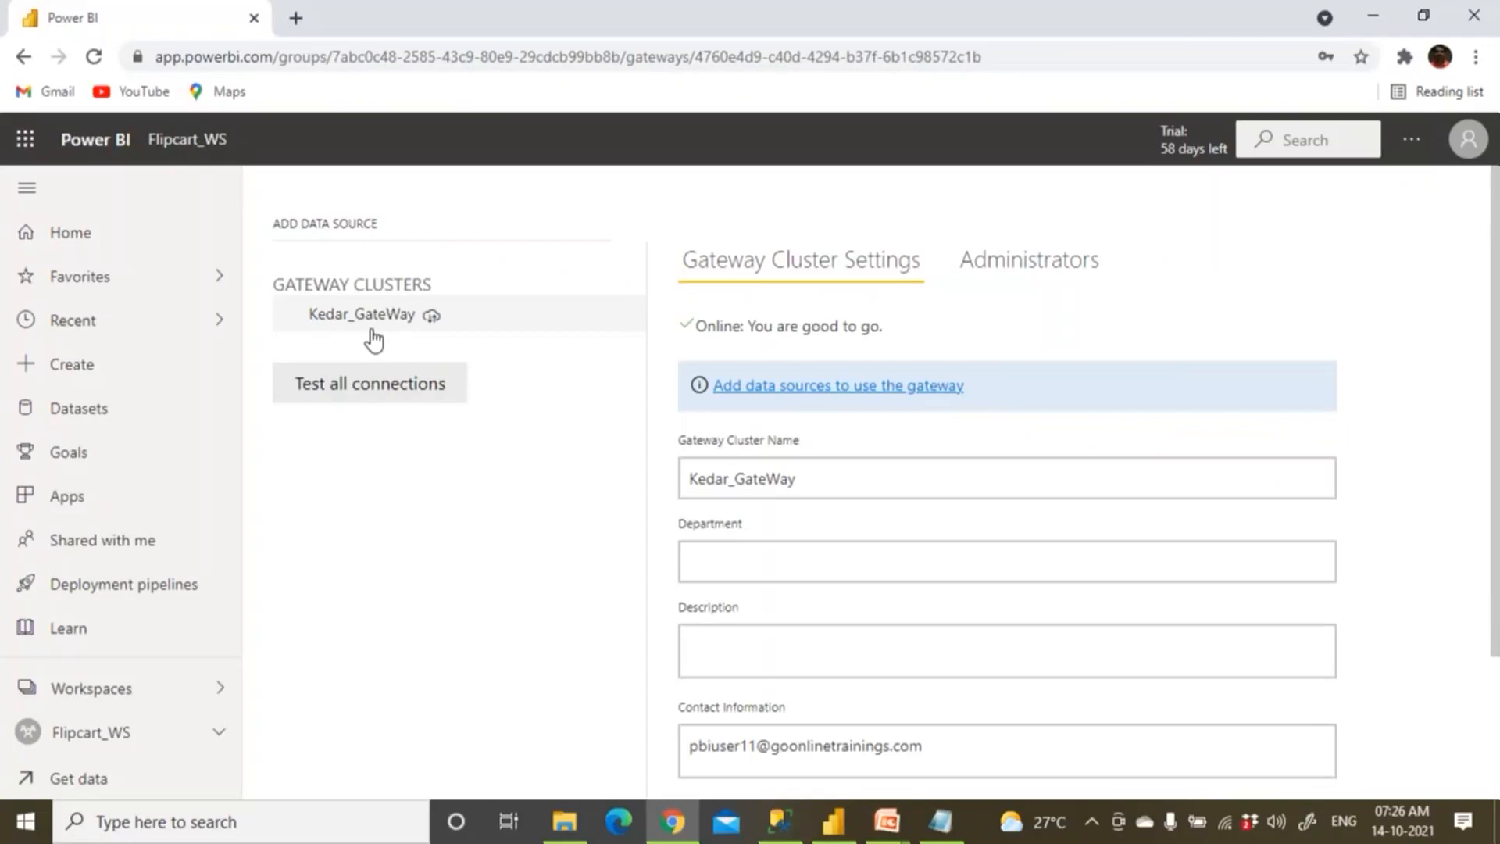
Delete the Prod_Sales_Data_Oct14th2021 dataset from the Flipcart_WS workspace.
click(732, 750)
drag(697, 748, 893, 750)
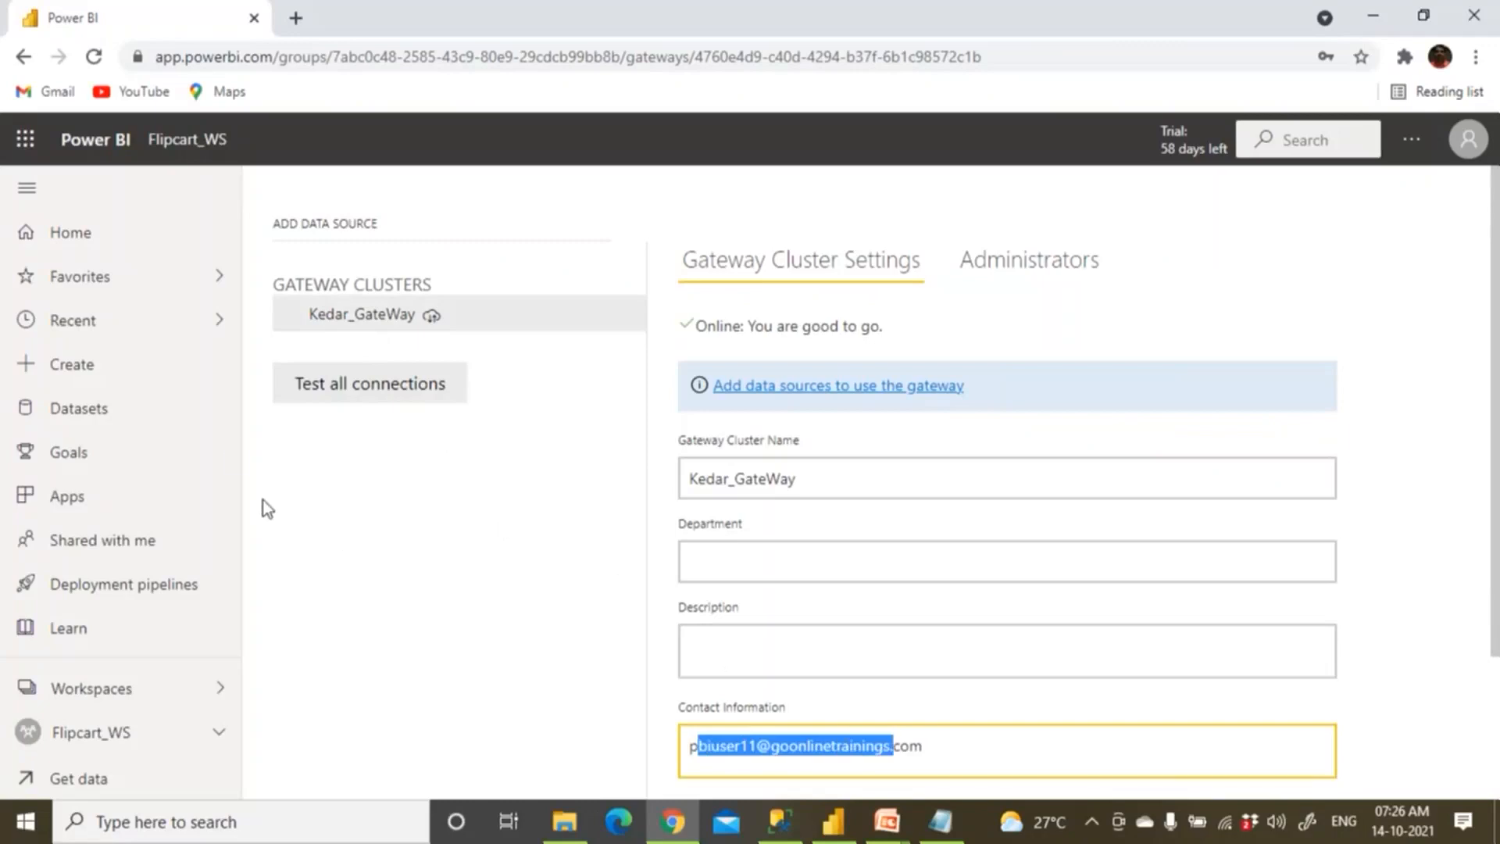
click(218, 132)
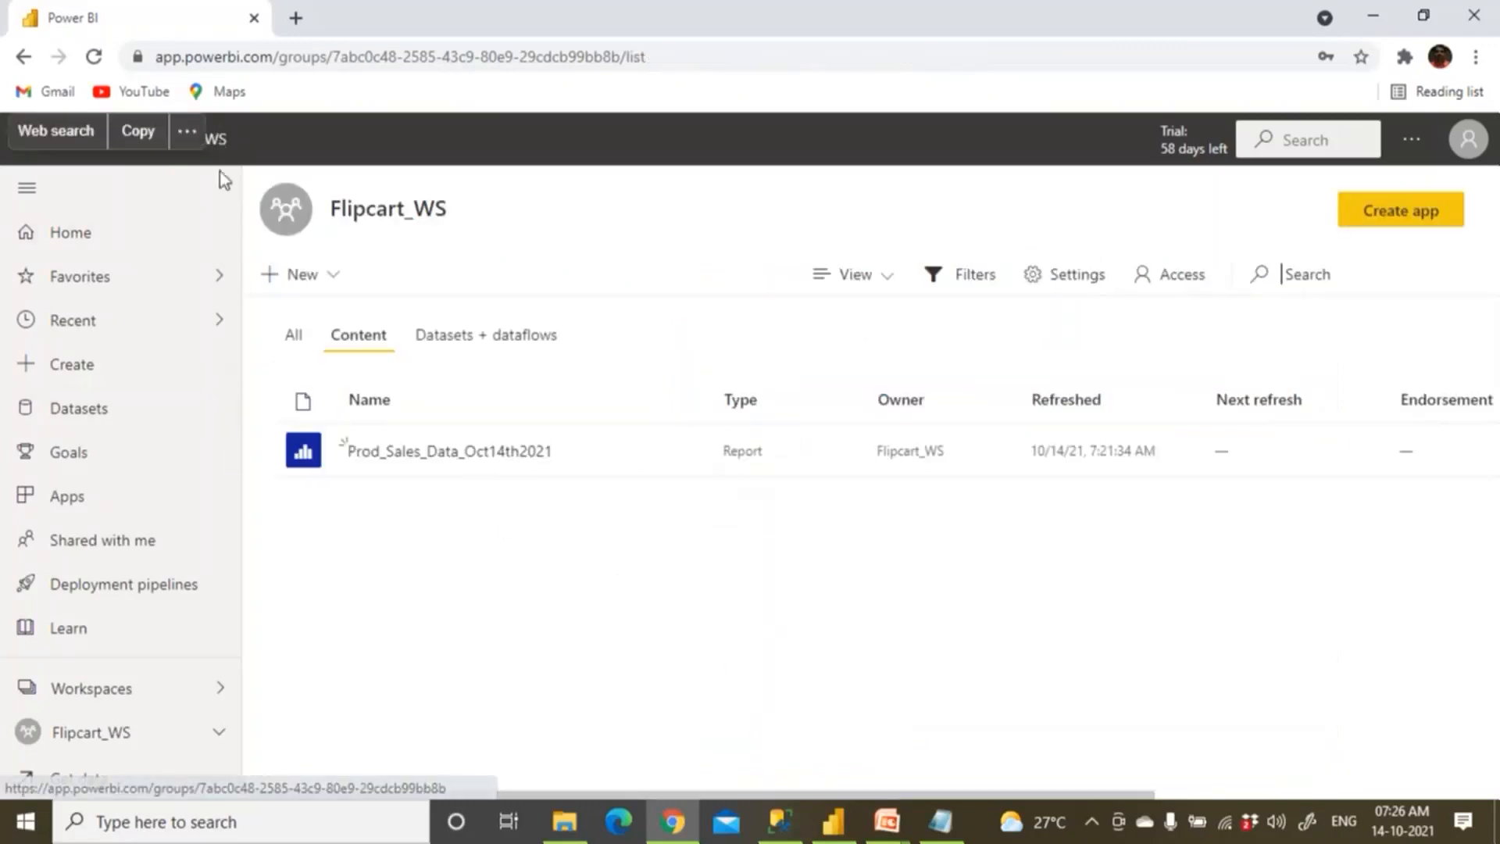
click(507, 340)
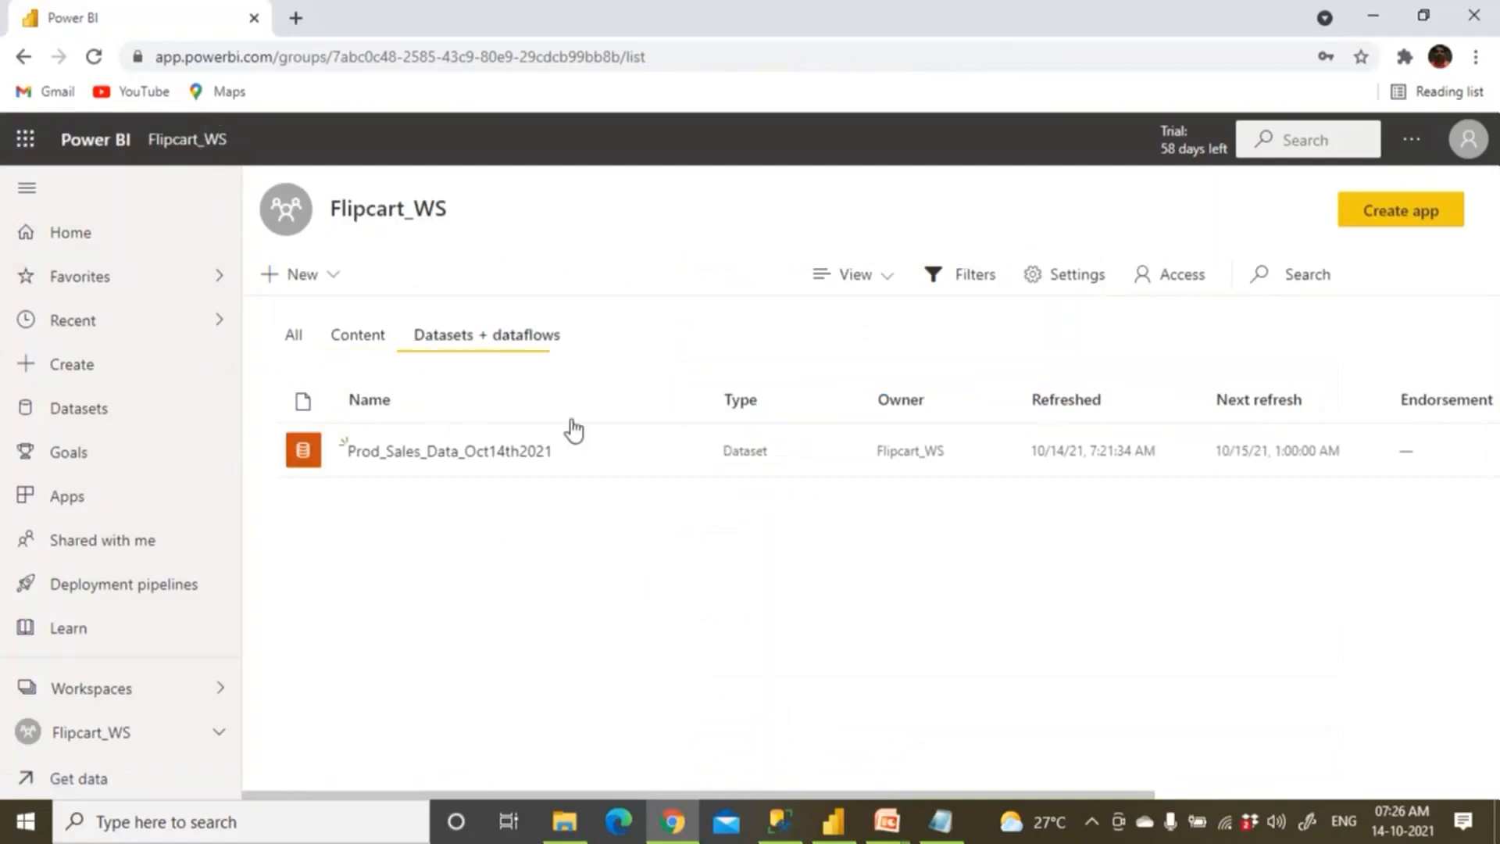
click(685, 466)
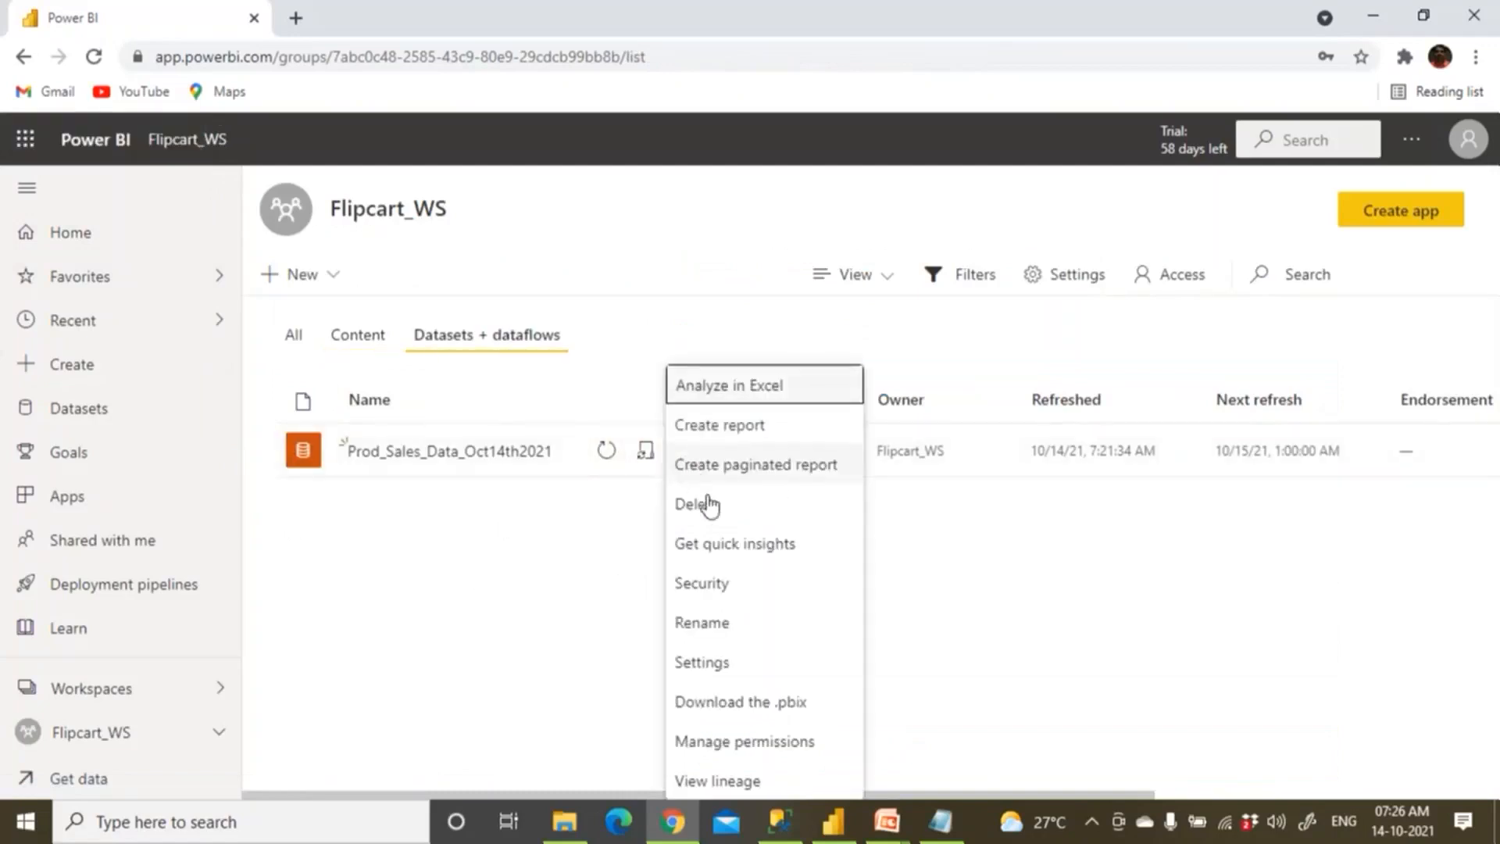
click(711, 504)
click(744, 533)
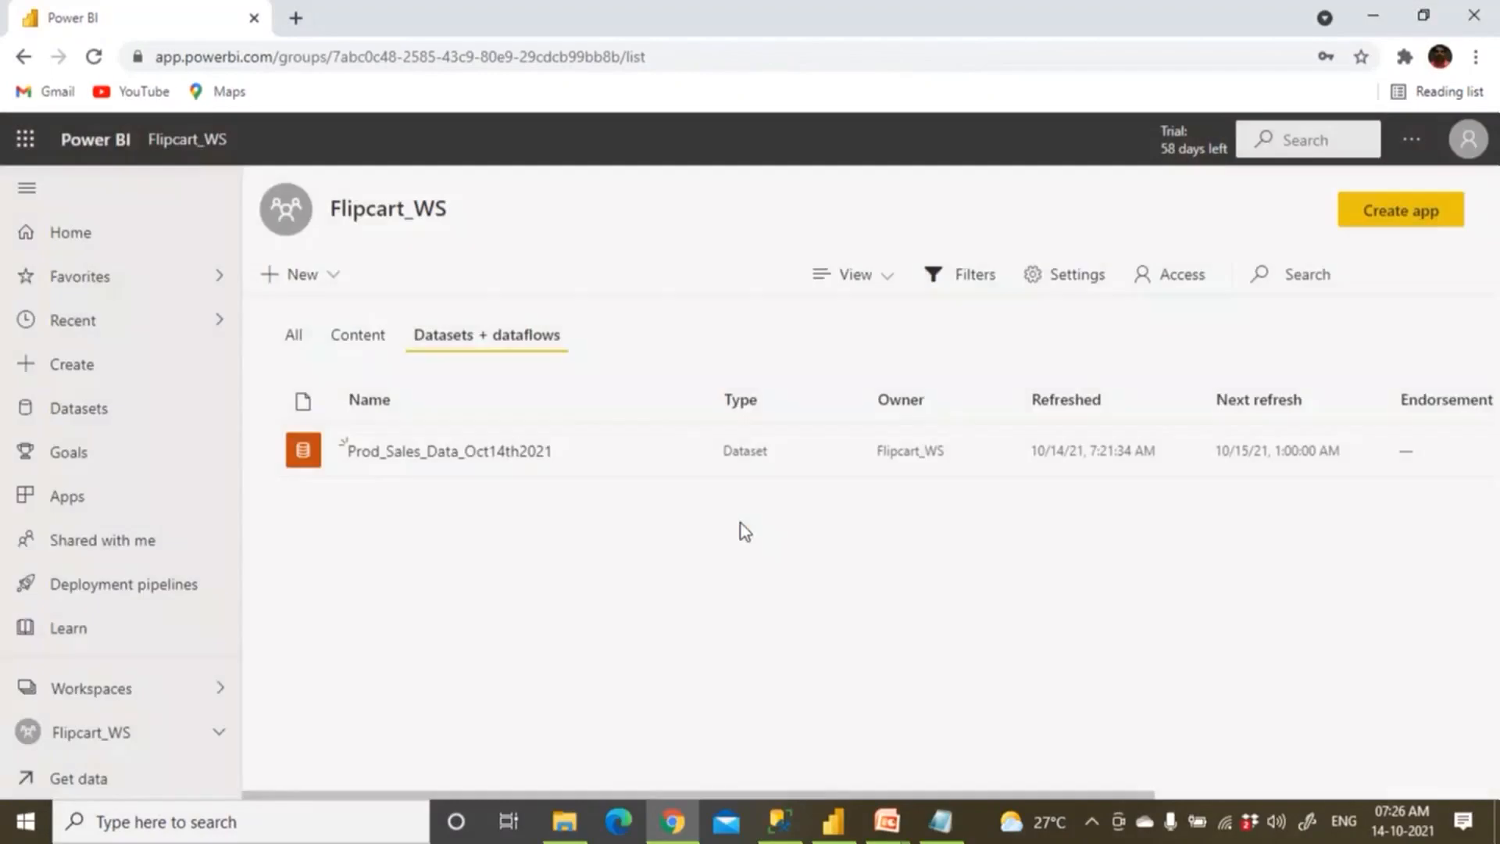
Reopen Flipcart_WS from Home via Workspaces to confirm it is now empty.
click(119, 148)
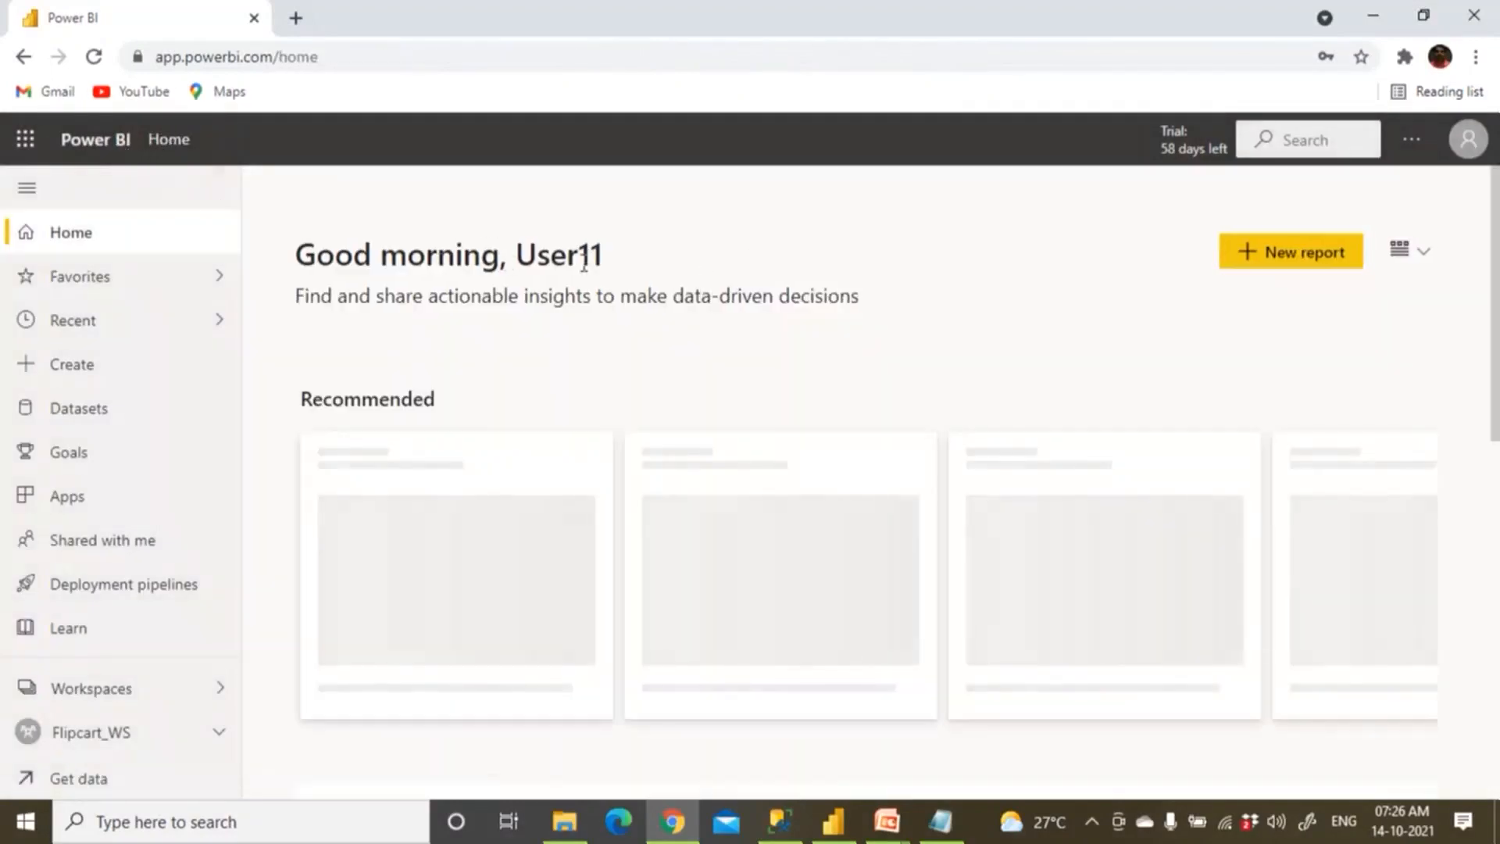
double_click(584, 265)
click(133, 691)
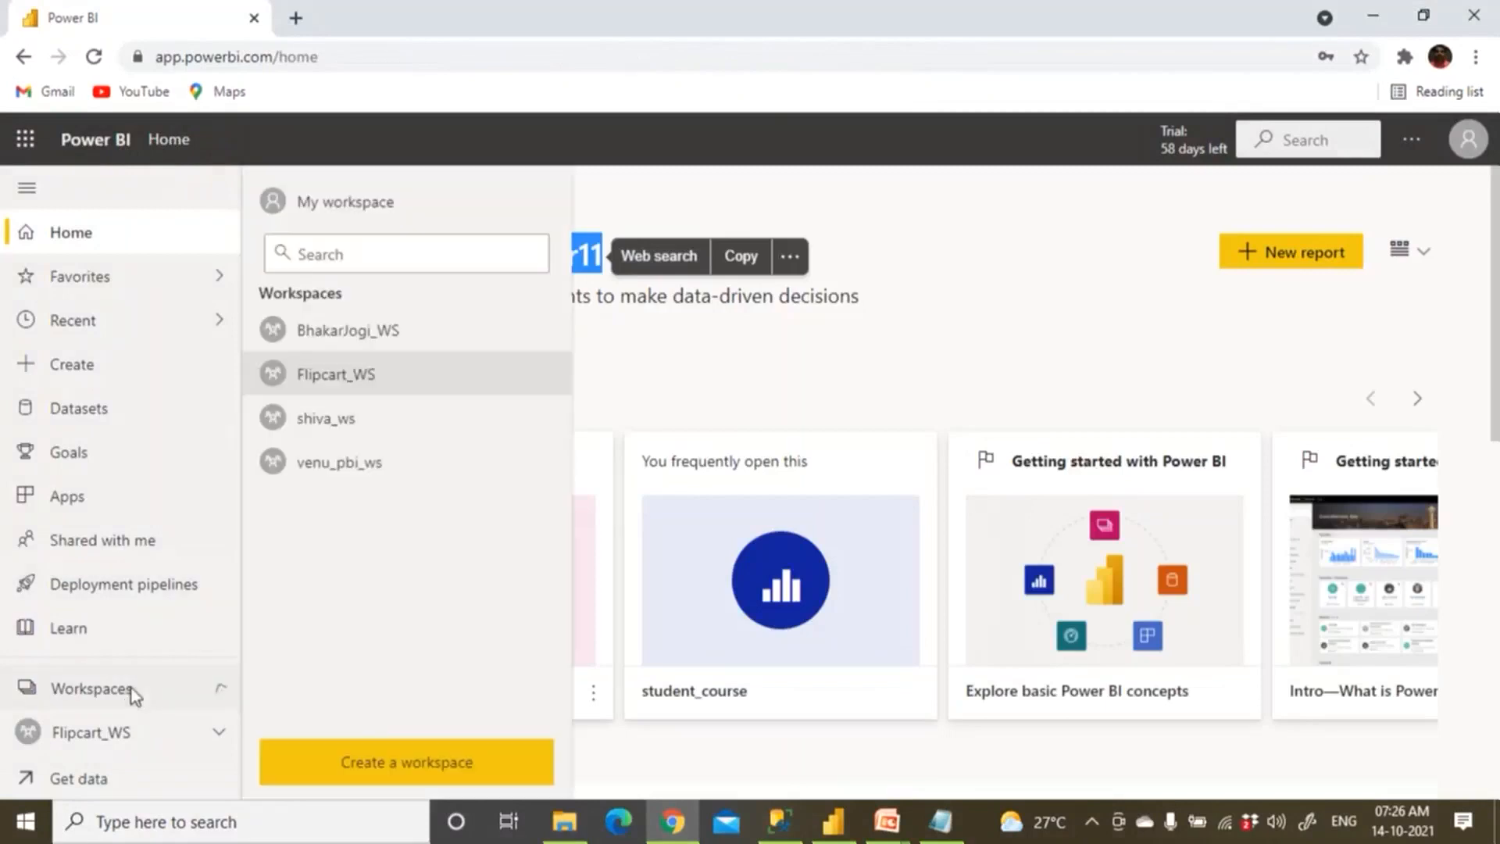
click(354, 375)
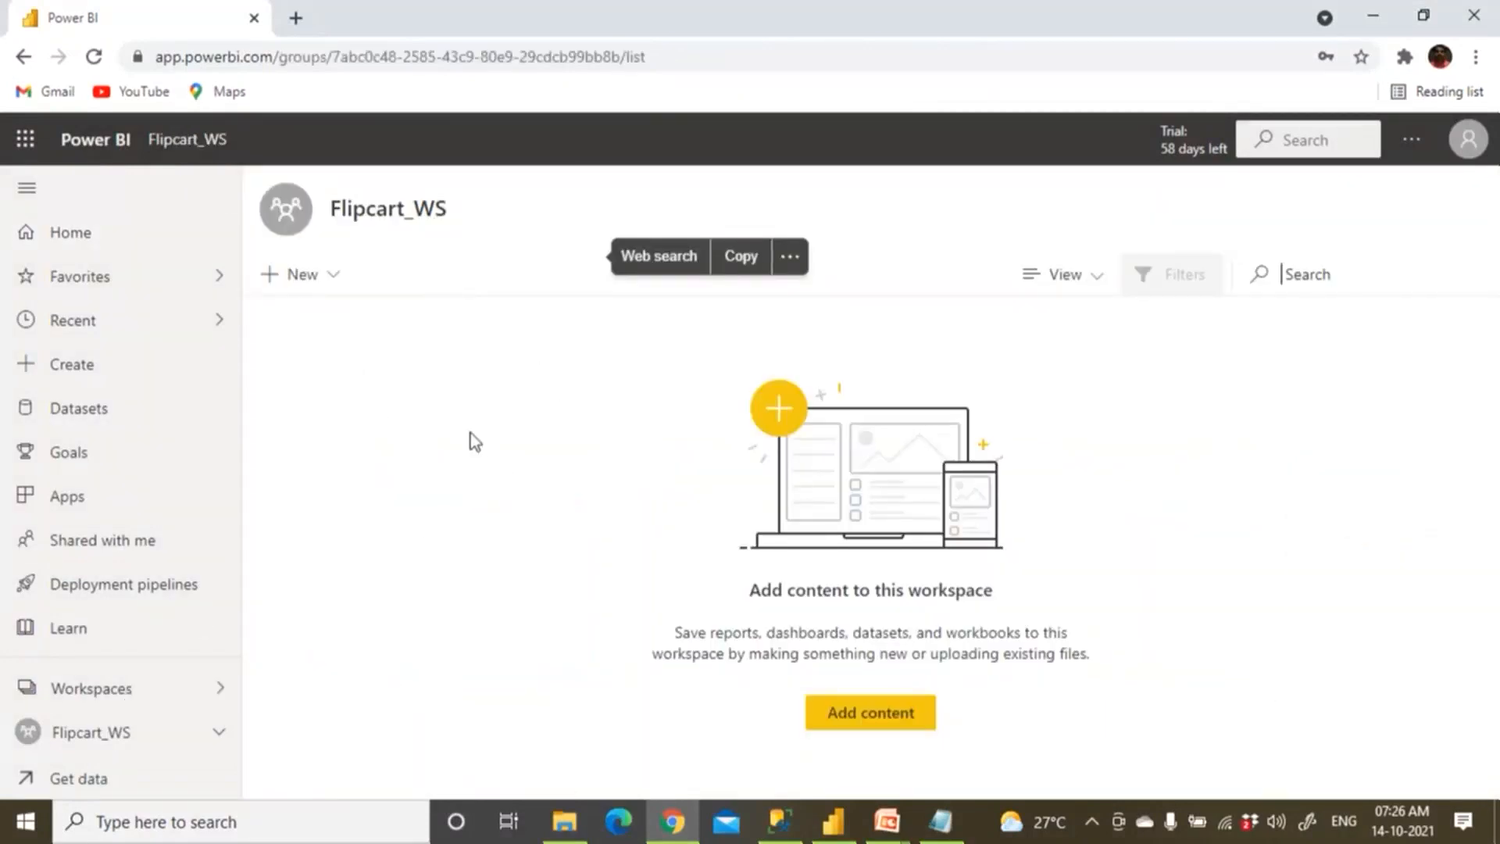
drag(345, 196, 449, 207)
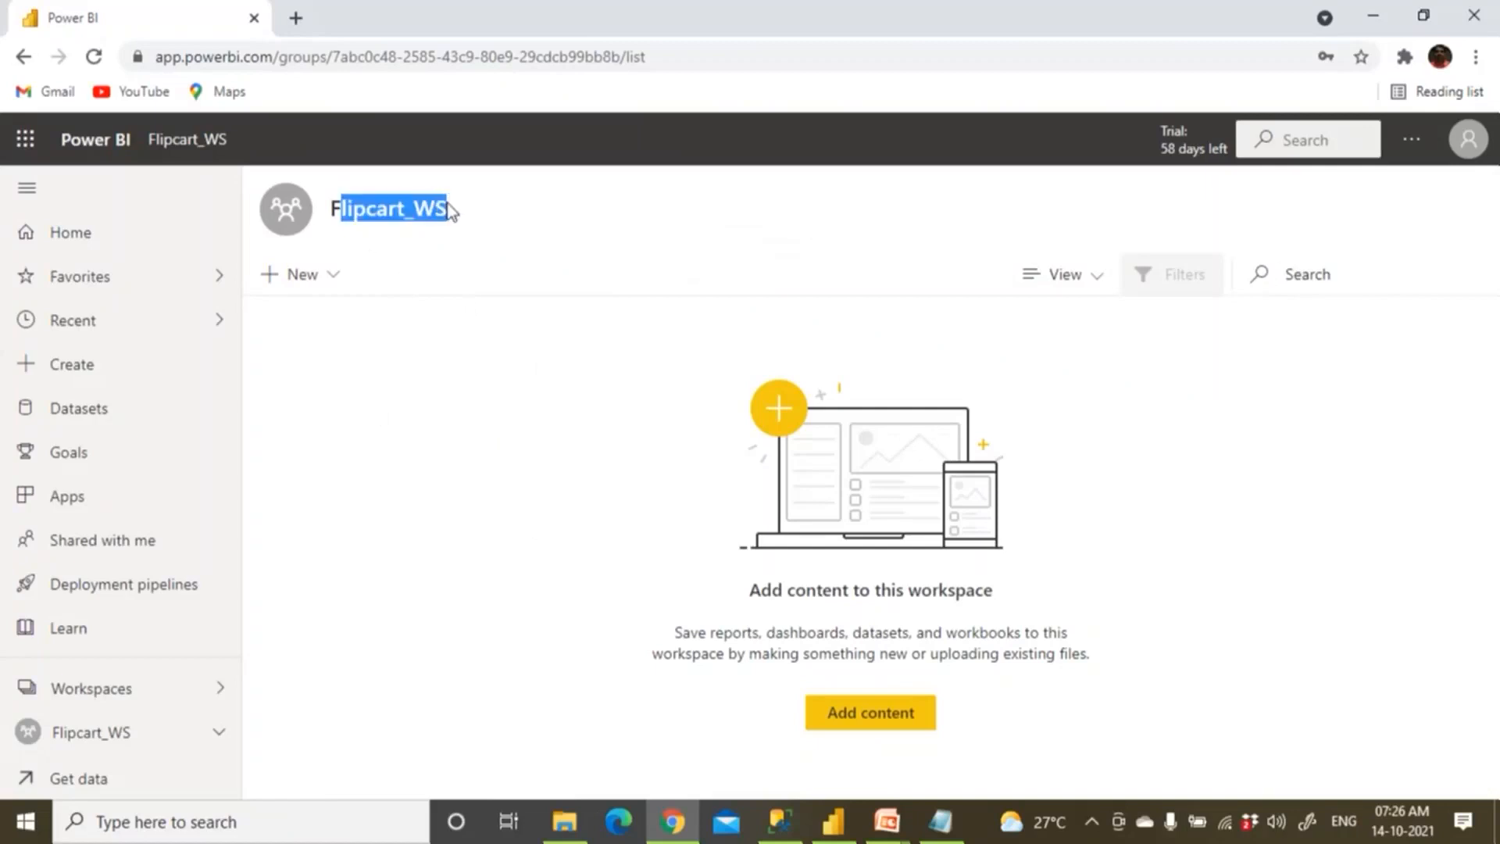
click(833, 820)
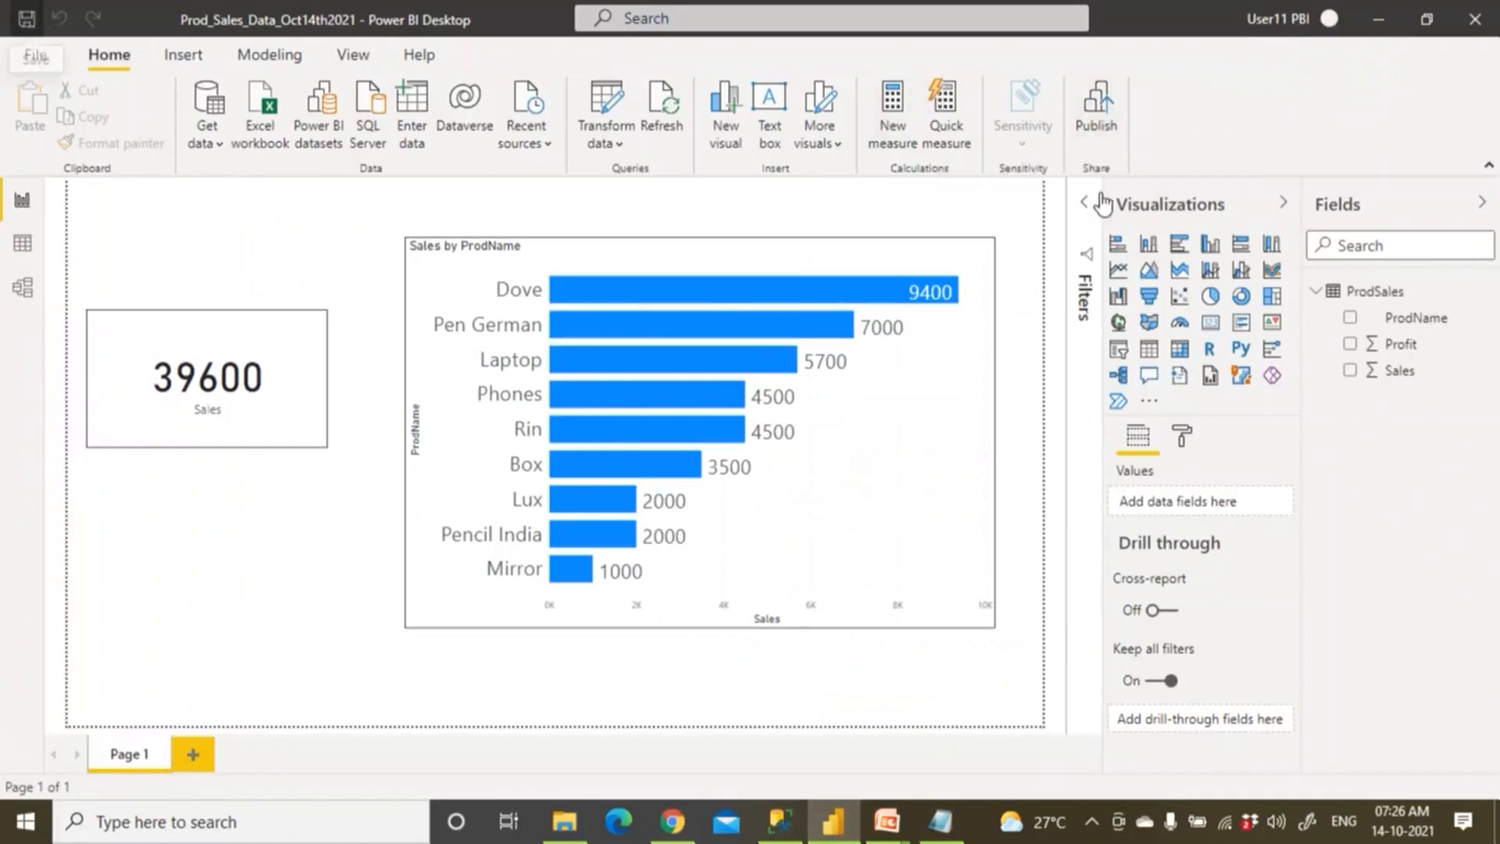
Publish Prod_Sales_Data_Oct14th2021.pbix to the Flipcart_WS workspace and dismiss the success message.
click(1100, 125)
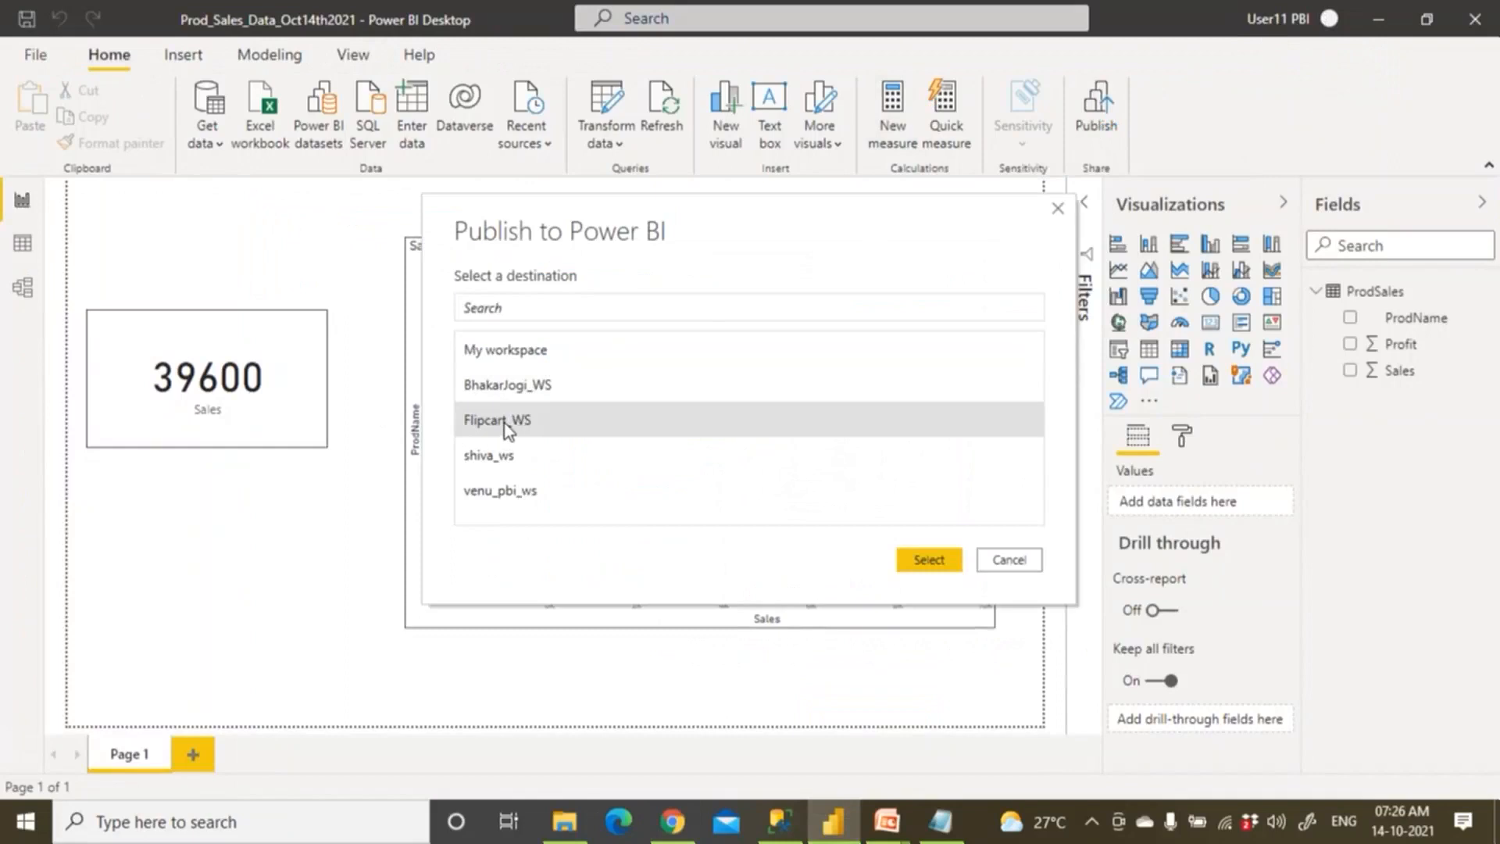
click(936, 564)
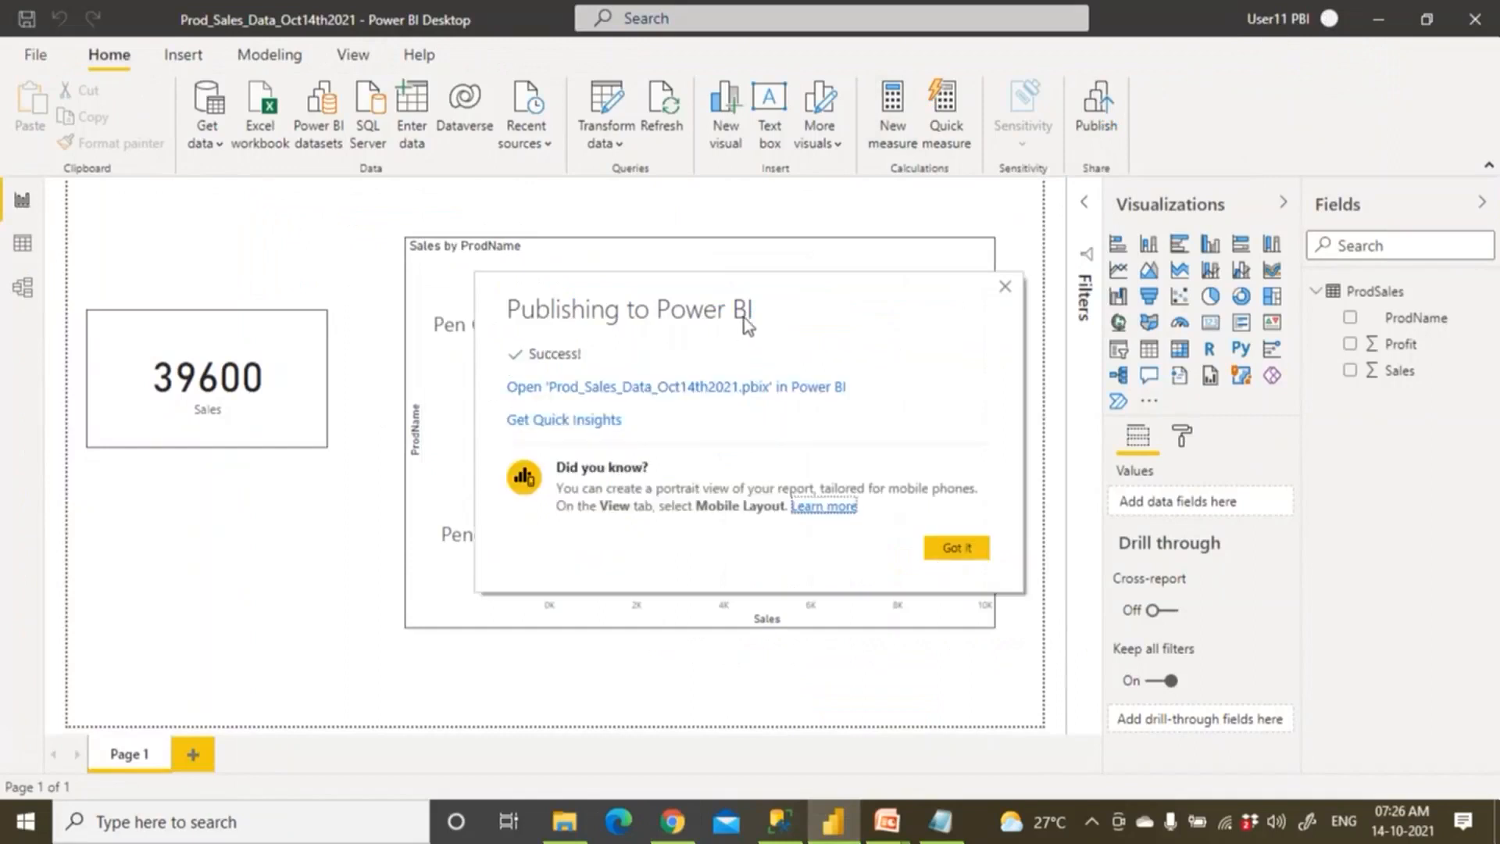
click(955, 548)
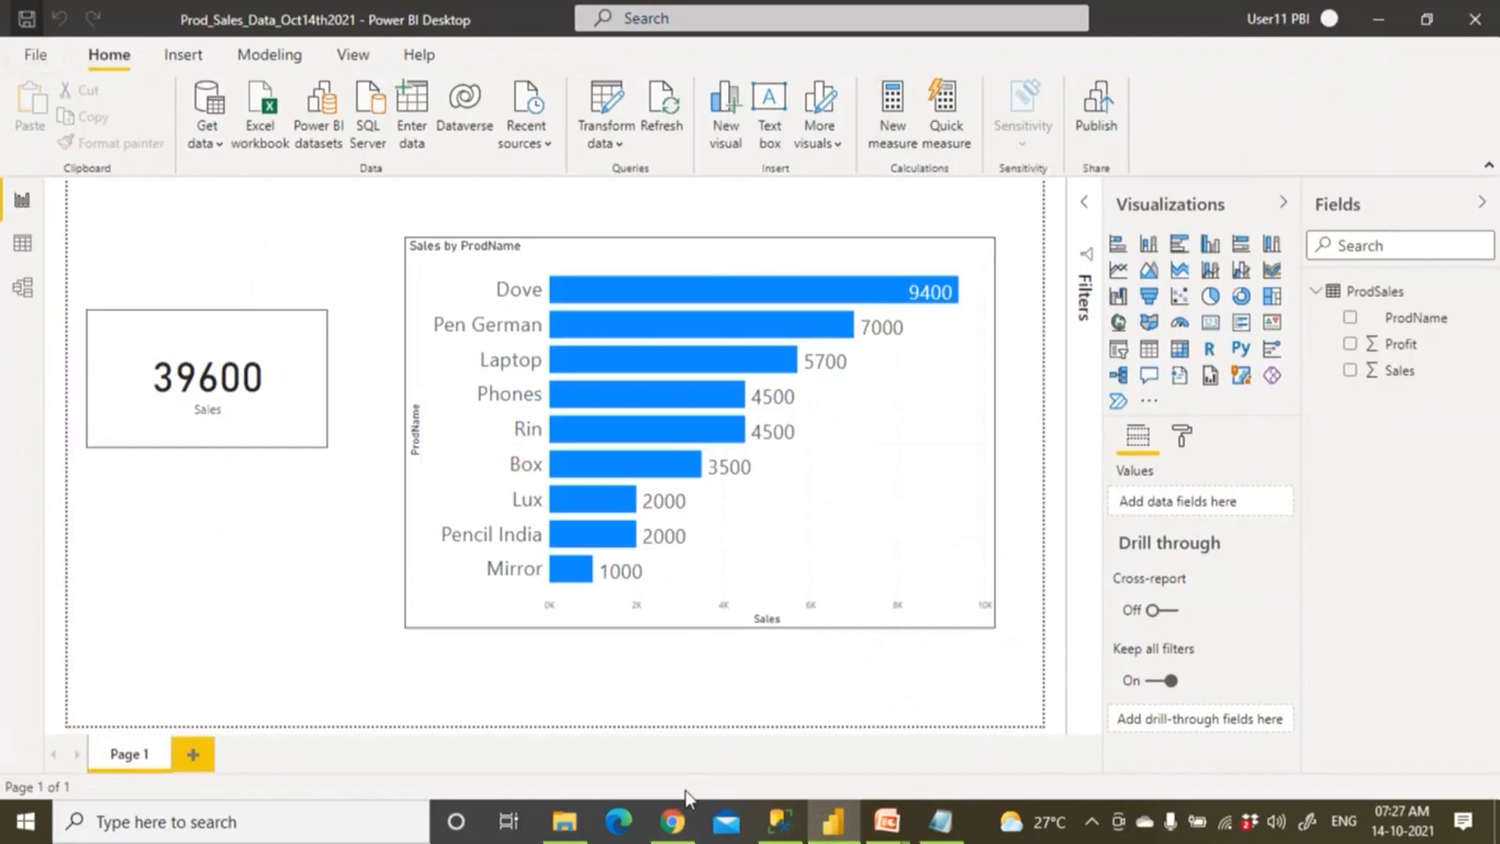
click(672, 821)
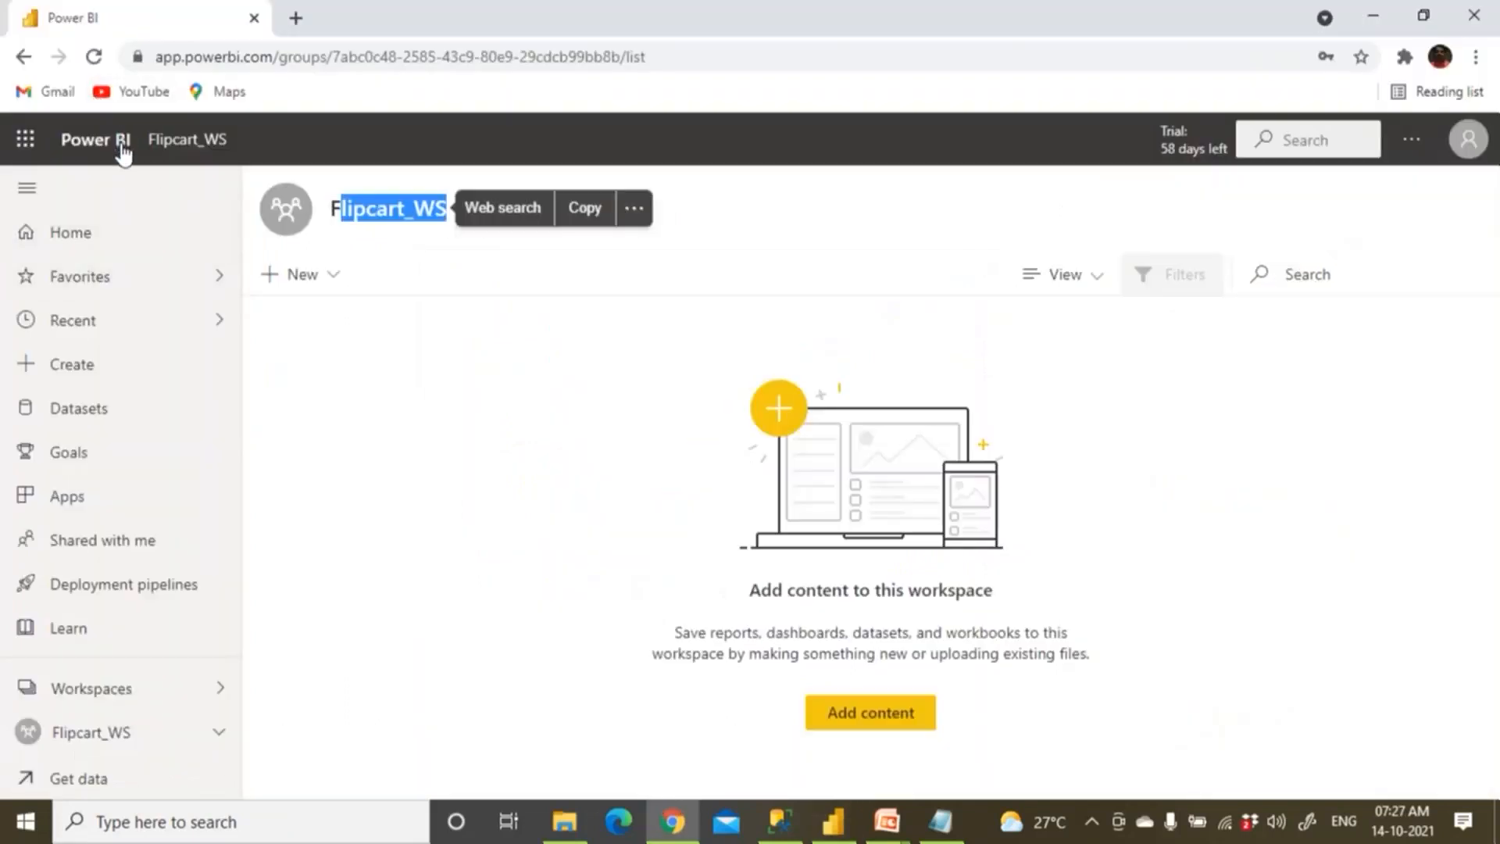
Open the Prod_Sales_Data_Oct14th2021 report from Flipcart_WS content, showing Sales 39600.
click(124, 149)
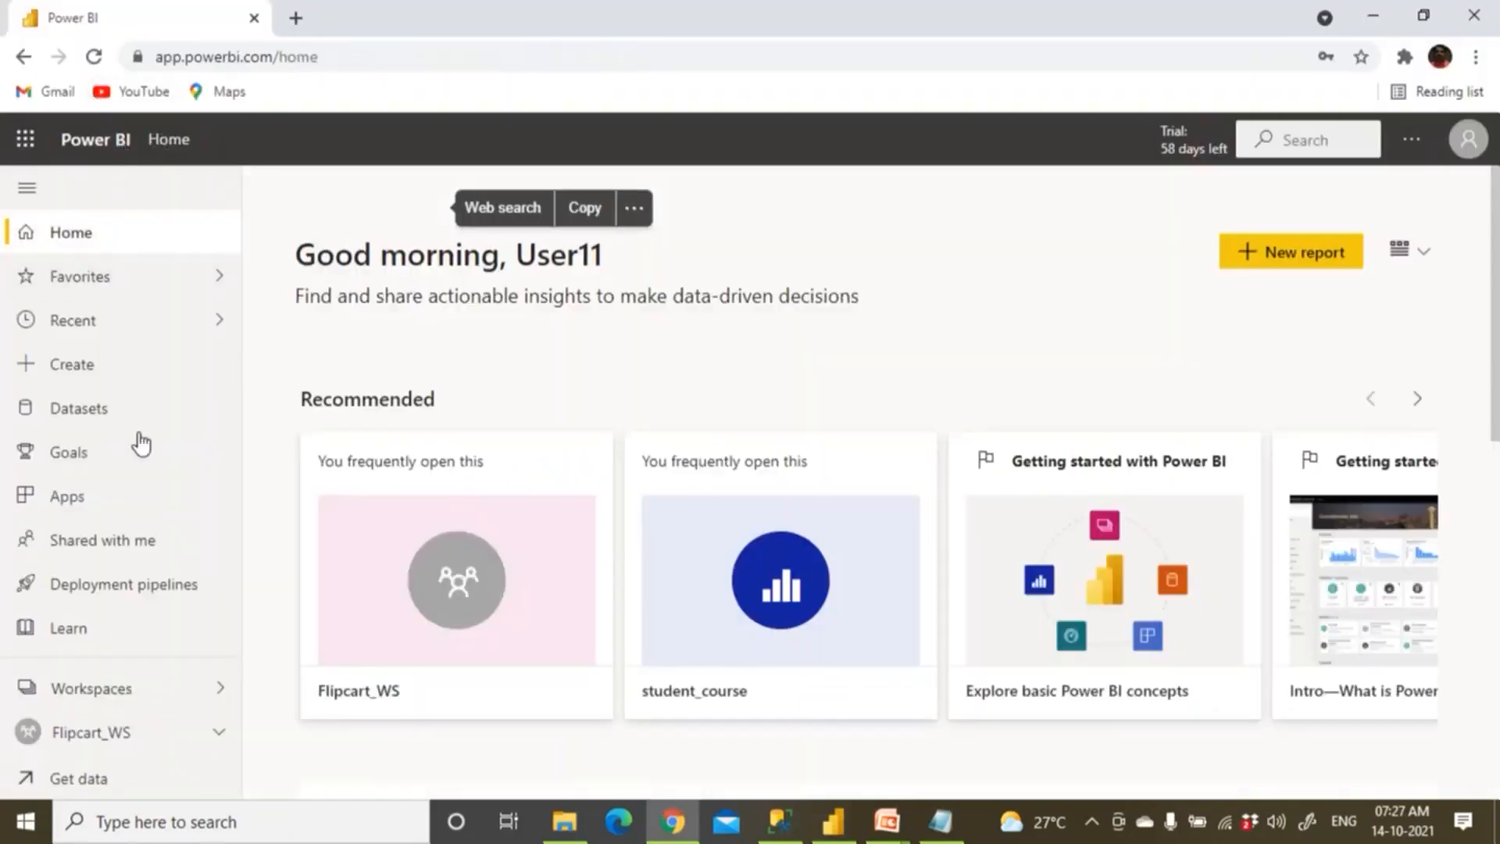
click(154, 687)
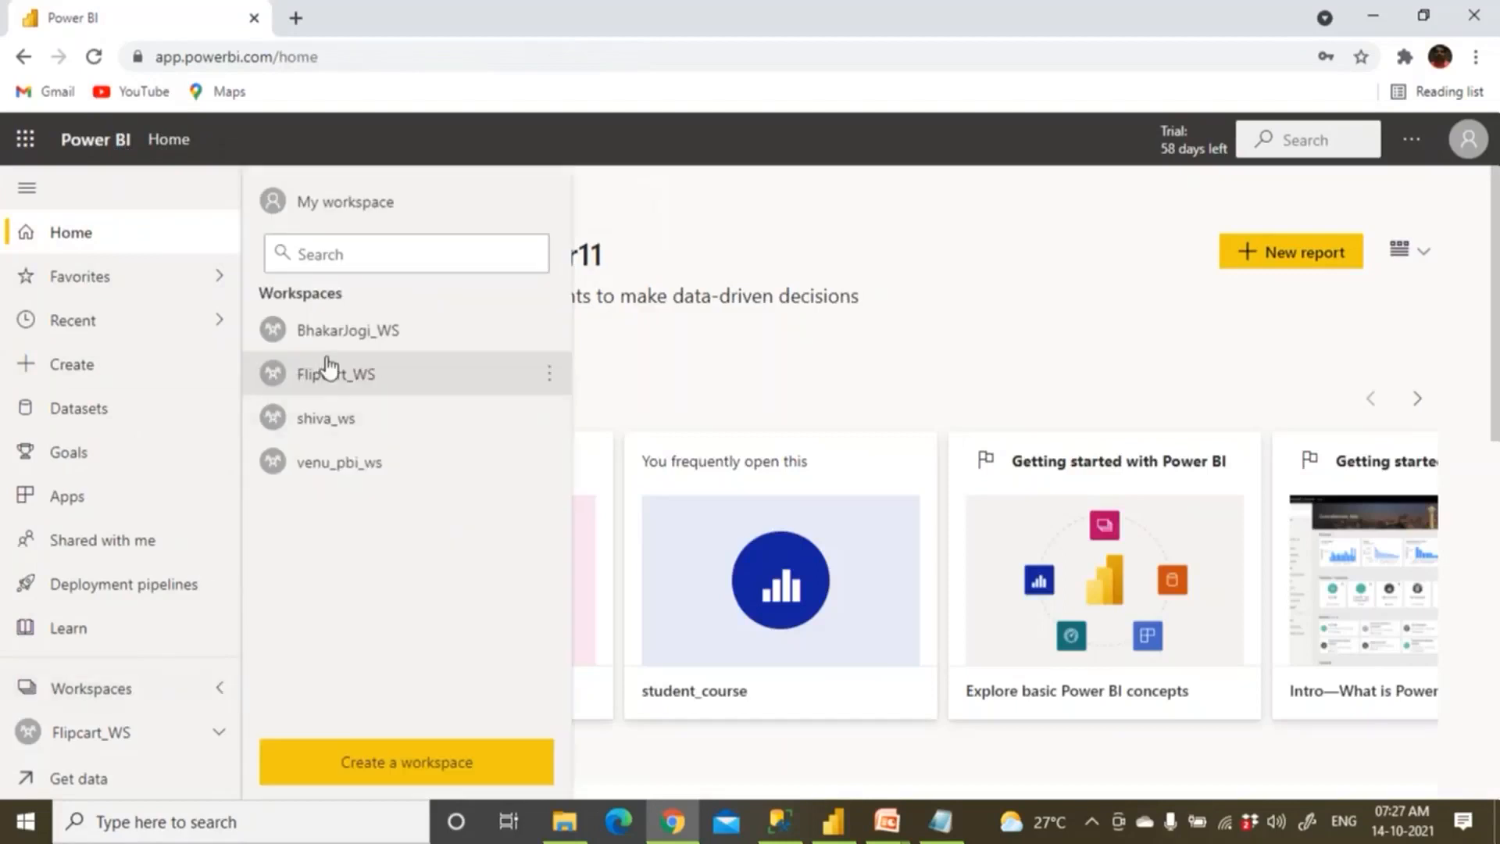
click(328, 368)
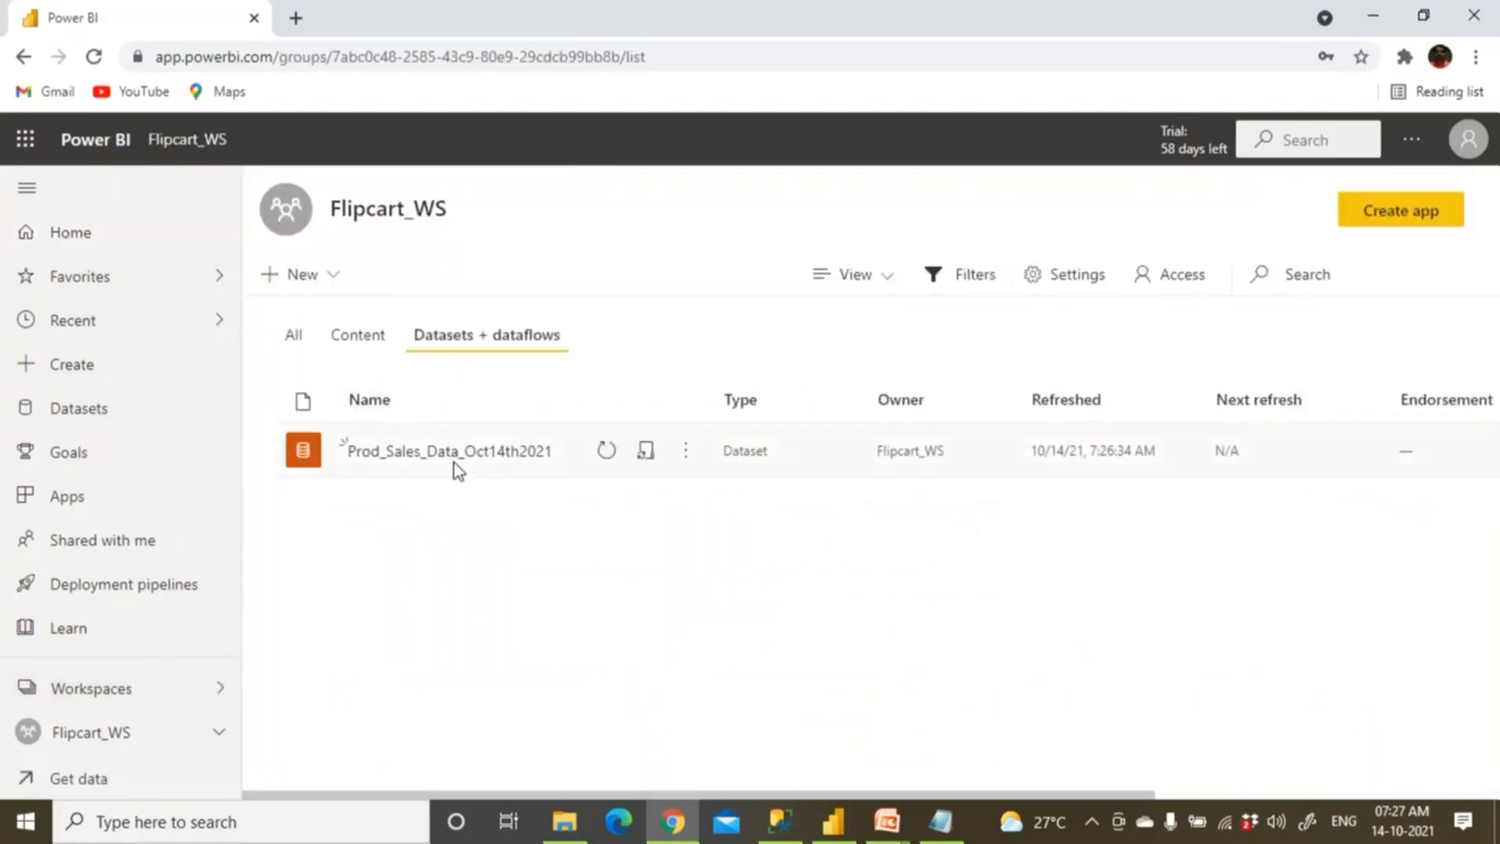
click(359, 342)
click(411, 460)
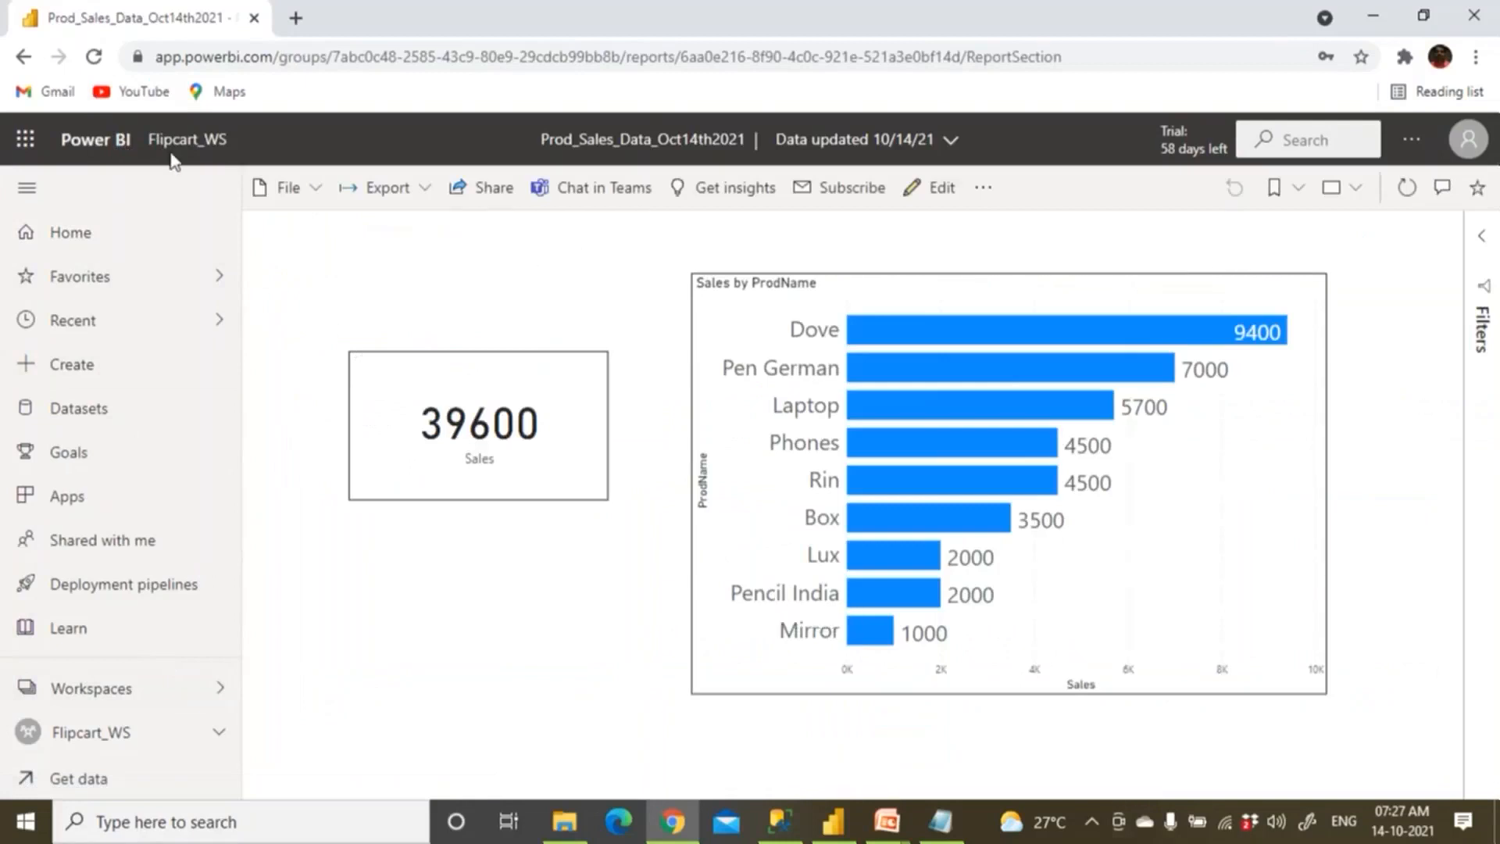
click(23, 58)
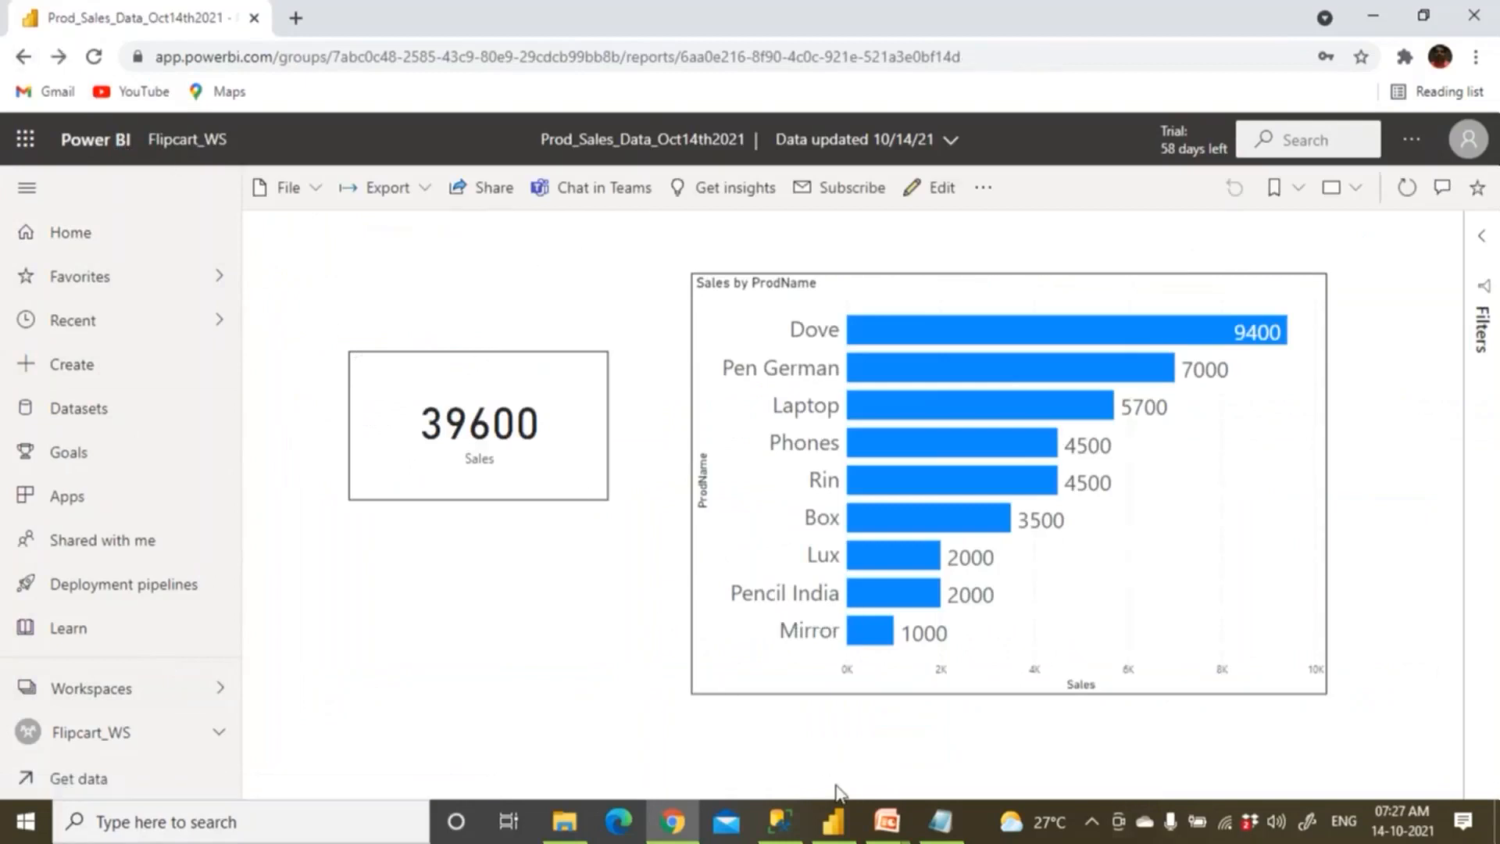
Change step 1 to 'Install Gateway Software in Source Computer' and save the notes.
click(940, 832)
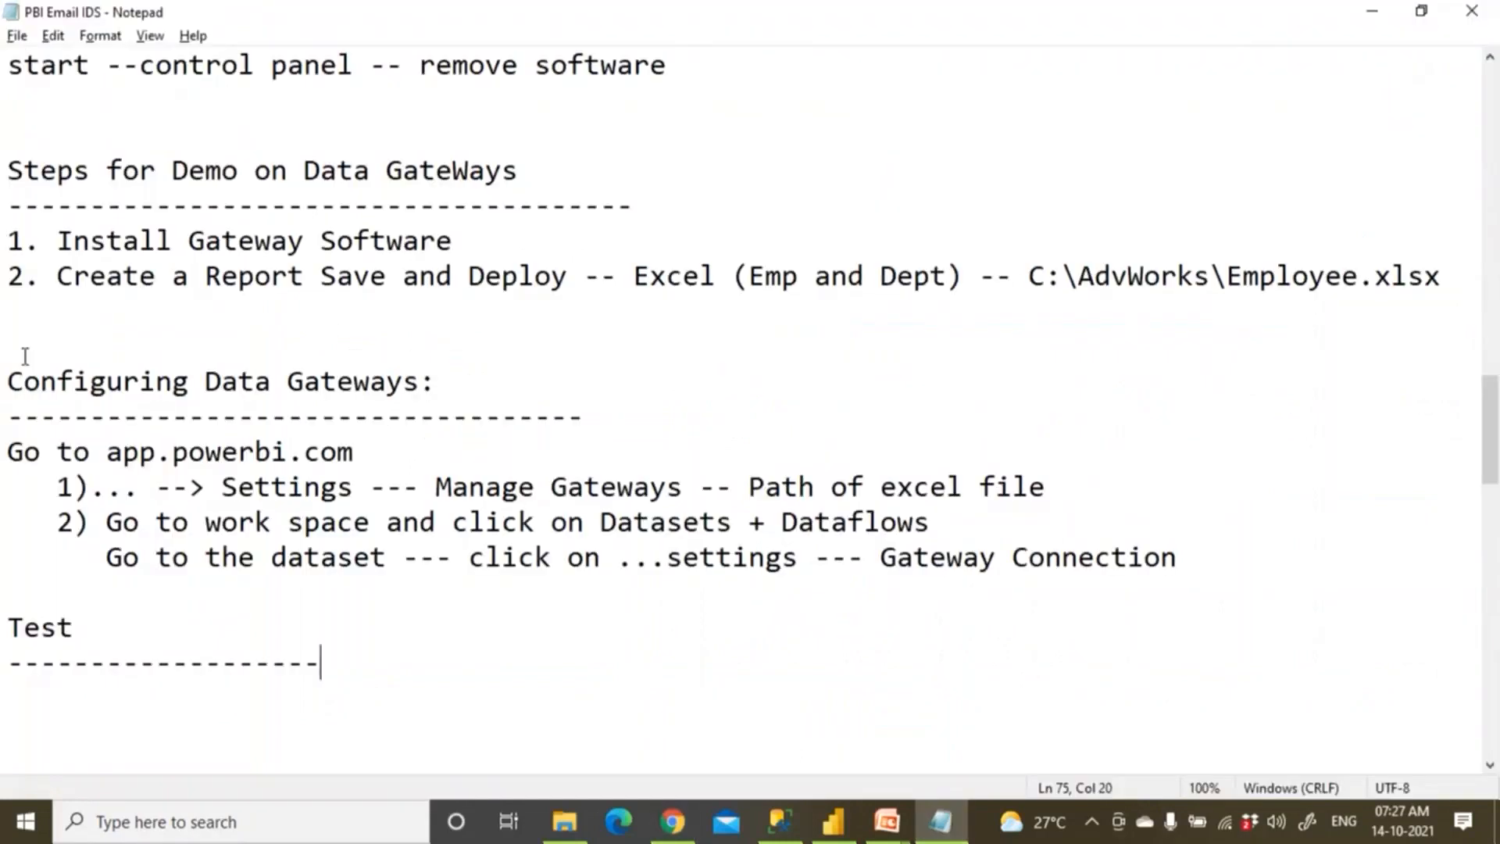
drag(14, 167, 463, 245)
click(487, 245)
text(in Sout)
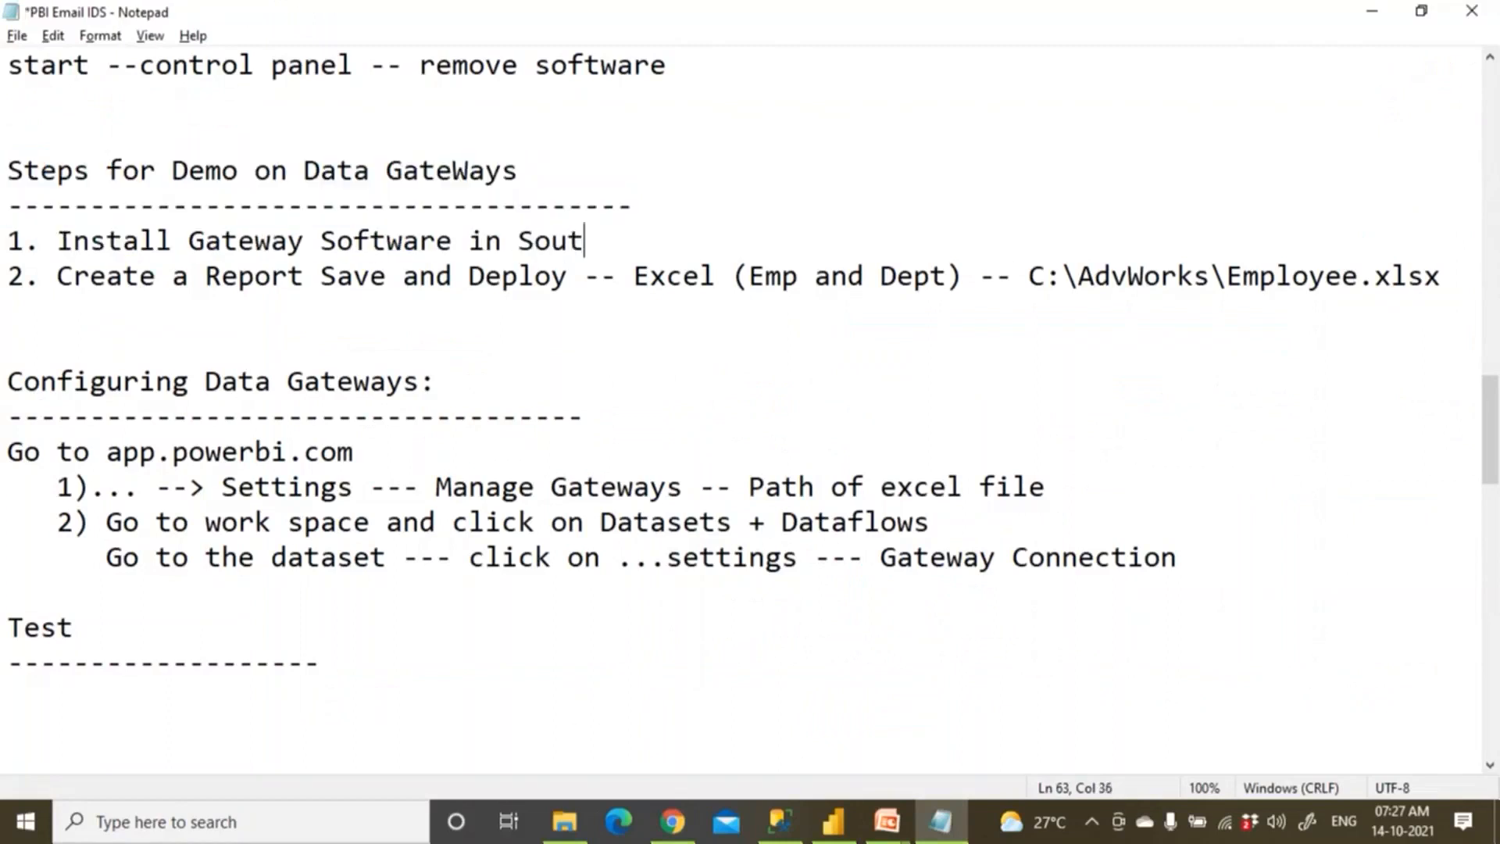
key(BackSpace)
text(rce PC)
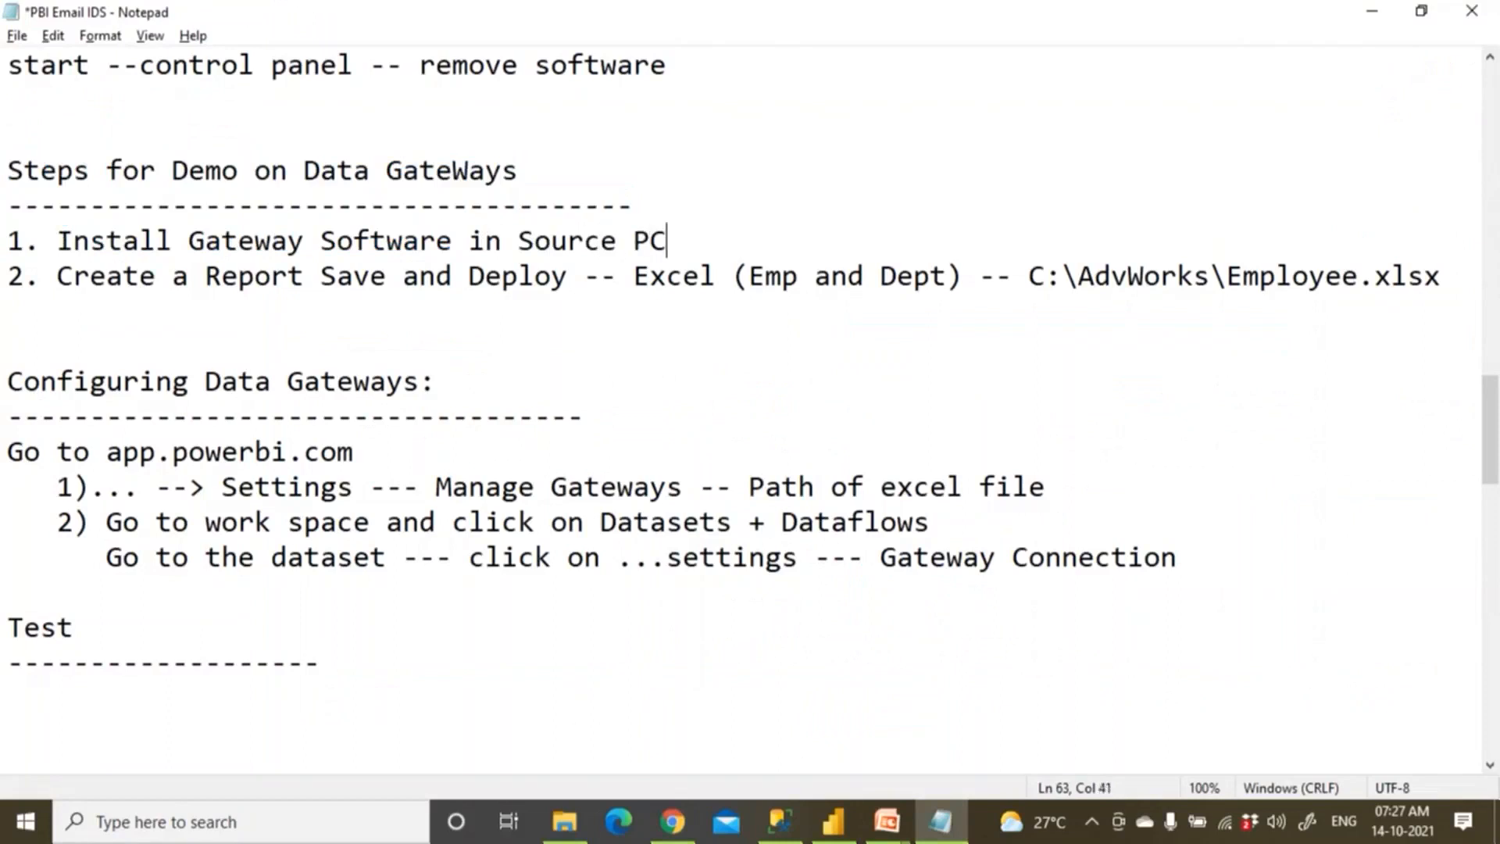
key(BackSpace)
key(BackSpace)
text(Comp0)
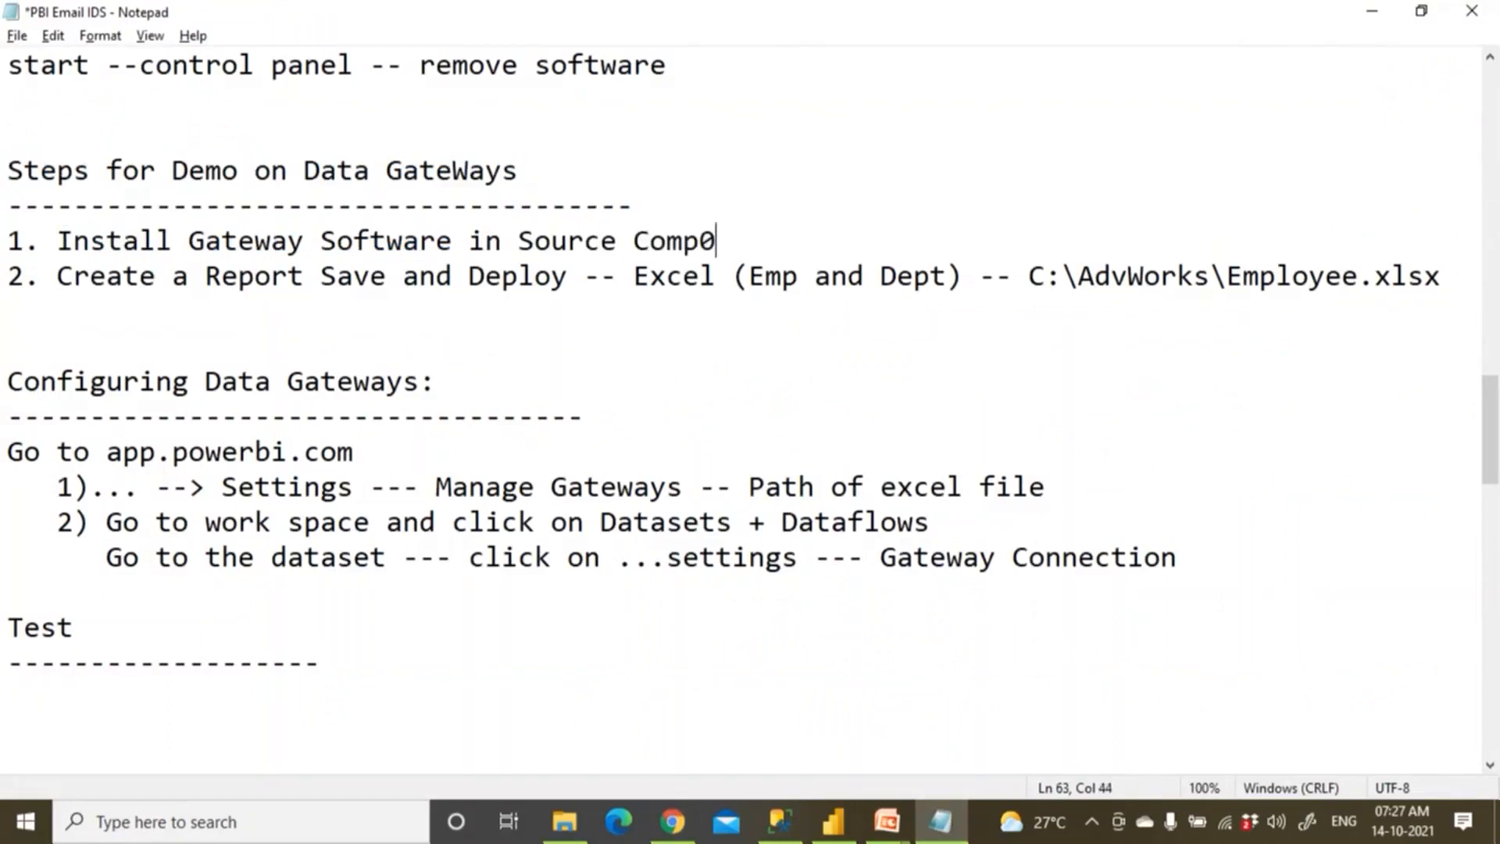
key(BackSpace)
text(uter)
key(ctrl+s)
Replace 'Emp and Dept' in step 2 with 'Prodales'.
drag(106, 275, 157, 276)
drag(247, 284, 614, 297)
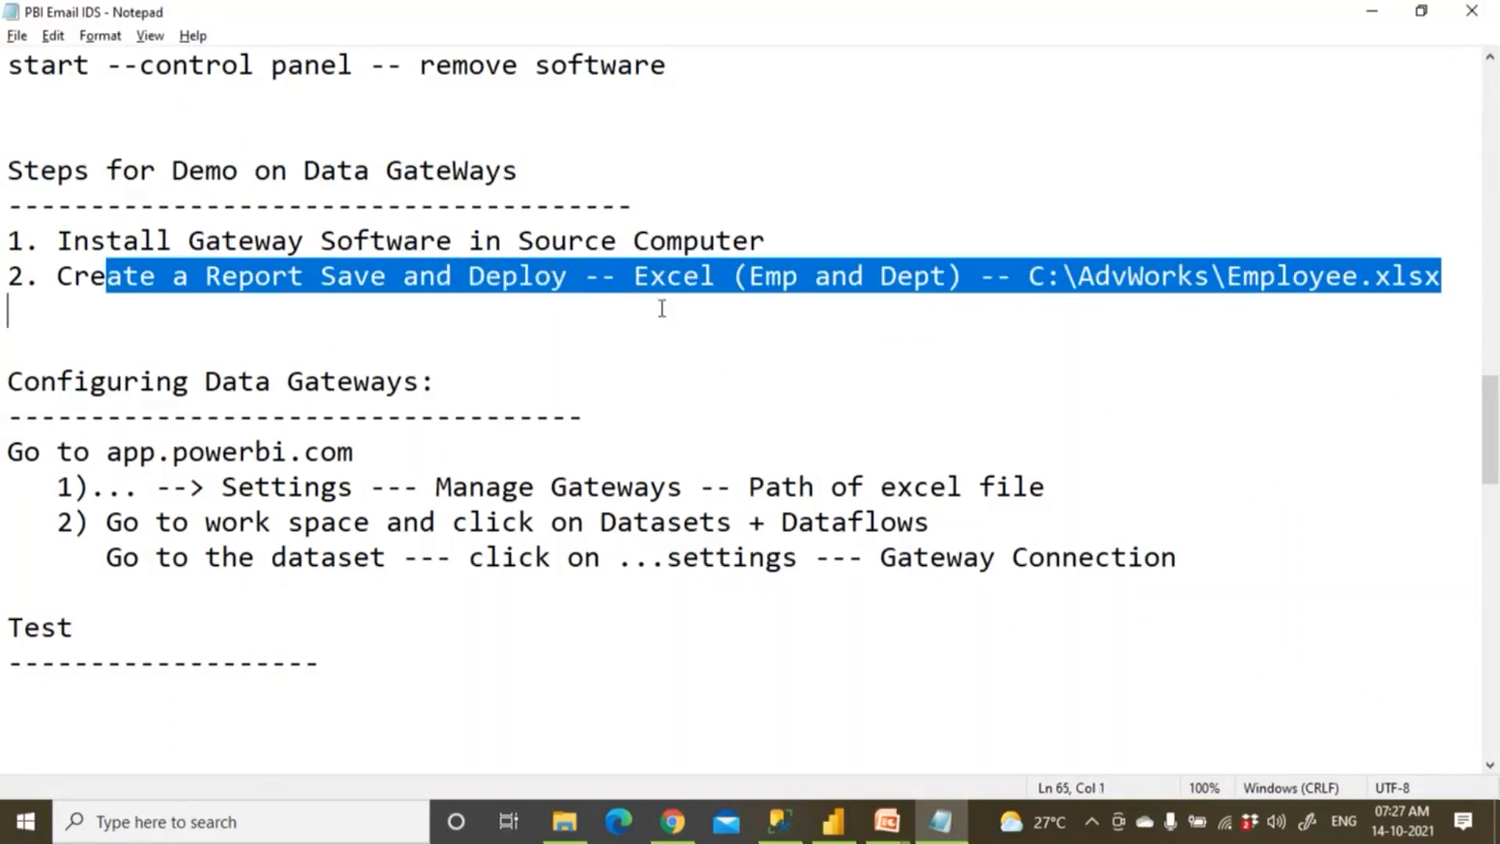
click(726, 282)
drag(750, 278, 948, 278)
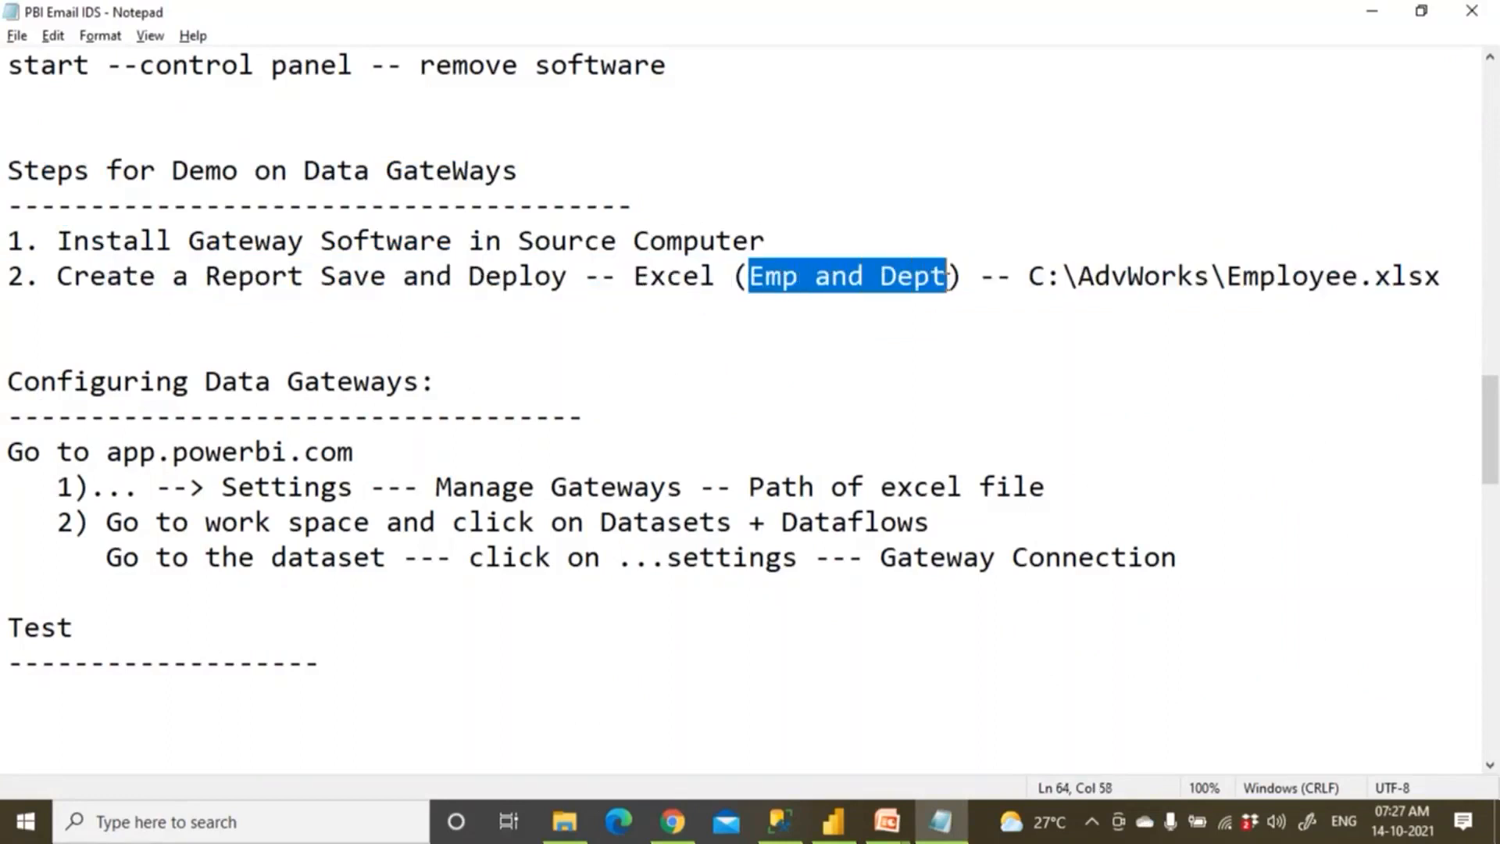
text(Prodales)
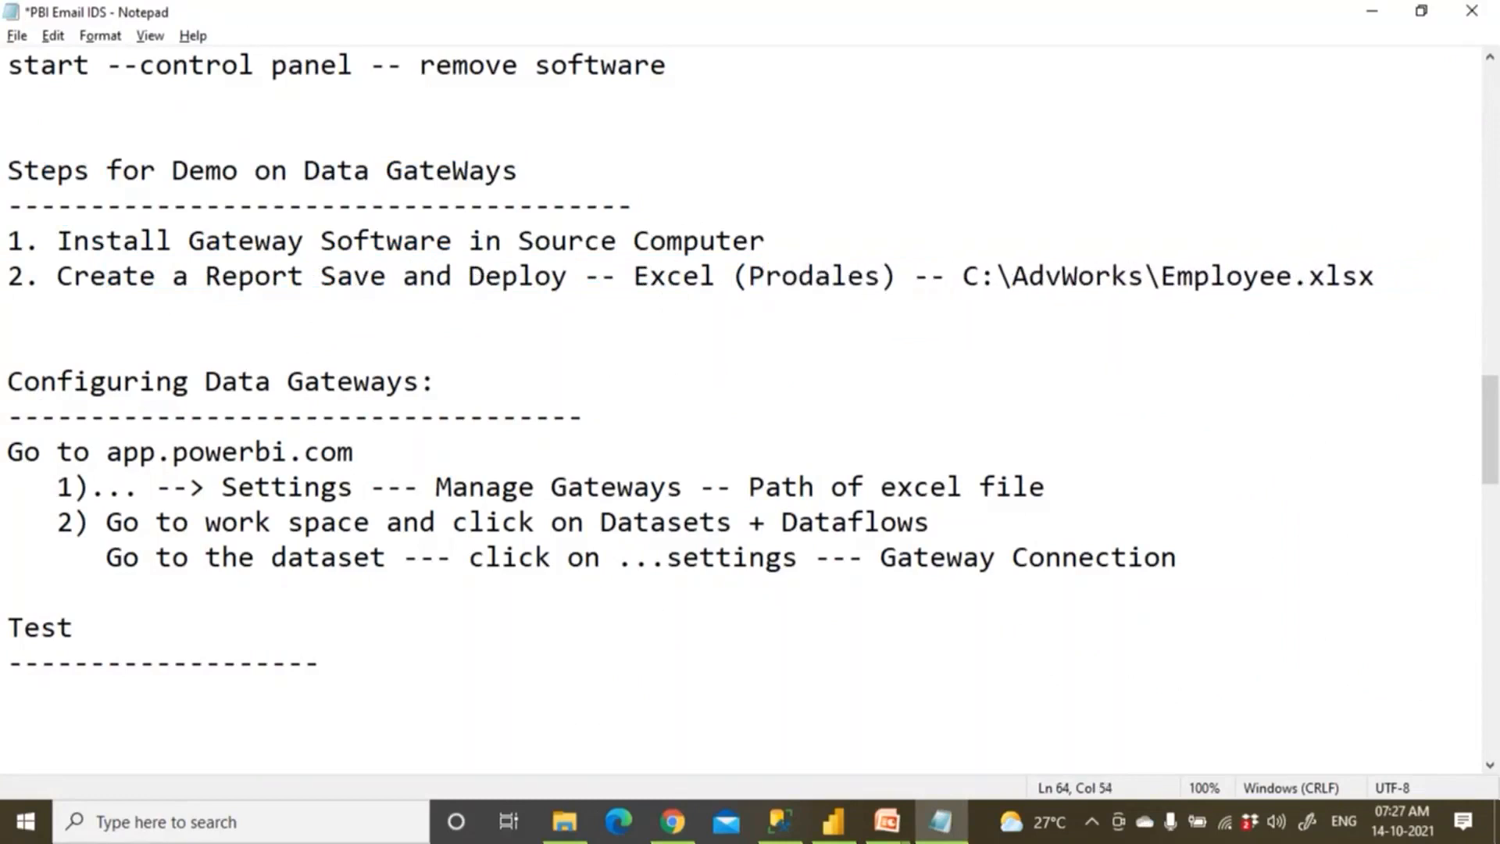
Copy the prodsales.xlsx file path from Power BI Desktop's Data source settings.
click(836, 825)
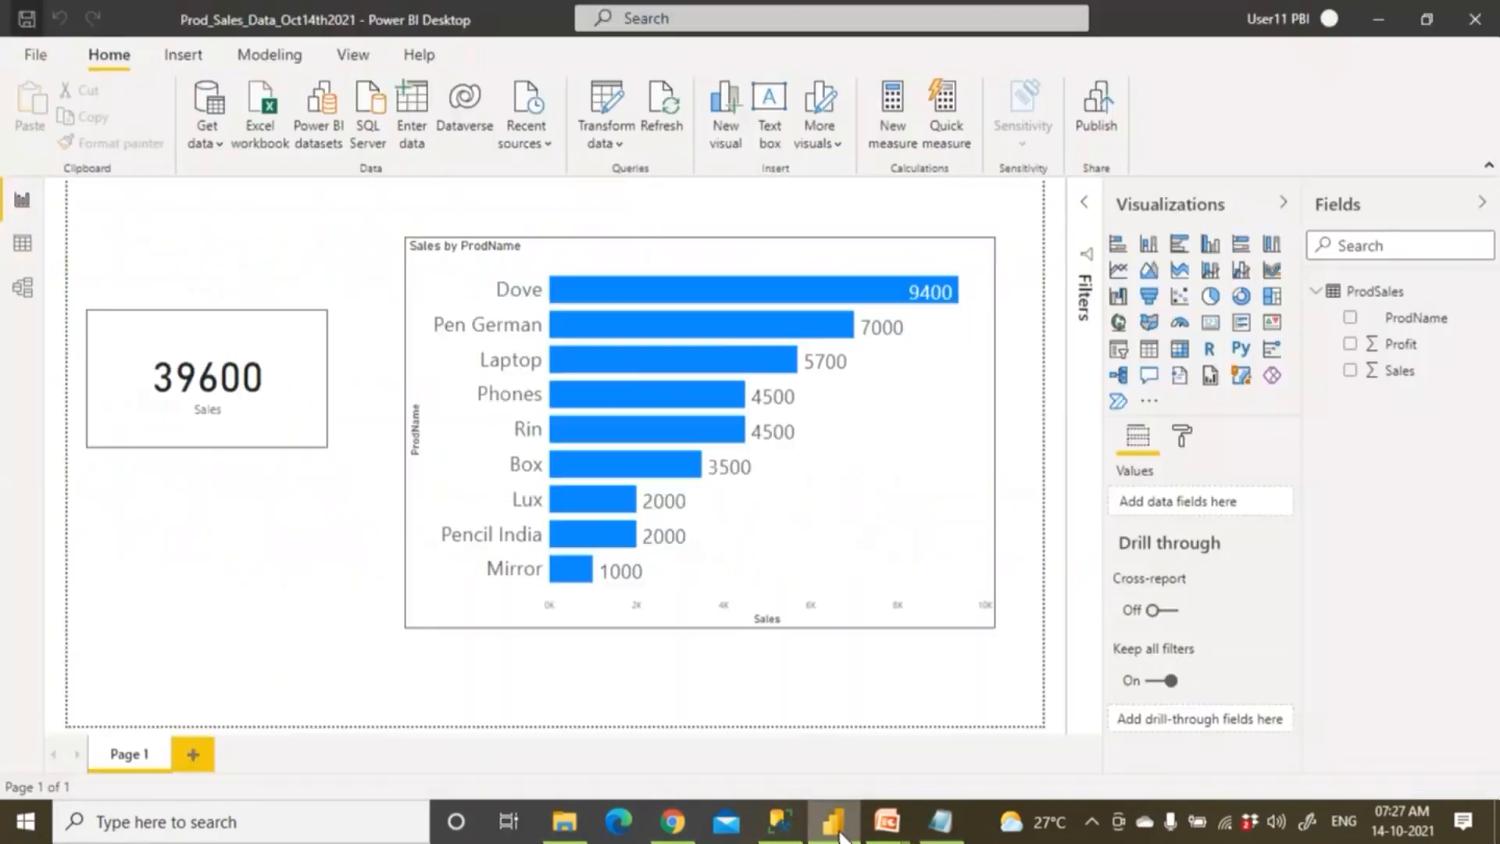
click(619, 146)
click(656, 207)
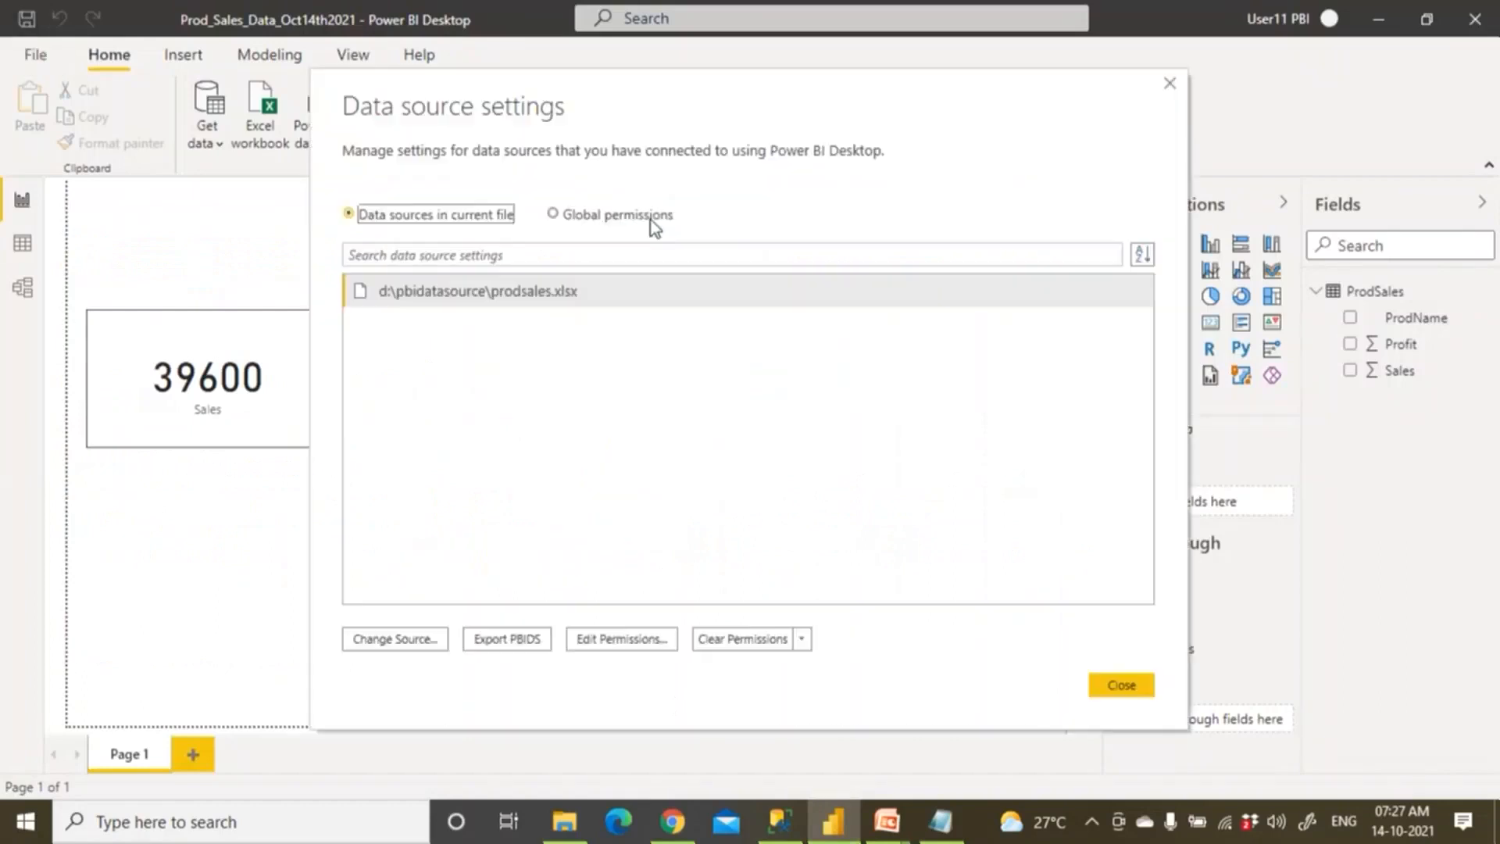
click(583, 300)
click(444, 645)
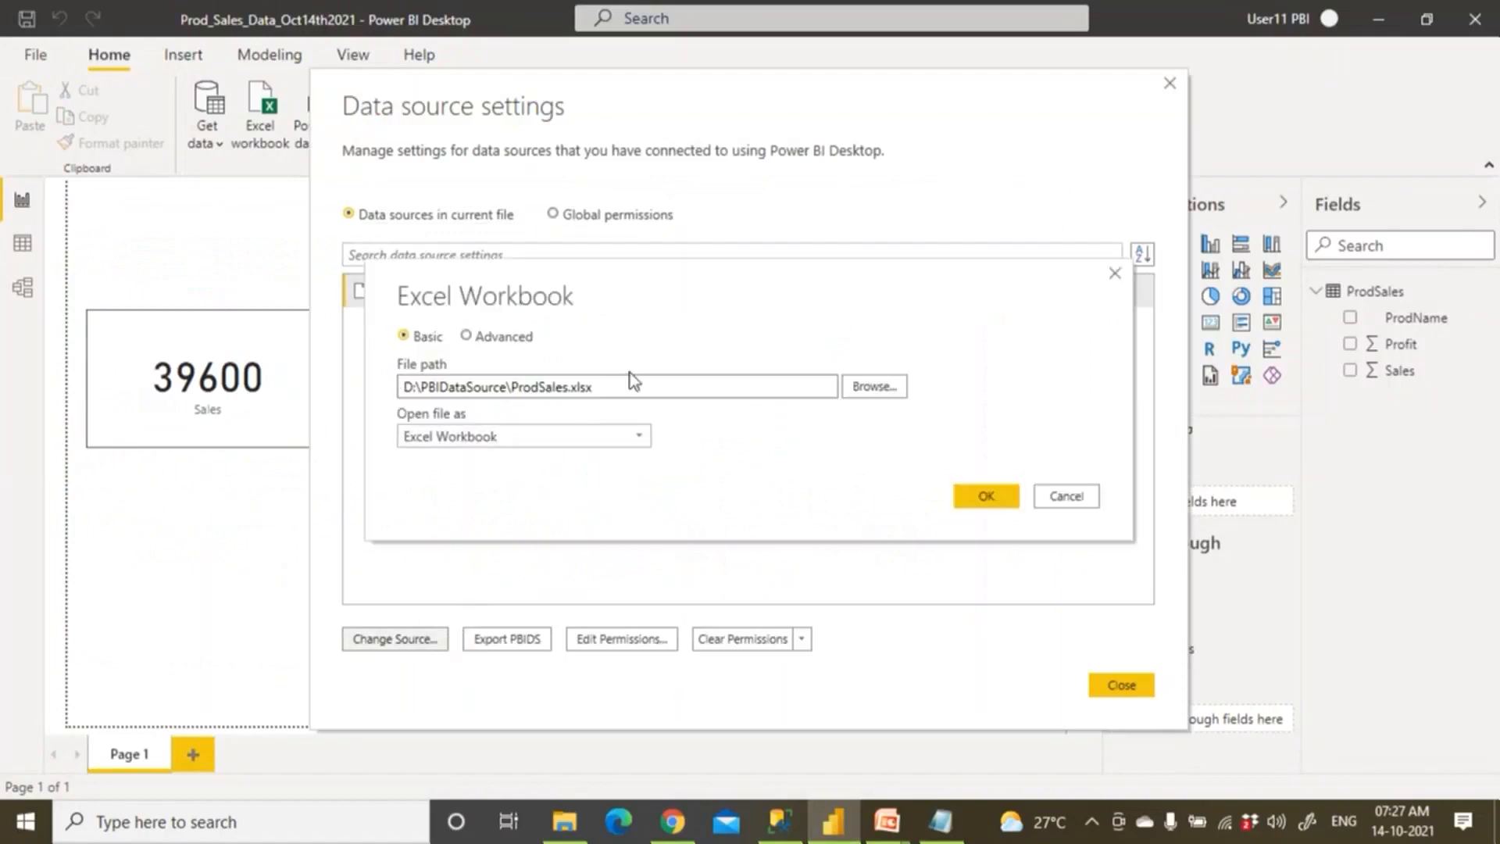
drag(617, 386, 387, 400)
key(ctrl+c)
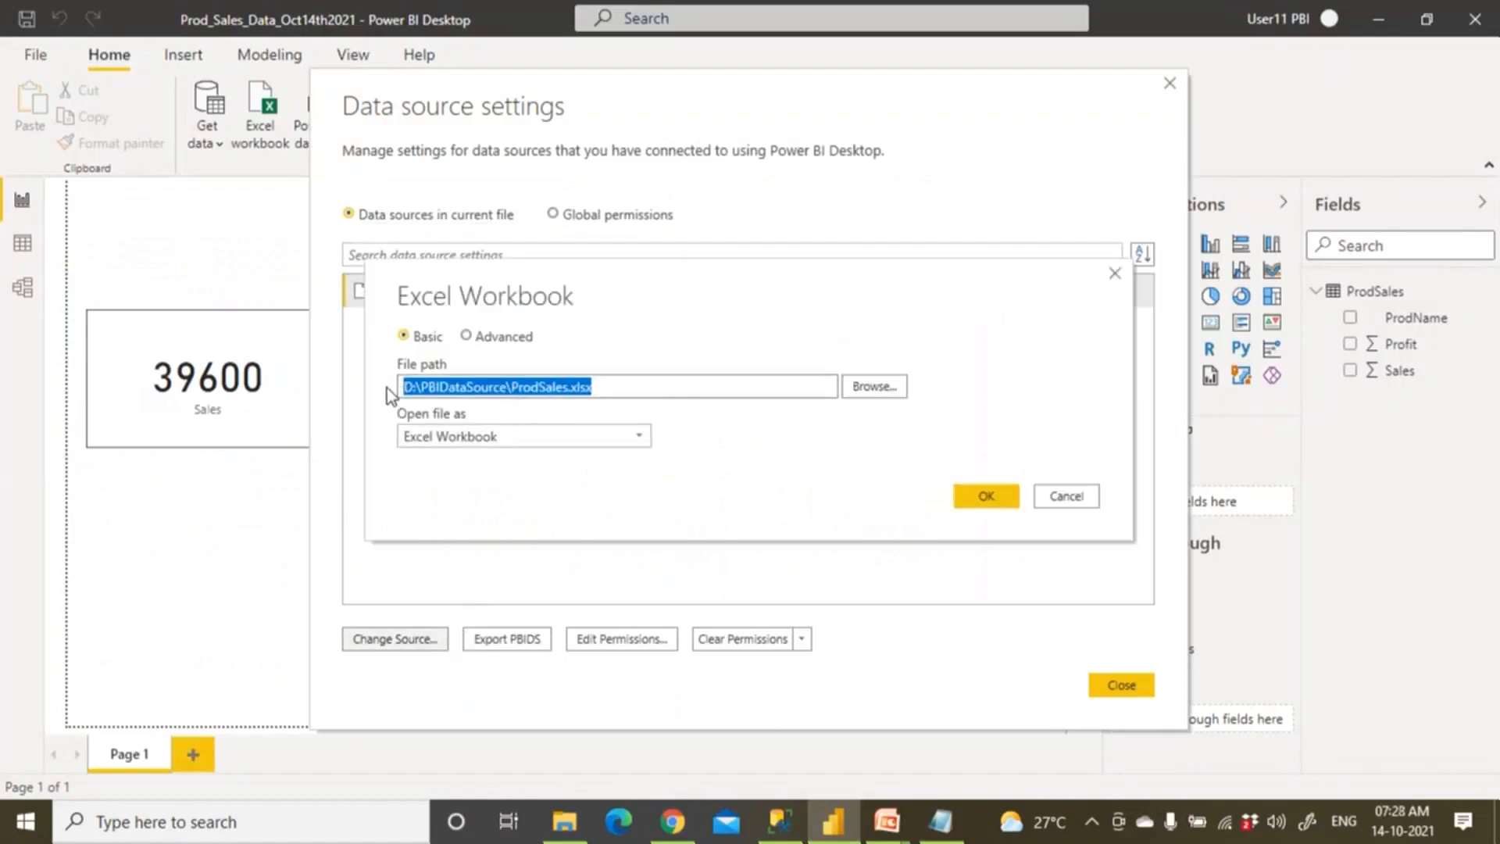
Paste D:\PBIDataSource\ProdSales.xlsx over step 2's old Employee.xlsx path, save, and cancel the settings dialogs.
click(946, 826)
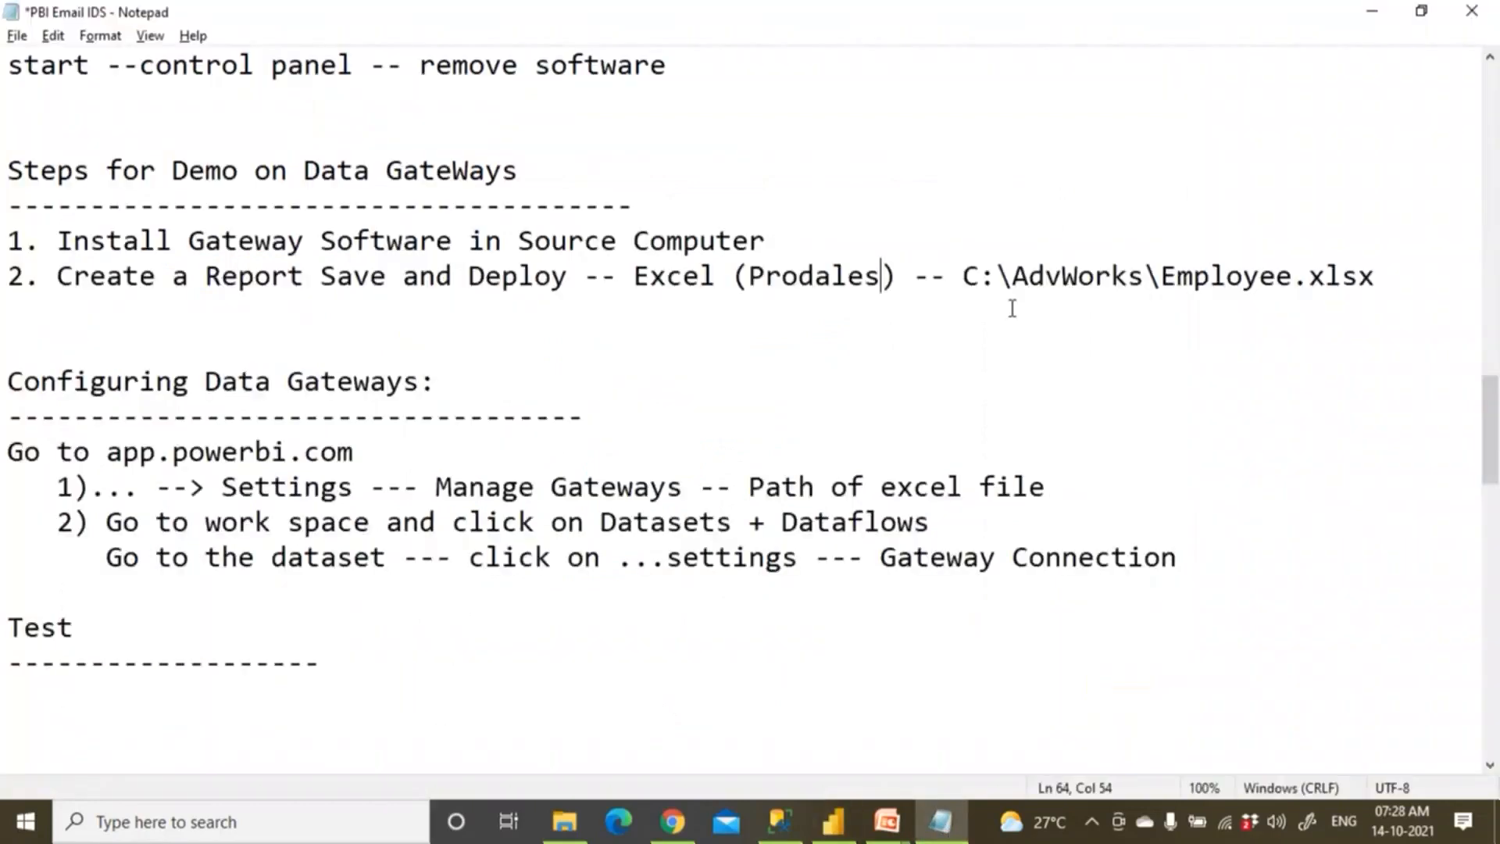
drag(964, 277, 1381, 277)
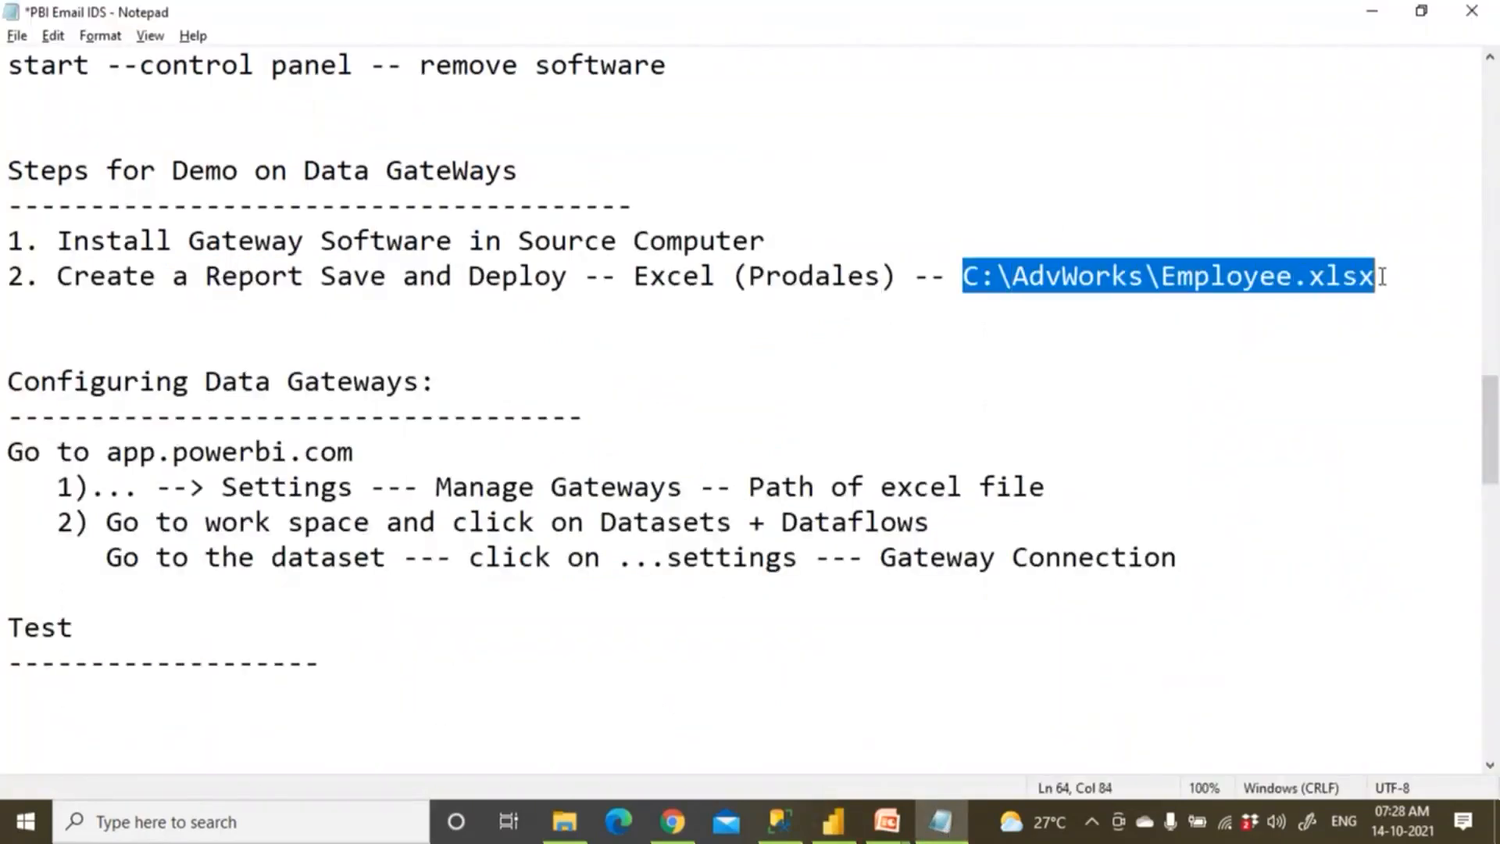
key(ctrl+v)
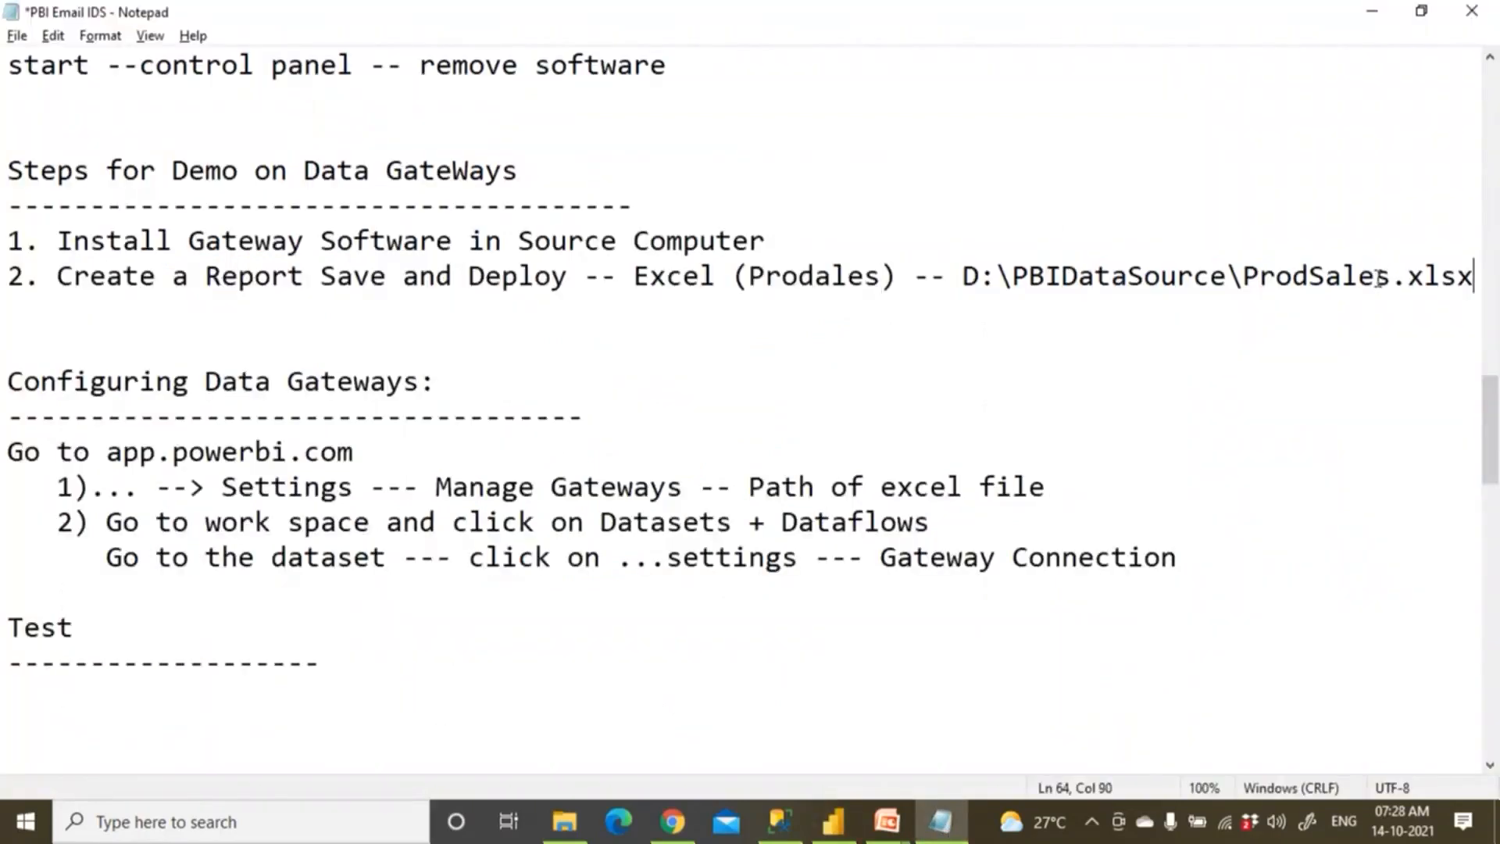
key(ctrl+s)
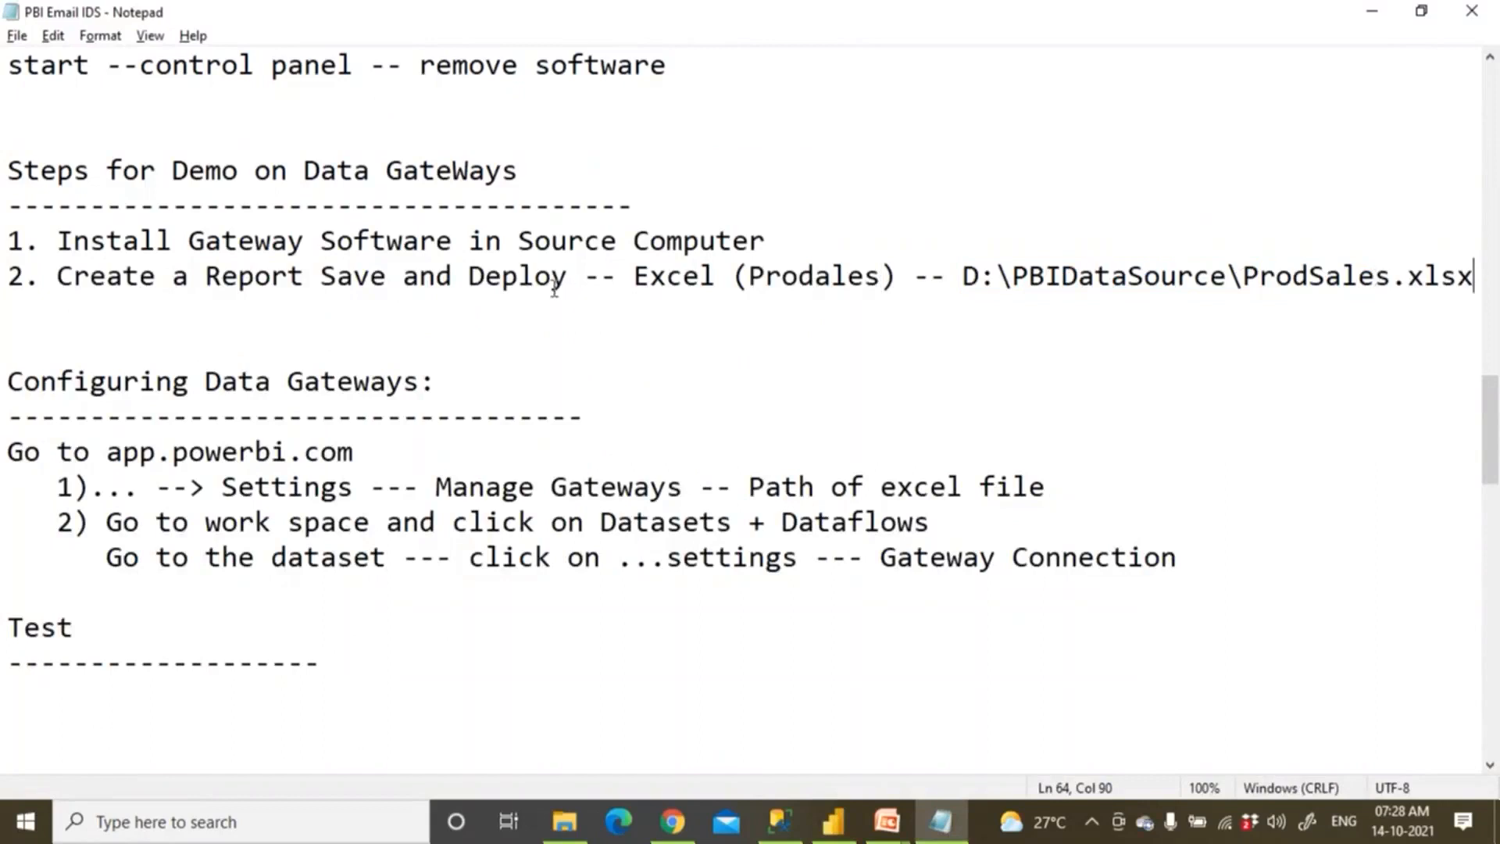
drag(173, 280, 553, 286)
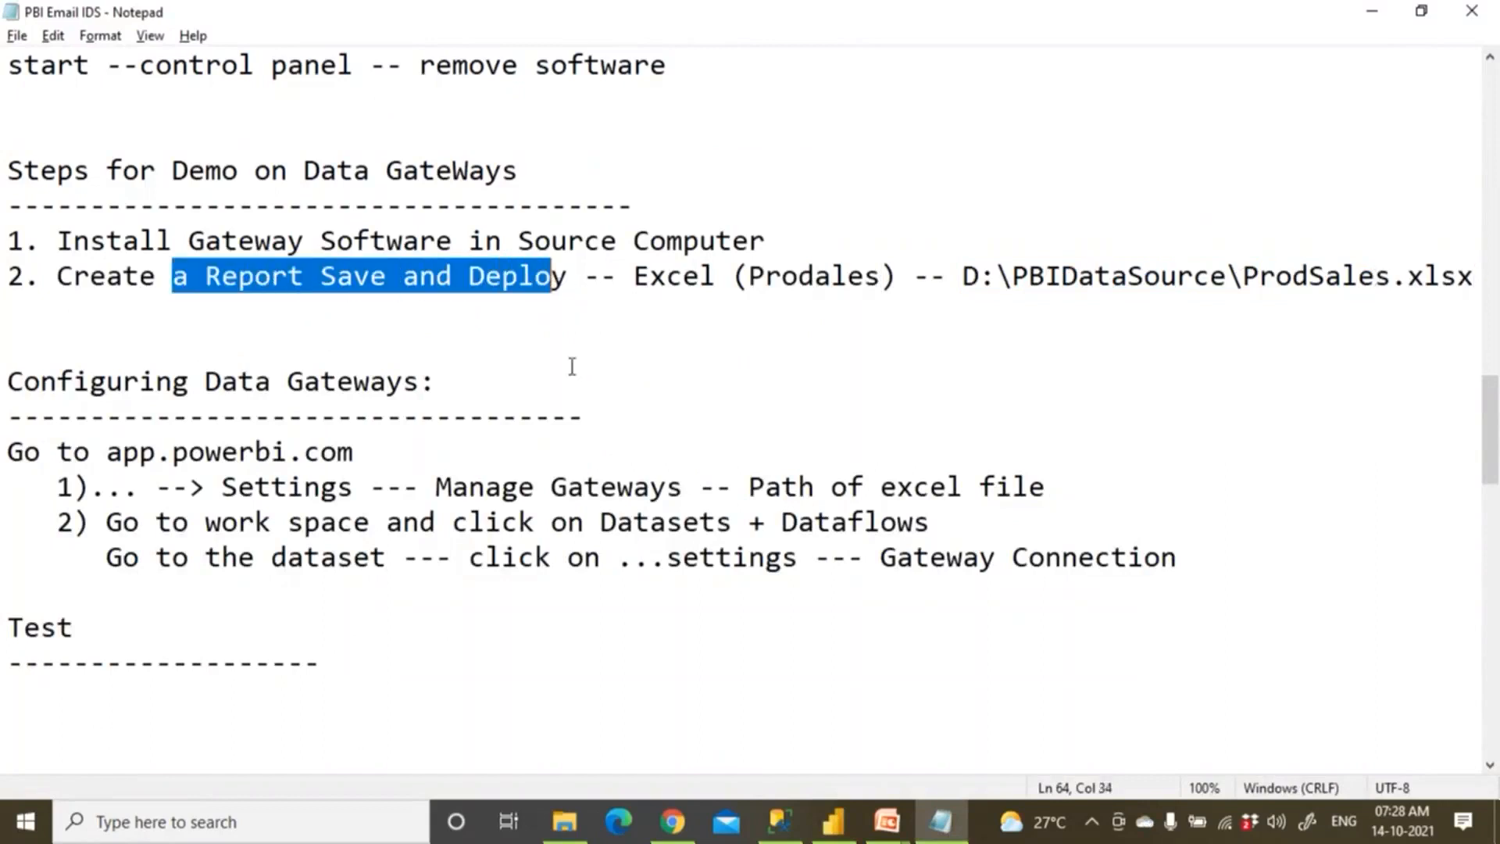
click(834, 820)
click(1066, 497)
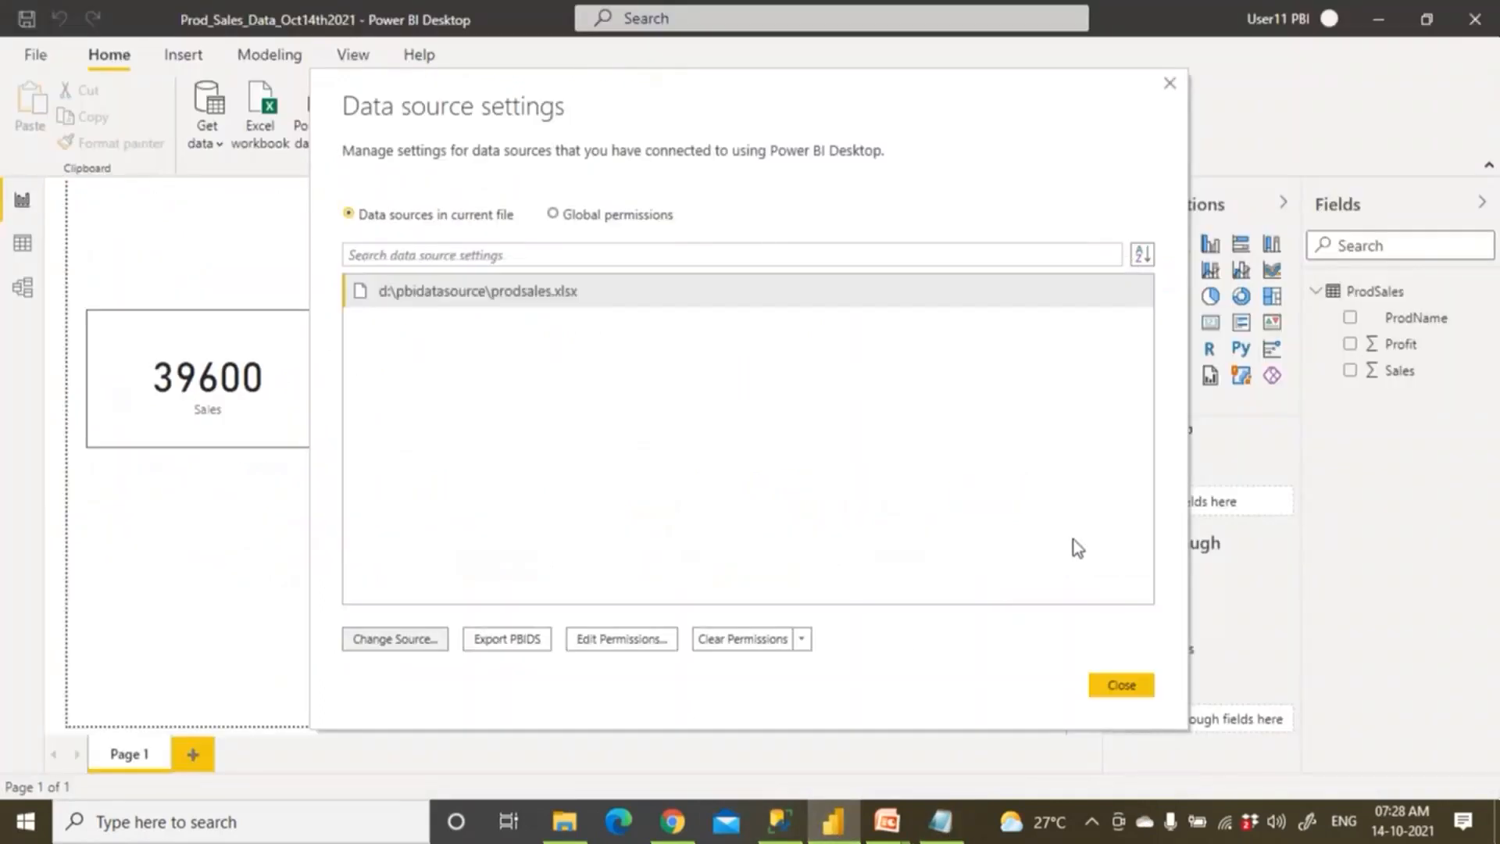
click(1122, 686)
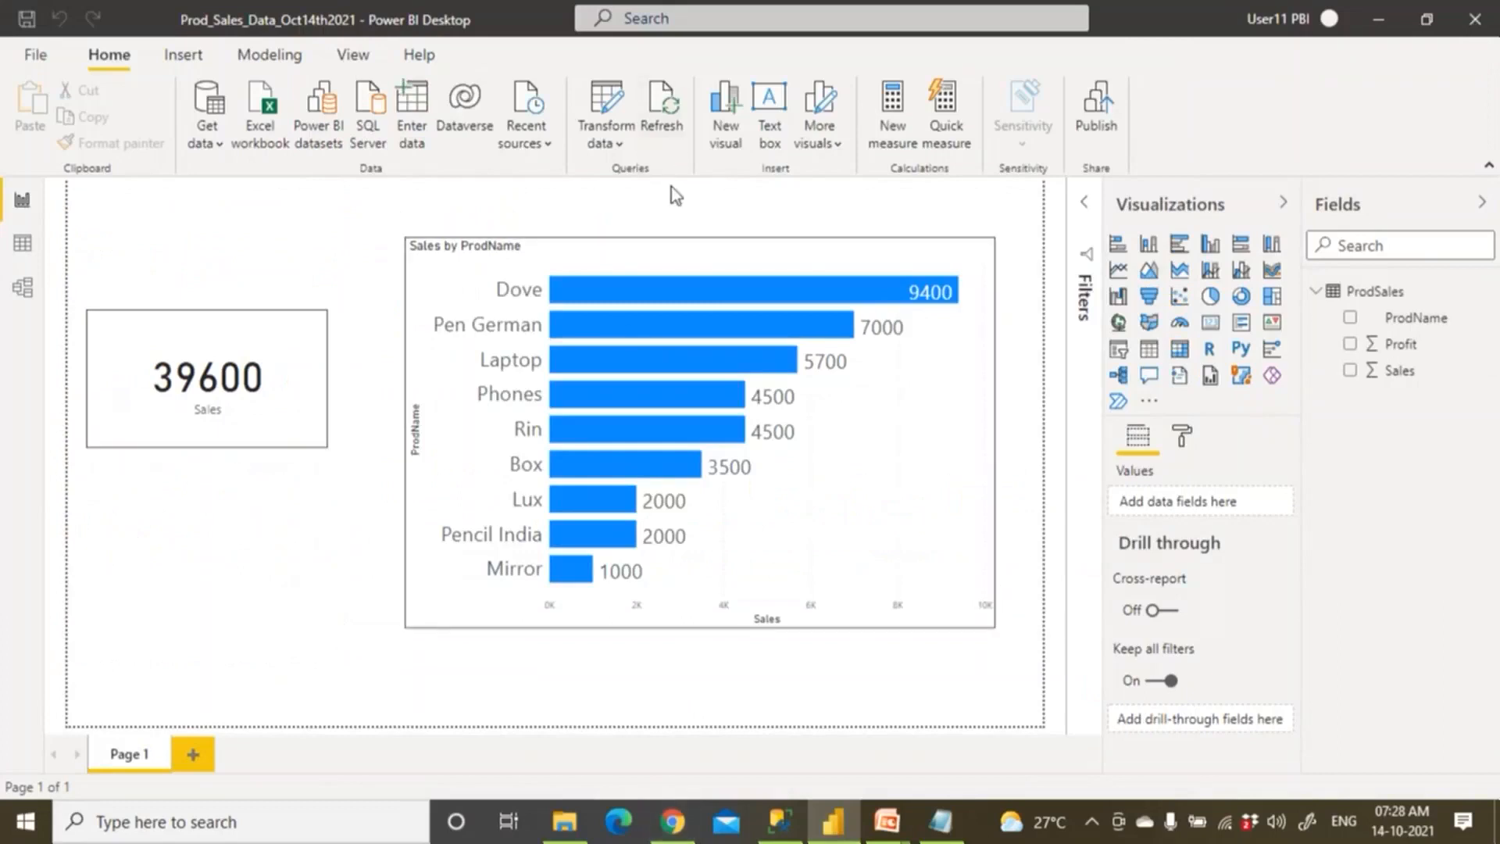
Read the Configuring Data Gateways notes, highlighting the app.powerbi.com address.
mouse_move(831, 311)
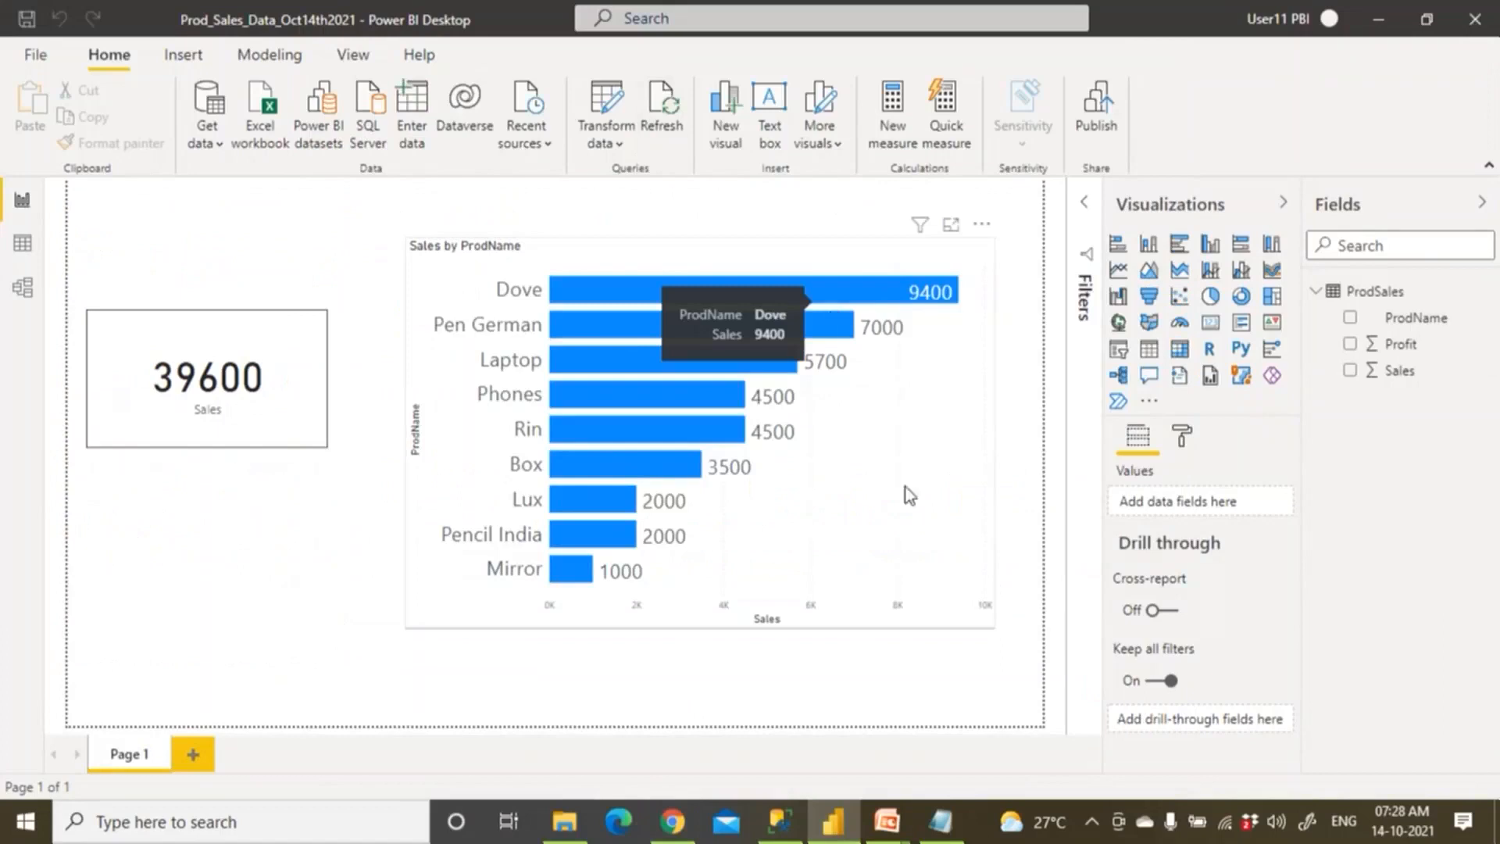
click(941, 821)
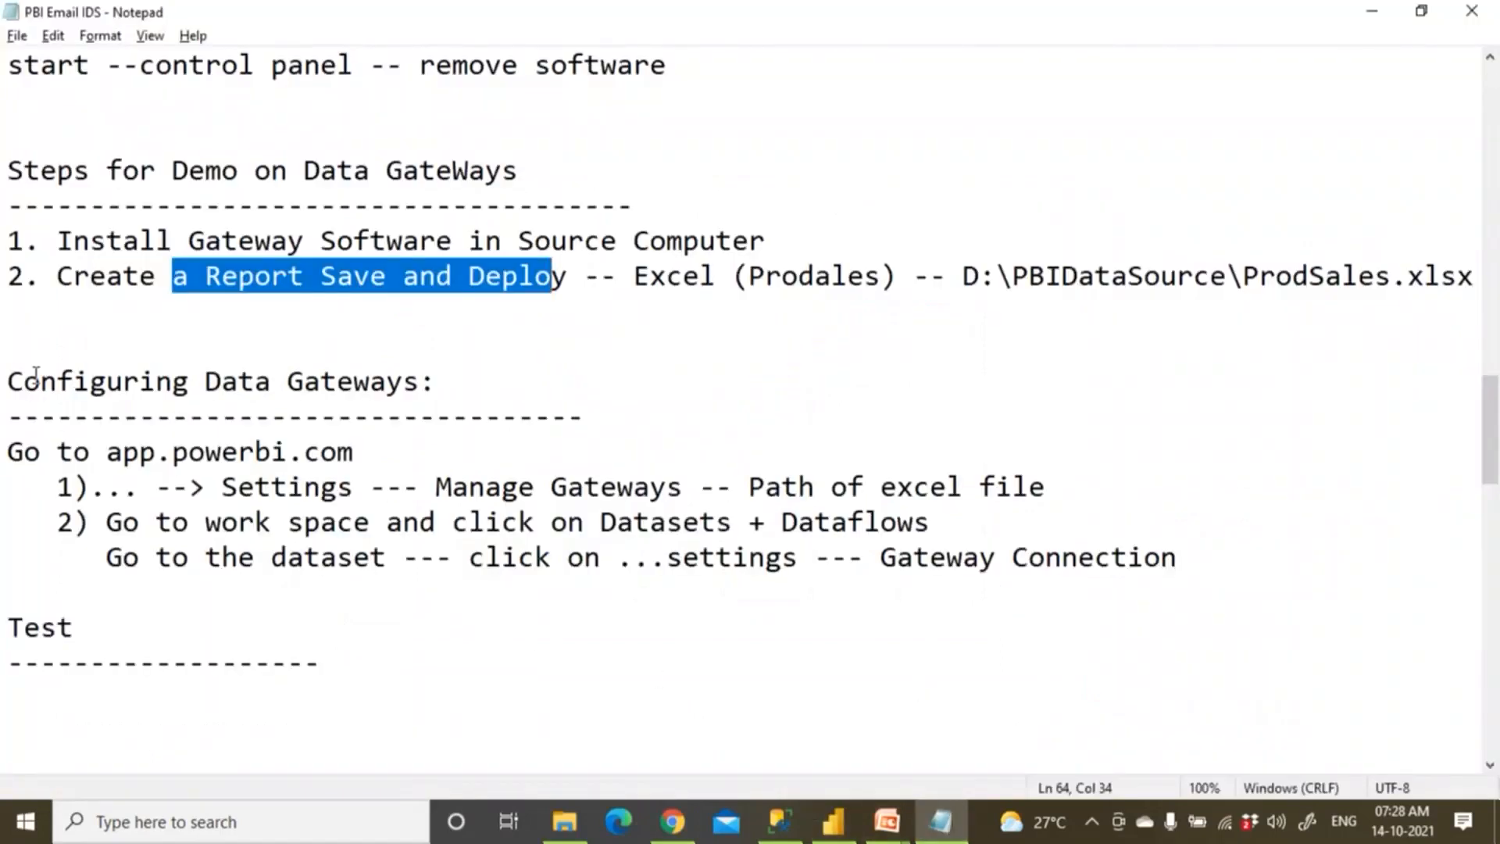
drag(9, 381, 438, 394)
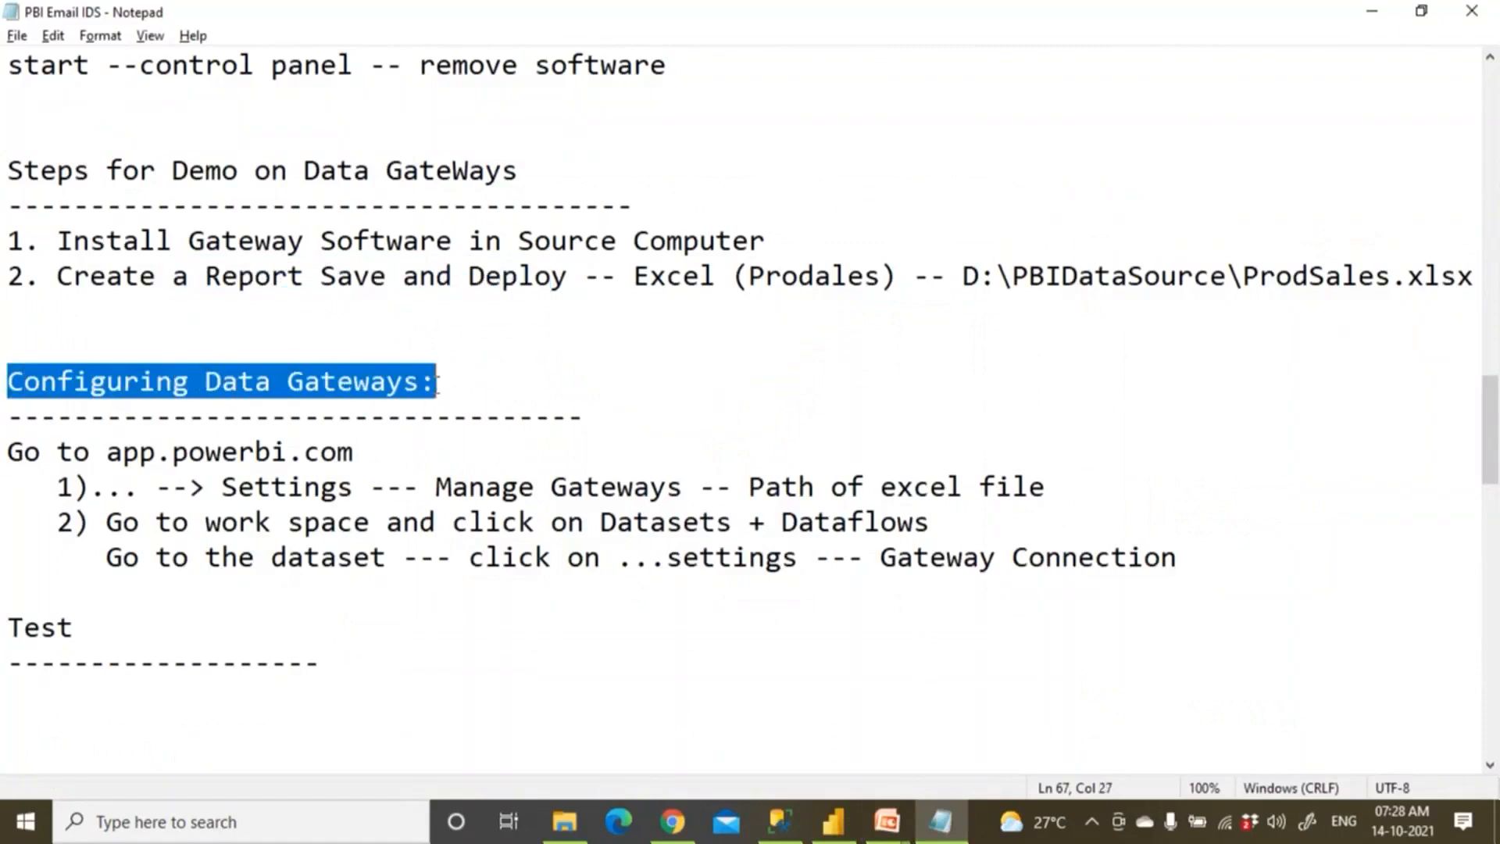
drag(91, 171, 518, 172)
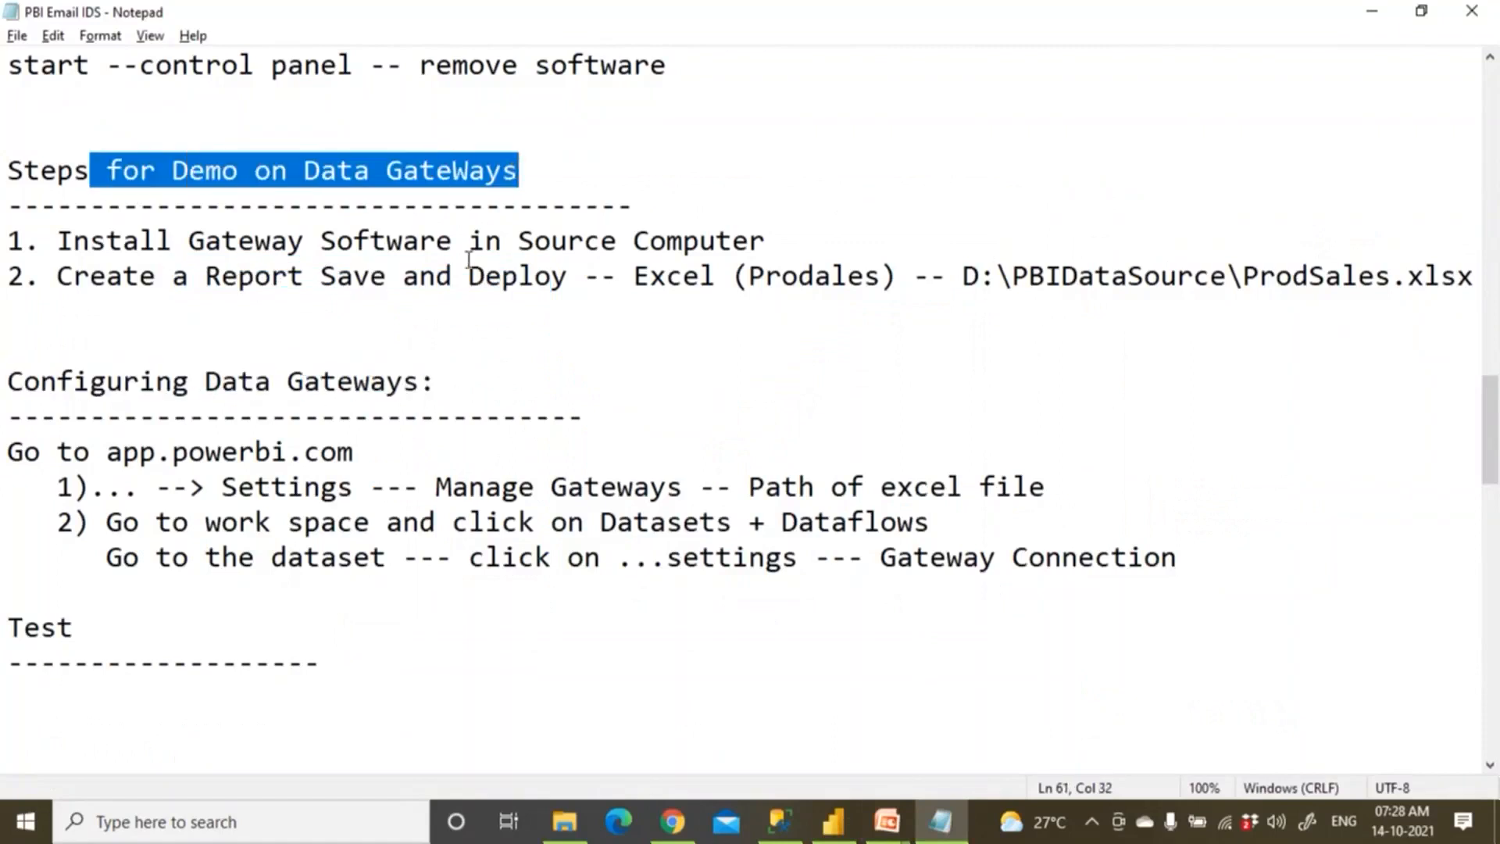
drag(193, 382, 532, 381)
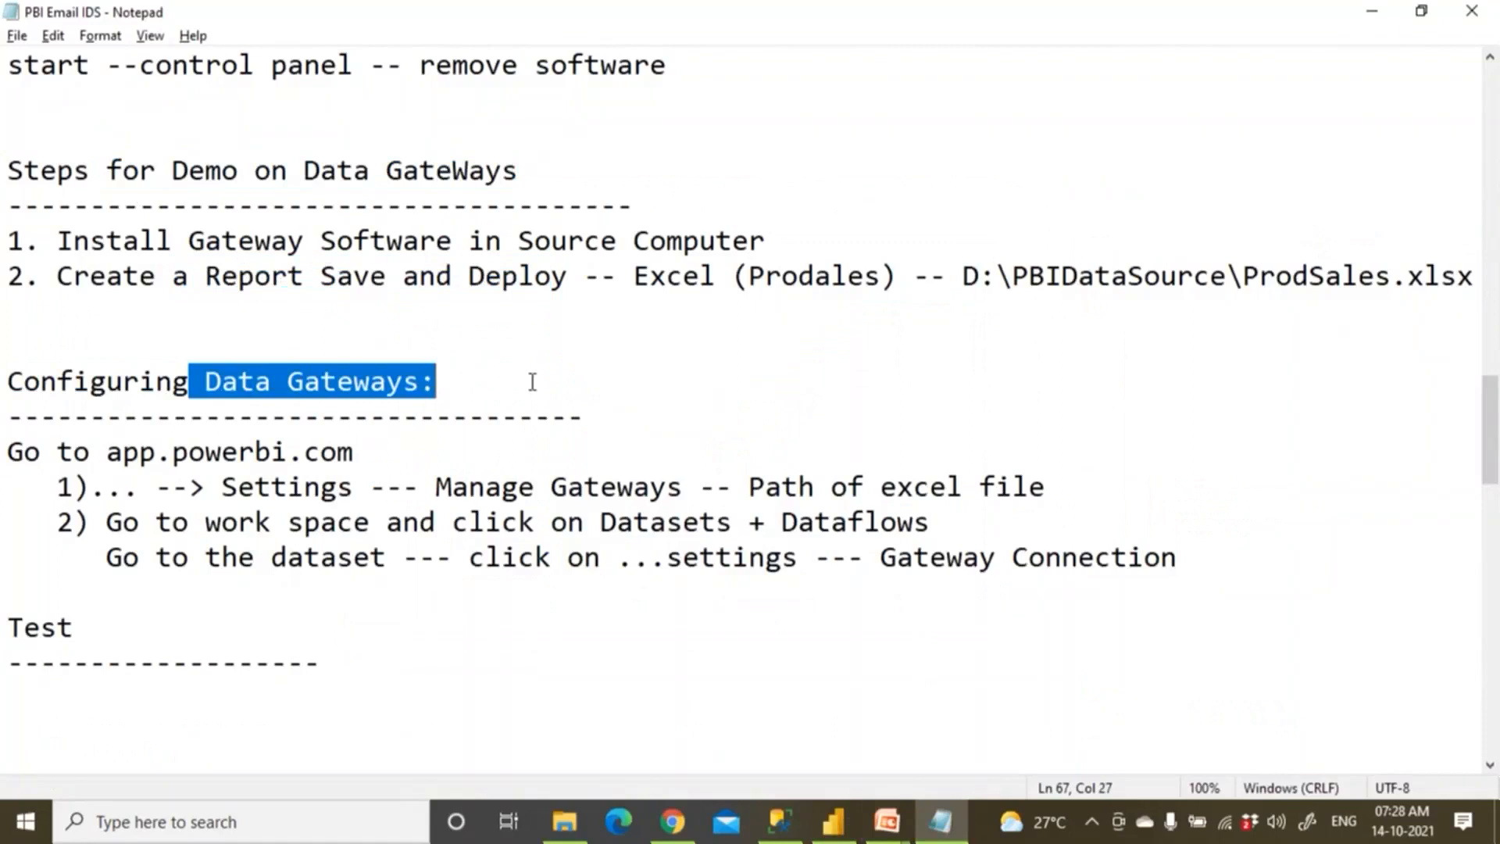
drag(107, 452, 204, 455)
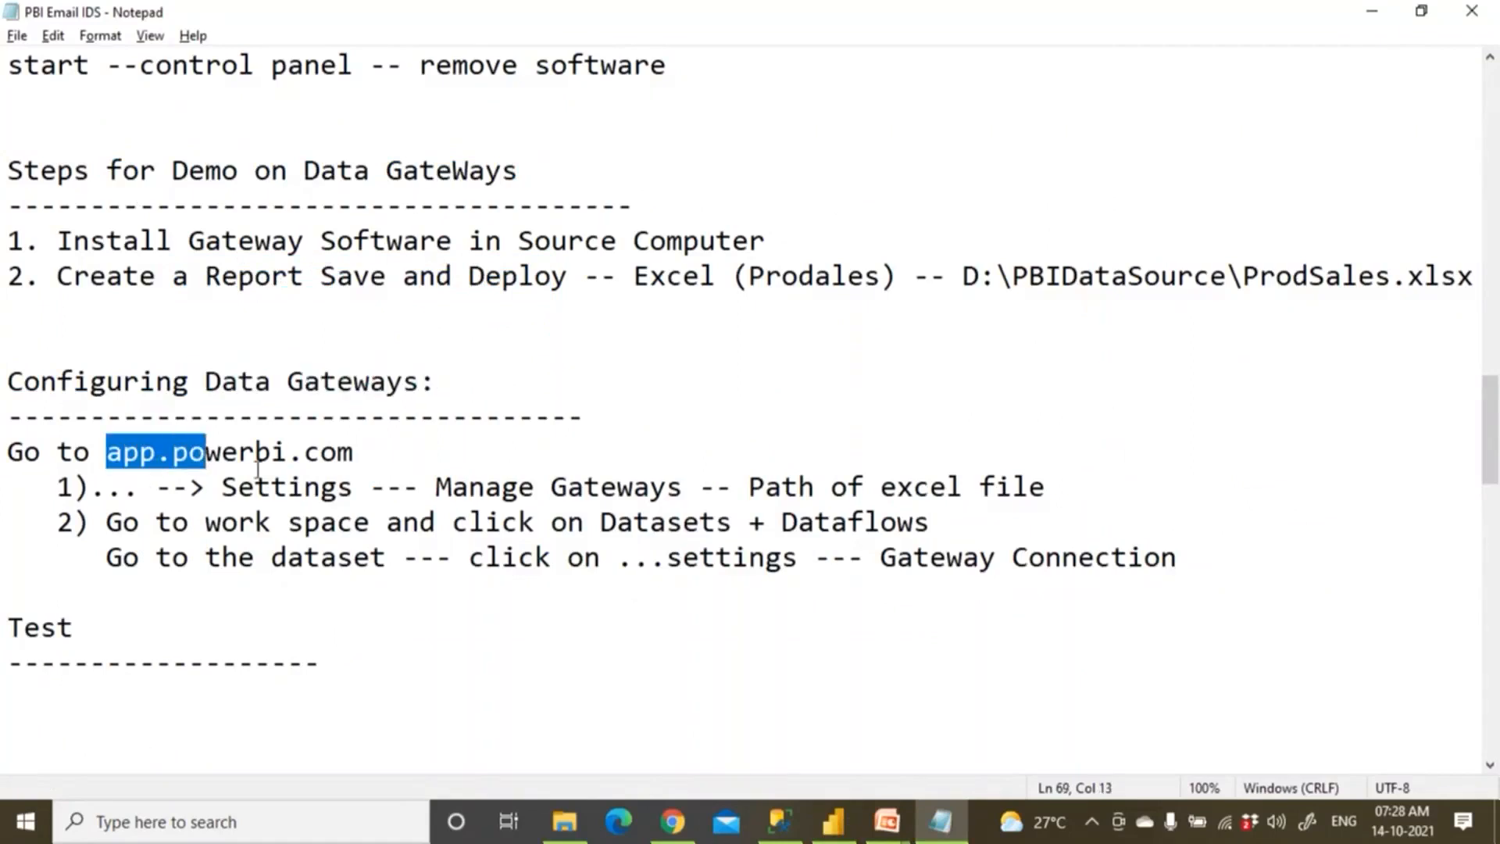
click(672, 822)
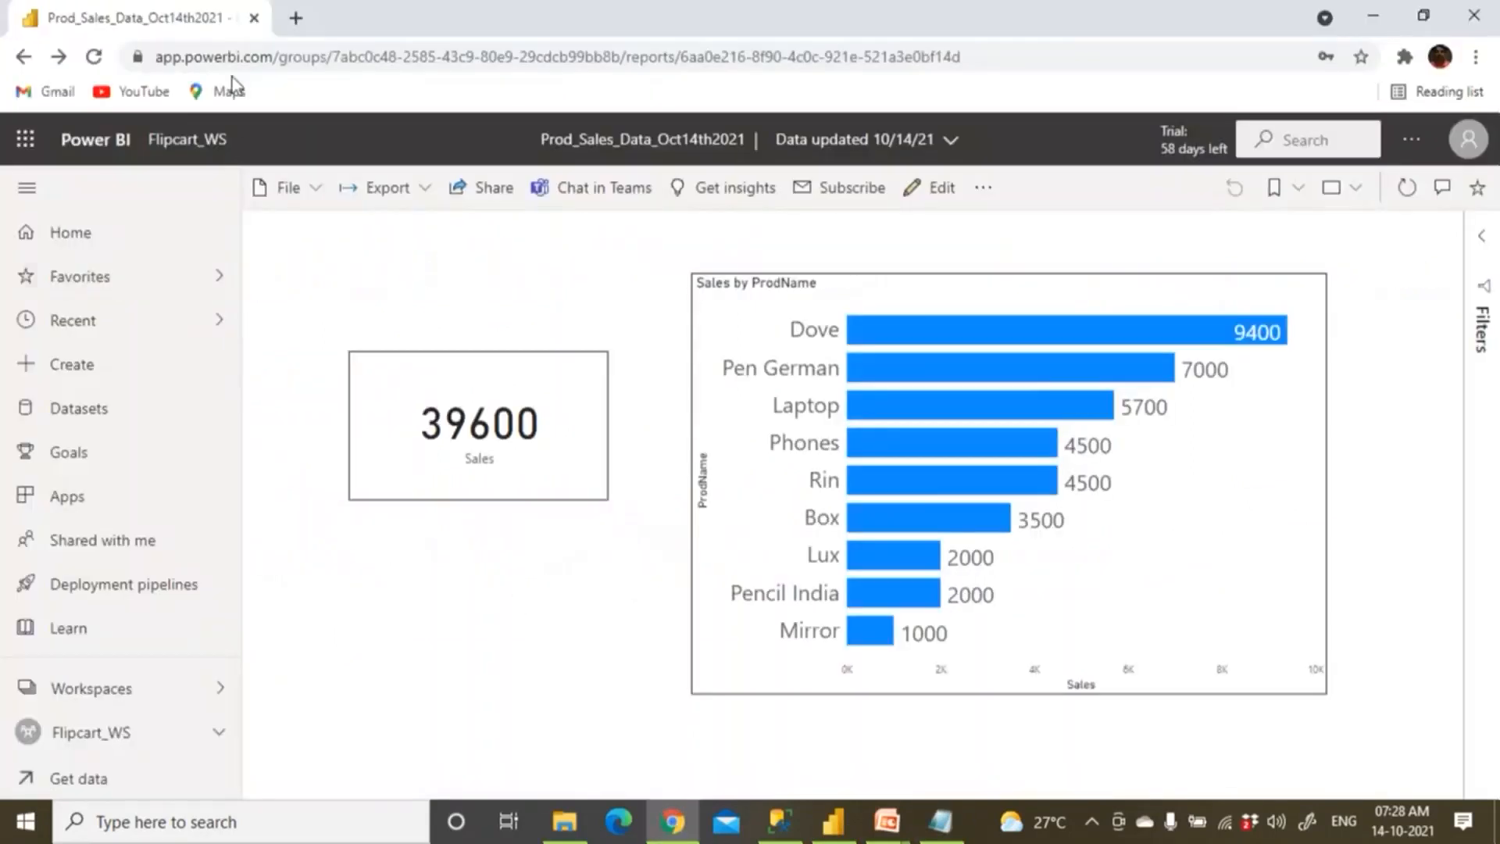
Go to app.powerbi.com in the browser and mark the Settings step in the notes.
click(232, 59)
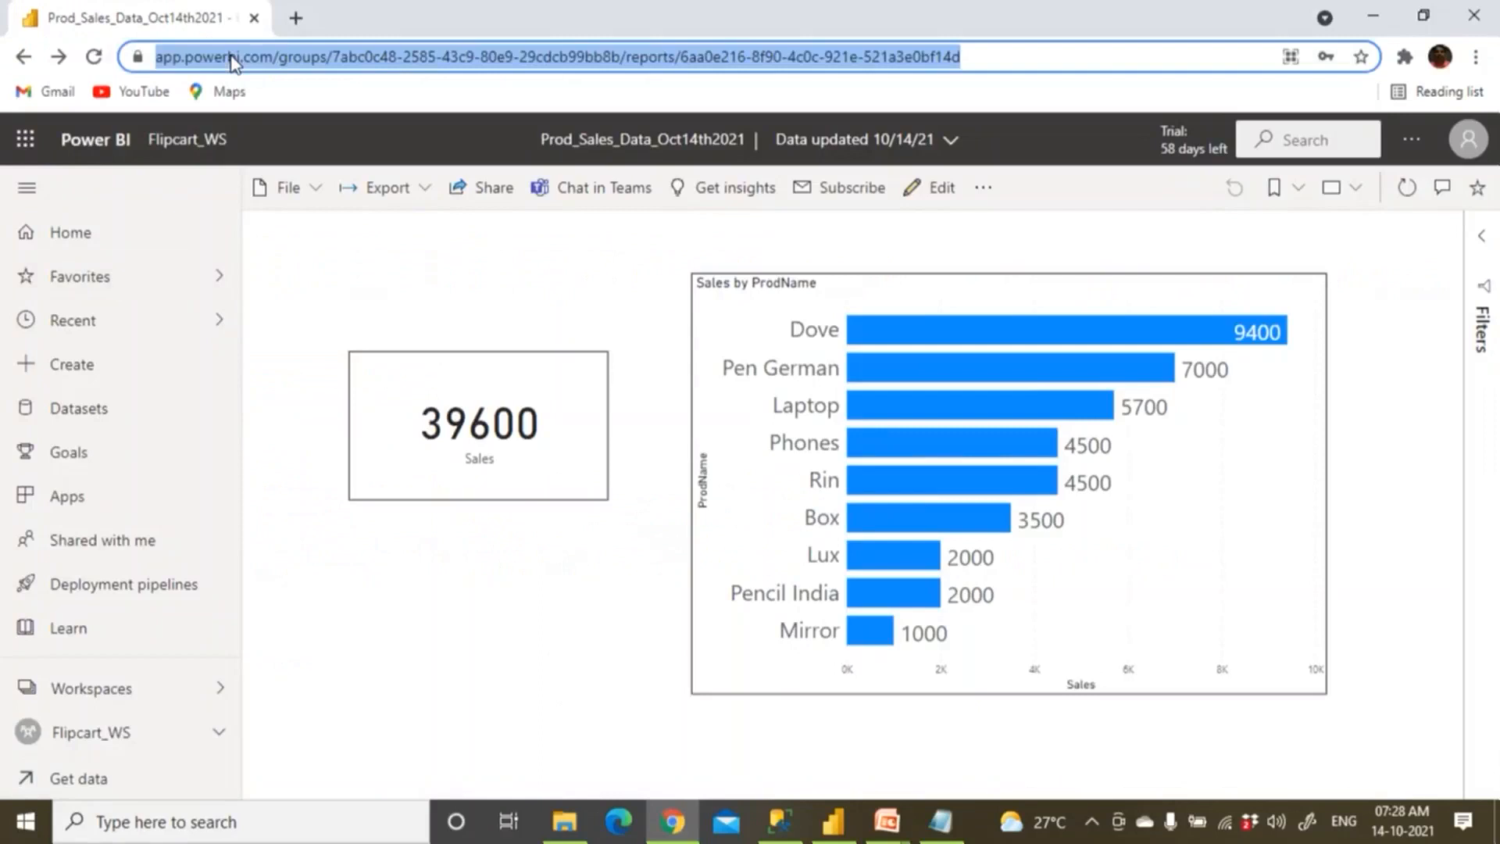
text(app)
key(Return)
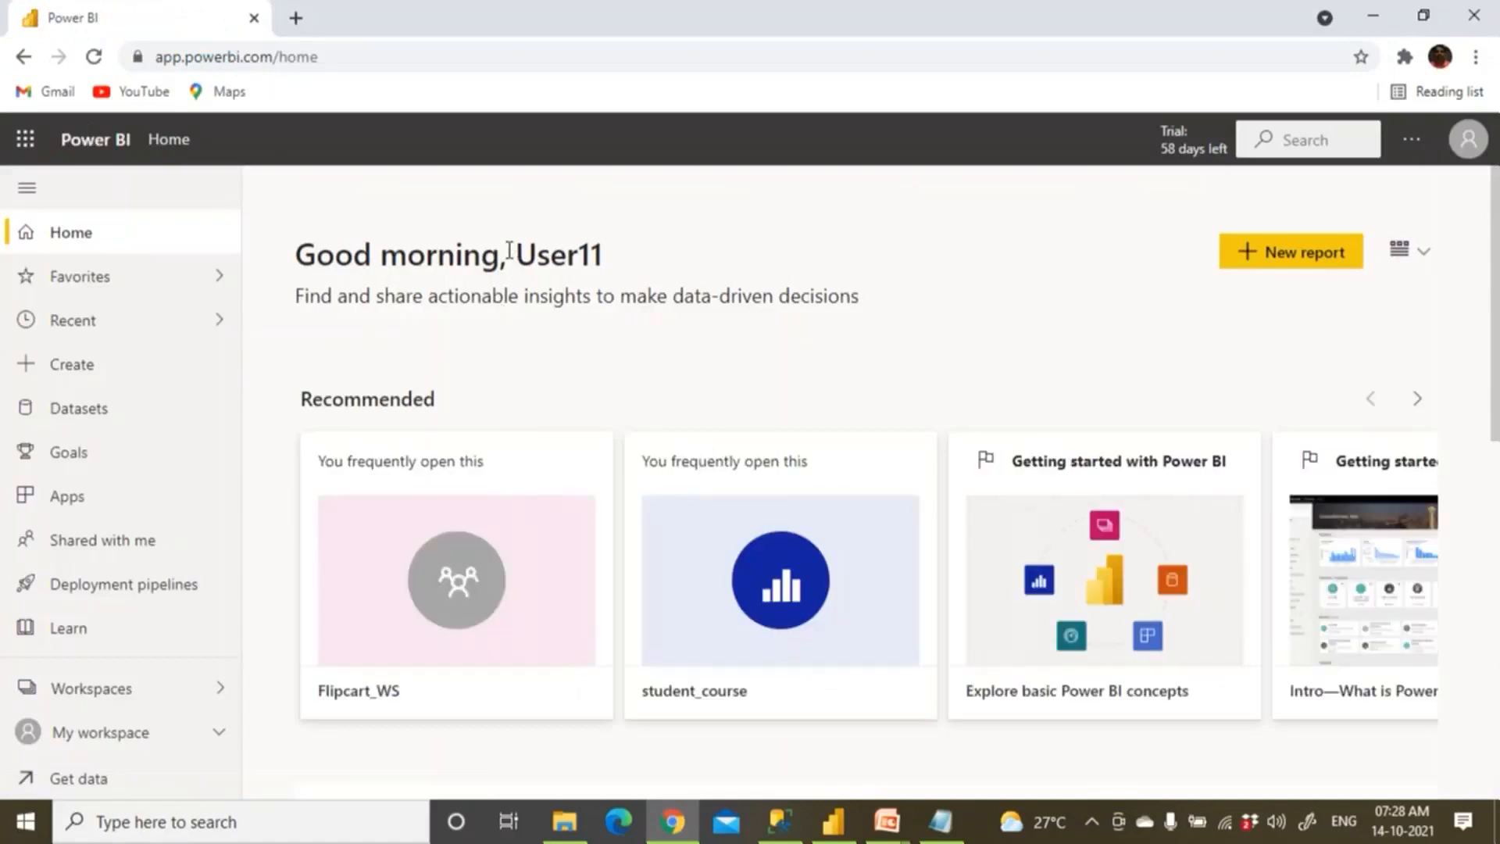
drag(505, 255, 617, 265)
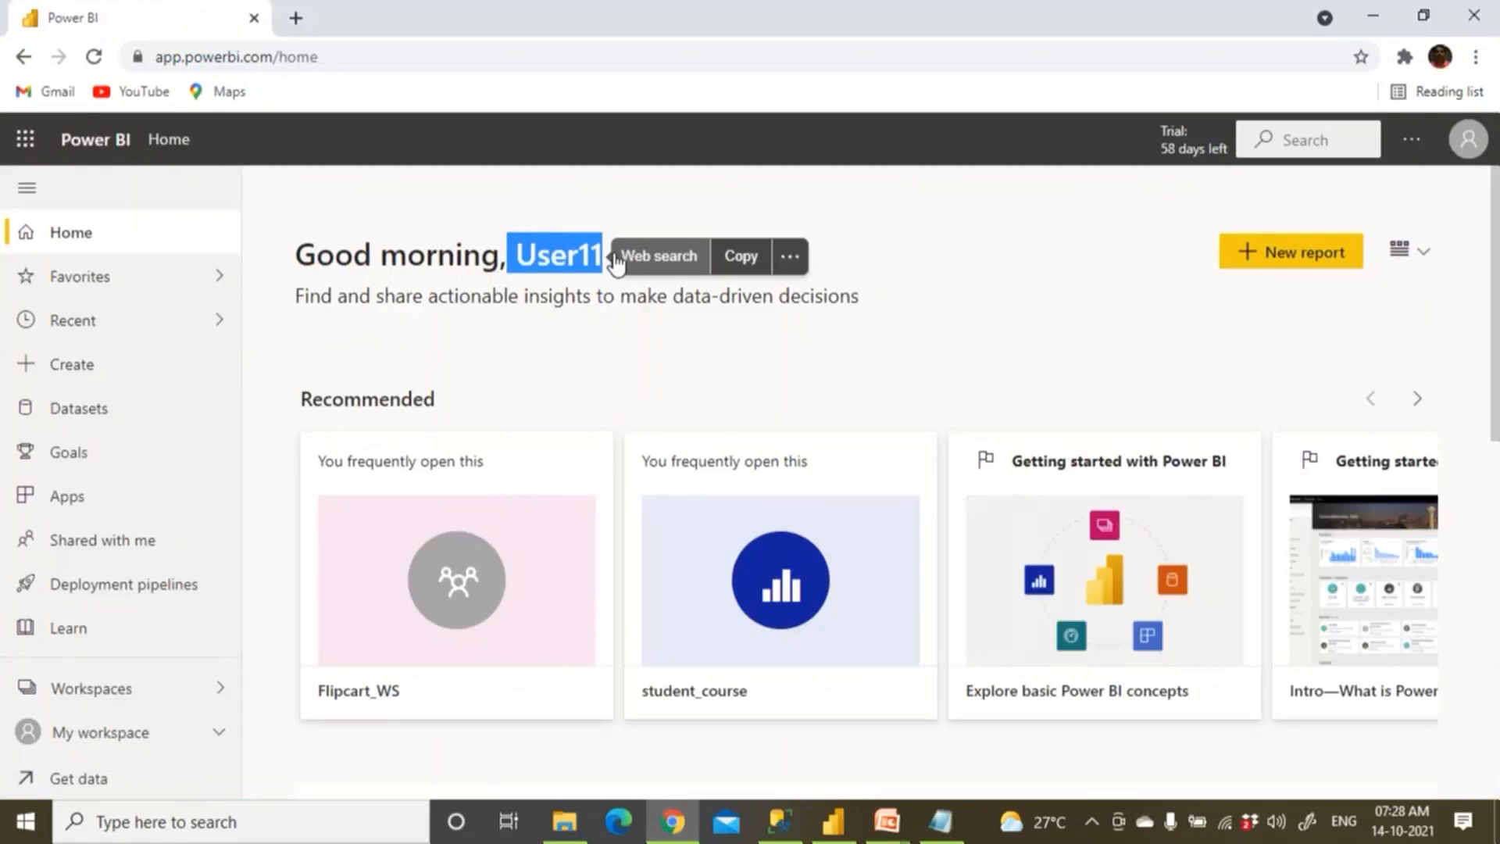
key(alt+Tab)
click(92, 491)
drag(92, 491, 321, 491)
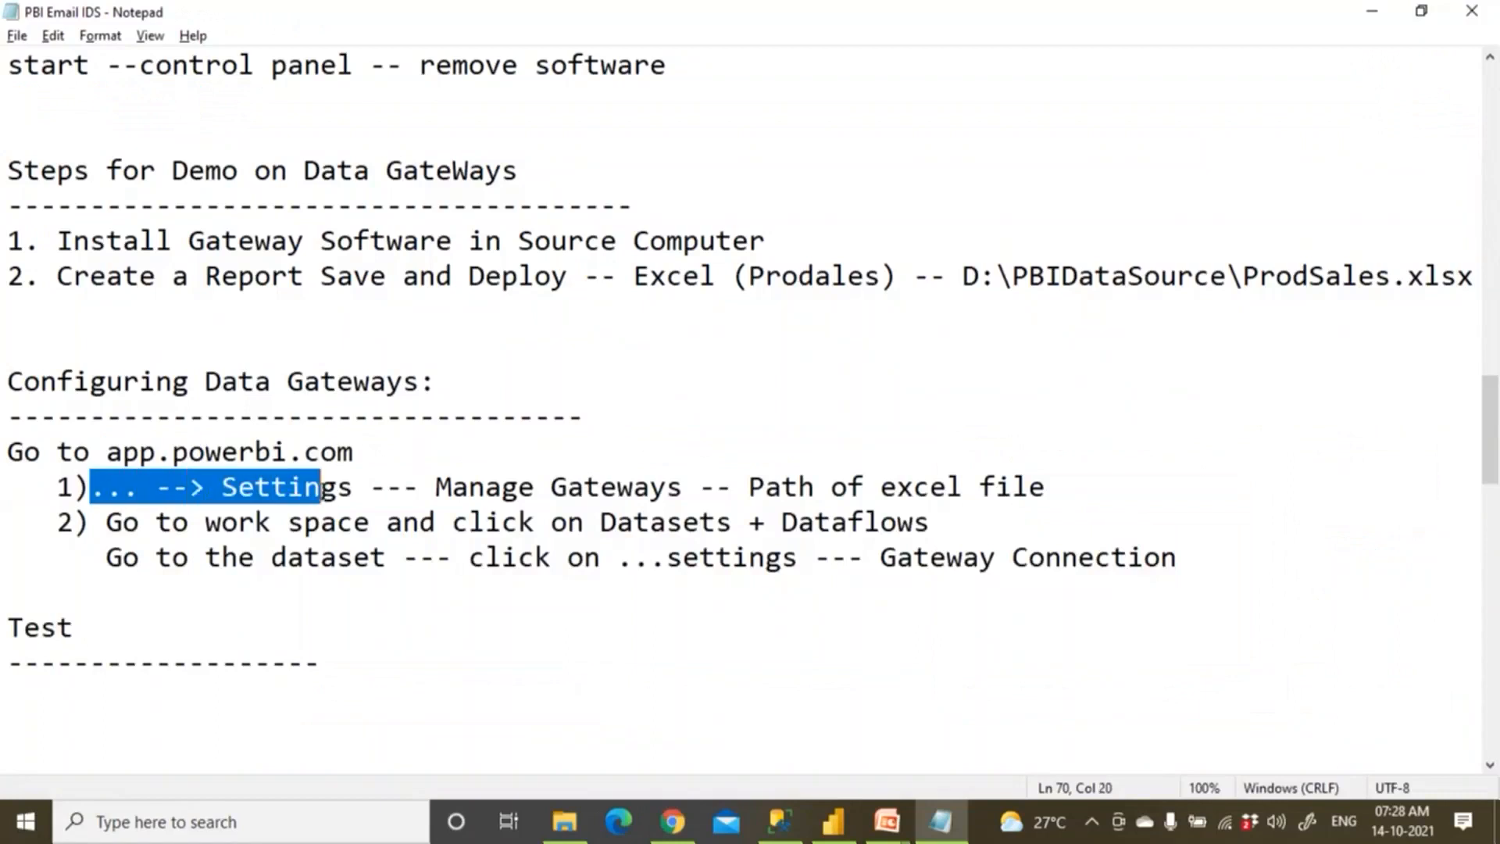
key(alt+Tab)
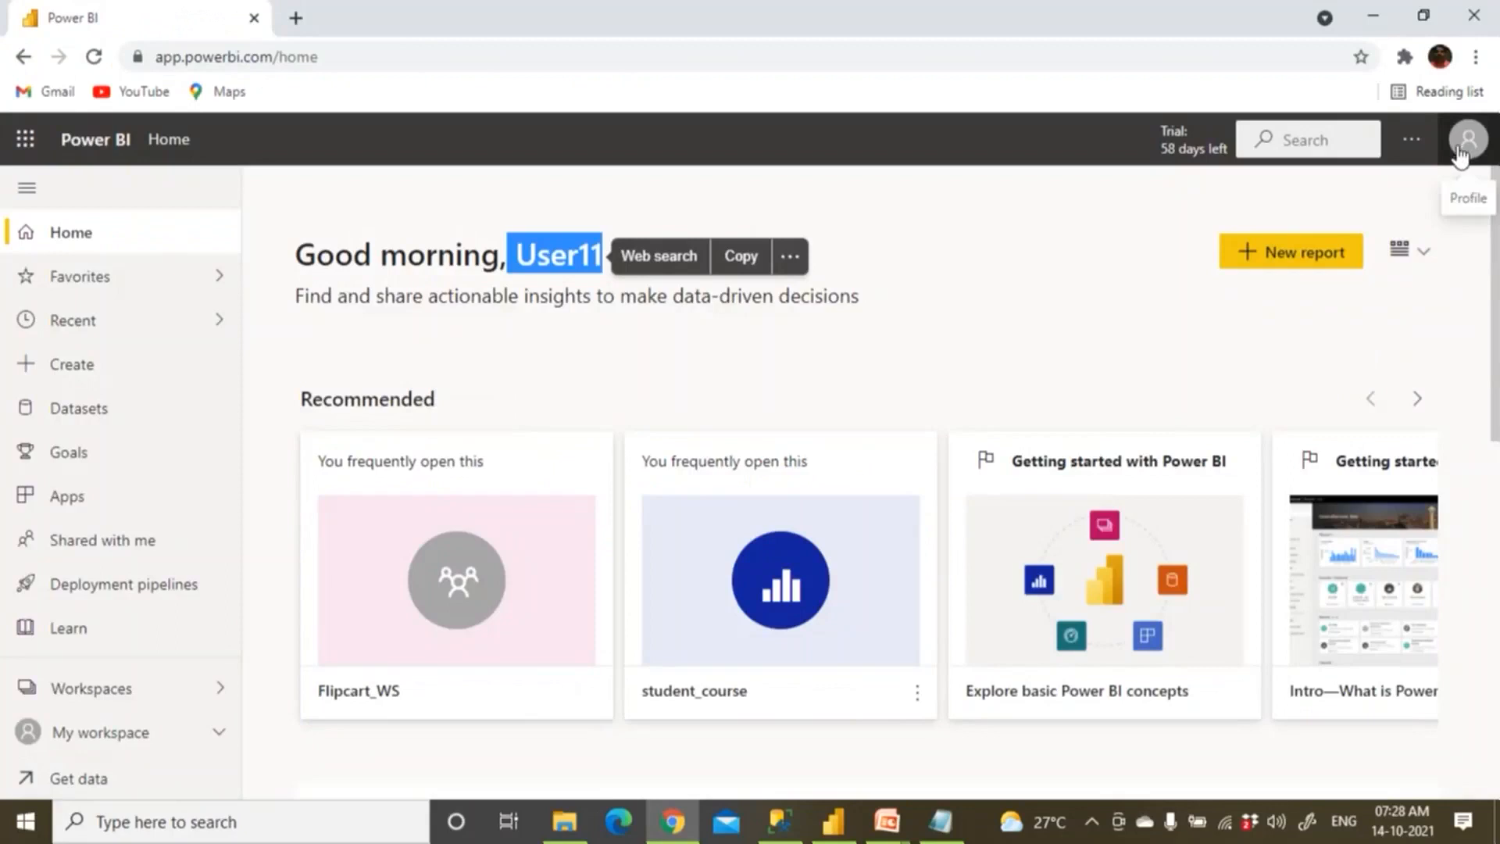
Open Manage gateways from Settings and copy the D:\PBIDataSource\ProdSales.xlsx path from the notes.
click(1411, 140)
mouse_move(1331, 233)
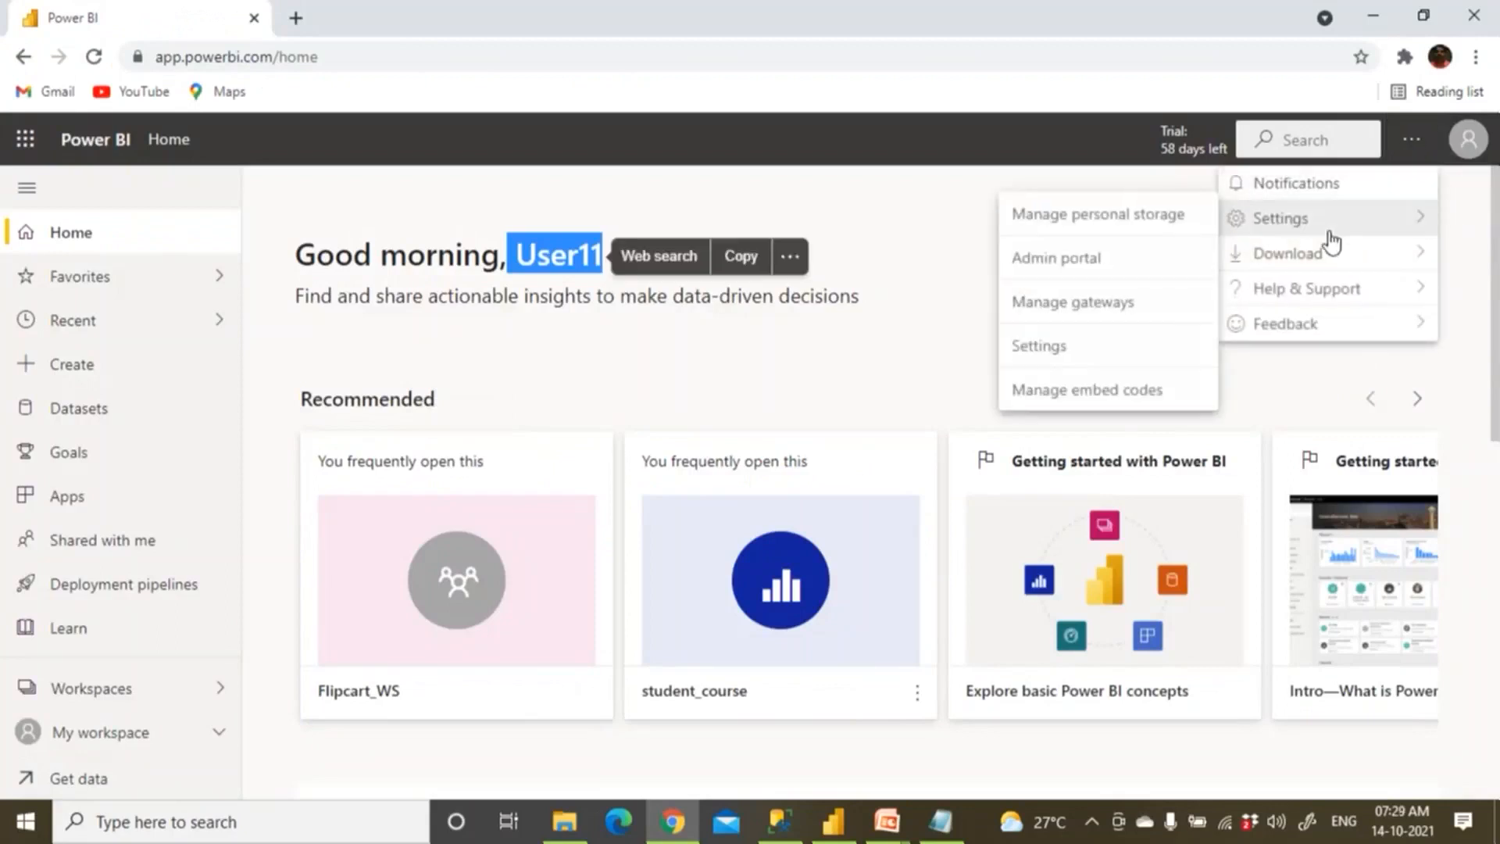
click(1116, 310)
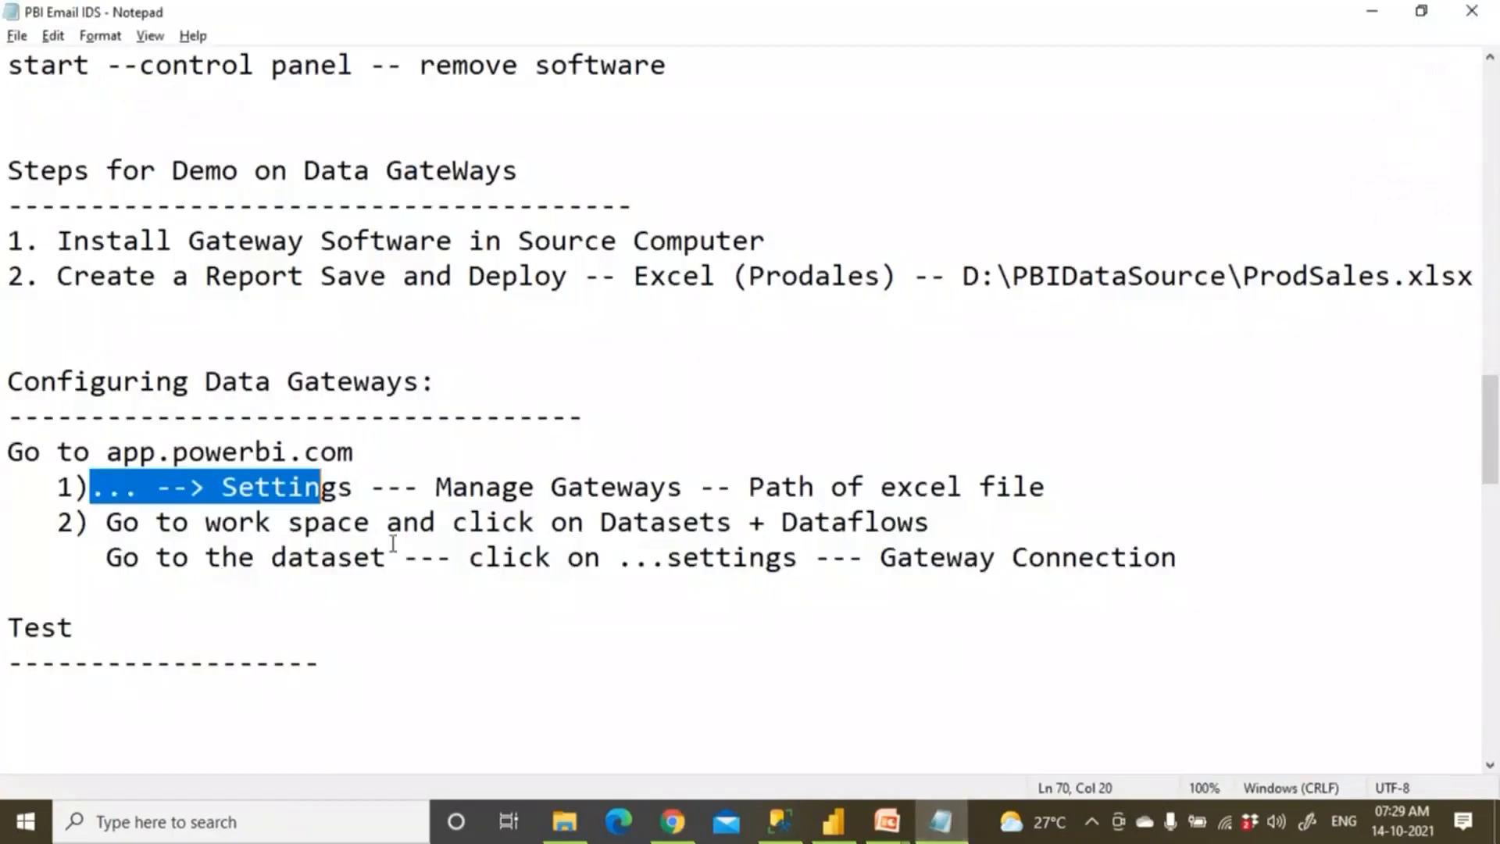
click(941, 820)
drag(424, 492, 1030, 490)
drag(964, 278, 1448, 301)
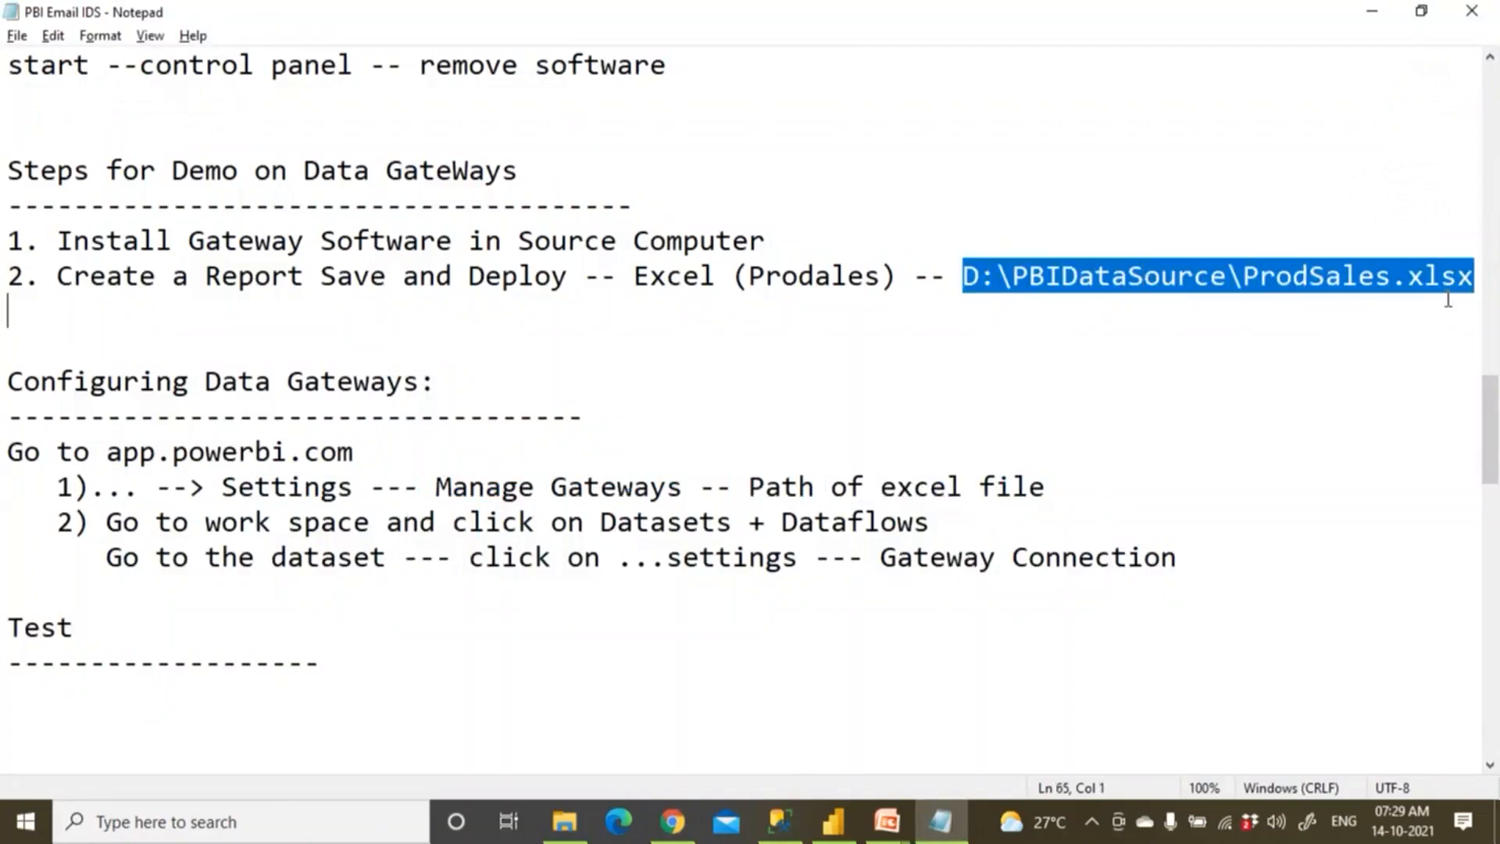
right_click(1395, 277)
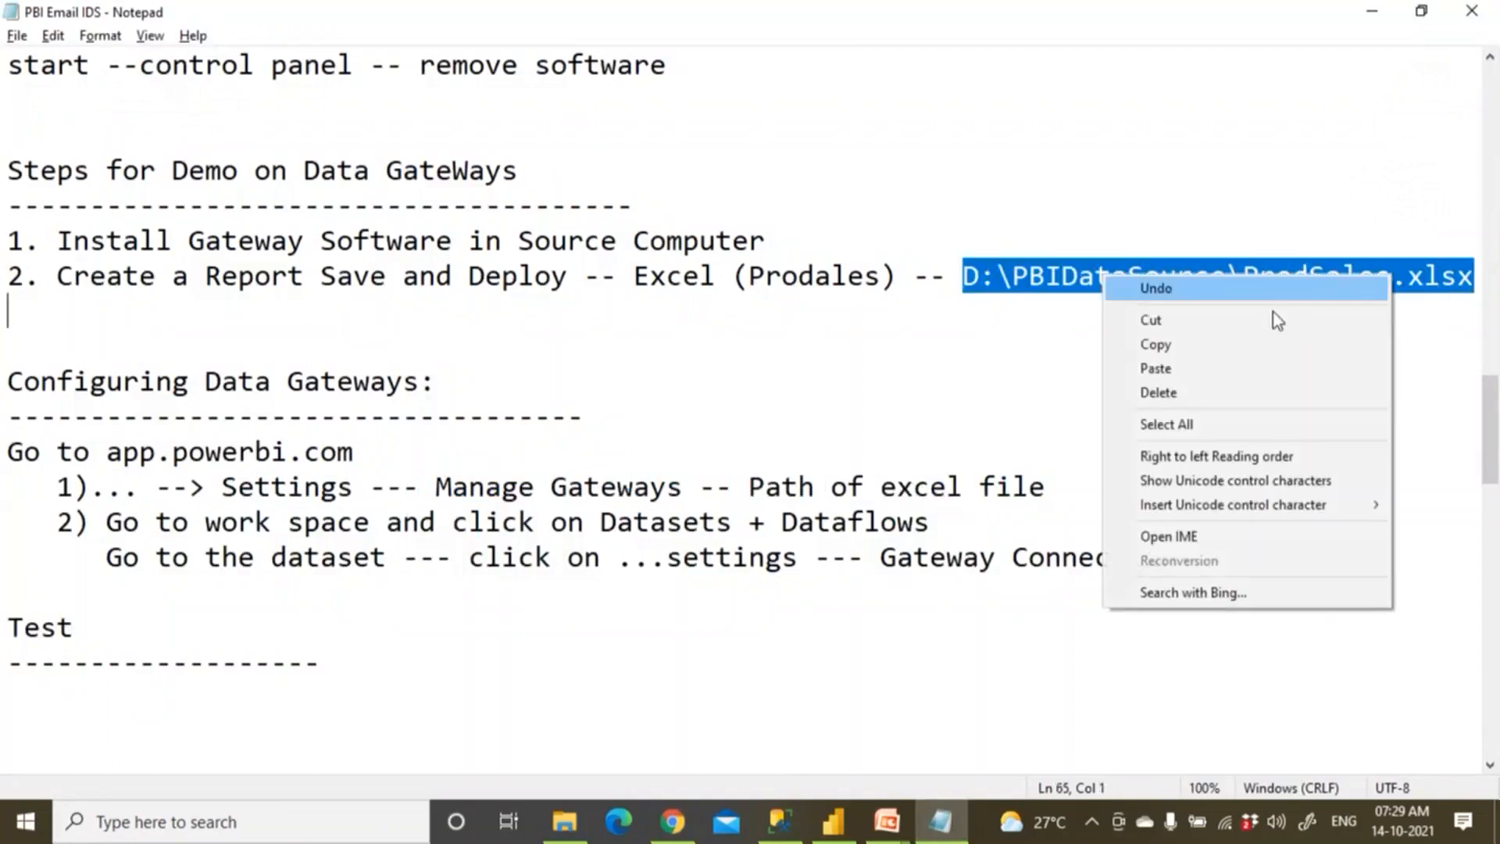
click(1250, 341)
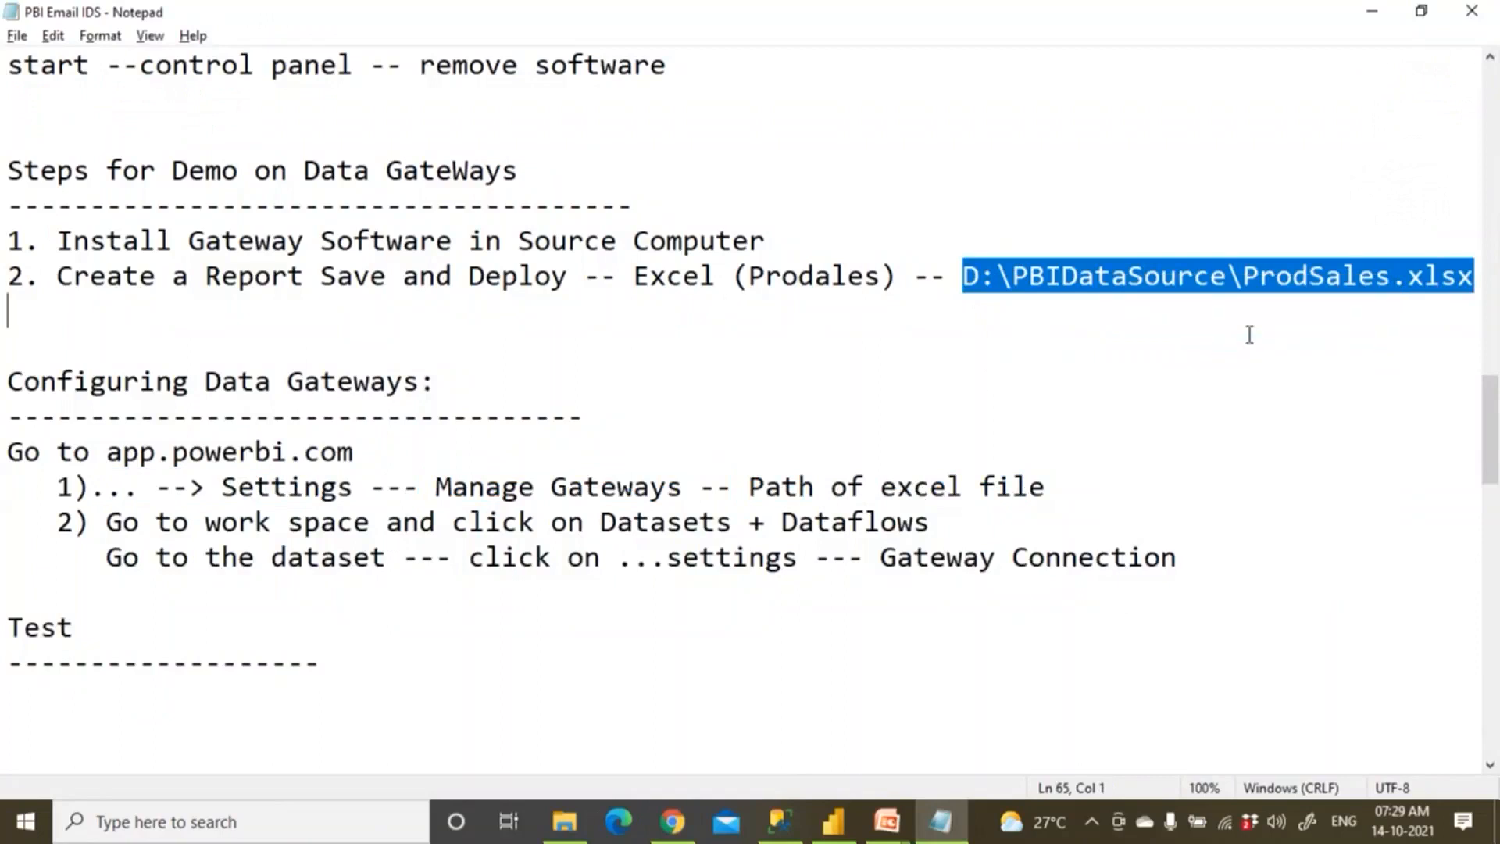
key(alt+Tab)
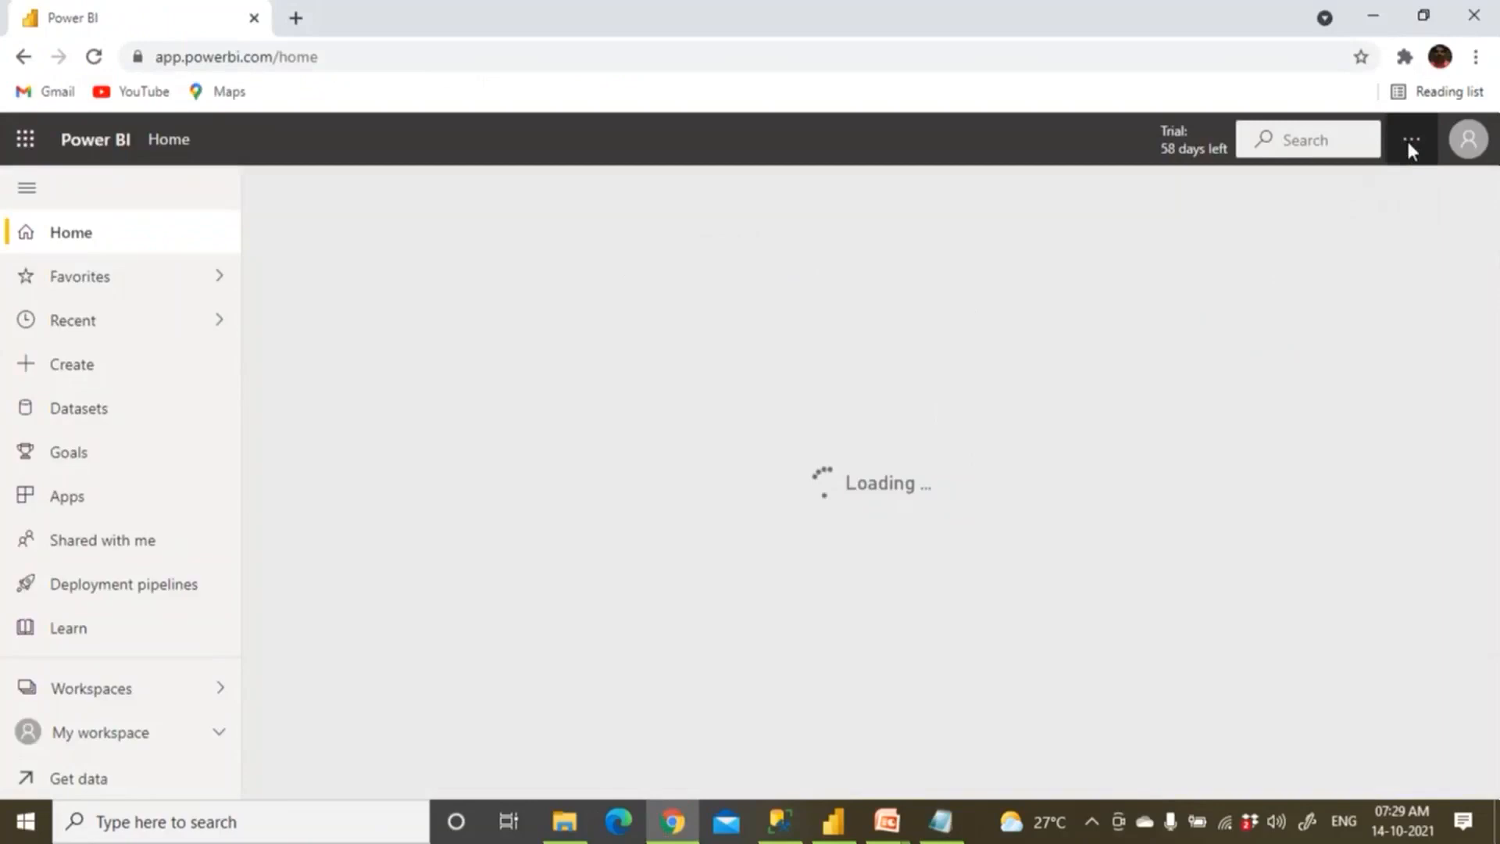
Open Manage gateways from Settings and show the options for Kedar_GateWay.
click(1410, 142)
mouse_move(1301, 224)
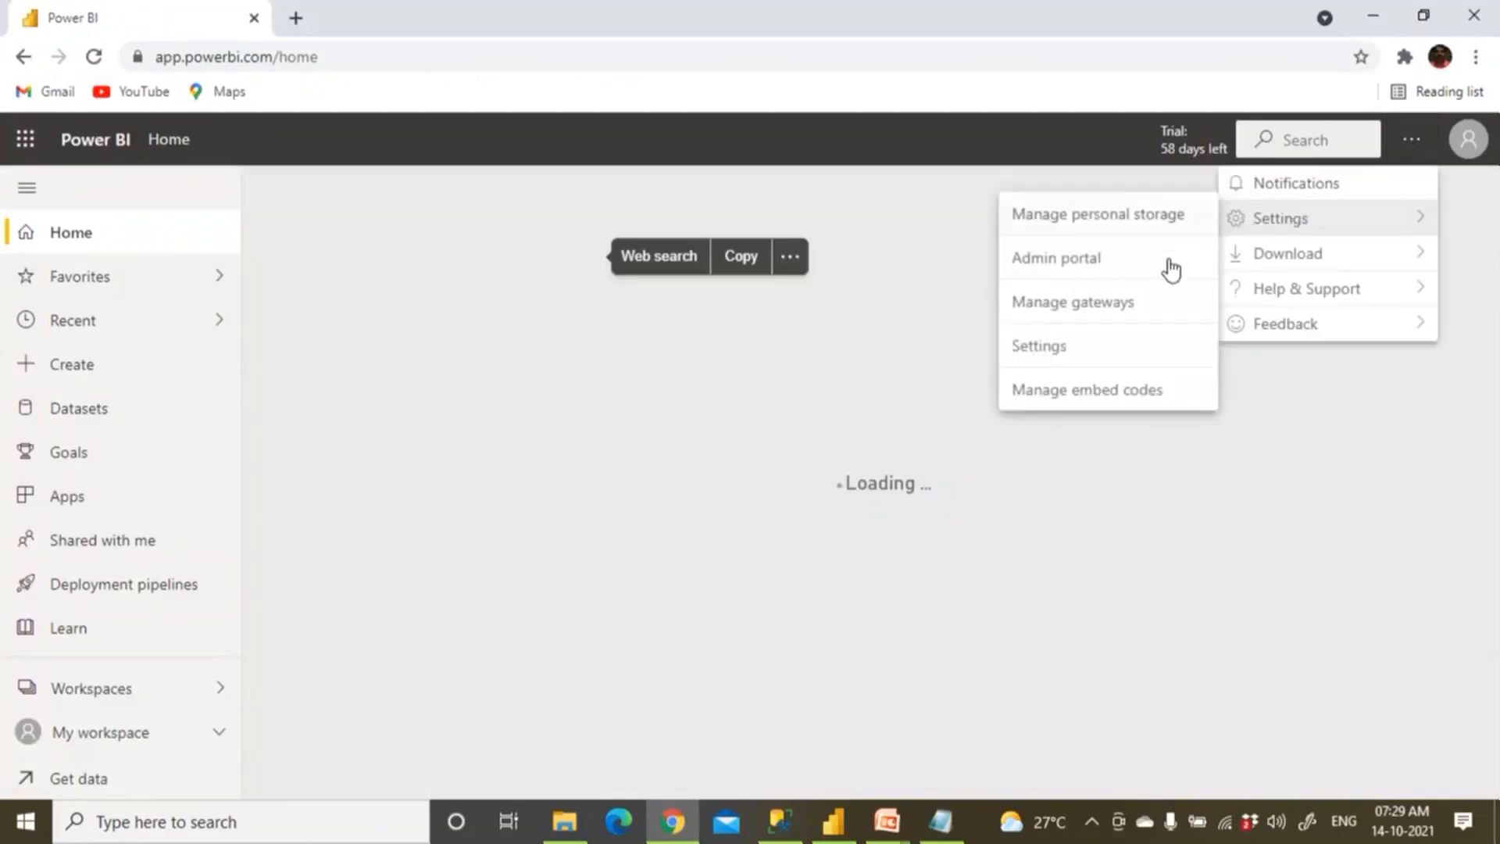
click(1130, 307)
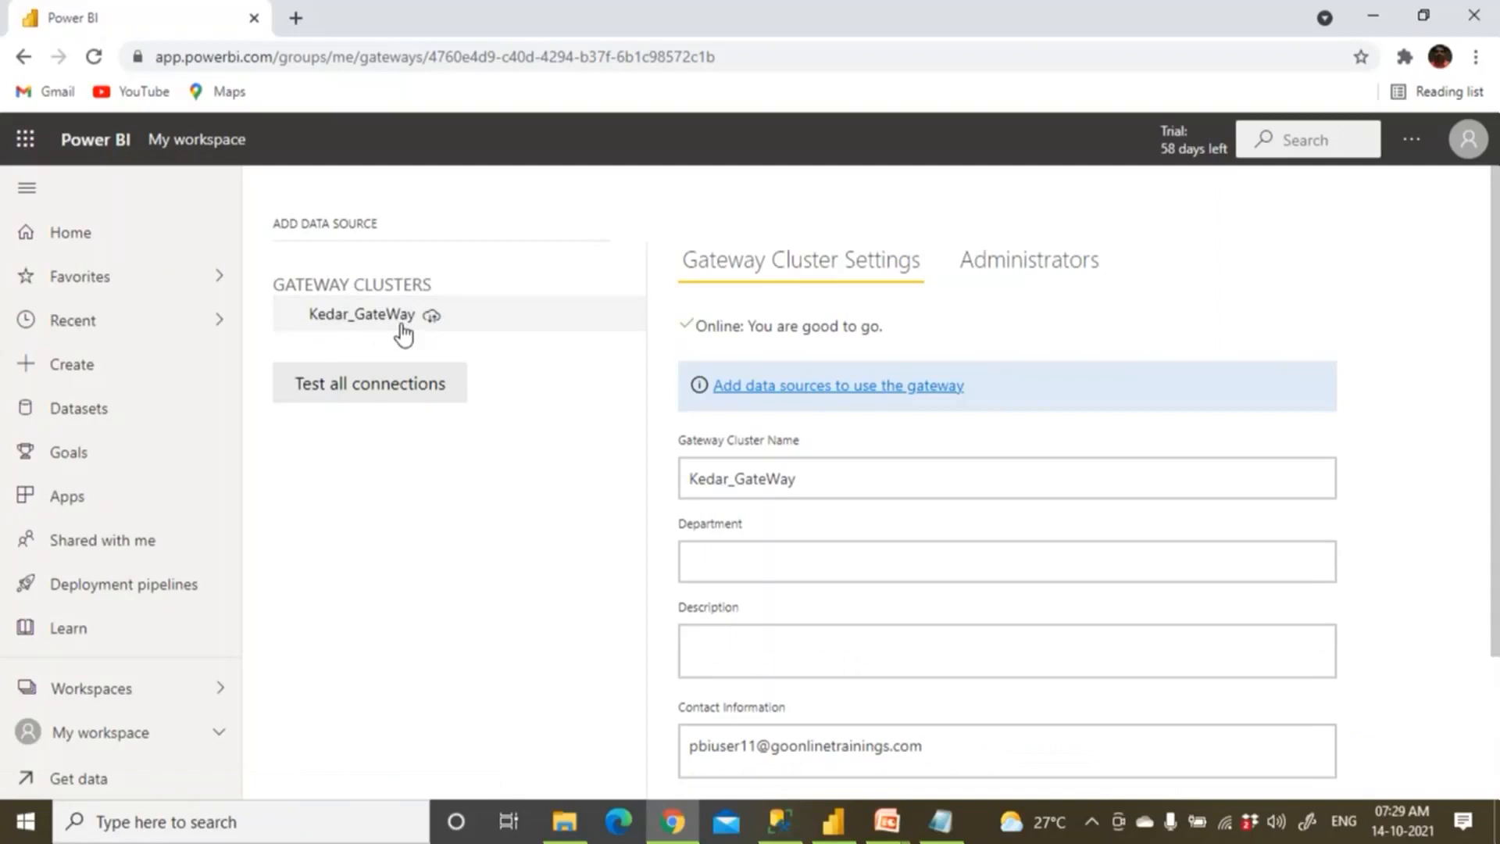
click(626, 322)
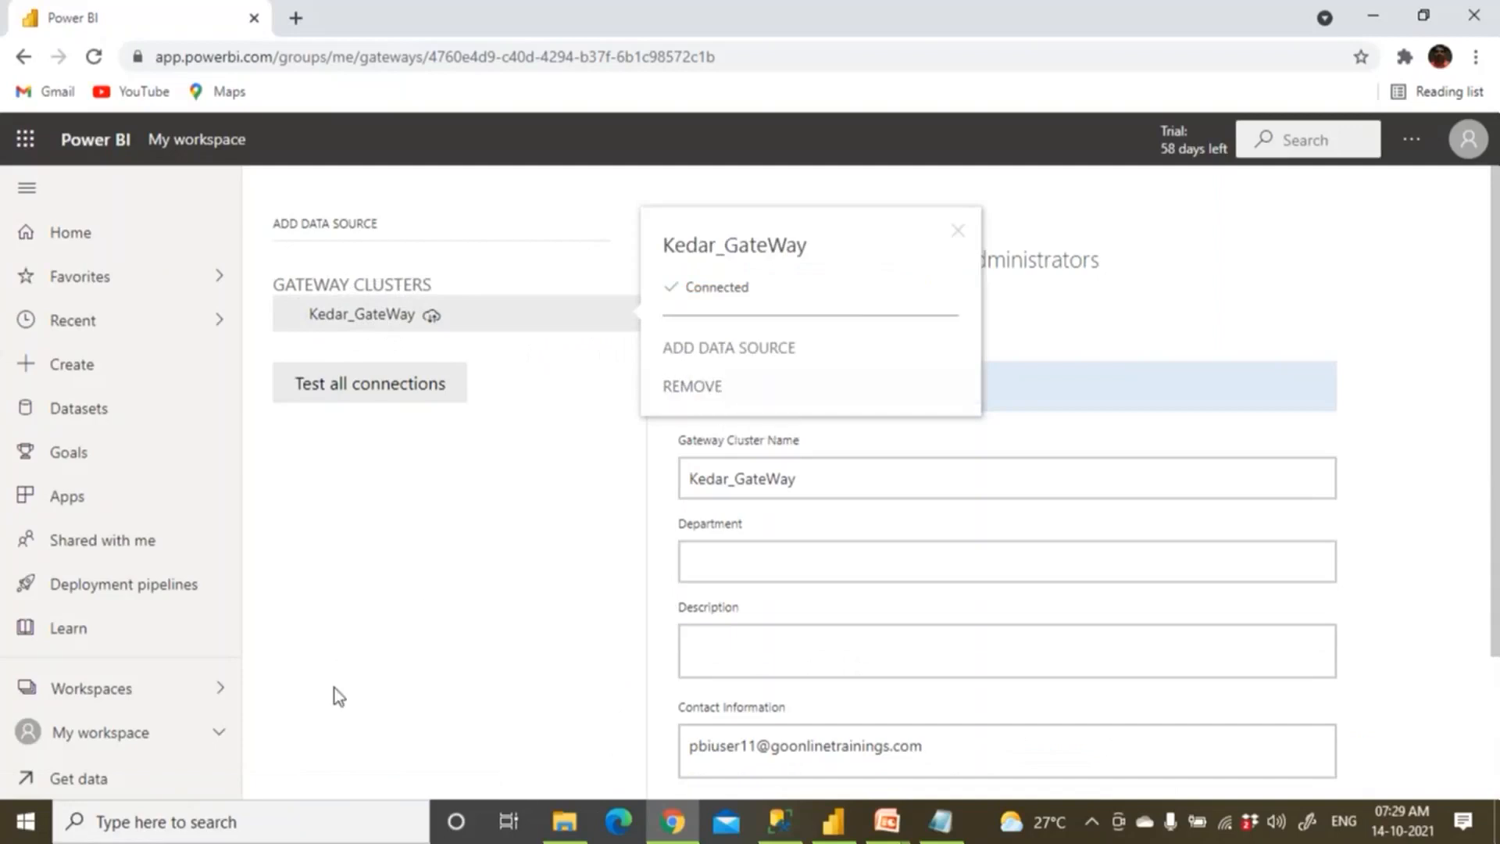
click(292, 820)
text(control)
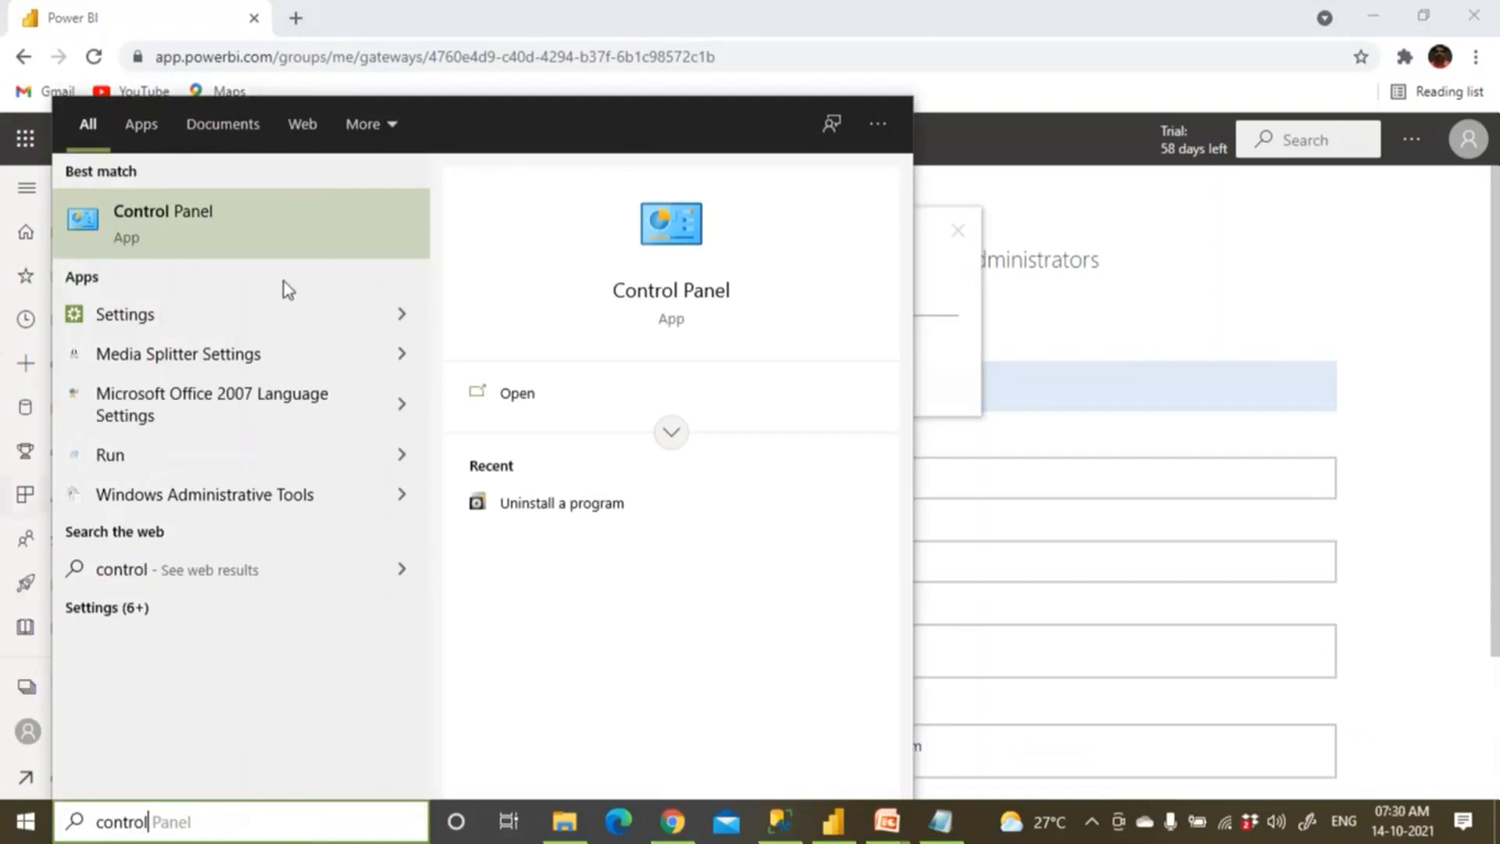
click(288, 240)
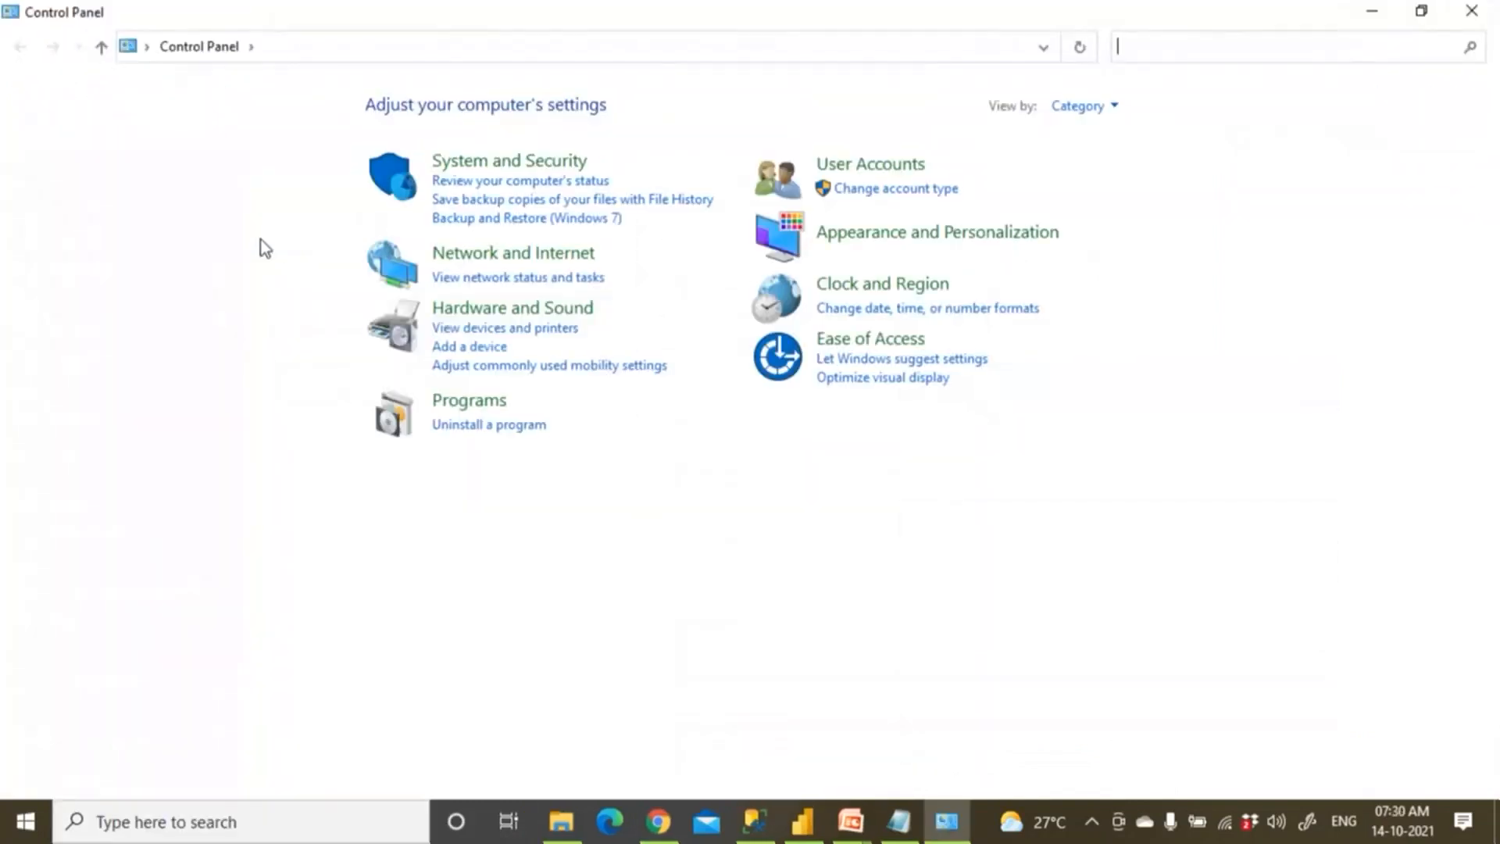
click(496, 443)
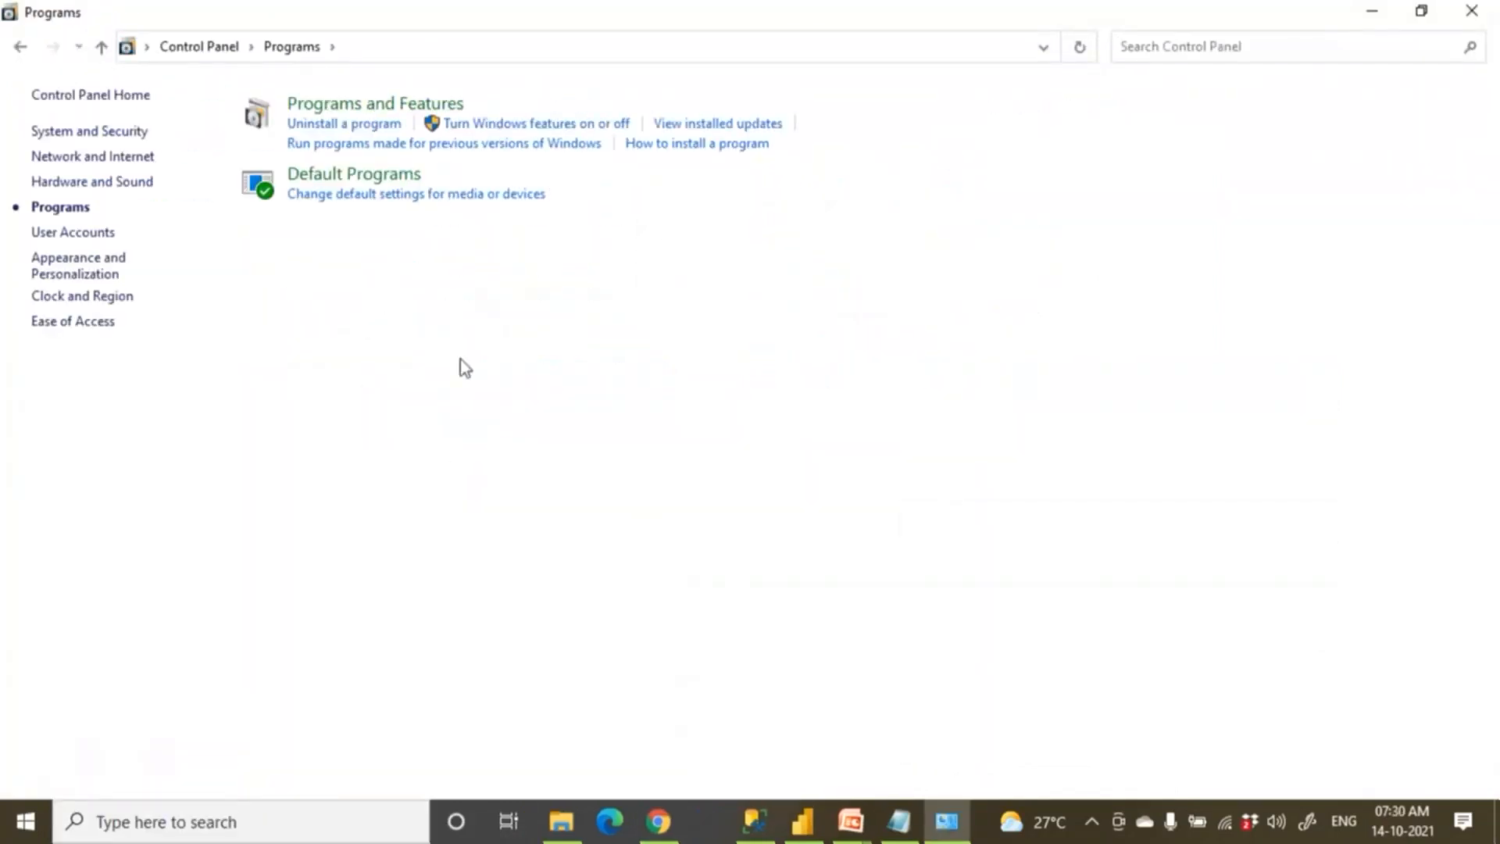
click(325, 127)
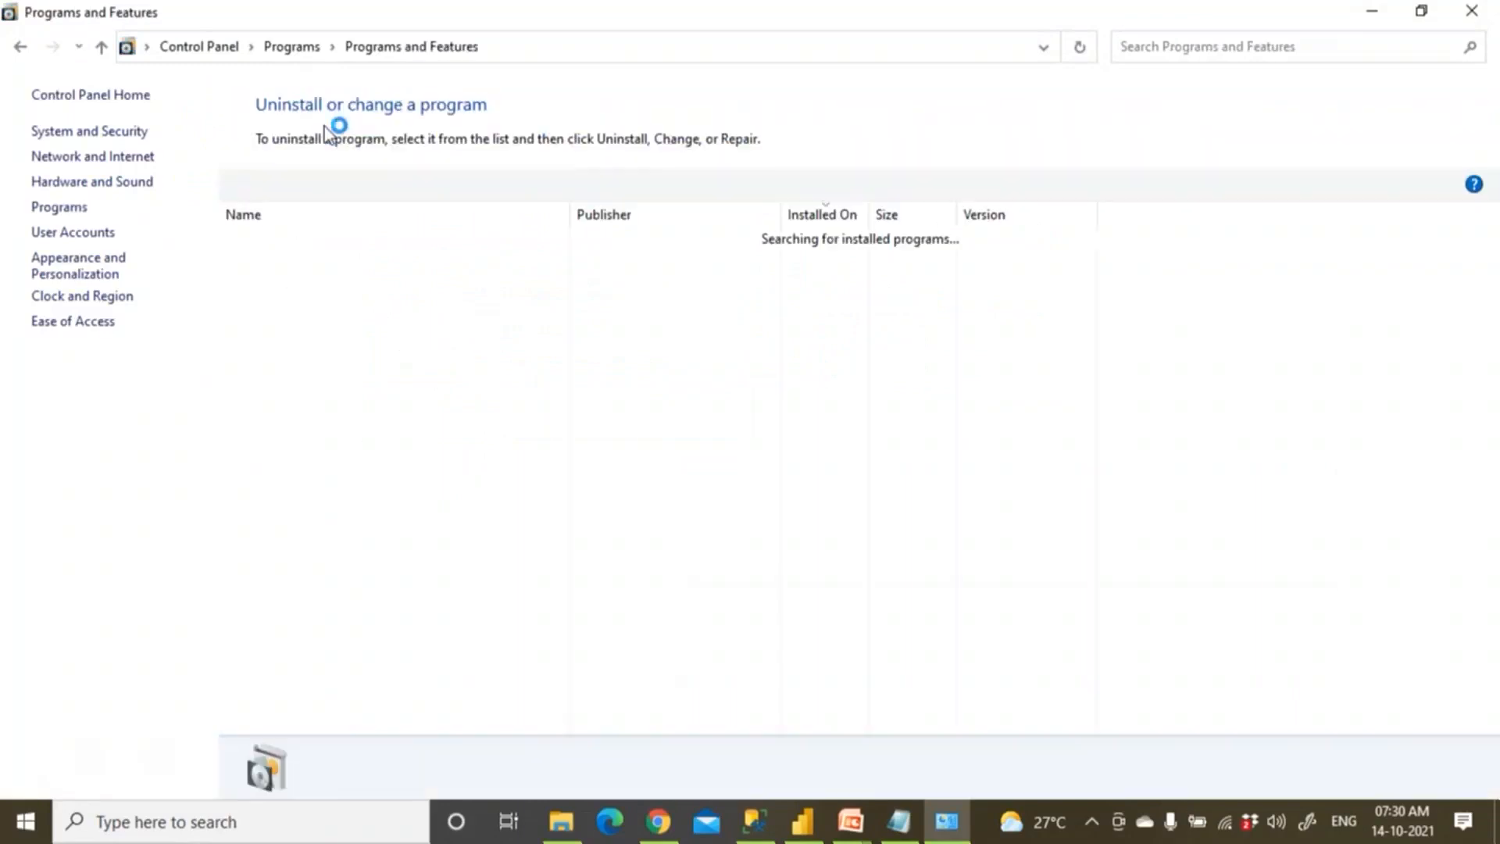
click(293, 249)
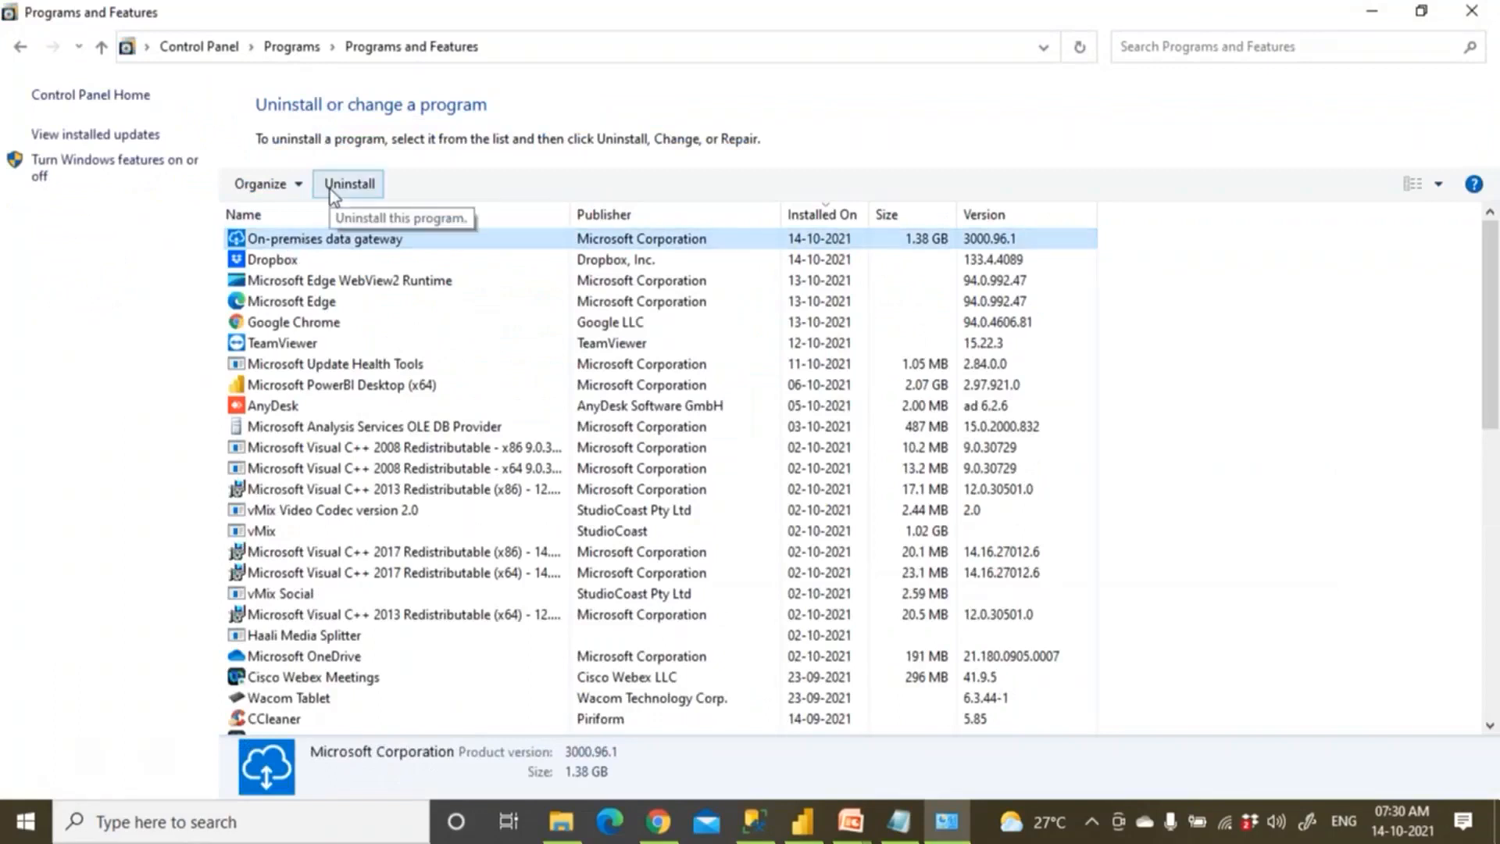
click(1479, 14)
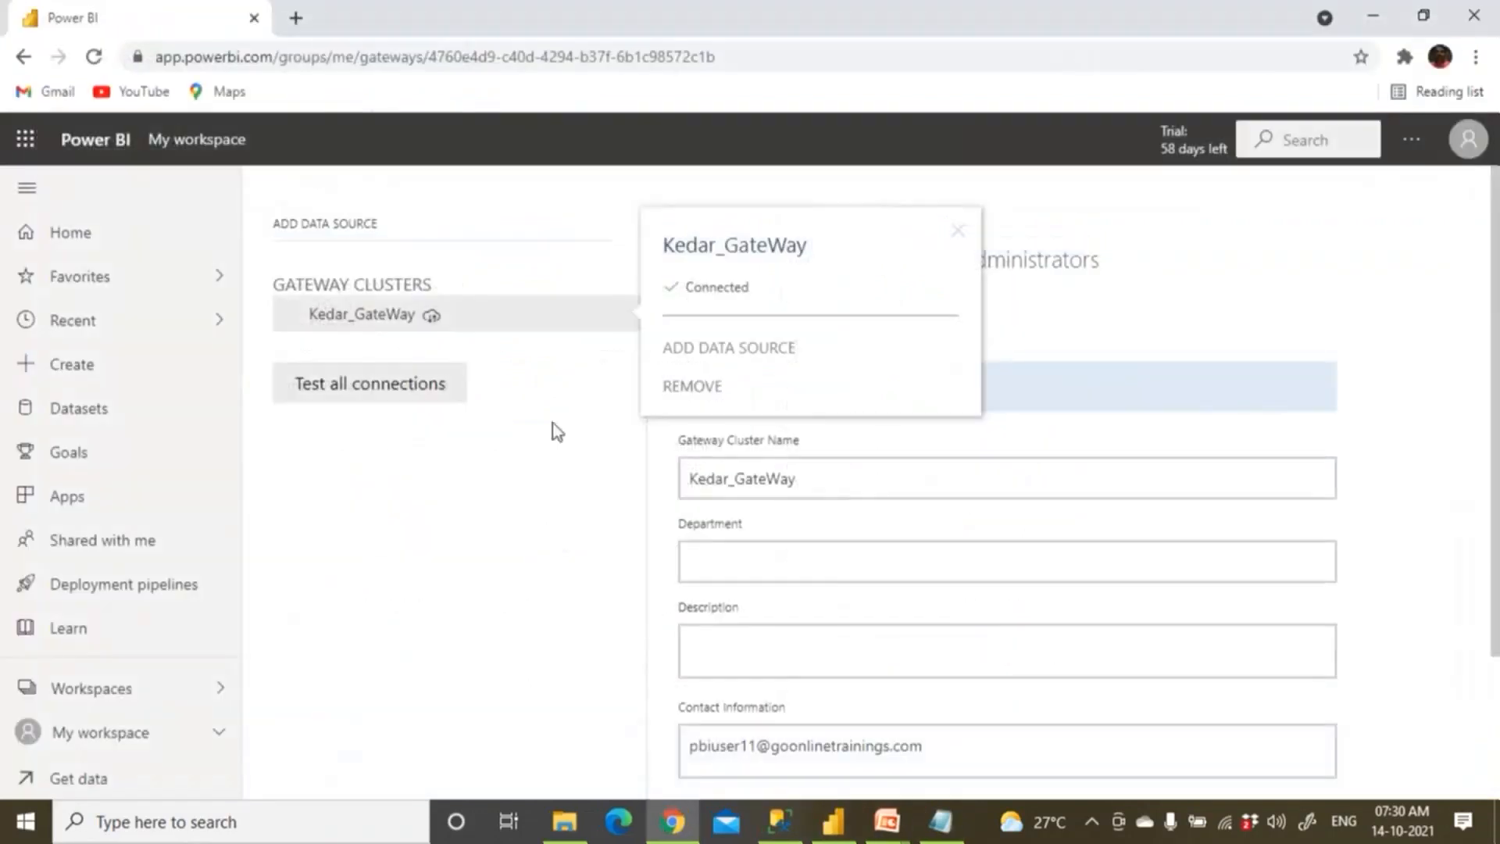
click(486, 462)
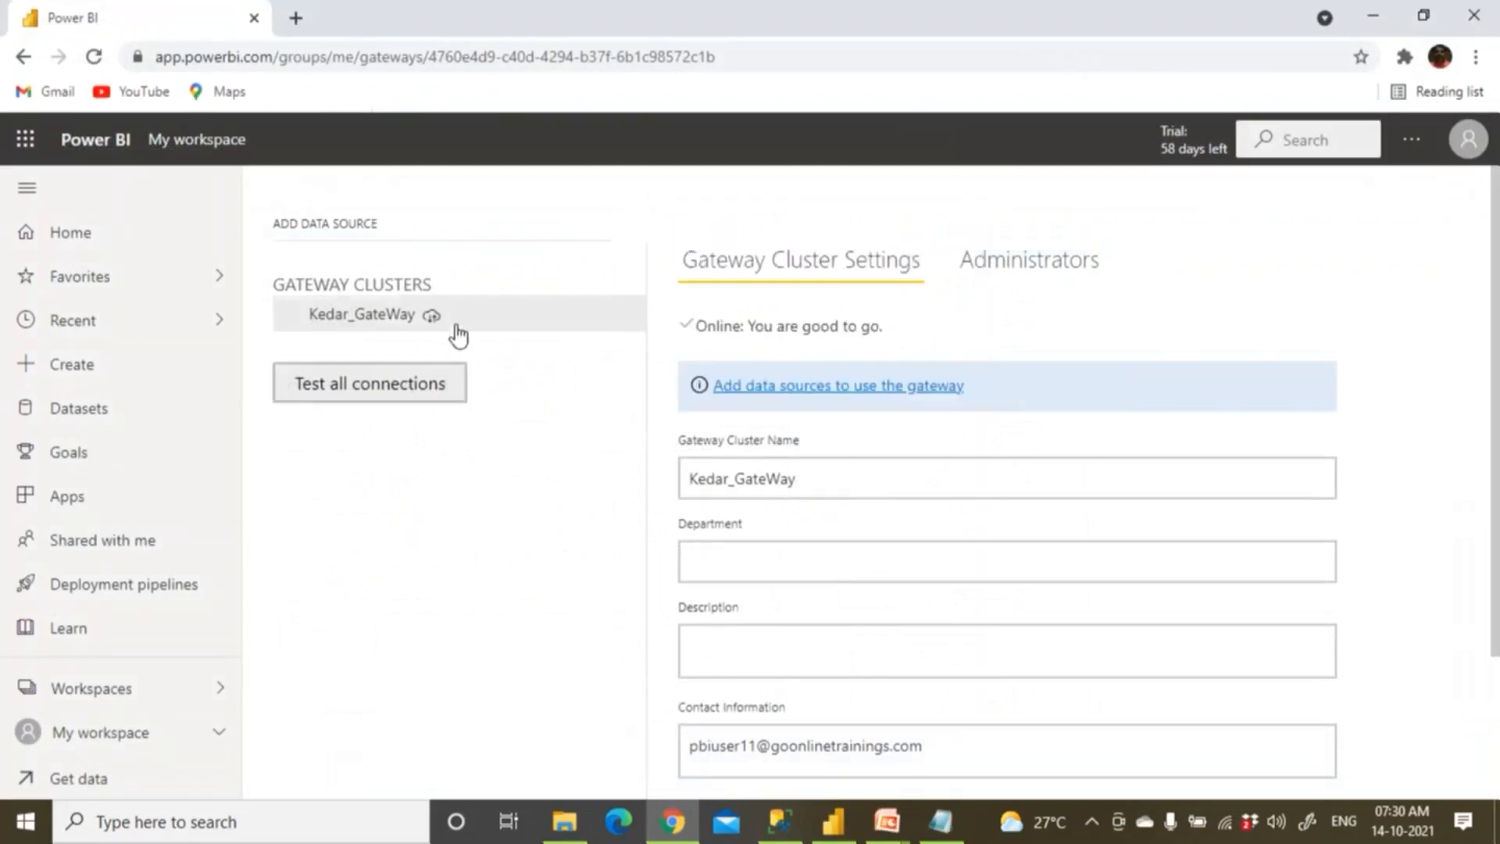
click(629, 321)
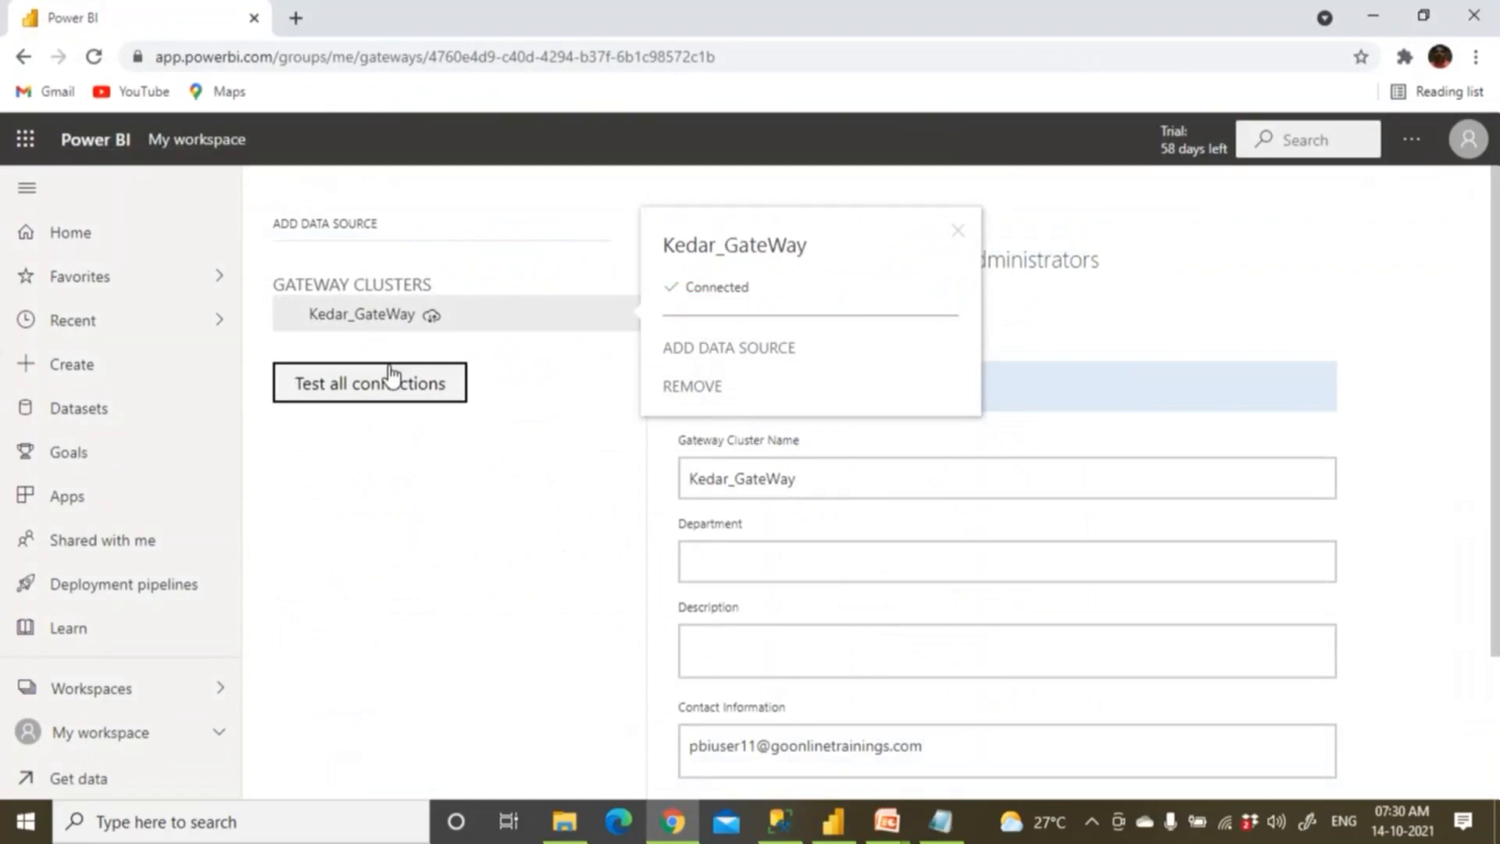
click(213, 822)
text(control)
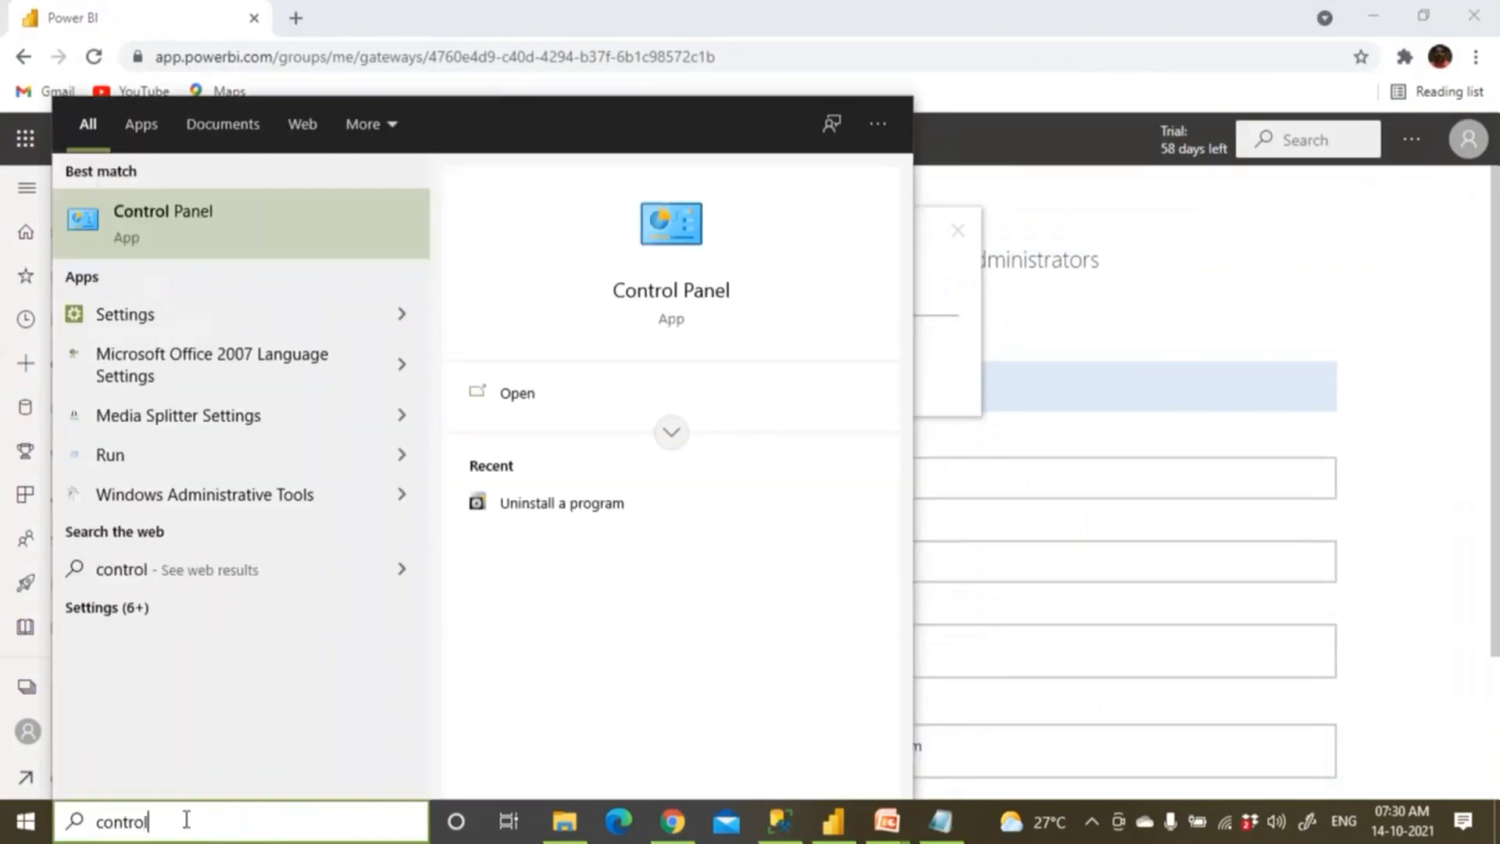
click(189, 227)
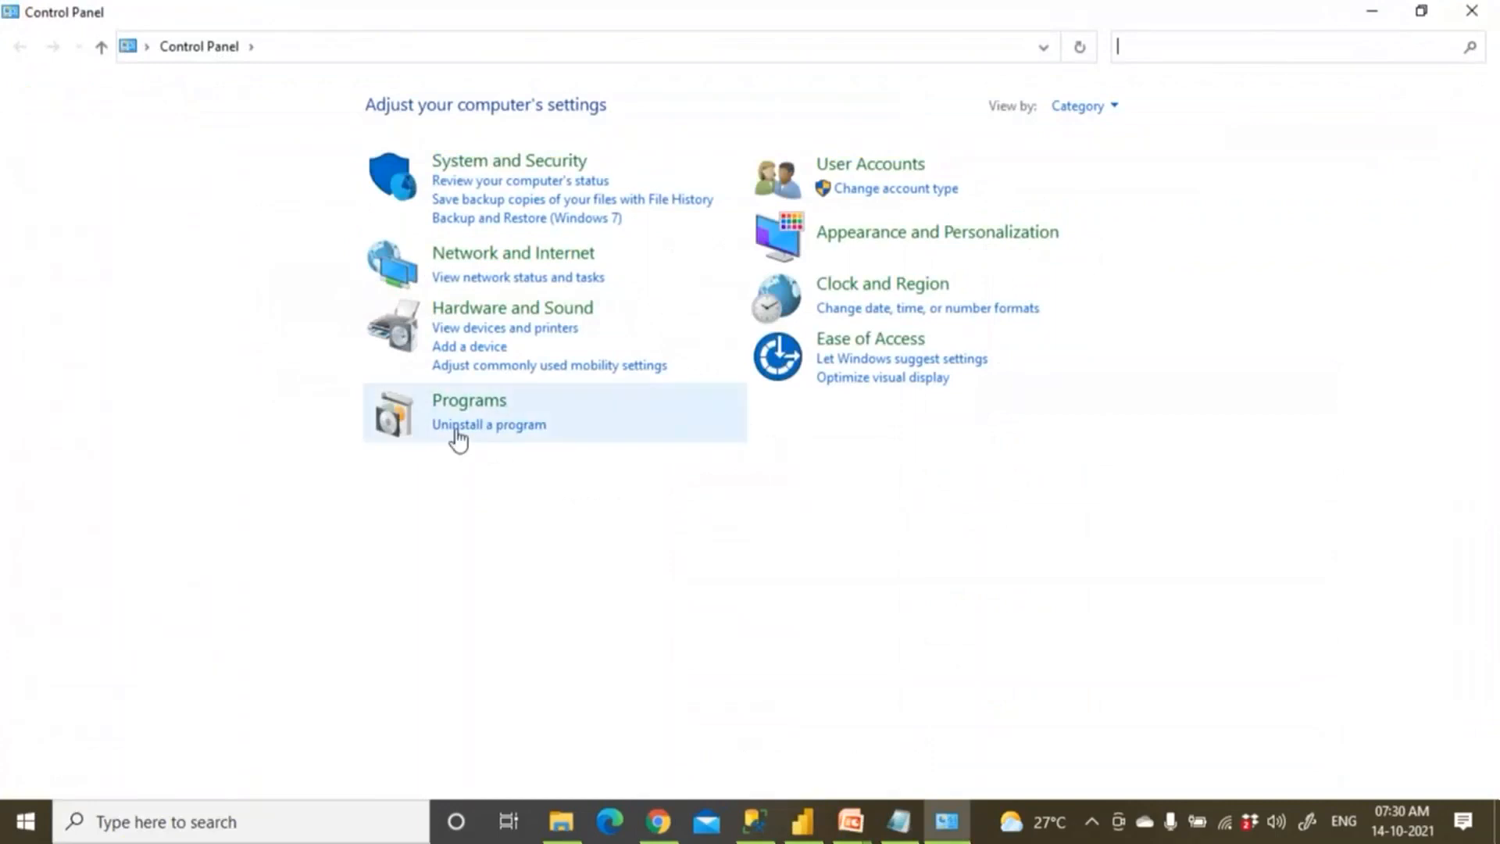
click(479, 424)
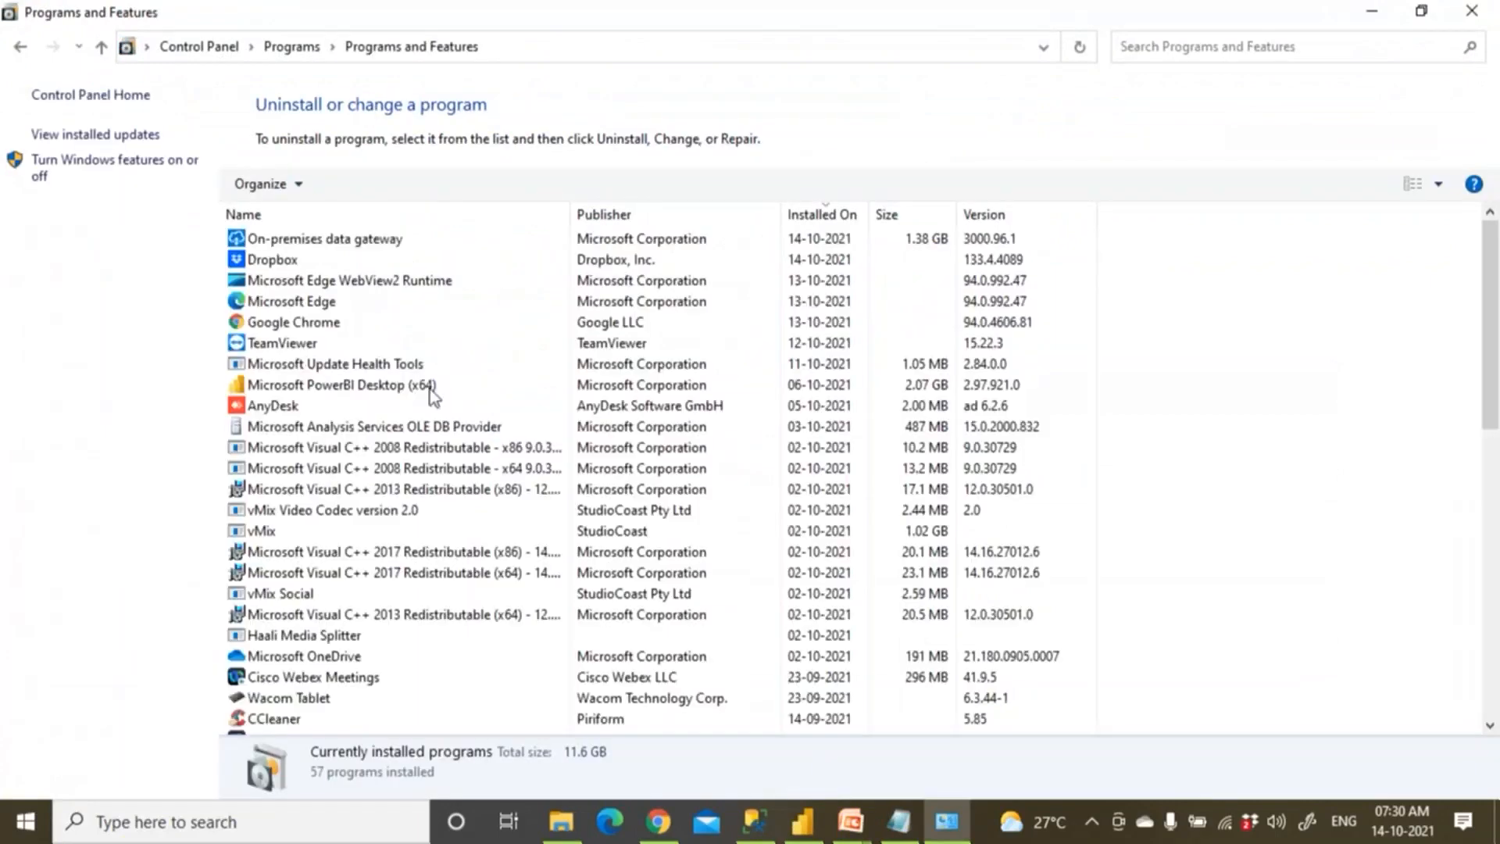
click(353, 241)
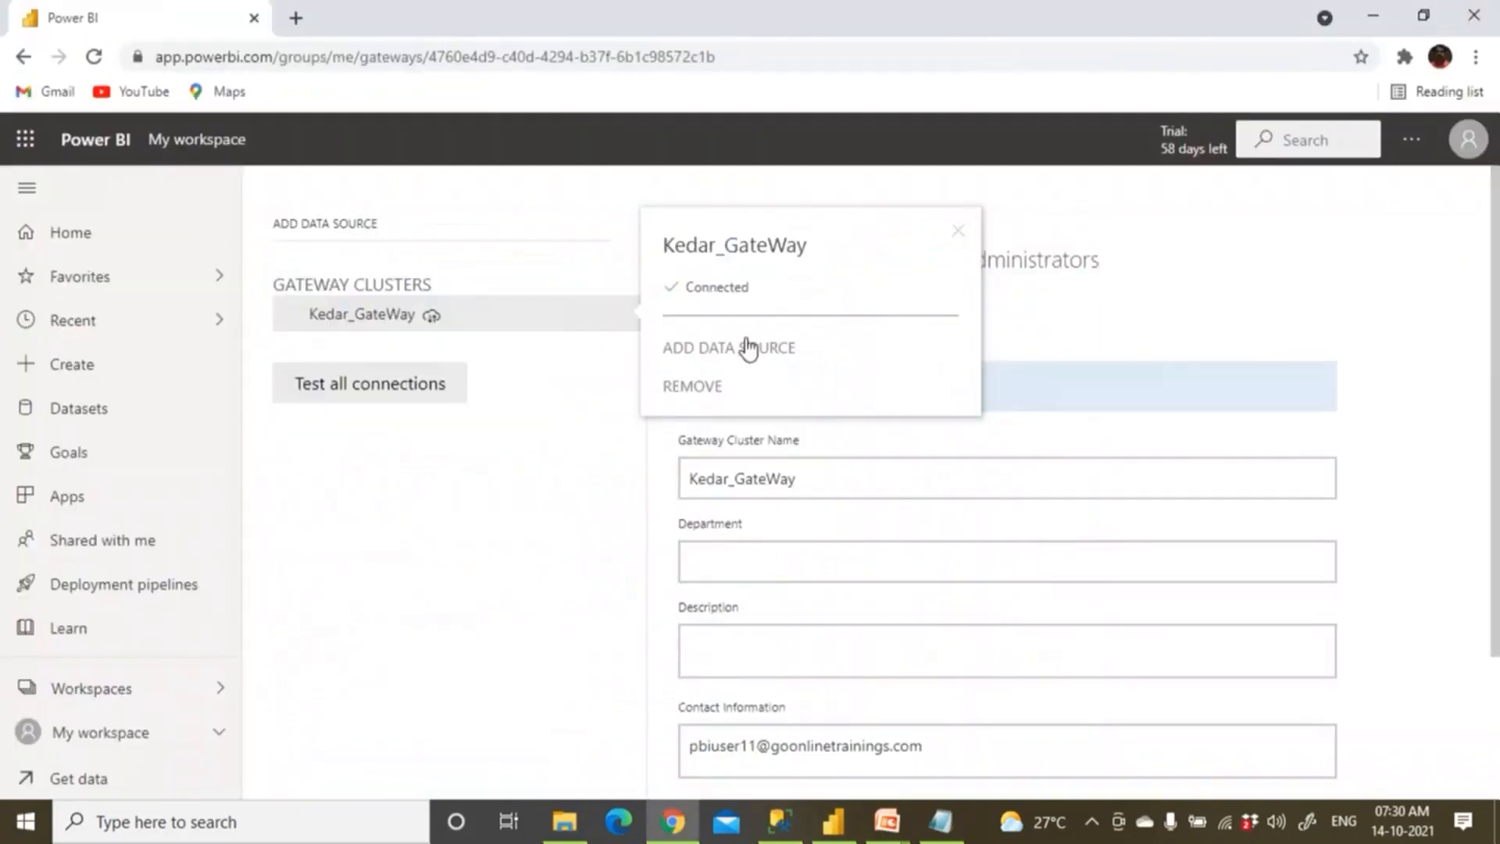
Add a new data source to Kedar_GateWay named Excel_ProdSales_Source.
click(740, 349)
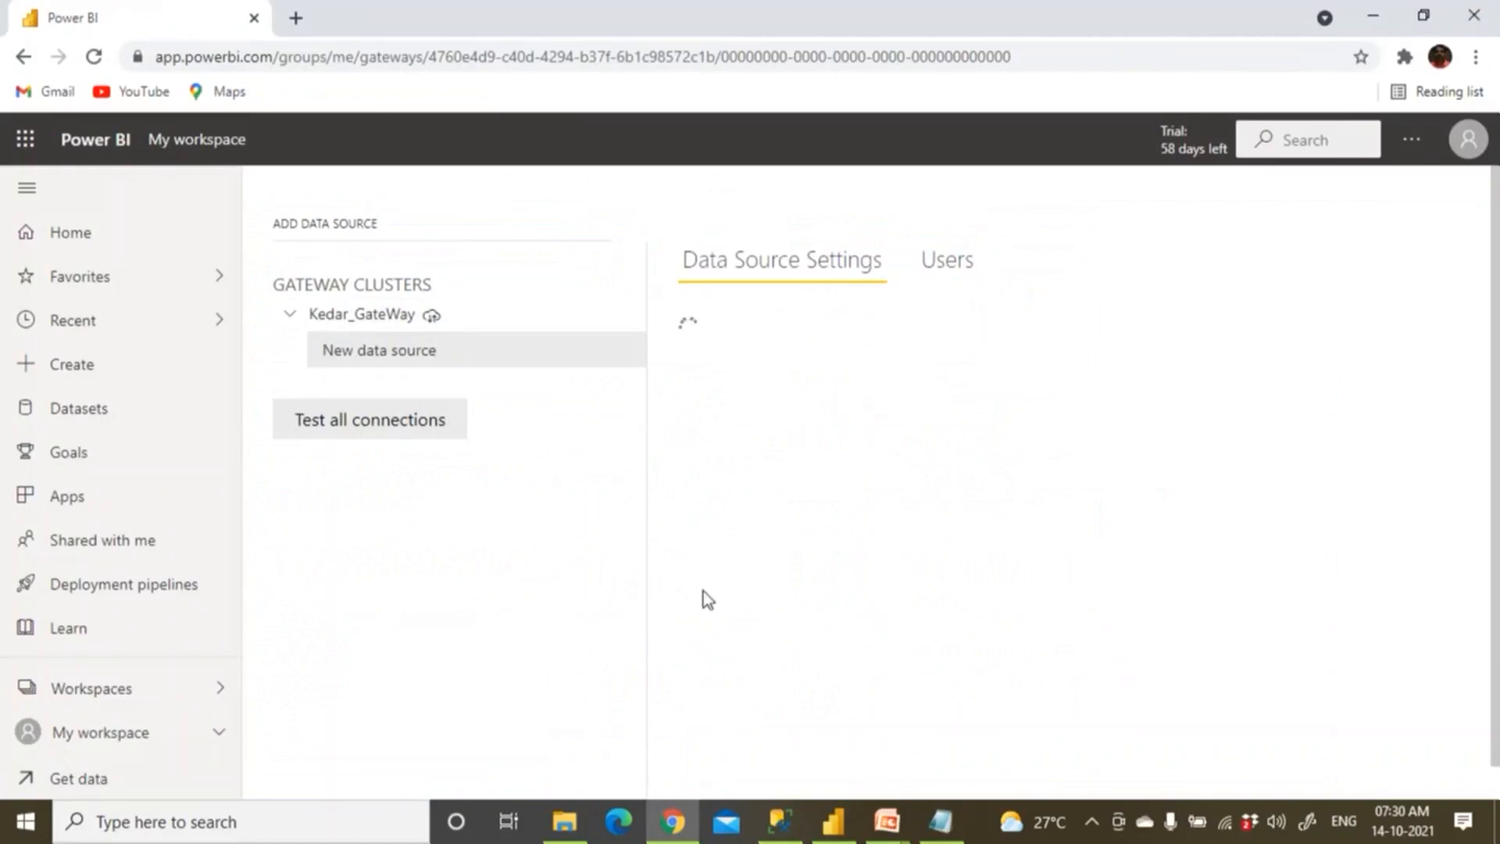
click(782, 361)
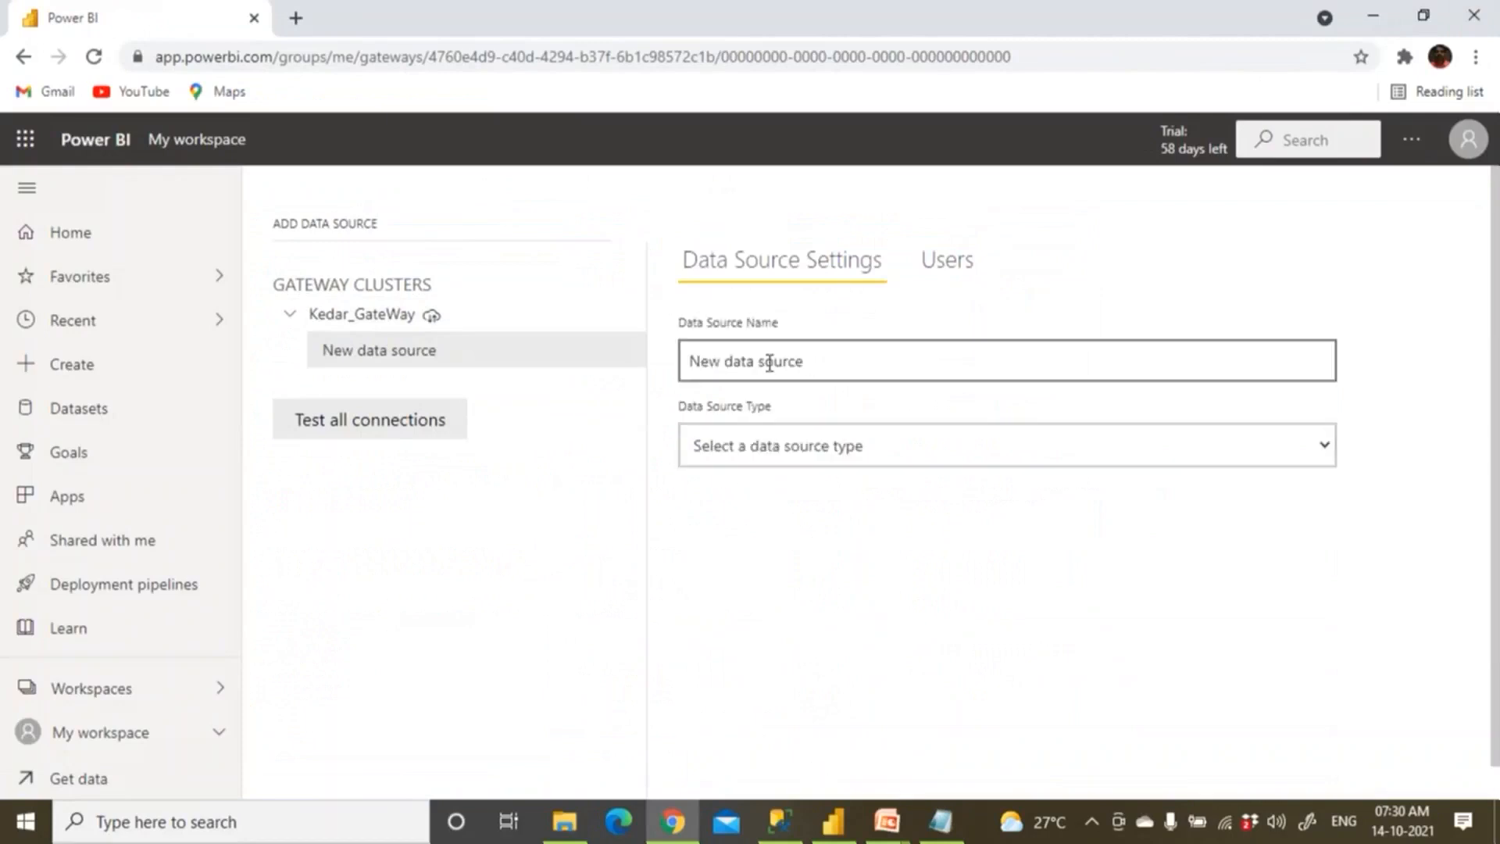
triple_click(717, 353)
text(Ex)
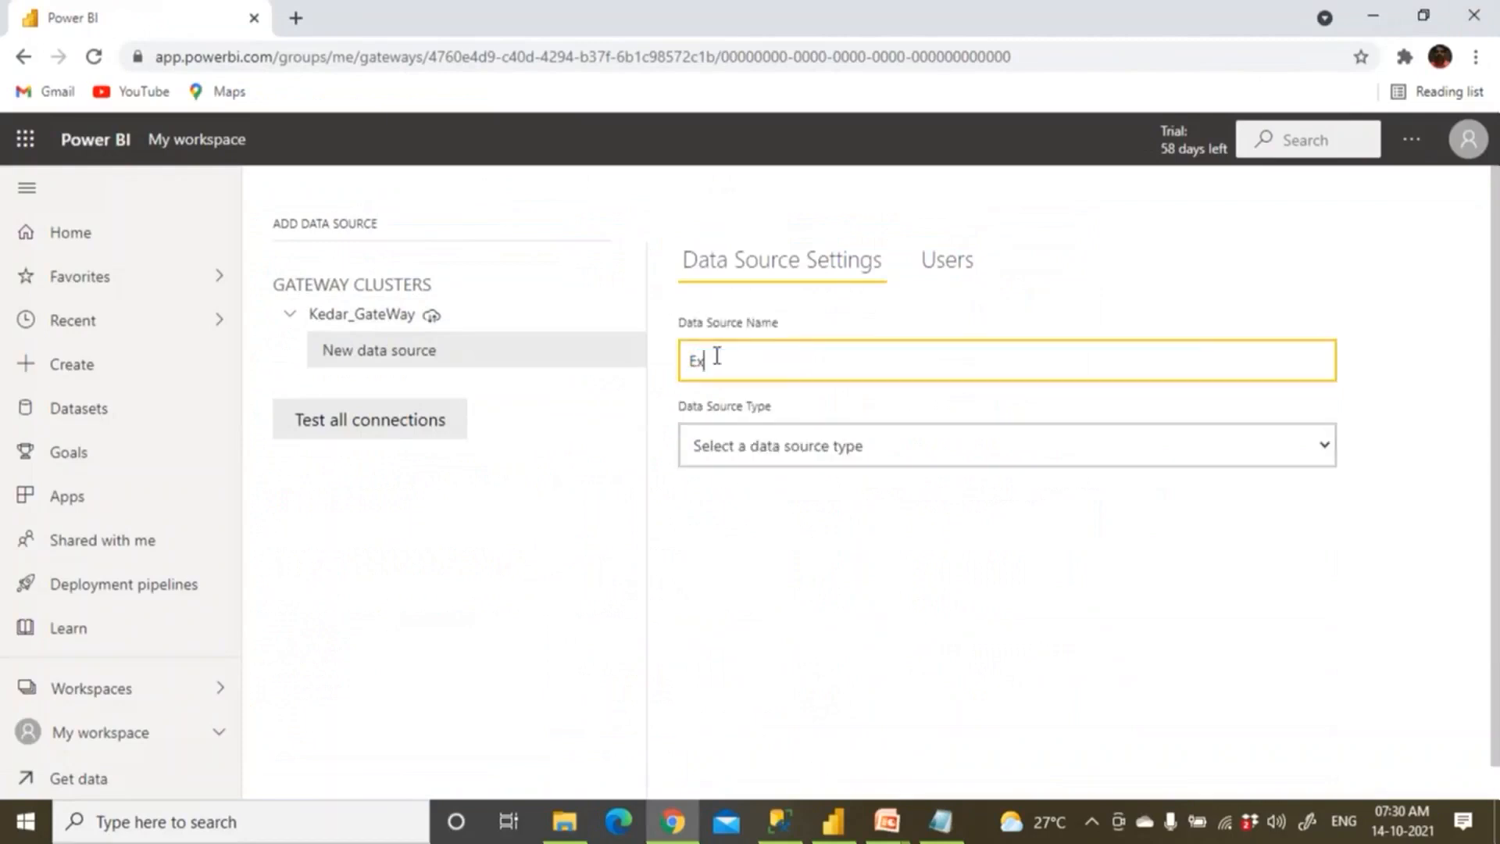
text(cel_ProdDales)
key(BackSpace)
key(BackSpace)
key(BackSpace)
key(BackSpace)
key(BackSpace)
text(Sales_Source)
Set the source type to File and paste the full path D:\PBIDataSource\ProdSales.xlsx from Notepad.
click(736, 447)
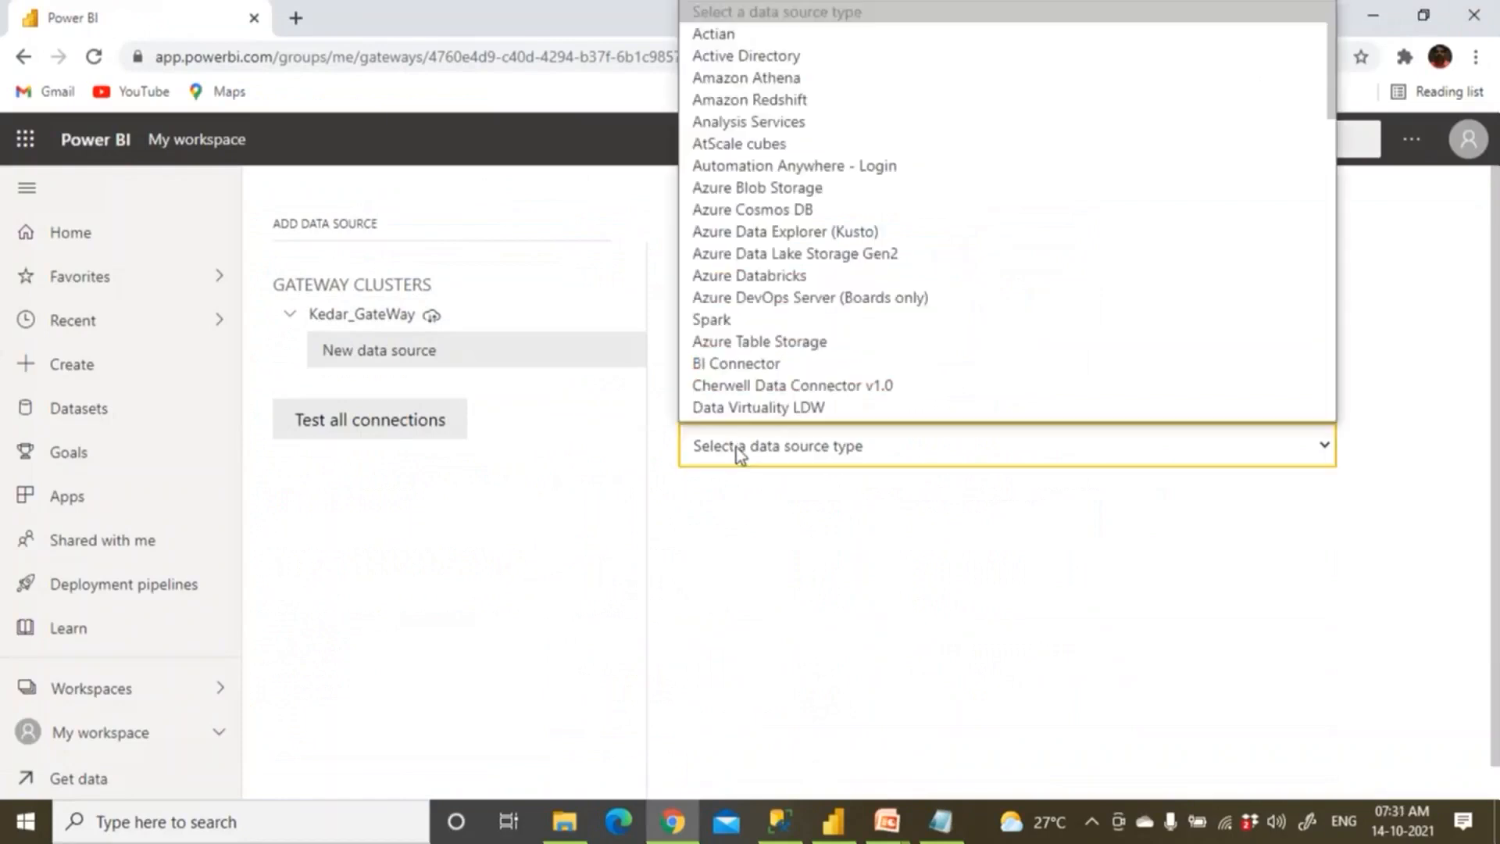
text(fi)
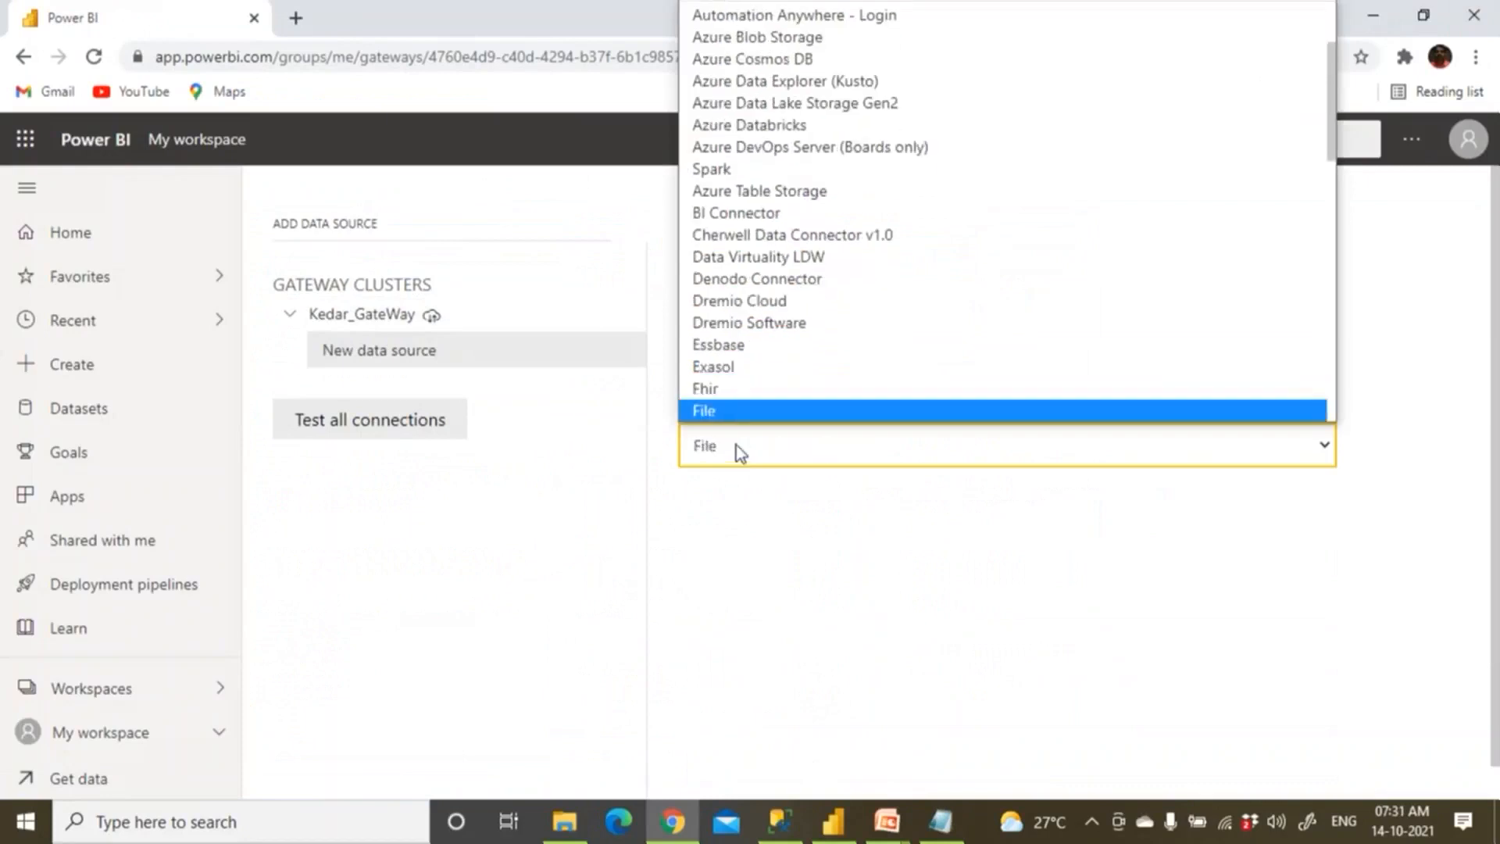
click(722, 371)
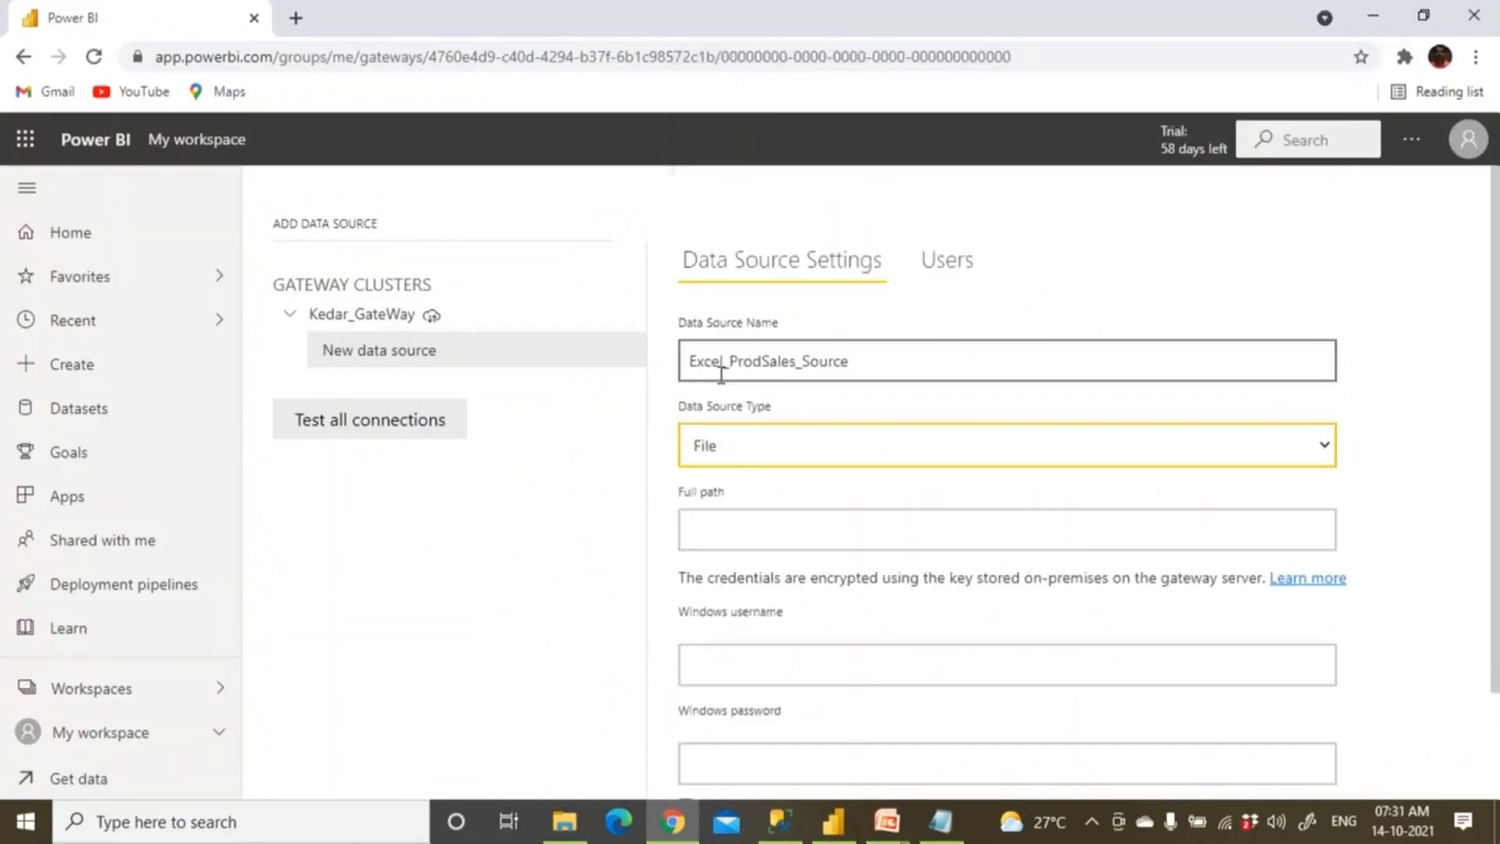
click(720, 523)
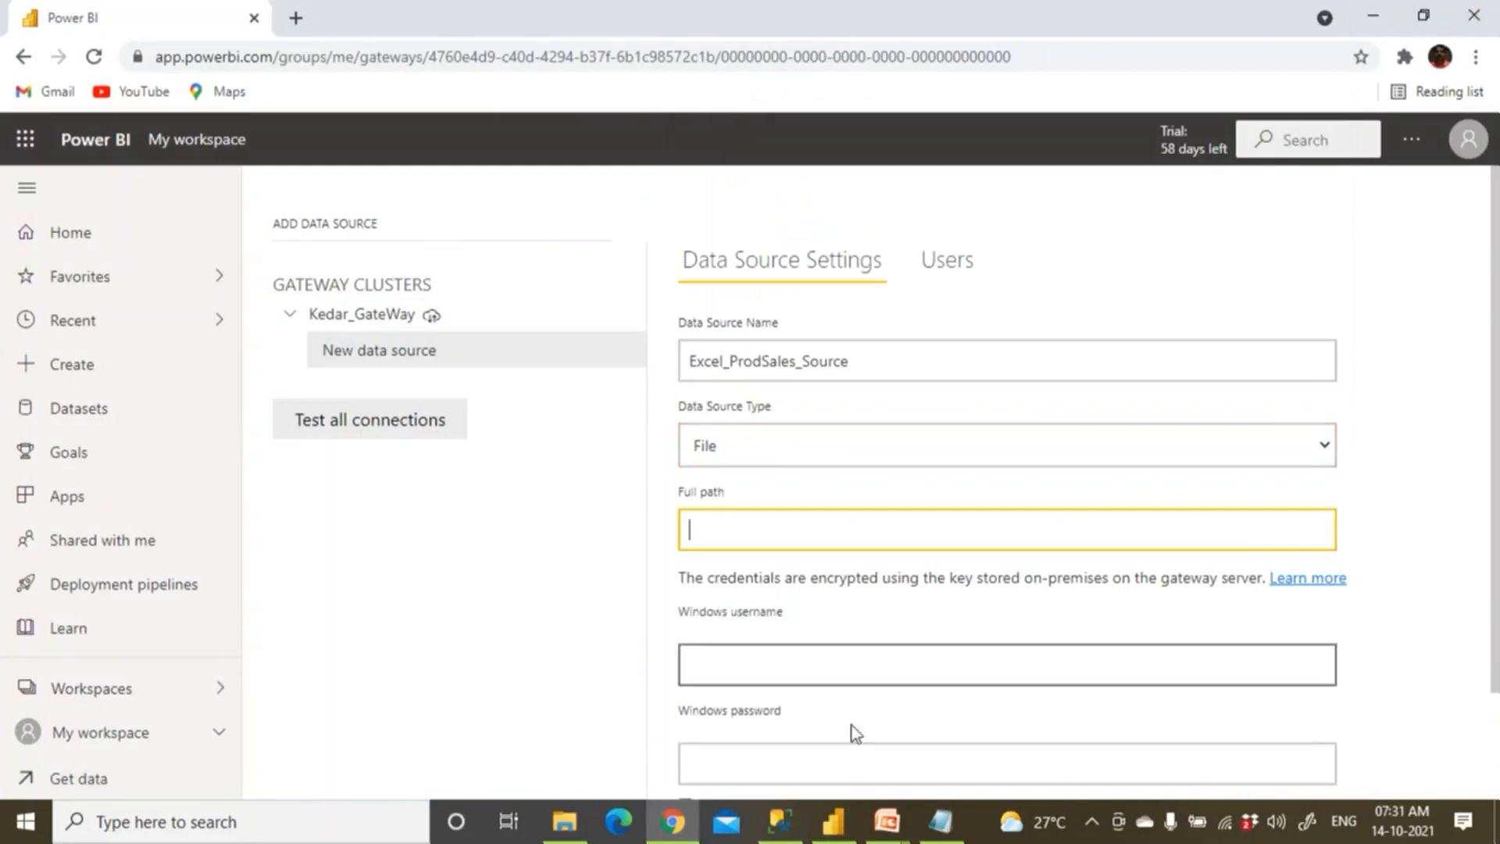
click(941, 821)
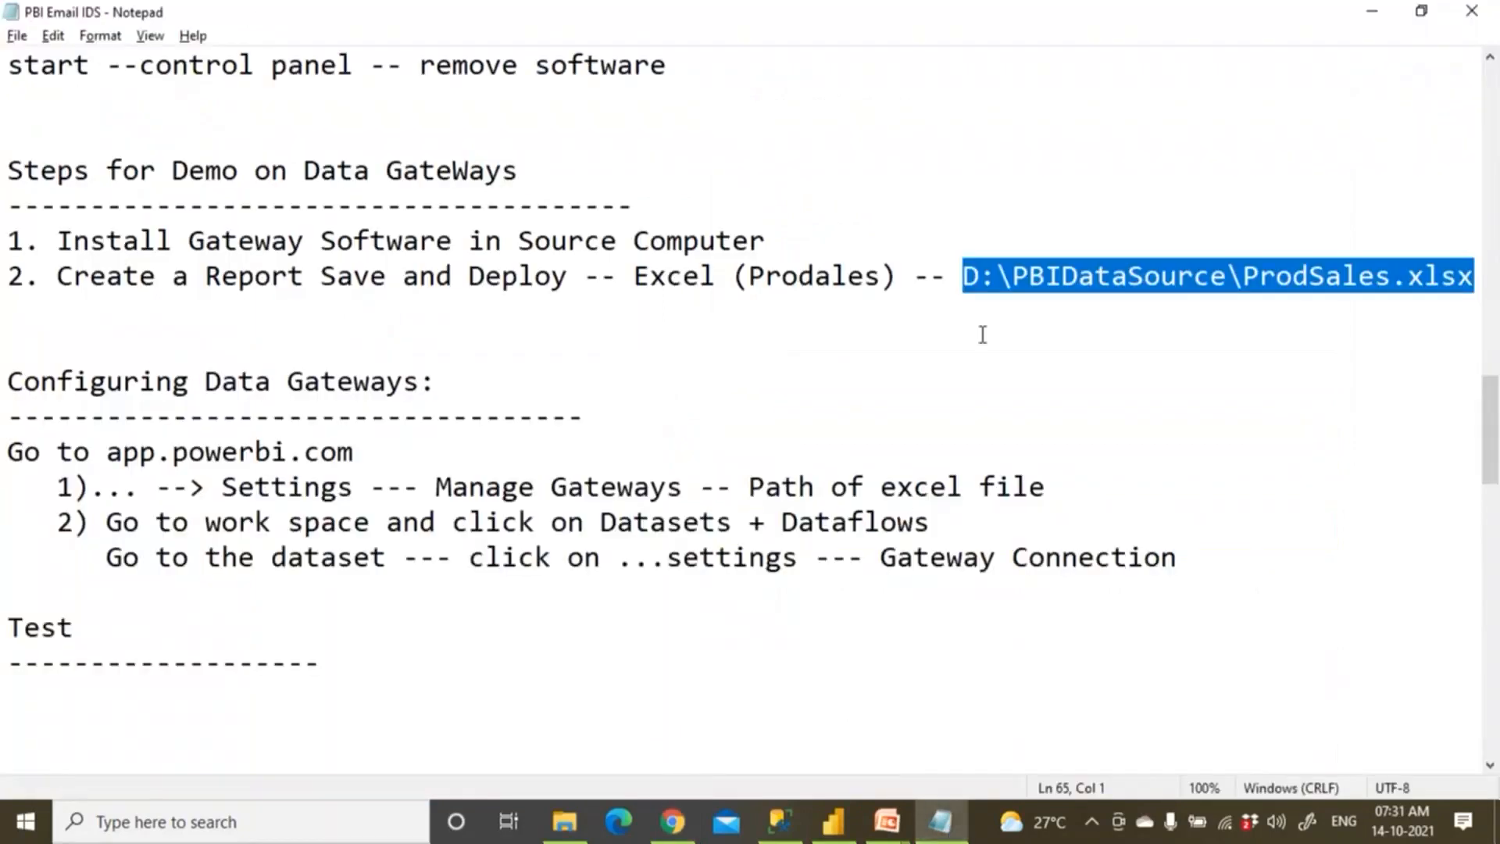
key(ctrl+c)
key(alt+Tab)
key(ctrl+v)
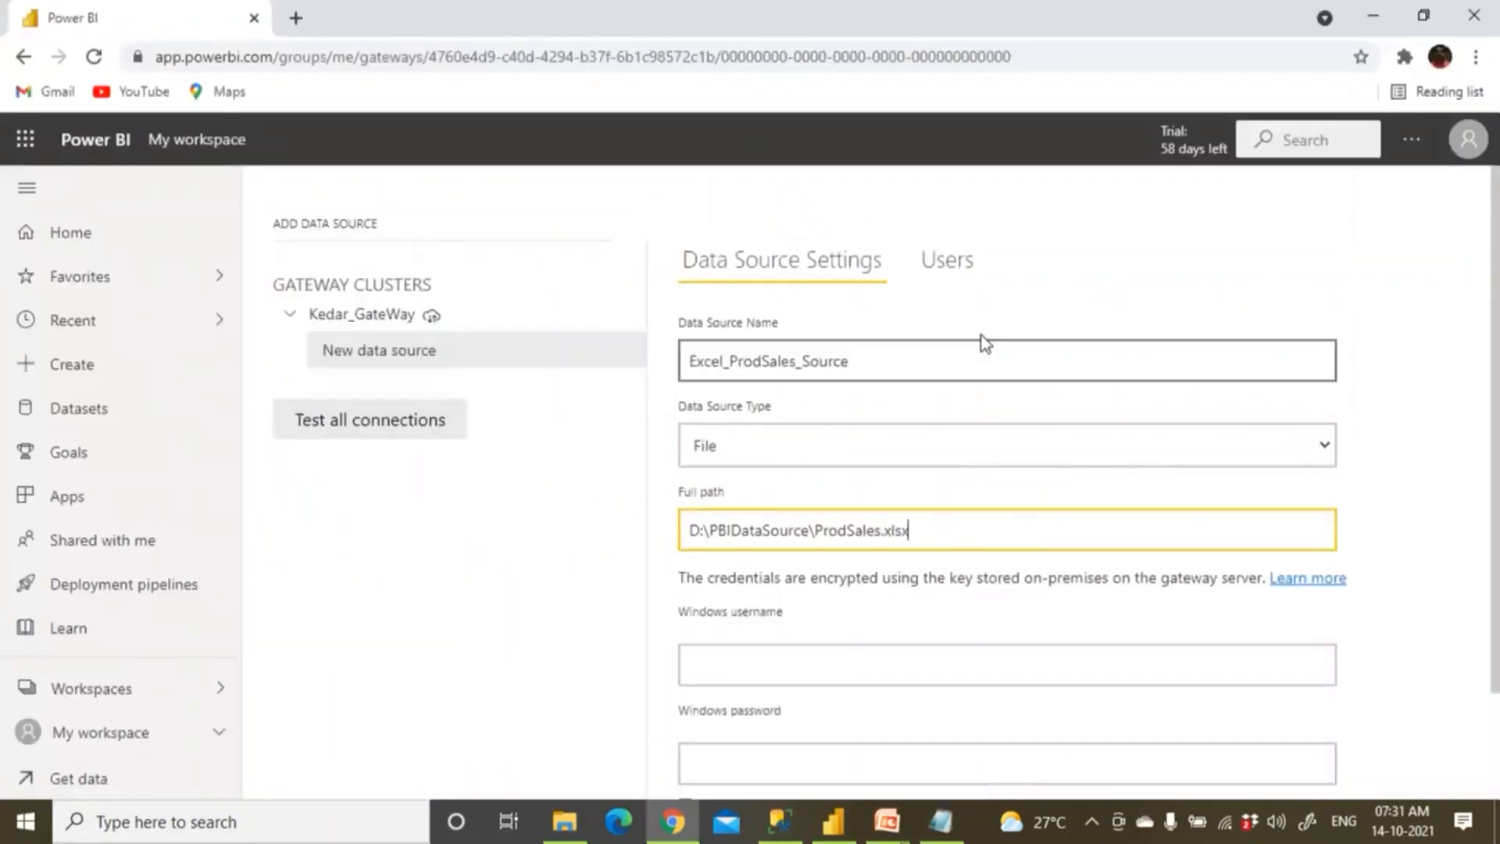
key(alt+Tab)
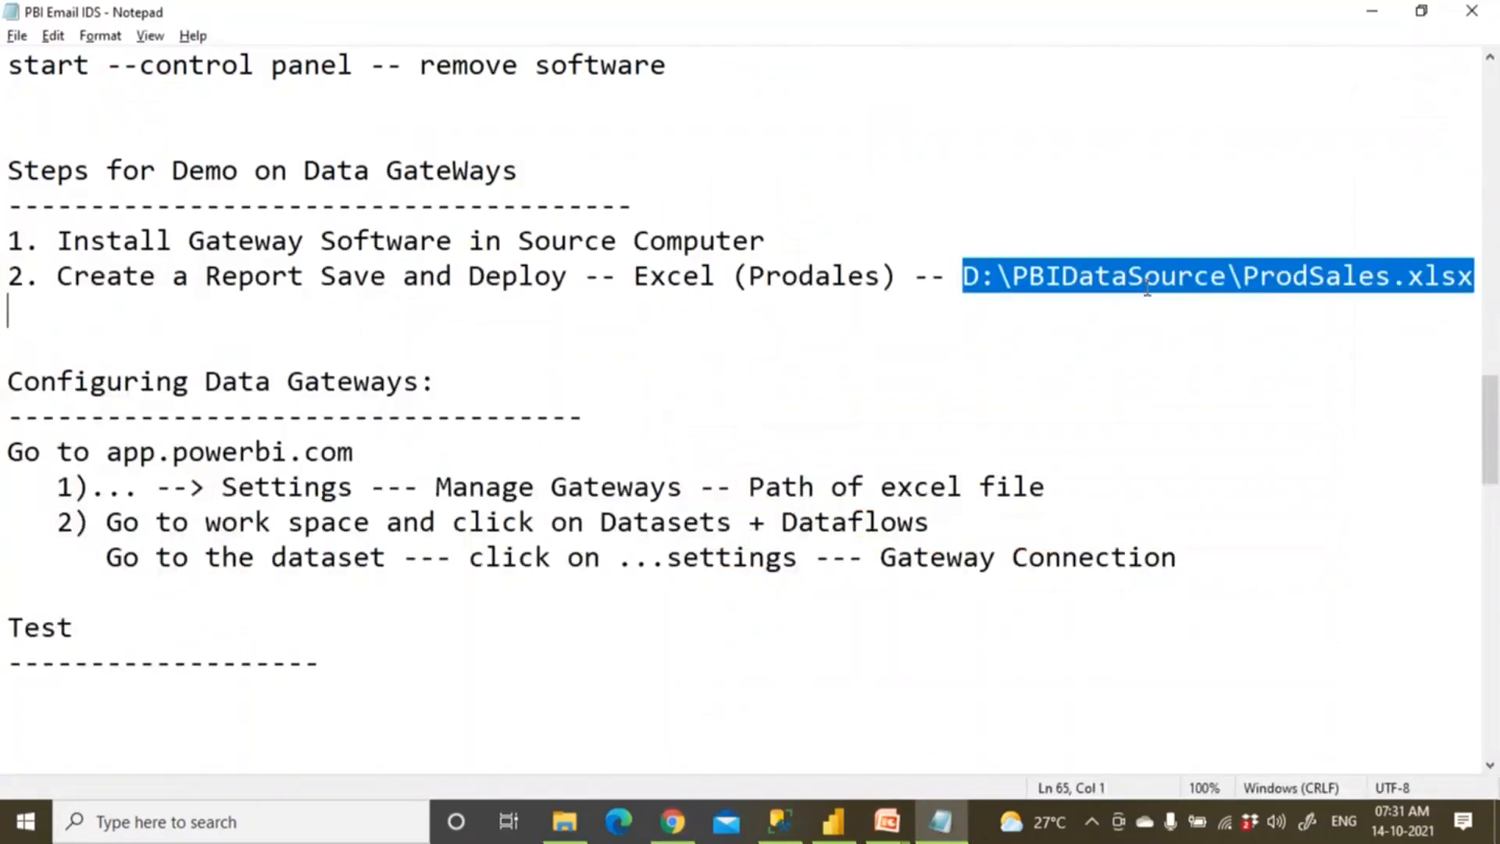
key(alt+Tab)
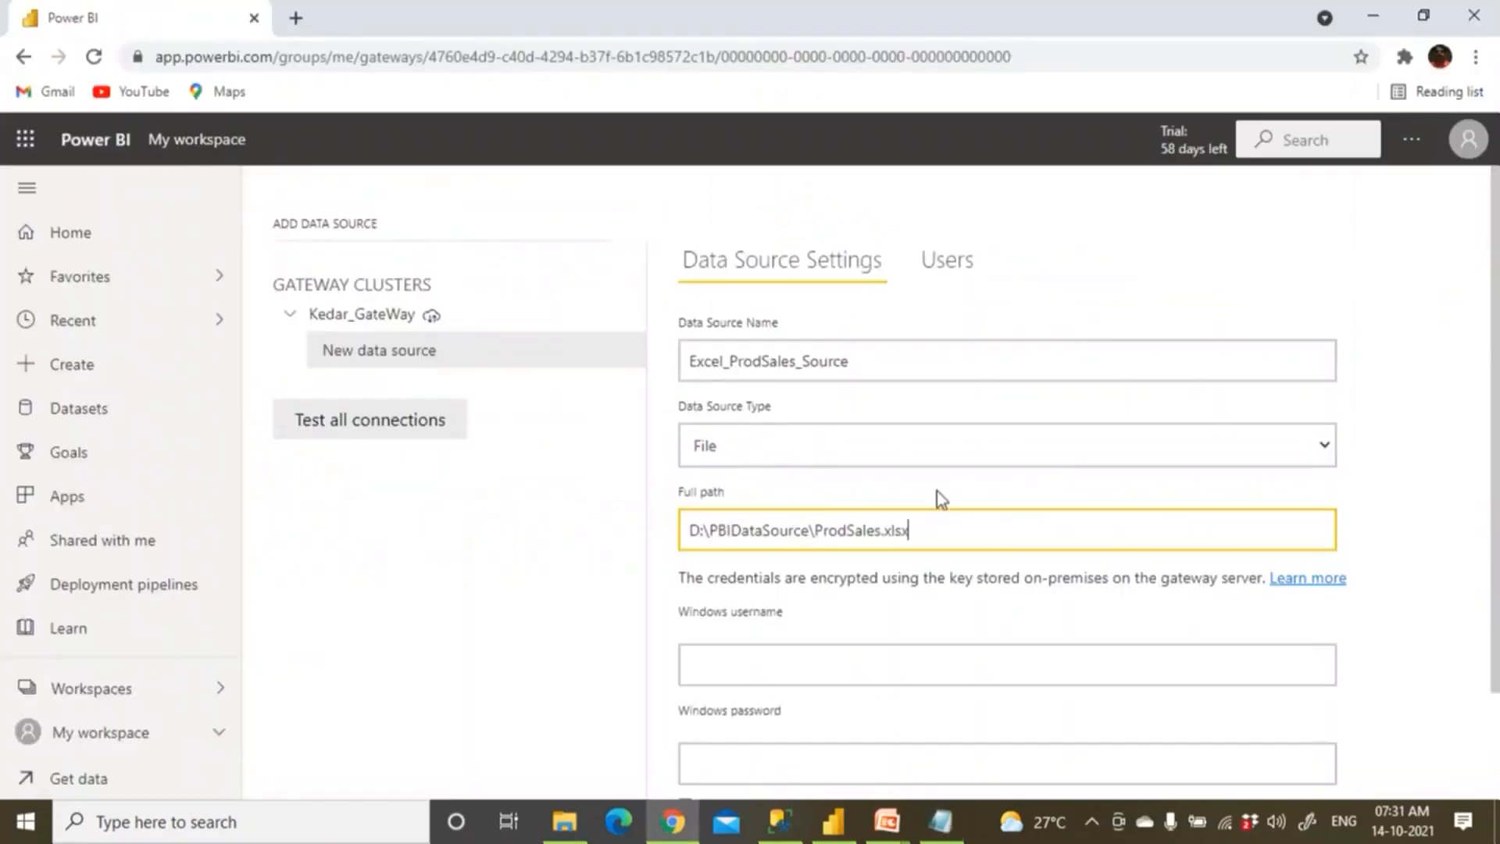
click(826, 819)
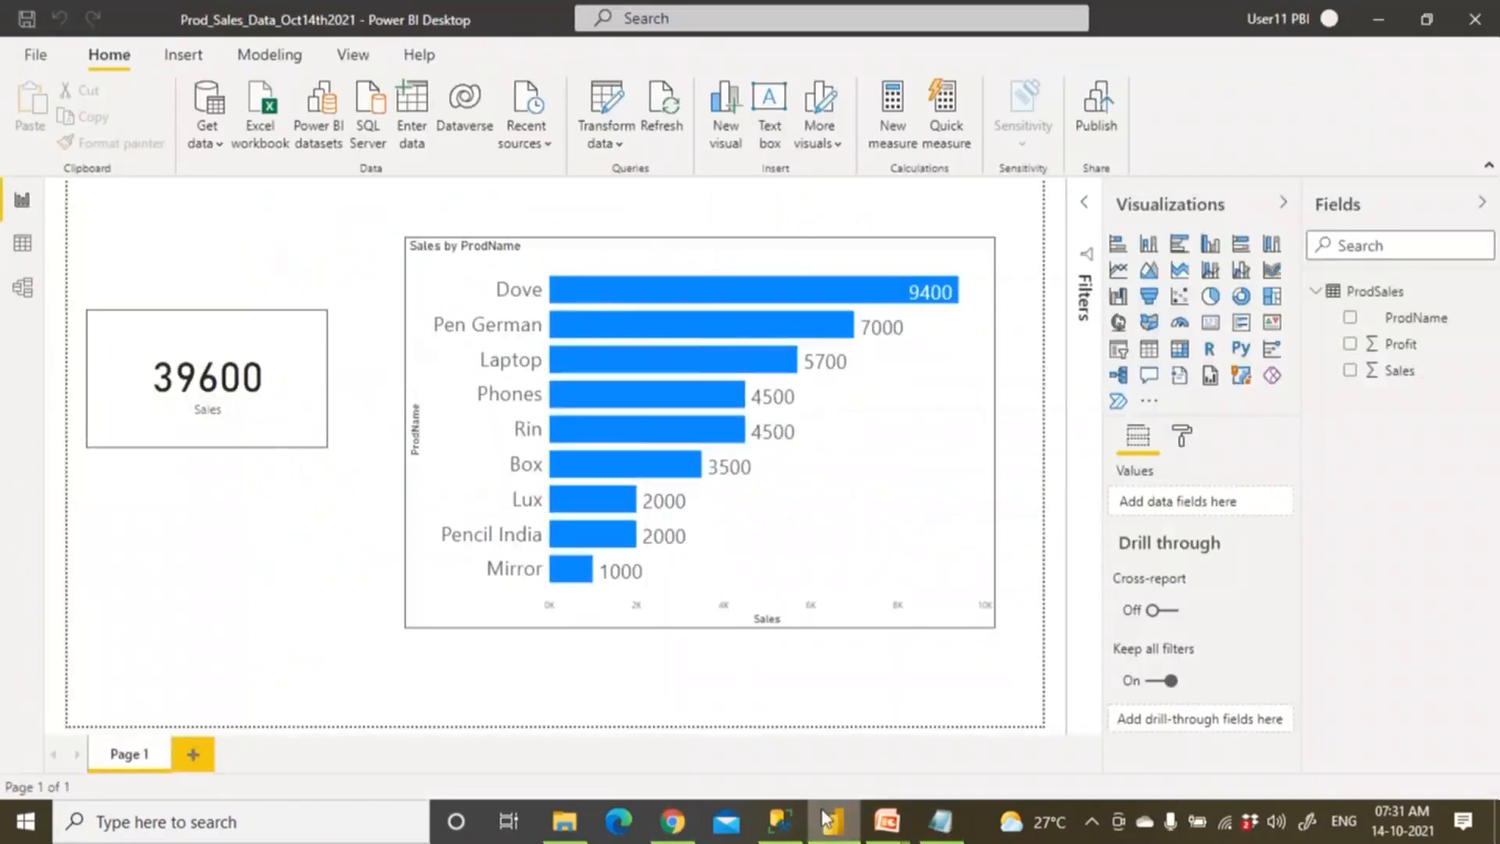
In Power BI Desktop, verify prodsales.xlsx points to D:\PBIDataSource\ProdSales.xlsx and close Data source settings unchanged.
click(620, 146)
click(654, 218)
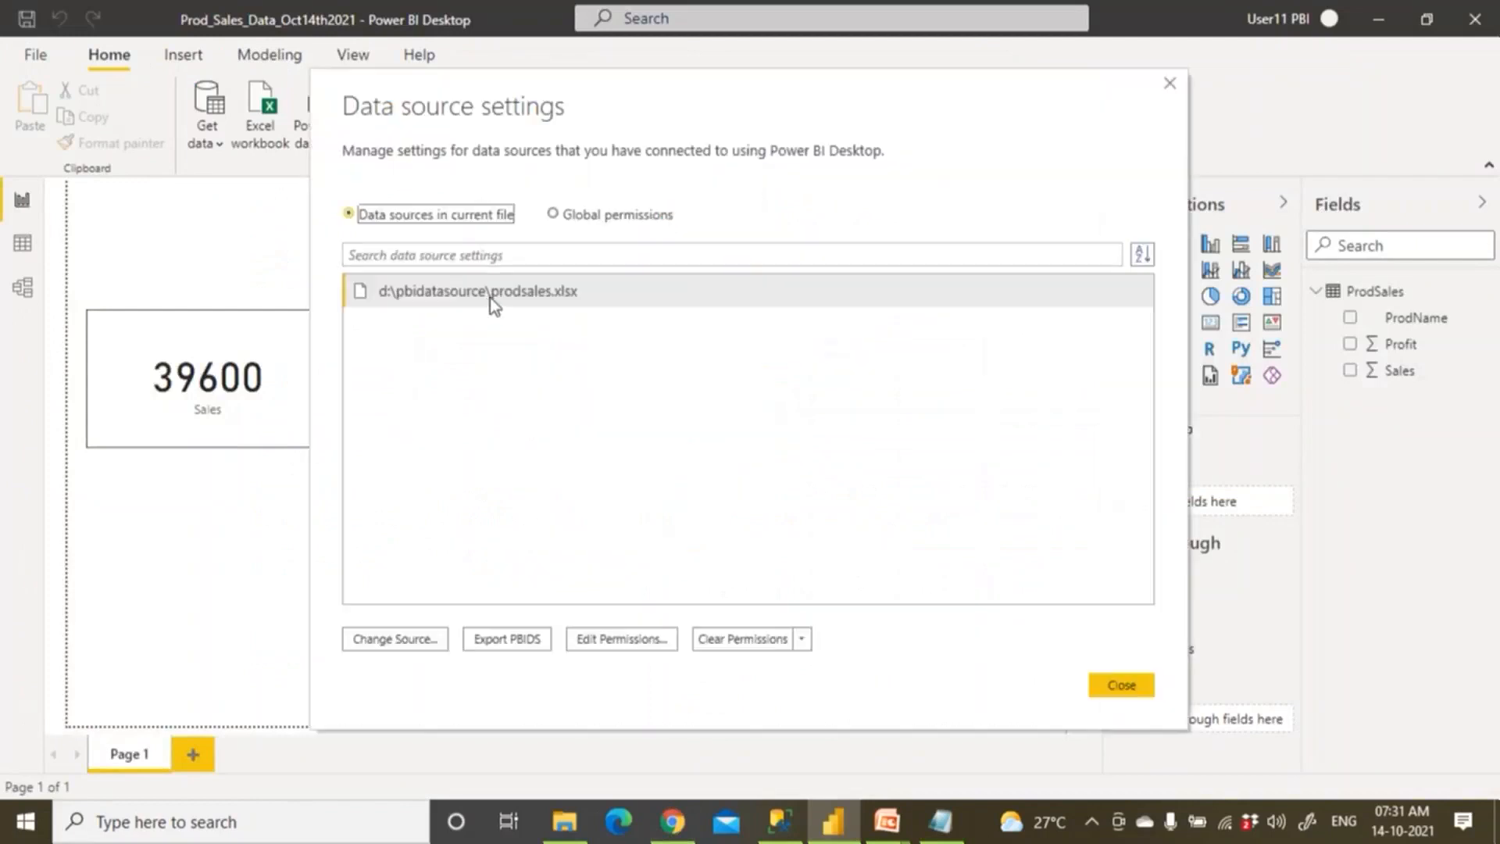
click(492, 300)
click(402, 652)
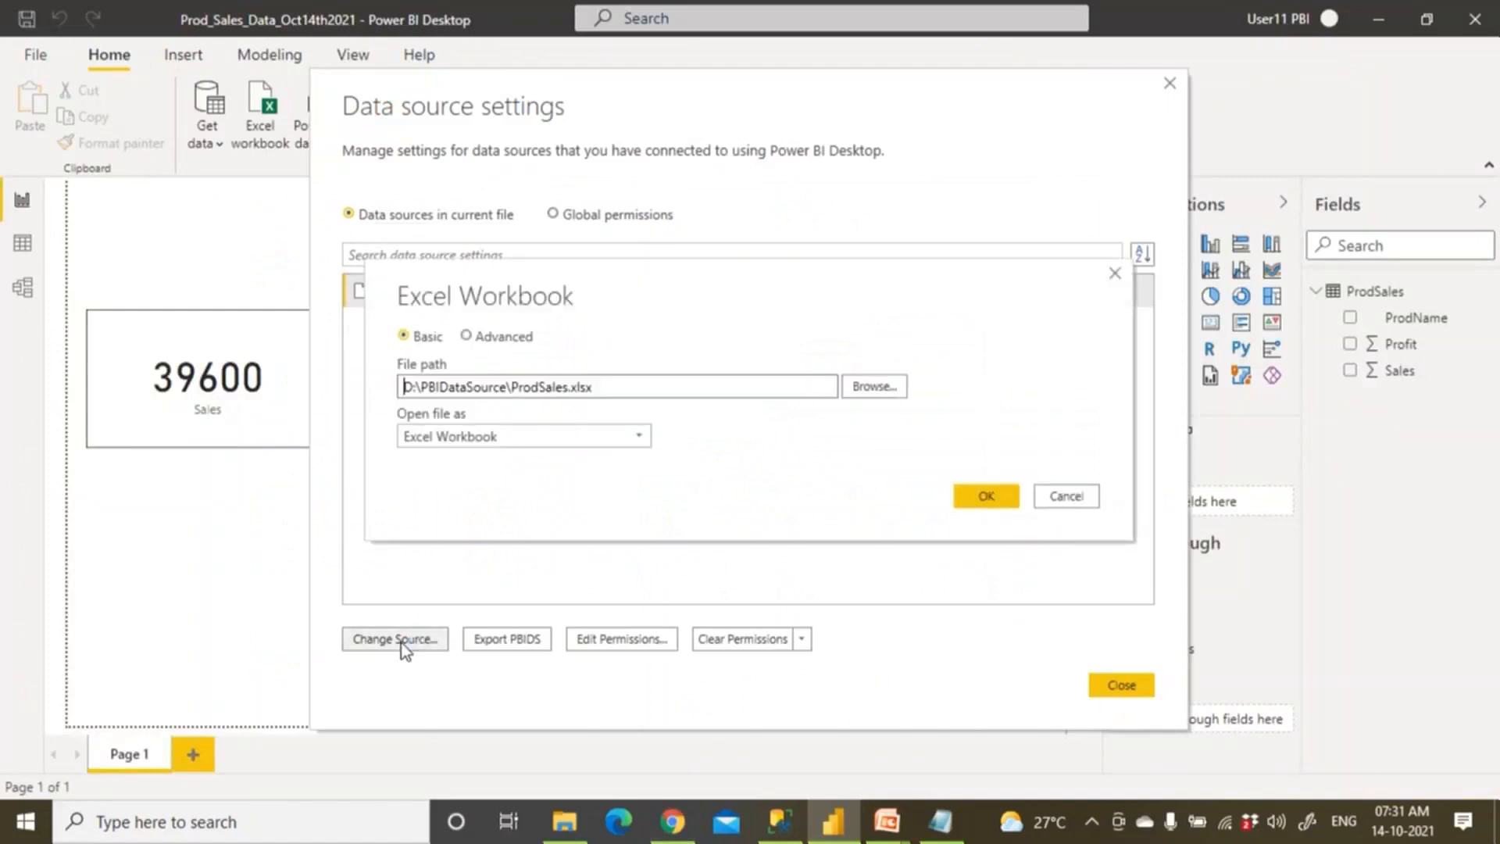
drag(608, 386, 392, 389)
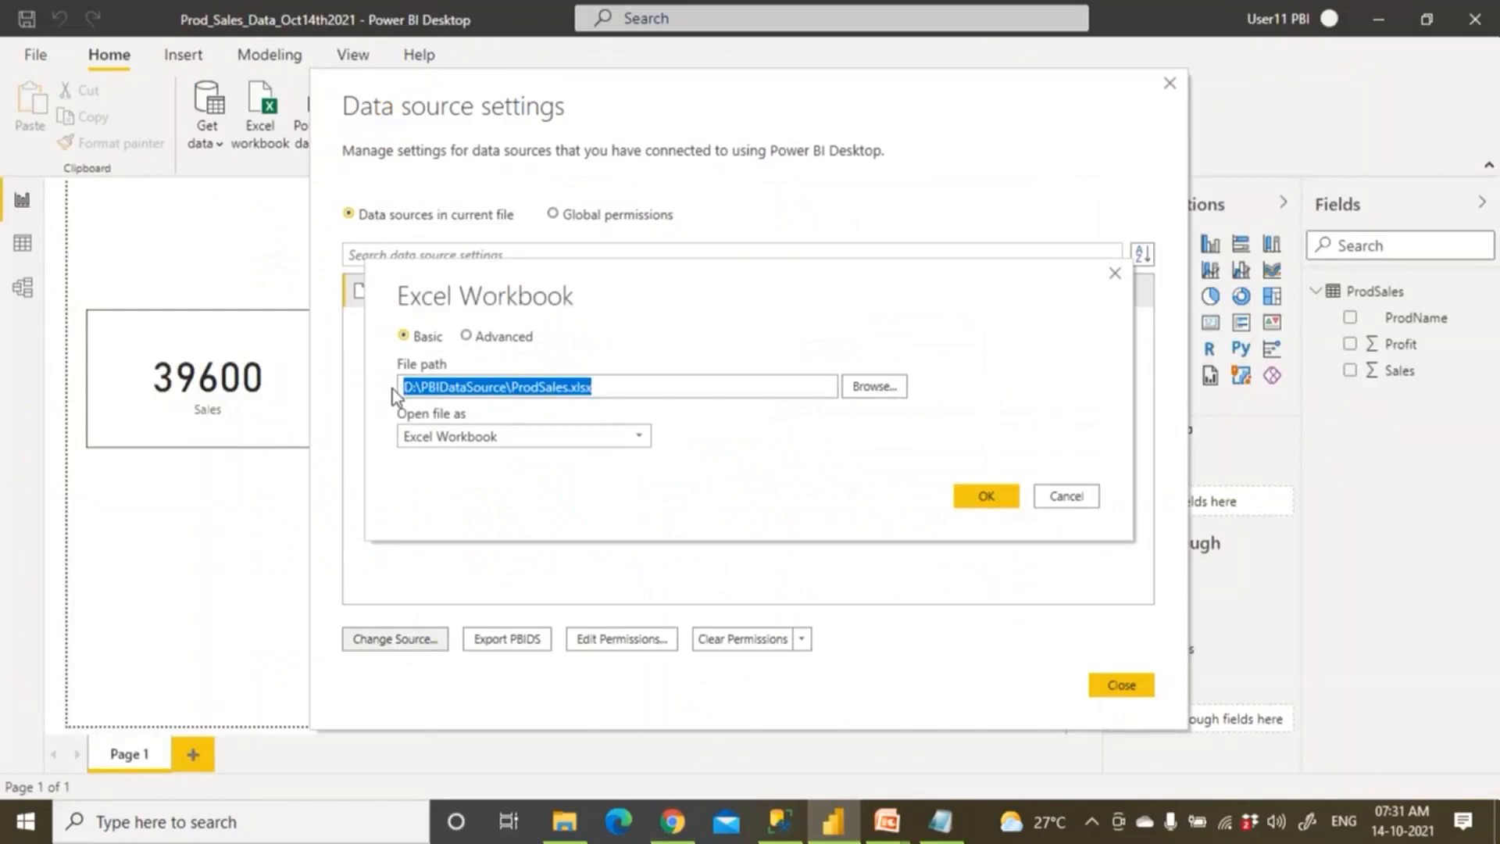
click(1049, 498)
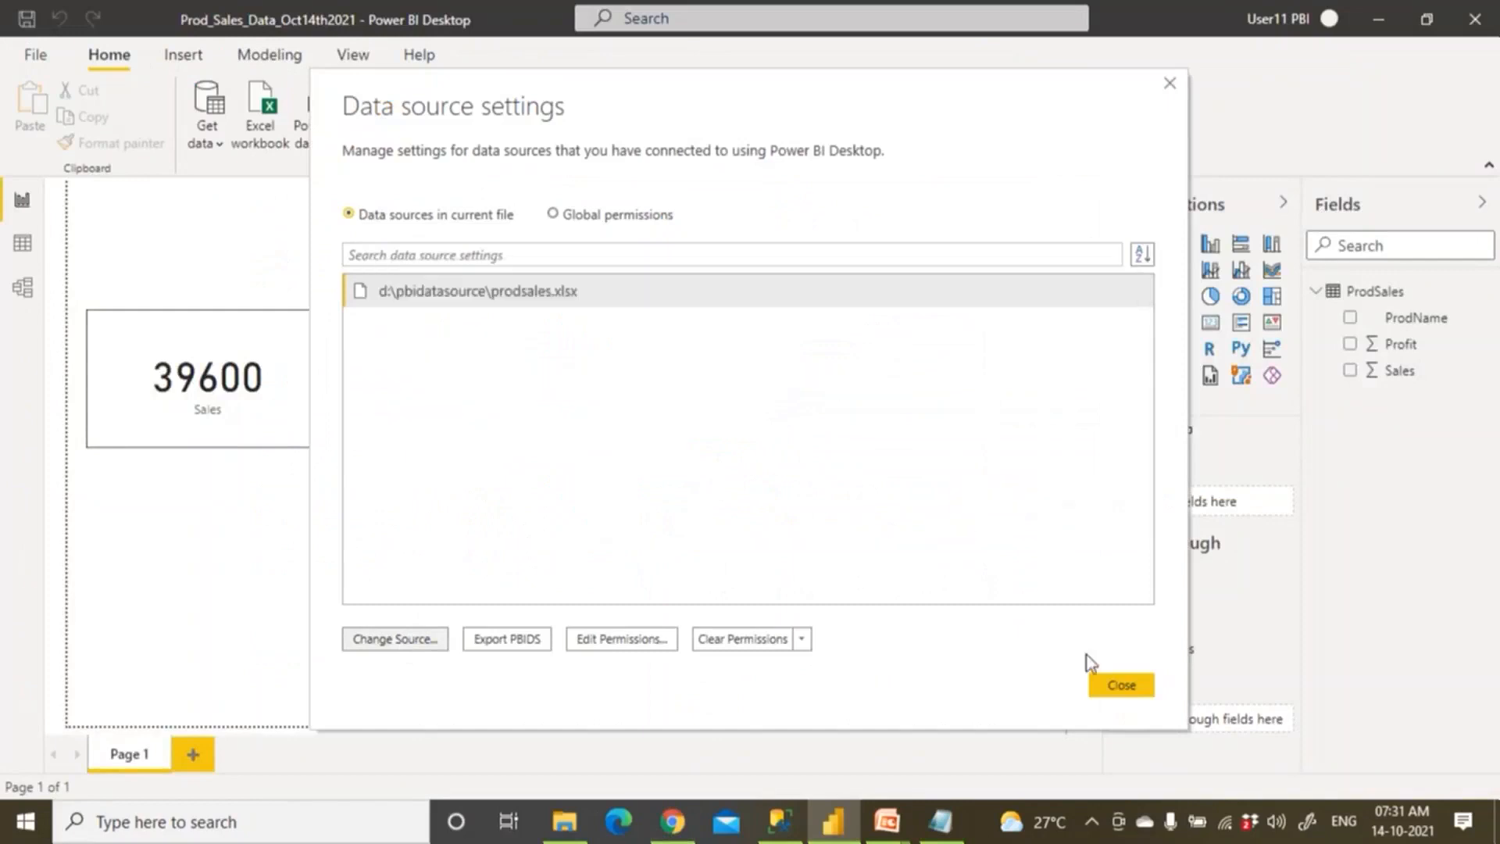
click(1119, 686)
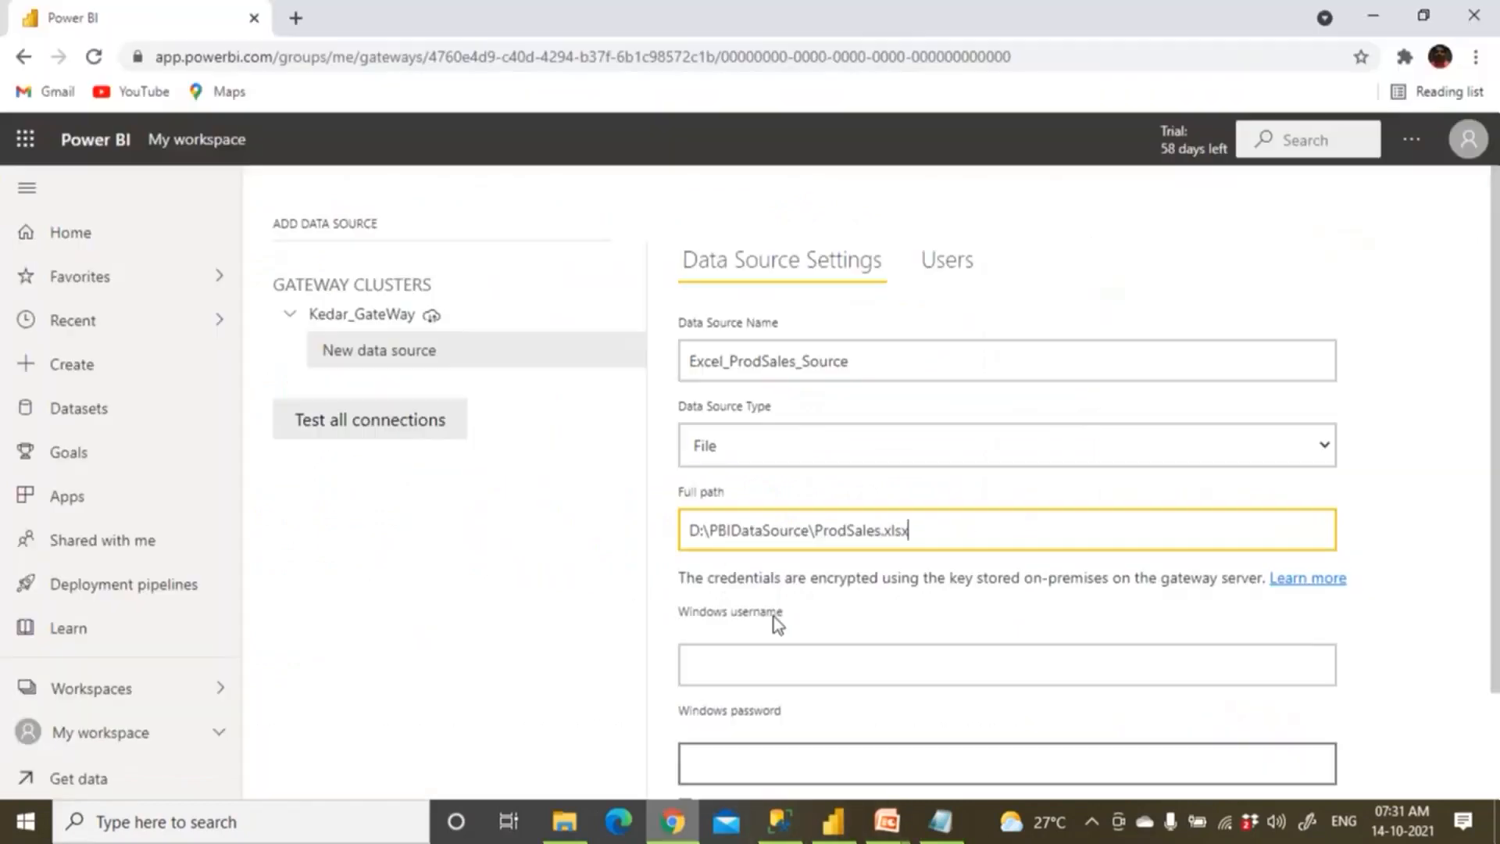
Enter the Windows username and password and add Excel_ProdSales_Source to the gateway.
scroll(782, 586, down, 2)
click(742, 543)
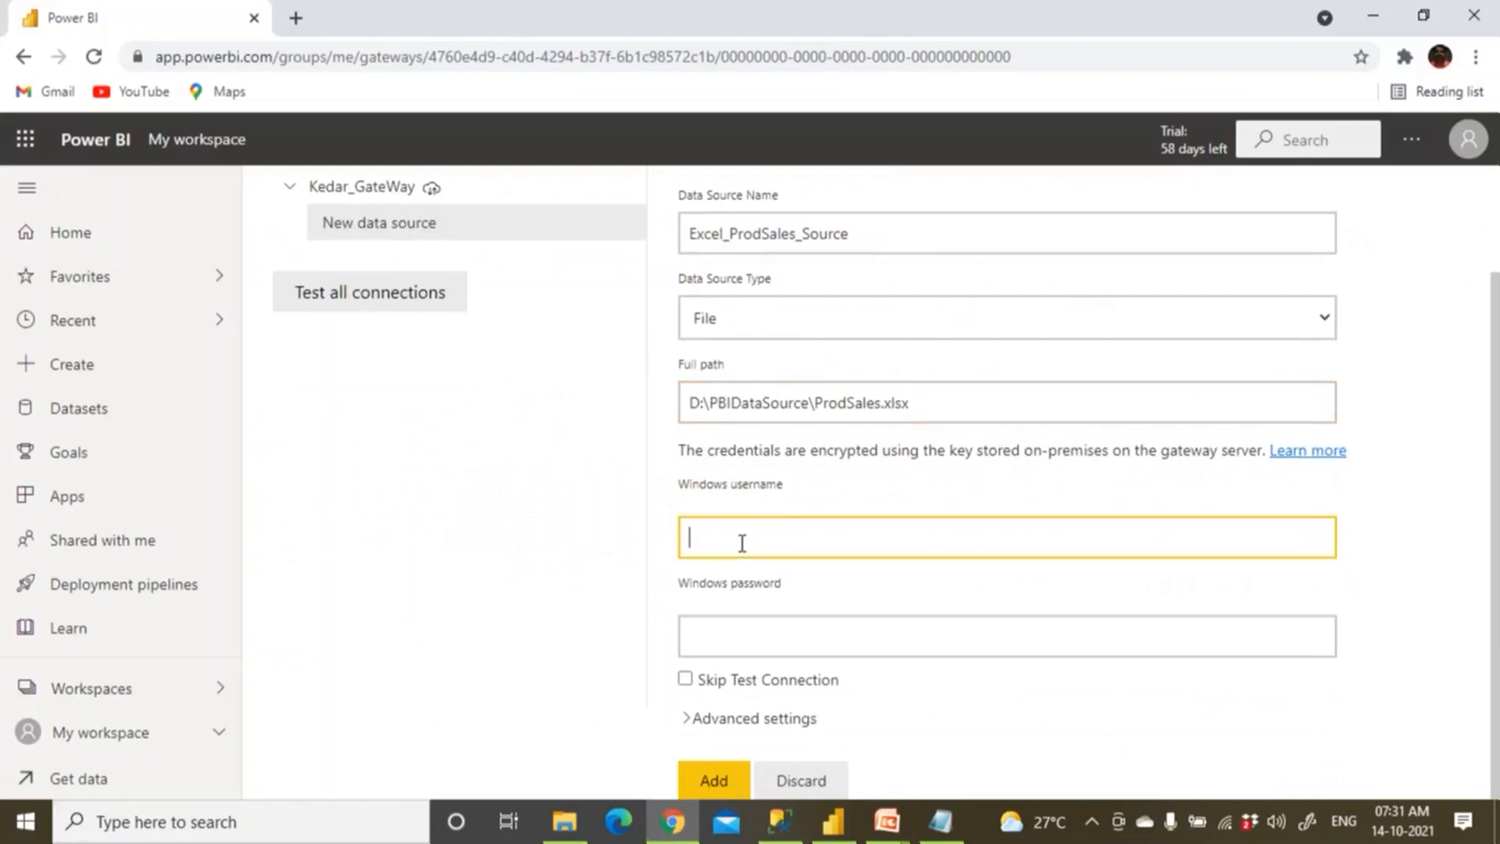
text(Keda)
text(EDAR)
text(\Bhaskar)
click(738, 631)
text(••)
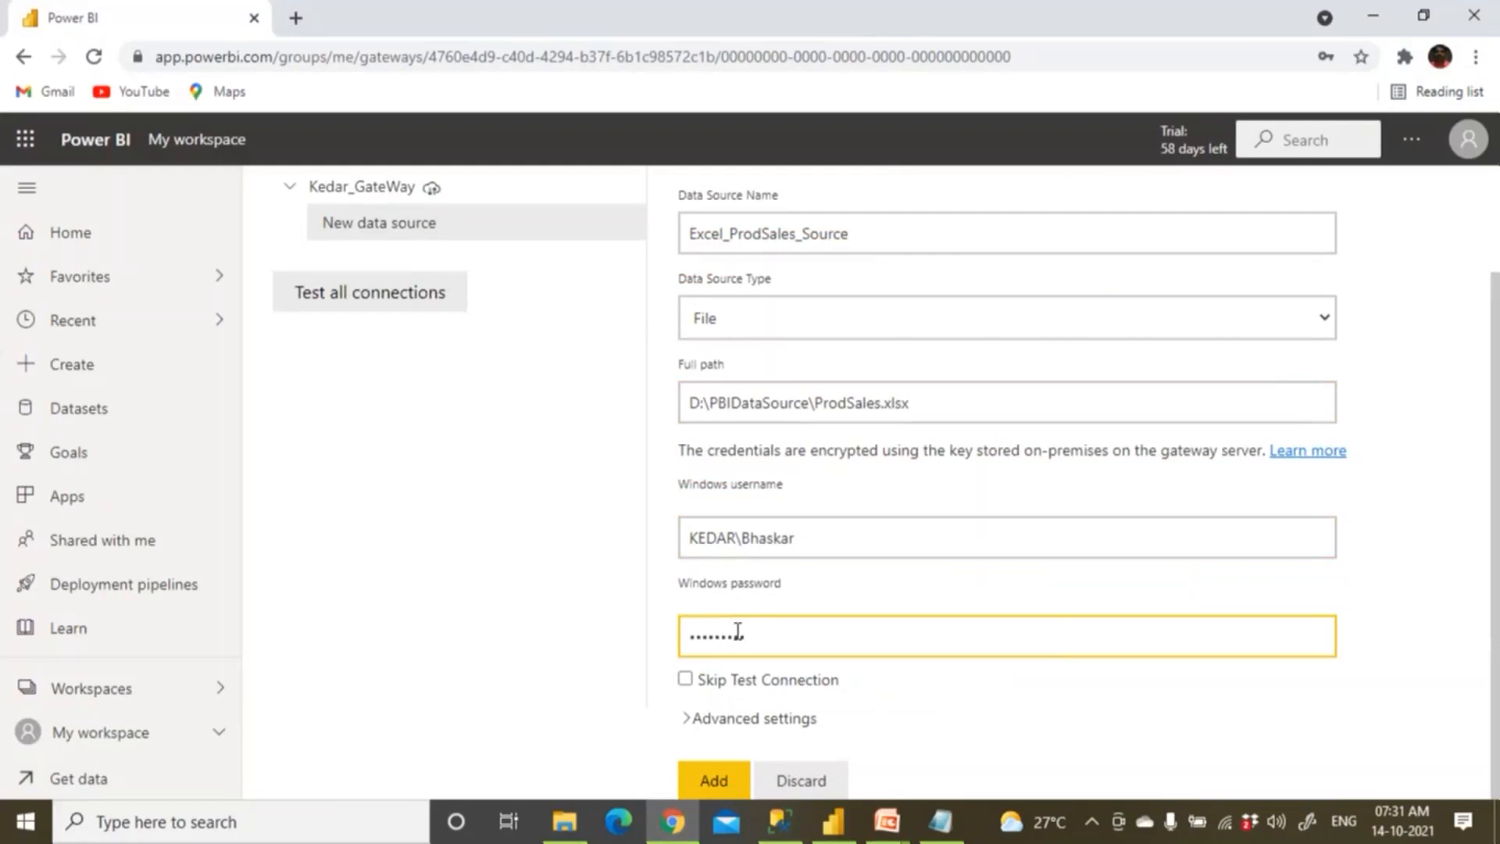
click(714, 781)
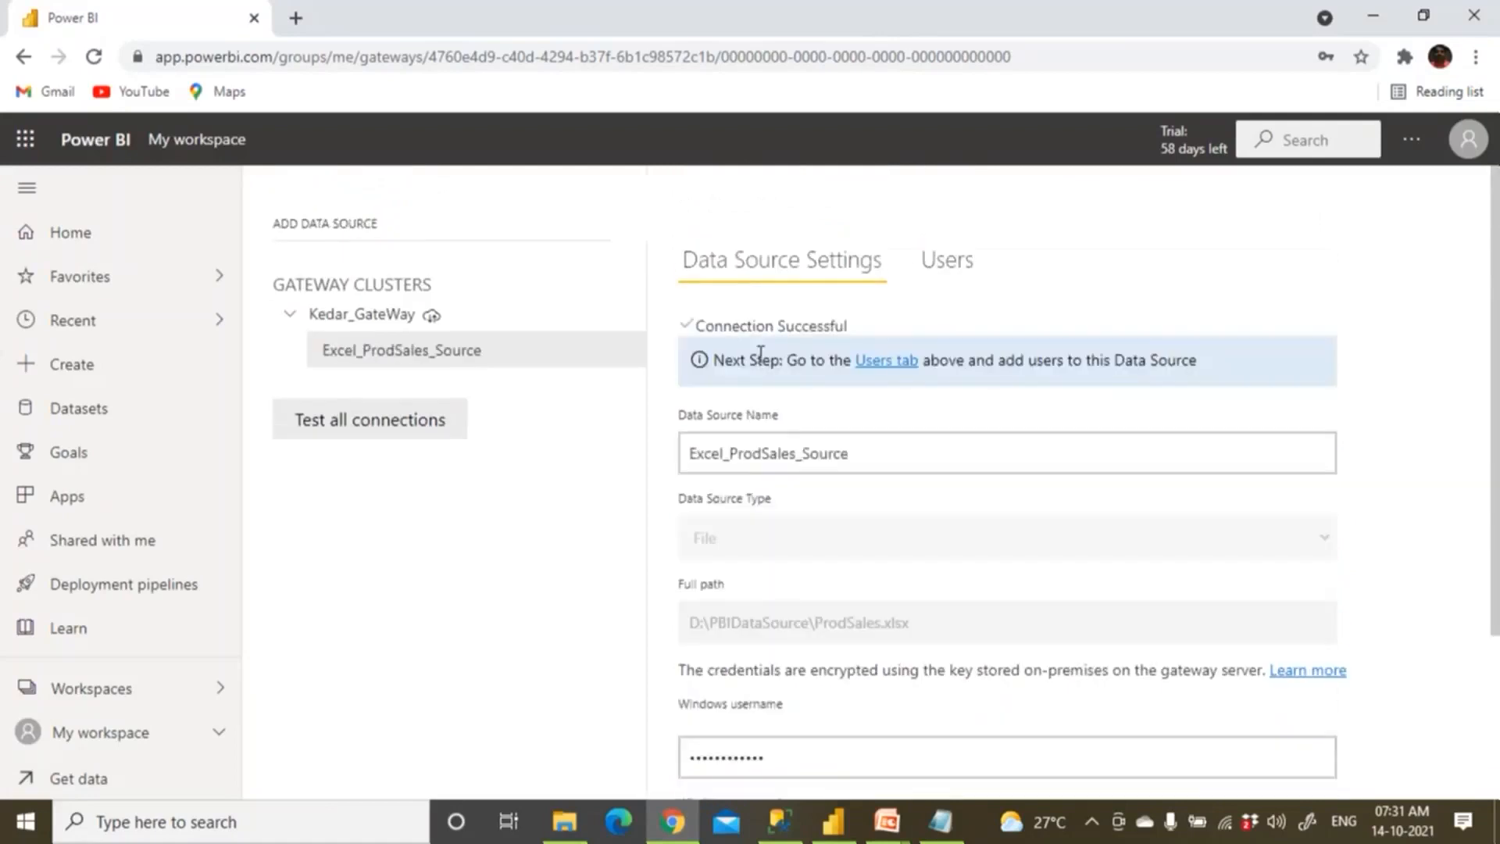
Confirm Connection Successful and collapse and re-expand Kedar_GateWay to show the new source.
scroll(762, 386, down, 3)
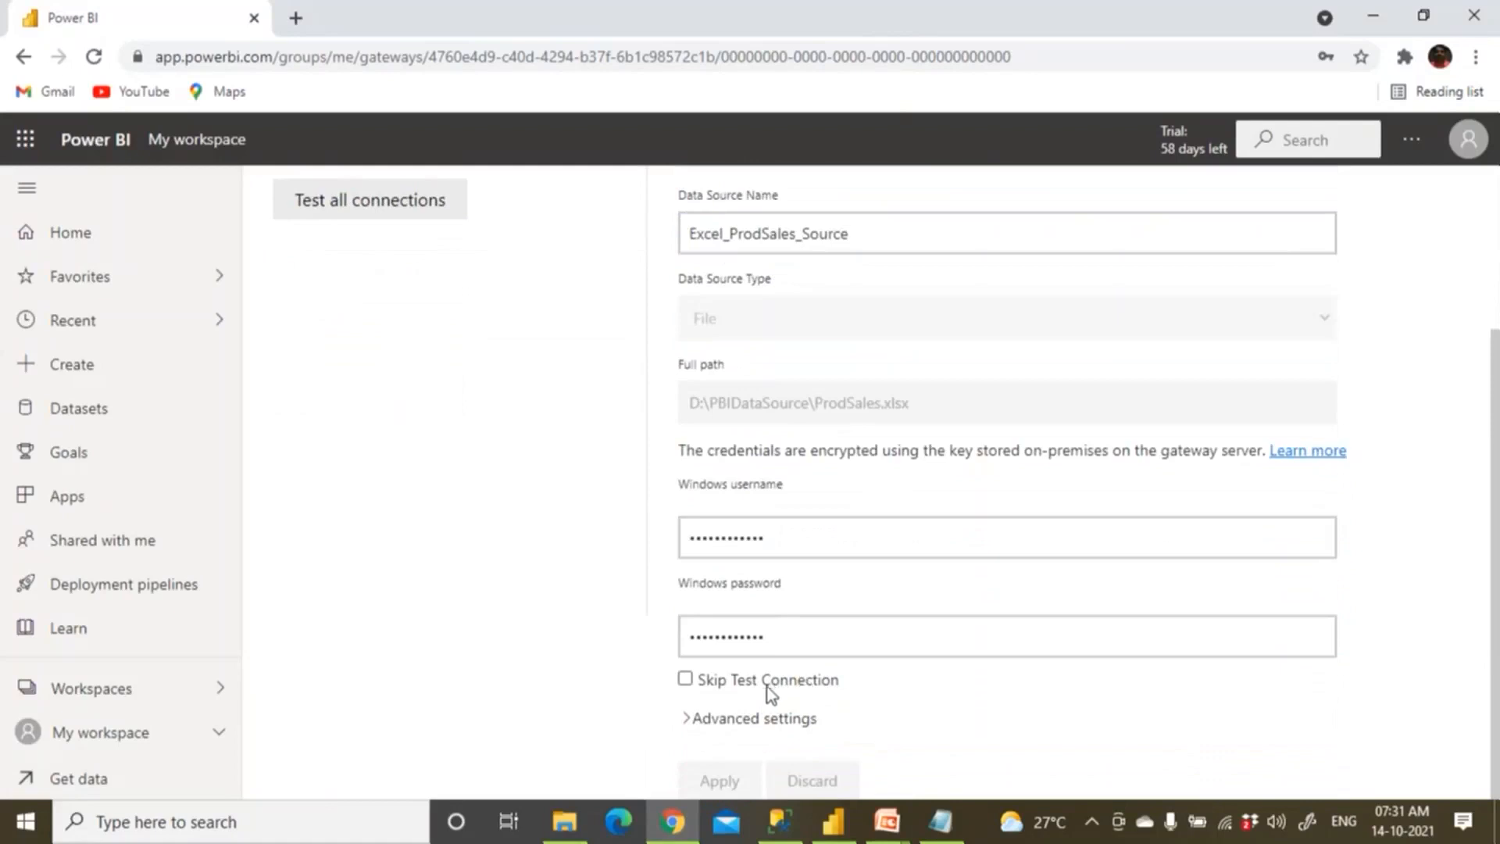
scroll(737, 430, up, 3)
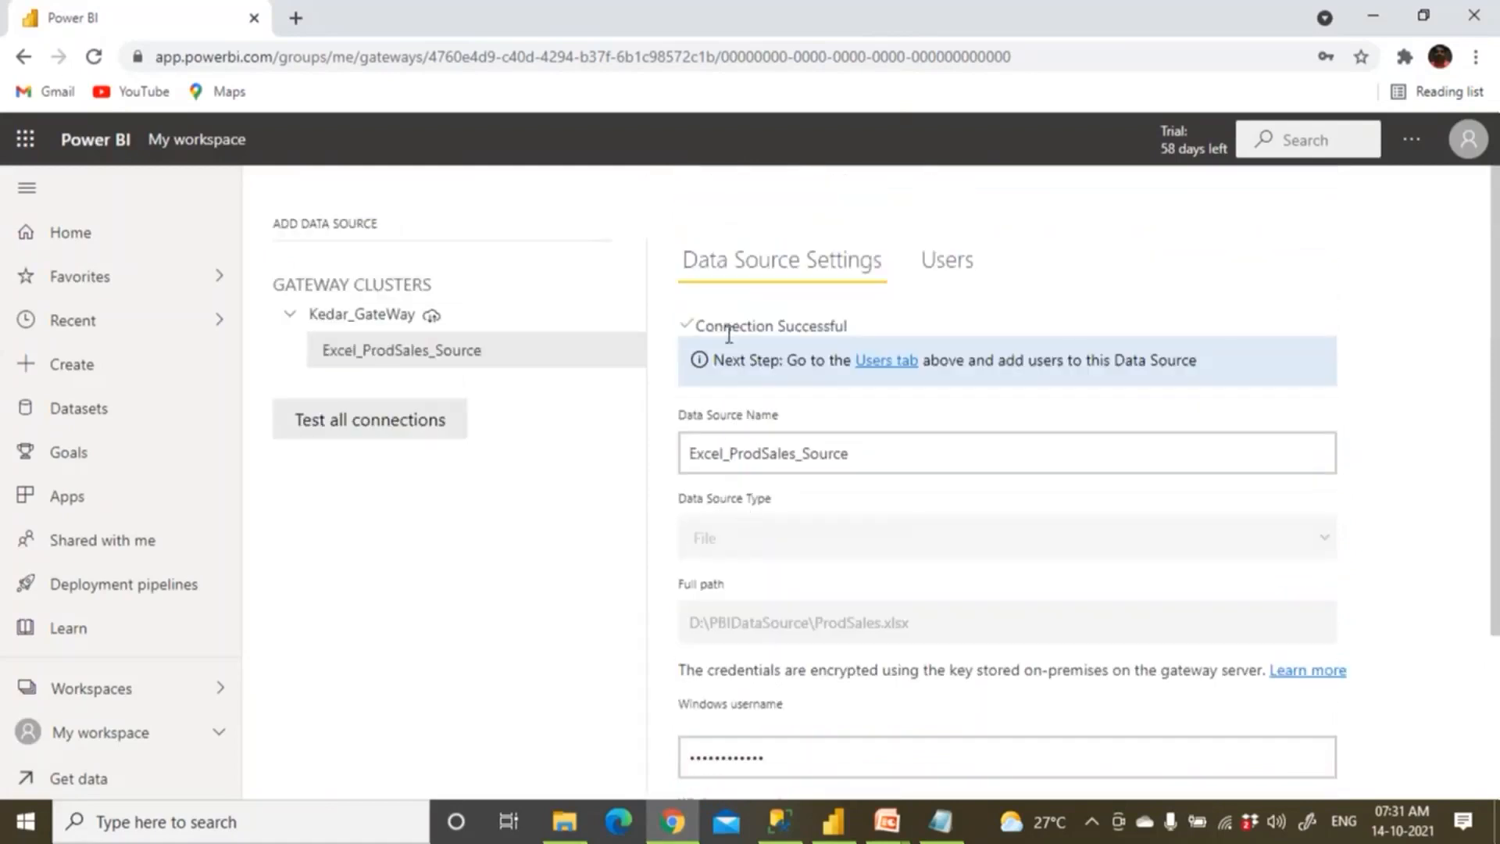
click(807, 439)
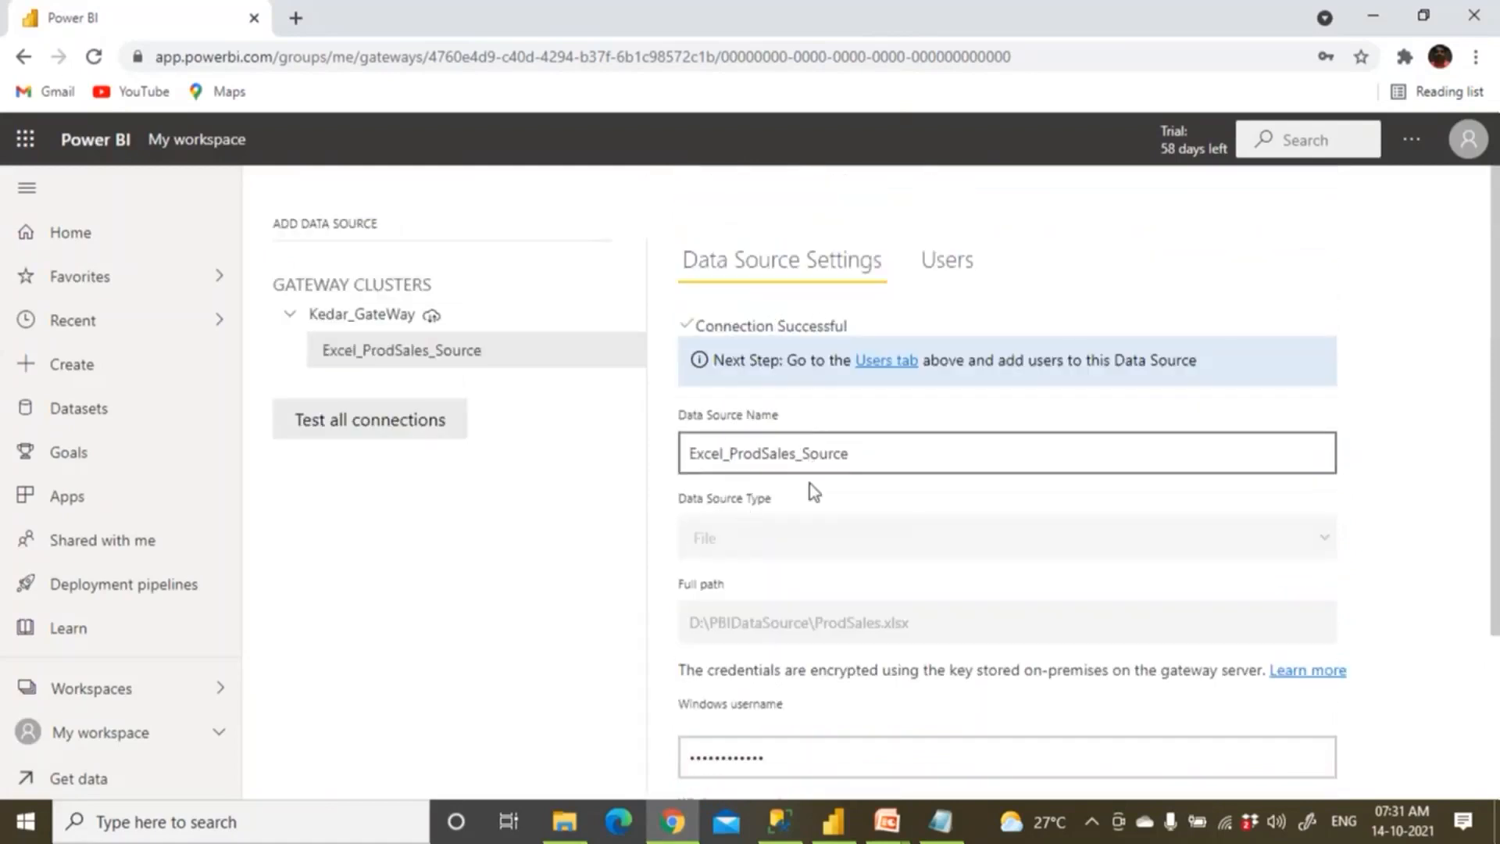
scroll(815, 492, down, 3)
scroll(807, 543, up, 3)
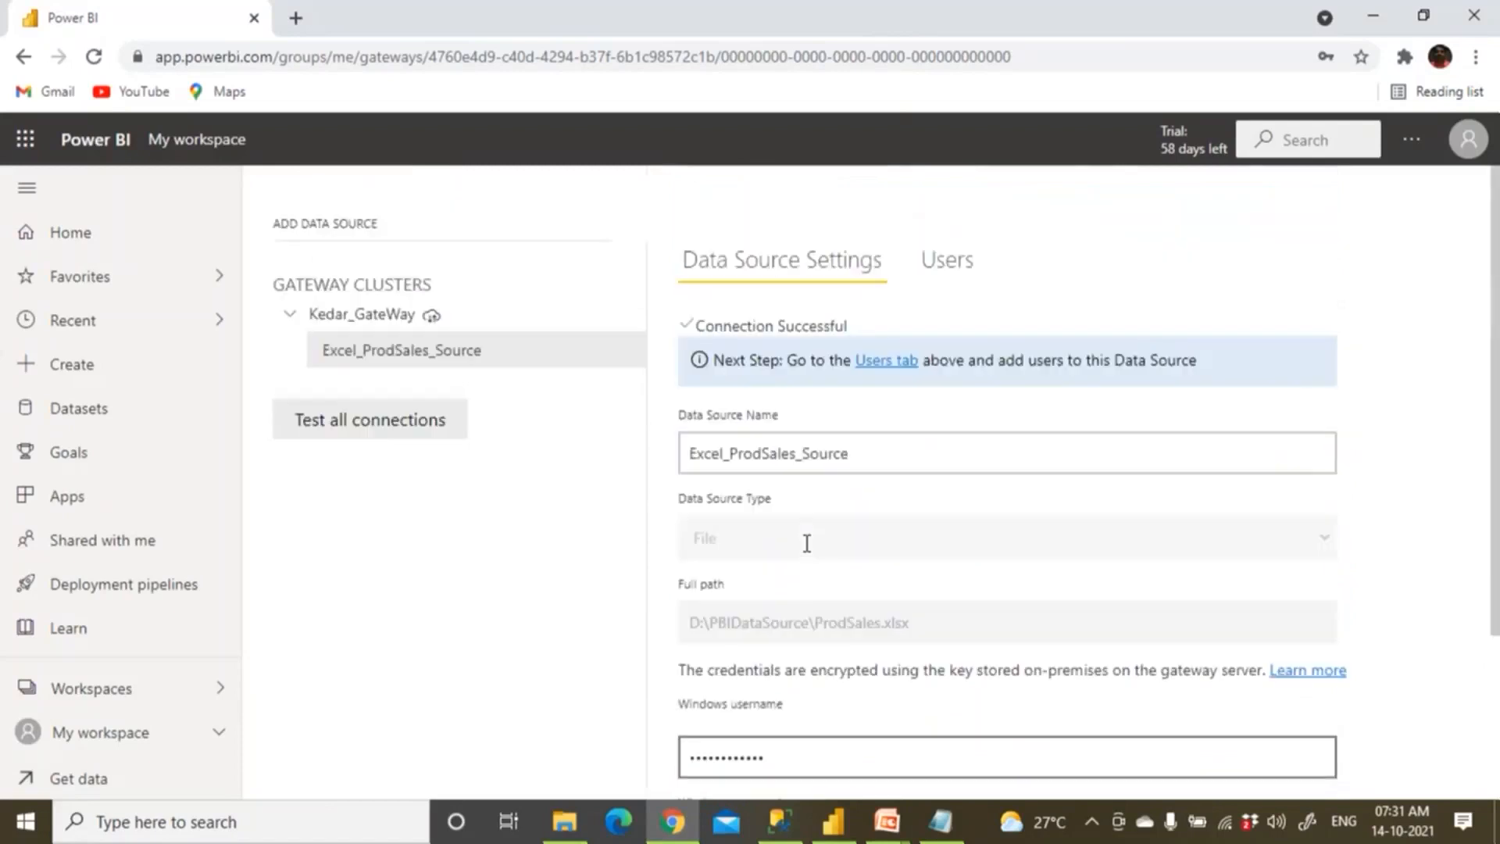
scroll(662, 426, down, 2)
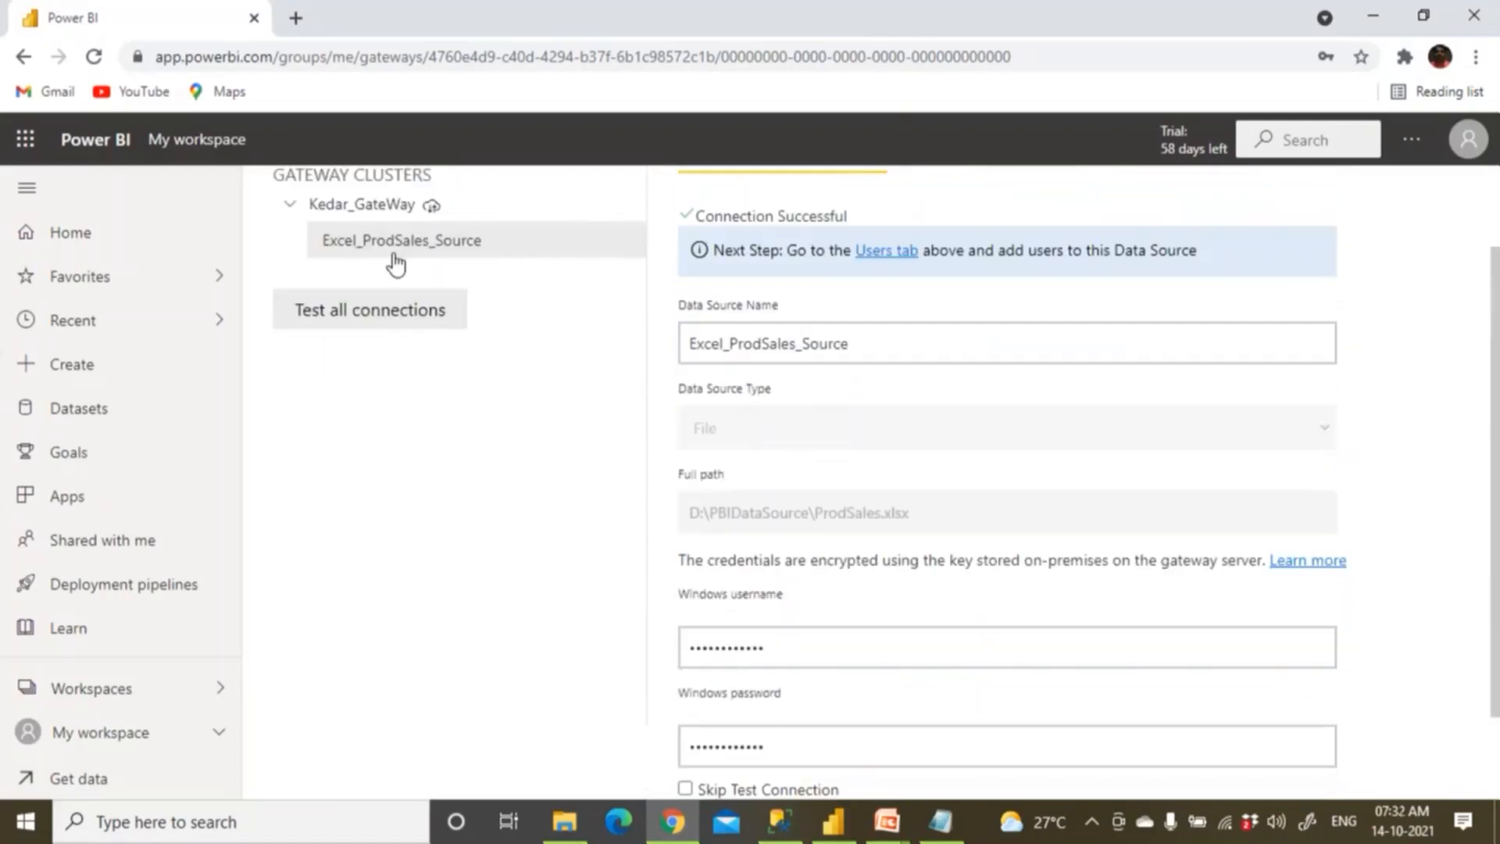
click(295, 206)
click(295, 207)
In Notepad, replace the heading's colon so it reads 'Configuring Data Gateways (2 Steps)'.
click(945, 835)
click(56, 487)
drag(56, 487, 371, 486)
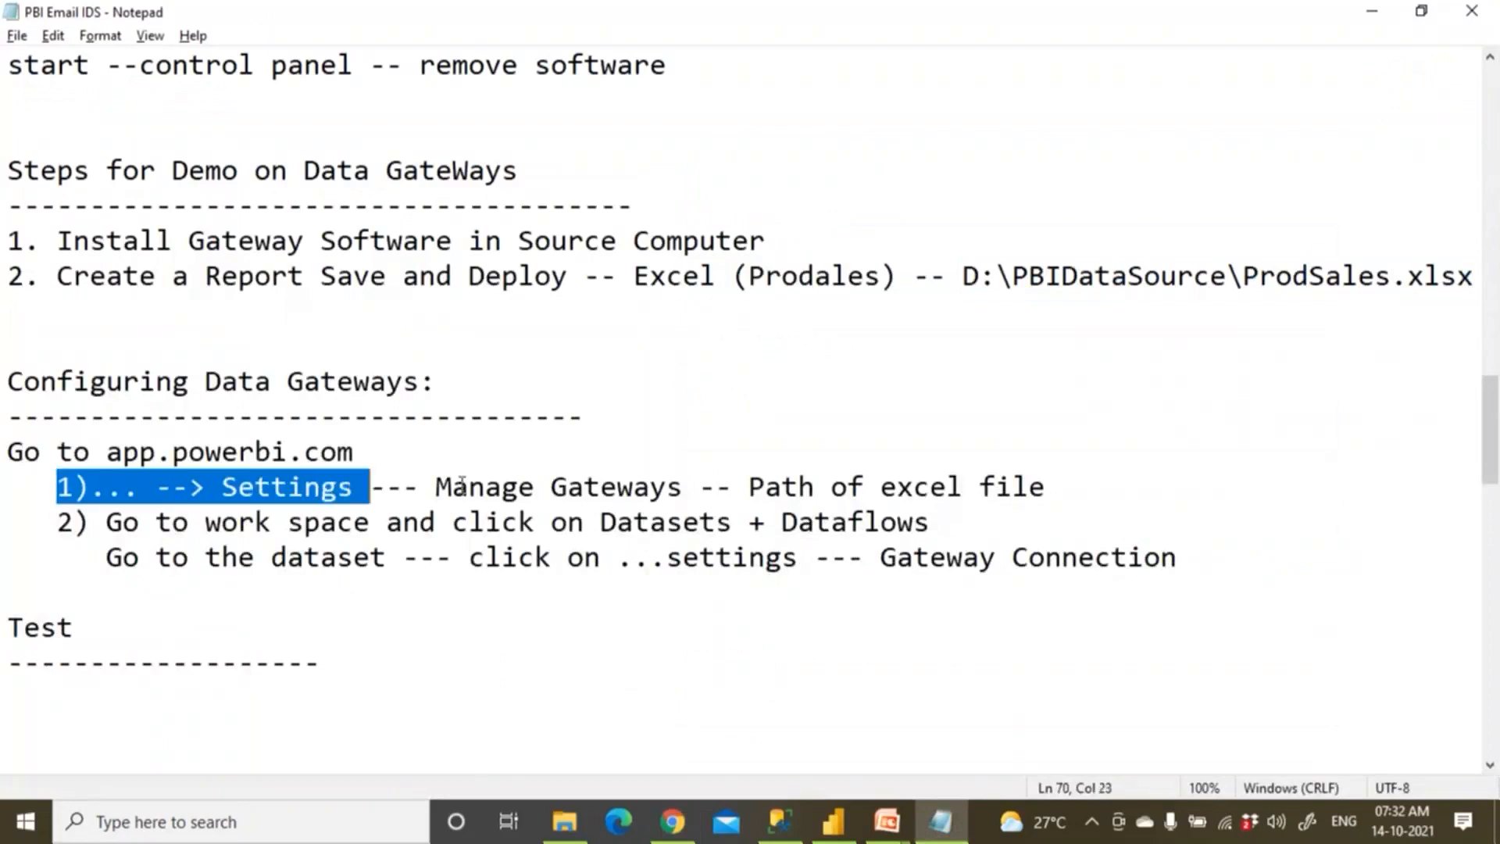
key(shift+Right)
key(shift+Right)
key(shift+Right)
key(shift+Right)
key(shift+Right)
key(shift+Right)
key(shift+Right)
key(shift+Right)
key(shift+Right)
key(shift+Right)
key(shift+Right)
key(shift+Right)
click(495, 385)
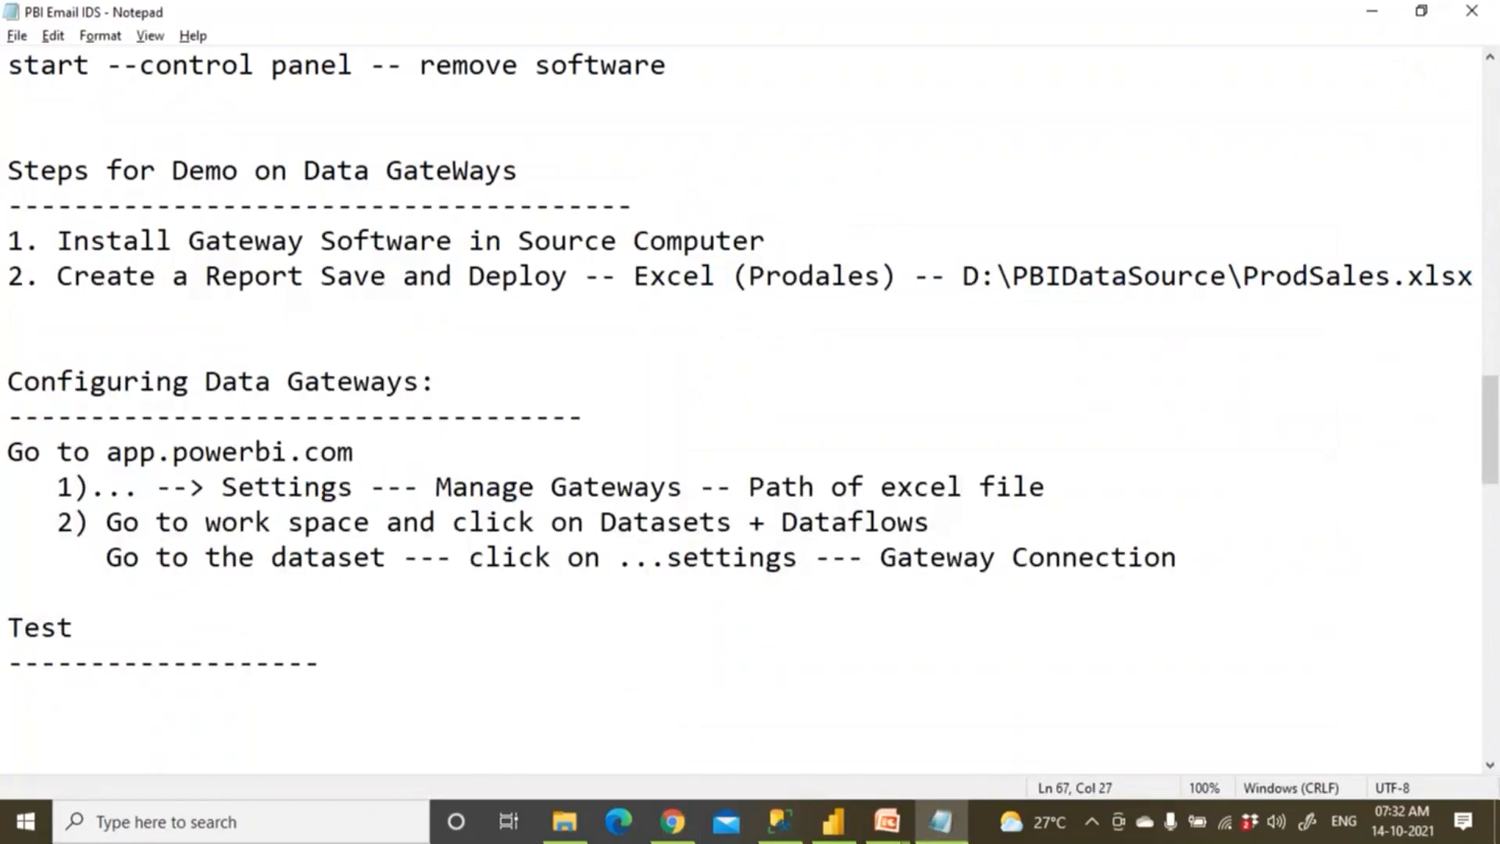
key(BackSpace)
key(BackSpace)
text(()
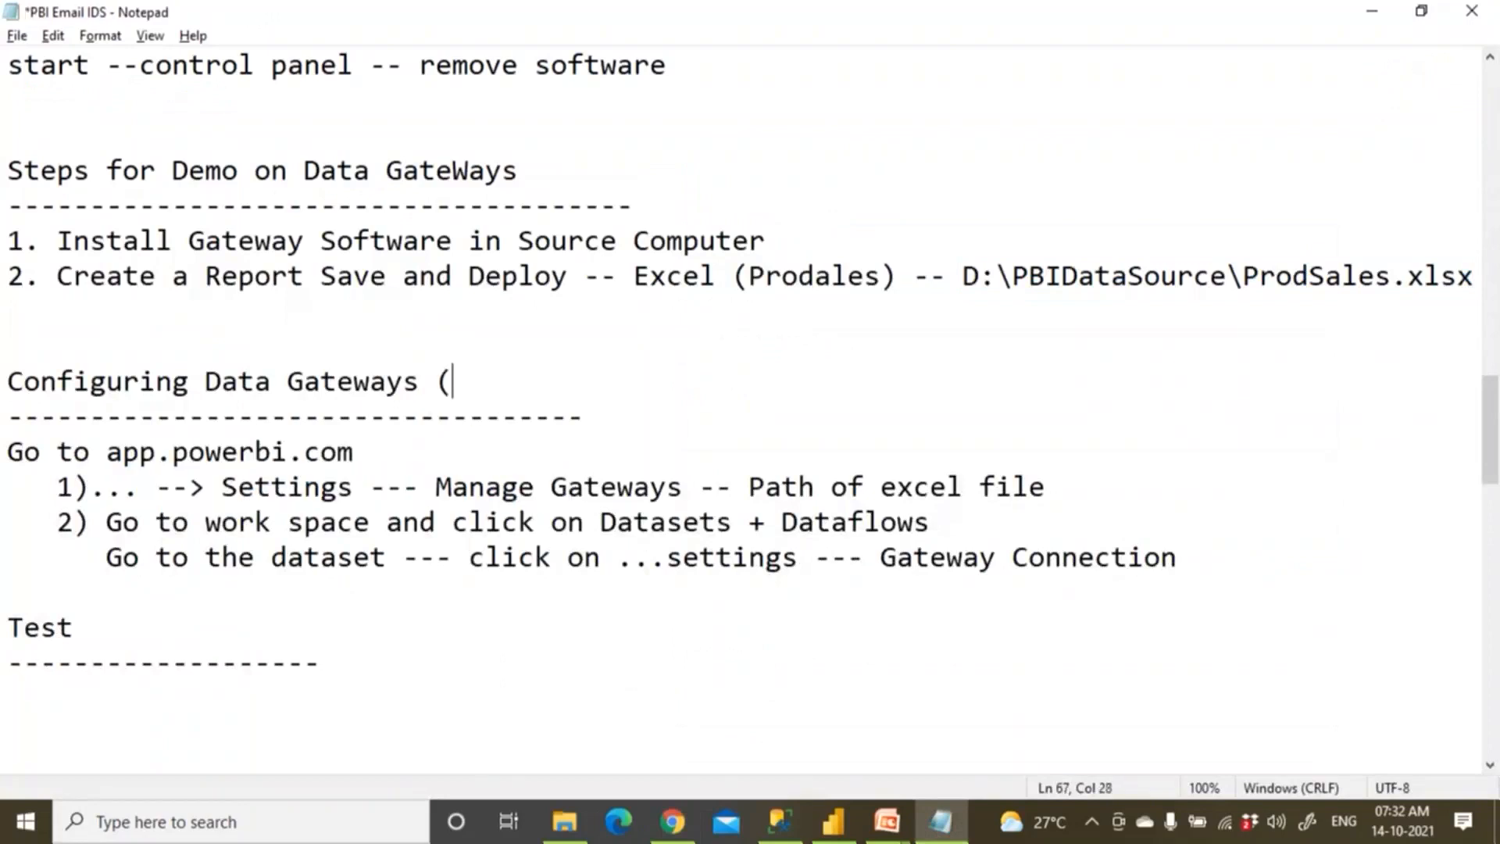
text(2 Steps))
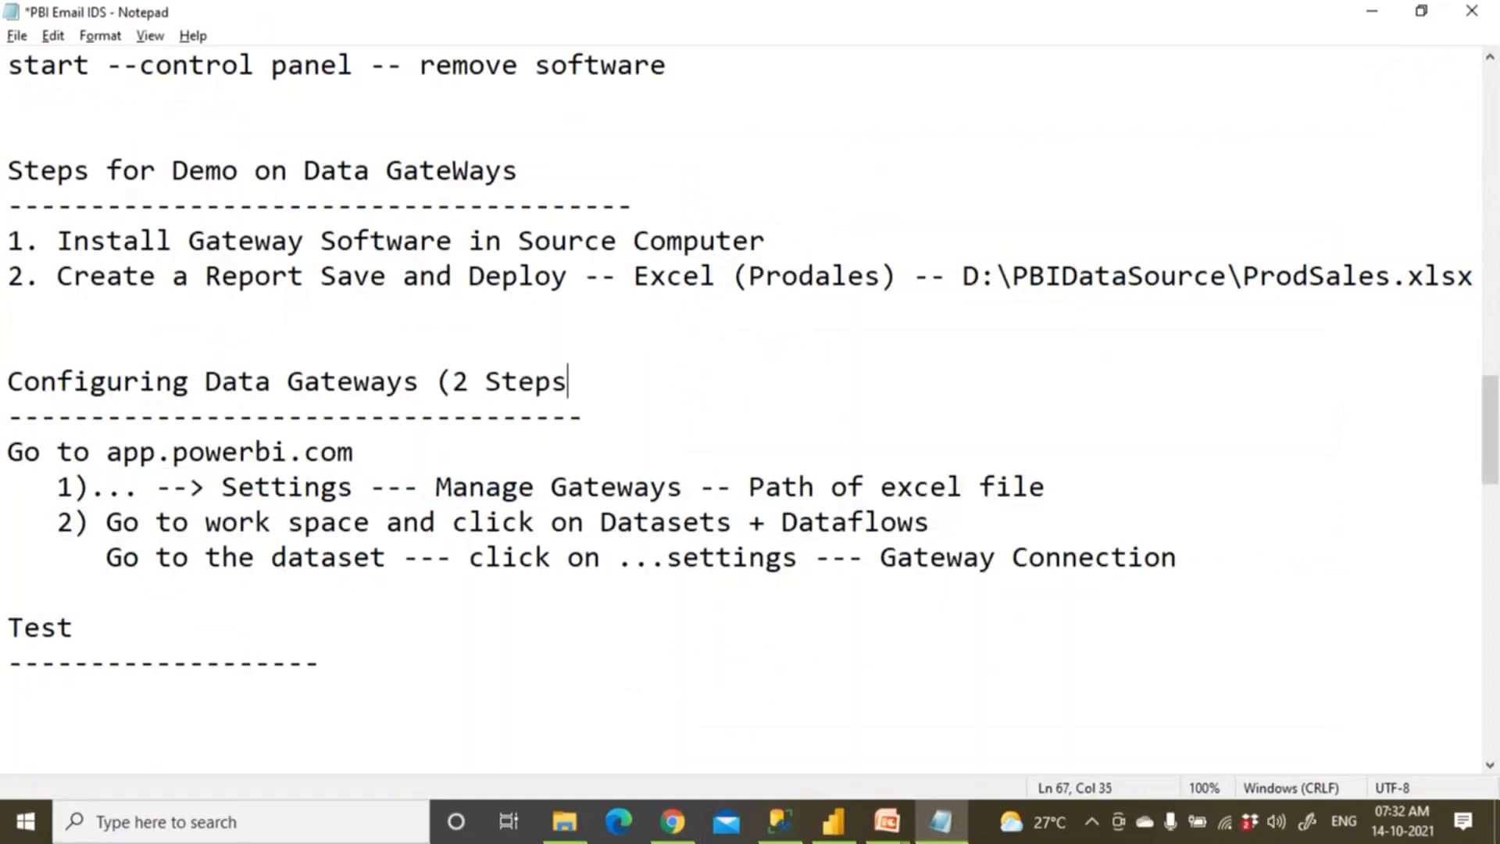
Insert 'Path:' at the start of step 1 in the notes.
click(92, 489)
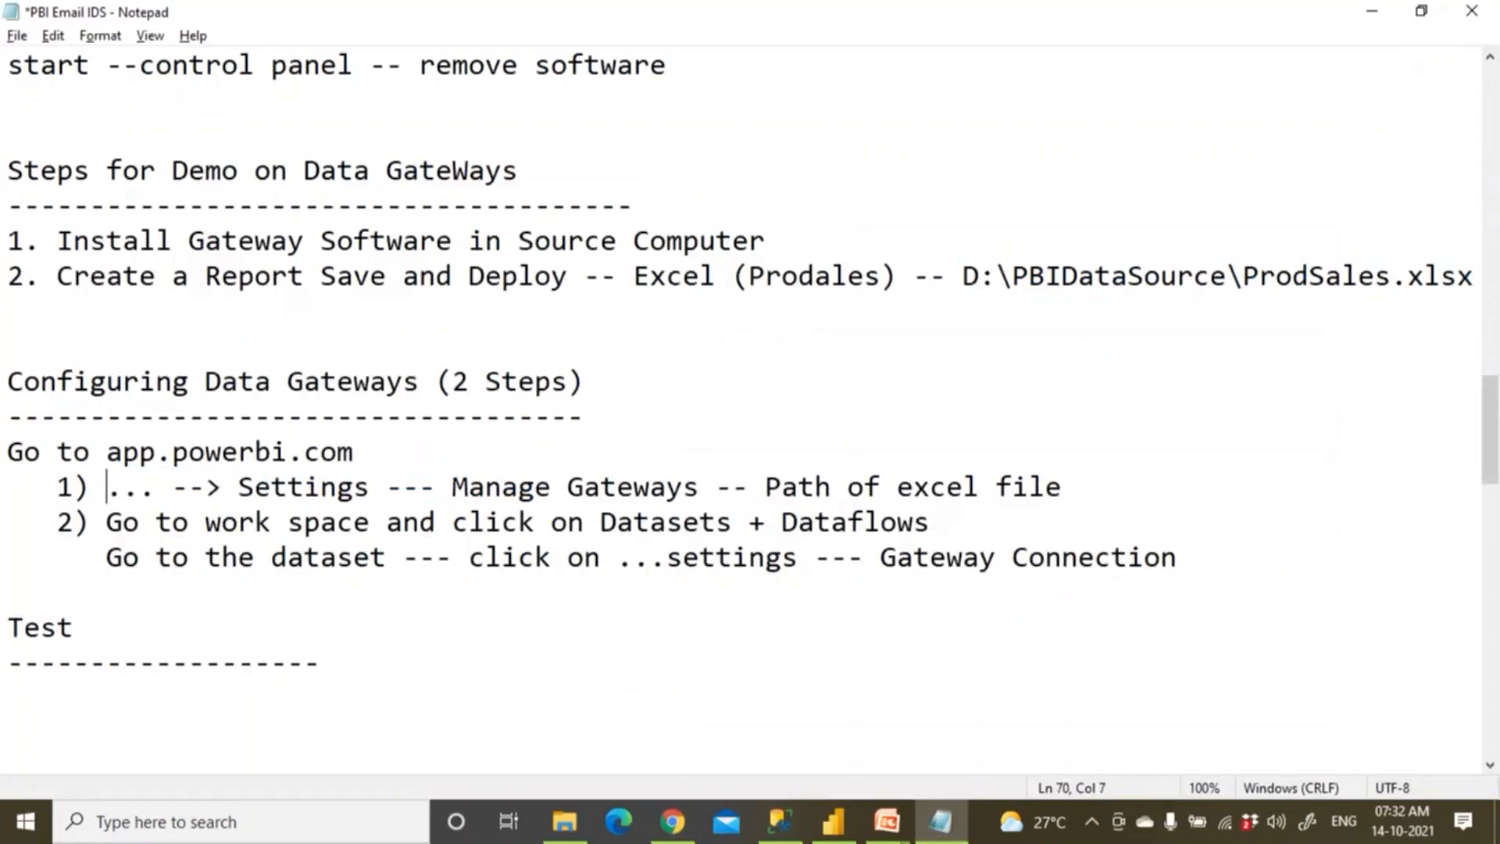
text(Path:)
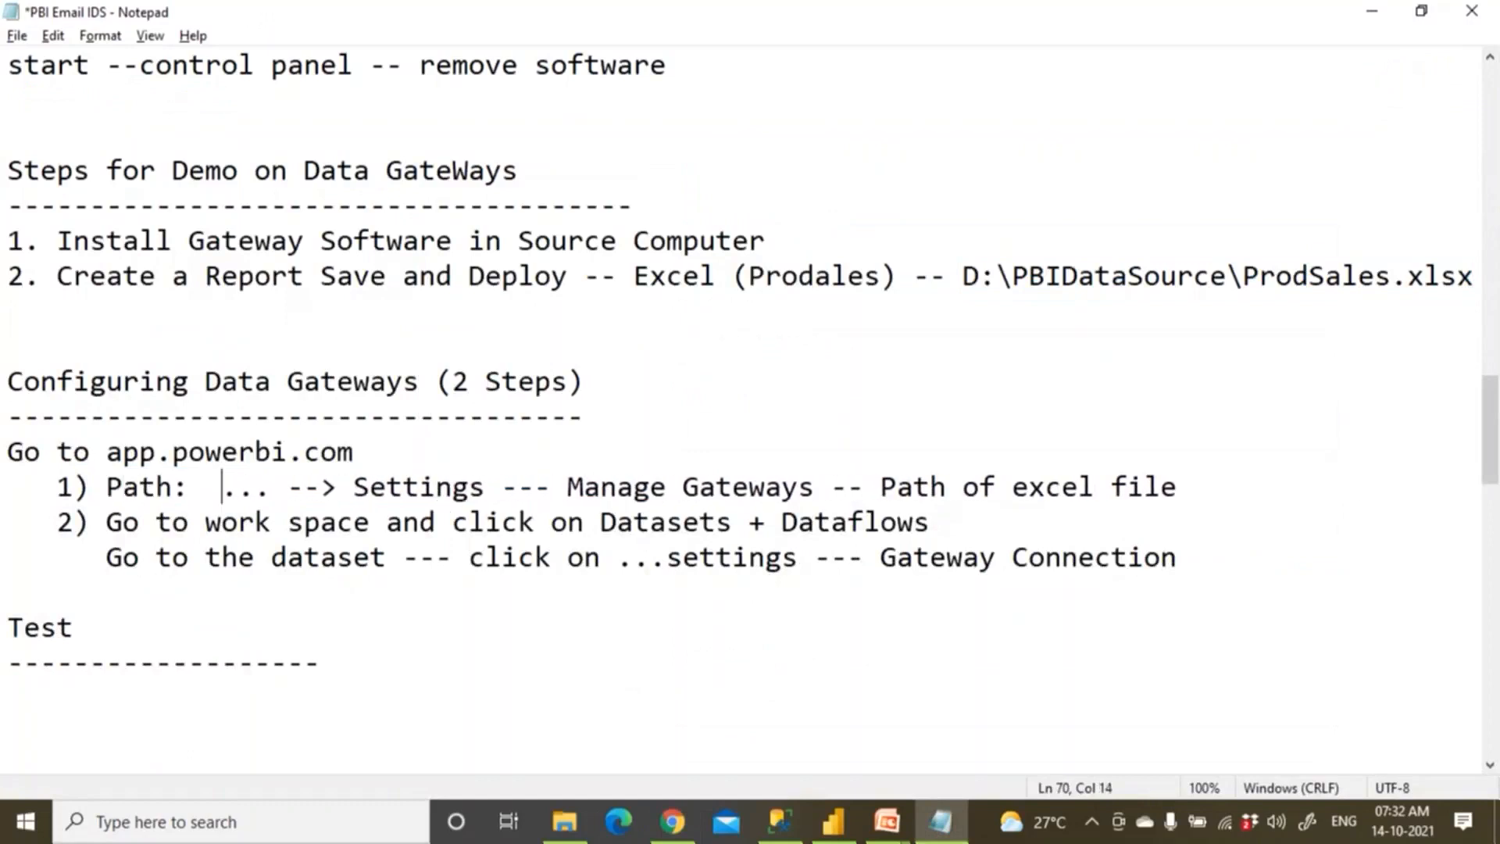
drag(881, 486, 1177, 486)
click(110, 524)
Filter My workspace to Datasets + dataflows so only Microsoft_Emp_Dep is listed.
drag(108, 523, 387, 525)
click(672, 821)
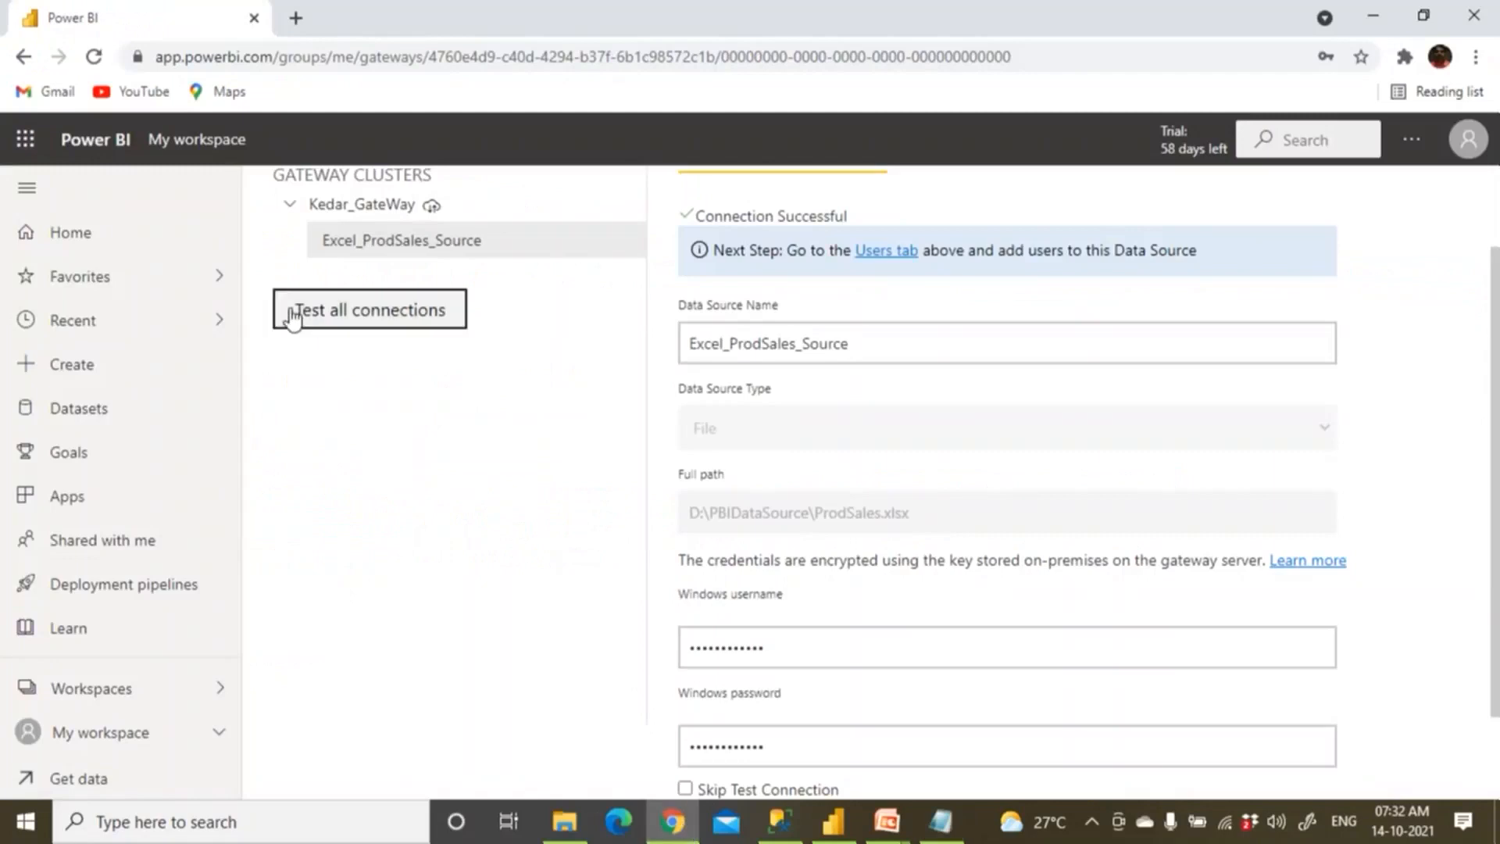
click(201, 144)
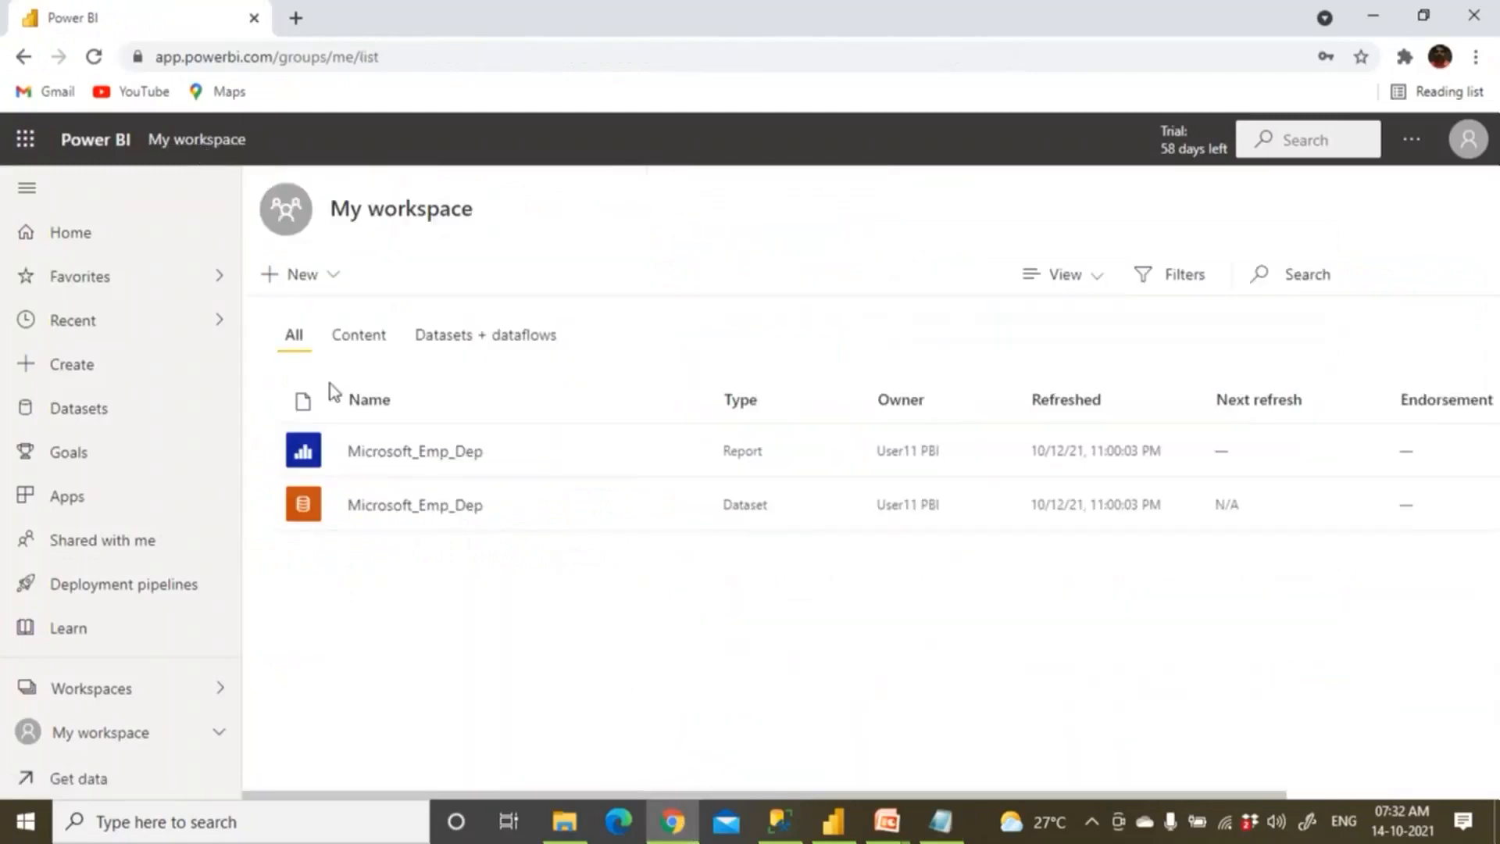
click(470, 339)
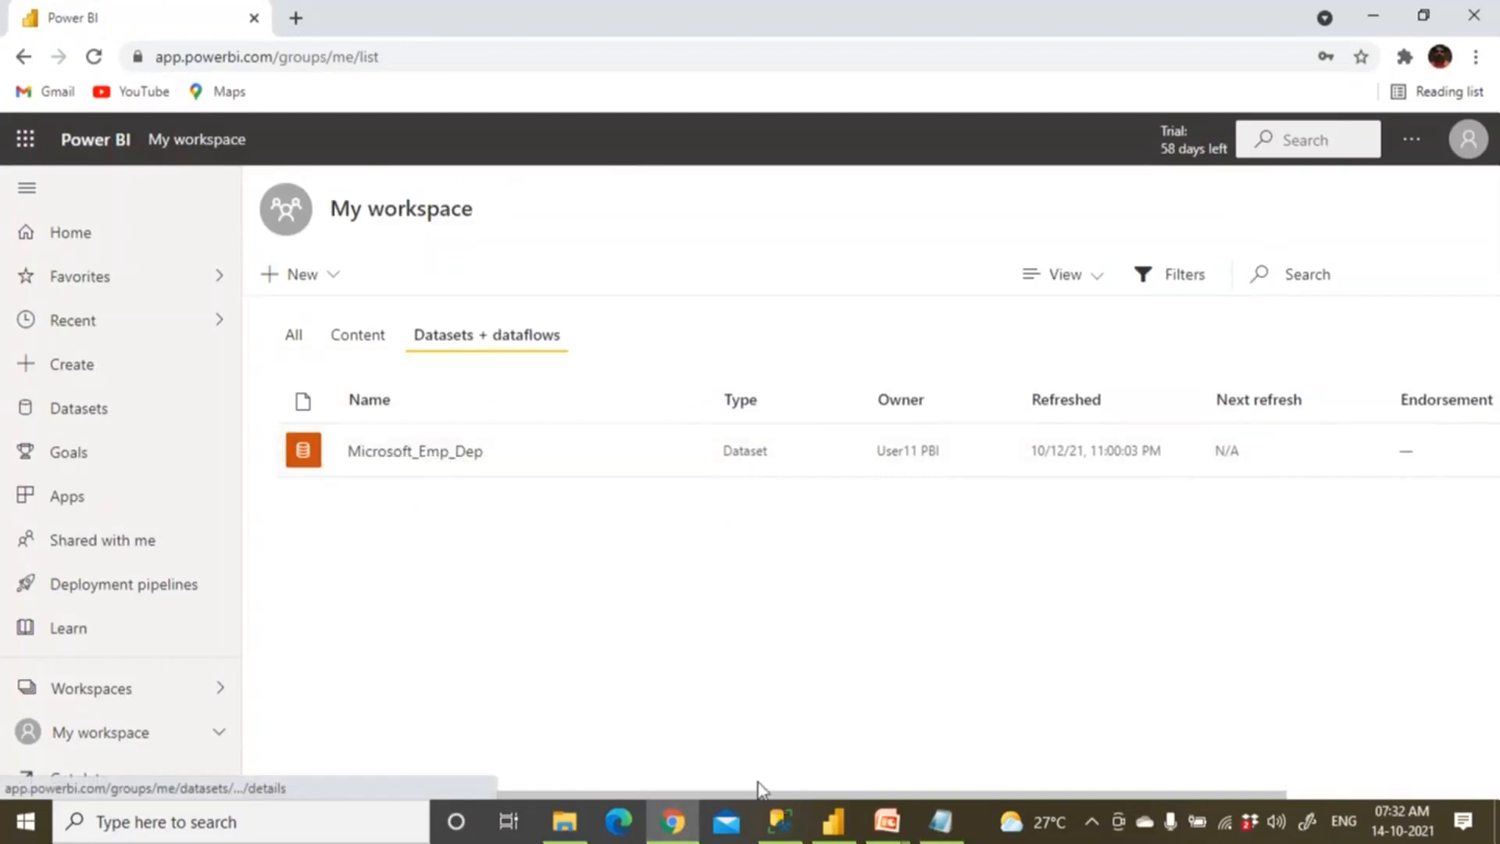
click(899, 833)
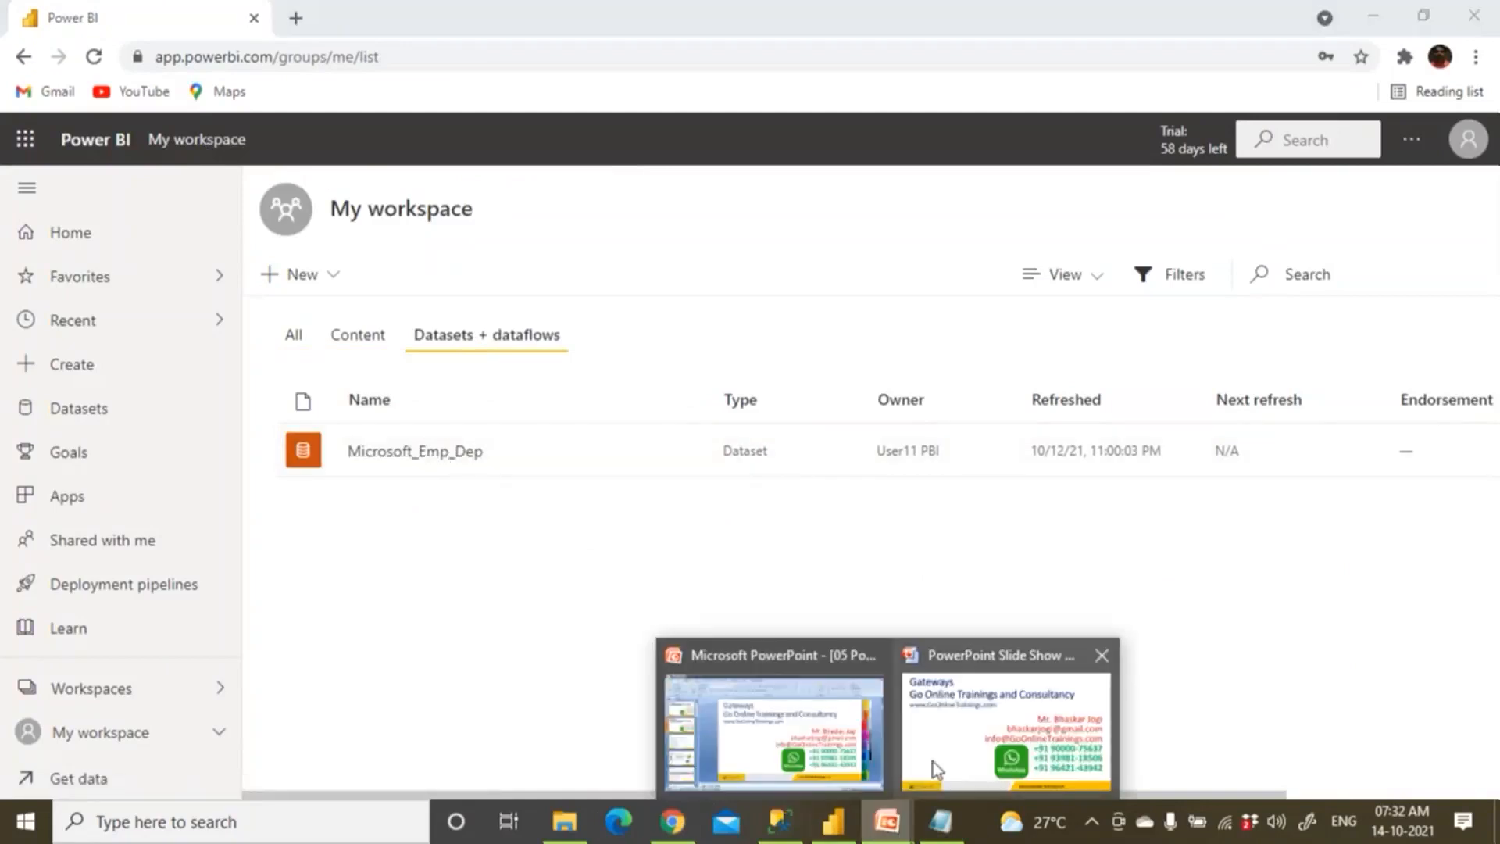
click(940, 822)
drag(485, 534, 927, 522)
drag(156, 558, 386, 557)
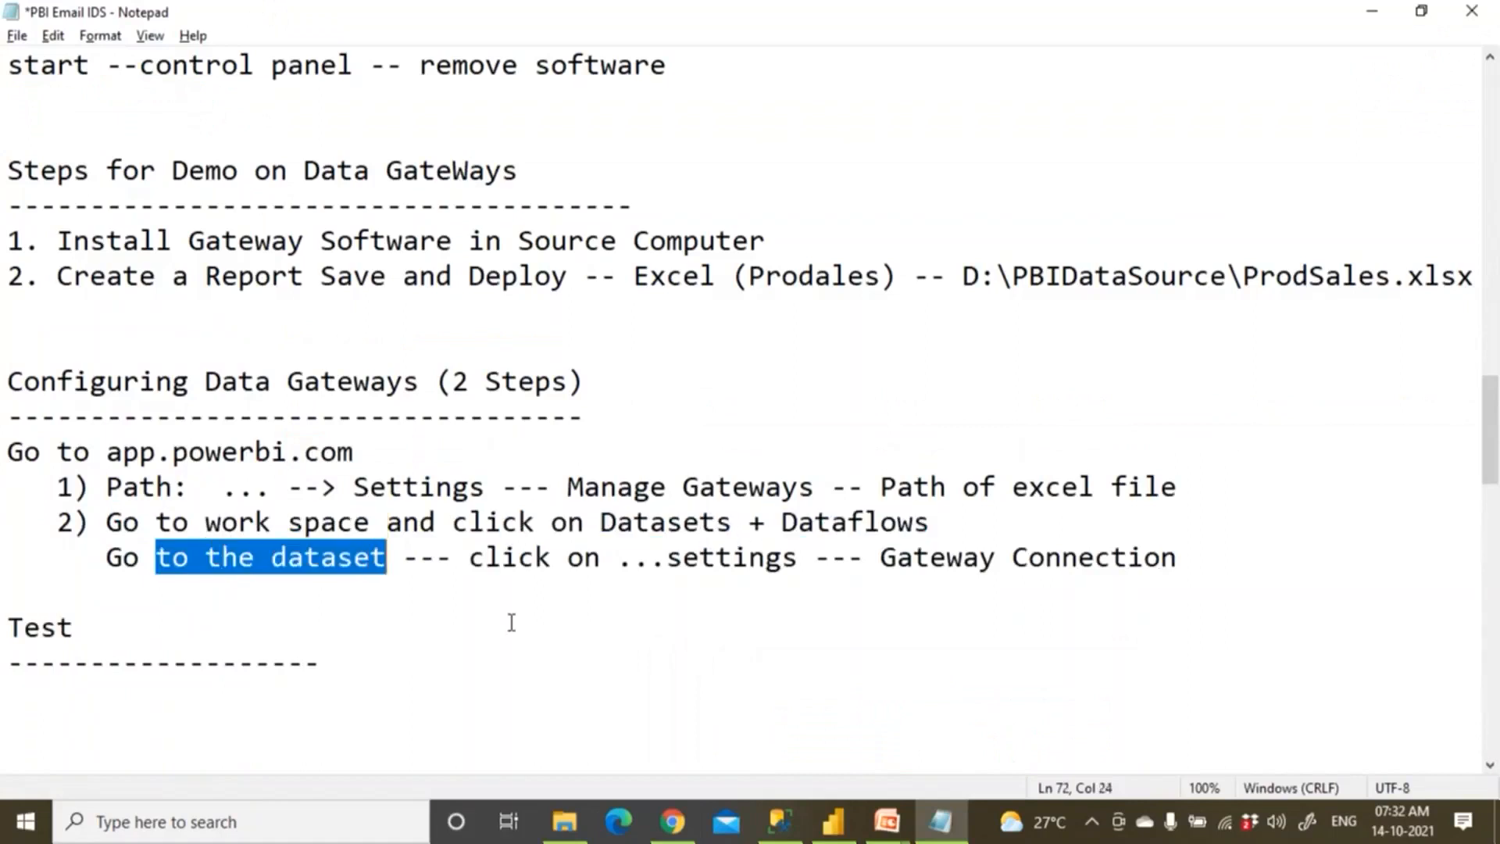
click(672, 822)
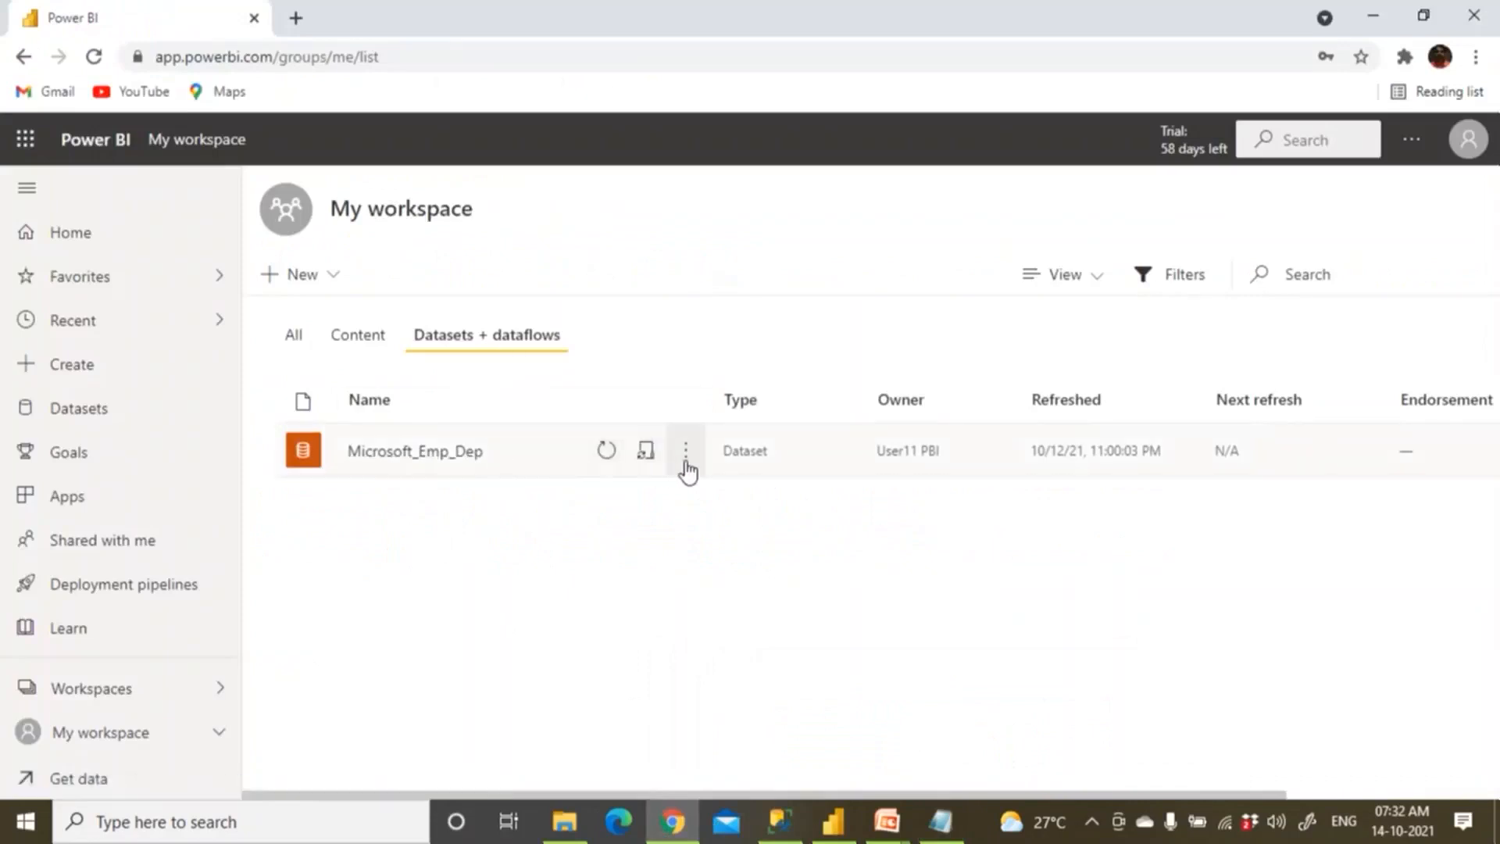
From Microsoft_Emp_Dep's settings, expand Gateway connection and open Kedar_GateWay's cluster settings.
click(686, 453)
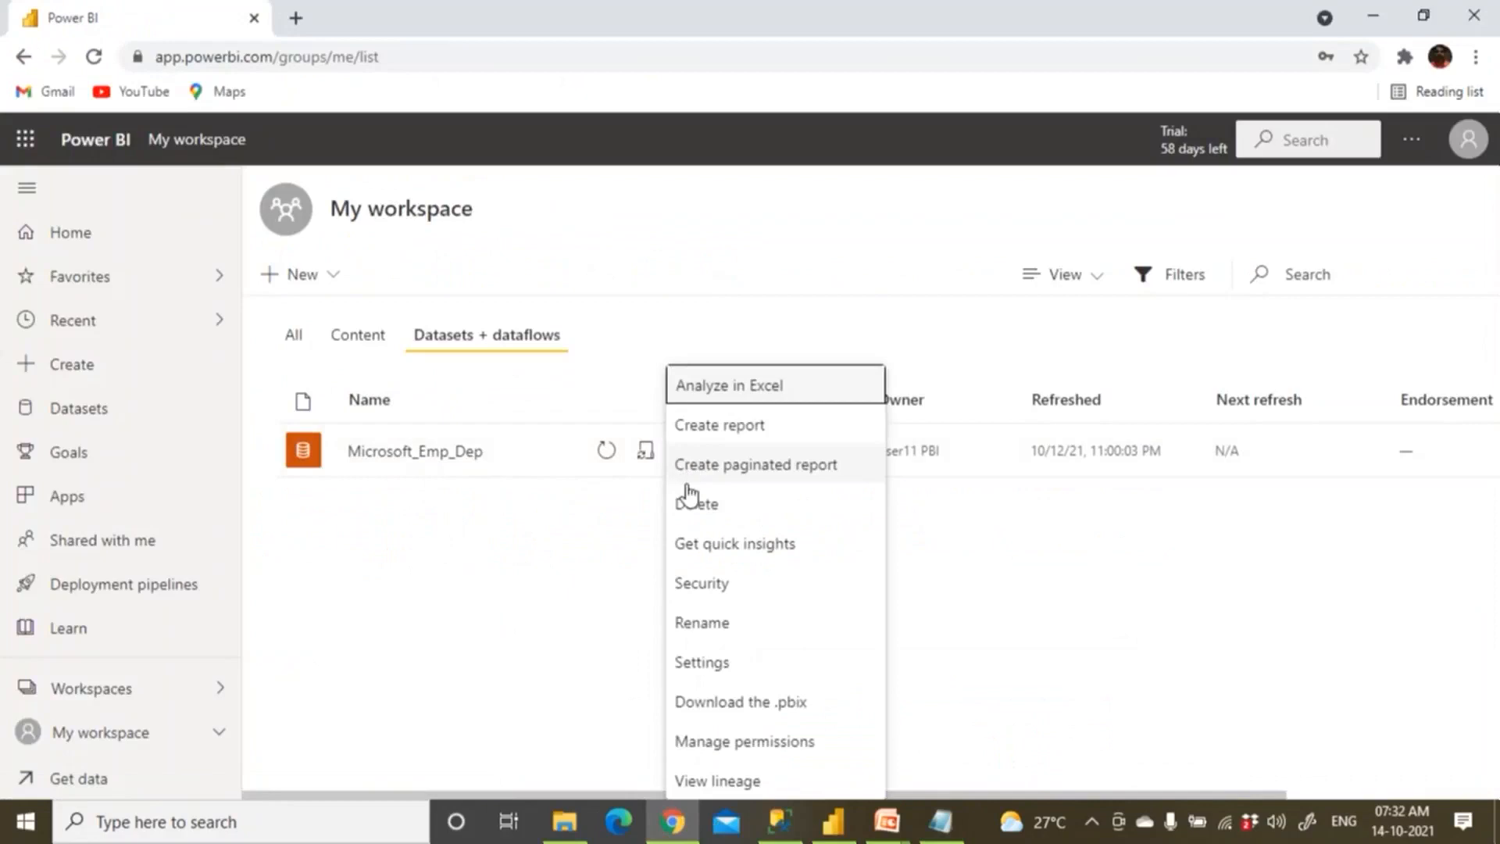
click(725, 667)
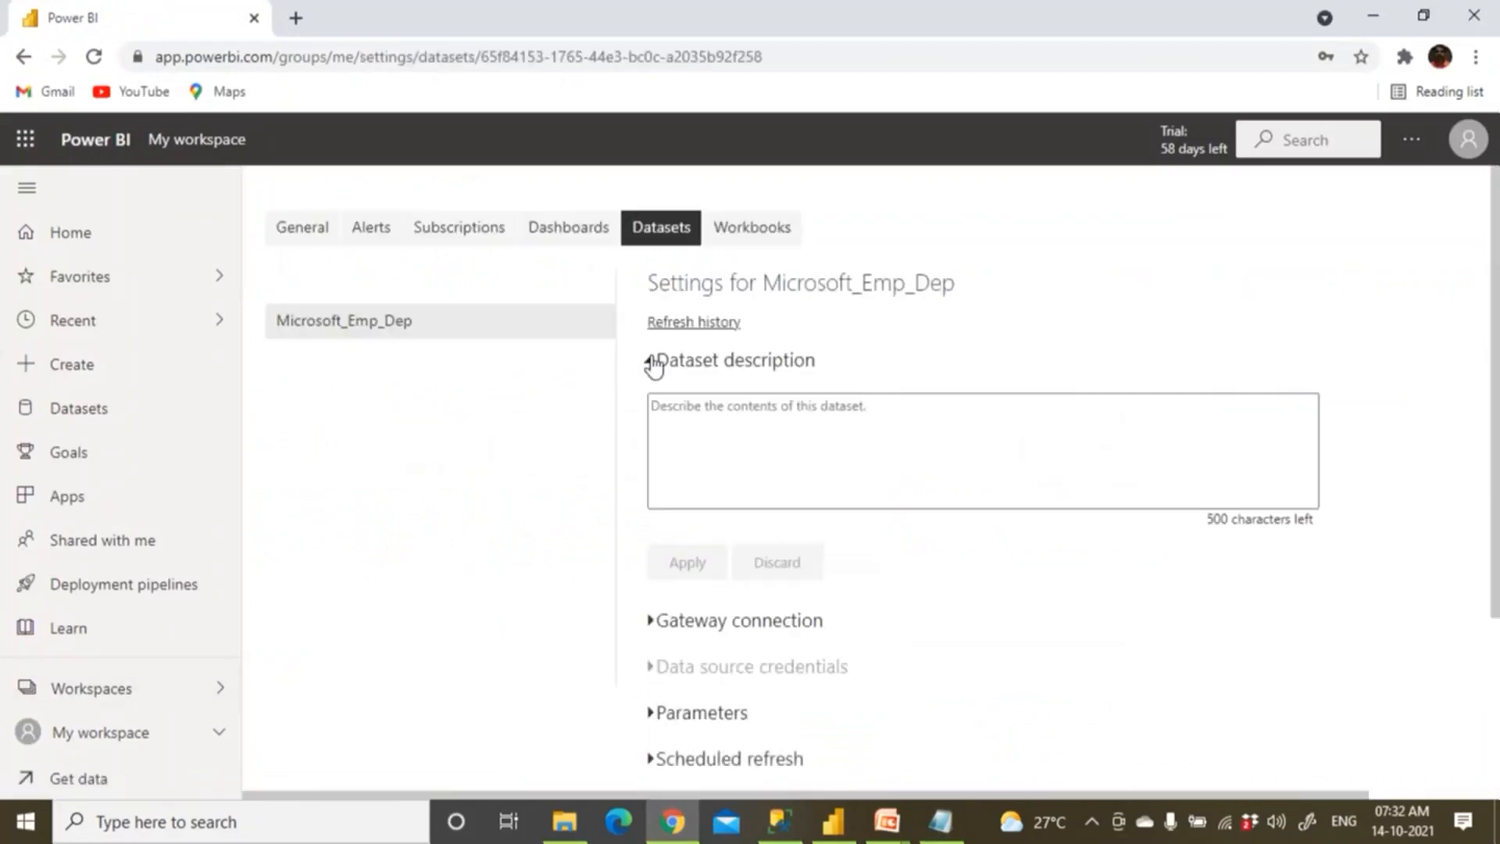
click(651, 361)
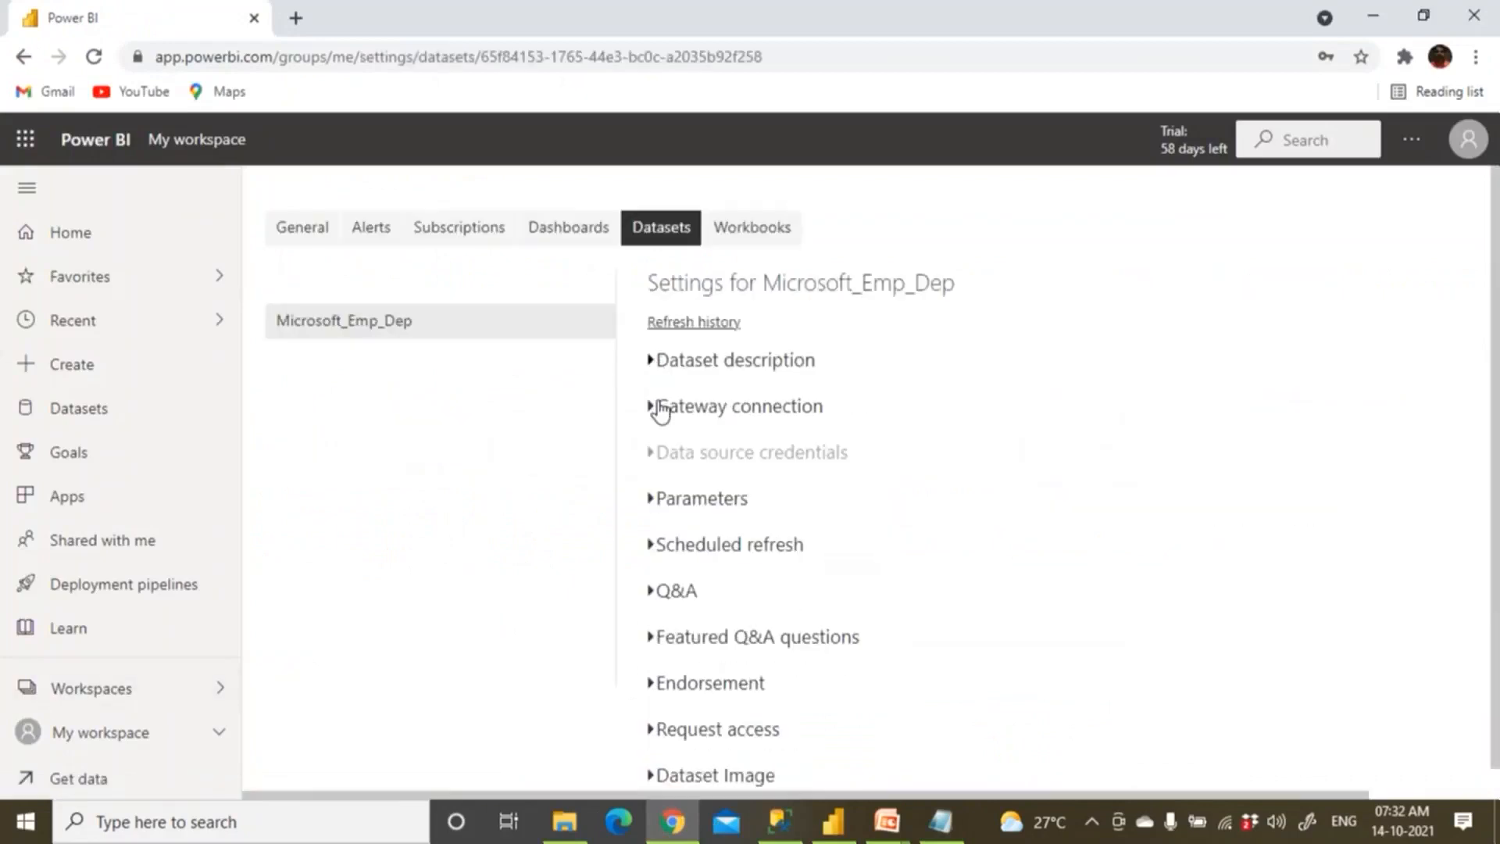
click(713, 414)
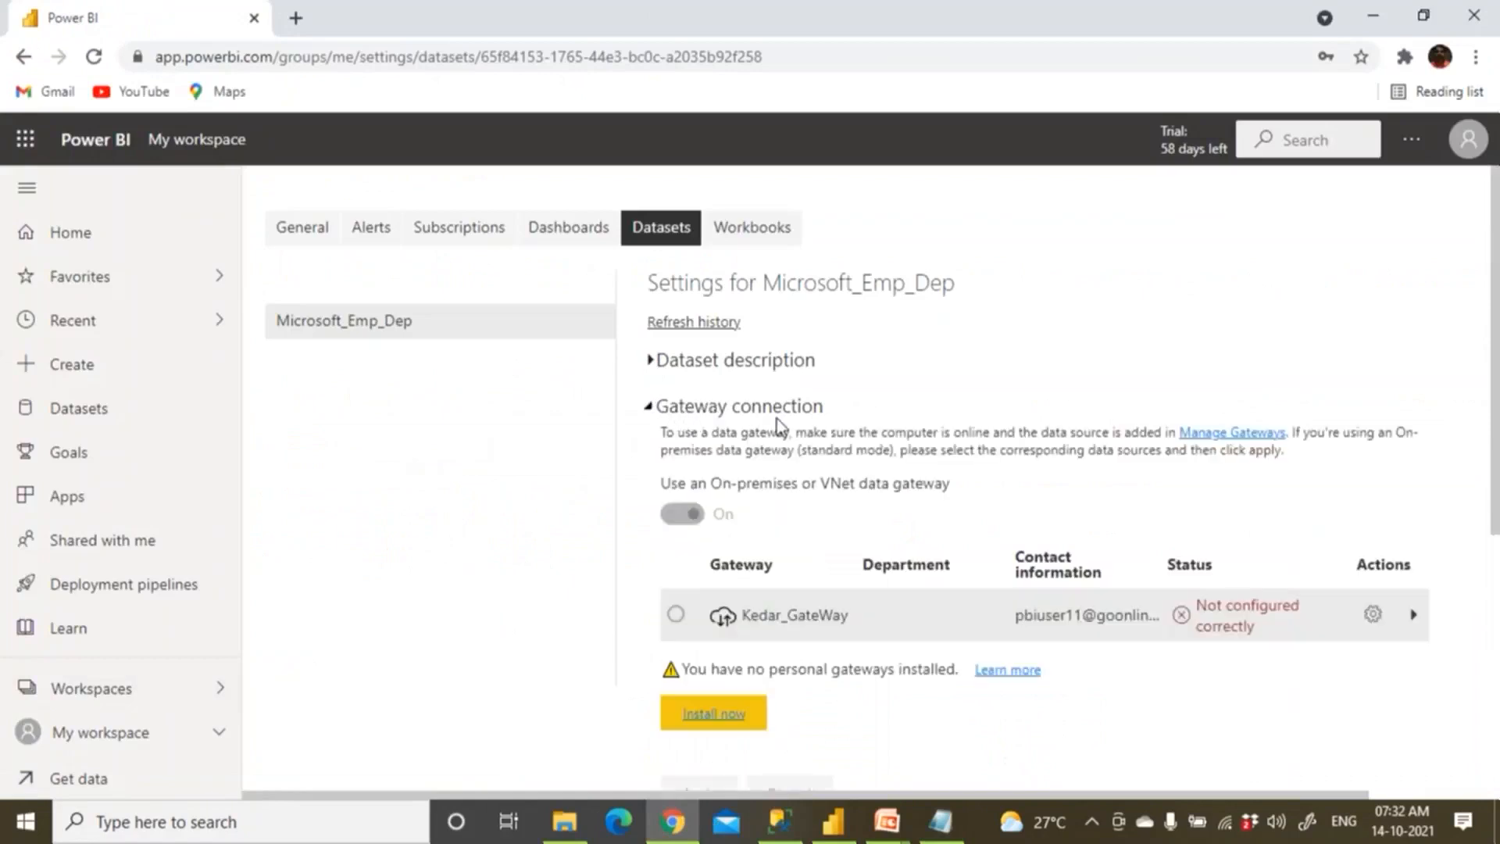
click(1373, 617)
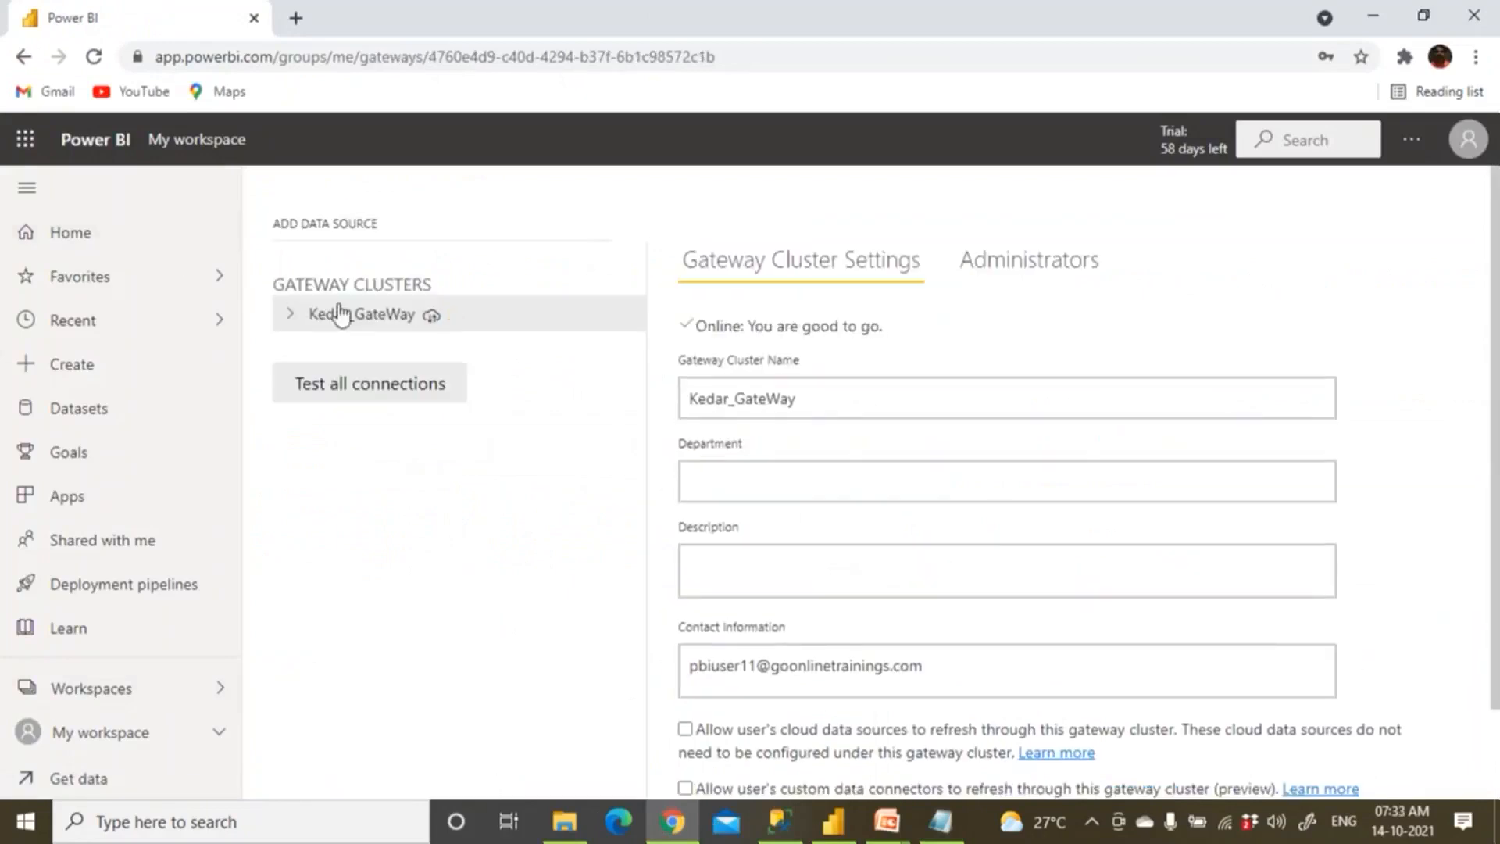
Check Excel_ProdSales_Source under Kedar_GateWay shows Connection Successful, then return to My workspace.
click(290, 316)
click(358, 352)
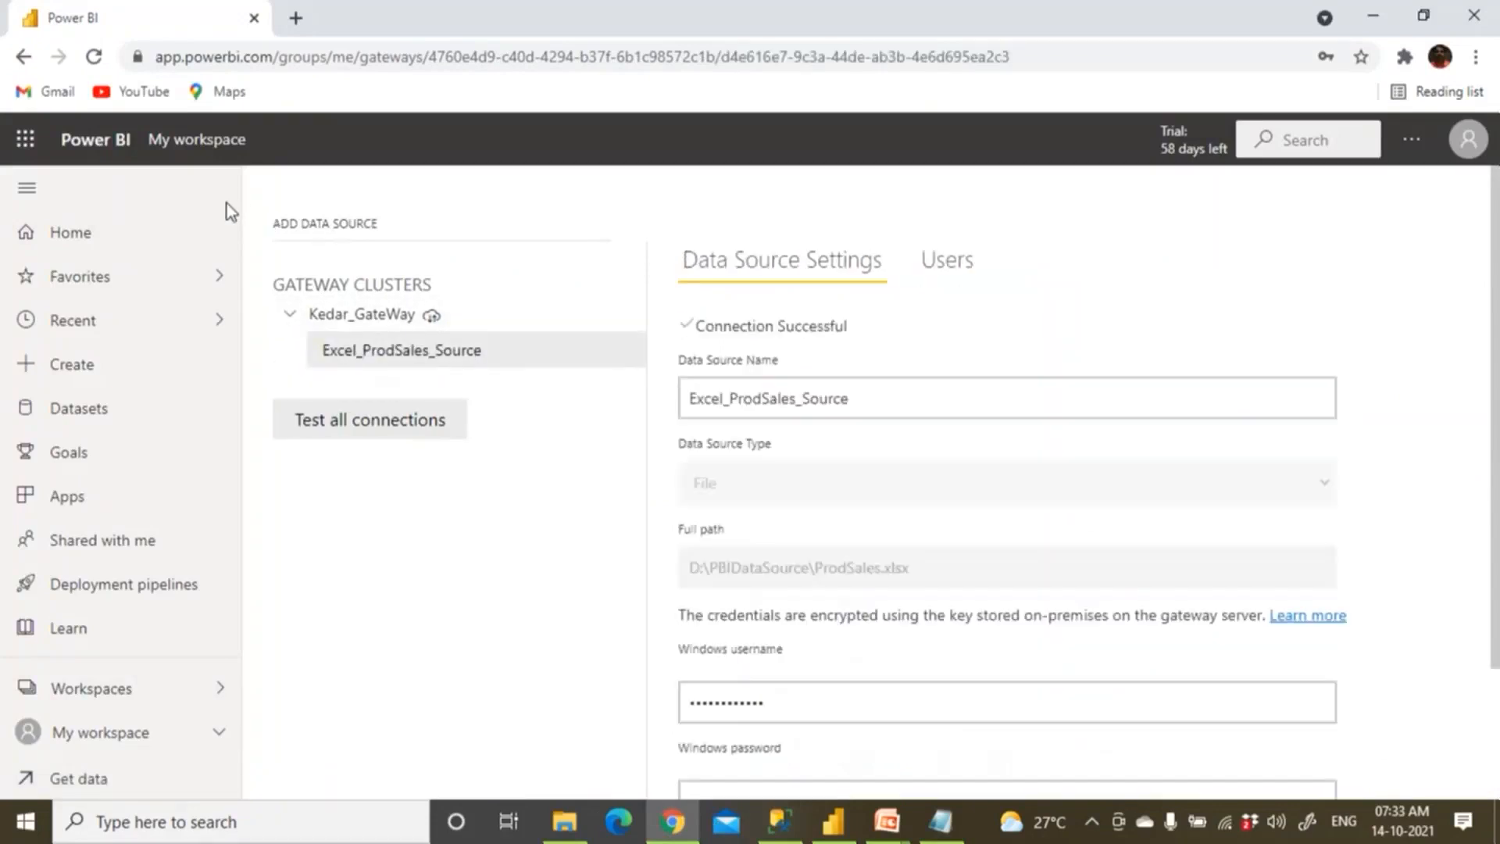
scroll(410, 373, down, 2)
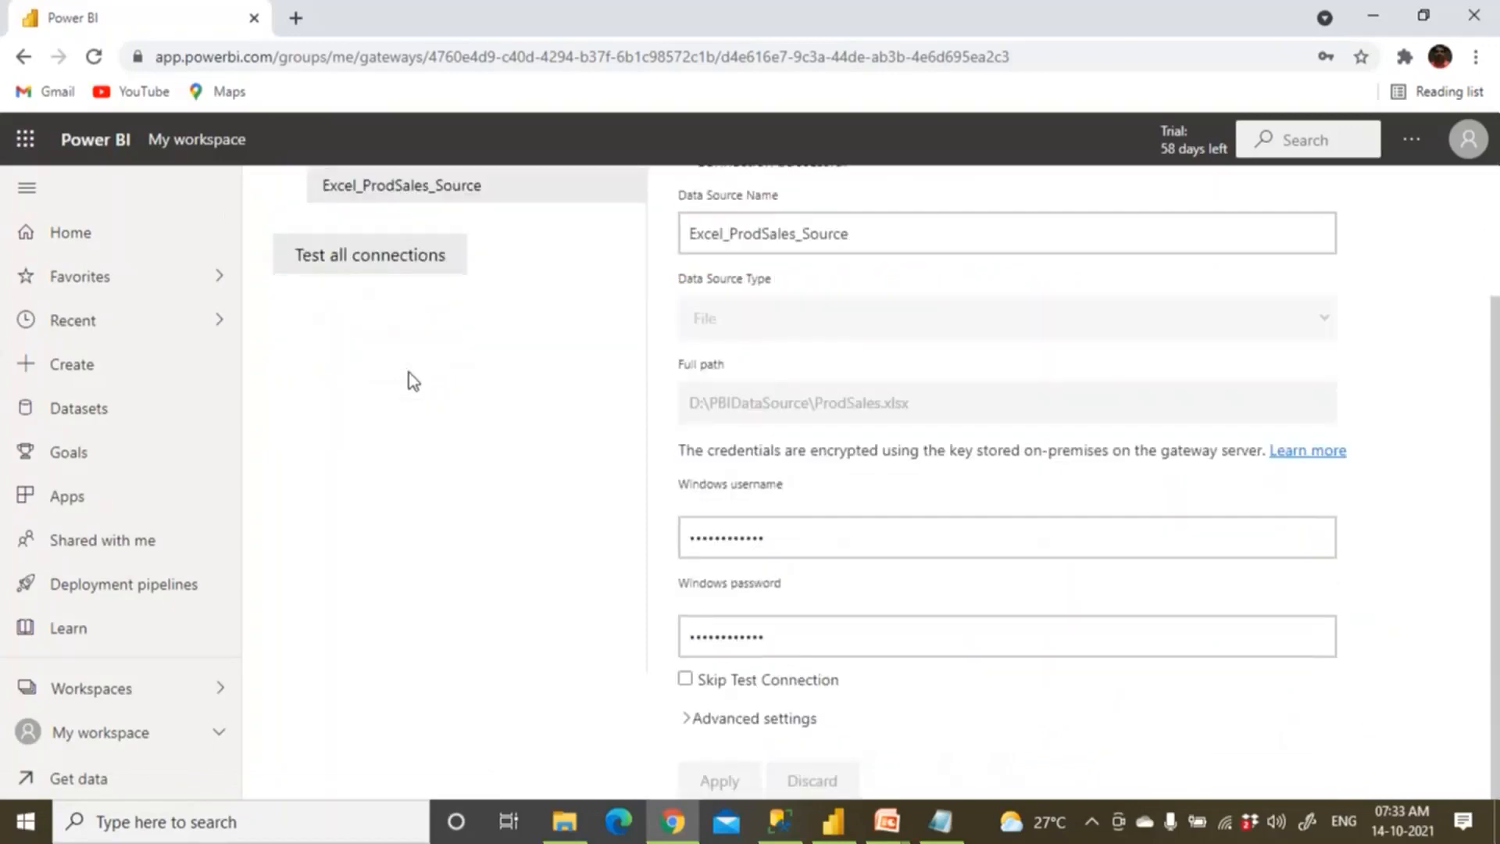
scroll(632, 436, up, 3)
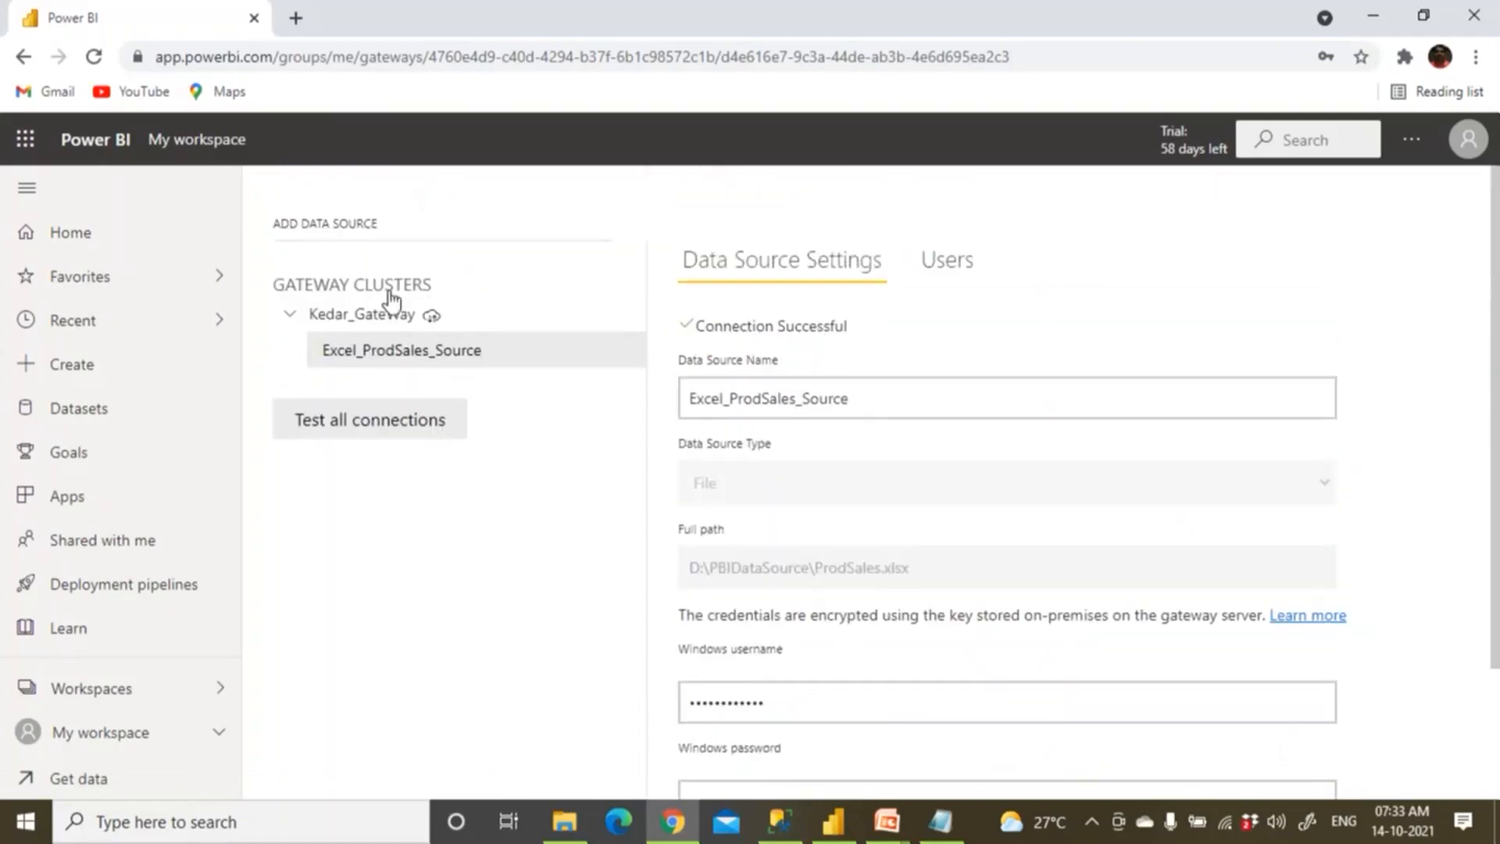
click(190, 147)
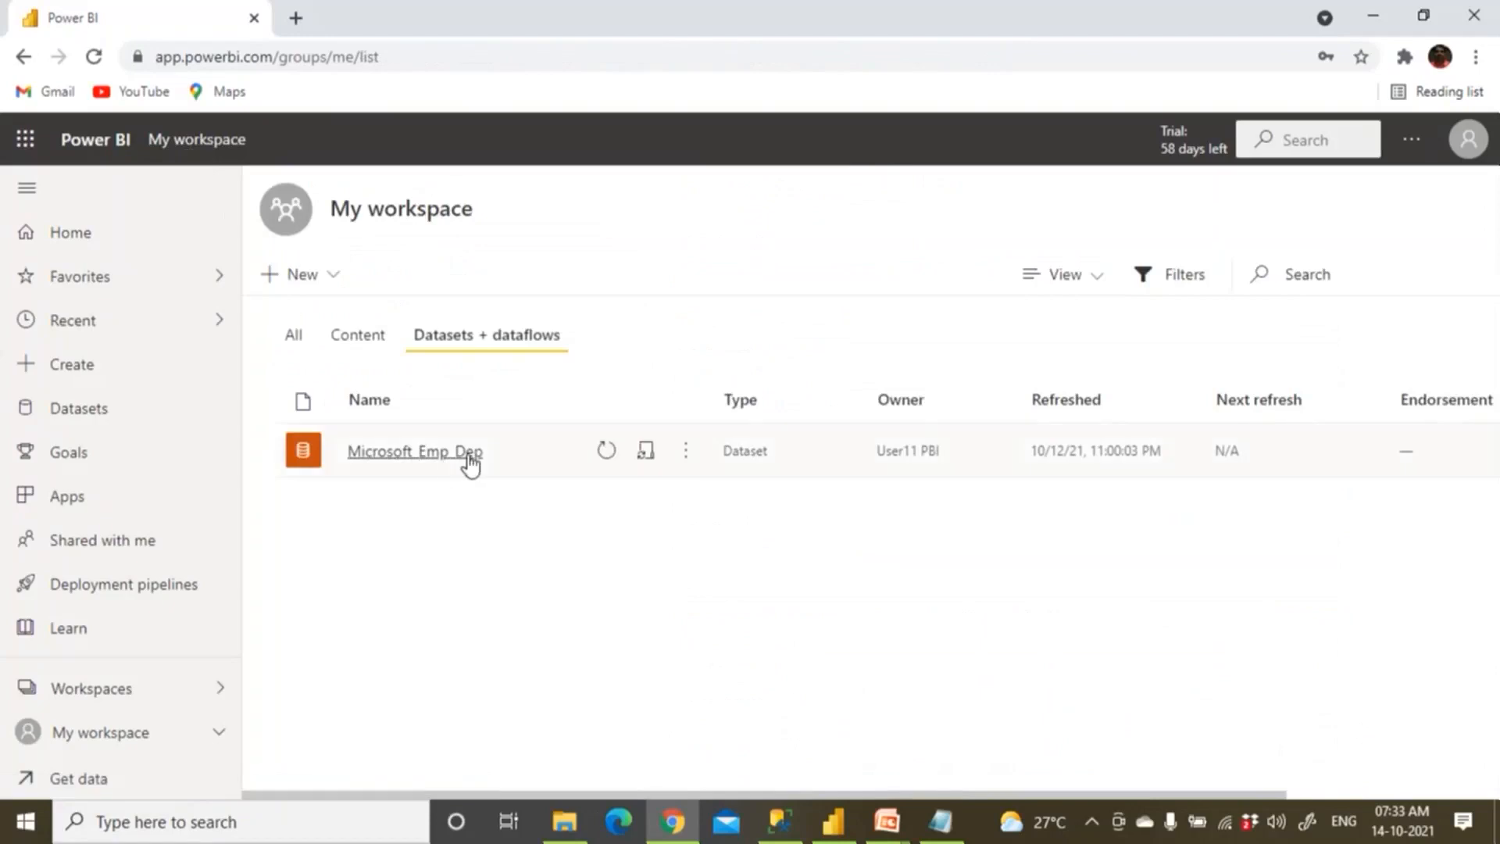
From Microsoft_Emp_Dep's gateway connection, add its Employee.xlsx source to Kedar_GateWay.
click(691, 457)
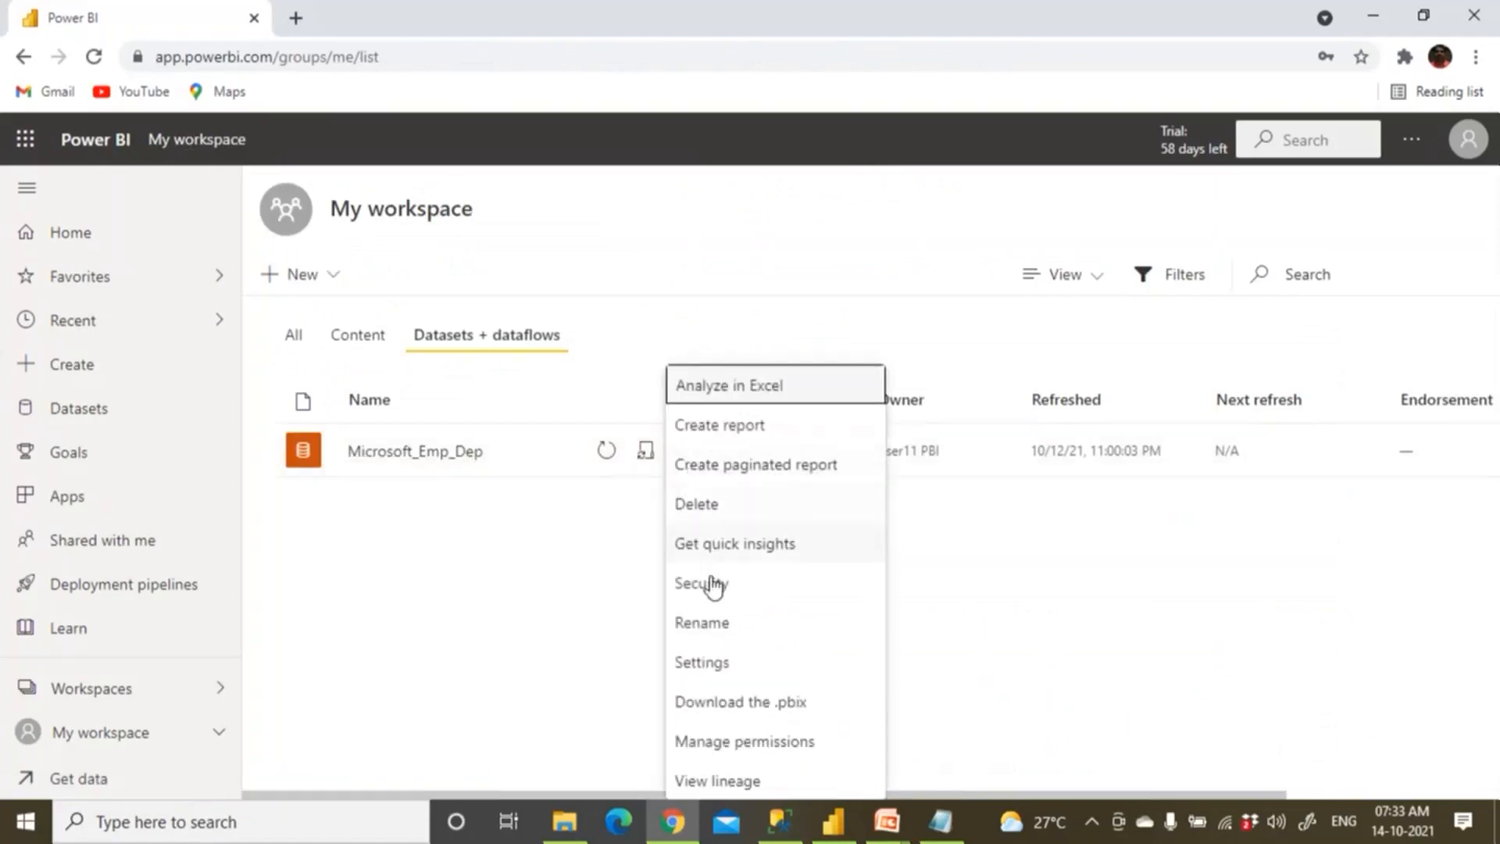
click(720, 666)
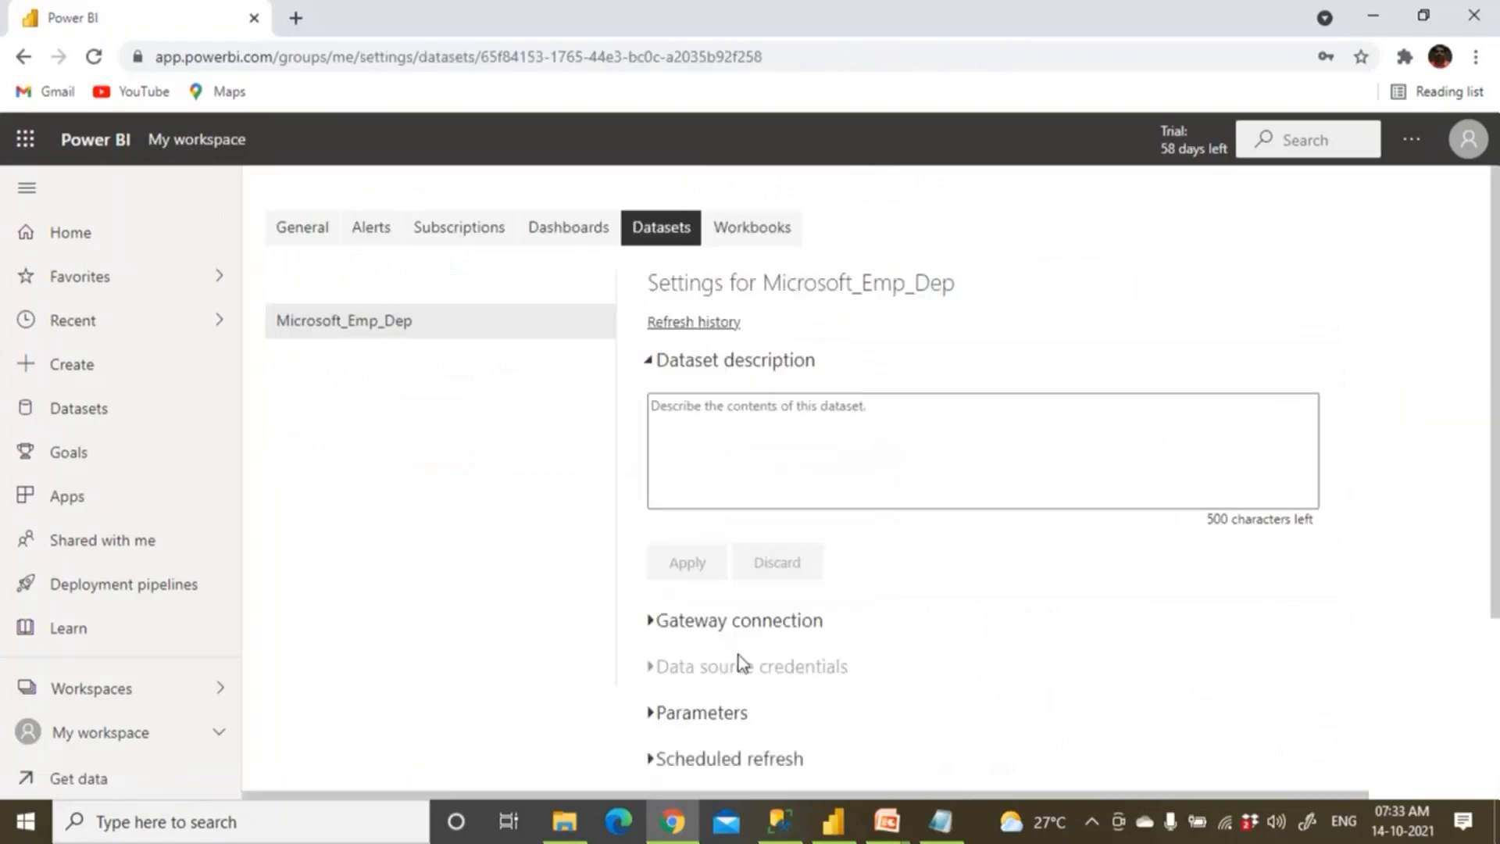
scroll(748, 650, down, 1)
click(655, 512)
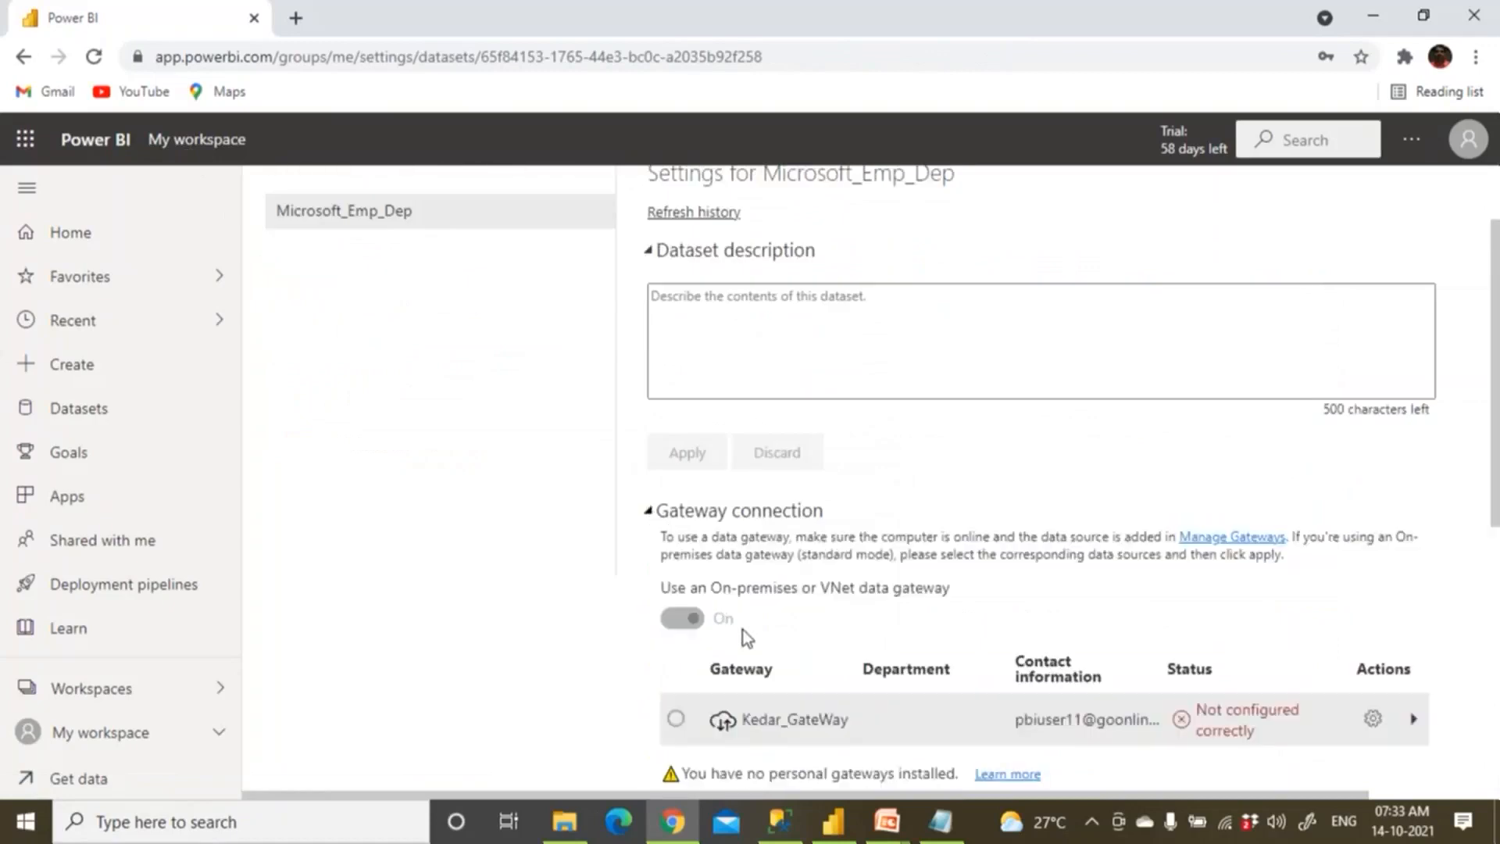
scroll(744, 637, down, 2)
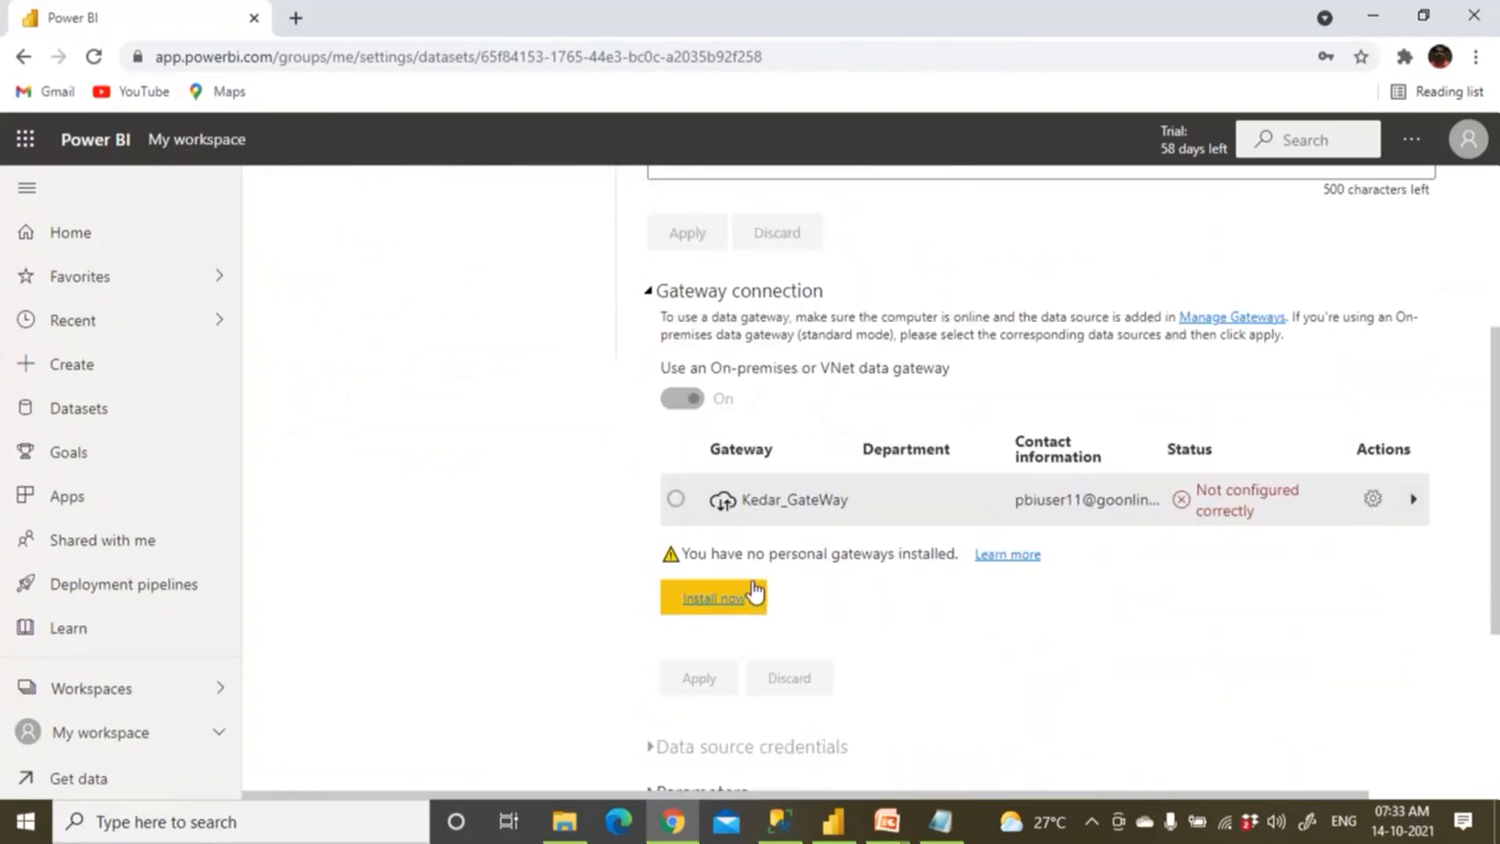
click(1413, 502)
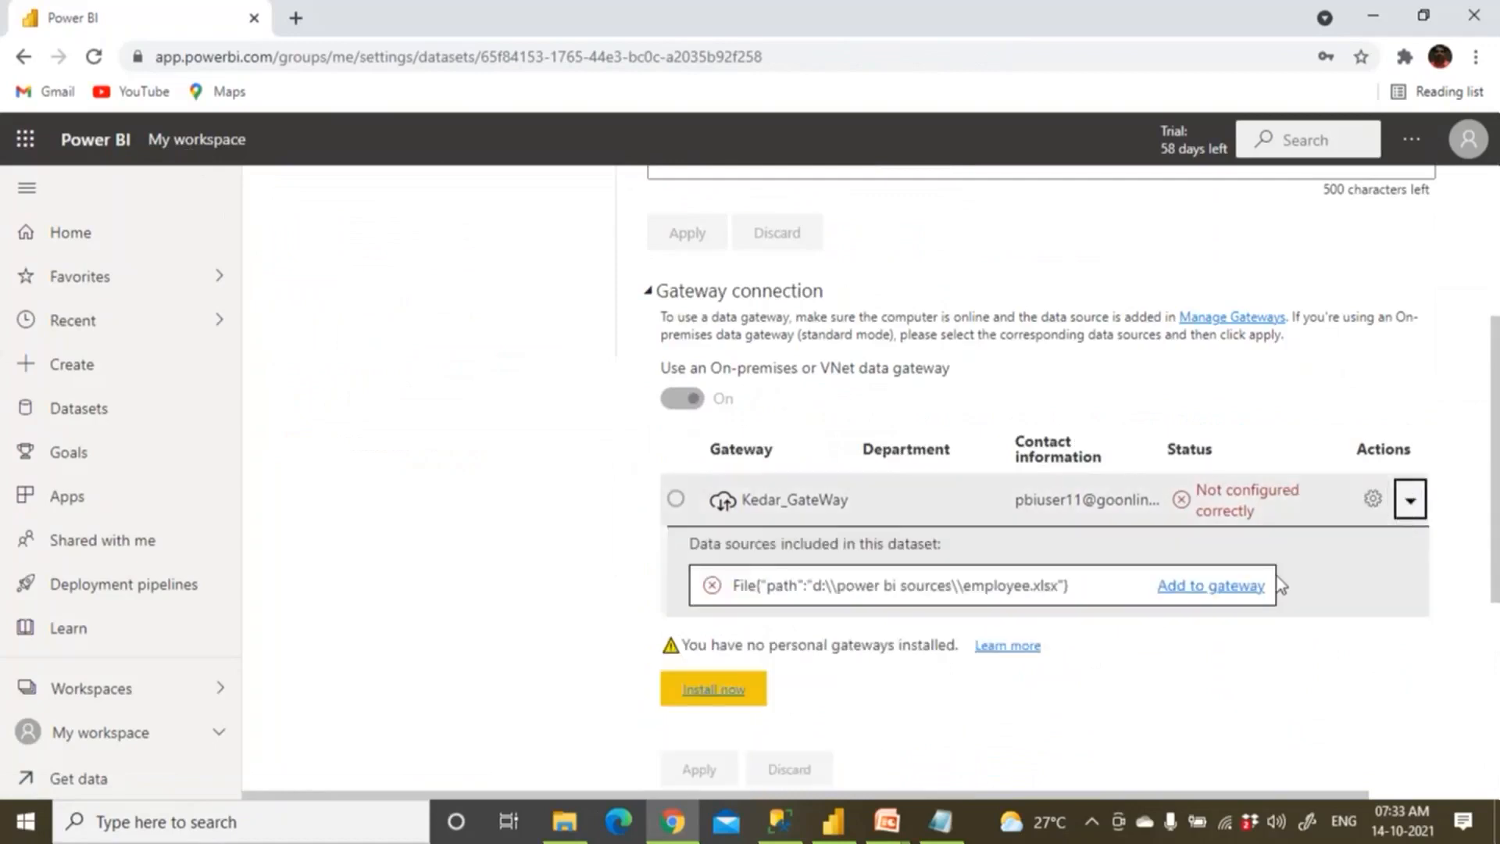
click(1200, 591)
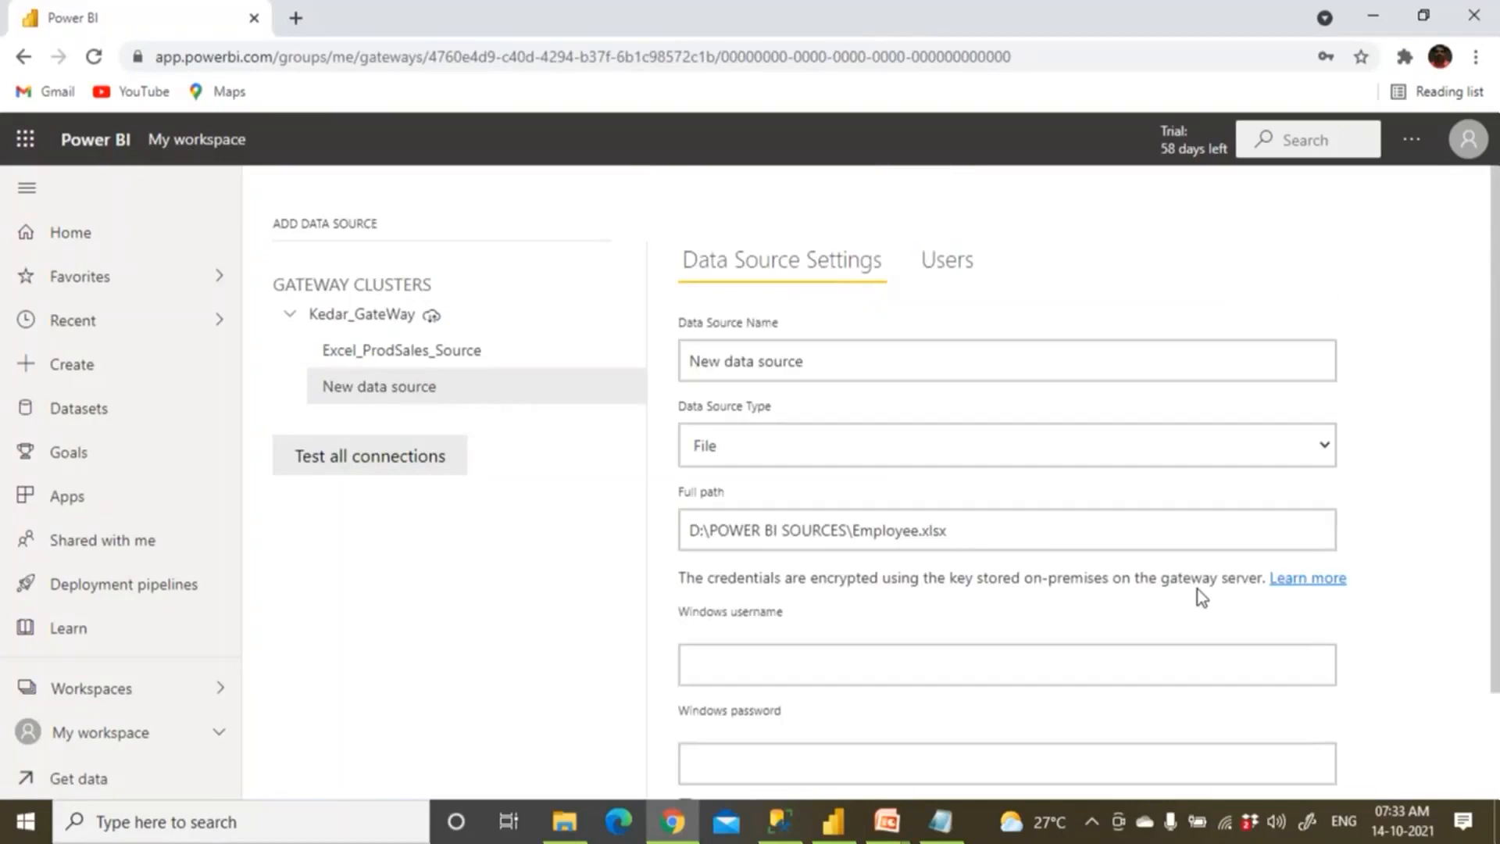
Stay on the new data source form and name the source Excel_Prod.
scroll(1198, 589, down, 2)
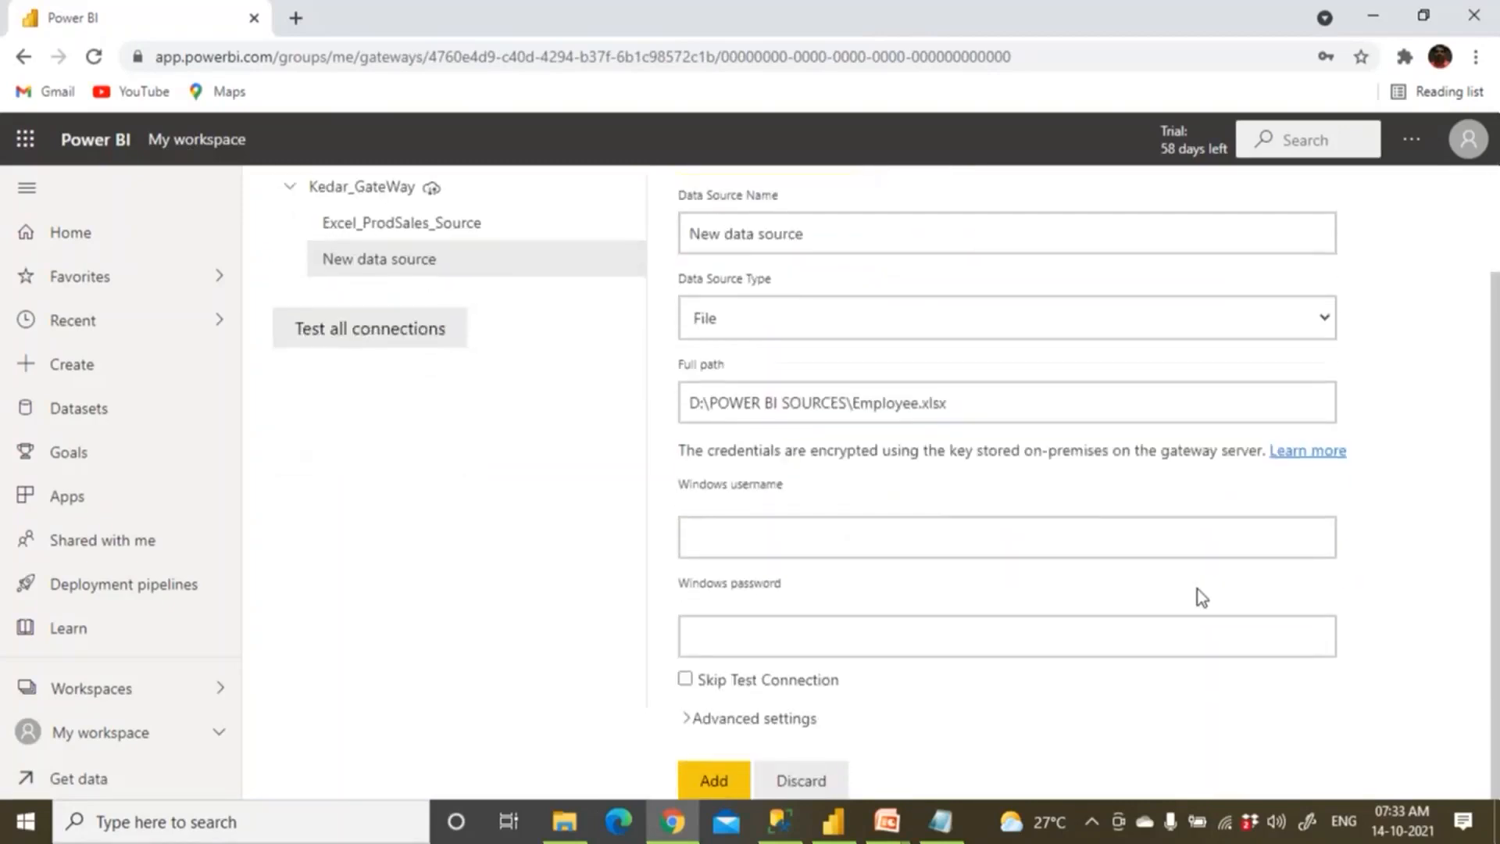
scroll(1198, 589, up, 2)
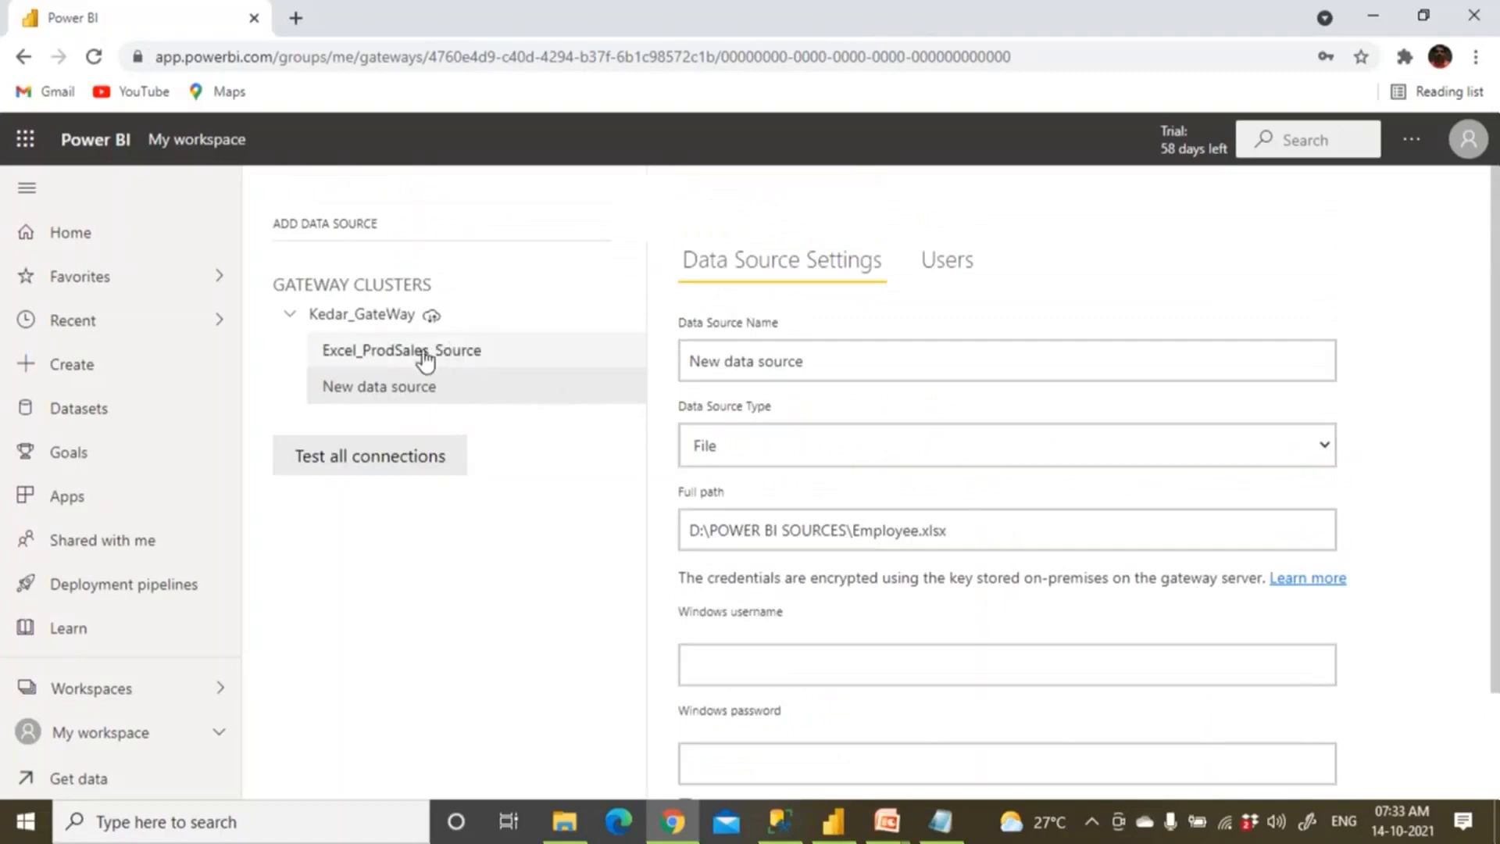
click(425, 356)
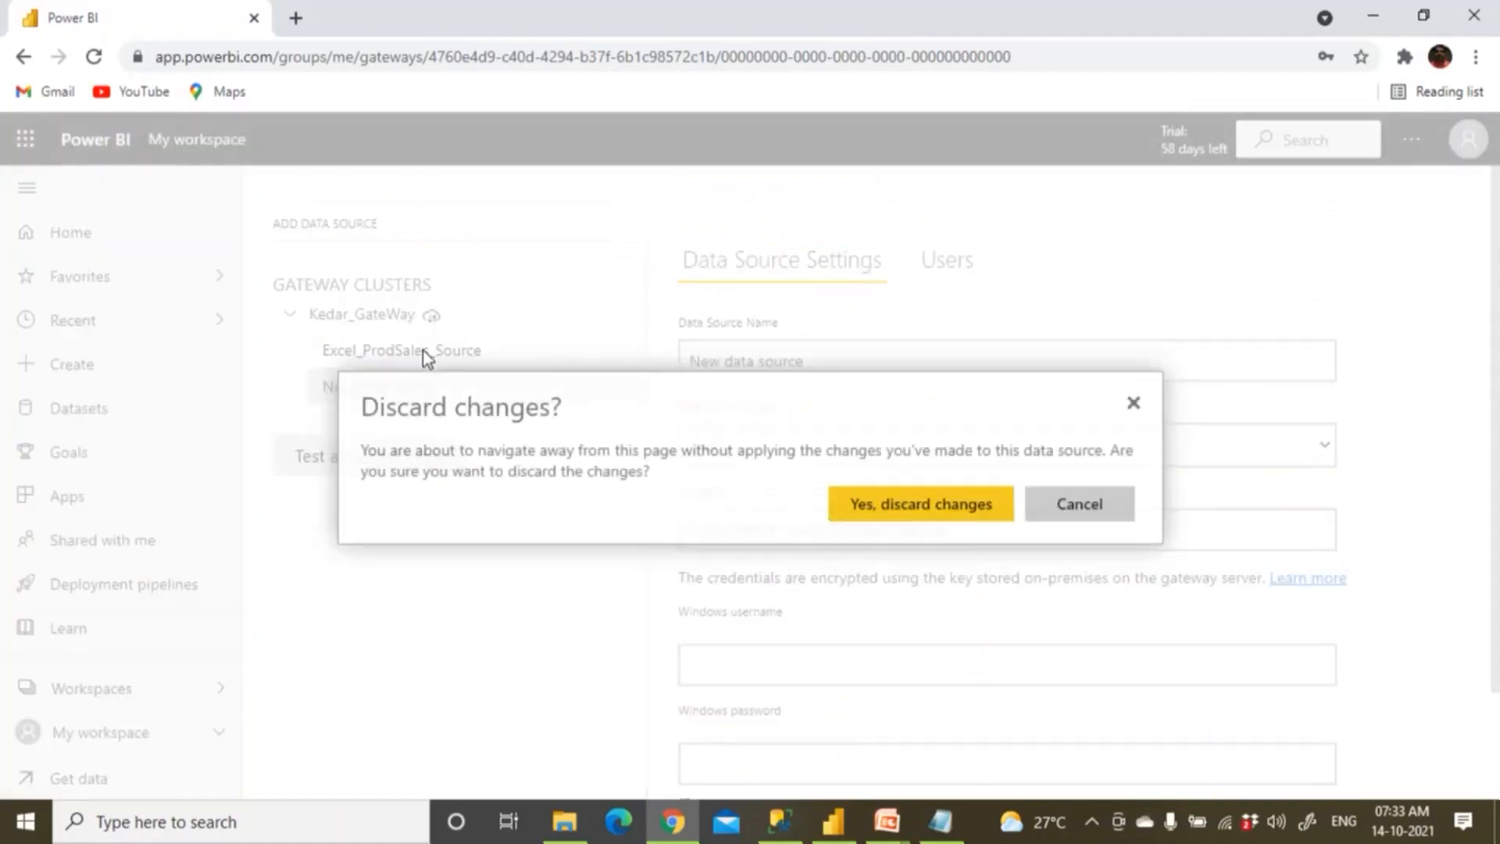
click(1079, 512)
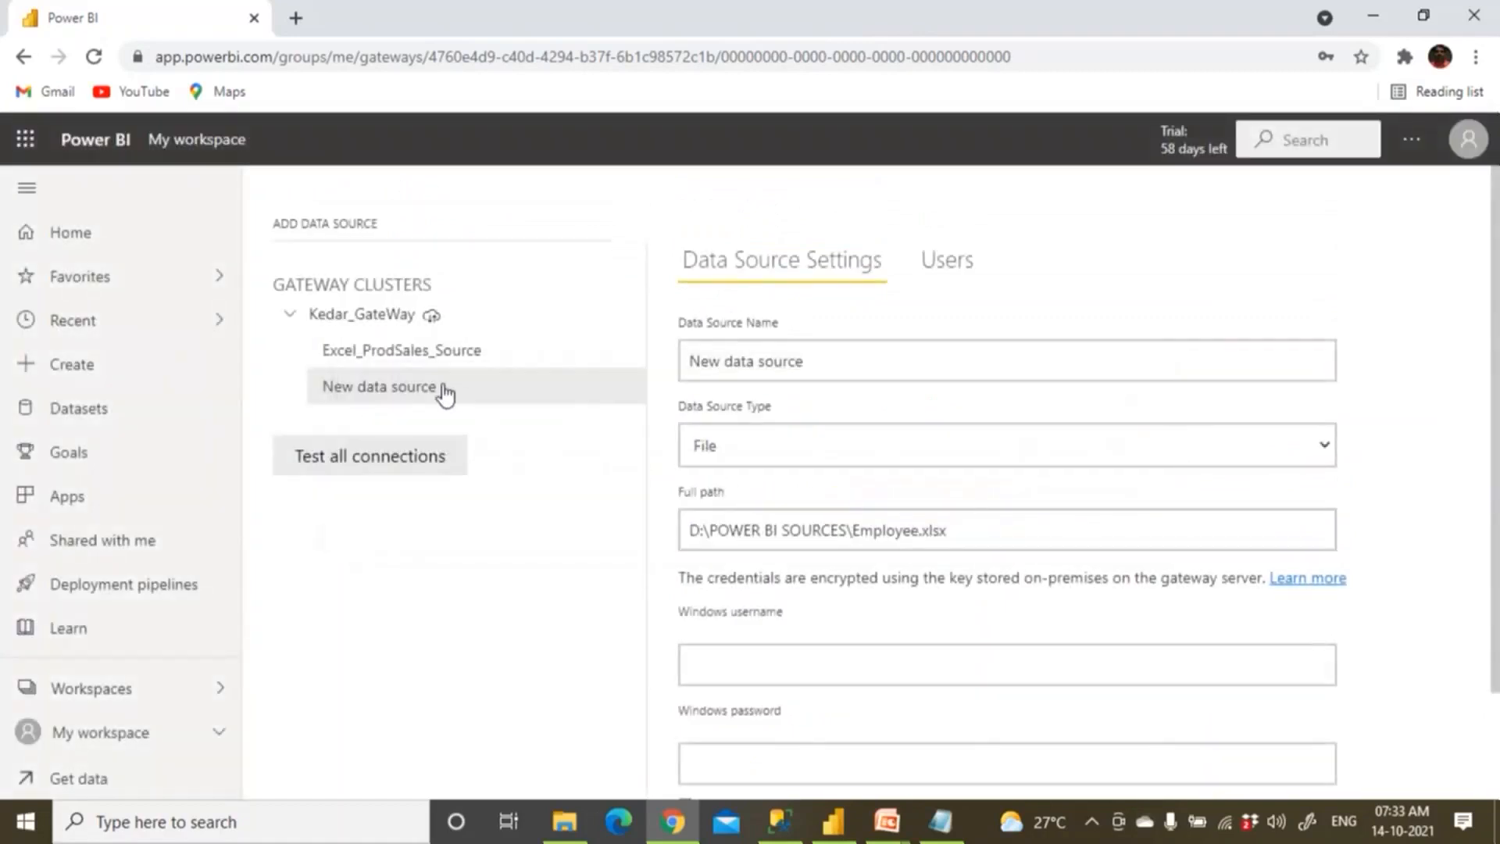
click(462, 358)
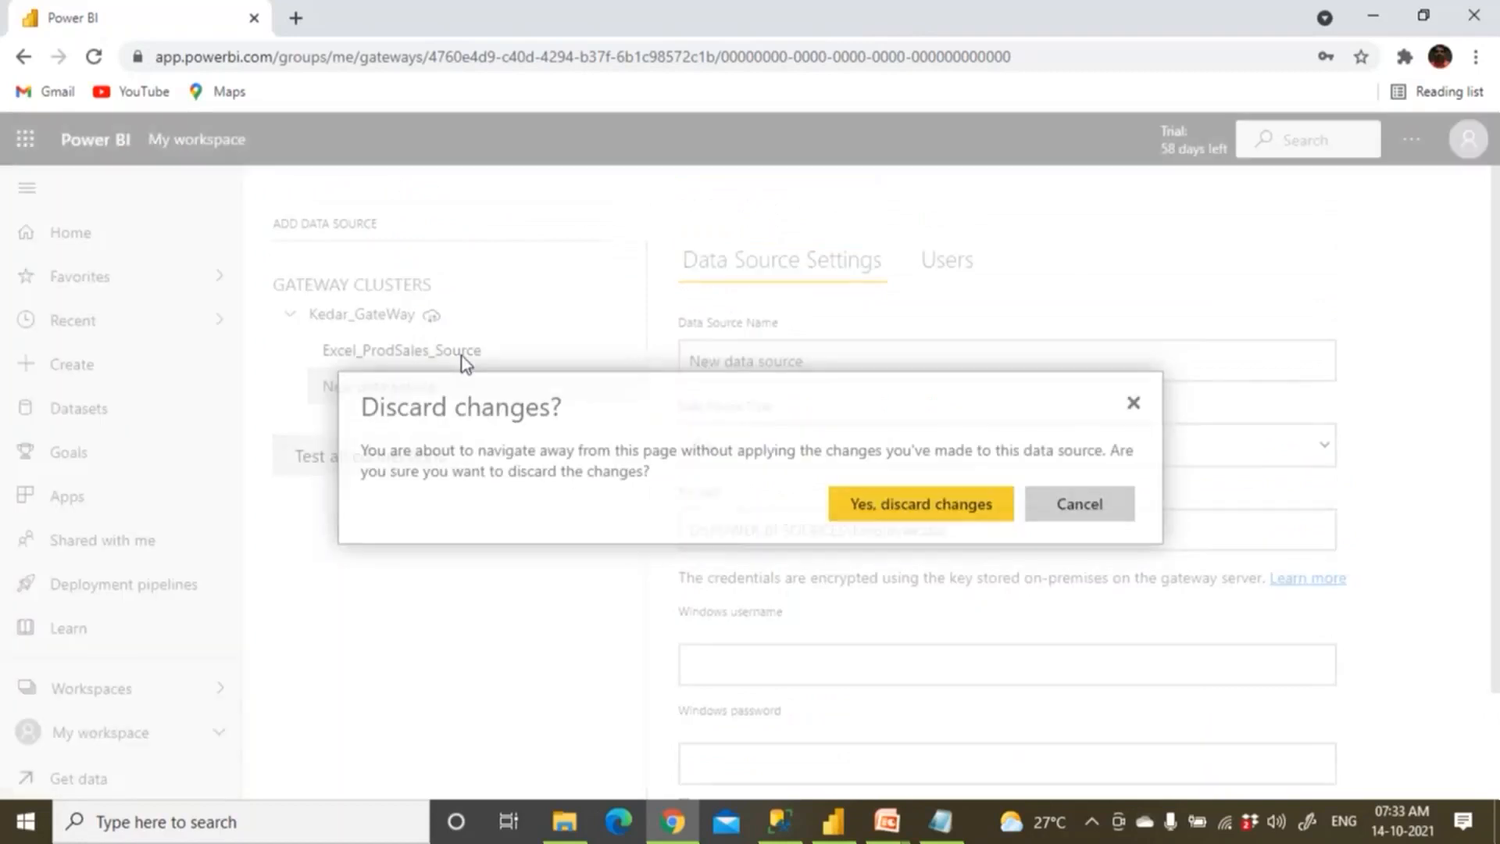
click(1063, 516)
drag(826, 352, 688, 354)
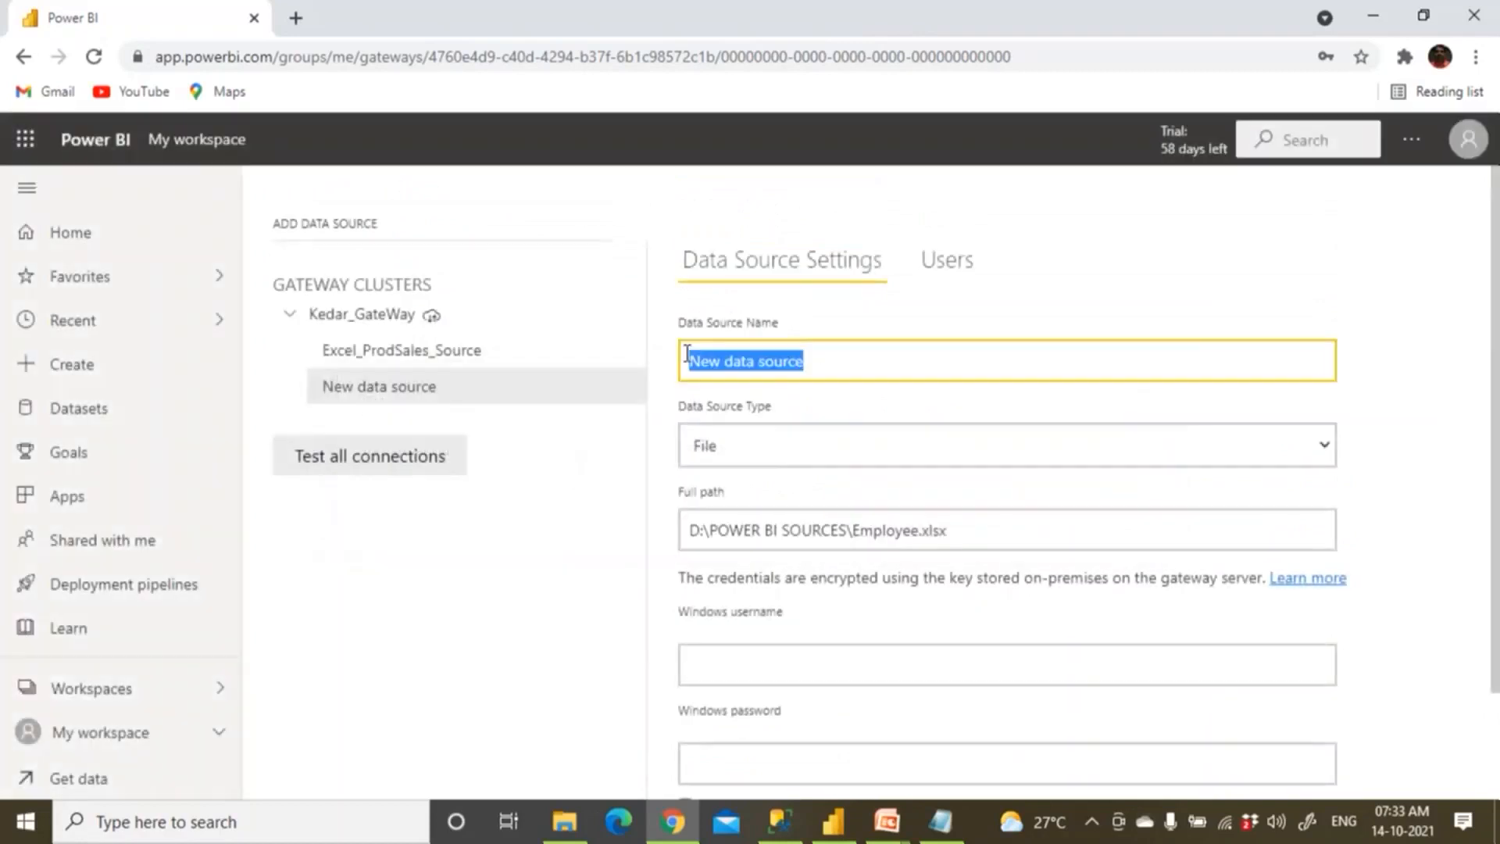
text(Excel_PRo)
key(BackSpace)
key(BackSpace)
text(rod)
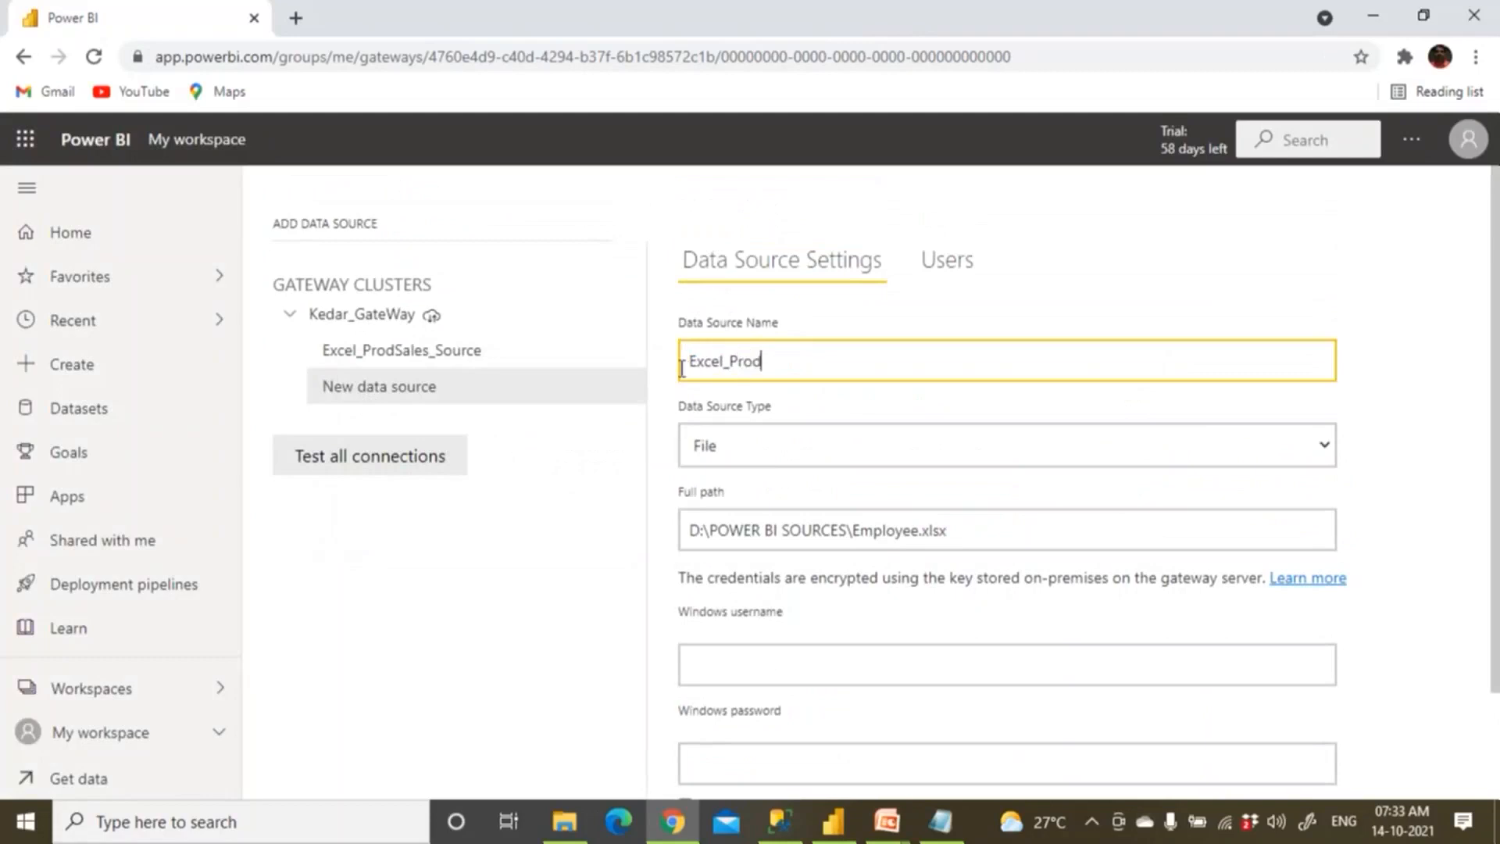
Enter the Windows username and password for the Excel_Prod source.
click(707, 677)
text(Kedar\bhaskar)
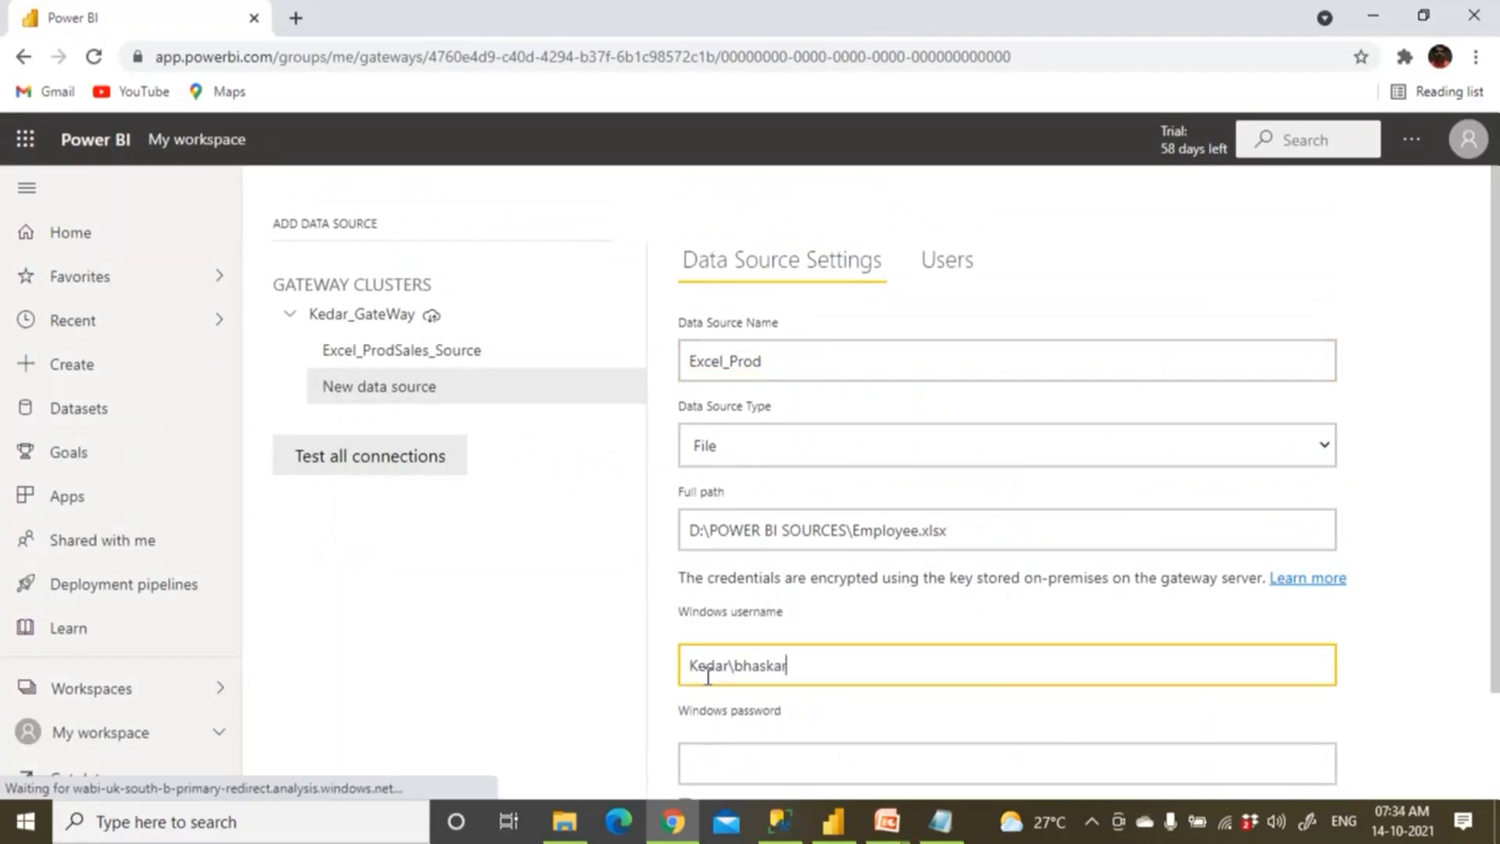
scroll(707, 670, down, 1)
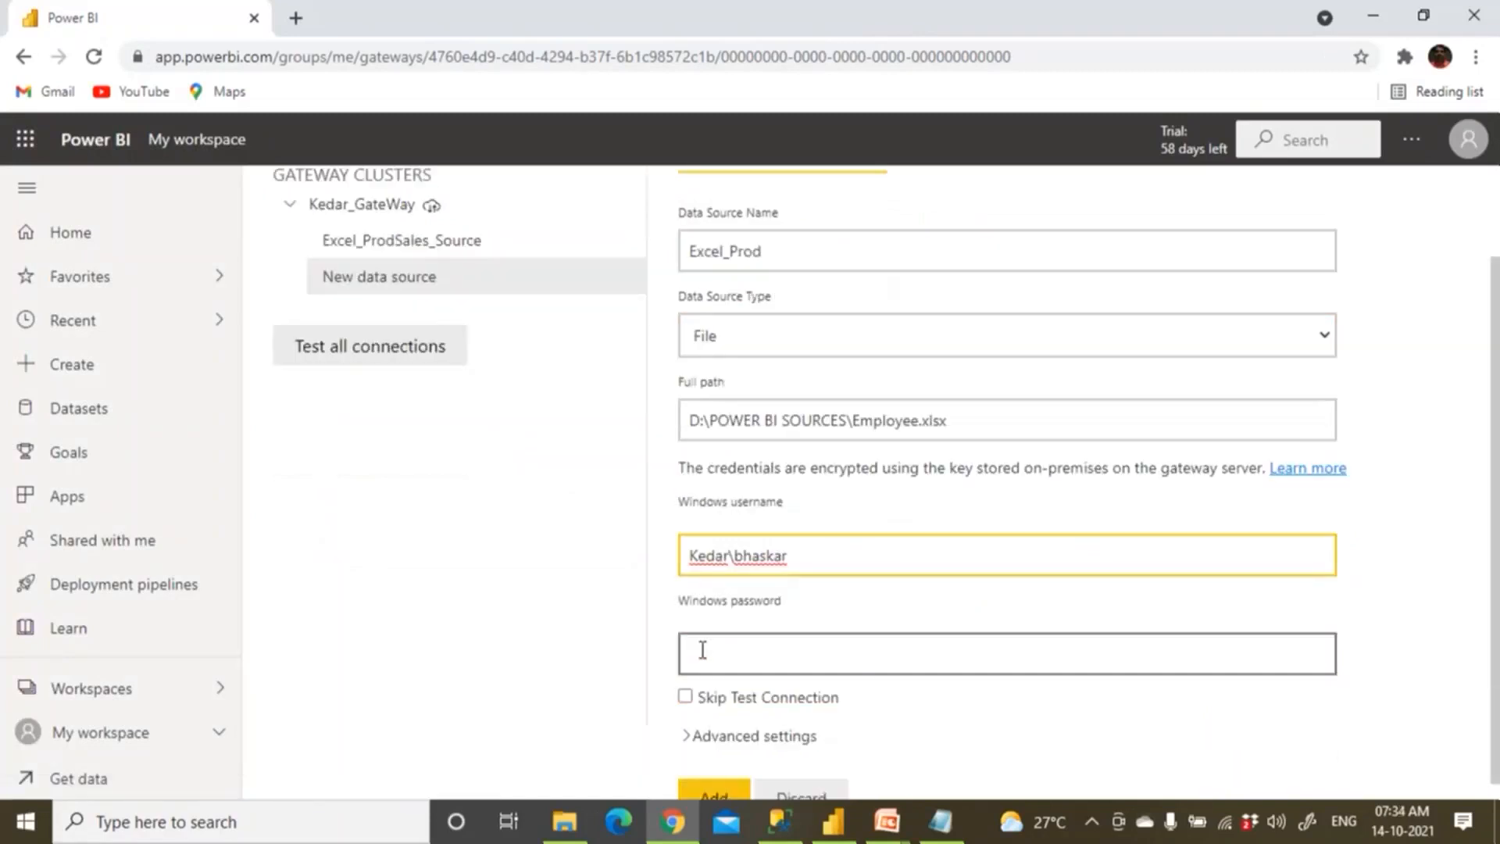
triple_click(714, 552)
text(K)
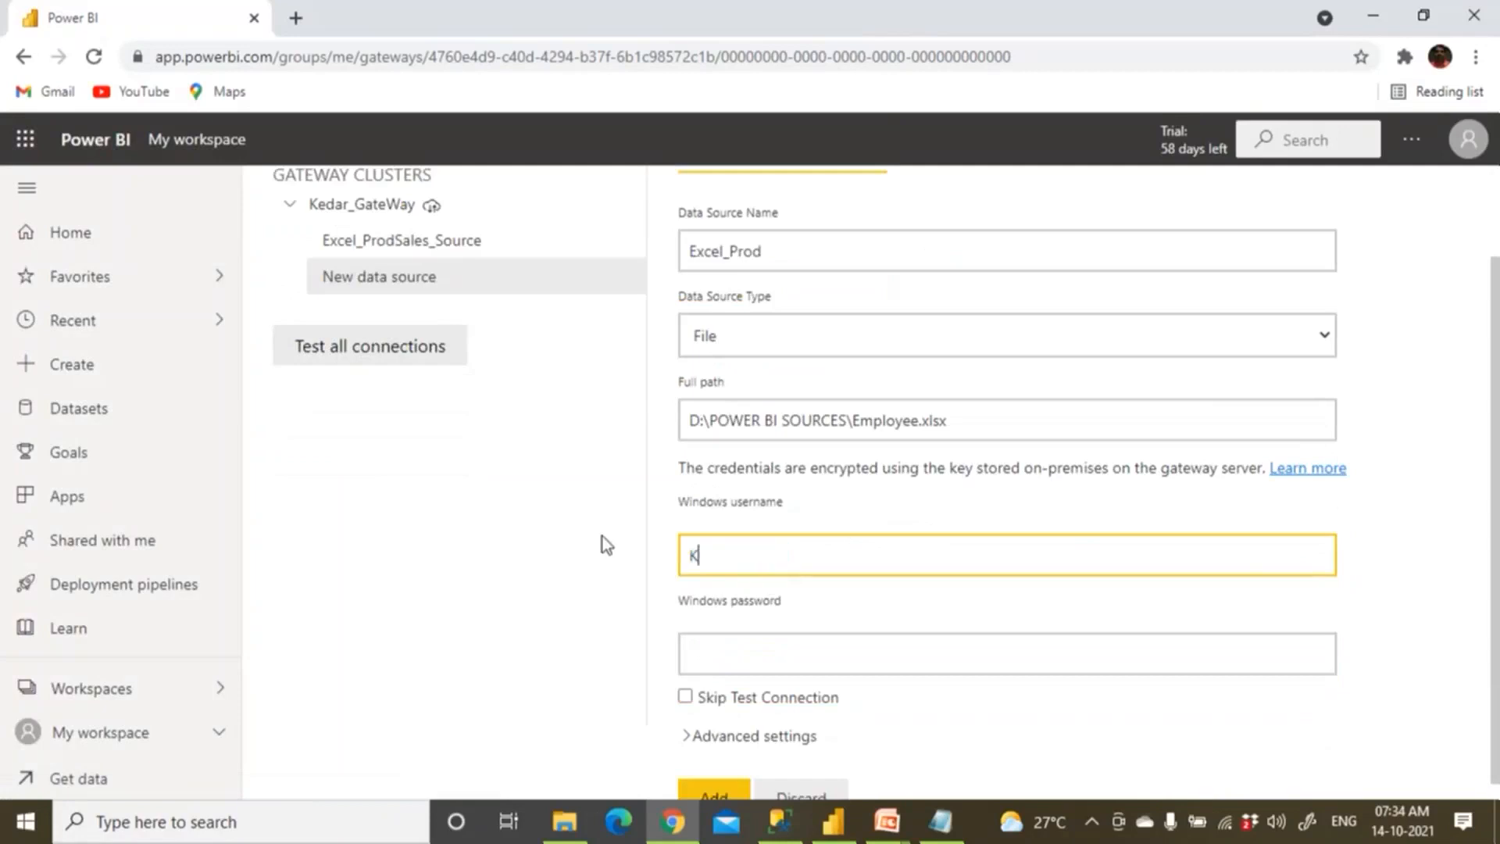
text(EDAR\Bhaskar)
click(715, 655)
text(******)
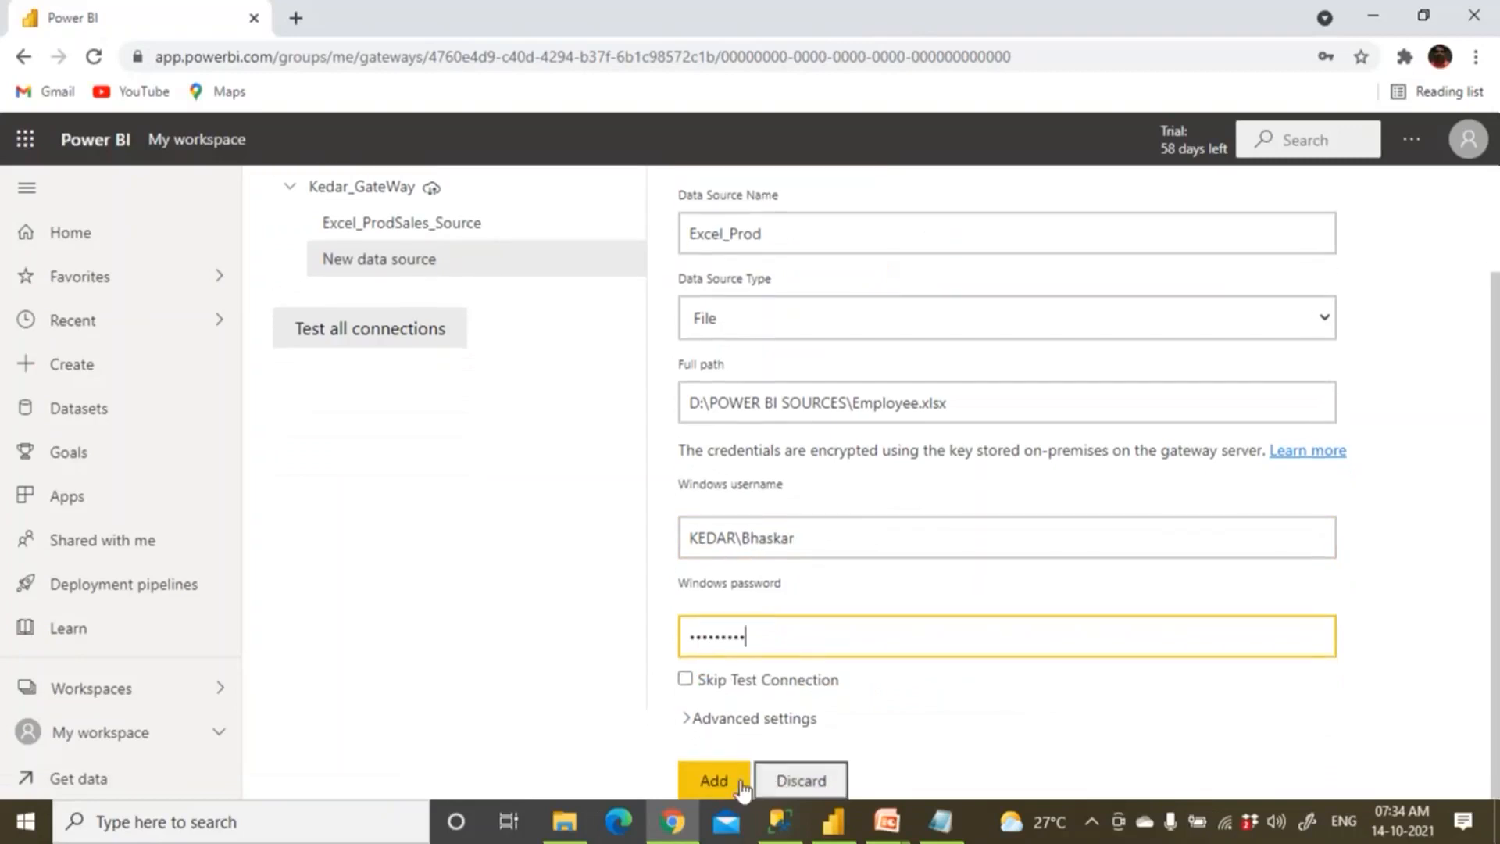
Save Excel_Prod to the gateway with Skip Test Connection ticked after the connection error.
click(733, 784)
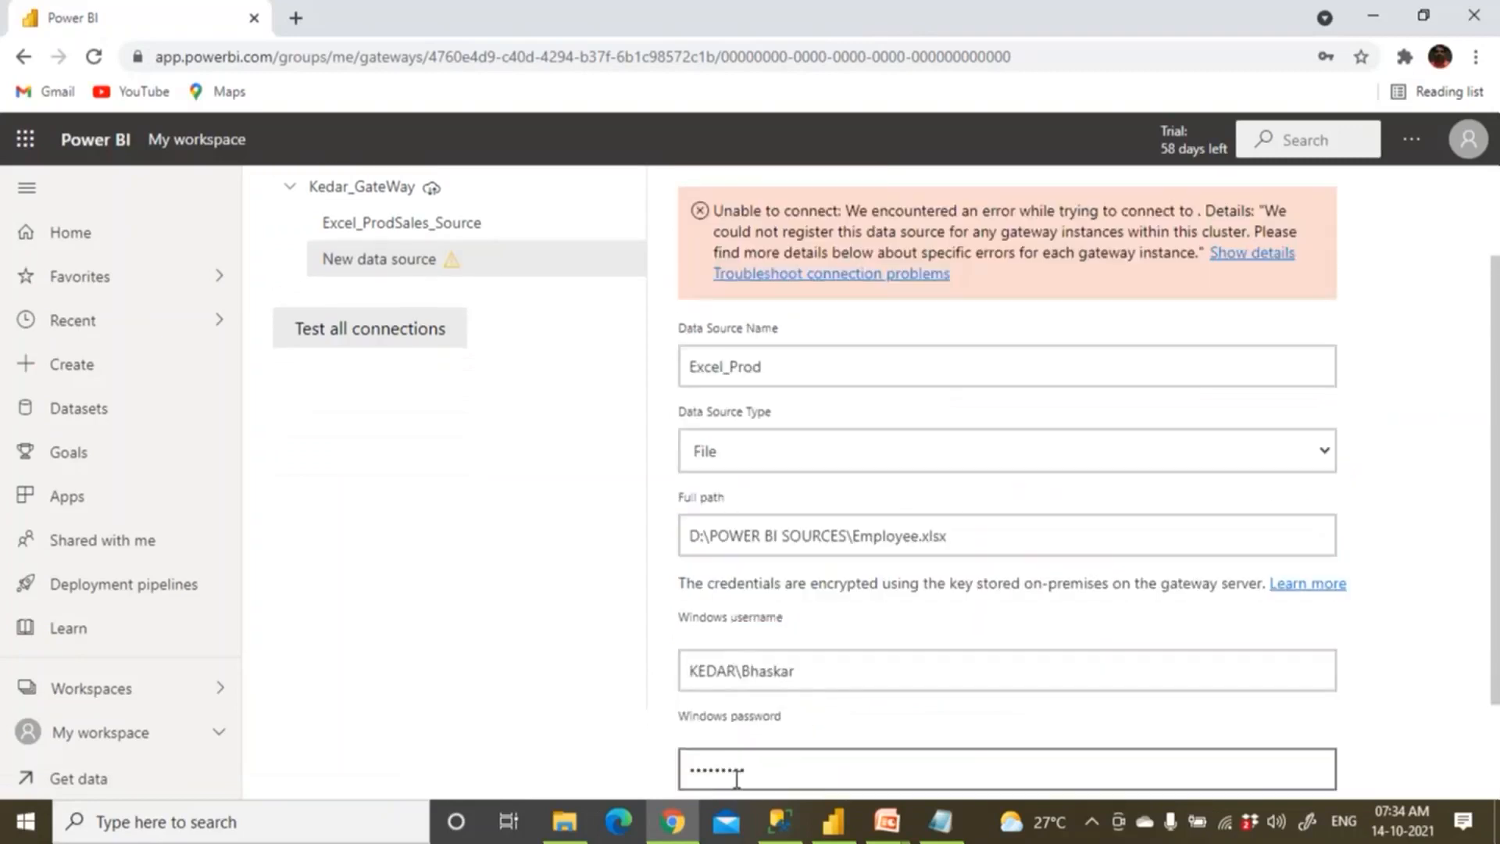
scroll(737, 779, up, 2)
scroll(735, 778, down, 4)
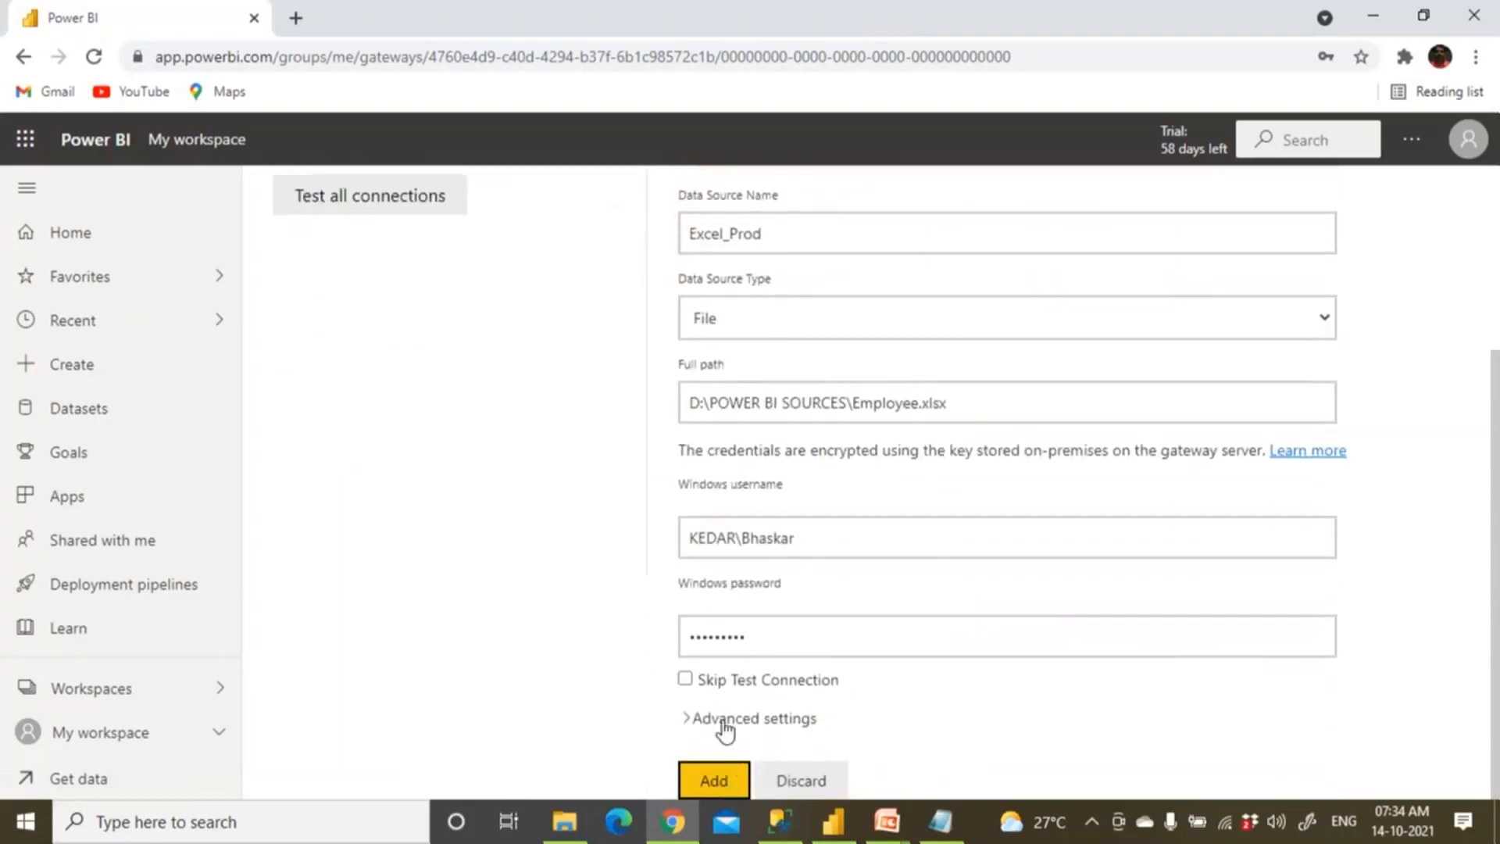
click(686, 679)
click(716, 765)
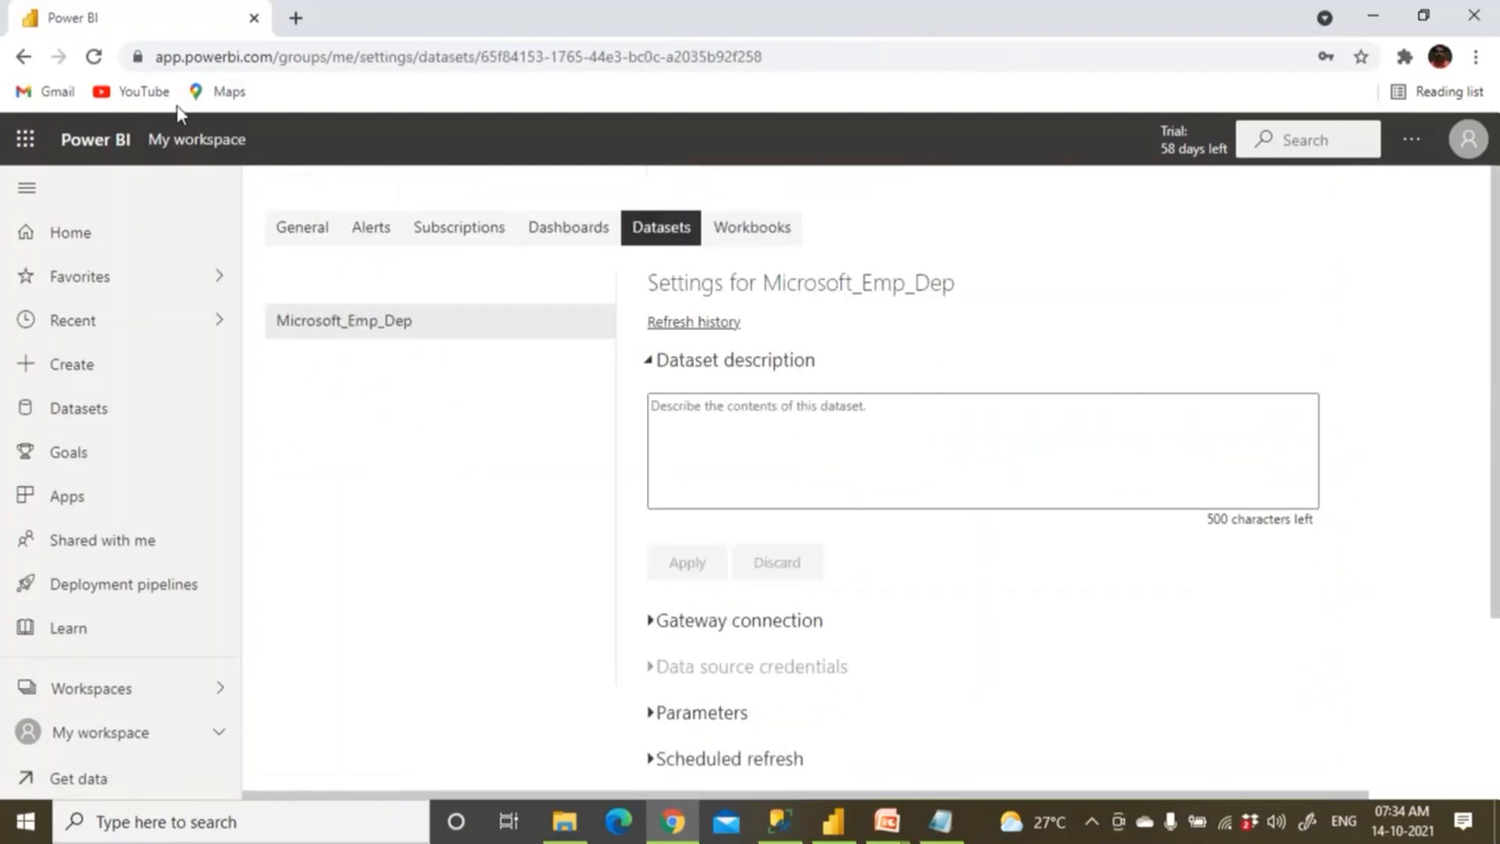
From My workspace, open the Microsoft_Emp_Dep dataset's settings.
click(191, 141)
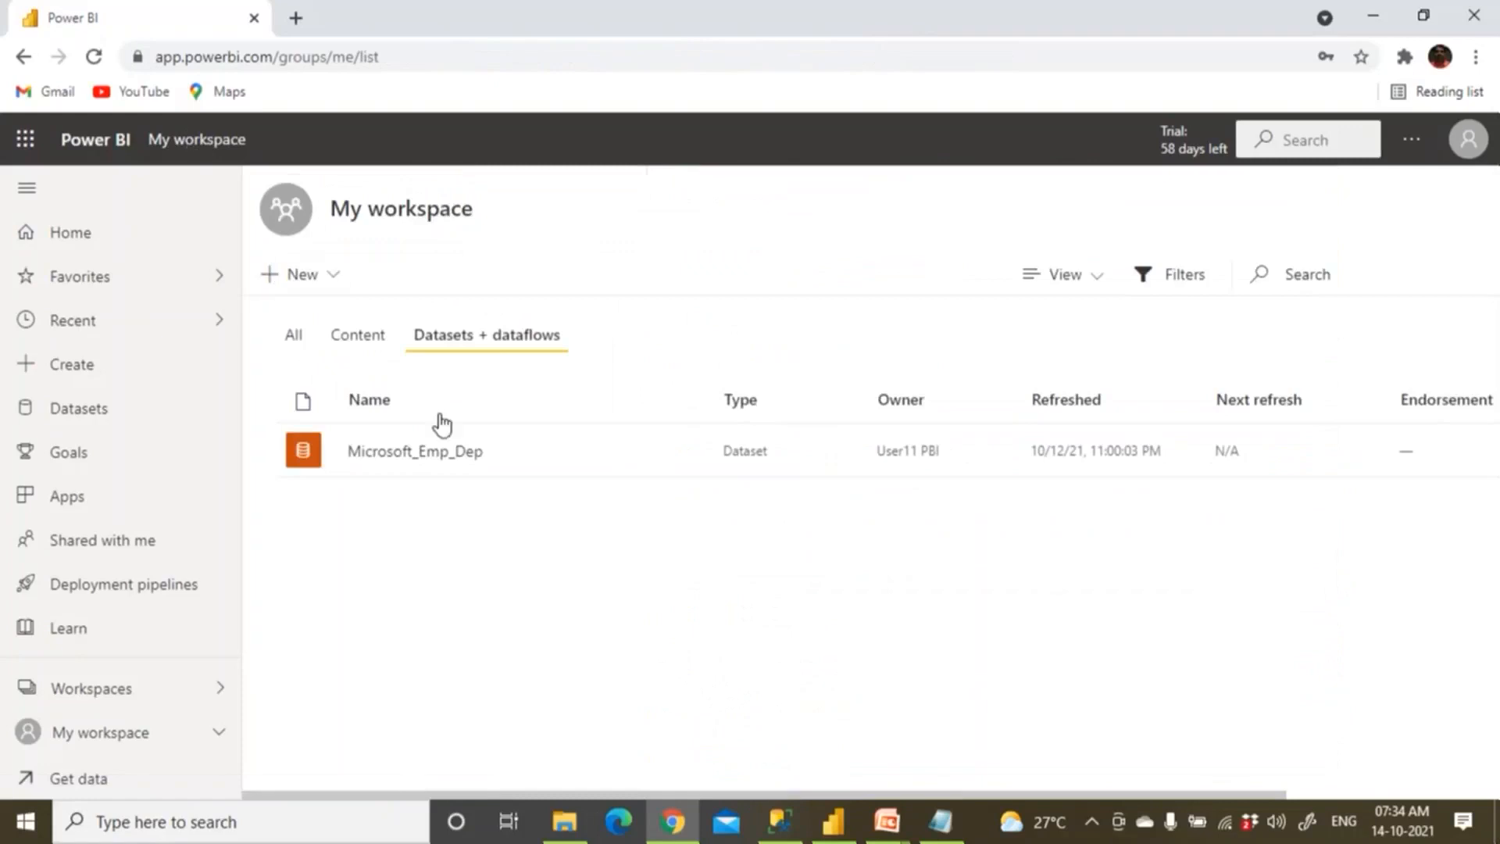
click(688, 457)
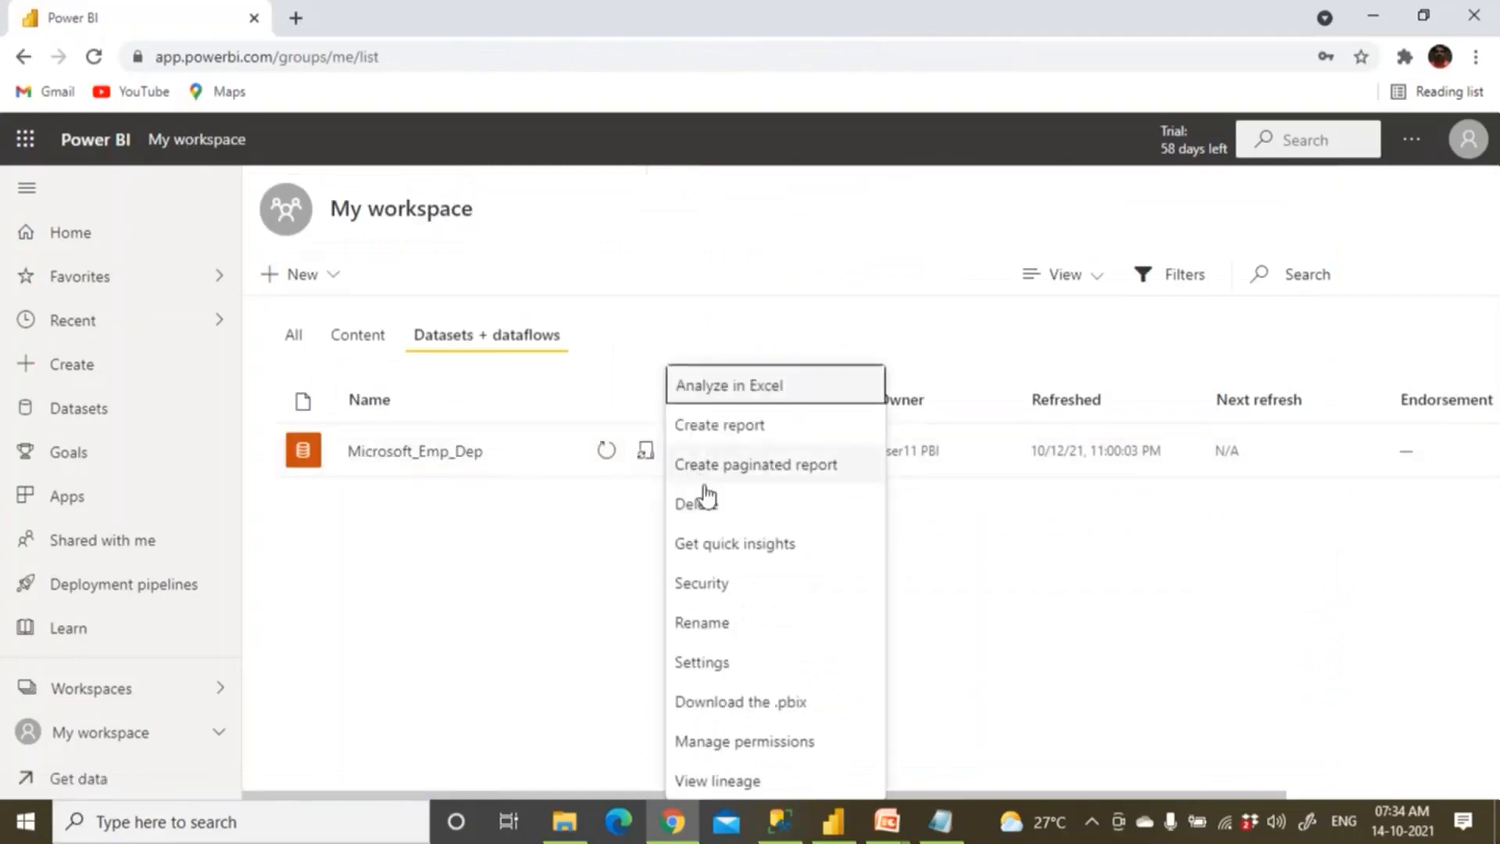
click(724, 664)
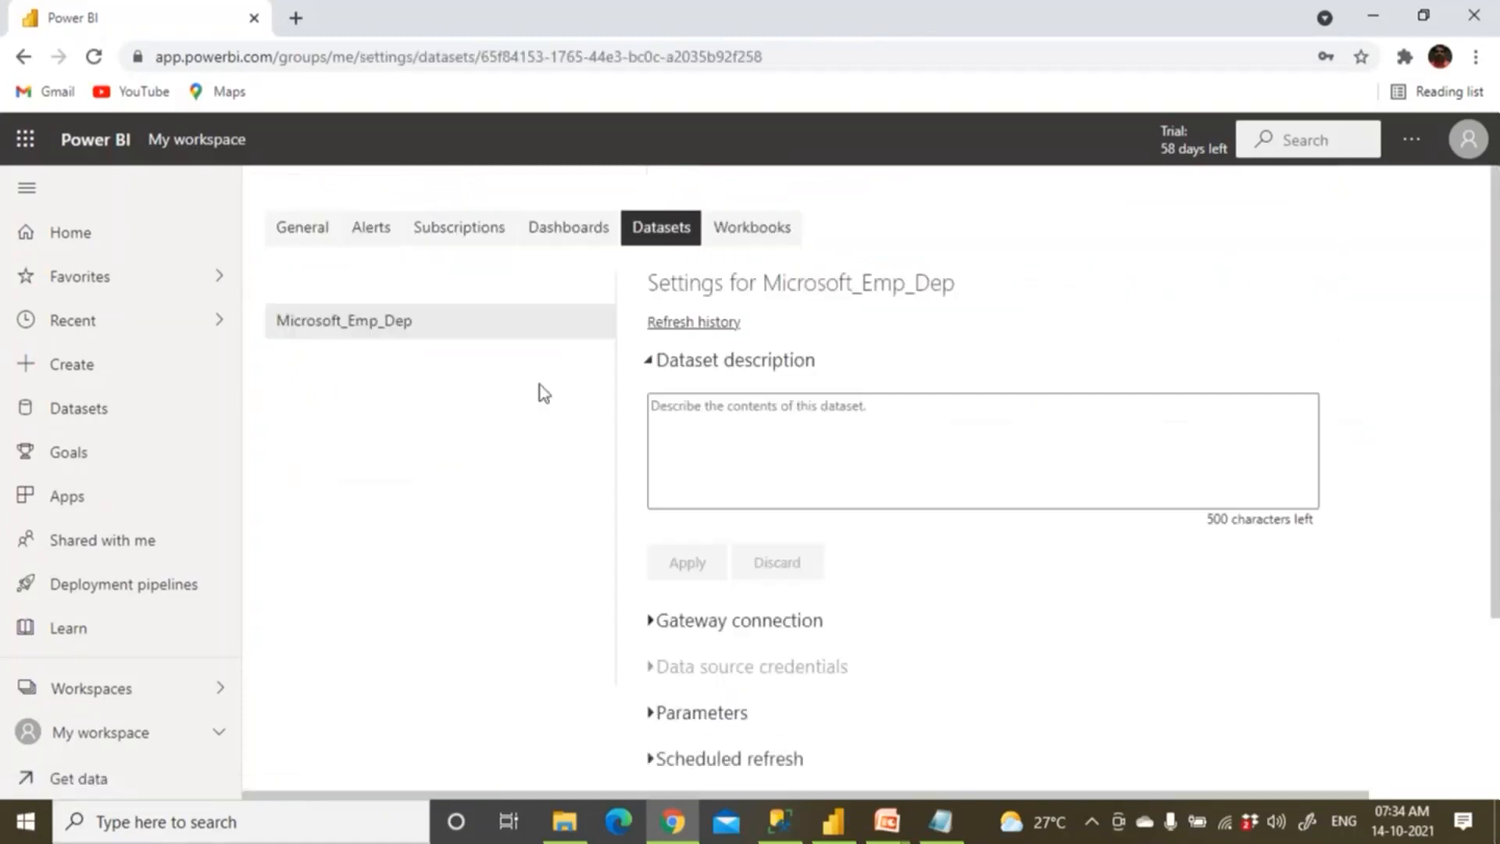
Under Gateway connection, map the employee.xlsx source to Excel_Prod and apply.
scroll(676, 551, down, 3)
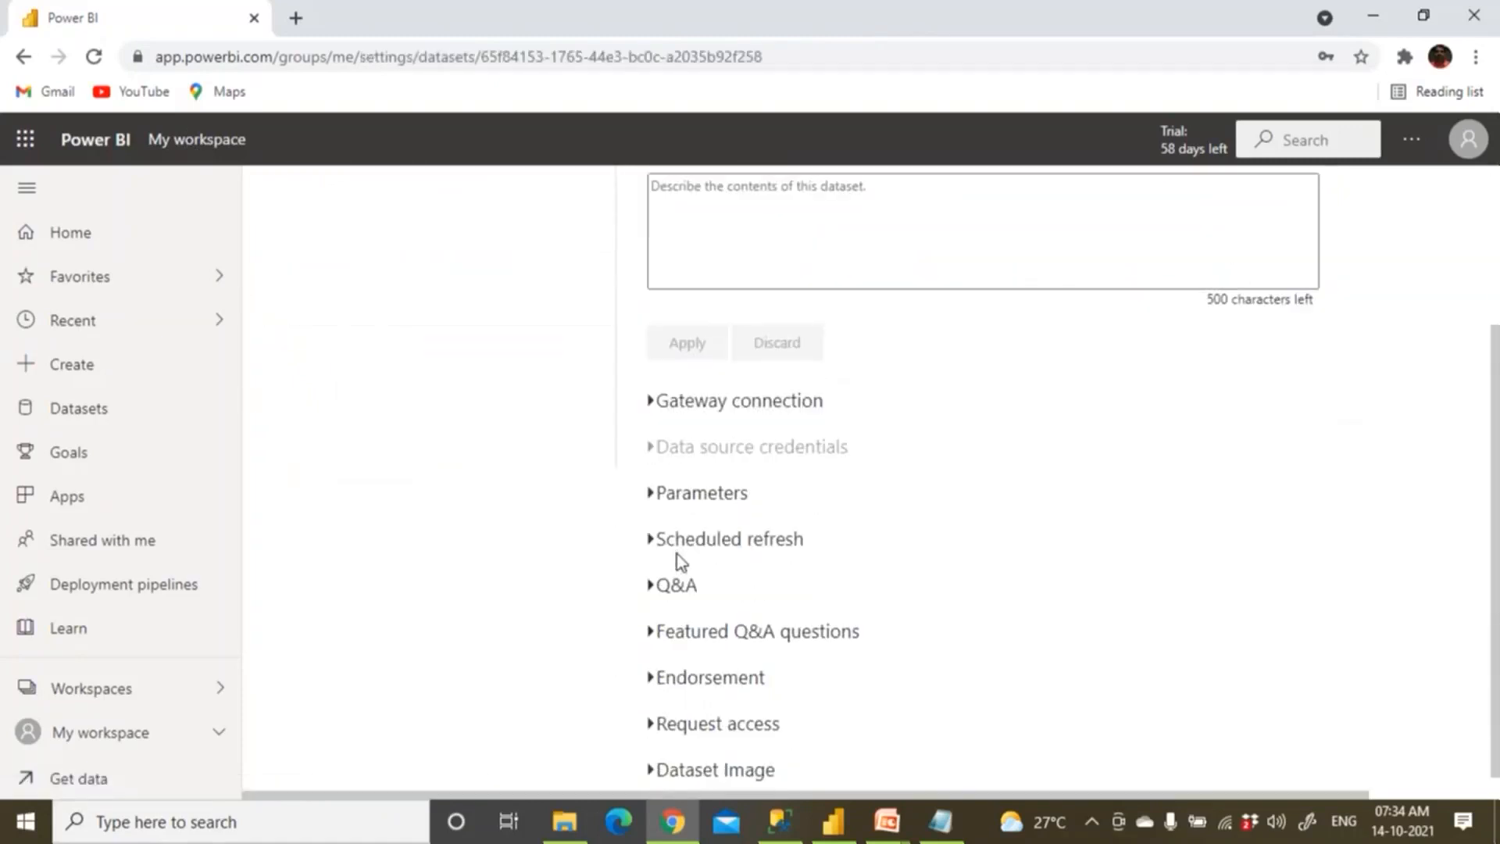
click(660, 413)
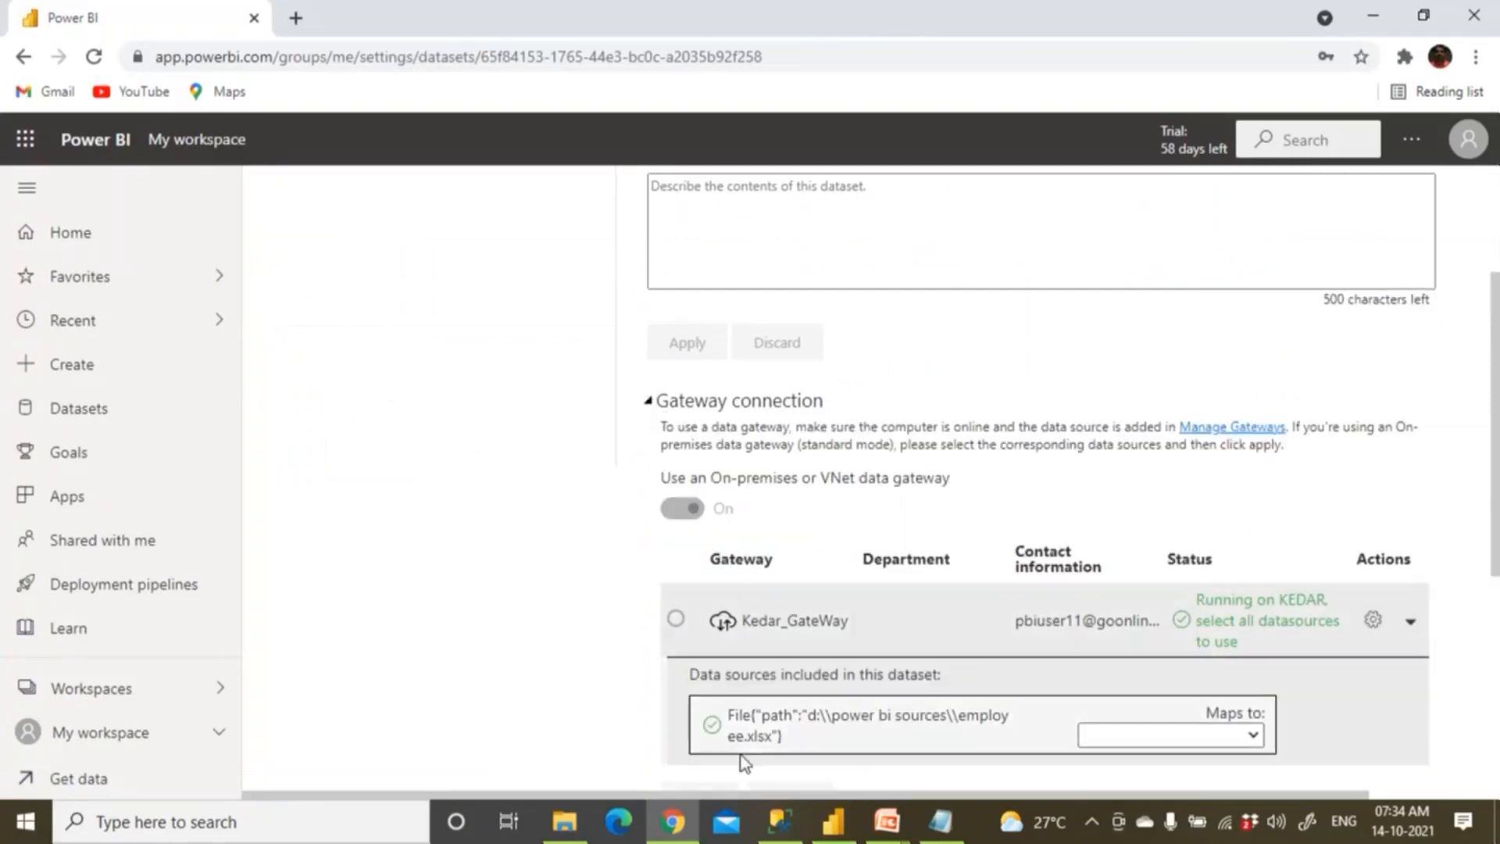
click(1253, 736)
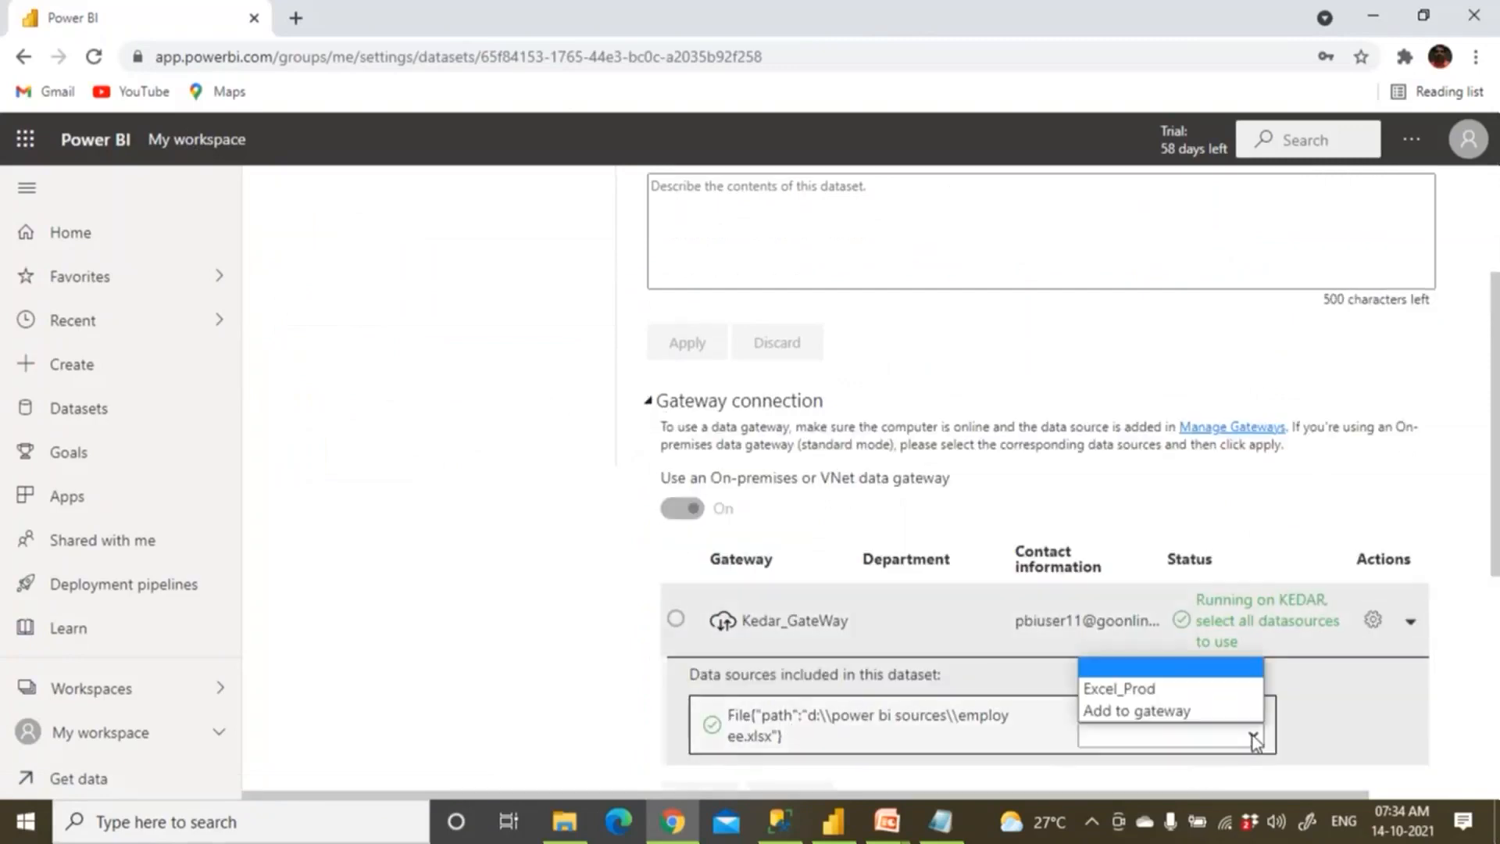
click(1165, 692)
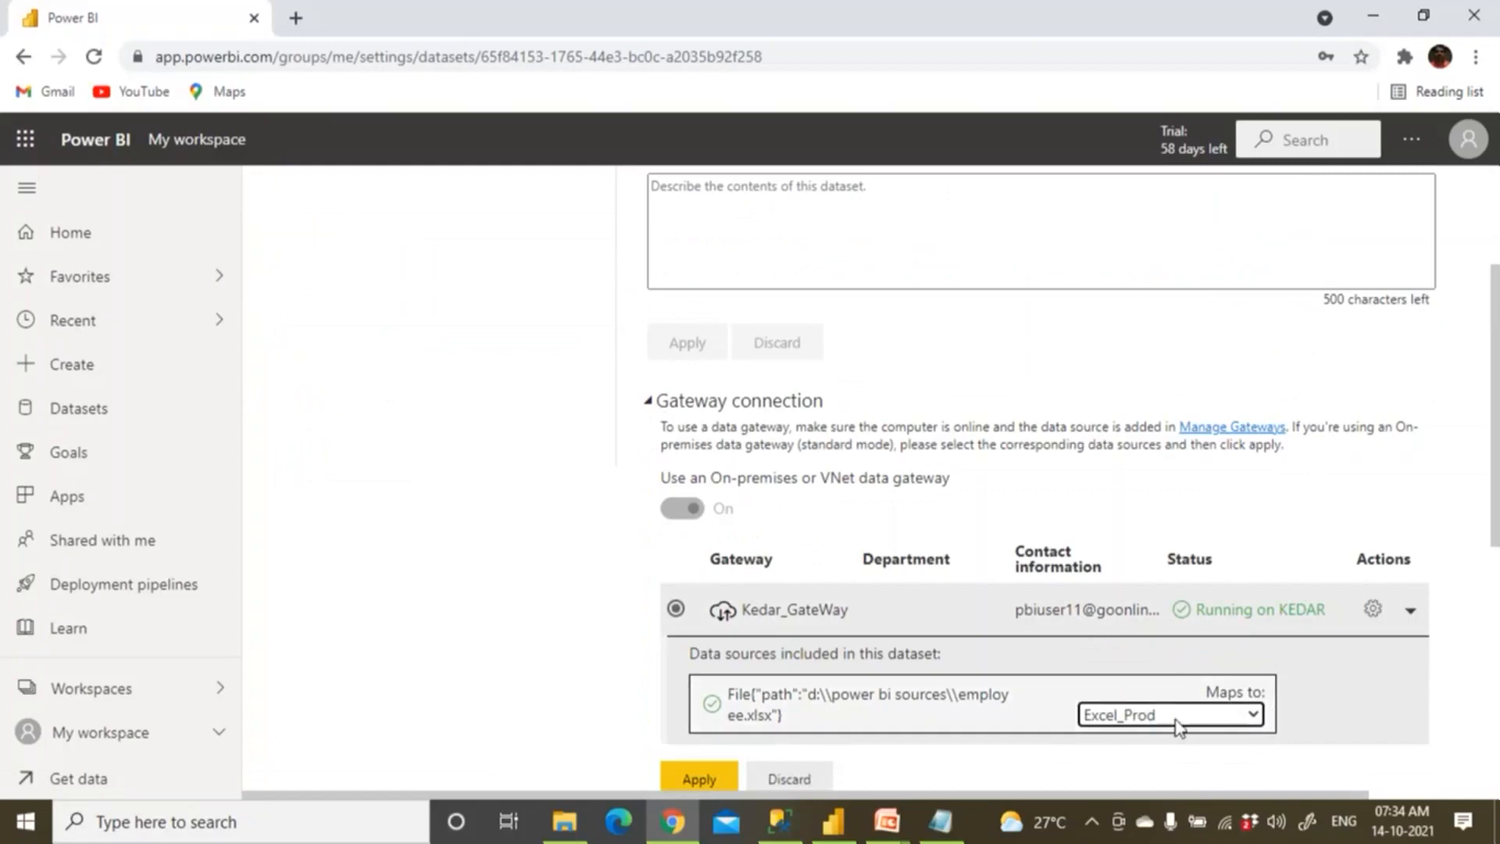
click(711, 779)
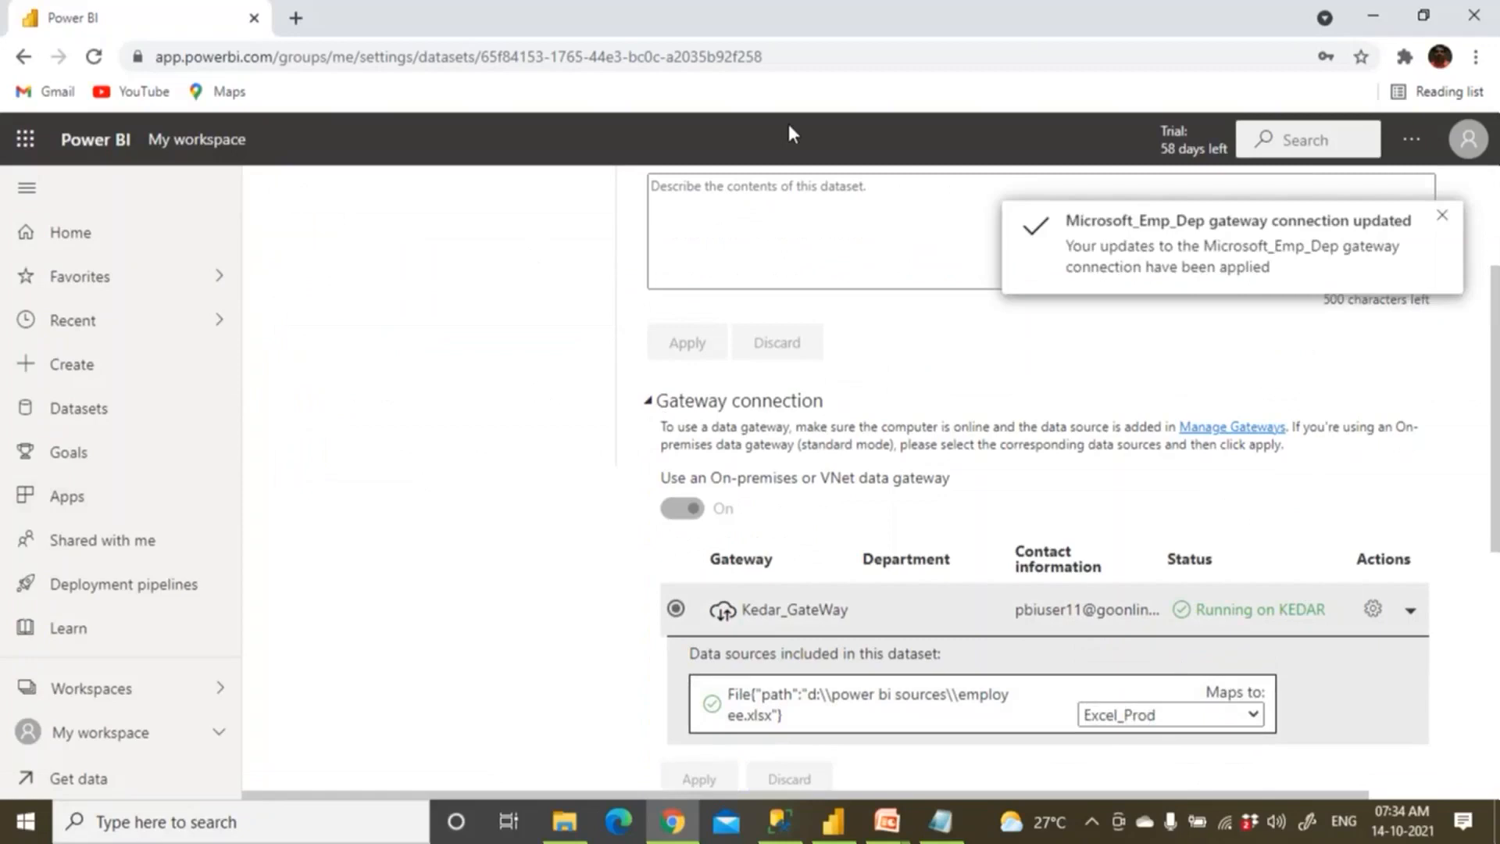
click(1415, 142)
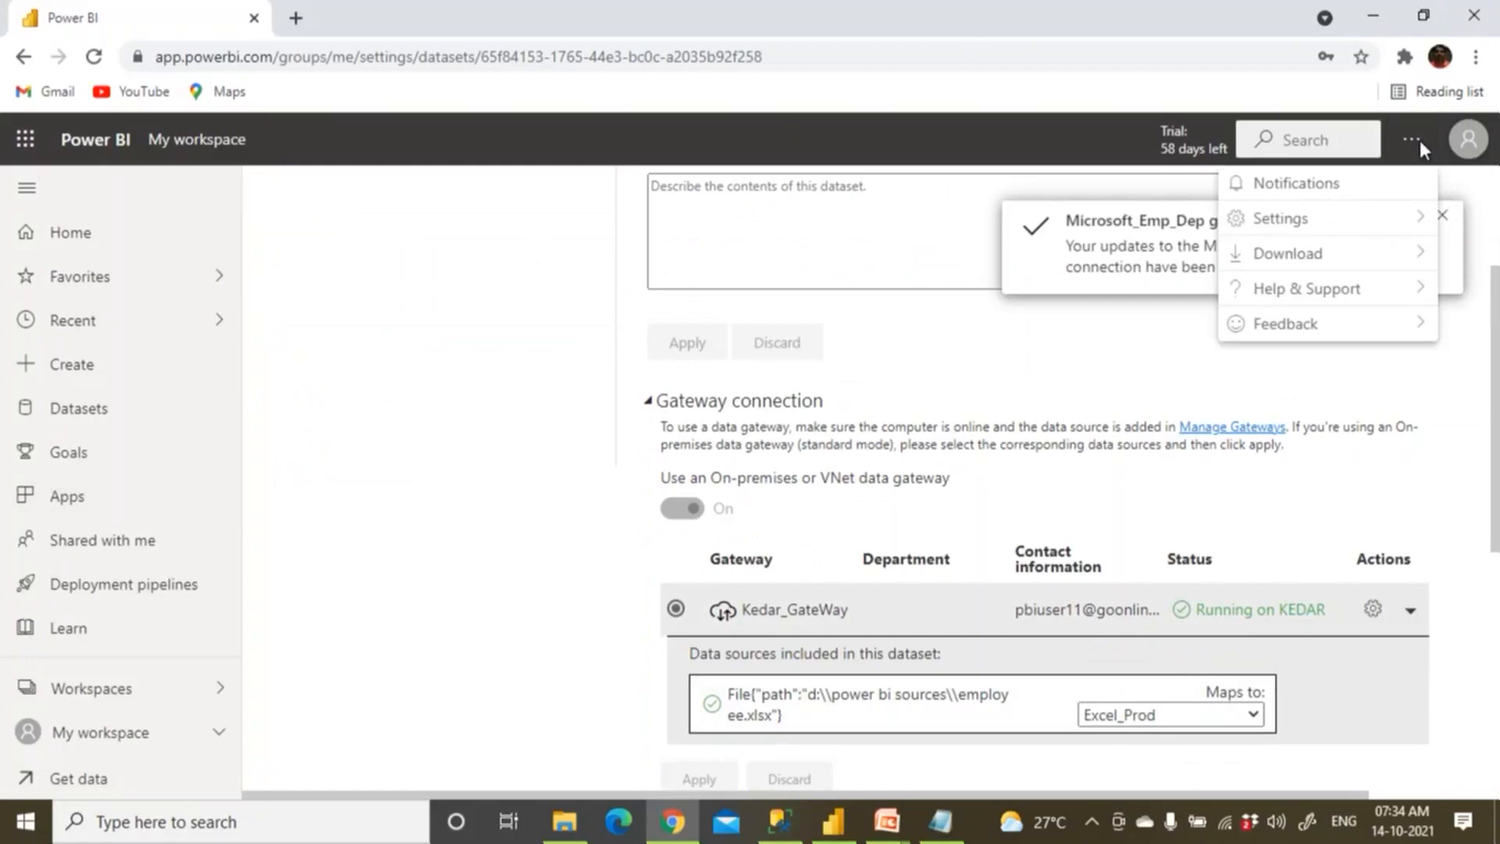
In Manage gateways, remove the Excel_ProdSales_Source data source from Kedar_GateWay.
mouse_move(1335, 225)
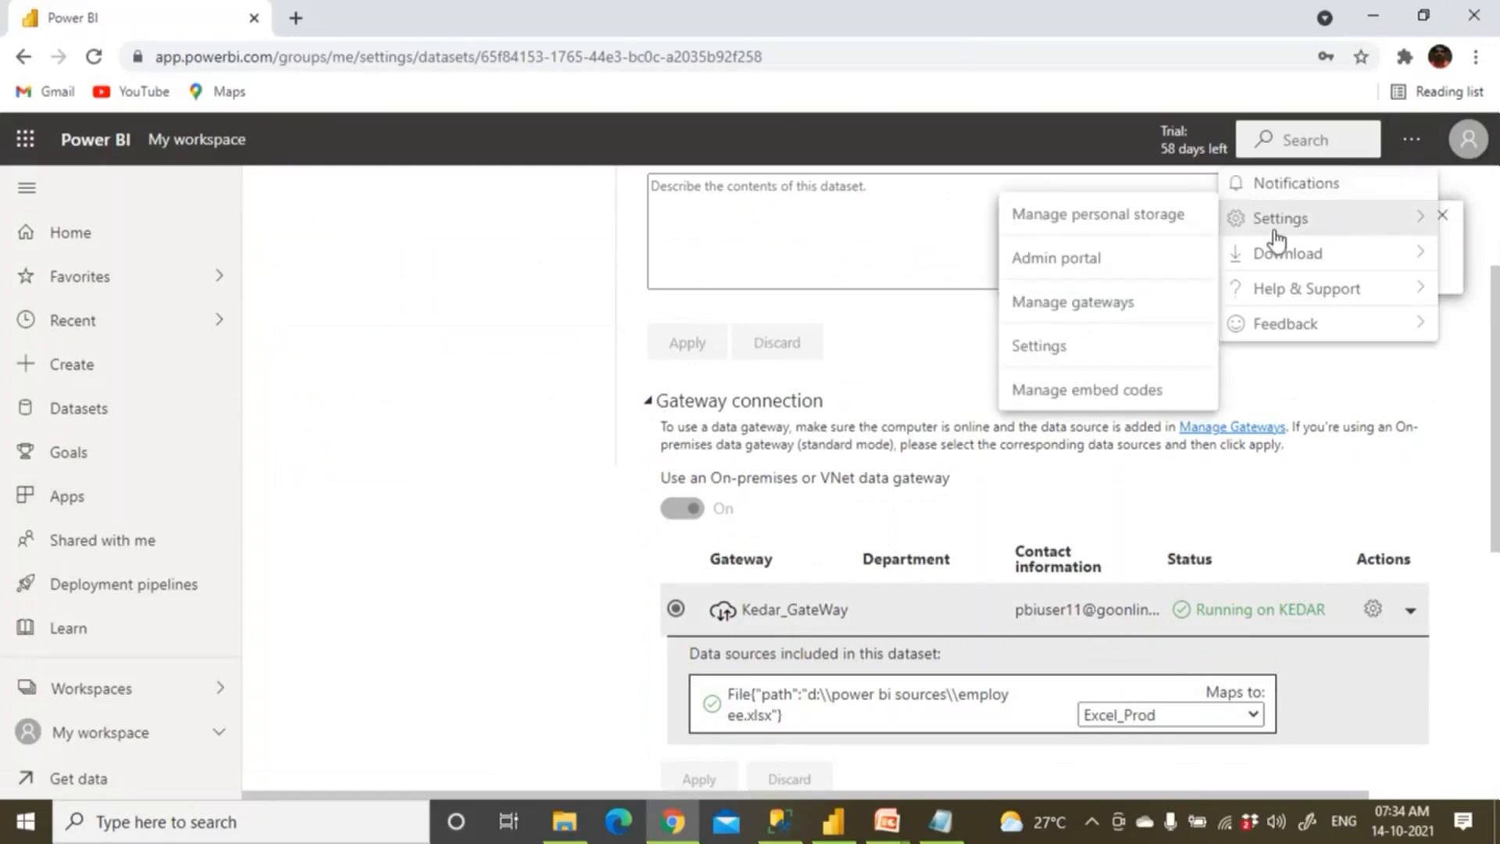
click(1113, 302)
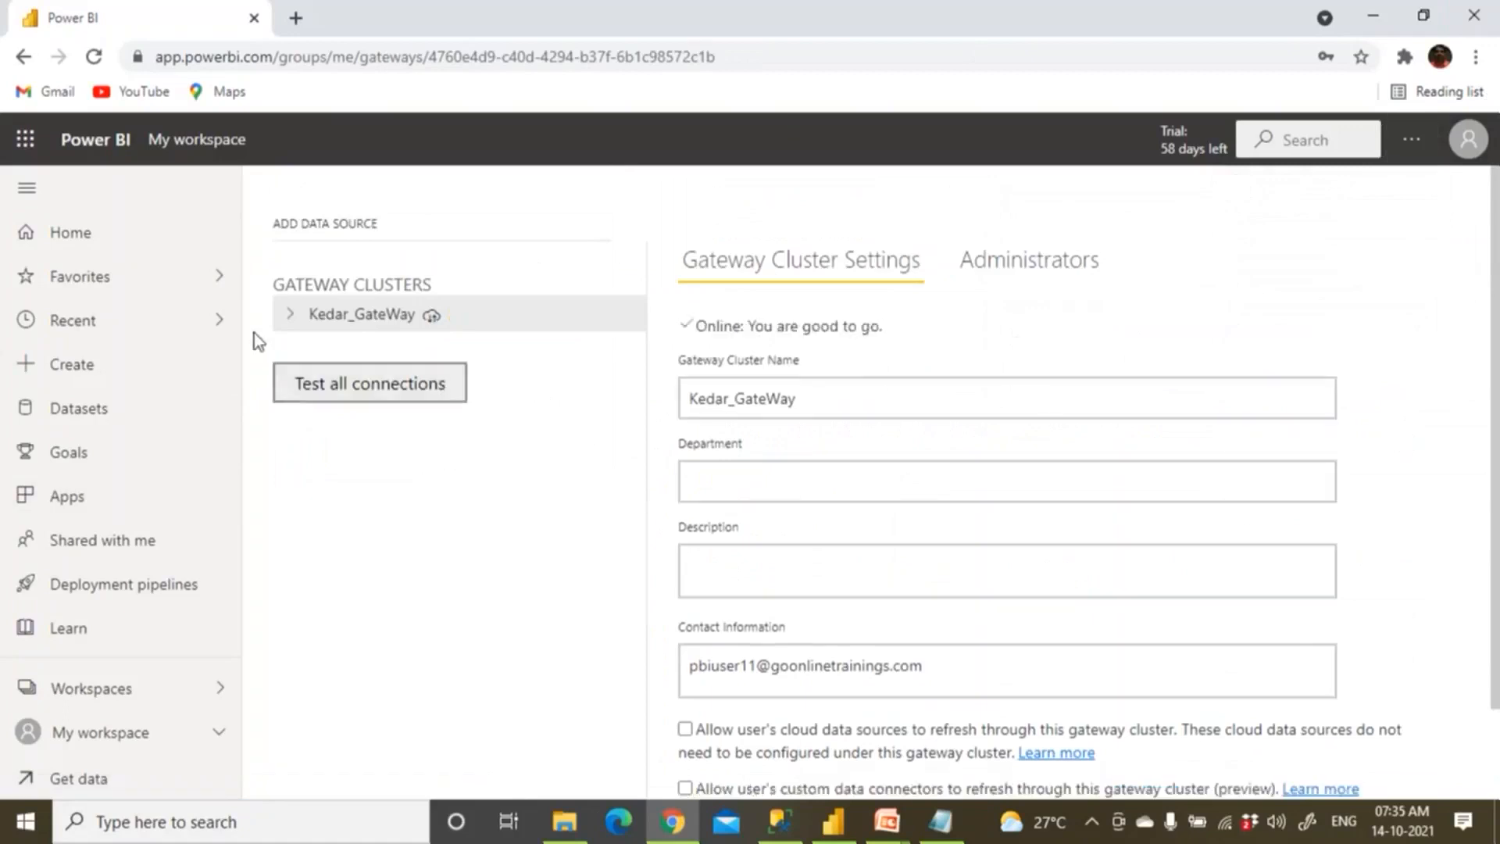
click(290, 315)
click(368, 358)
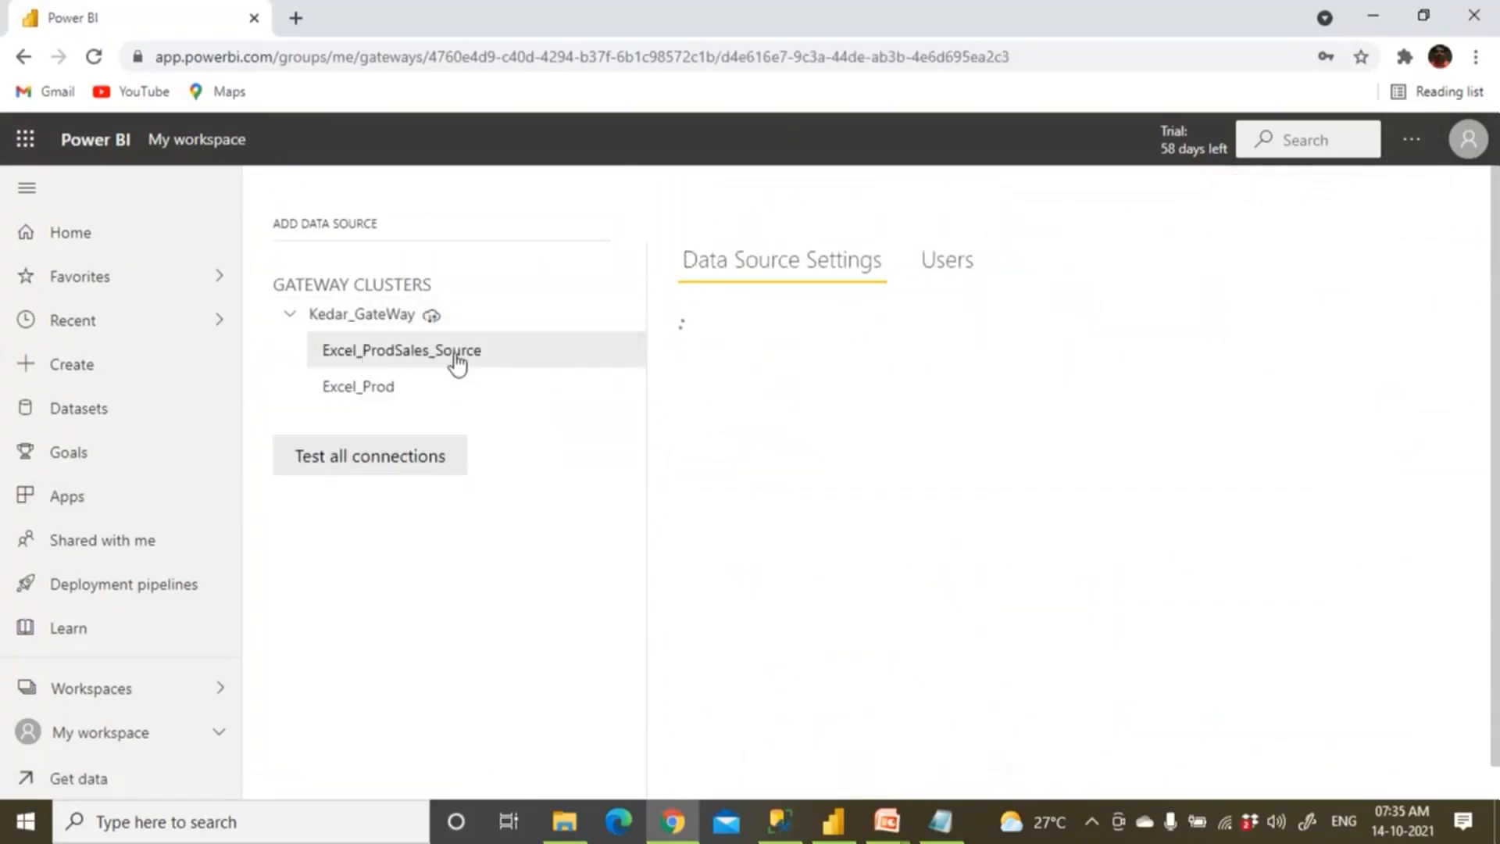
click(629, 364)
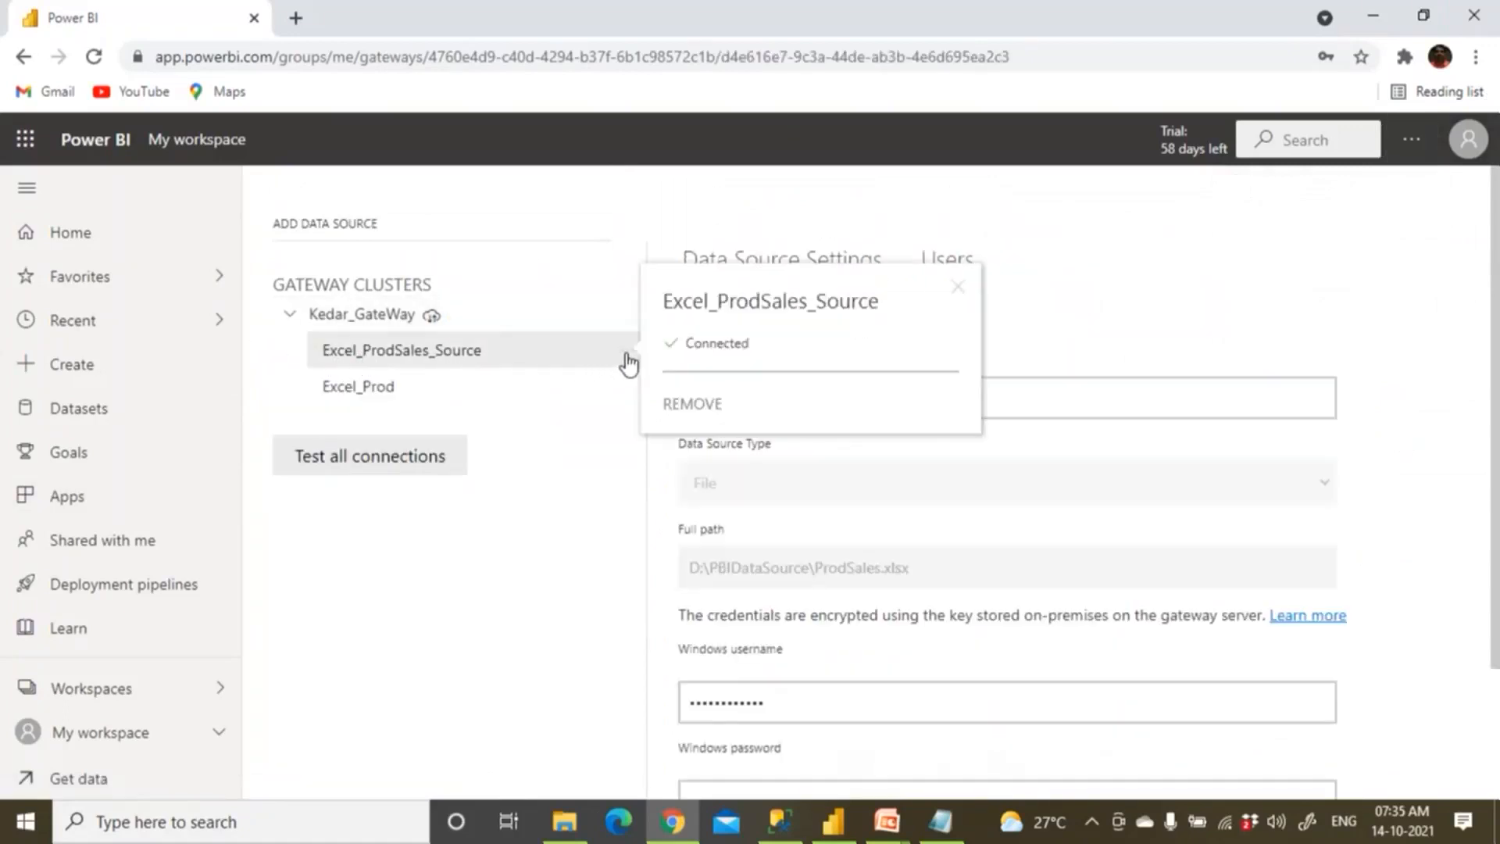
click(655, 402)
click(949, 504)
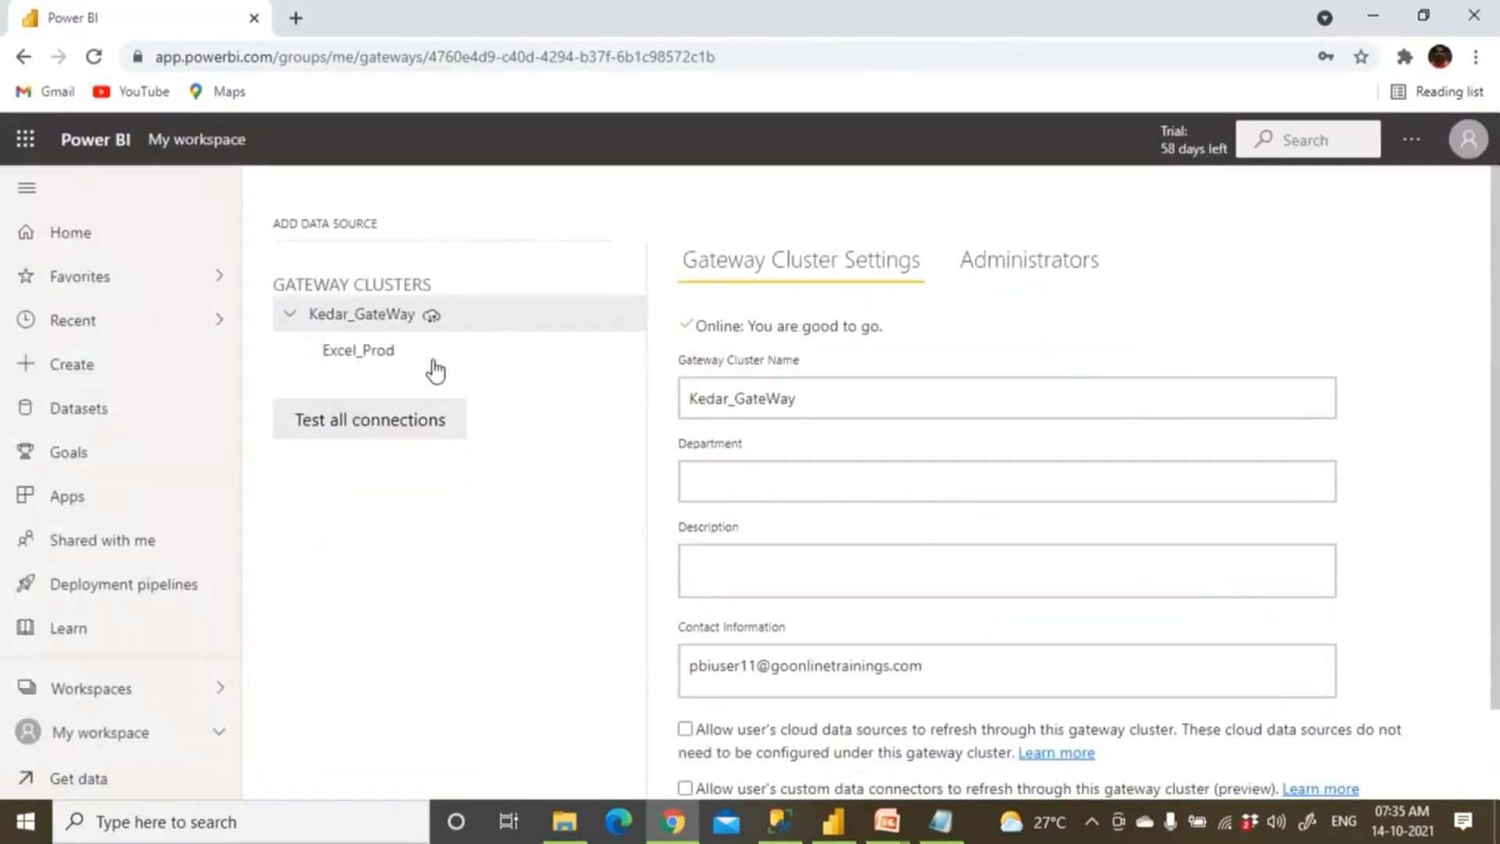
Check that Excel_Prod shows Connection Successful, then return to My workspace.
click(434, 362)
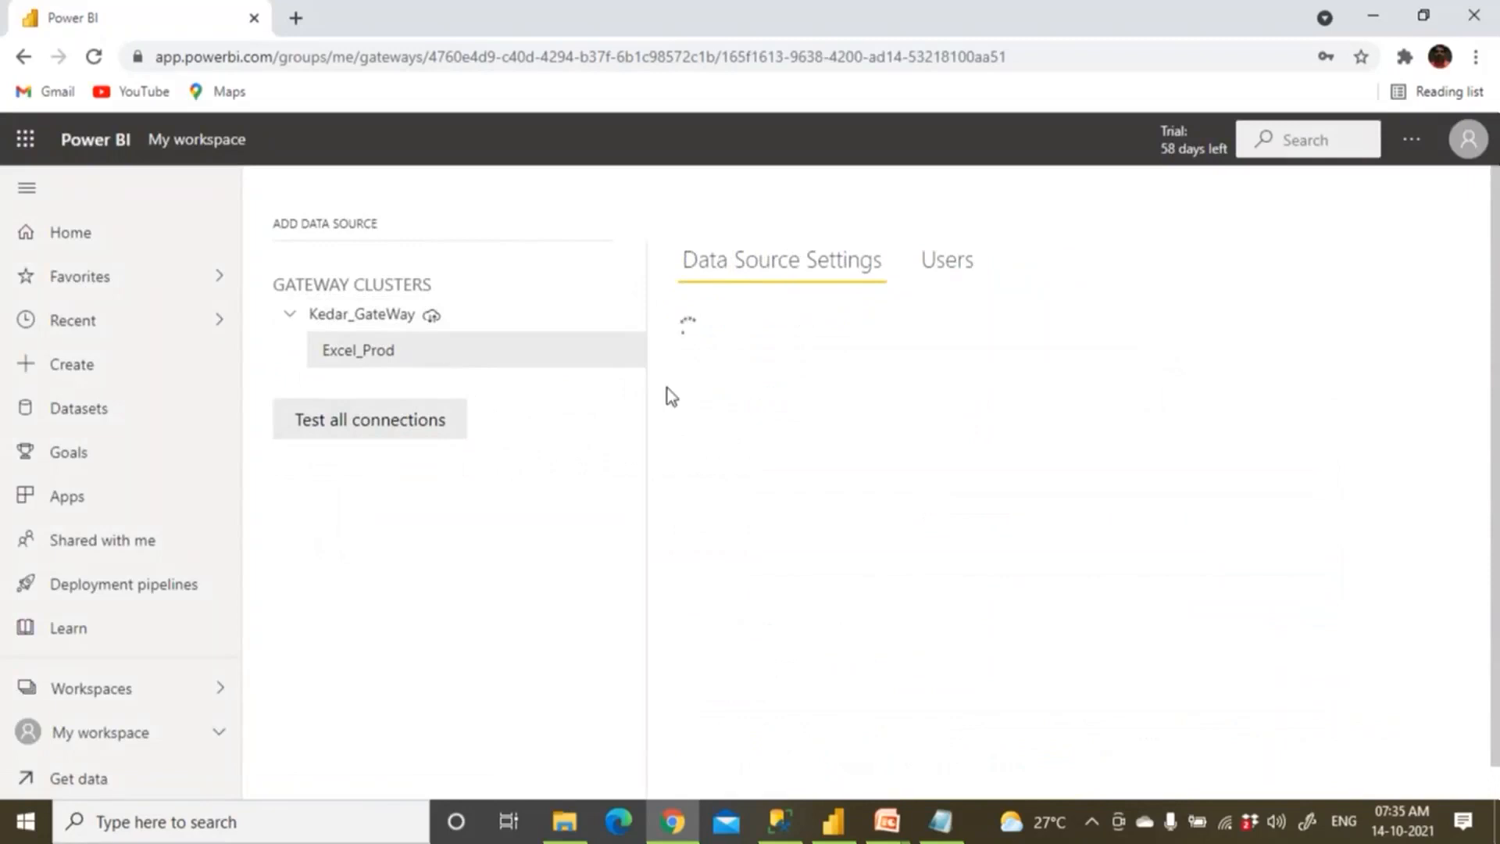
scroll(813, 301, down, 2)
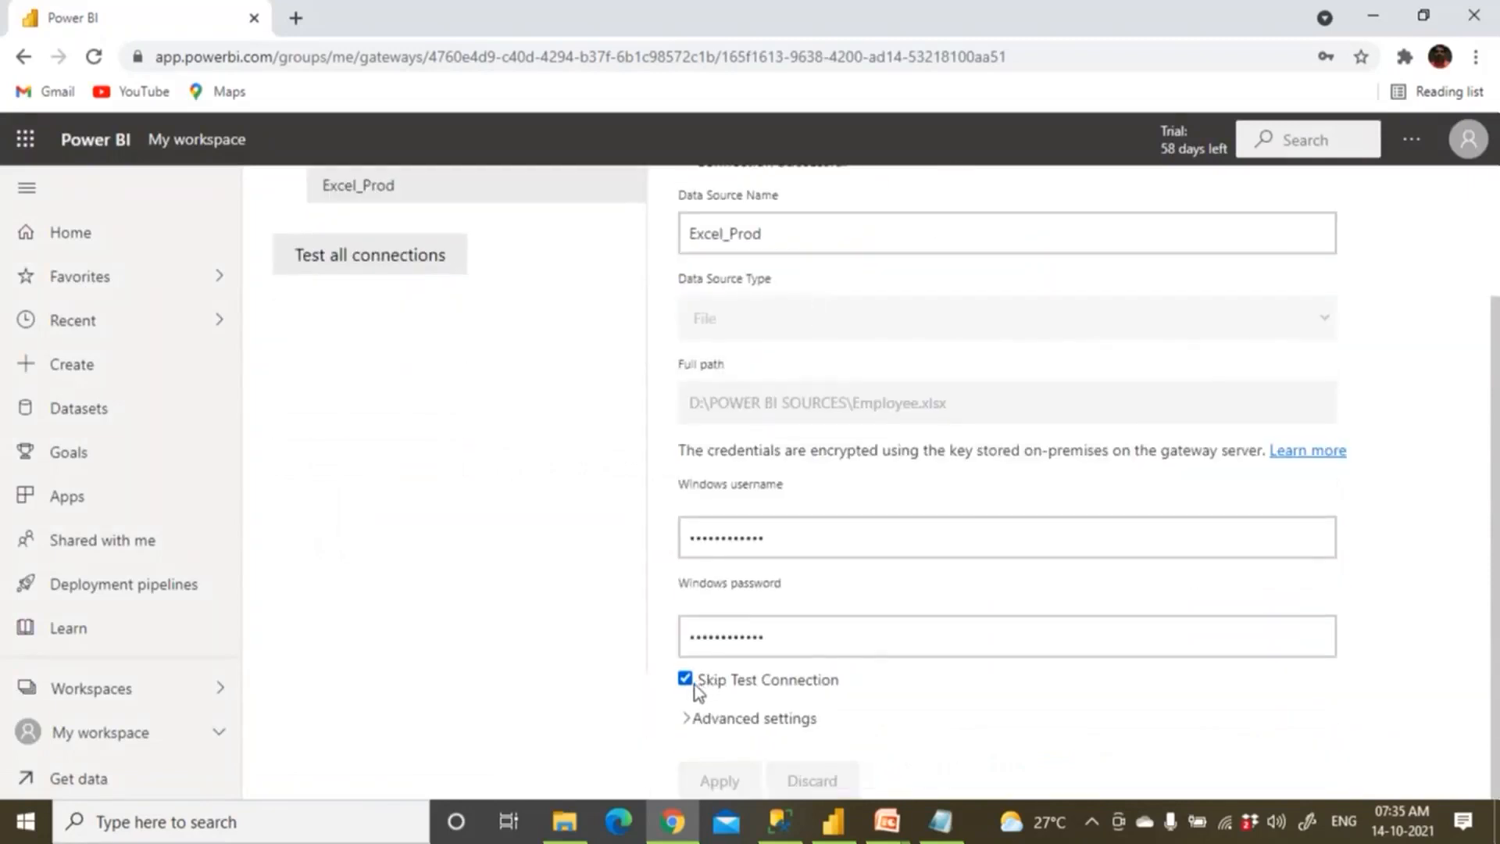
scroll(643, 600, up, 3)
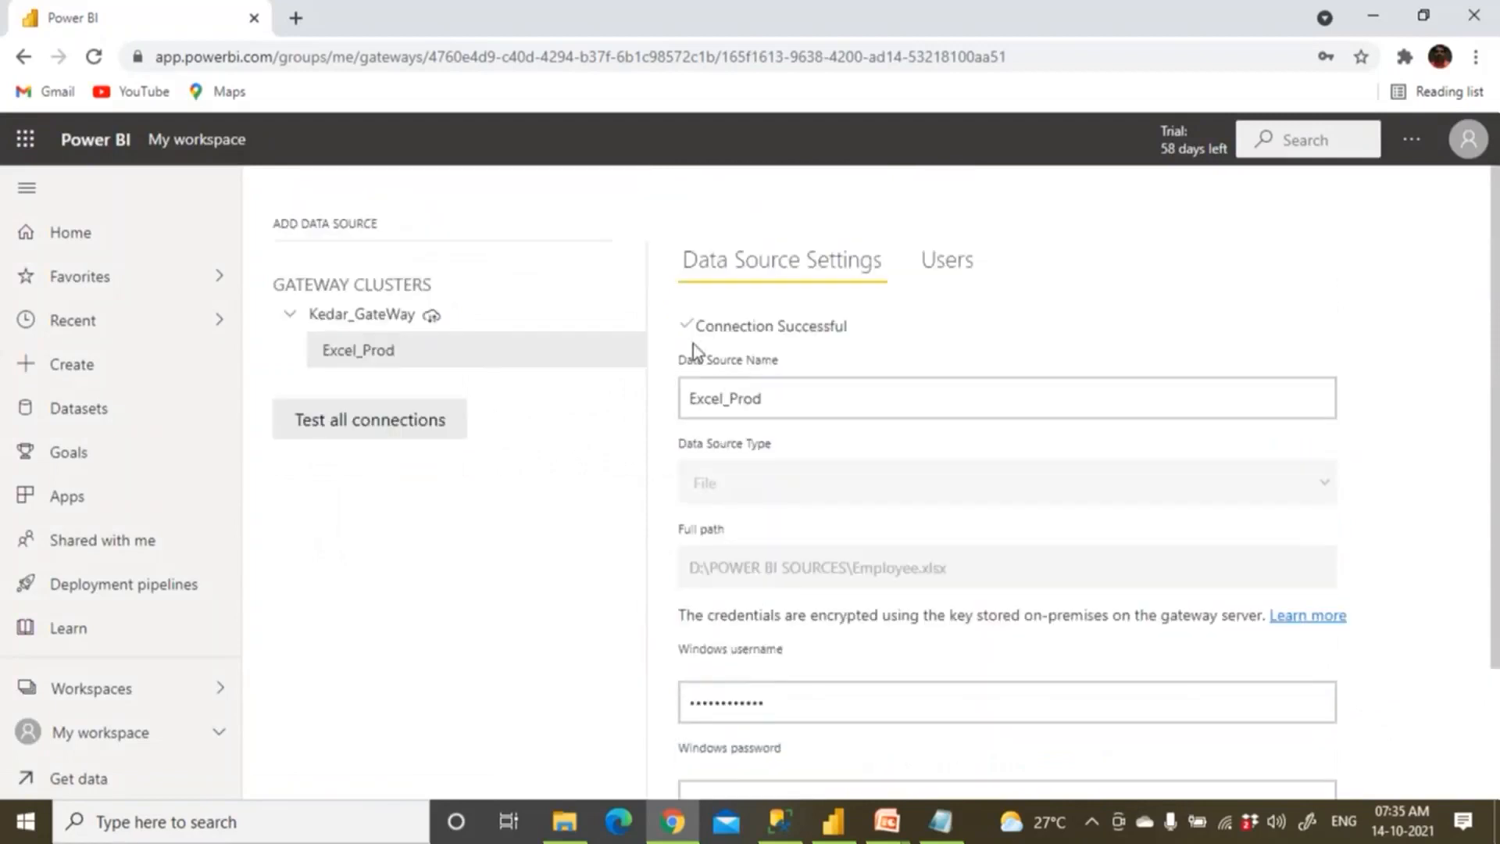
click(212, 144)
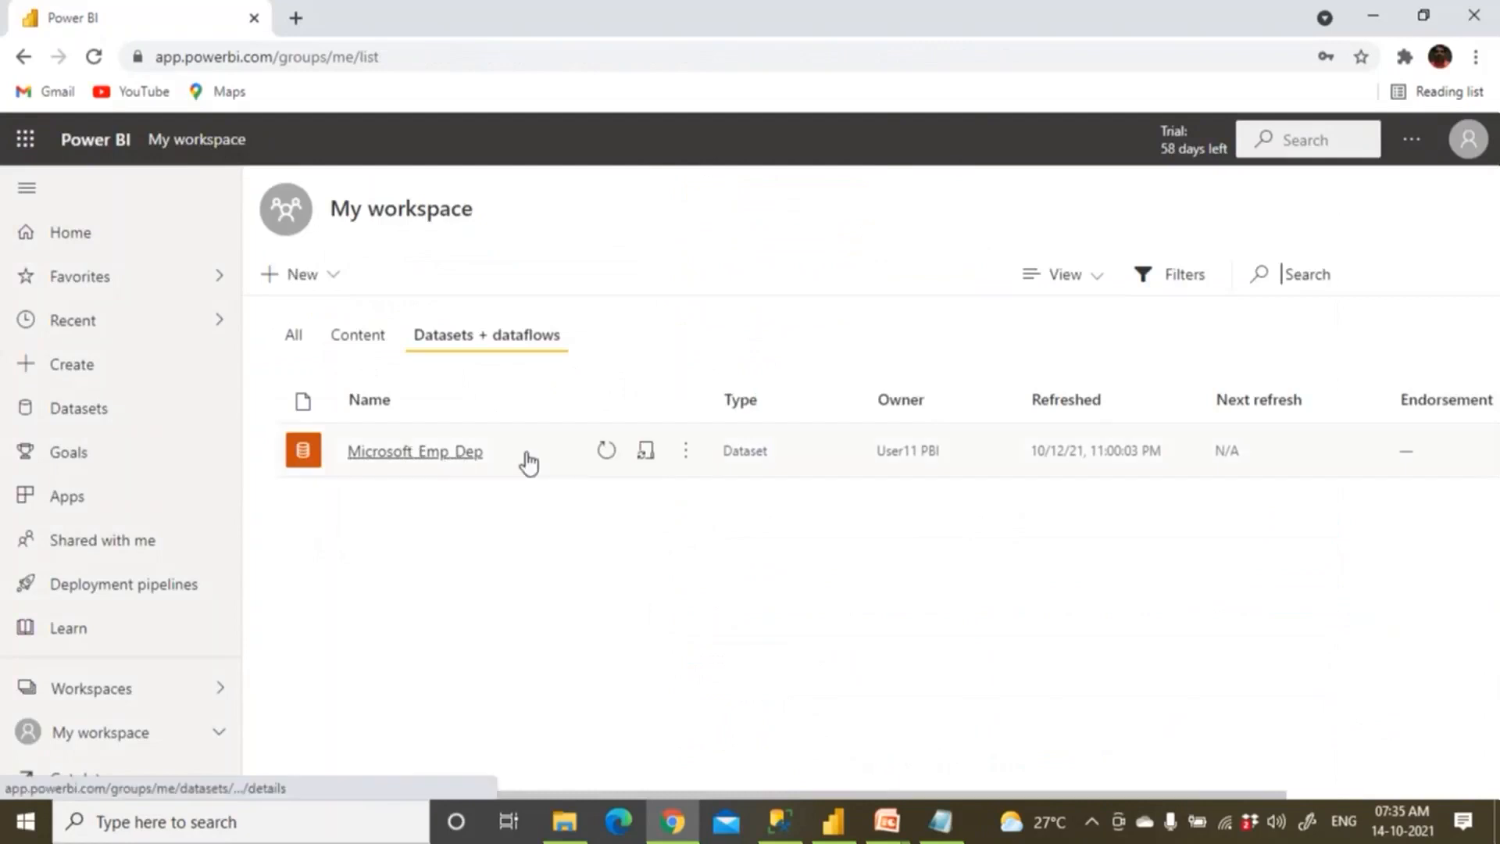
click(687, 457)
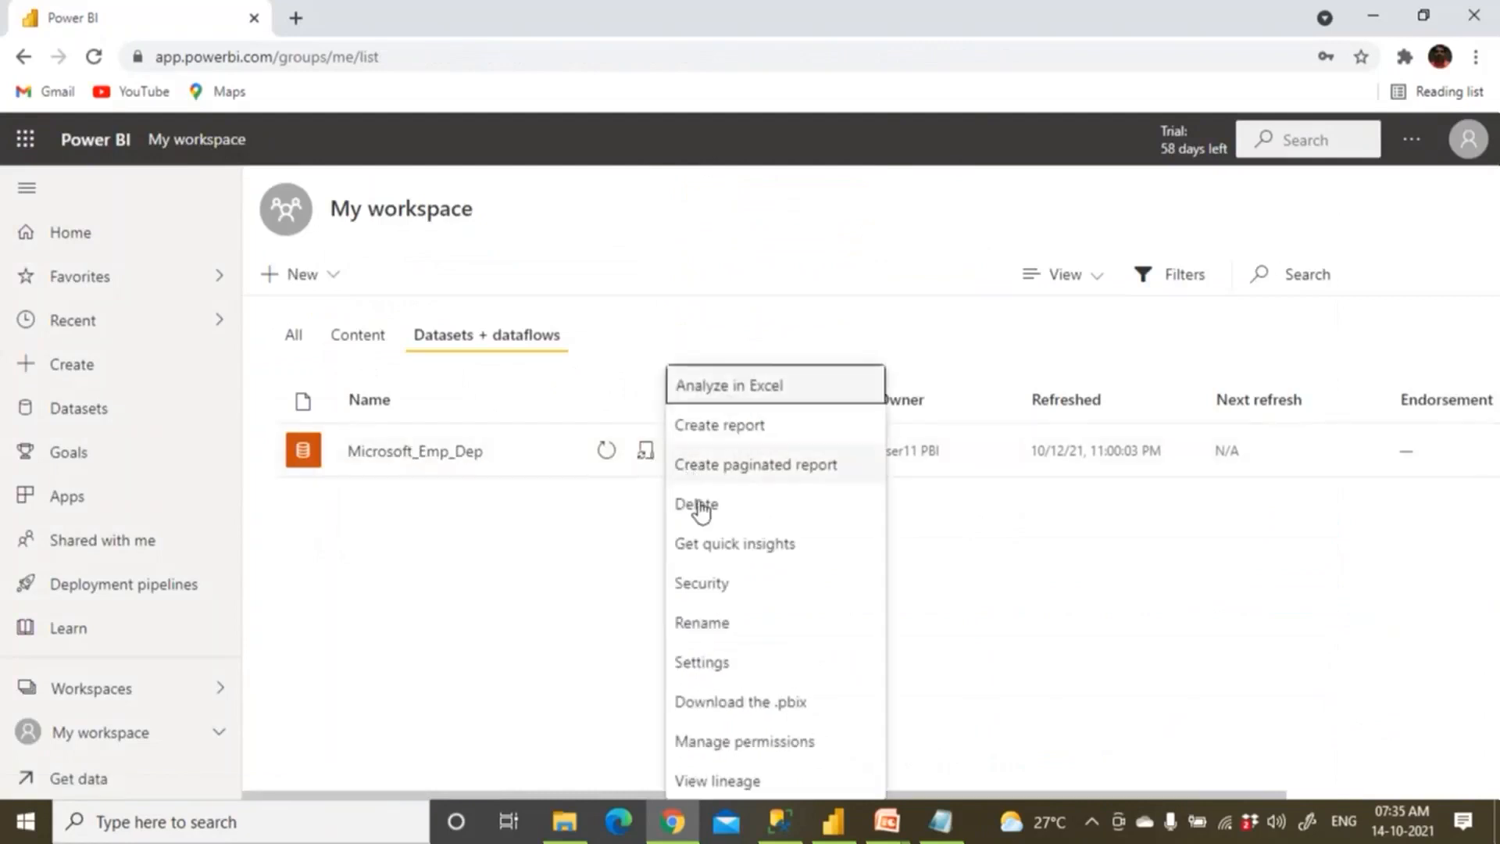
click(705, 664)
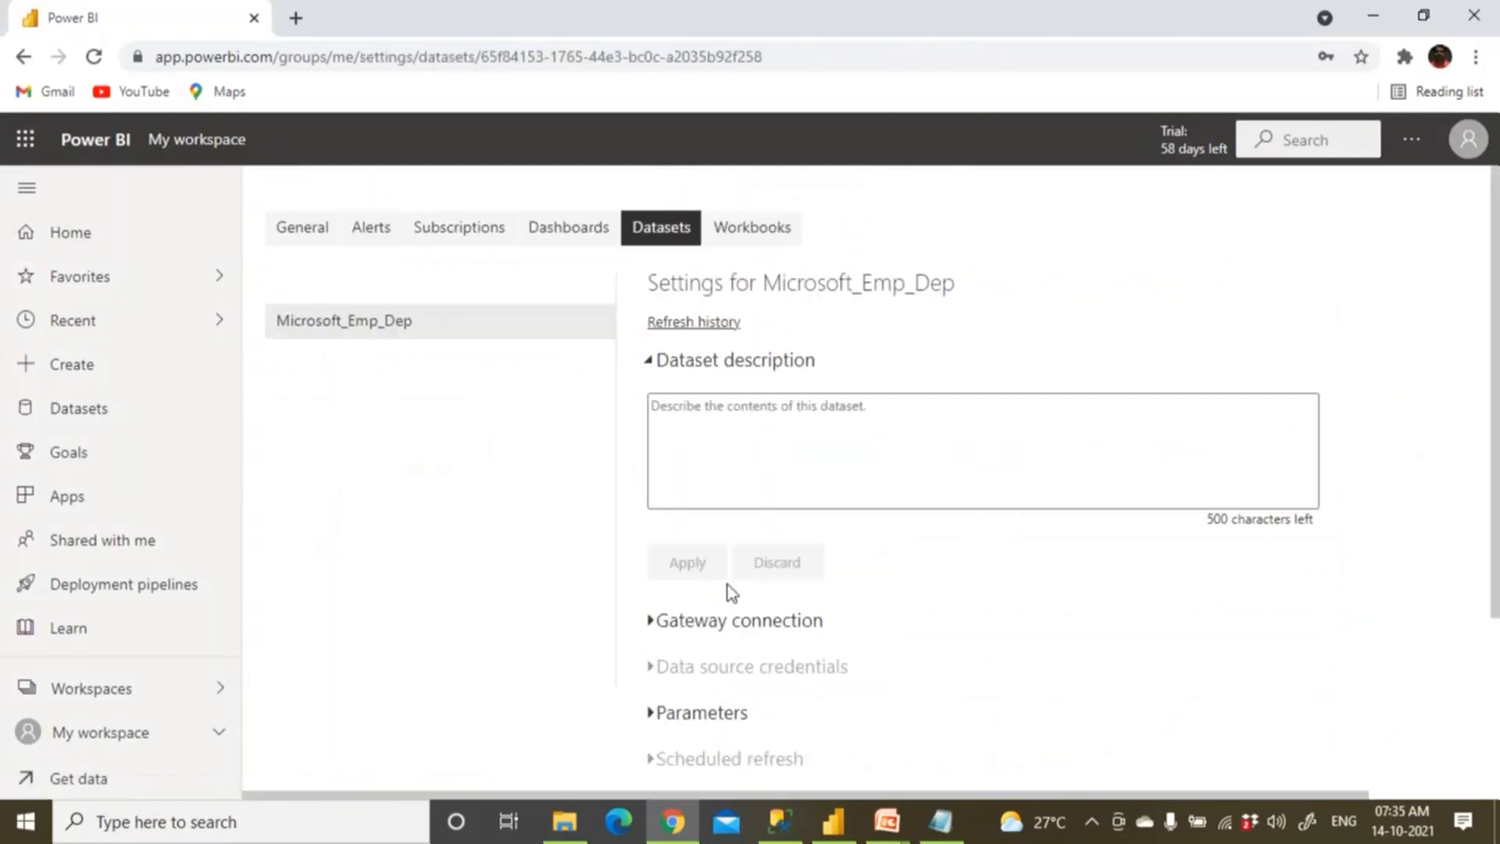
click(653, 622)
scroll(903, 605, down, 3)
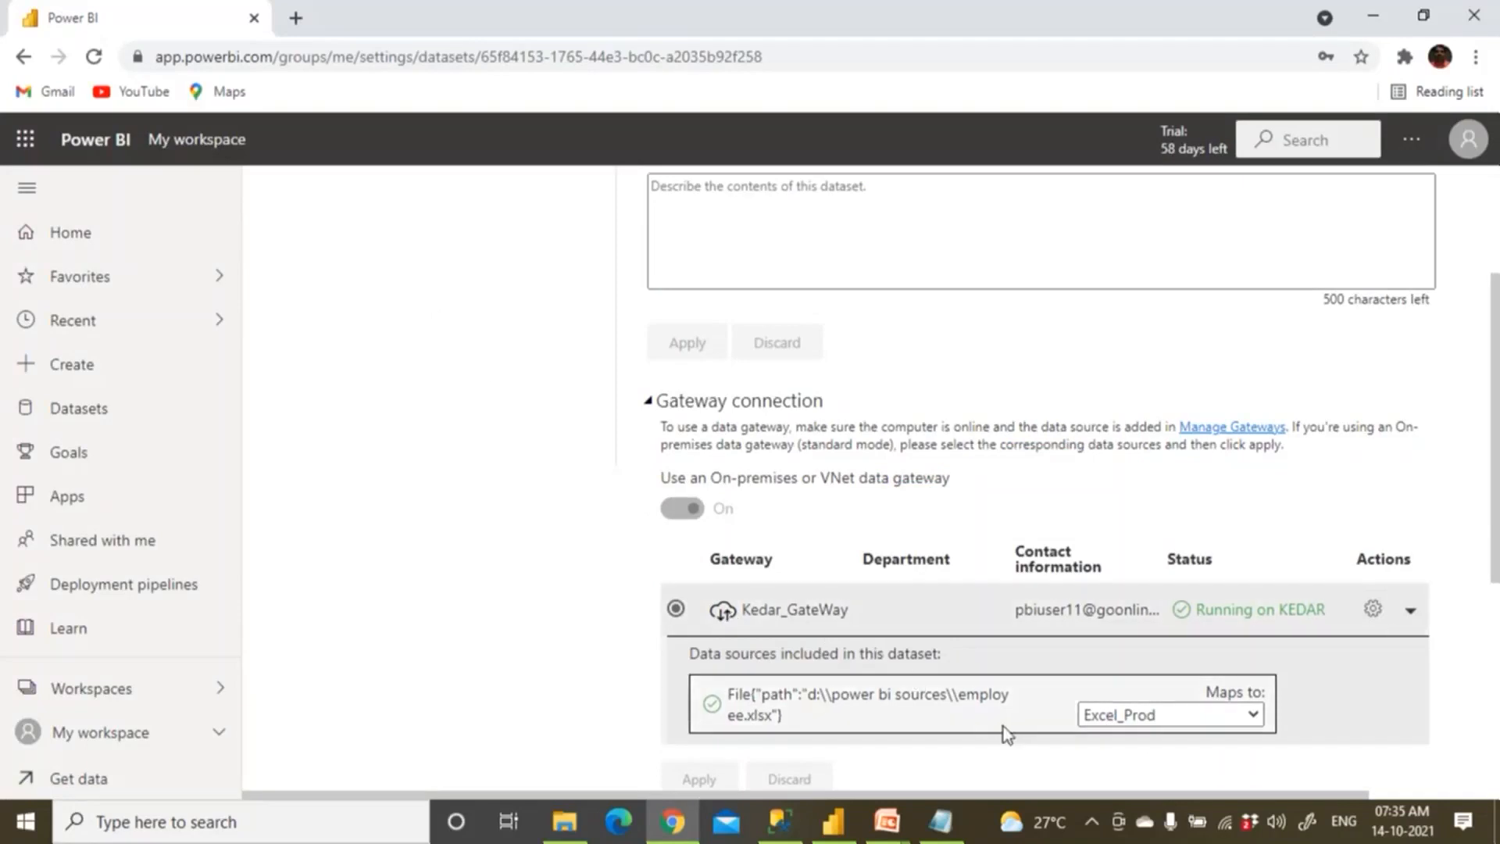
scroll(829, 559, down, 1)
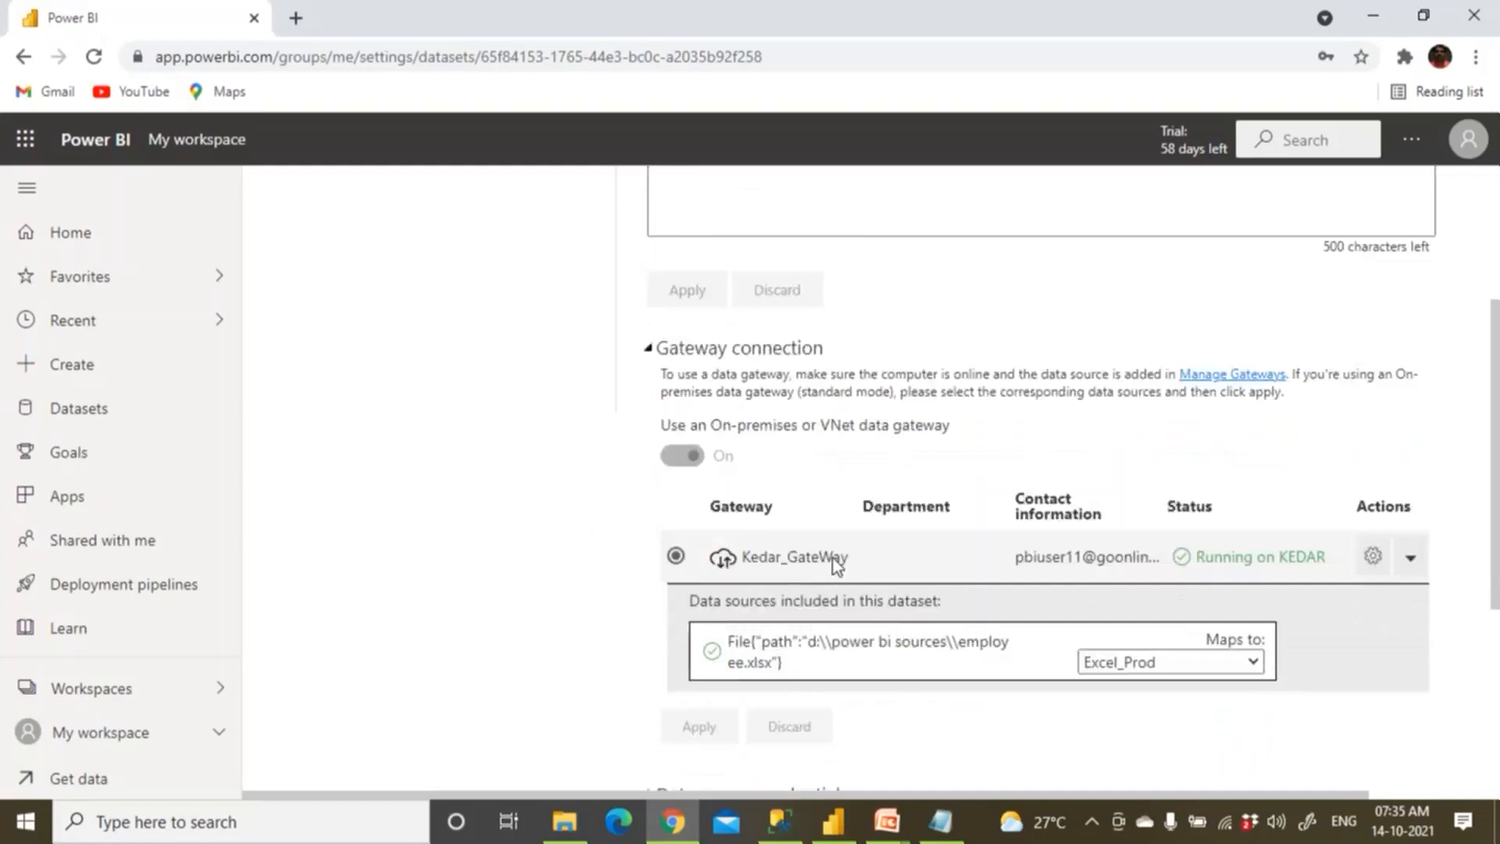
scroll(834, 561, down, 5)
scroll(833, 558, up, 9)
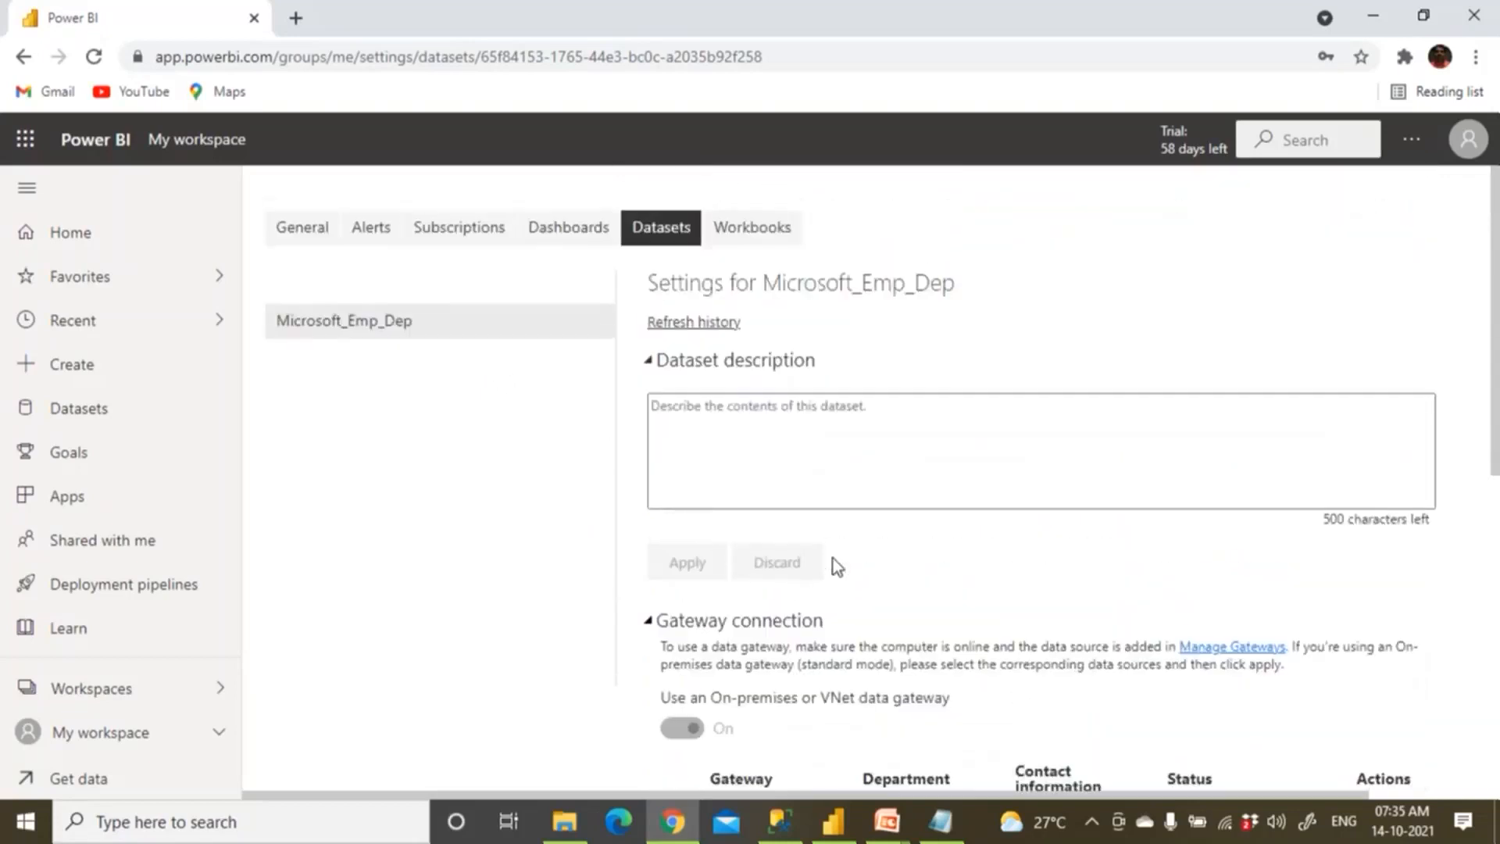
click(194, 143)
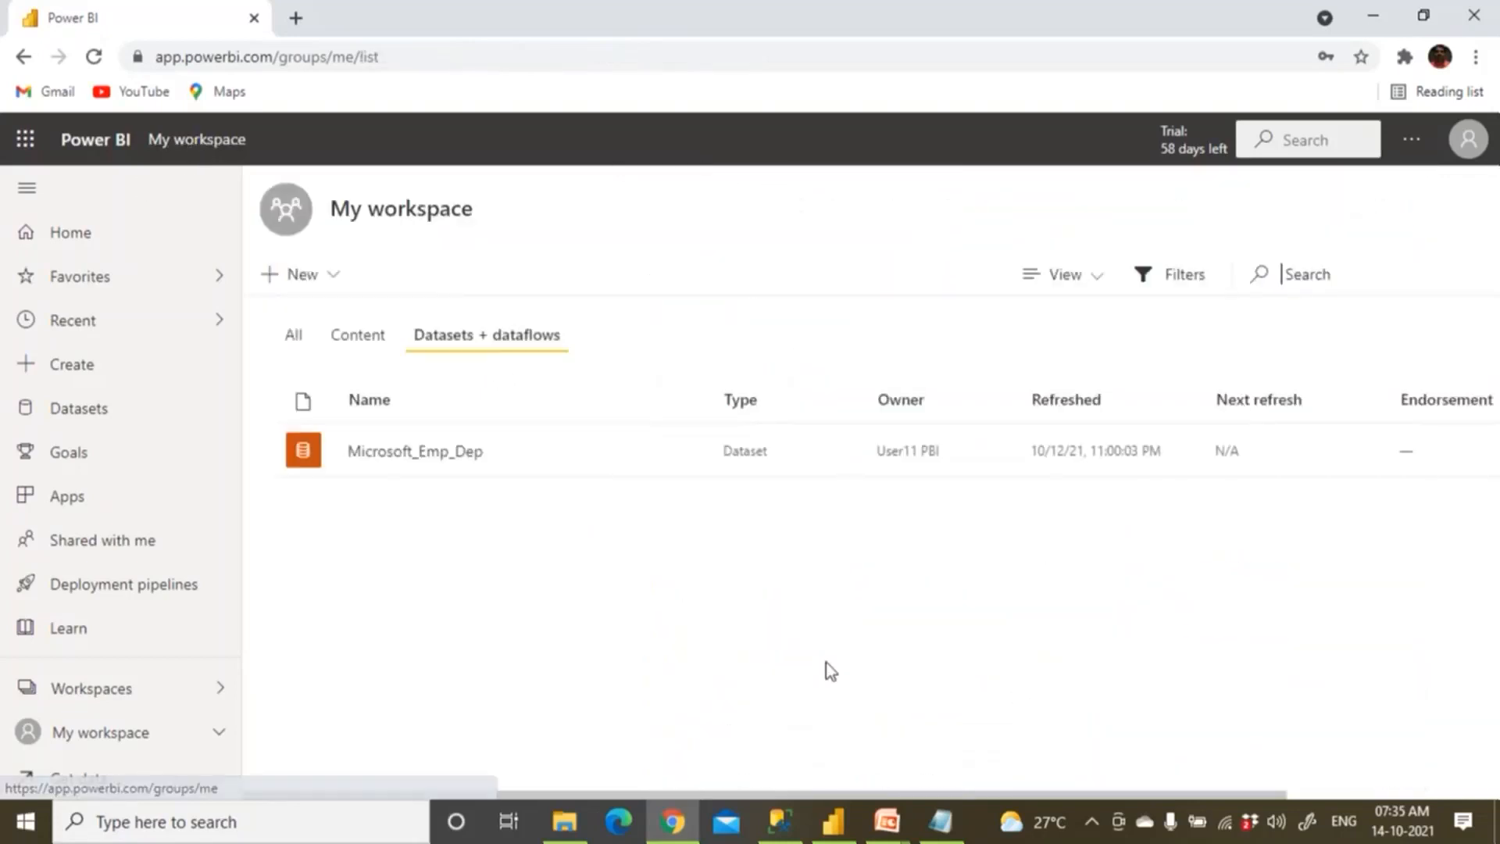
click(941, 820)
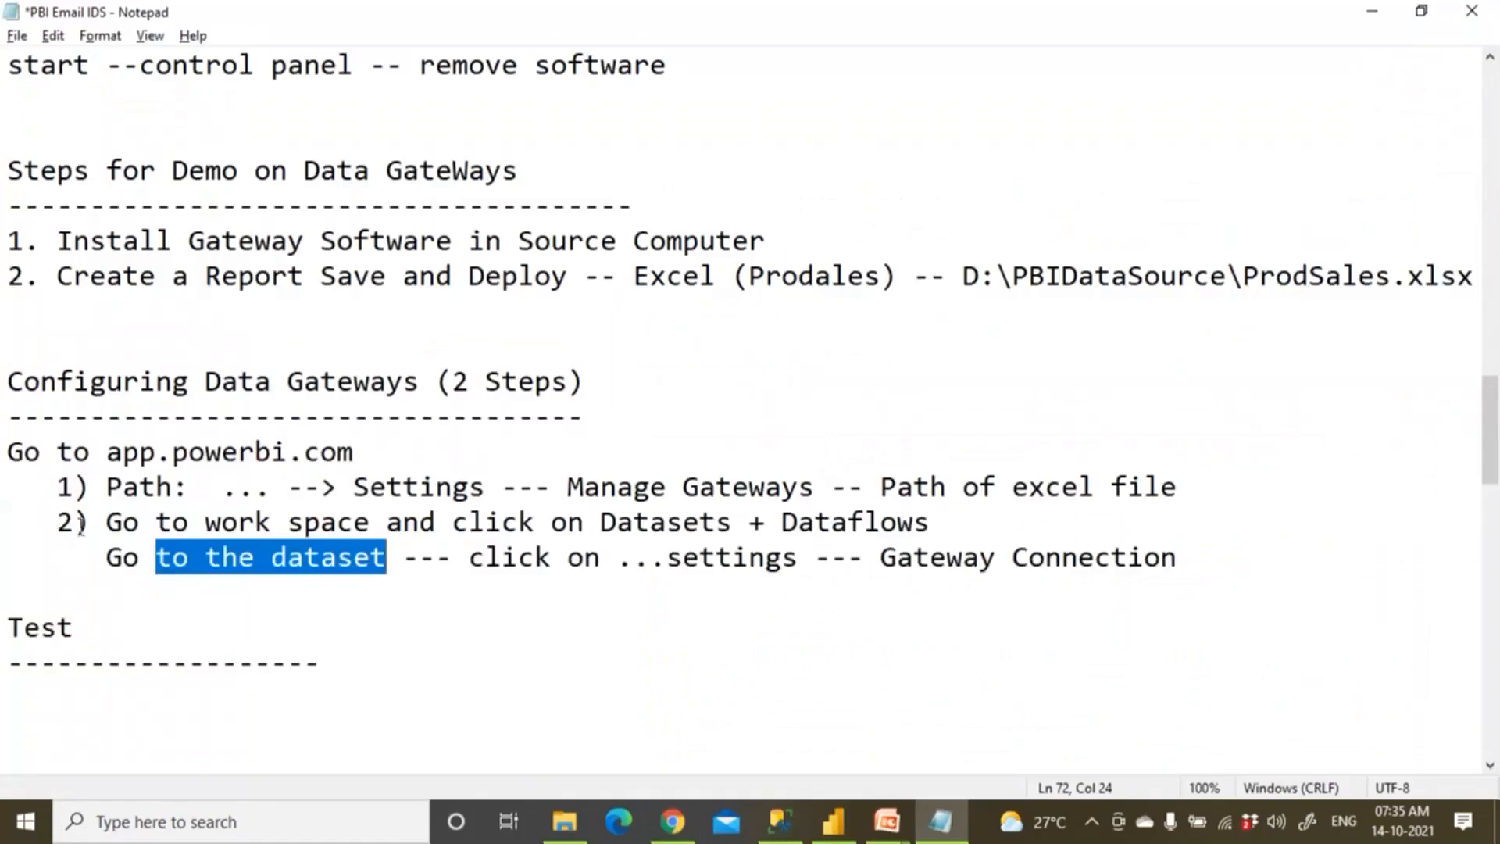
drag(81, 523, 463, 583)
drag(8, 628, 314, 680)
click(383, 668)
click(672, 821)
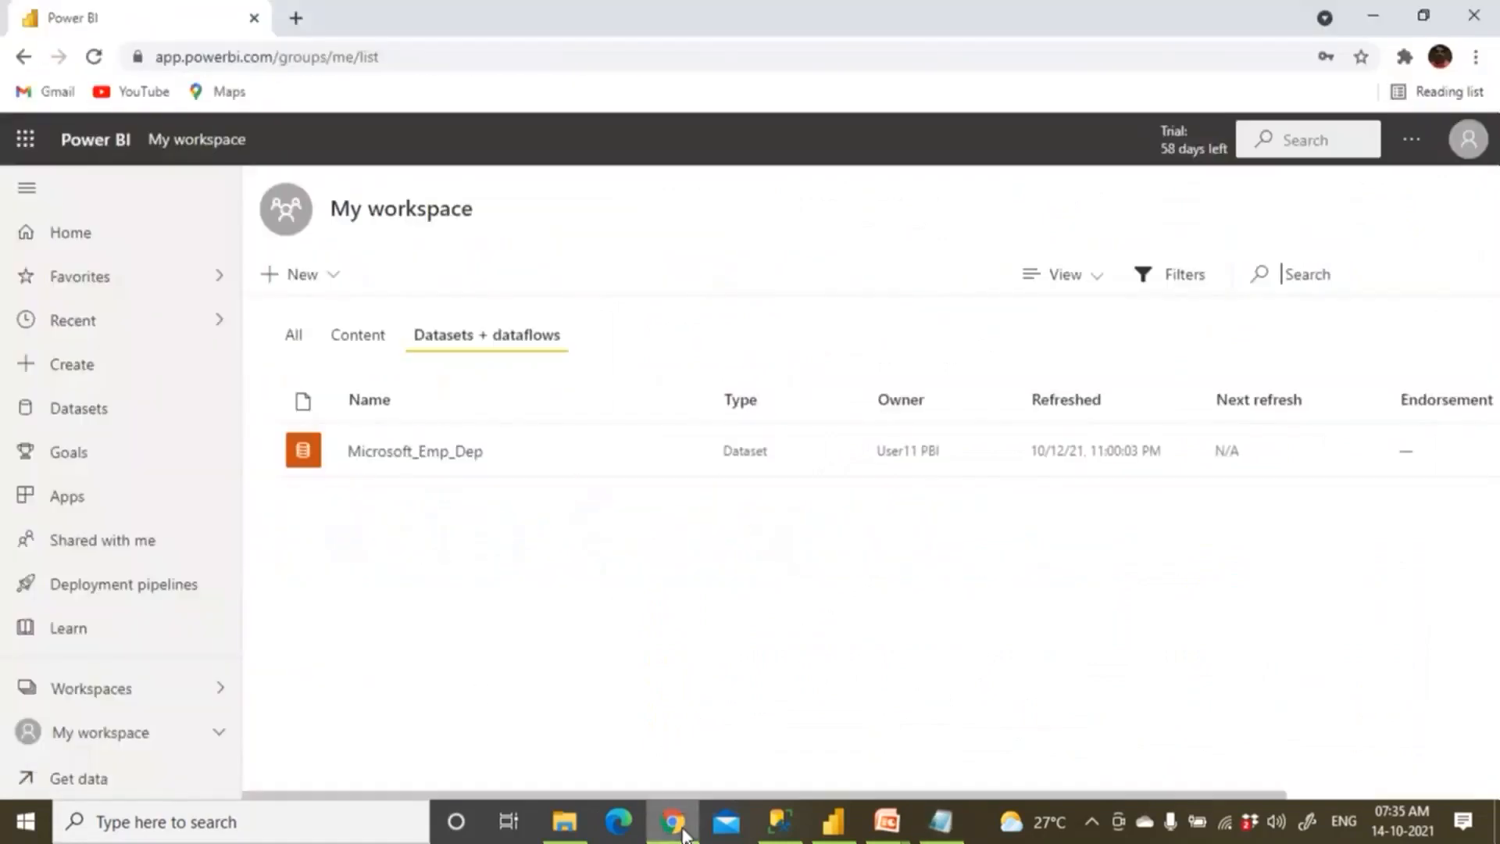
click(834, 821)
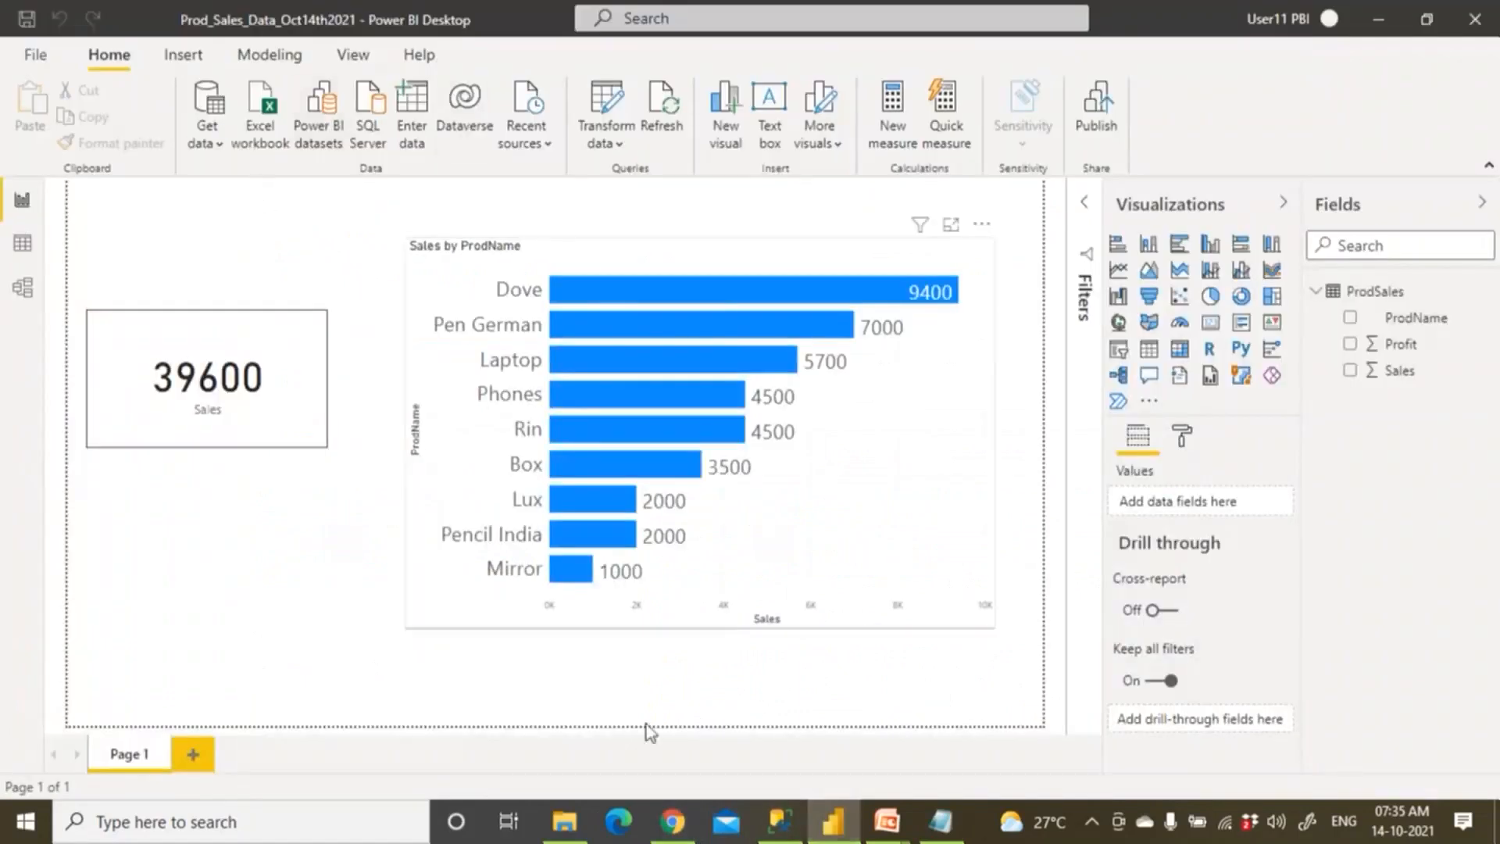
click(674, 820)
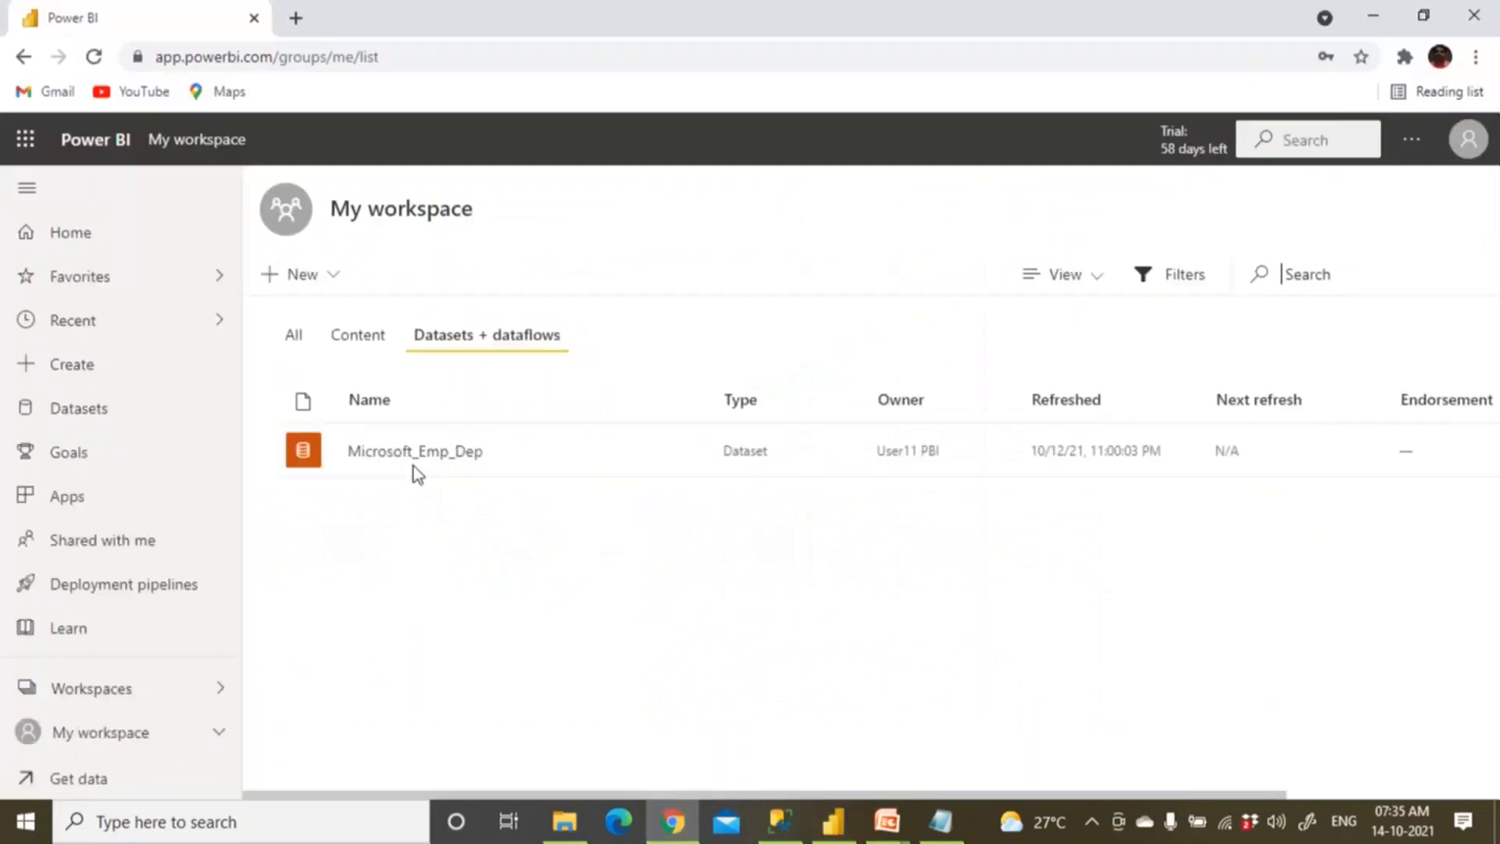
Open the Microsoft_Emp_Dep report from My workspace, then return to the content list.
click(379, 343)
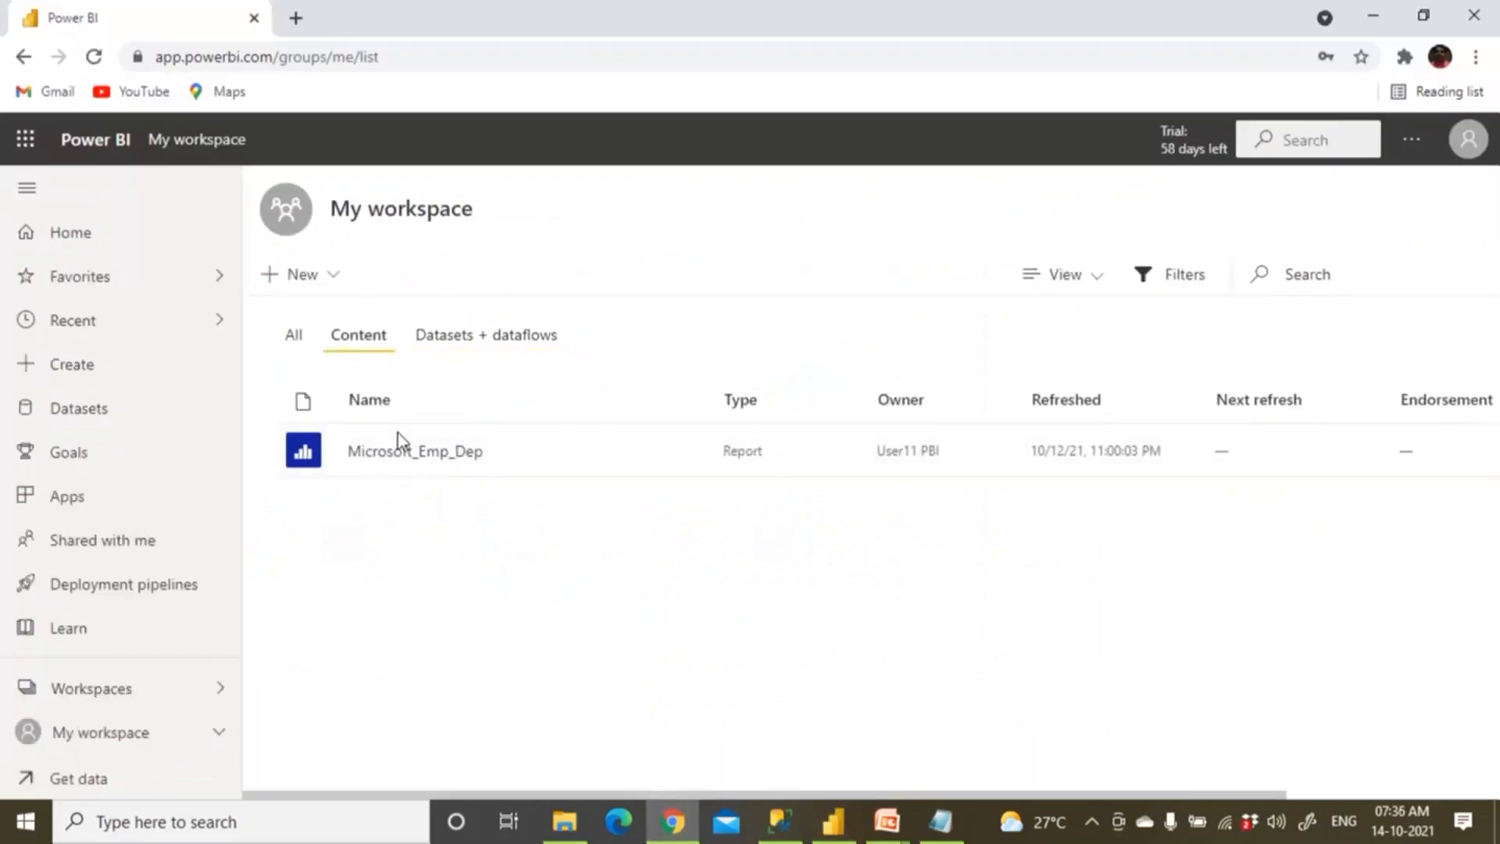
click(408, 455)
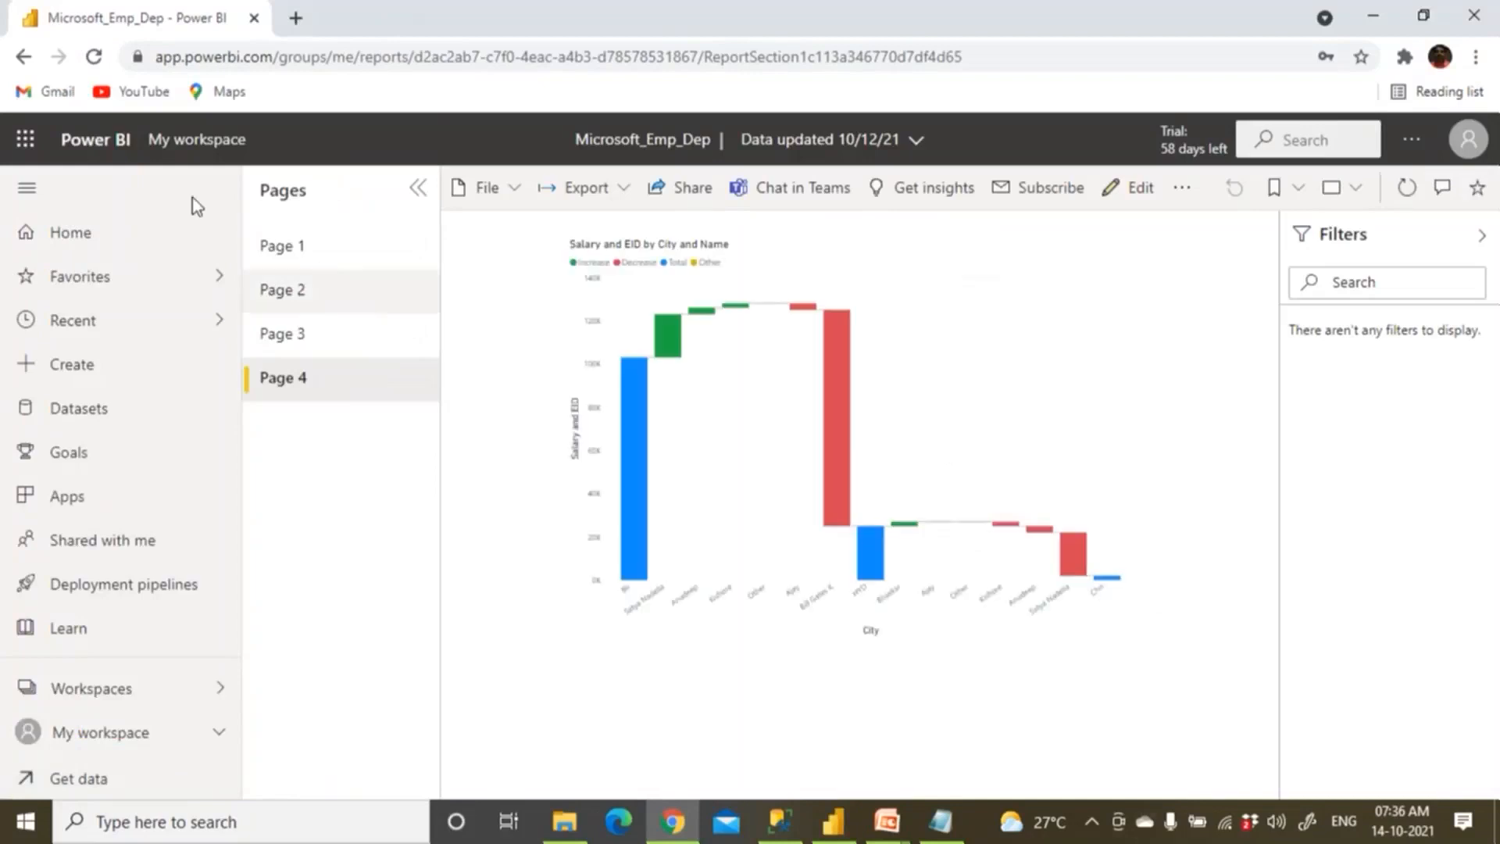
click(157, 141)
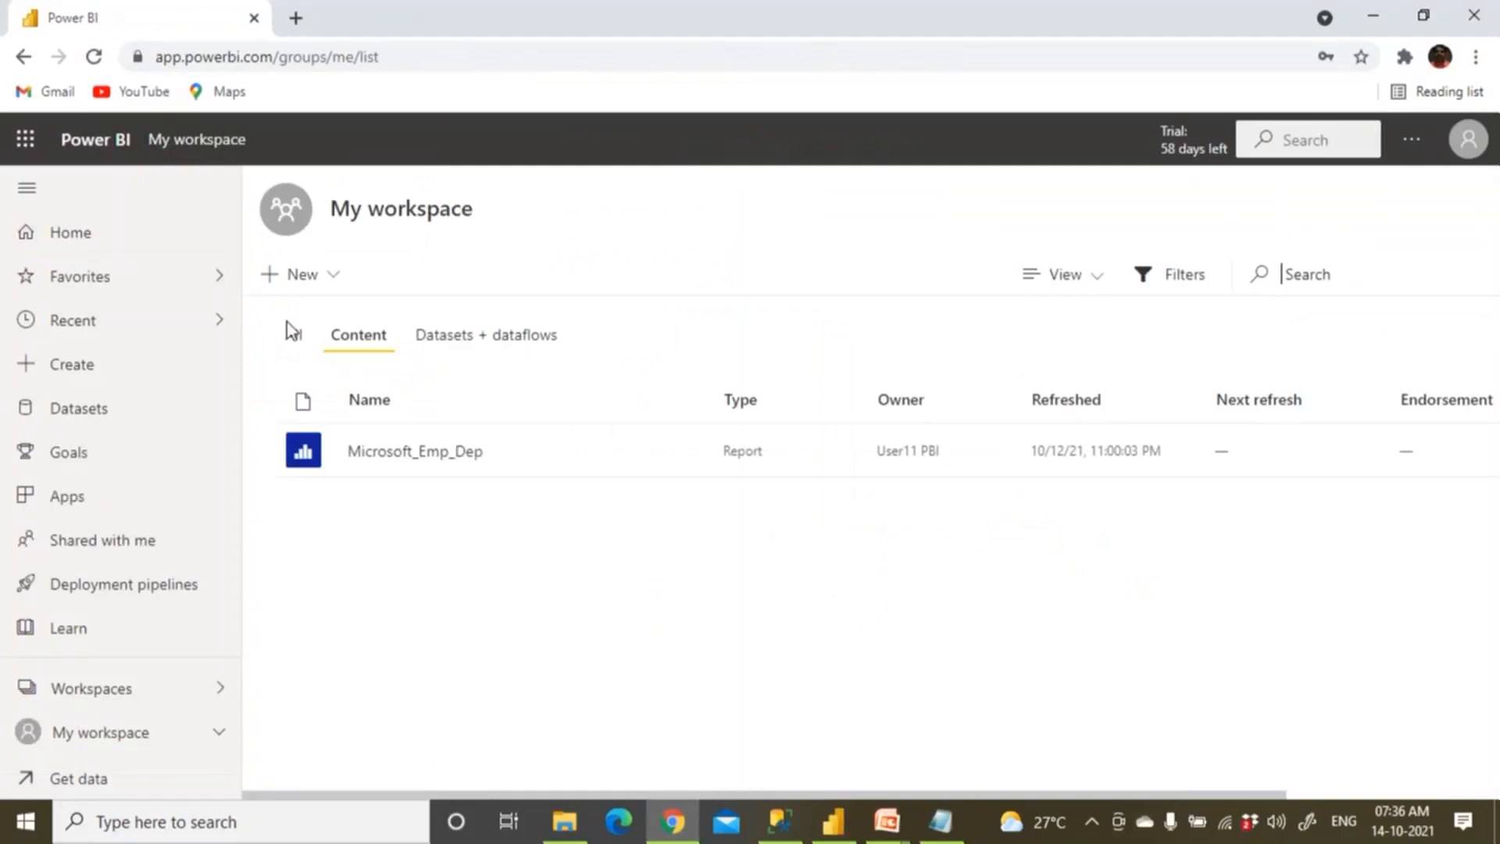
Switch to Flipcart_WS, view the Prod_Sales_Data_Oct14th2021 report, and return to the workspace list.
click(110, 691)
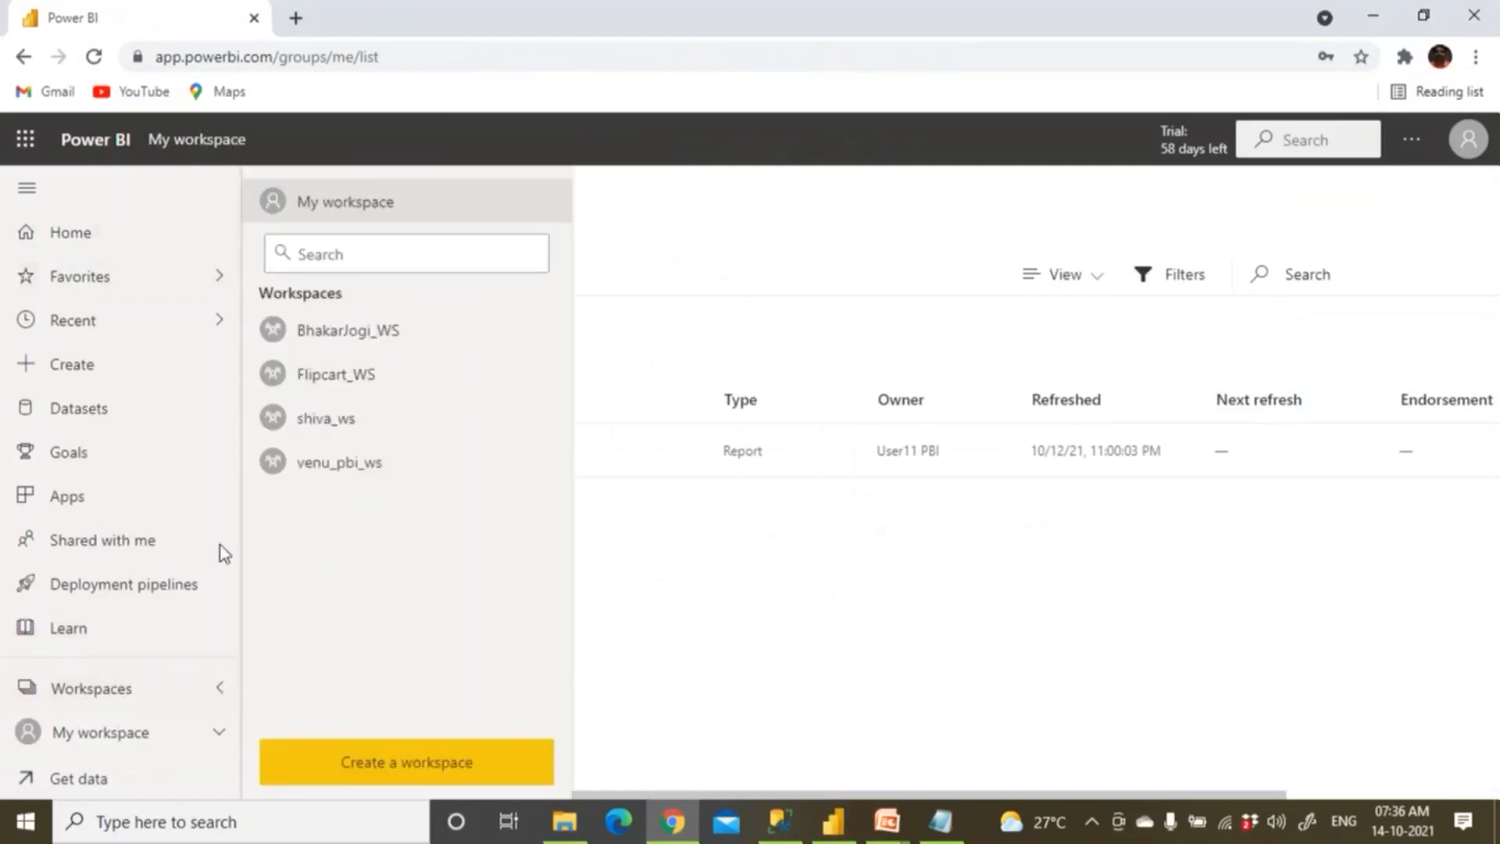
click(340, 383)
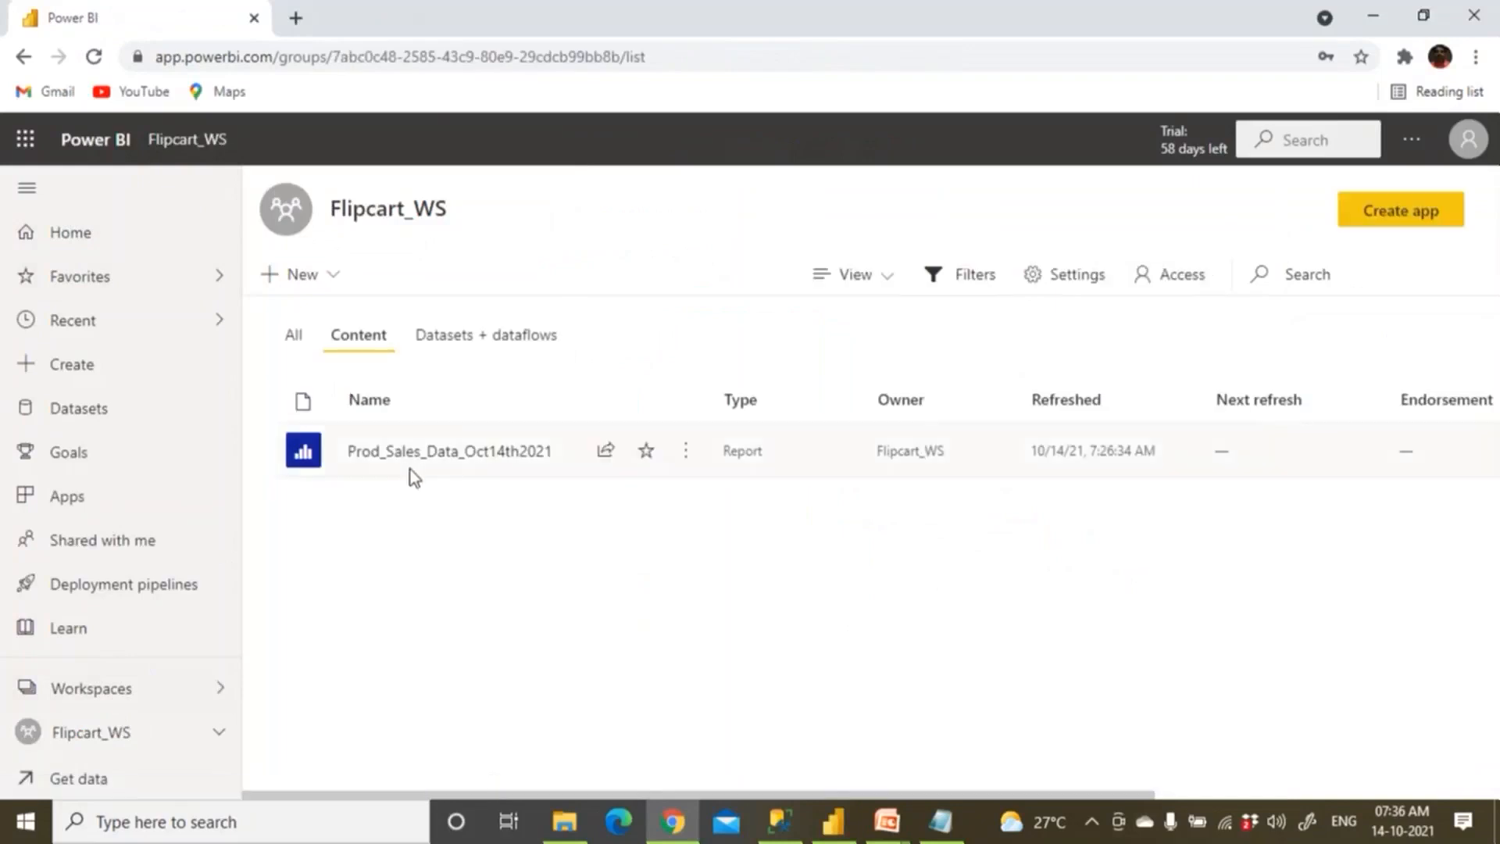
click(414, 452)
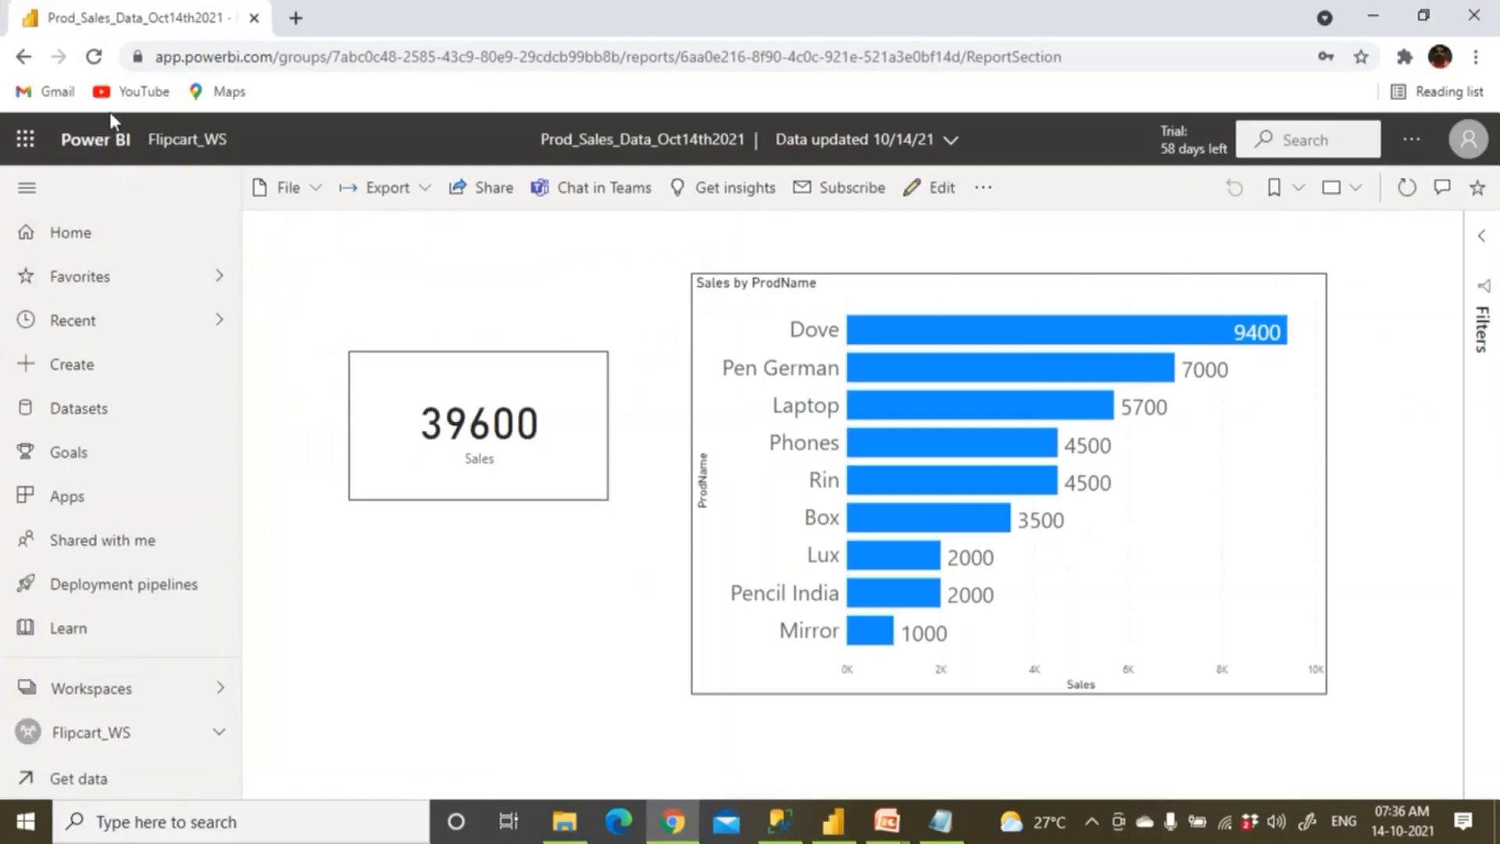
click(200, 160)
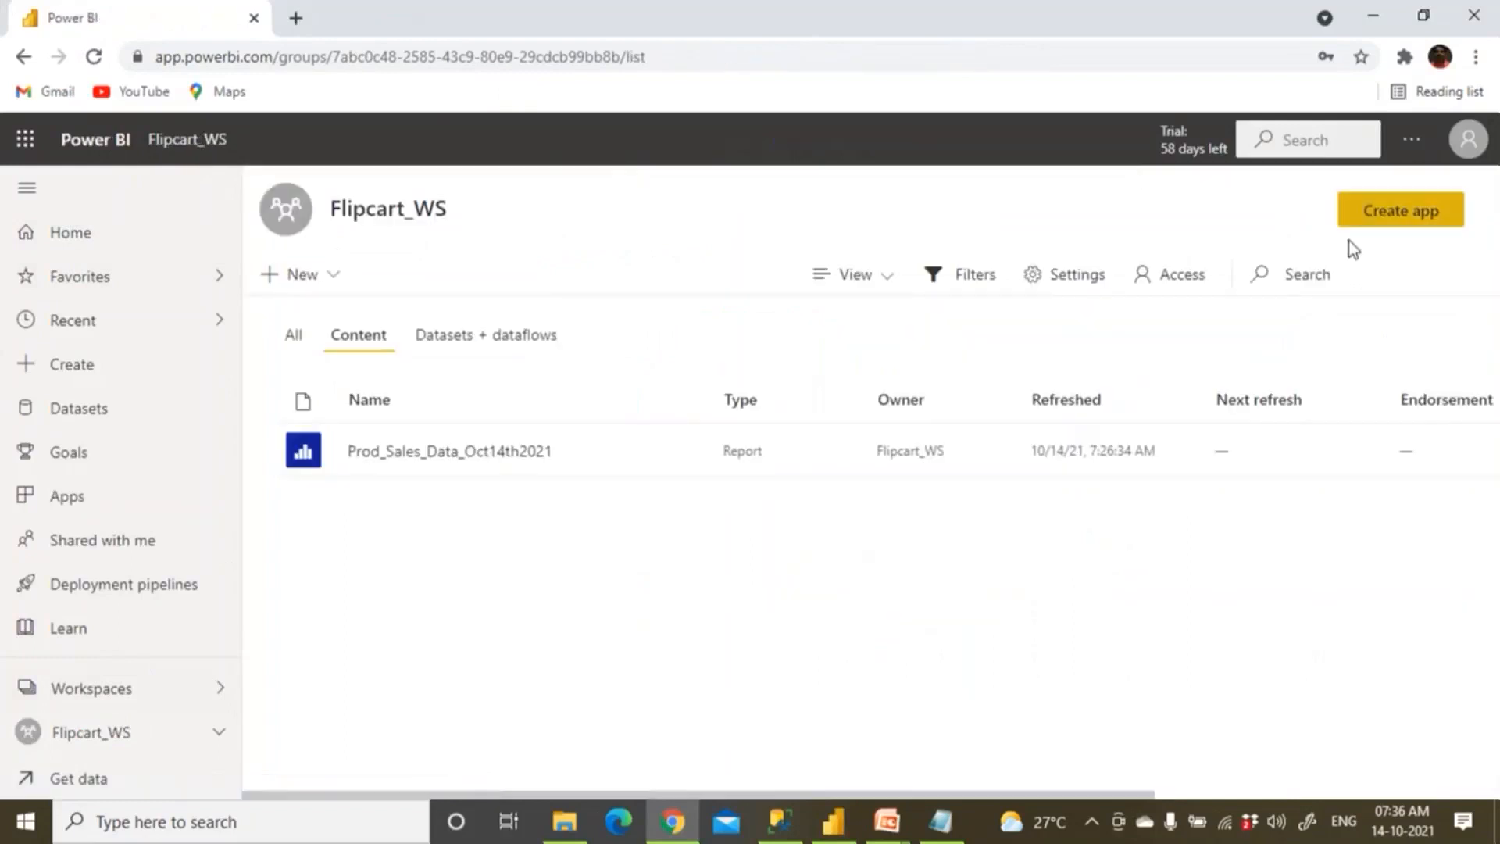
click(1413, 141)
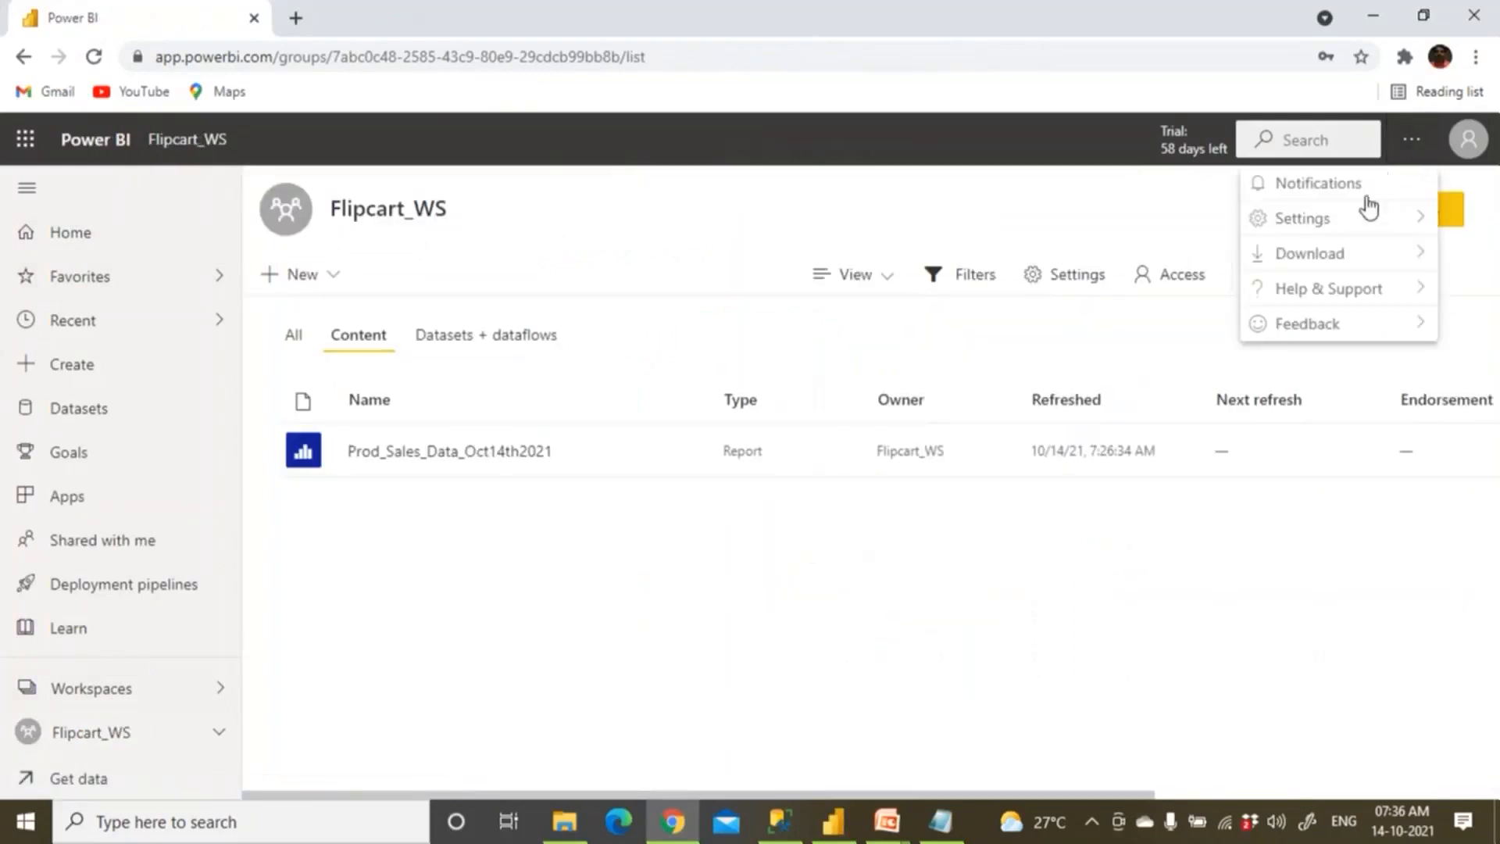
In Manage gateways, expand Kedar_GateWay and select the Excel_Prod data source.
mouse_move(1310, 226)
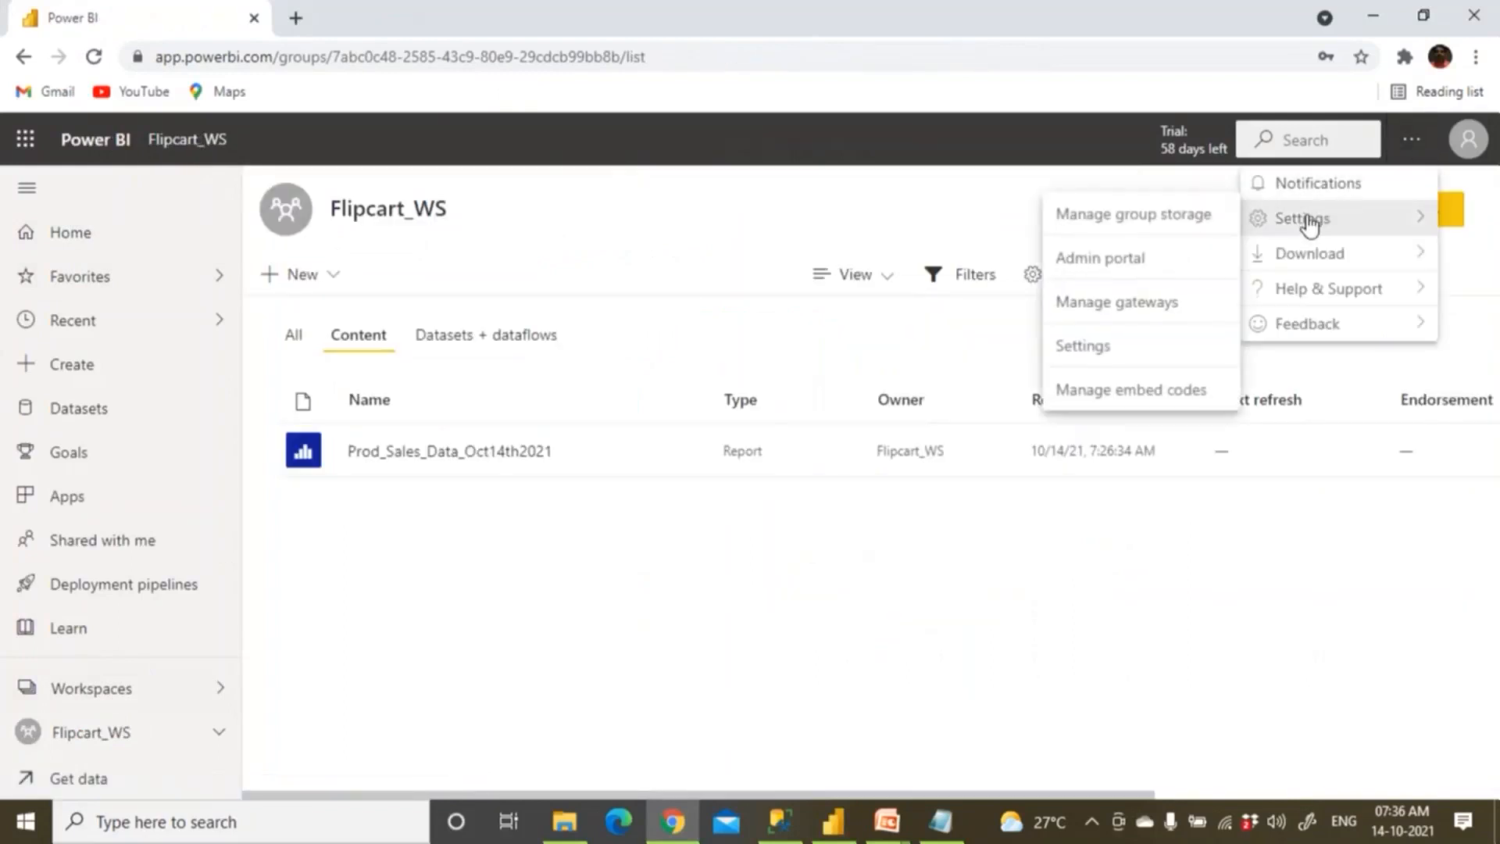
click(1137, 304)
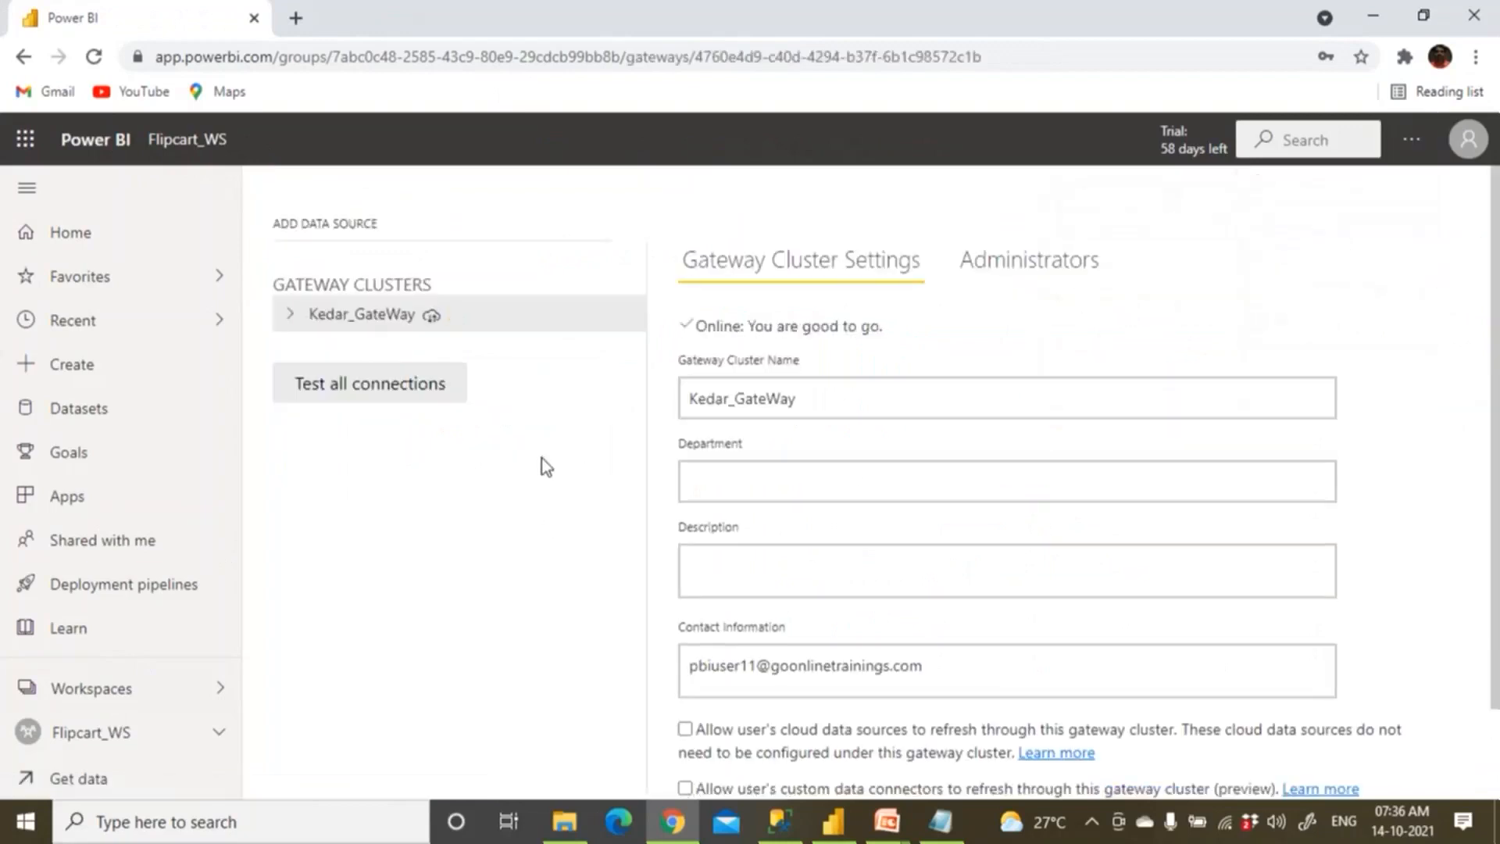
click(289, 318)
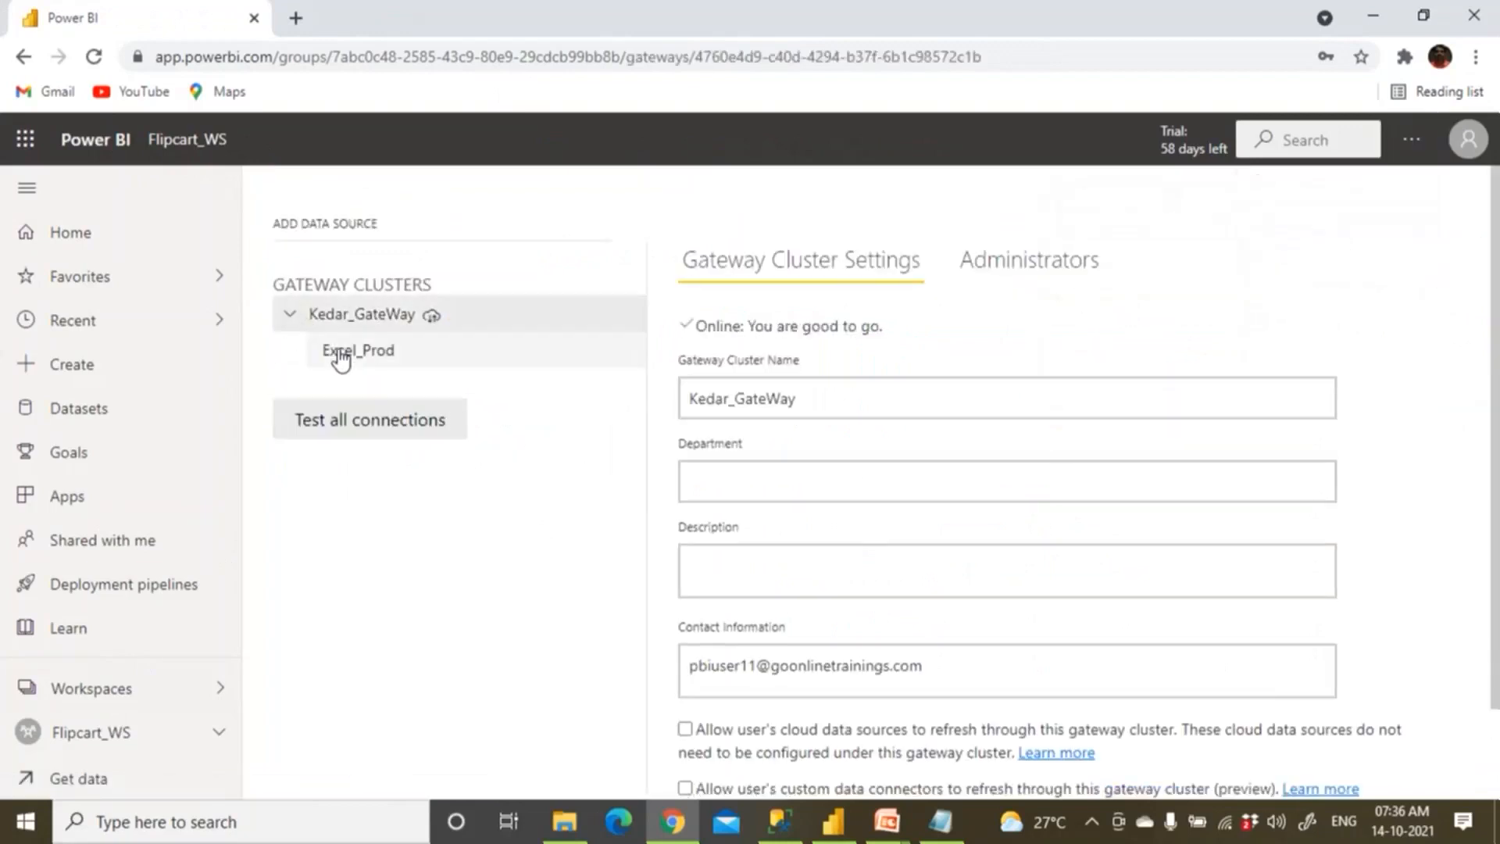
click(350, 356)
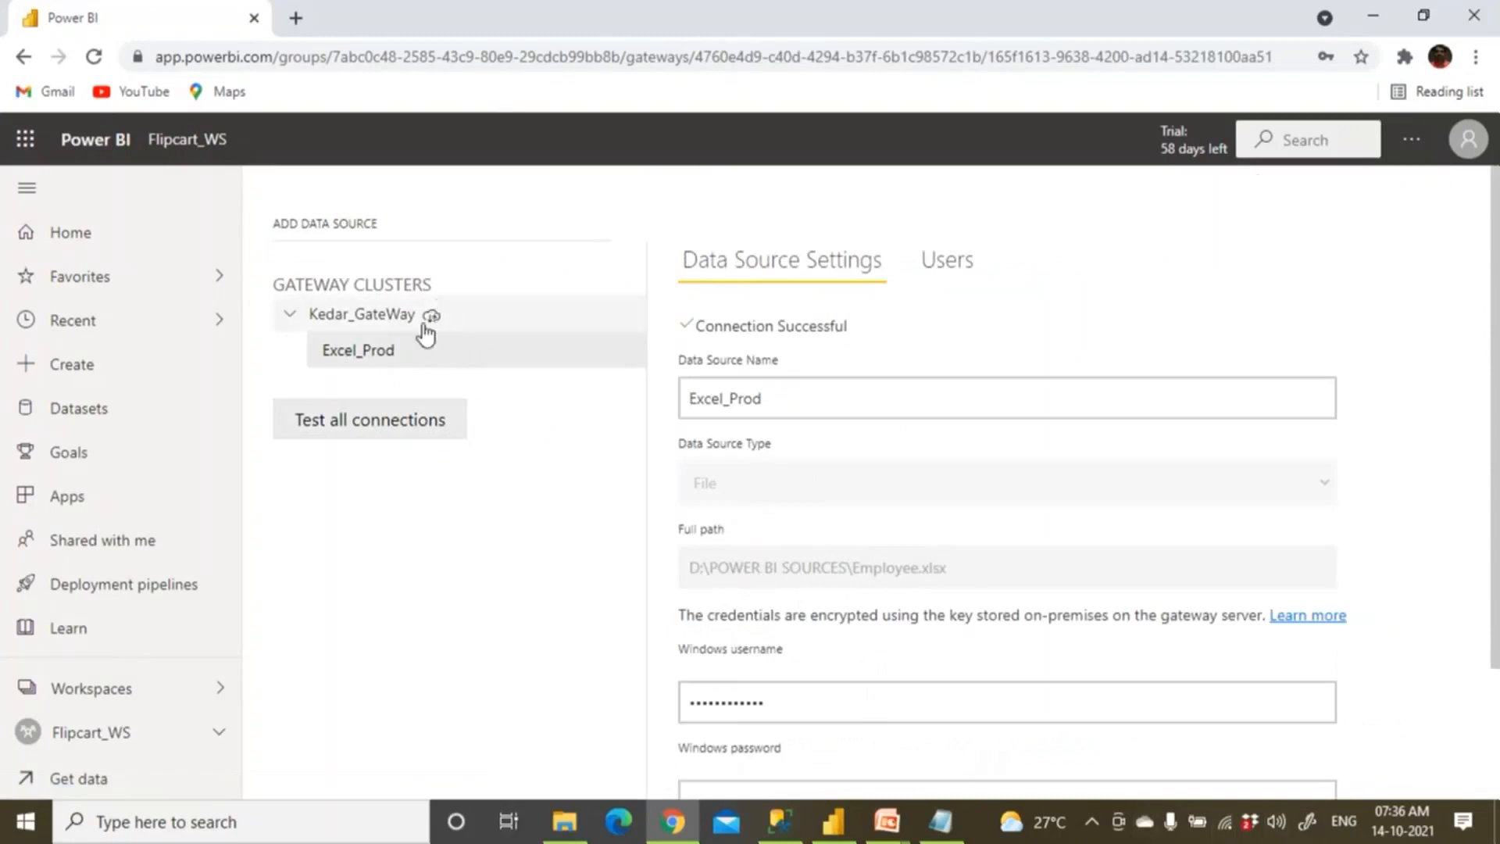
Remove Excel_Prod from Kedar_GateWay and return to the Flipcart_WS content list.
right_click(407, 358)
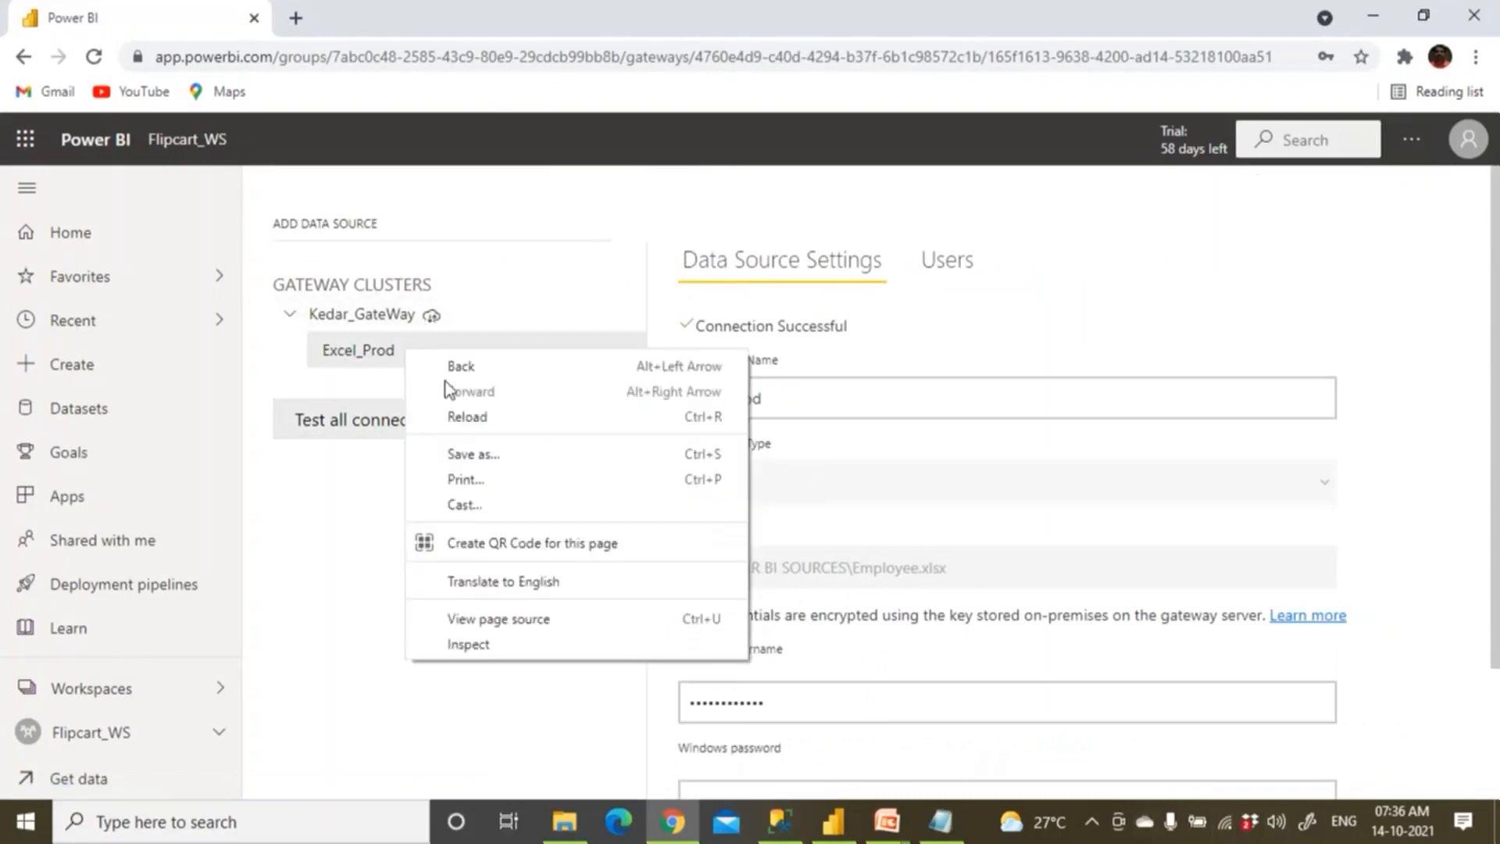
key(Escape)
click(632, 364)
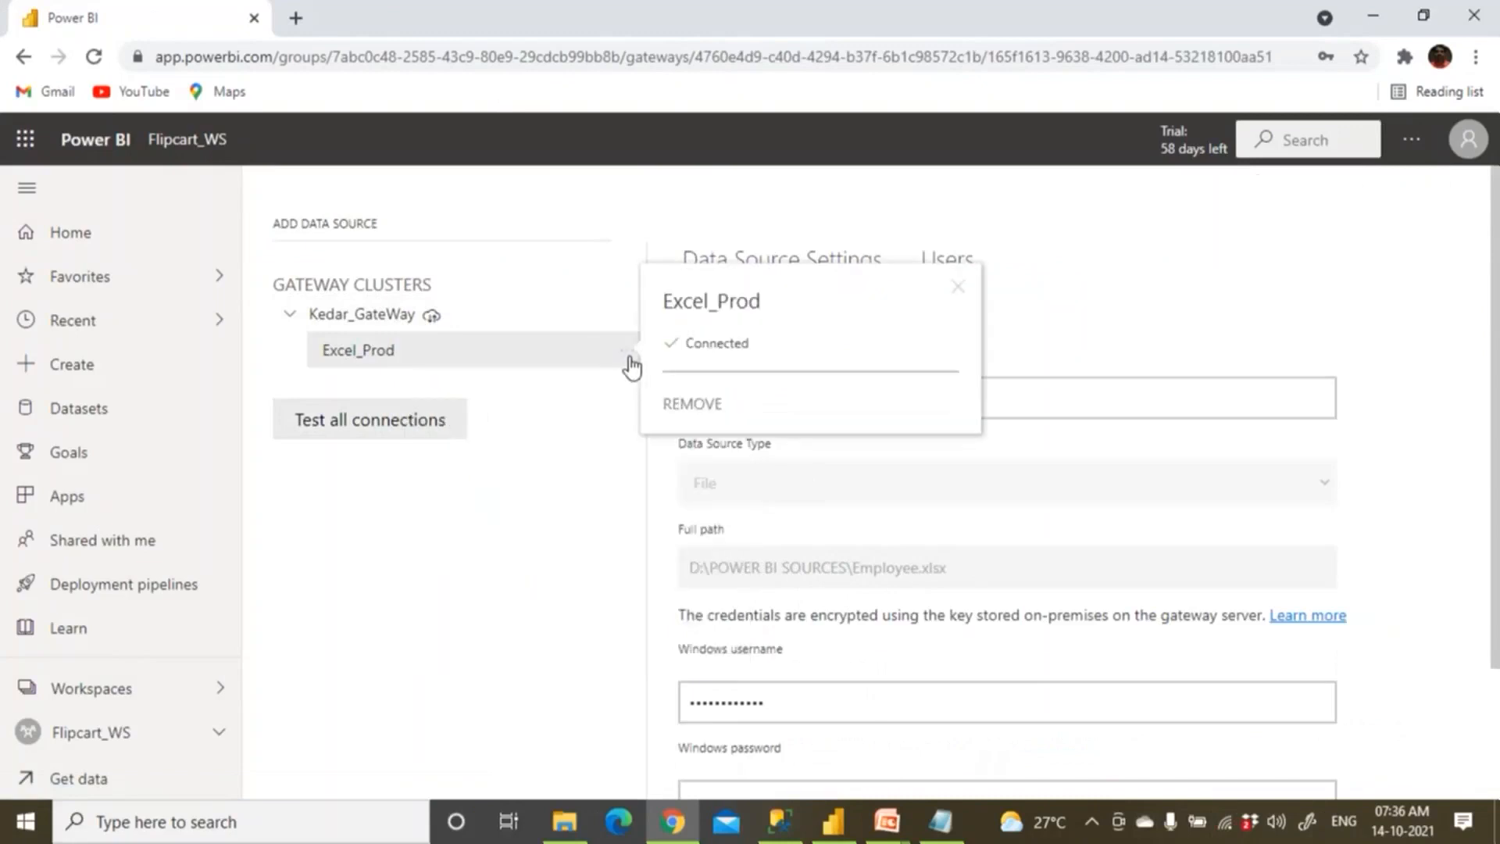
click(670, 408)
click(938, 507)
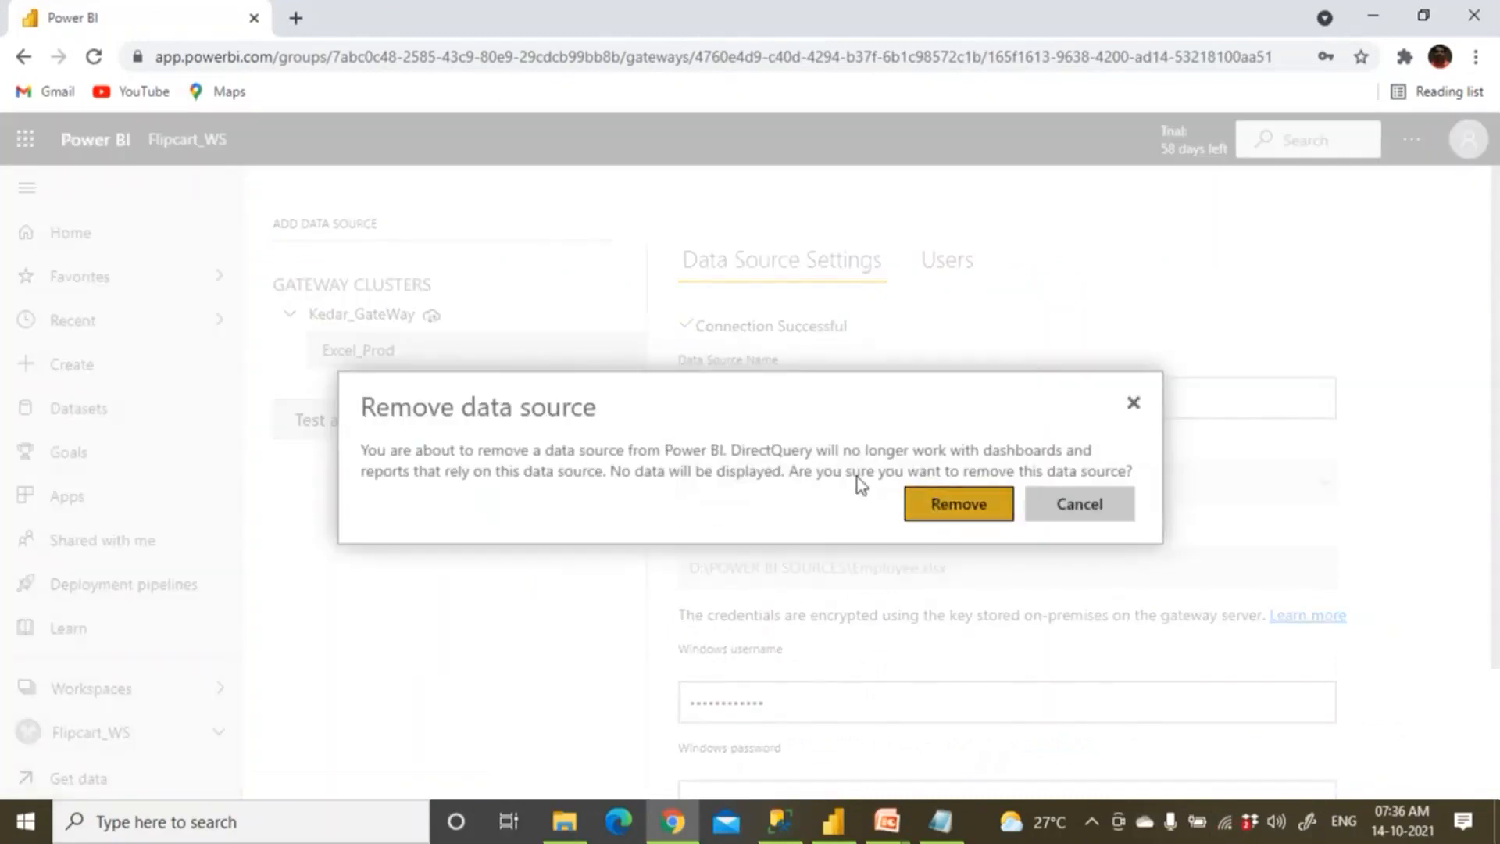
click(187, 146)
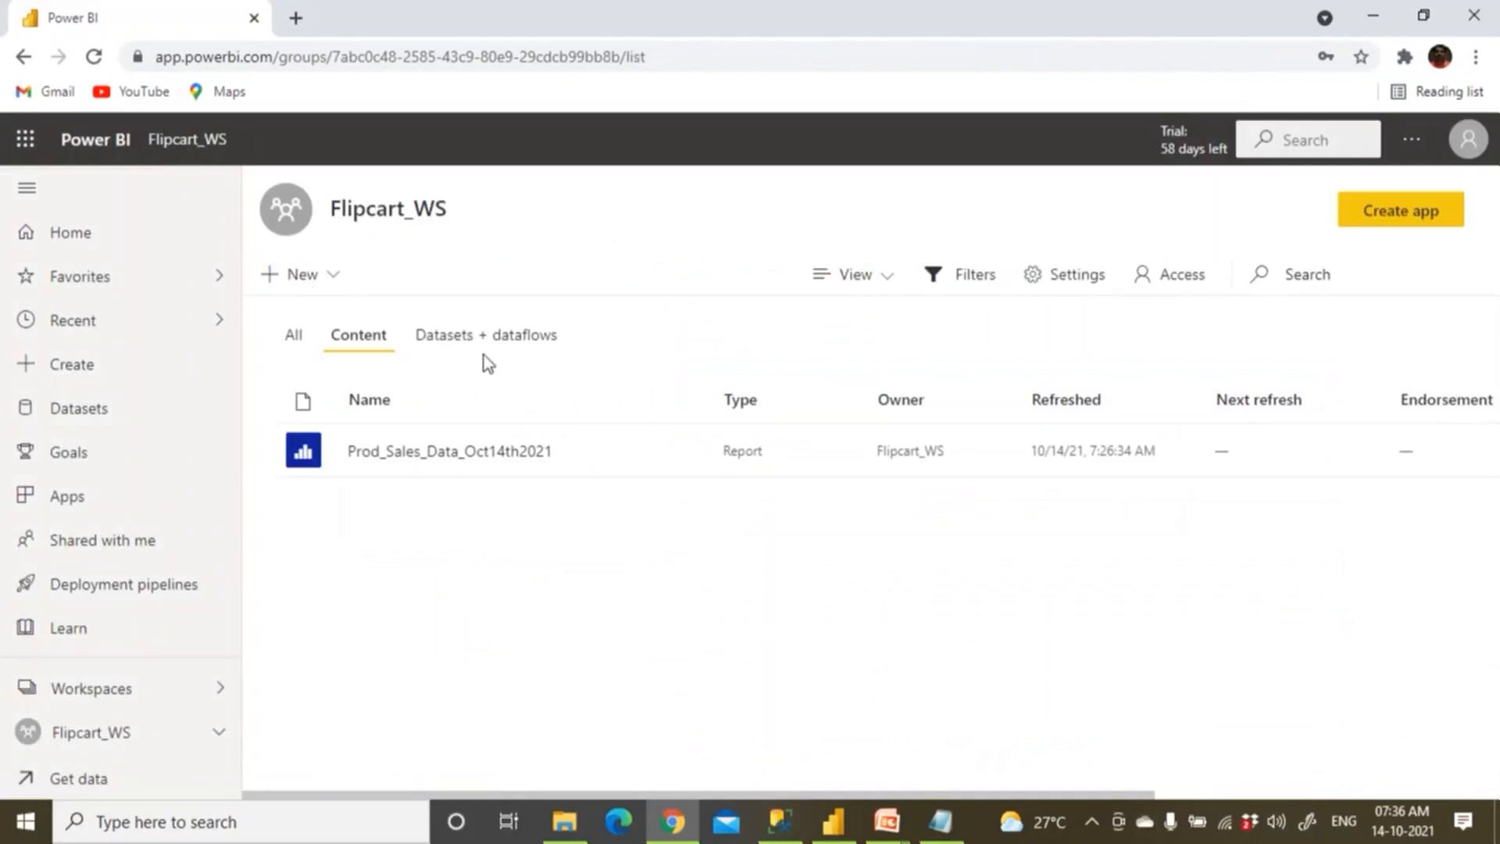
Show Flipcart_WS's Datasets + dataflows list and check the Prod_Sales_Data_Oct14th2021 dataset's options.
click(509, 344)
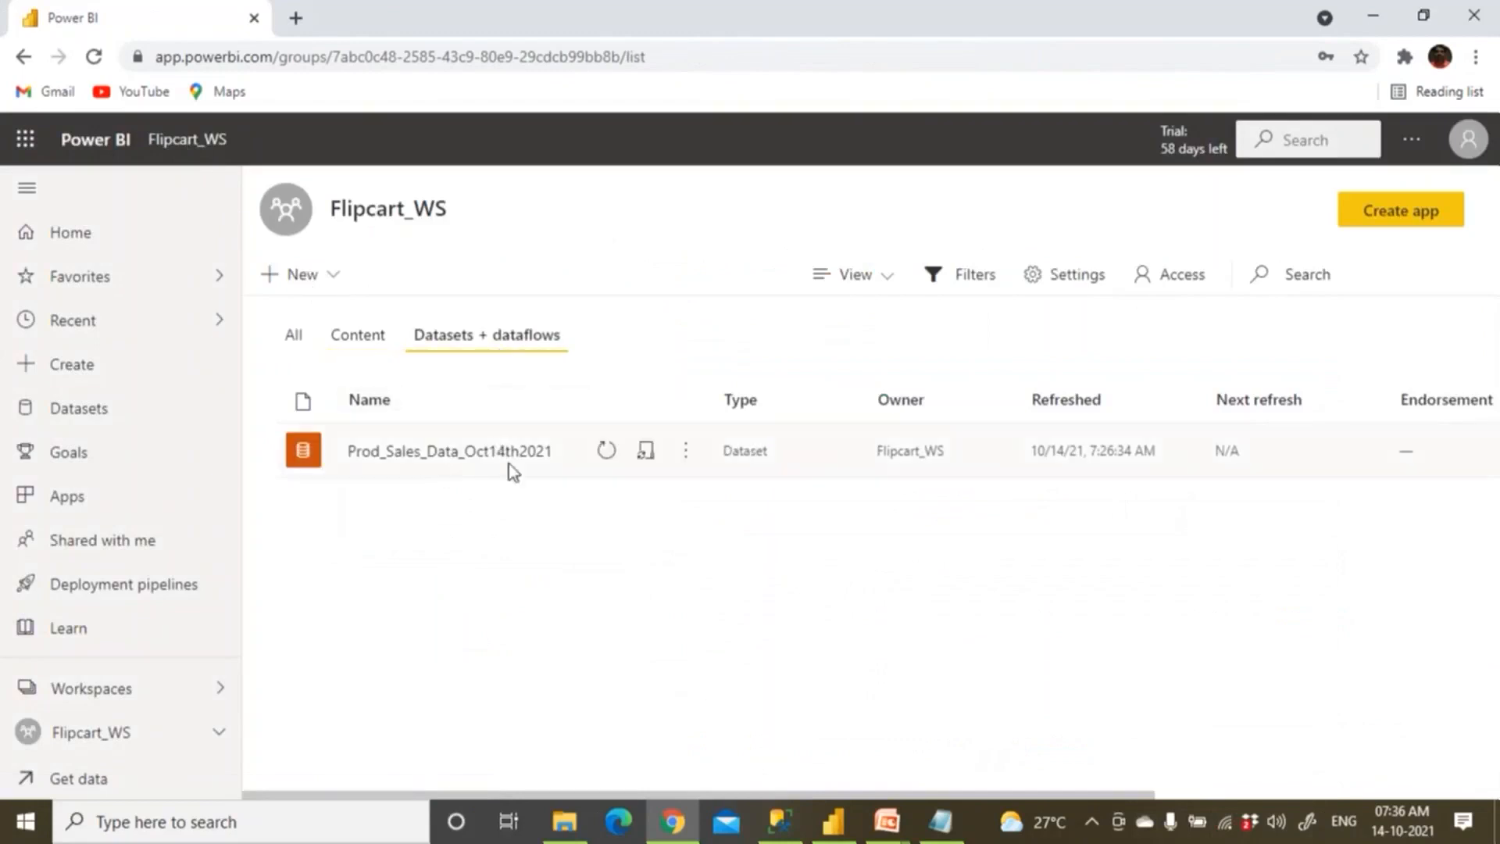
click(685, 453)
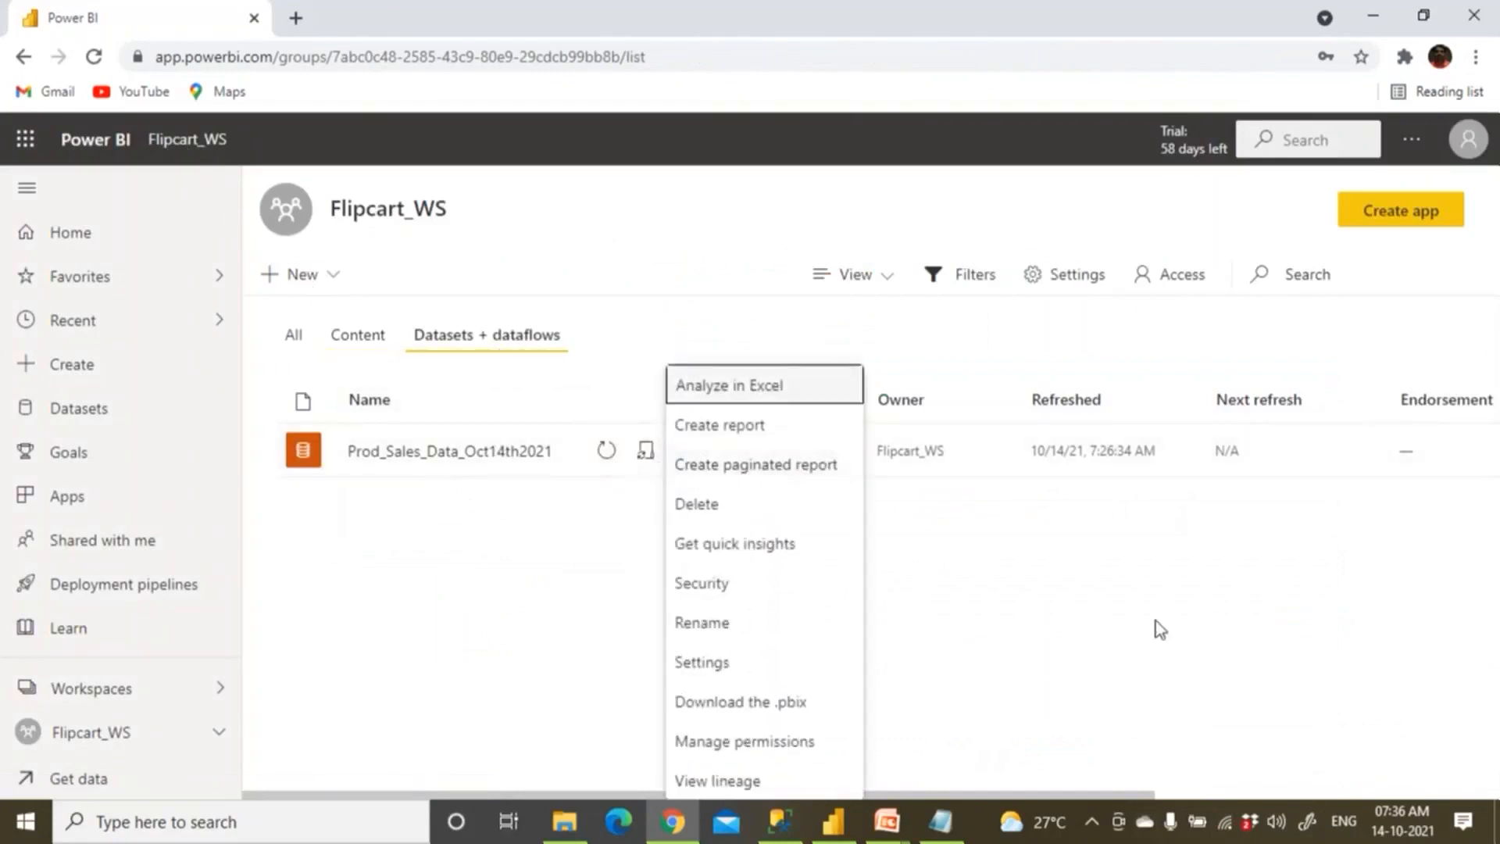
click(1272, 328)
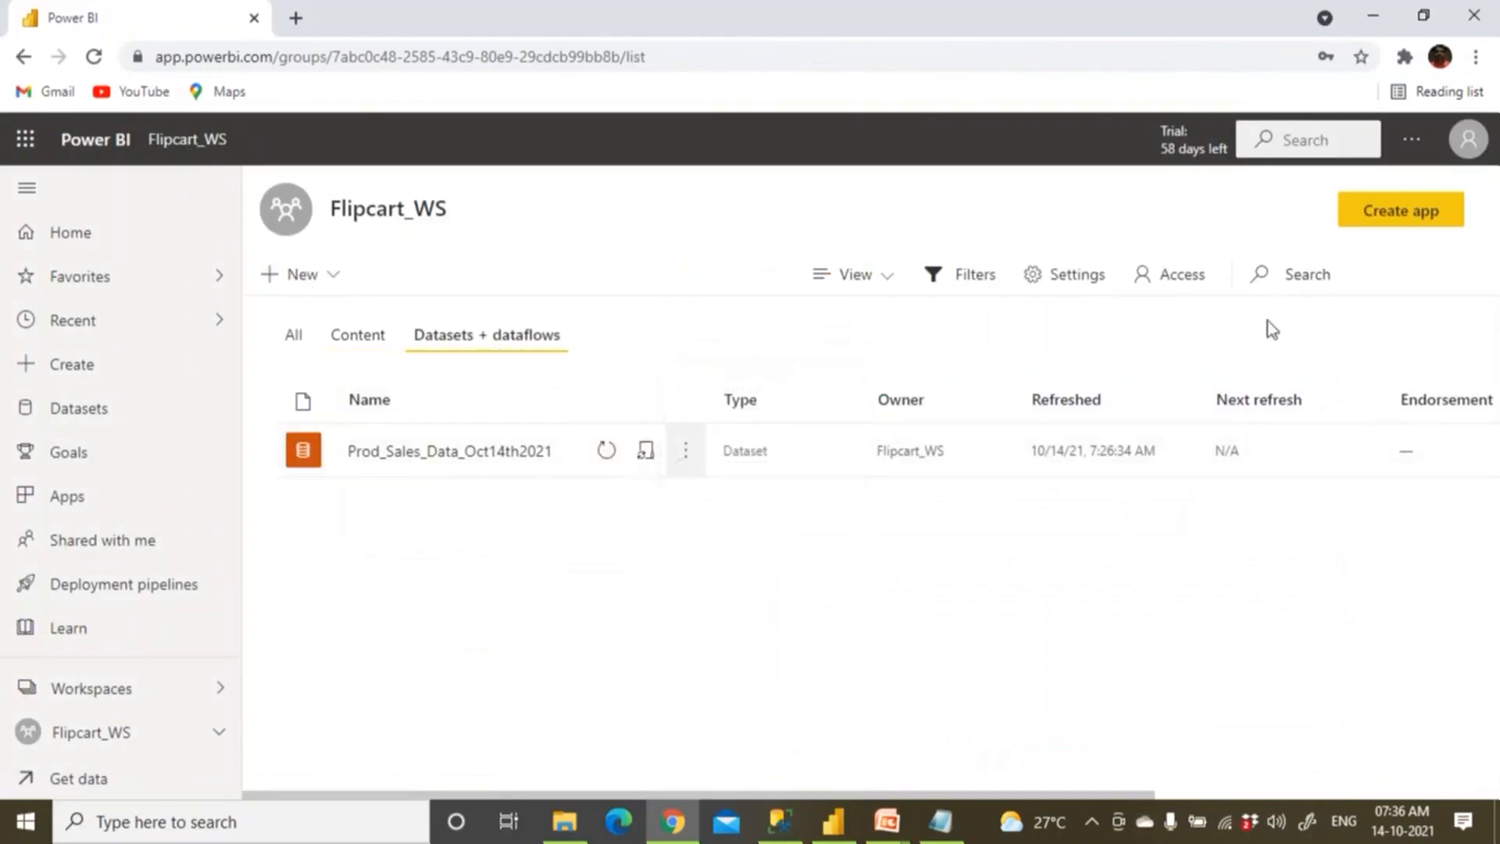
click(1412, 141)
mouse_move(1323, 227)
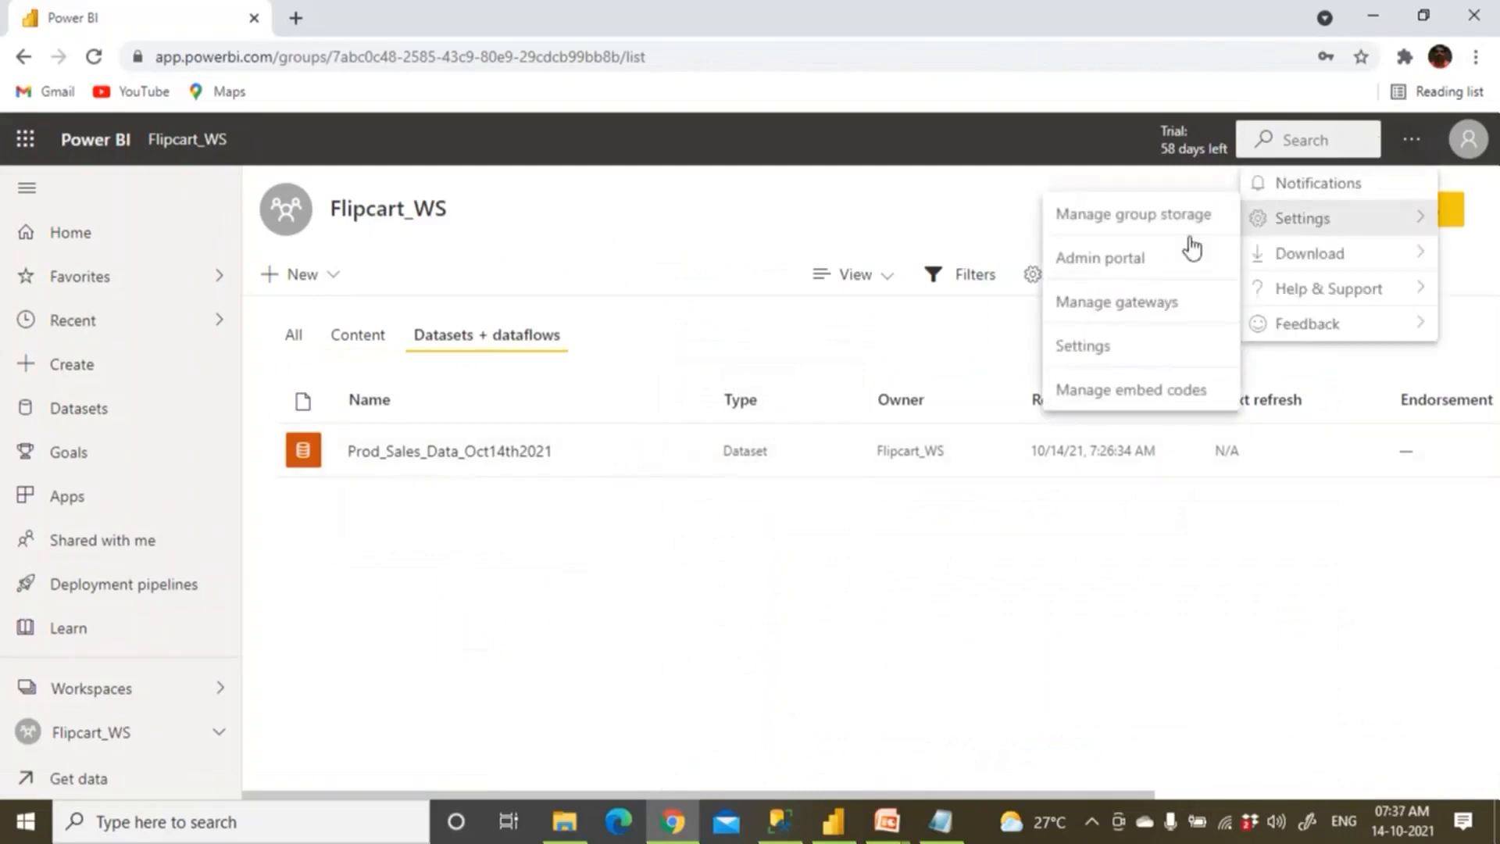
Start adding a new data source to Kedar_GateWay in Manage gateways.
click(1164, 304)
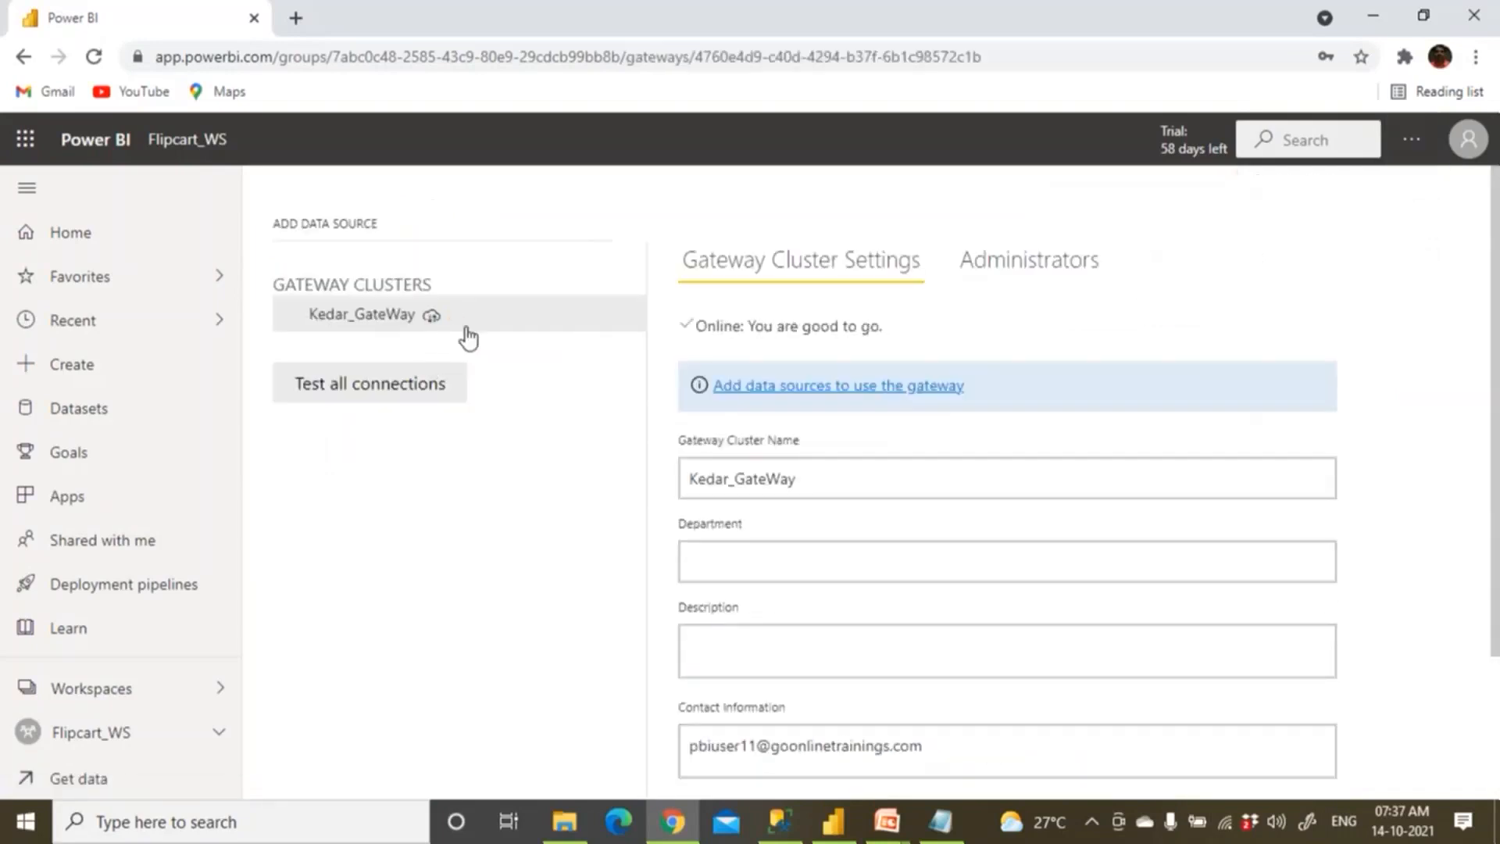
click(625, 326)
click(653, 347)
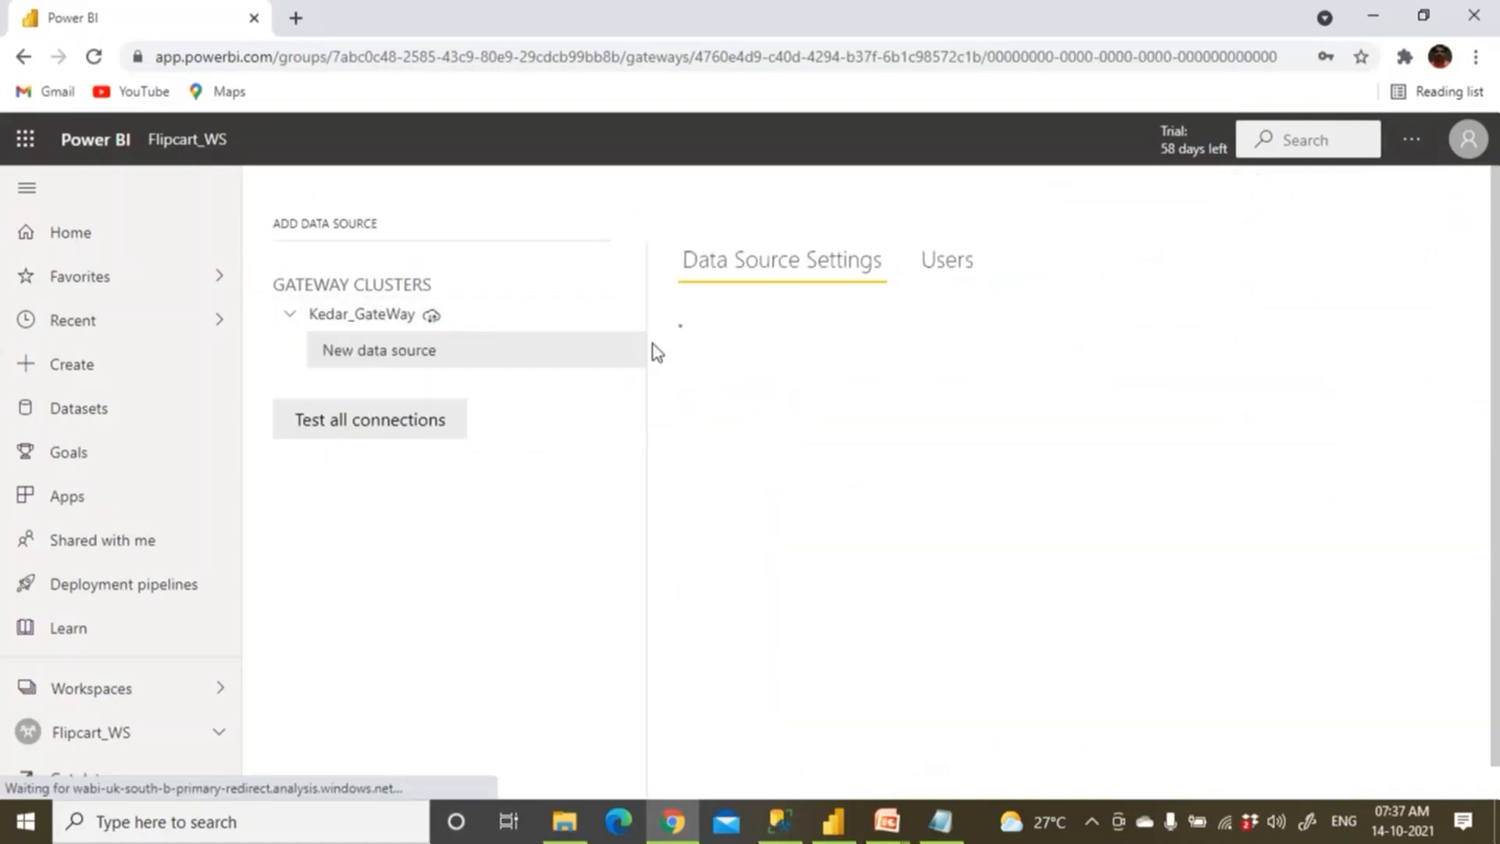
Name the data source Prod_Sales_Source and set its type to File.
click(748, 369)
text(E)
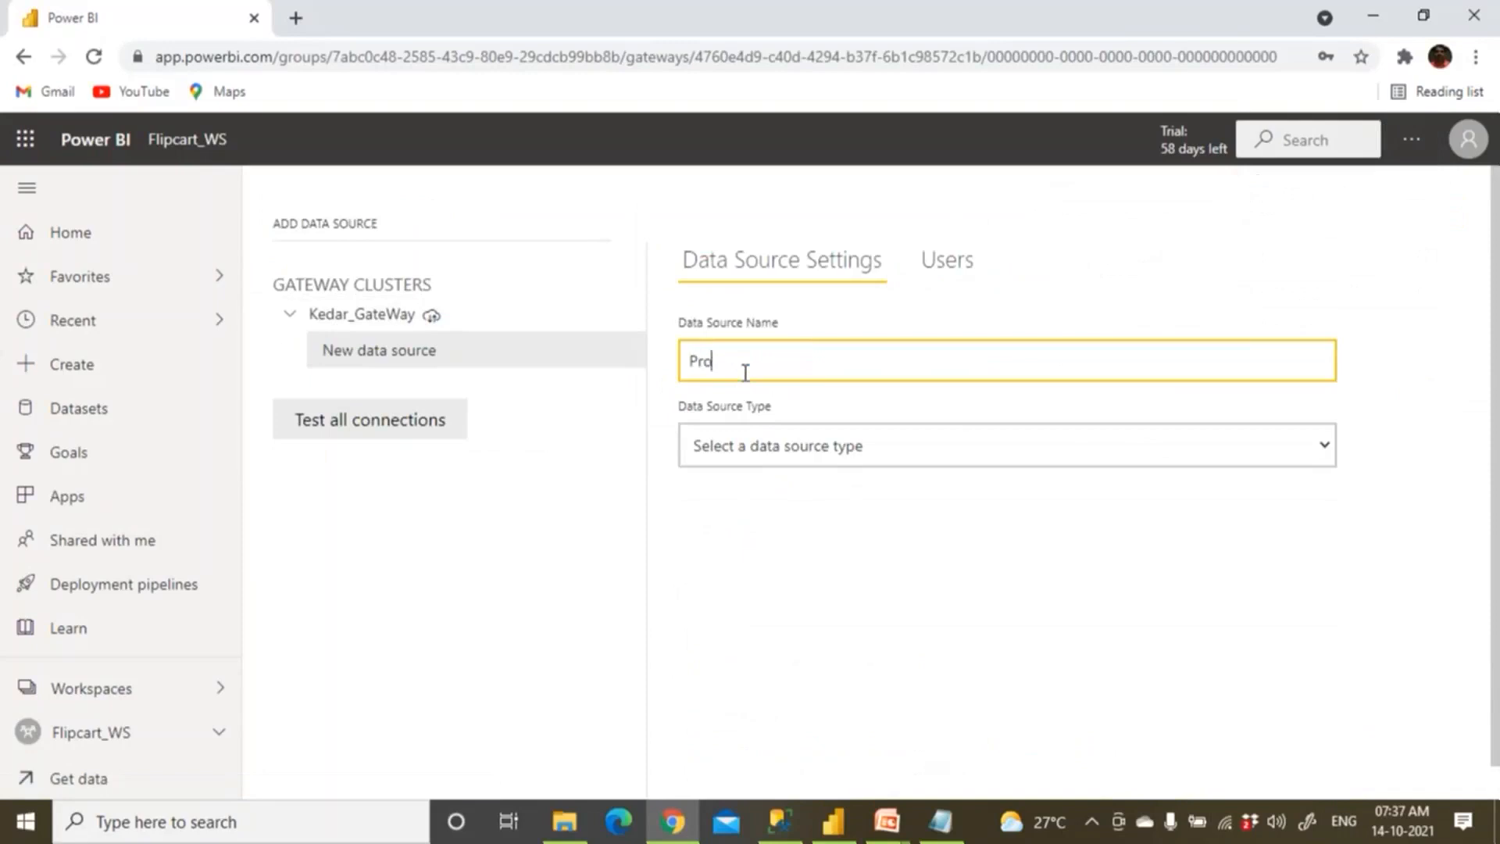
click(774, 463)
key(f)
key(f)
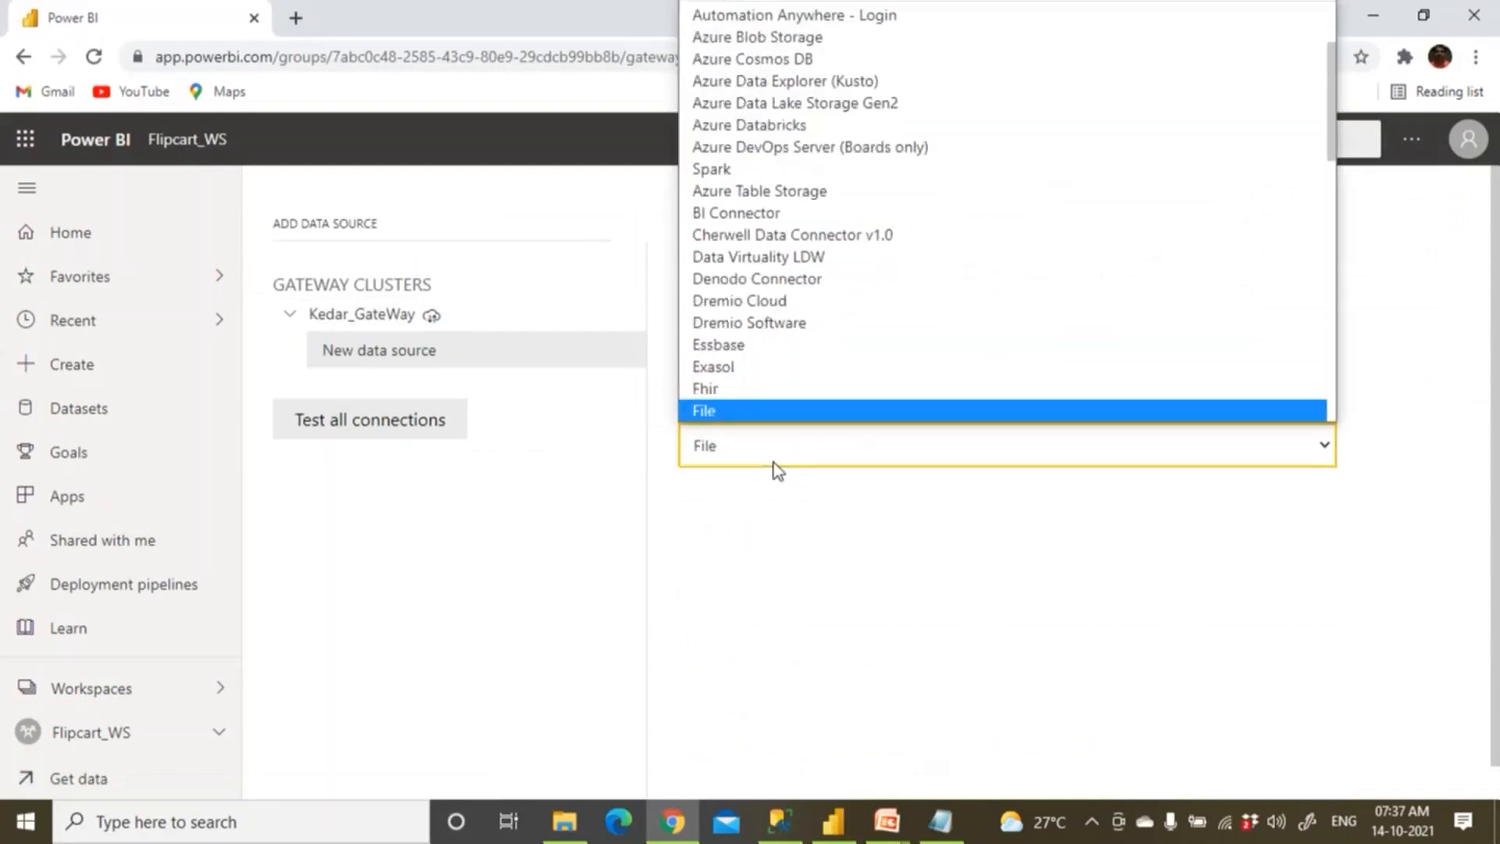
key(Return)
click(763, 522)
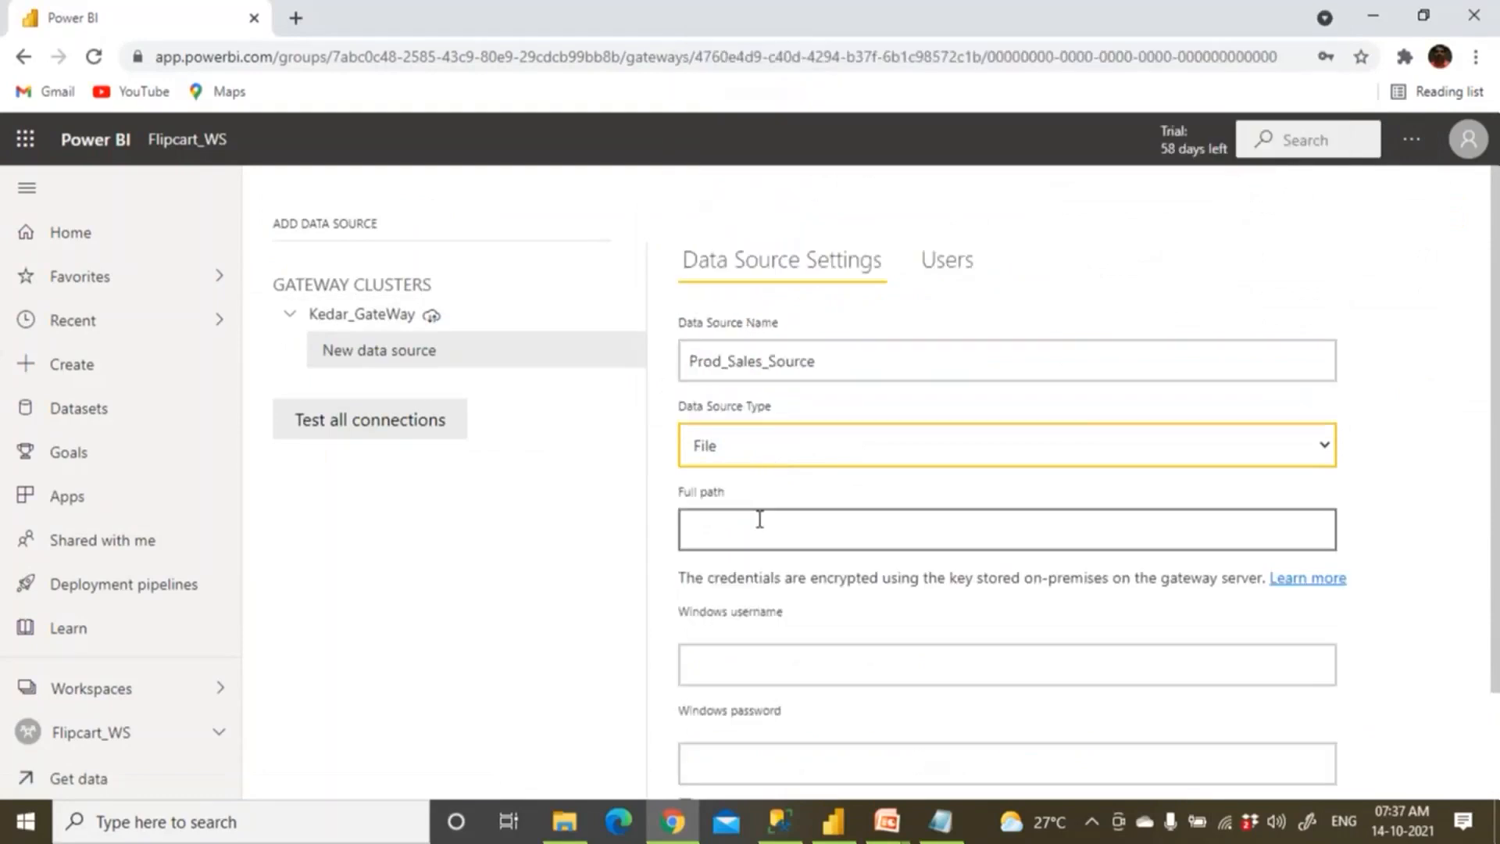
Copy the path D:\PBIDataSource\ProdSales.xlsx from Notepad and go back to the data source form.
click(833, 822)
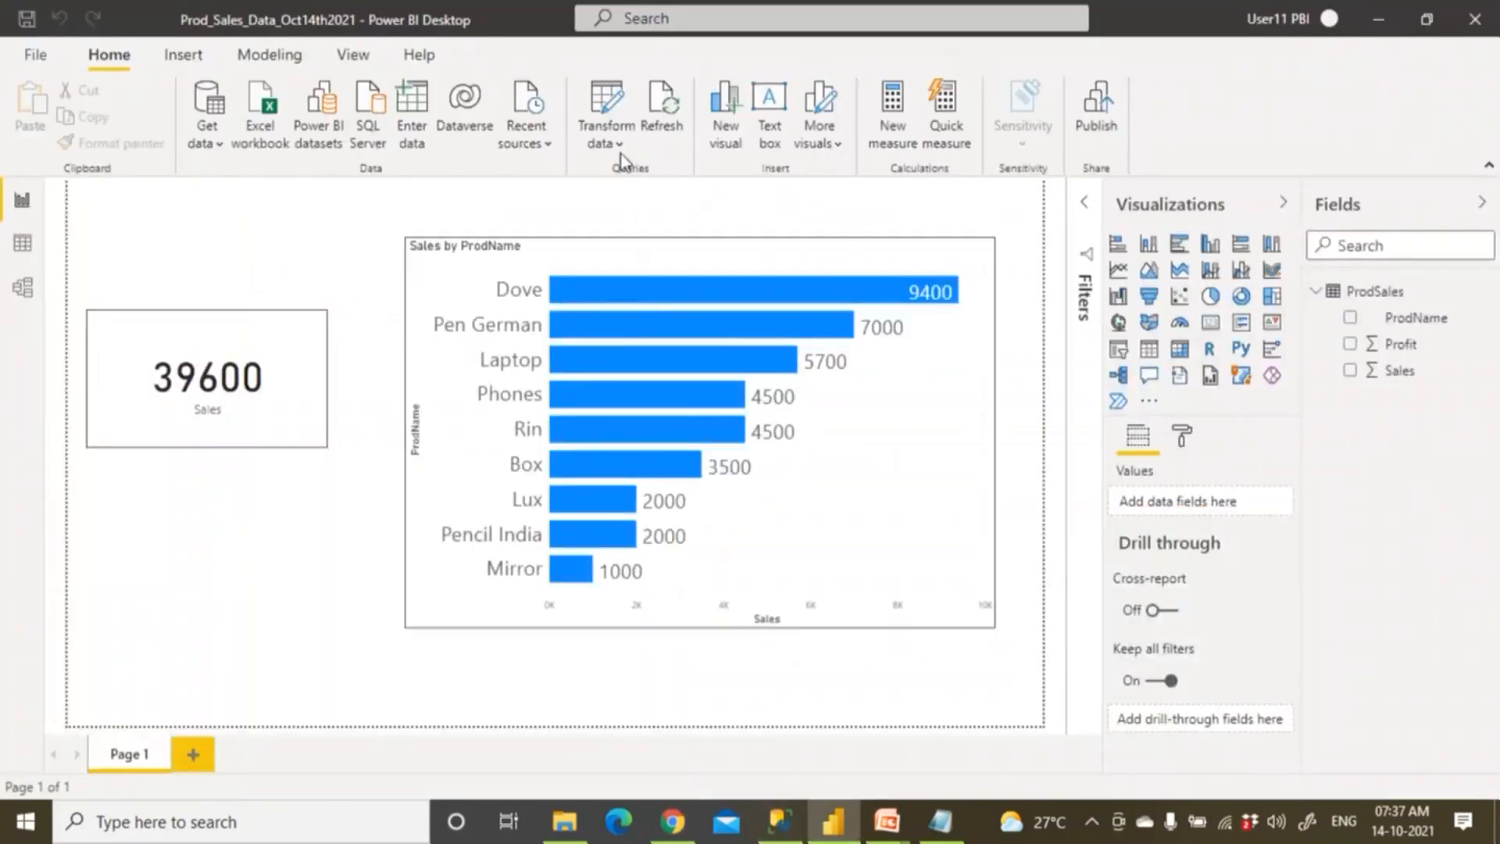
click(940, 821)
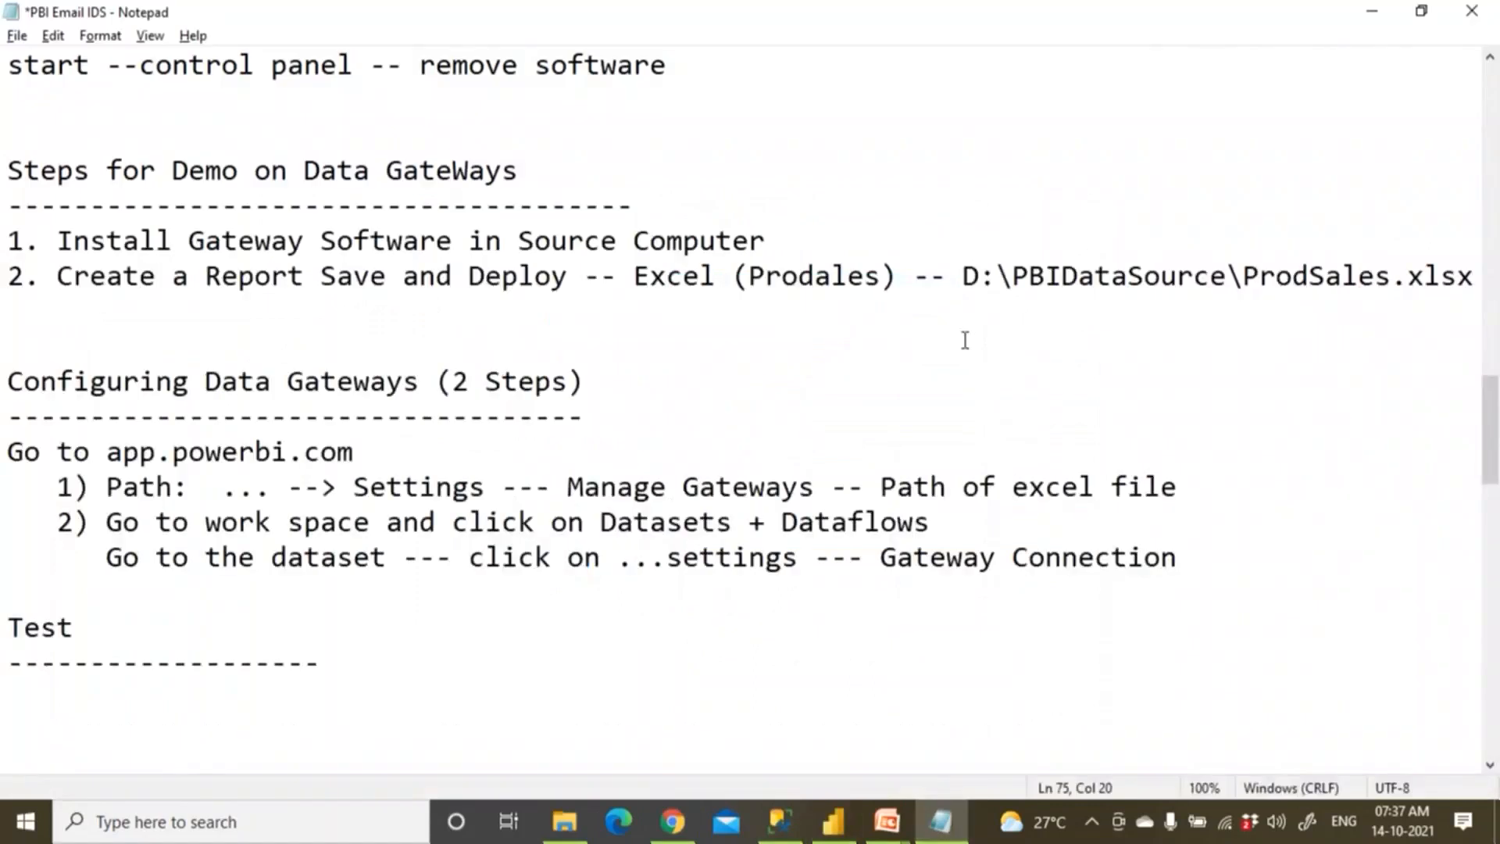
drag(963, 276, 1469, 275)
key(ctrl+c)
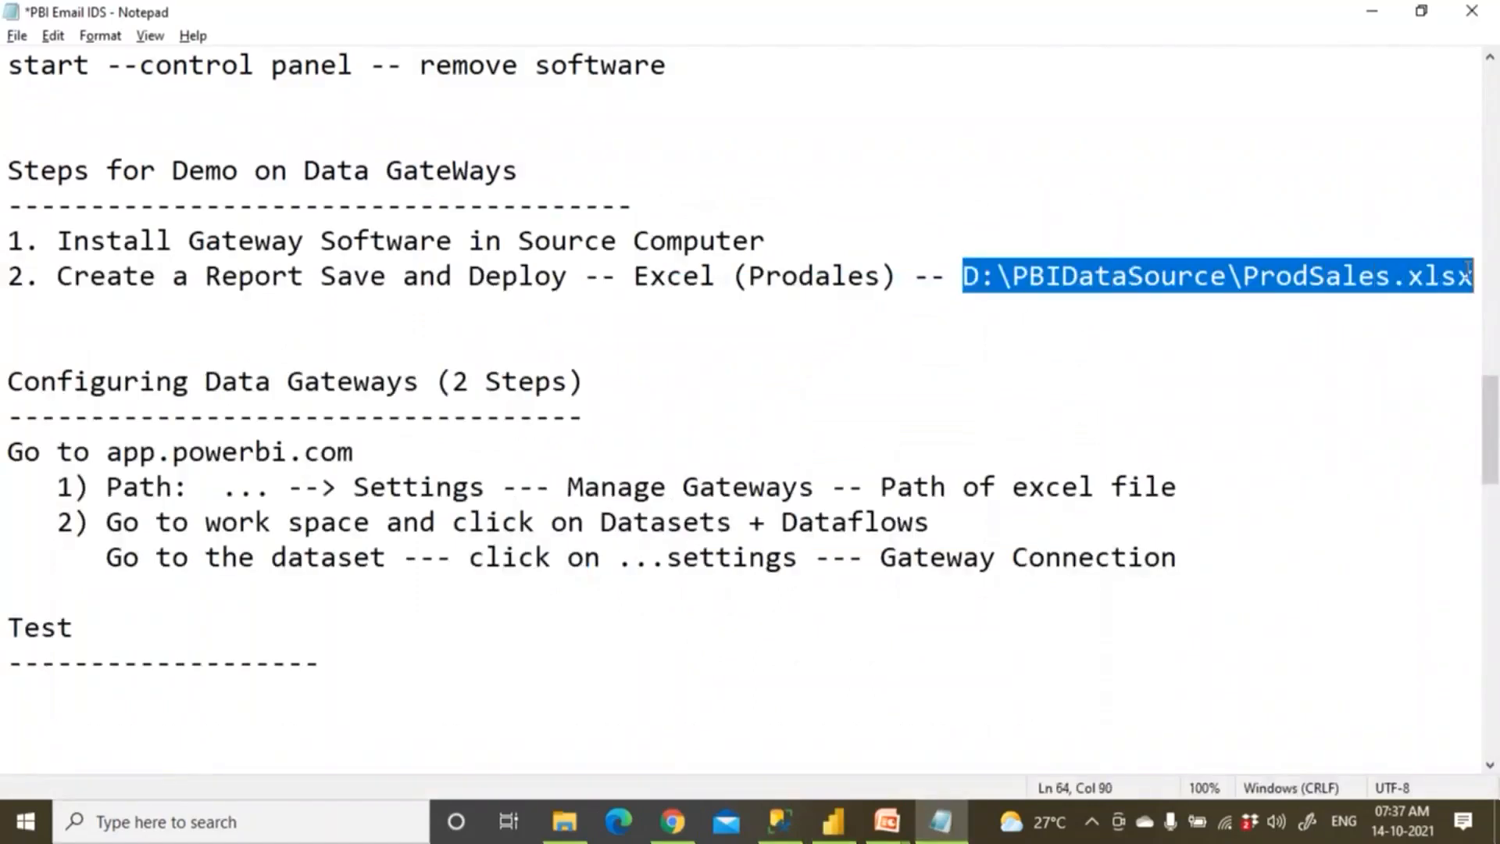
key(alt+Tab)
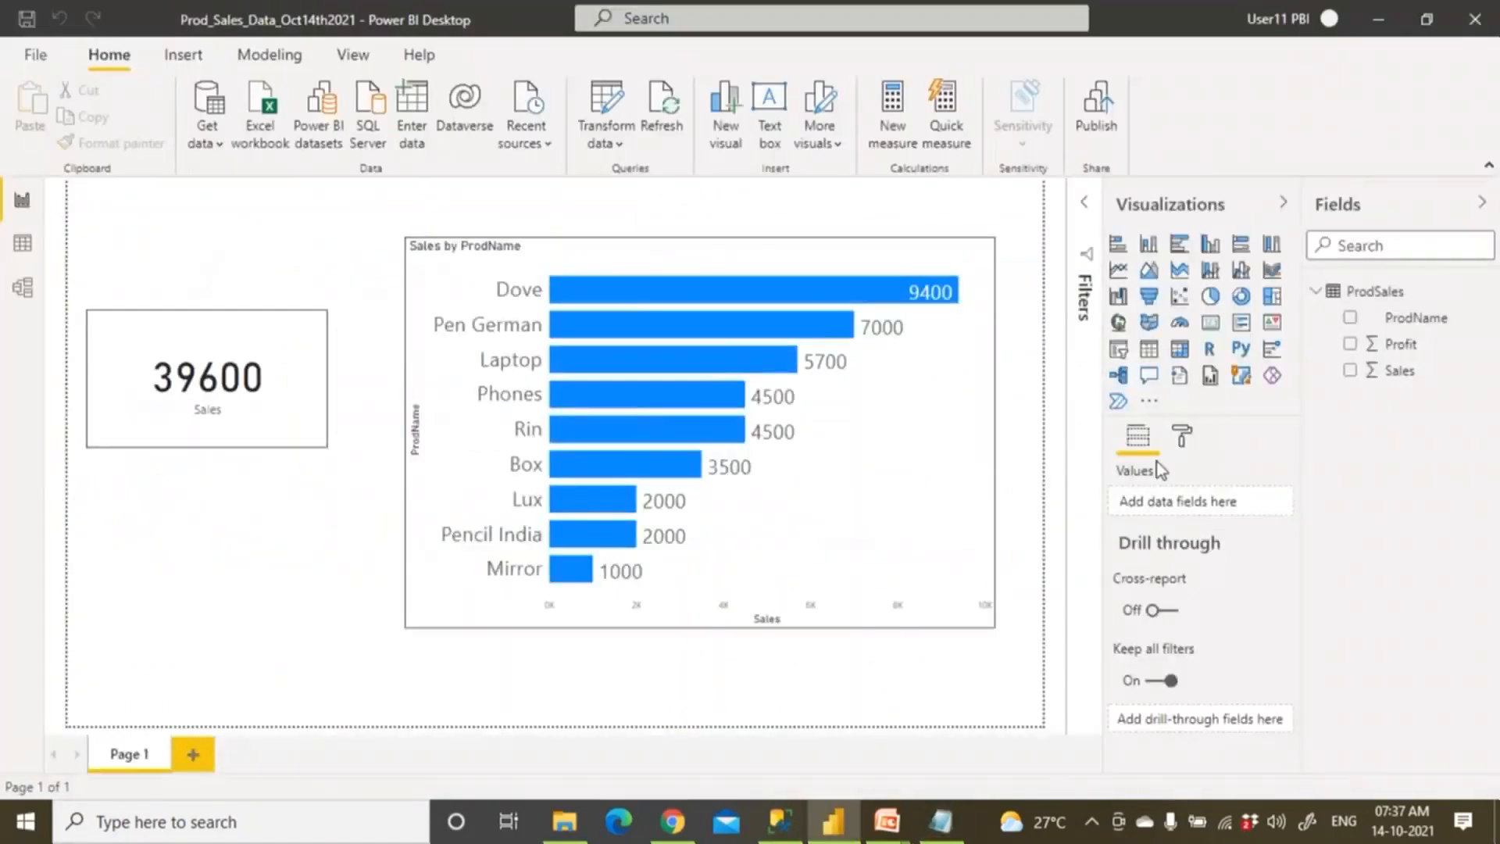
click(683, 827)
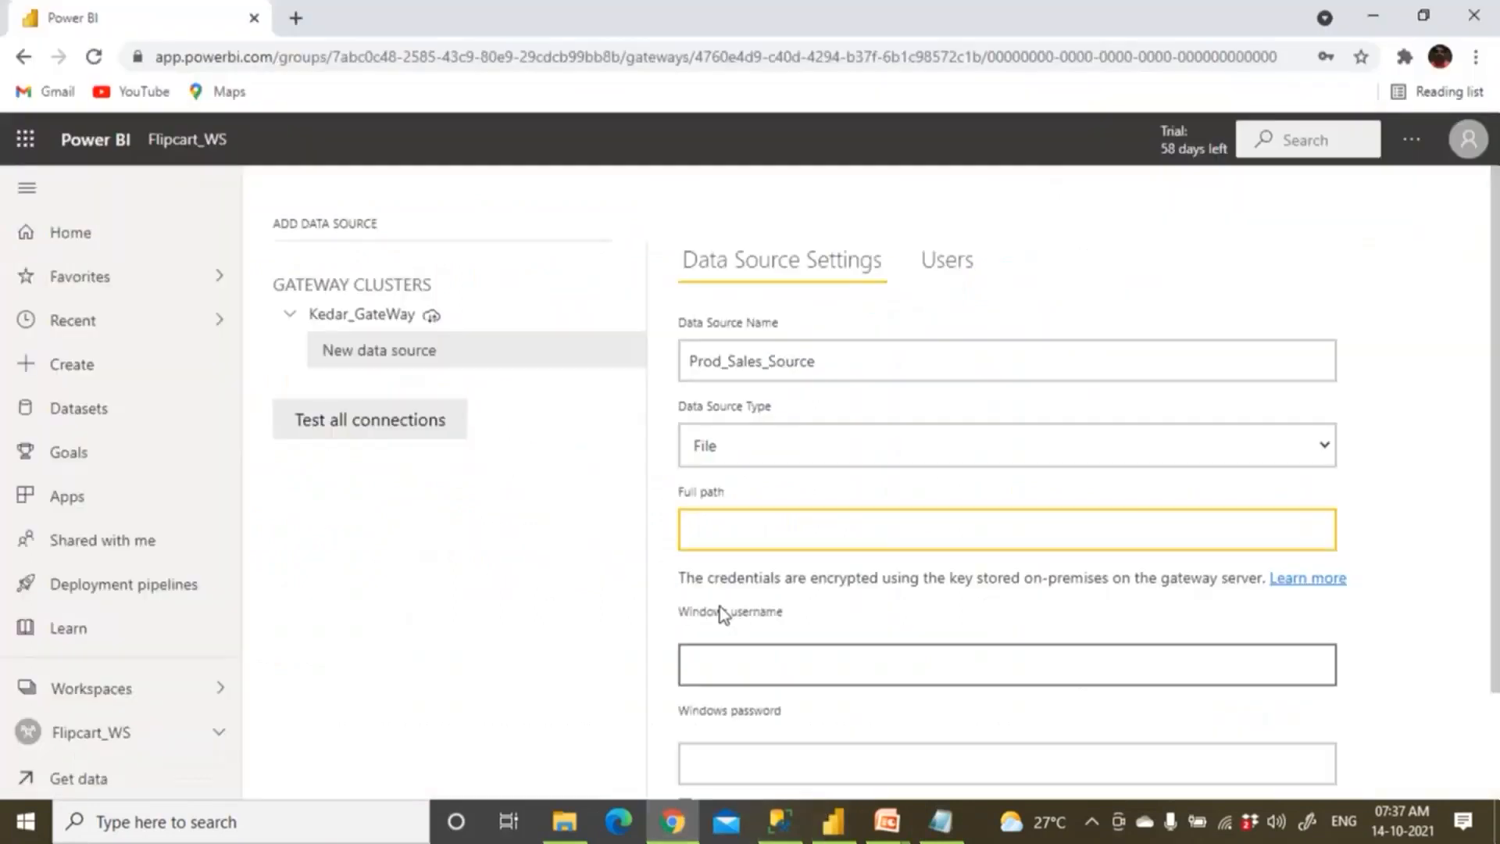
Paste D:\PBIDataSource\ProdSales.xlsx as the full path and enter the Windows username.
key(ctrl+v)
click(719, 666)
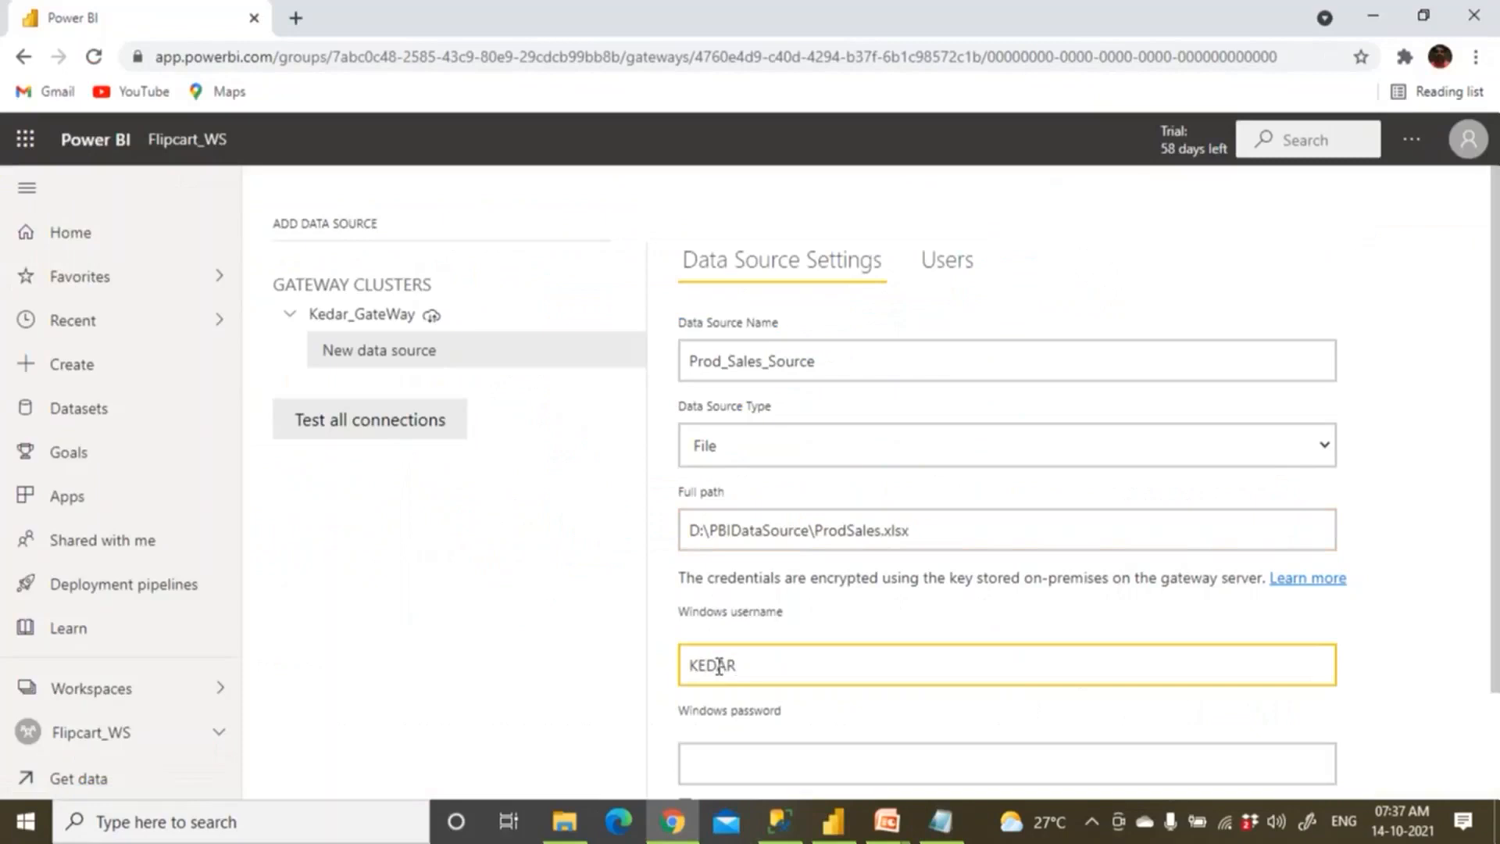
text(KEDAR\Bhaskar)
key(Tab)
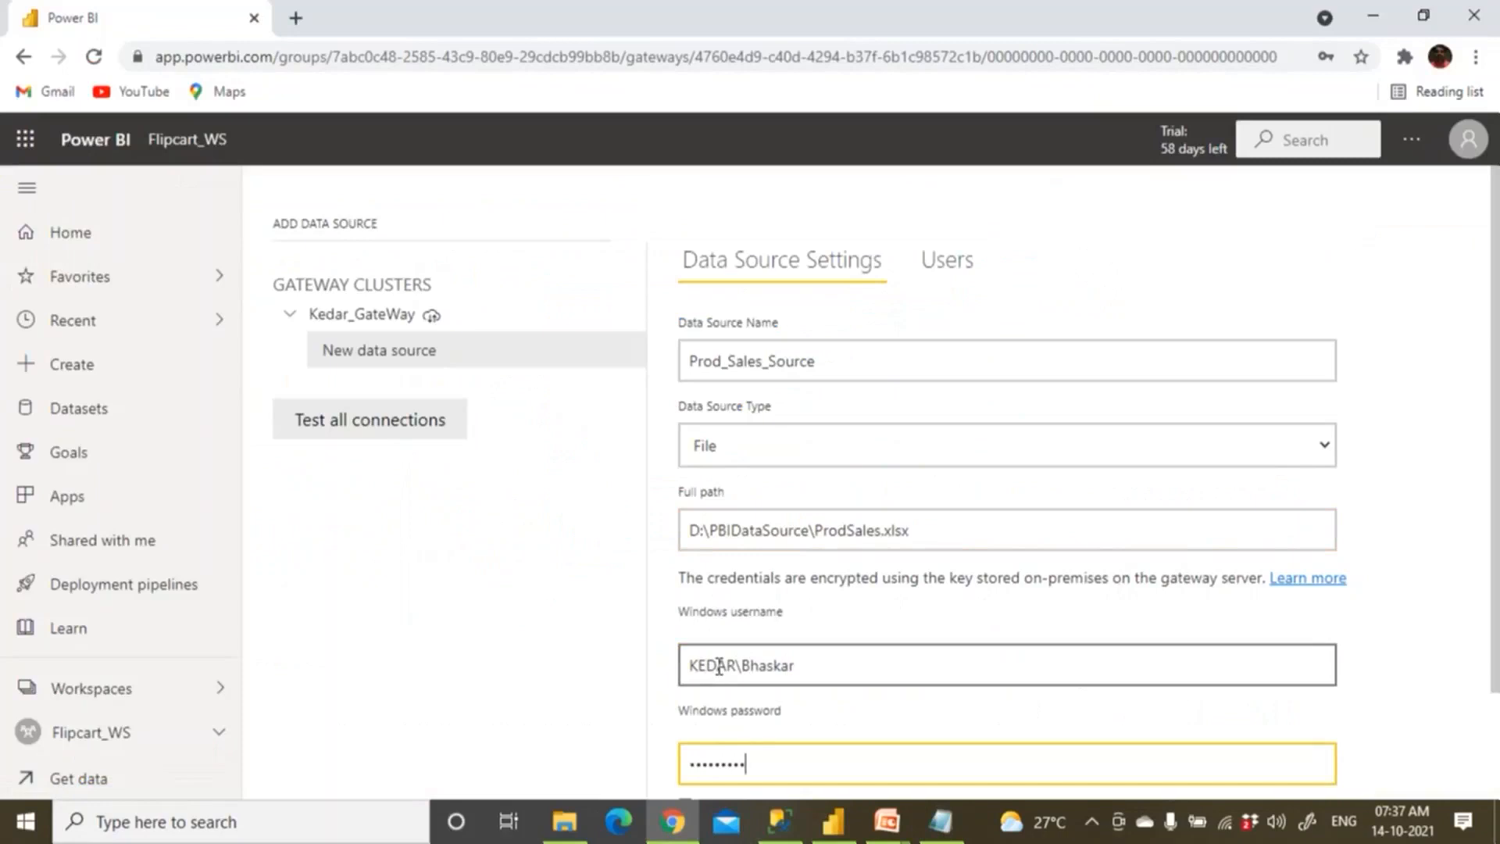
Add Prod_Sales_Source to Kedar_GateWay and return to the Flipcart_WS workspace.
scroll(727, 662, down, 3)
click(729, 784)
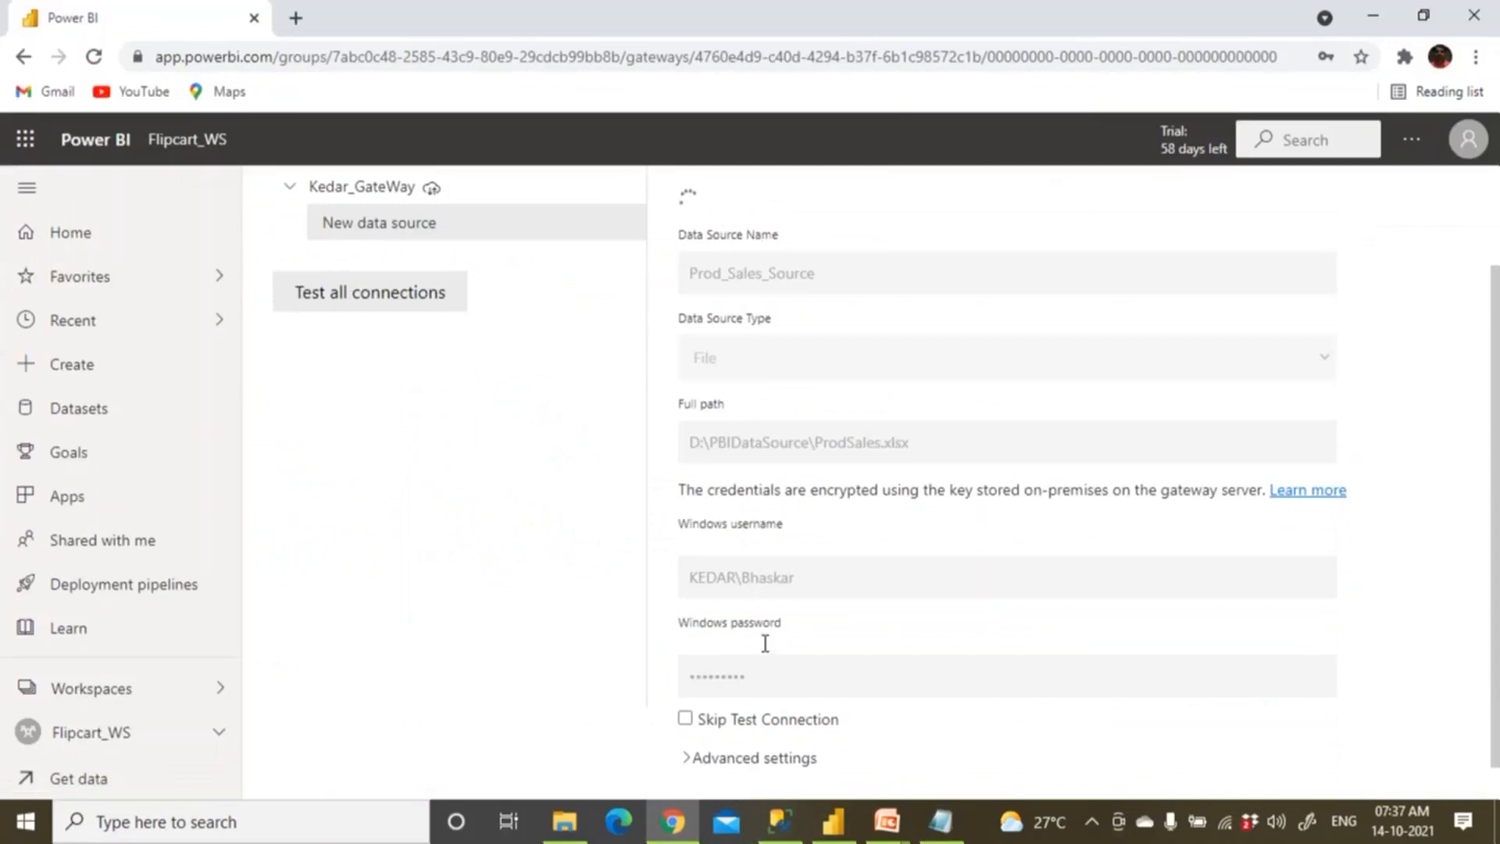
scroll(809, 541, down, 3)
scroll(808, 542, up, 3)
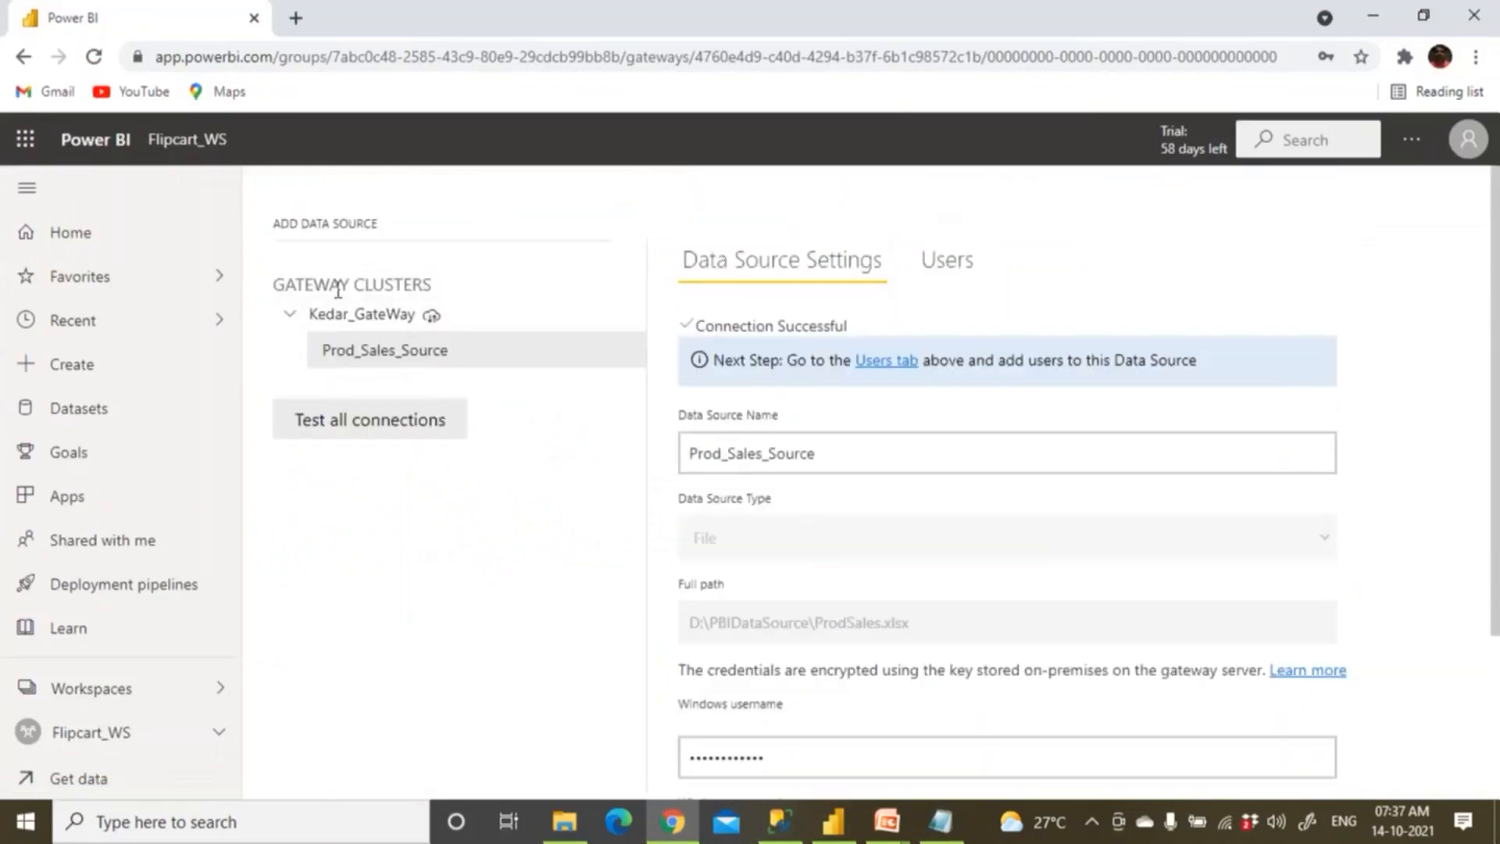
click(196, 141)
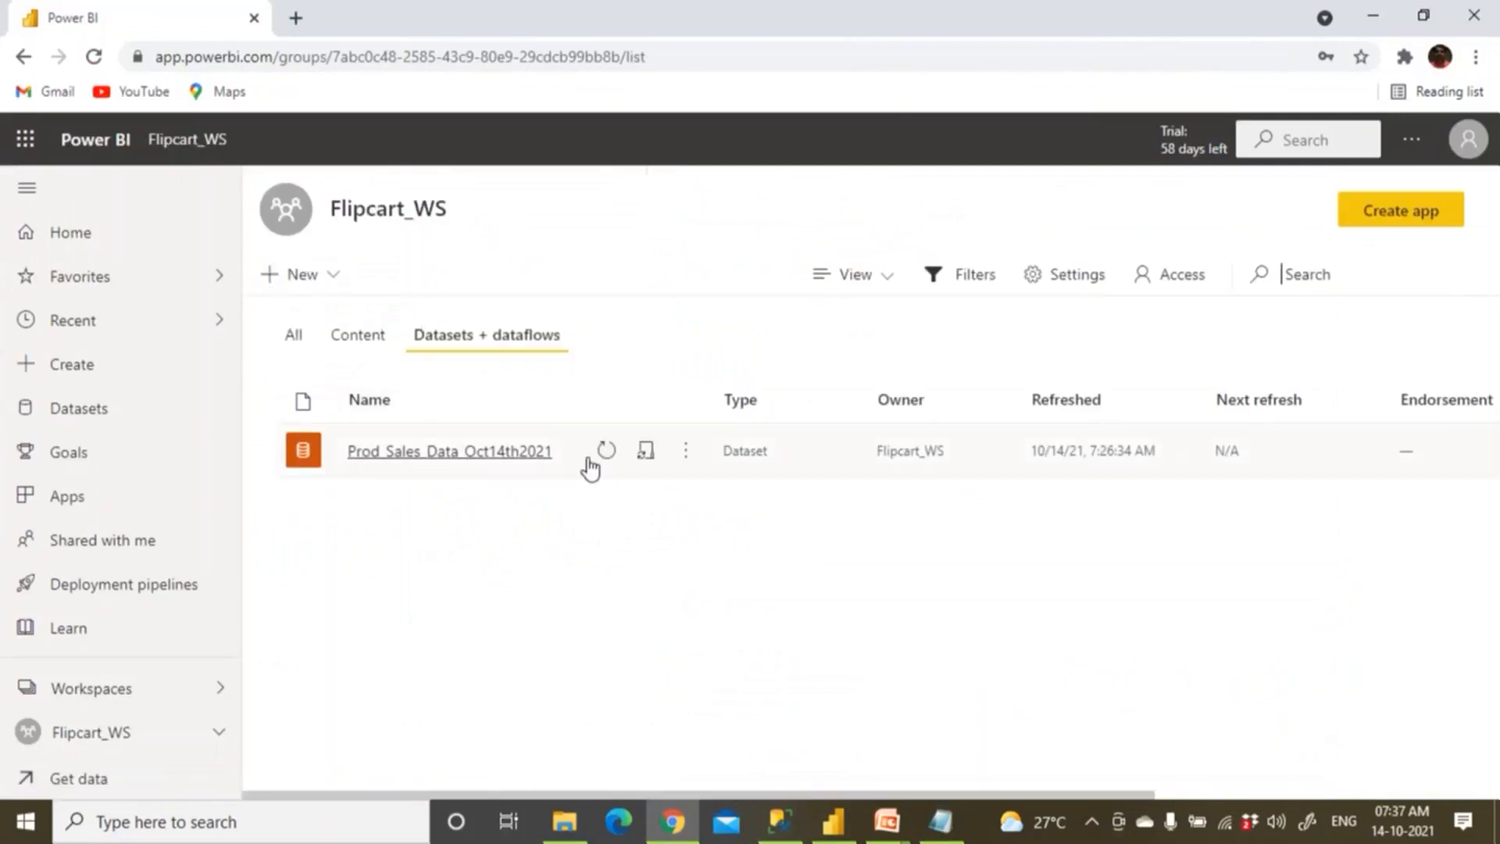
In Prod_Sales_Data_Oct14th2021's Gateway connection settings, map ProdSales.xlsx to Prod_Sales_Source and apply.
click(684, 460)
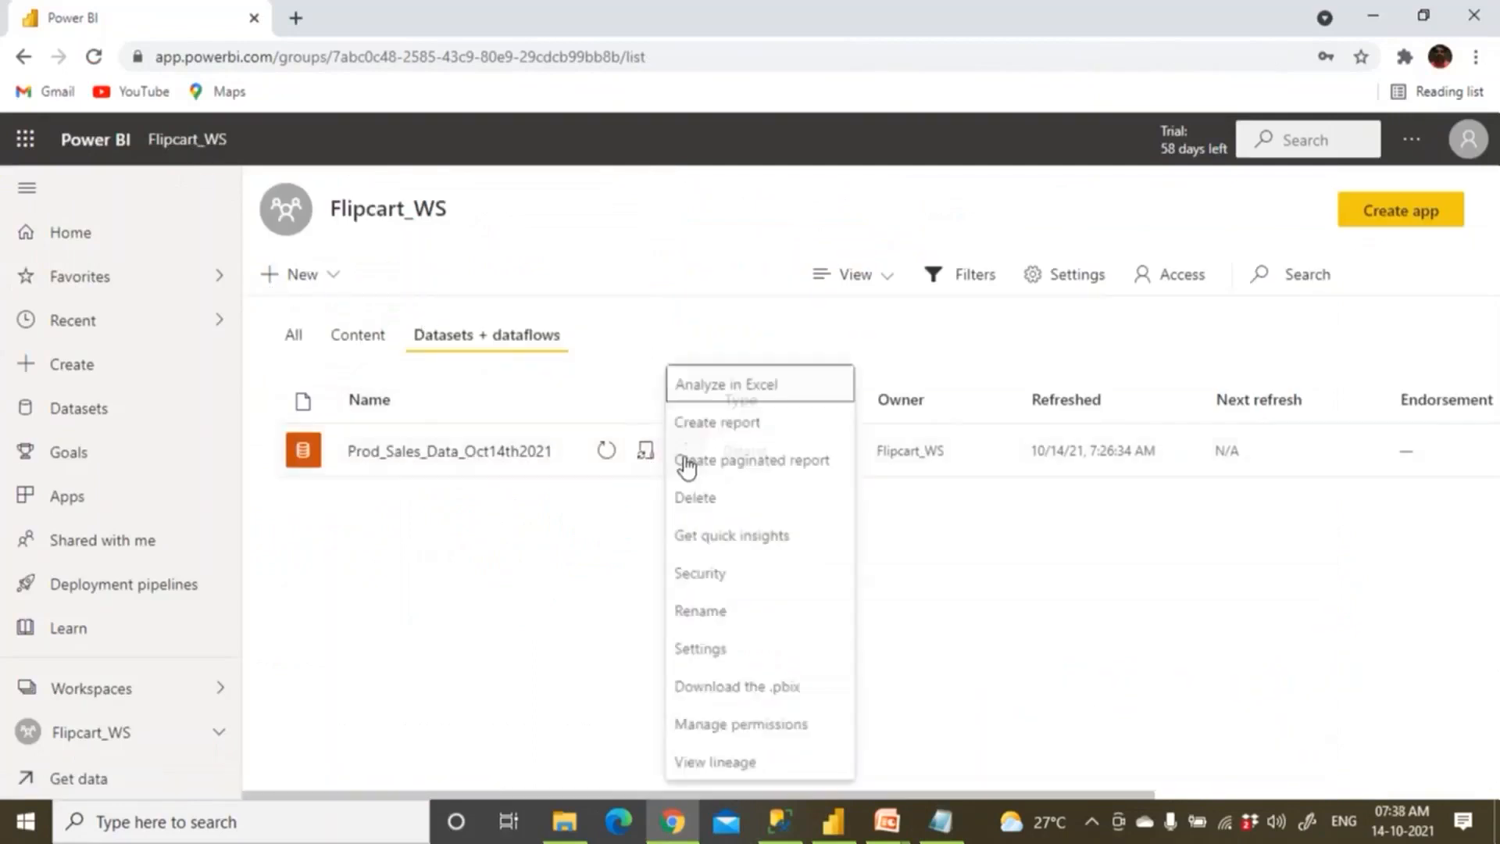
click(700, 661)
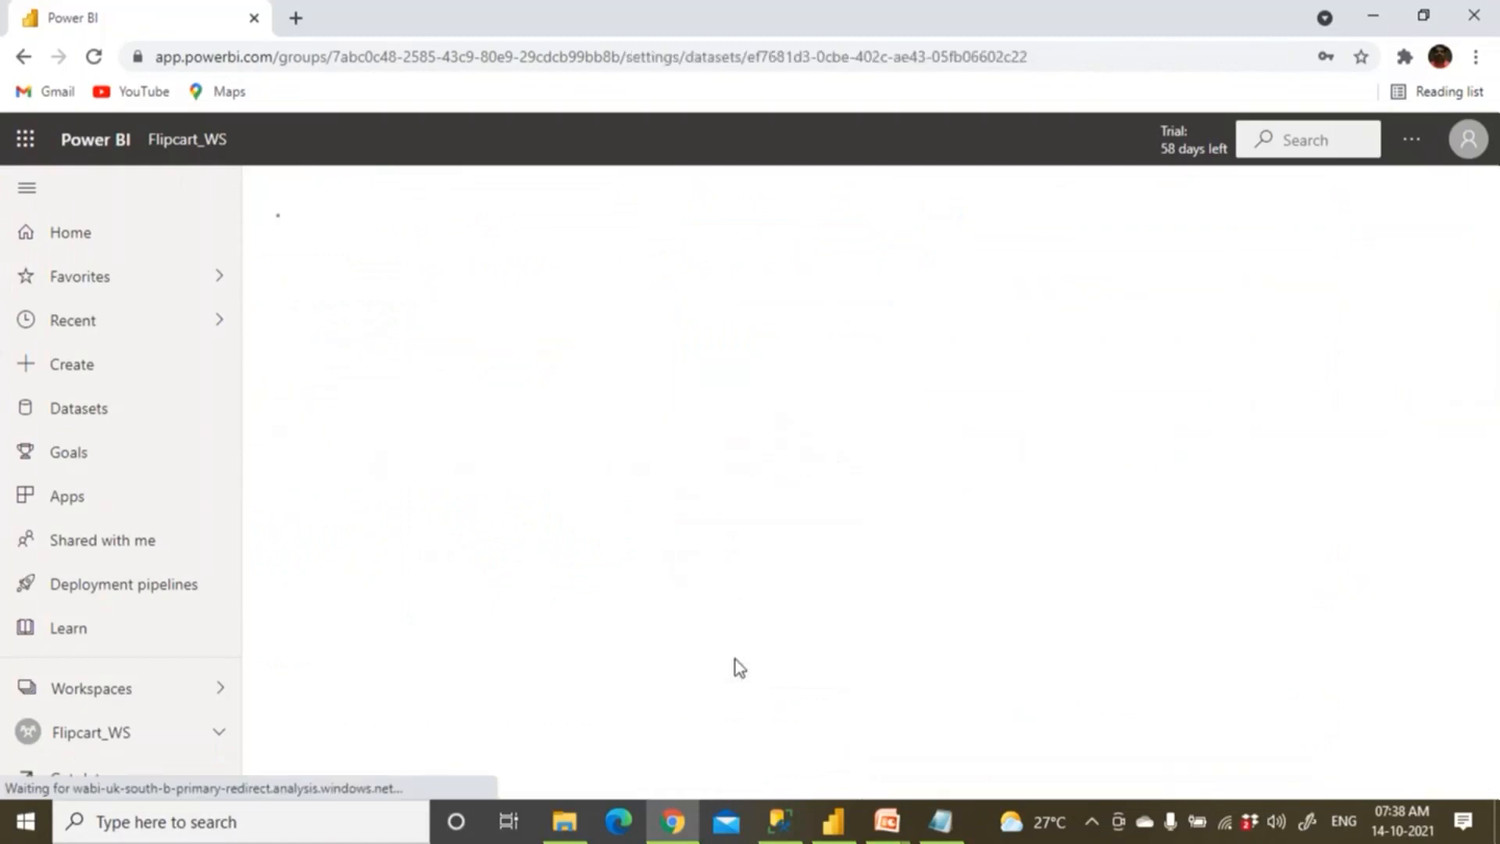
click(654, 660)
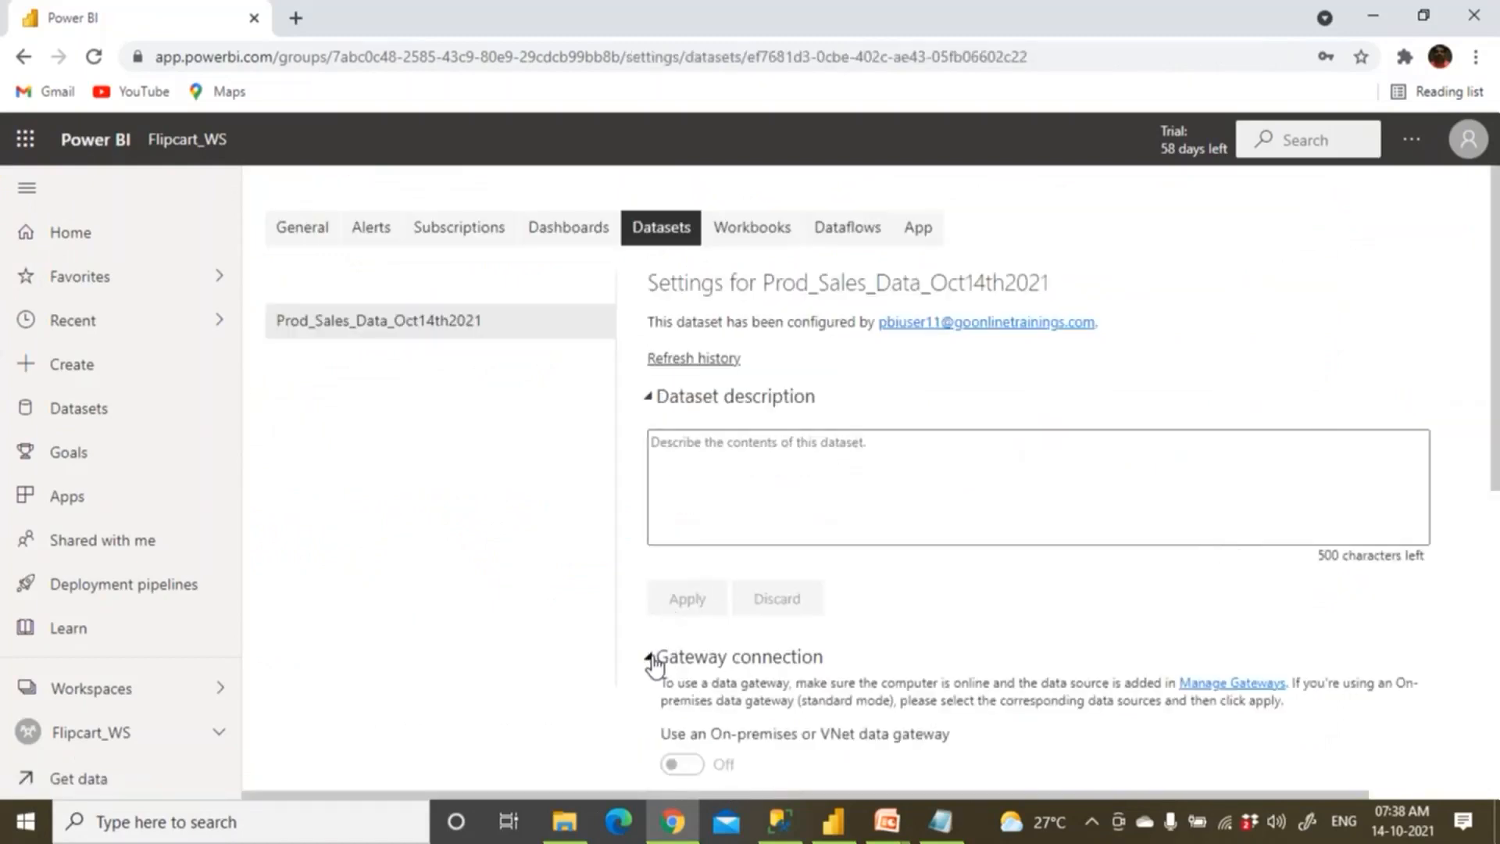
scroll(654, 664, down, 4)
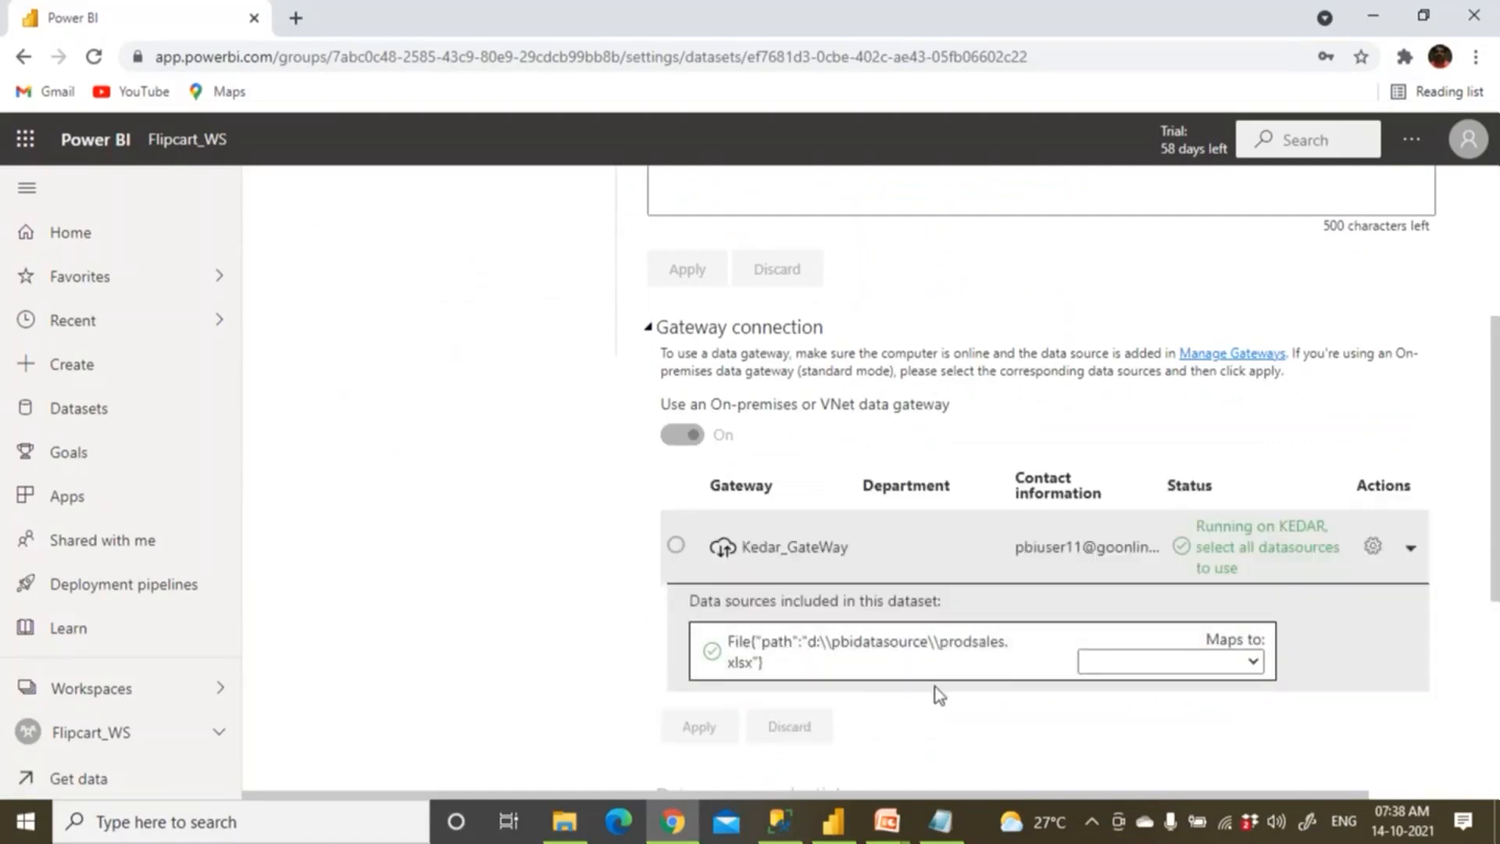
click(1251, 662)
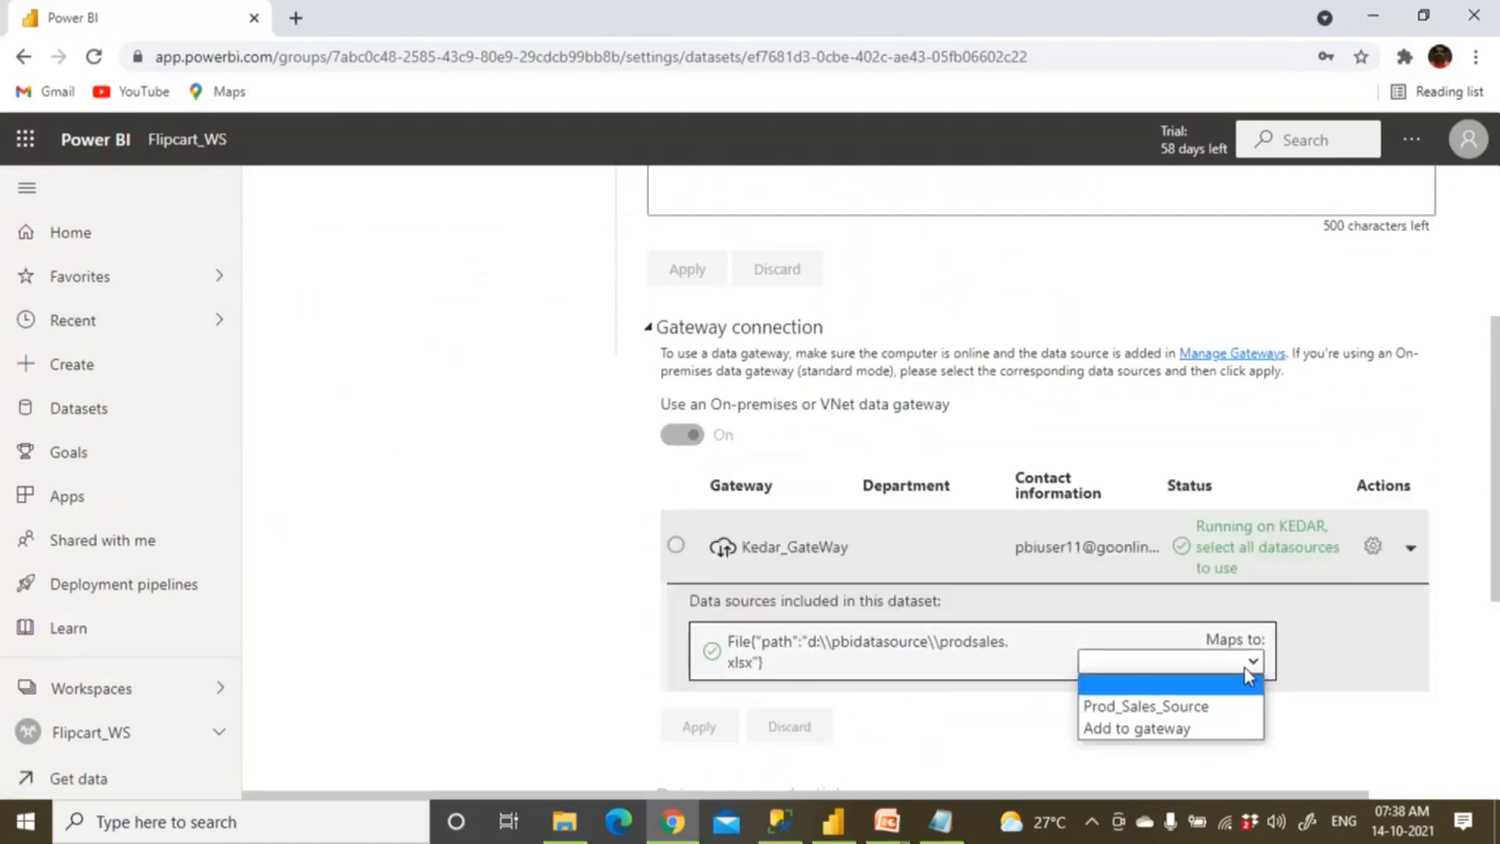
click(1215, 708)
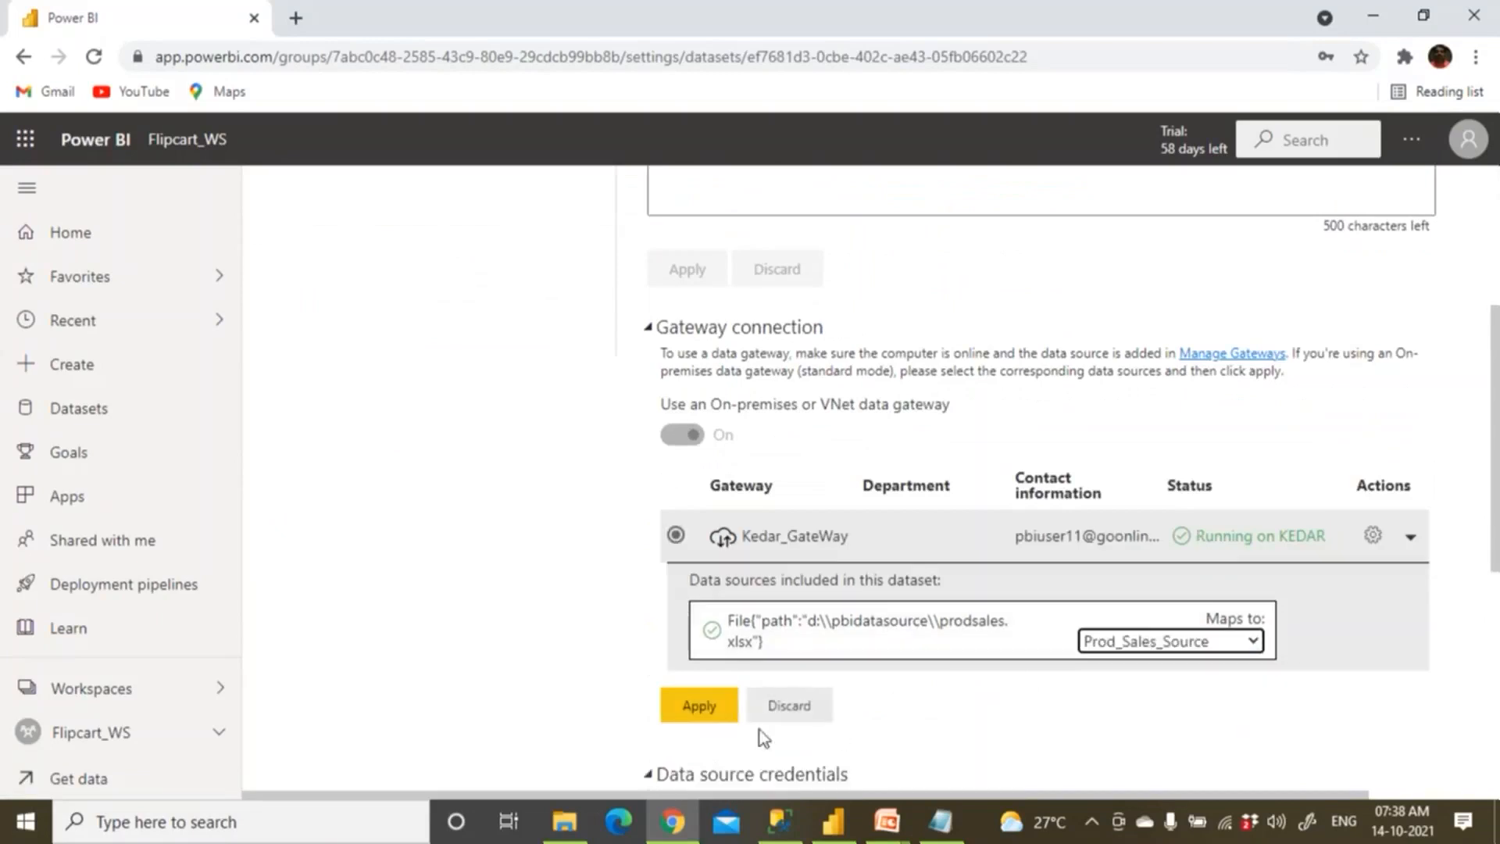
click(701, 705)
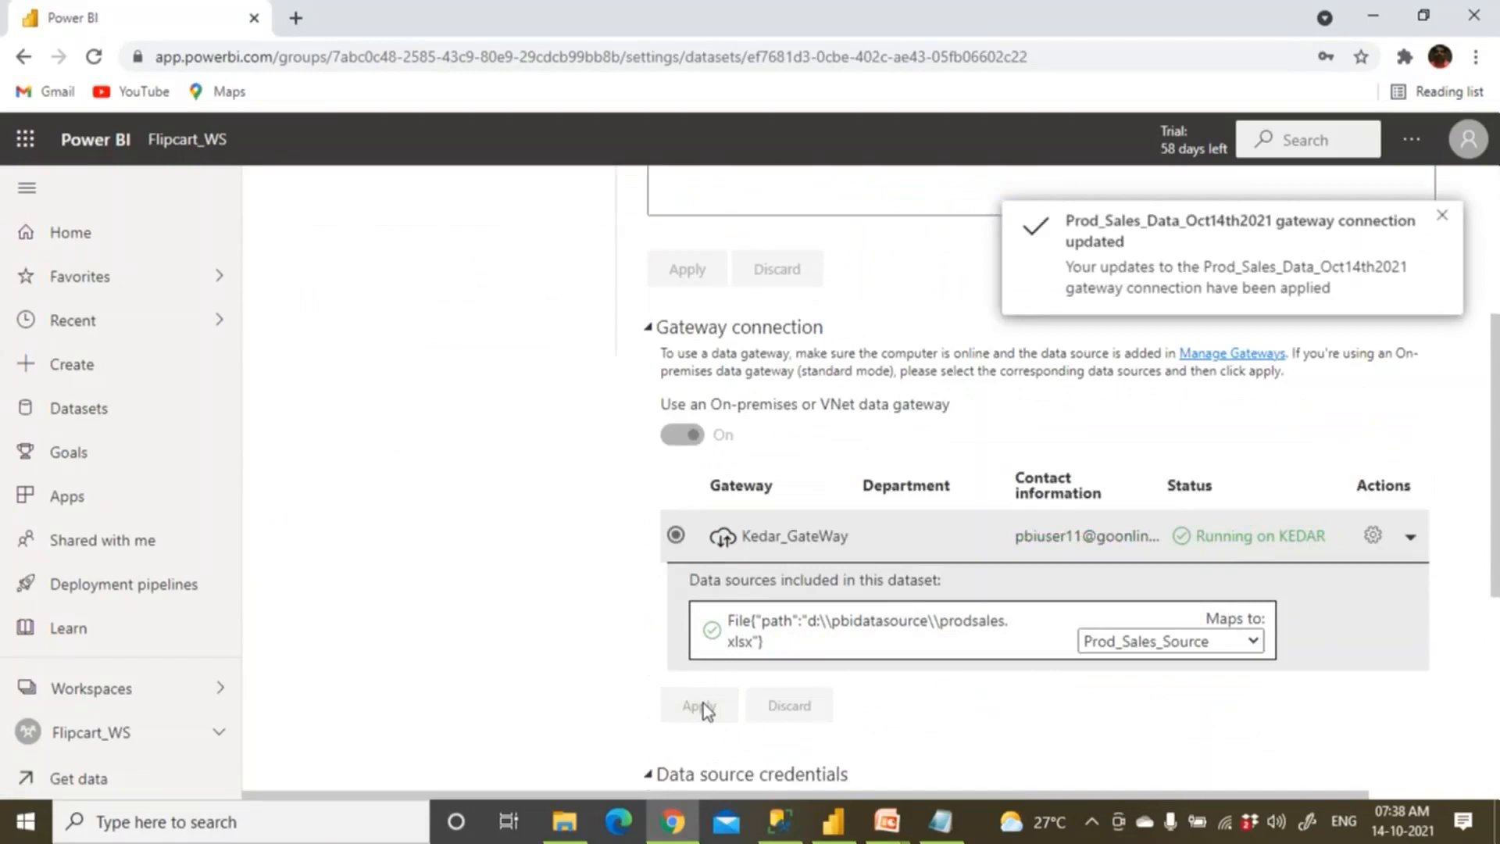
scroll(707, 710, up, 4)
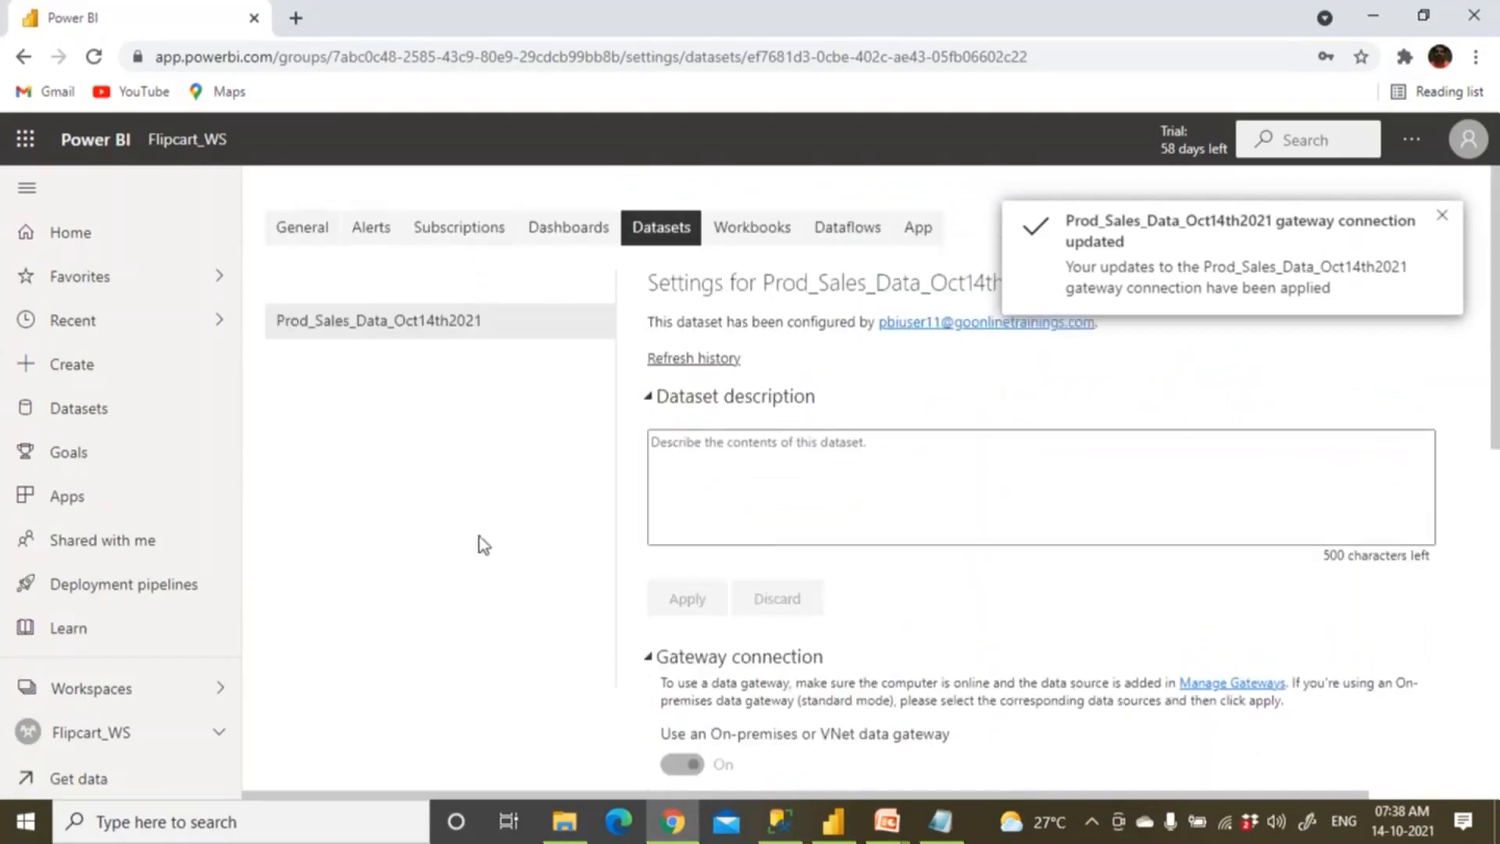
click(201, 141)
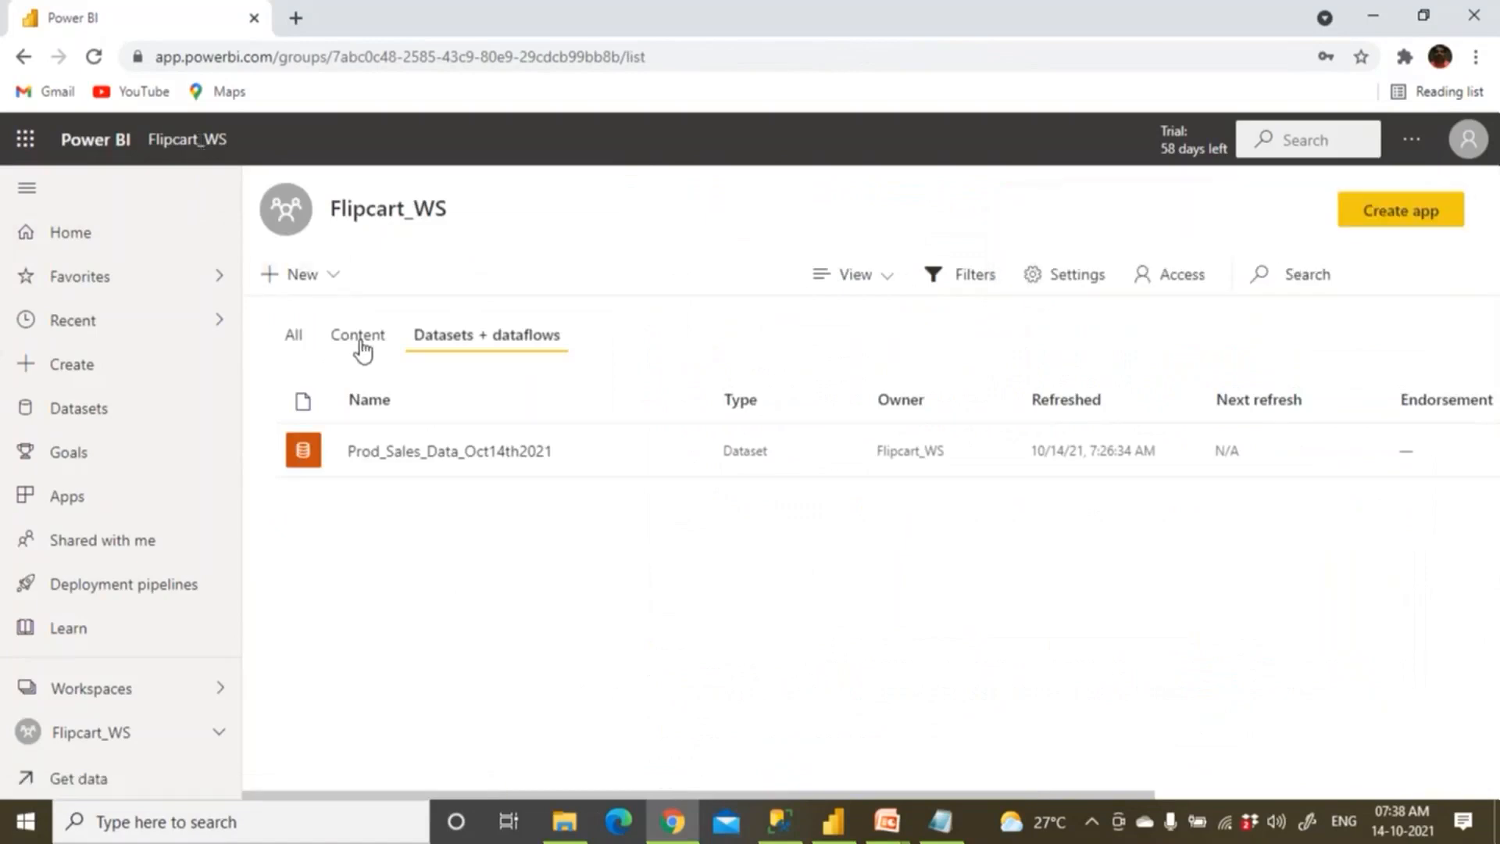
click(360, 338)
click(413, 457)
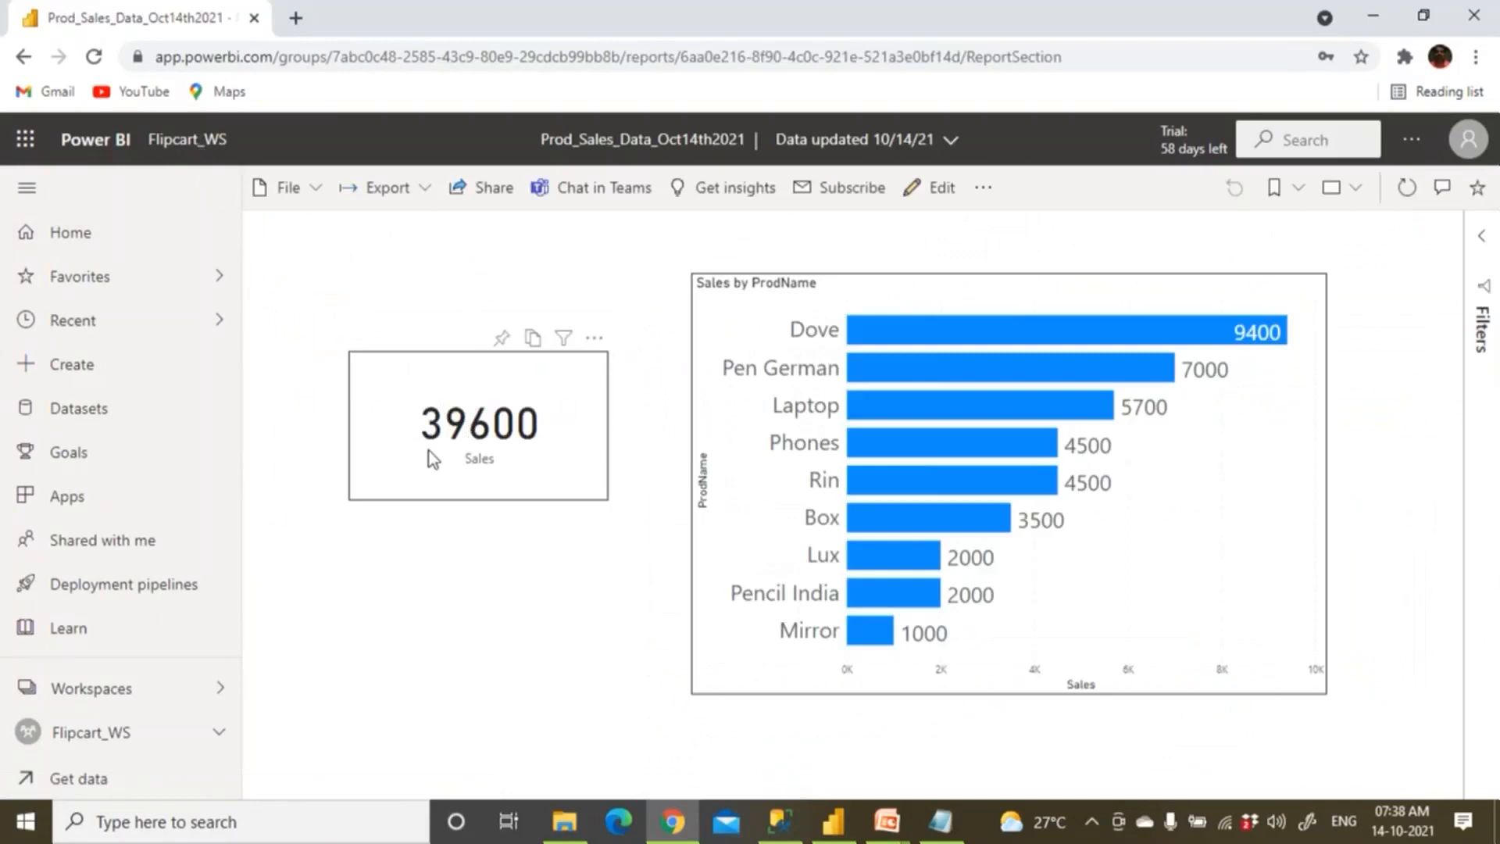
click(1415, 196)
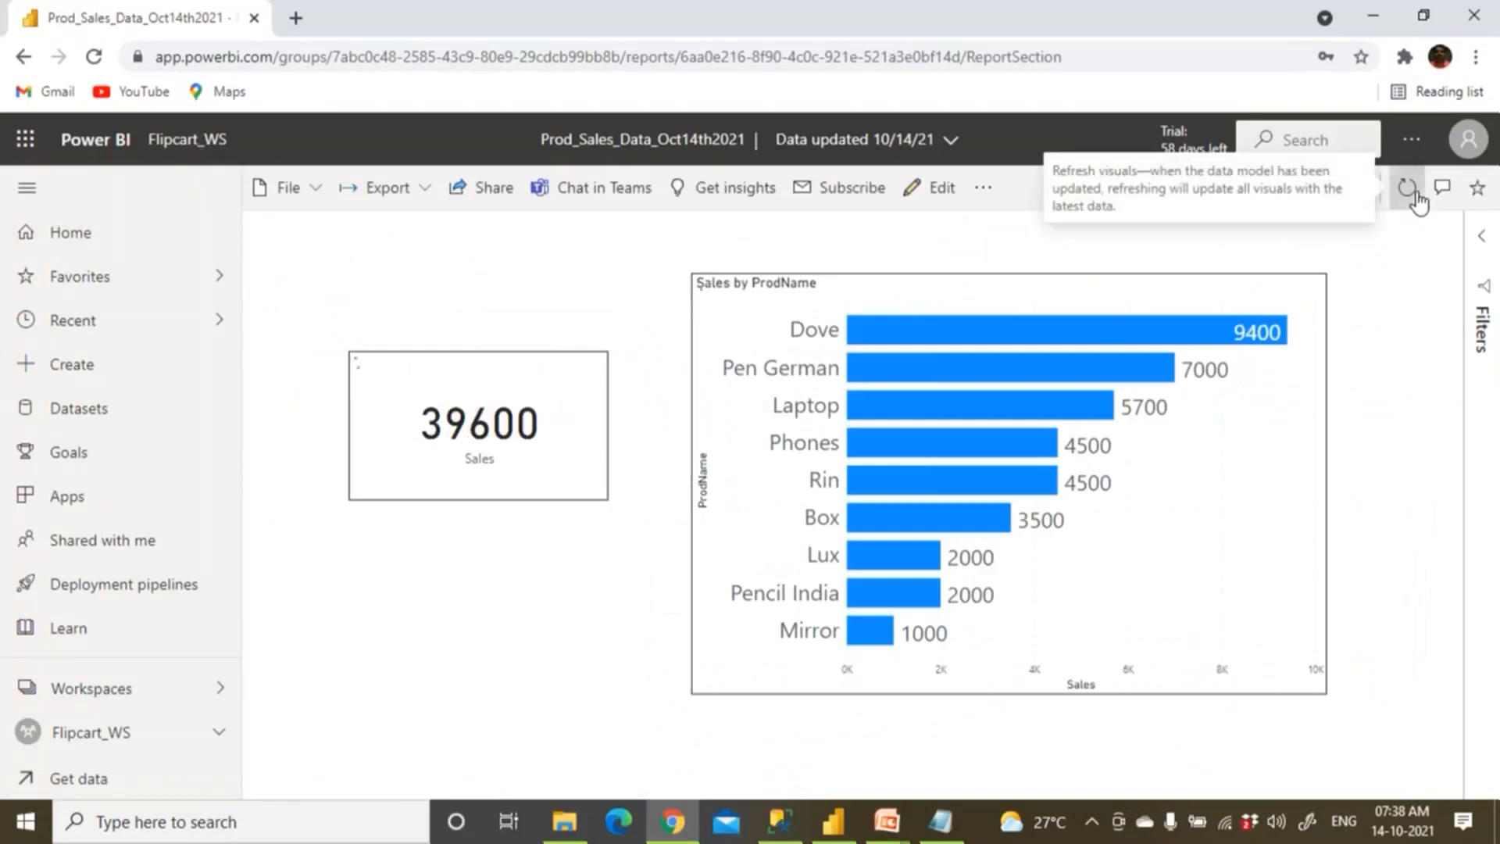
click(93, 57)
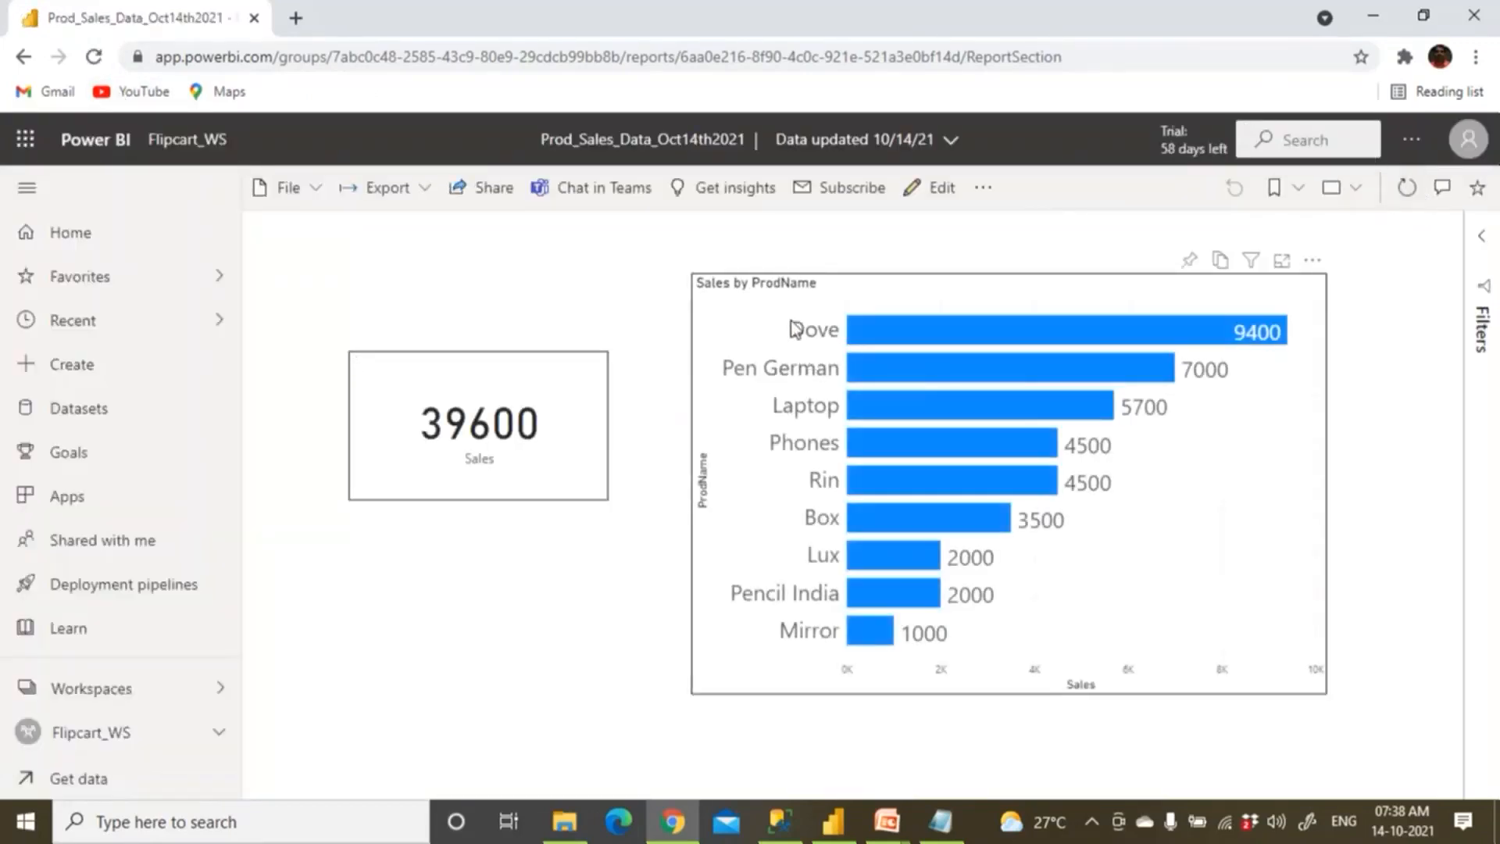
click(178, 150)
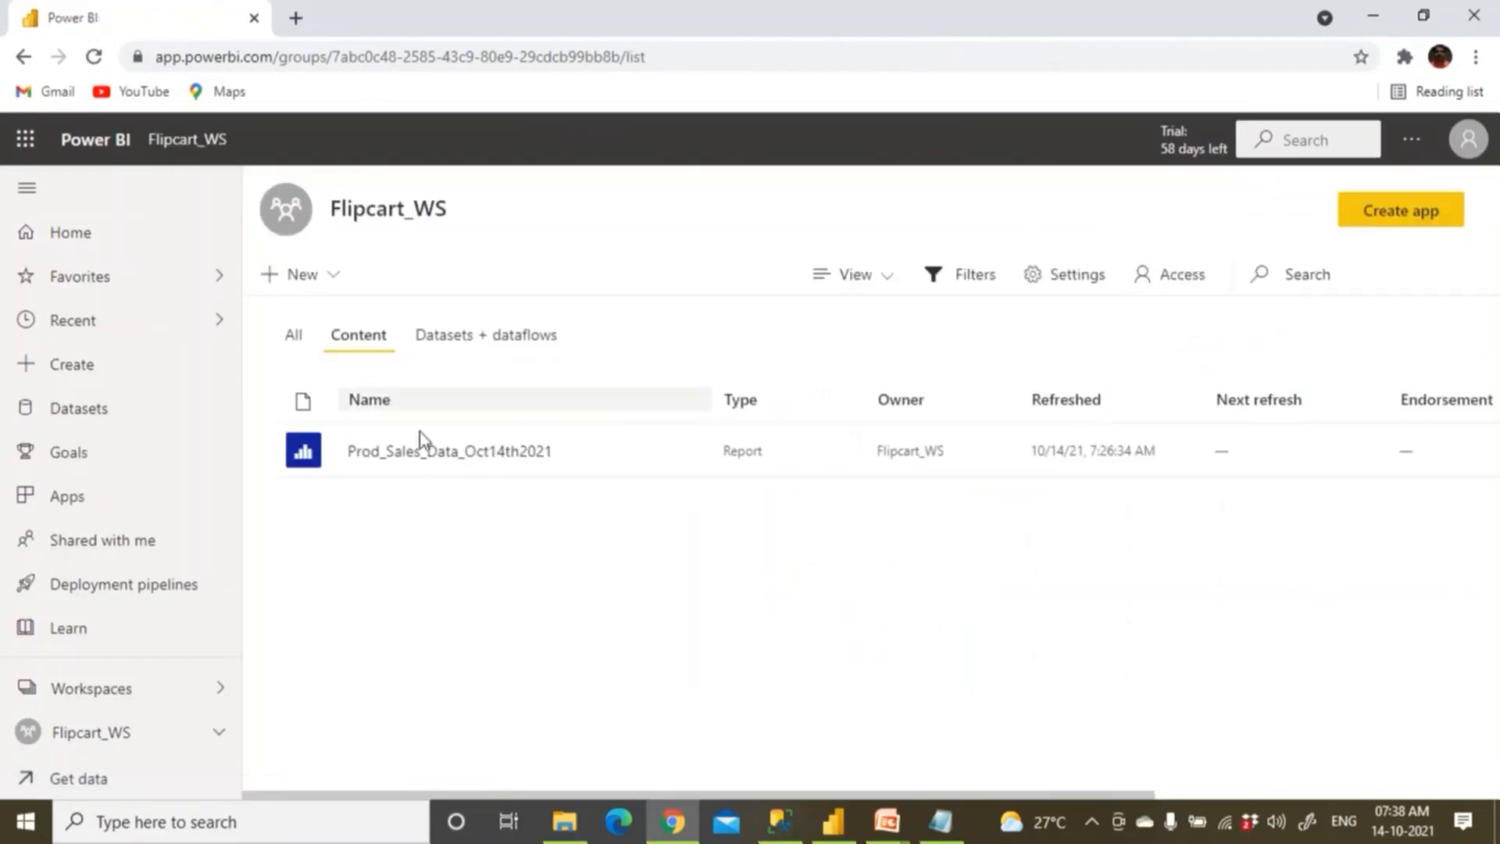
click(469, 336)
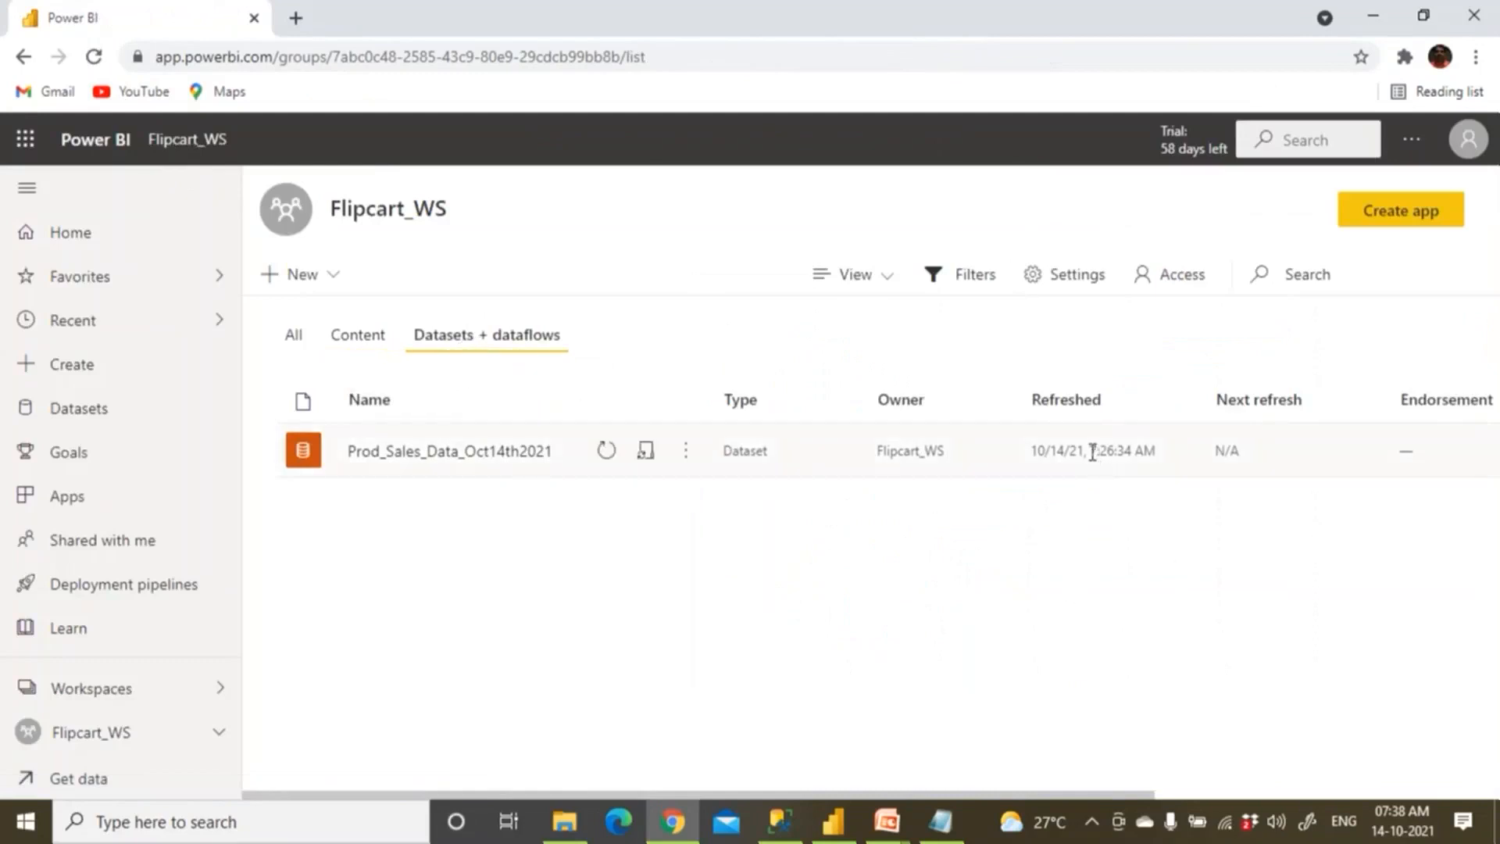
drag(1102, 453, 1147, 451)
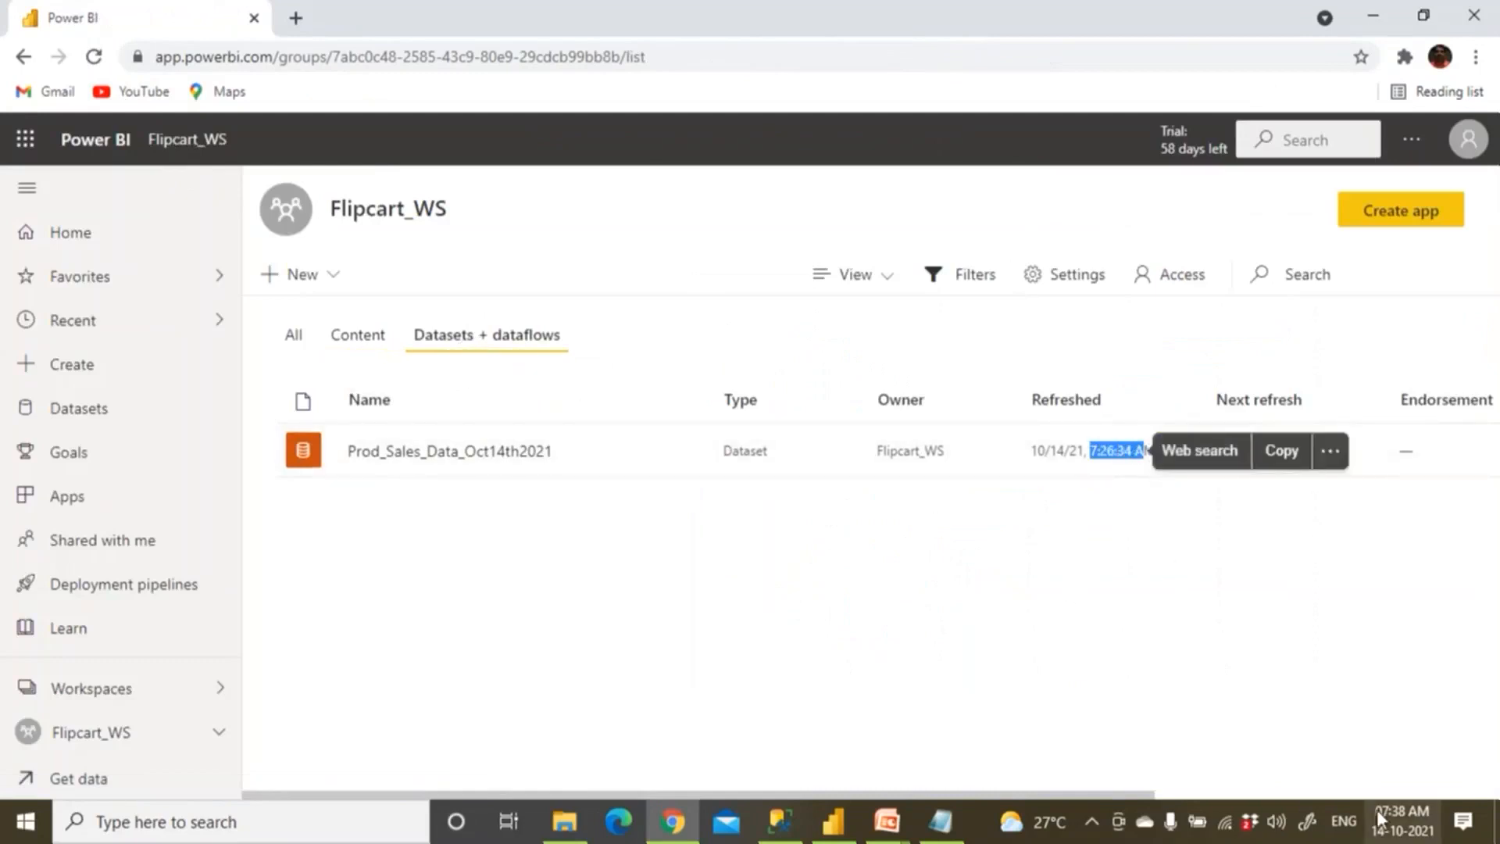
click(579, 829)
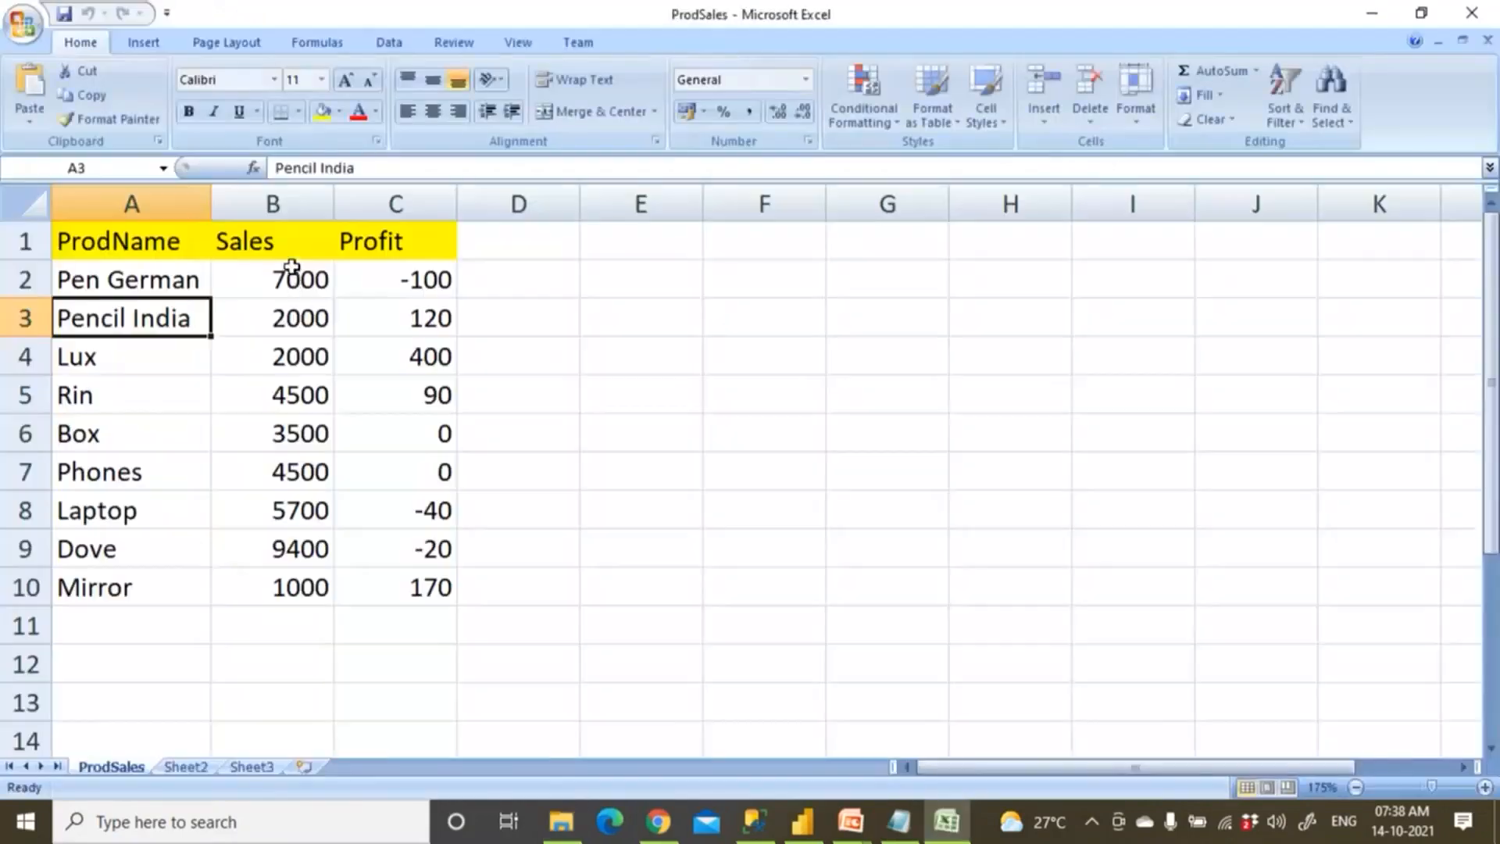
Change A9 to Dove India and B9 to 12000, then close the ProdSales workbook.
click(184, 558)
double_click(185, 558)
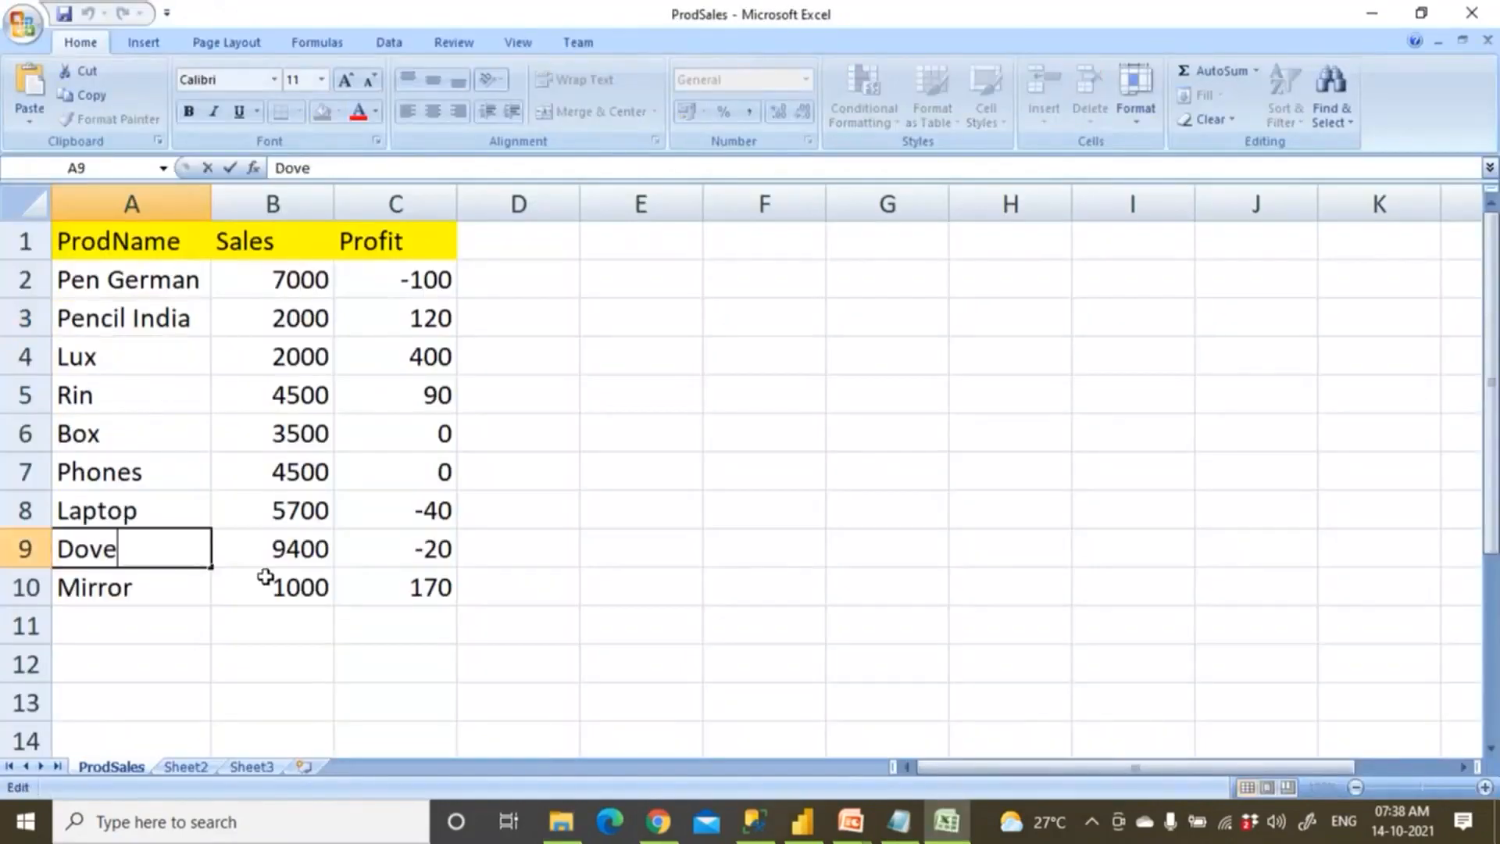
text(India)
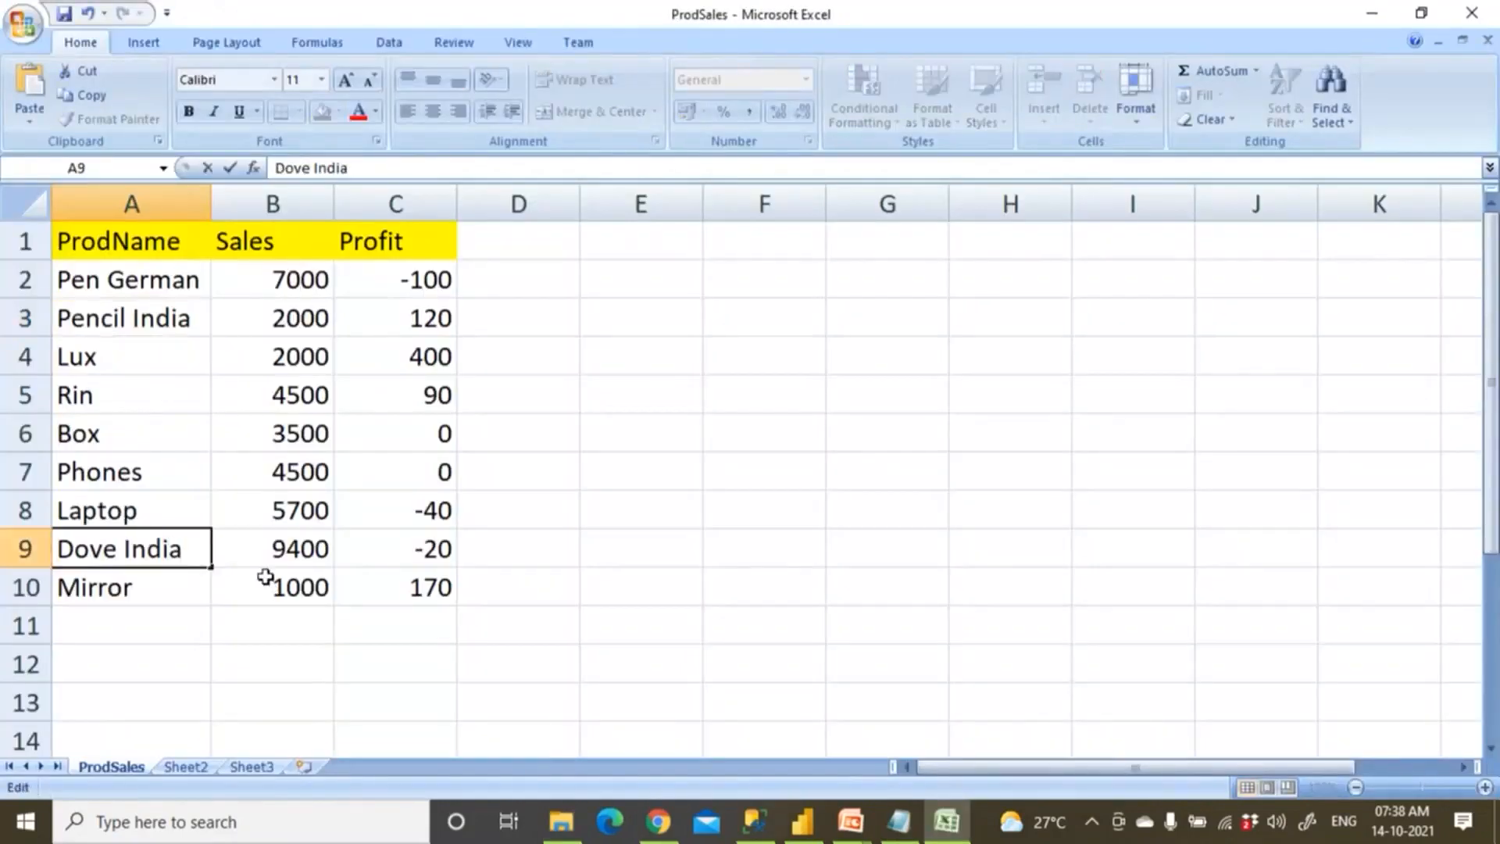
click(254, 547)
text(12000)
key(Return)
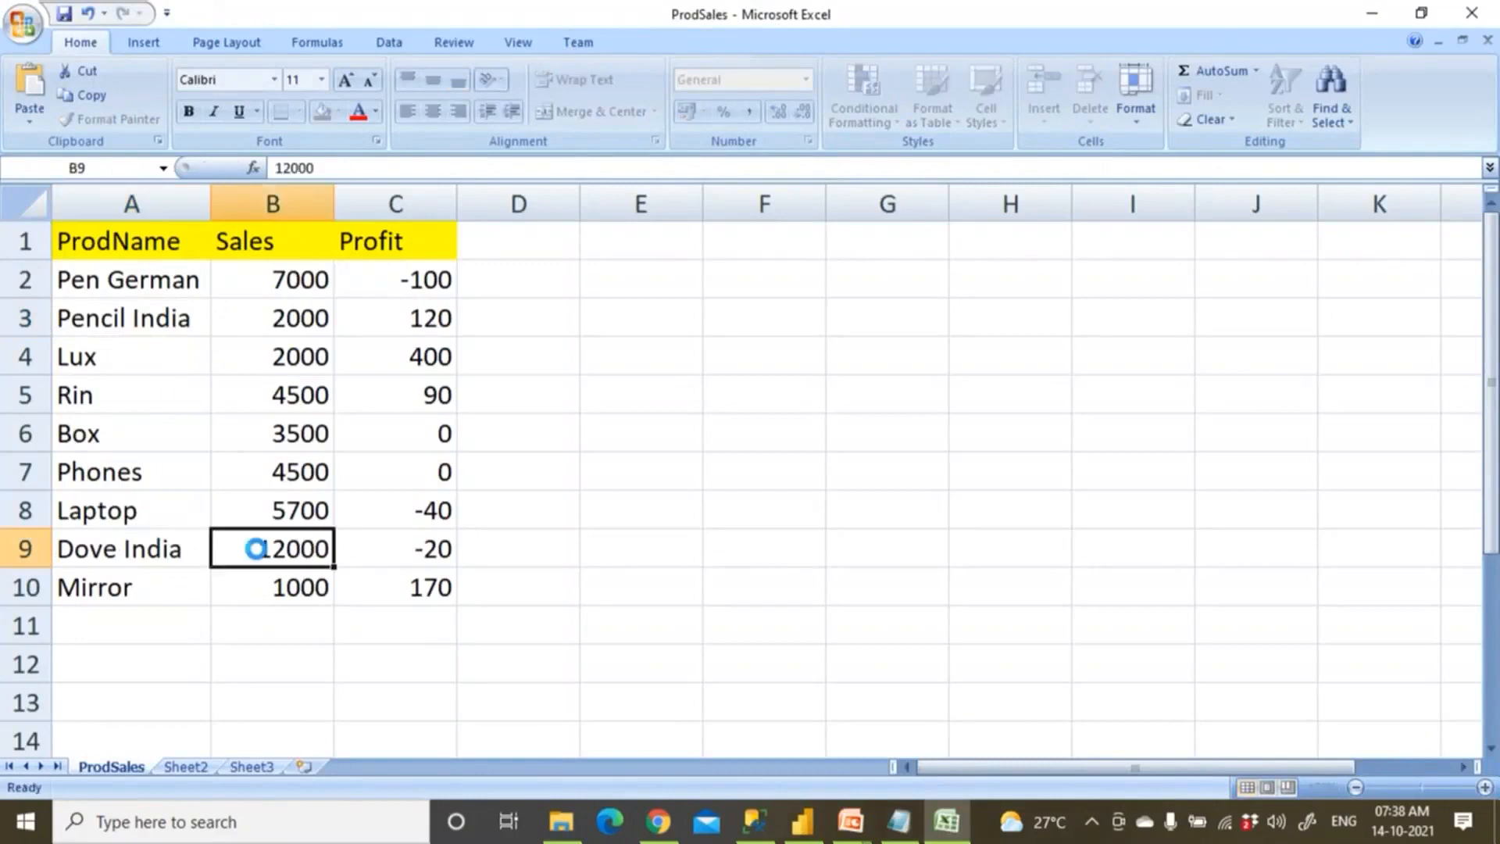
click(148, 547)
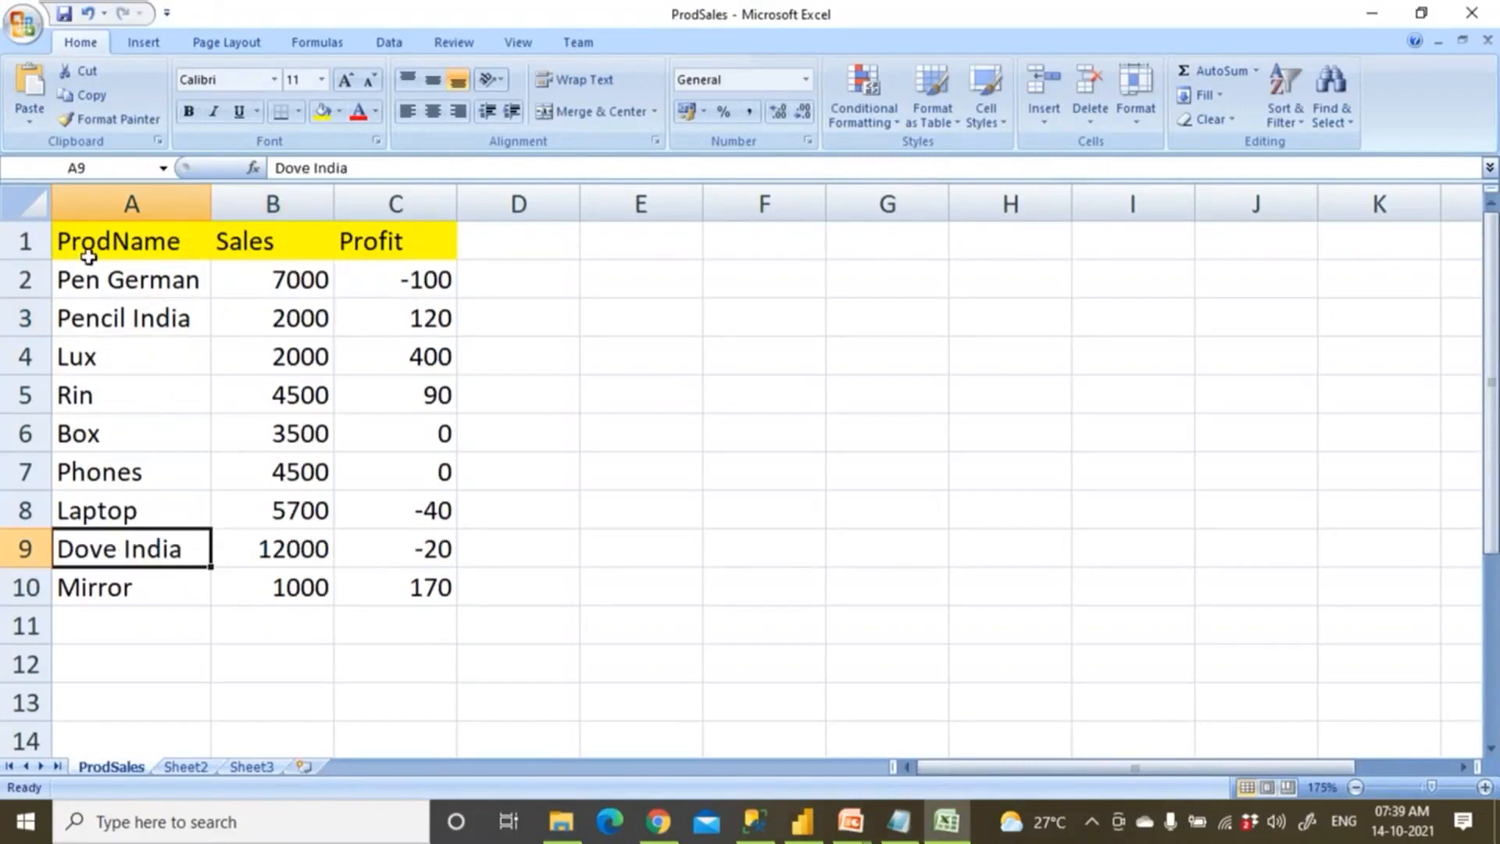
click(1472, 16)
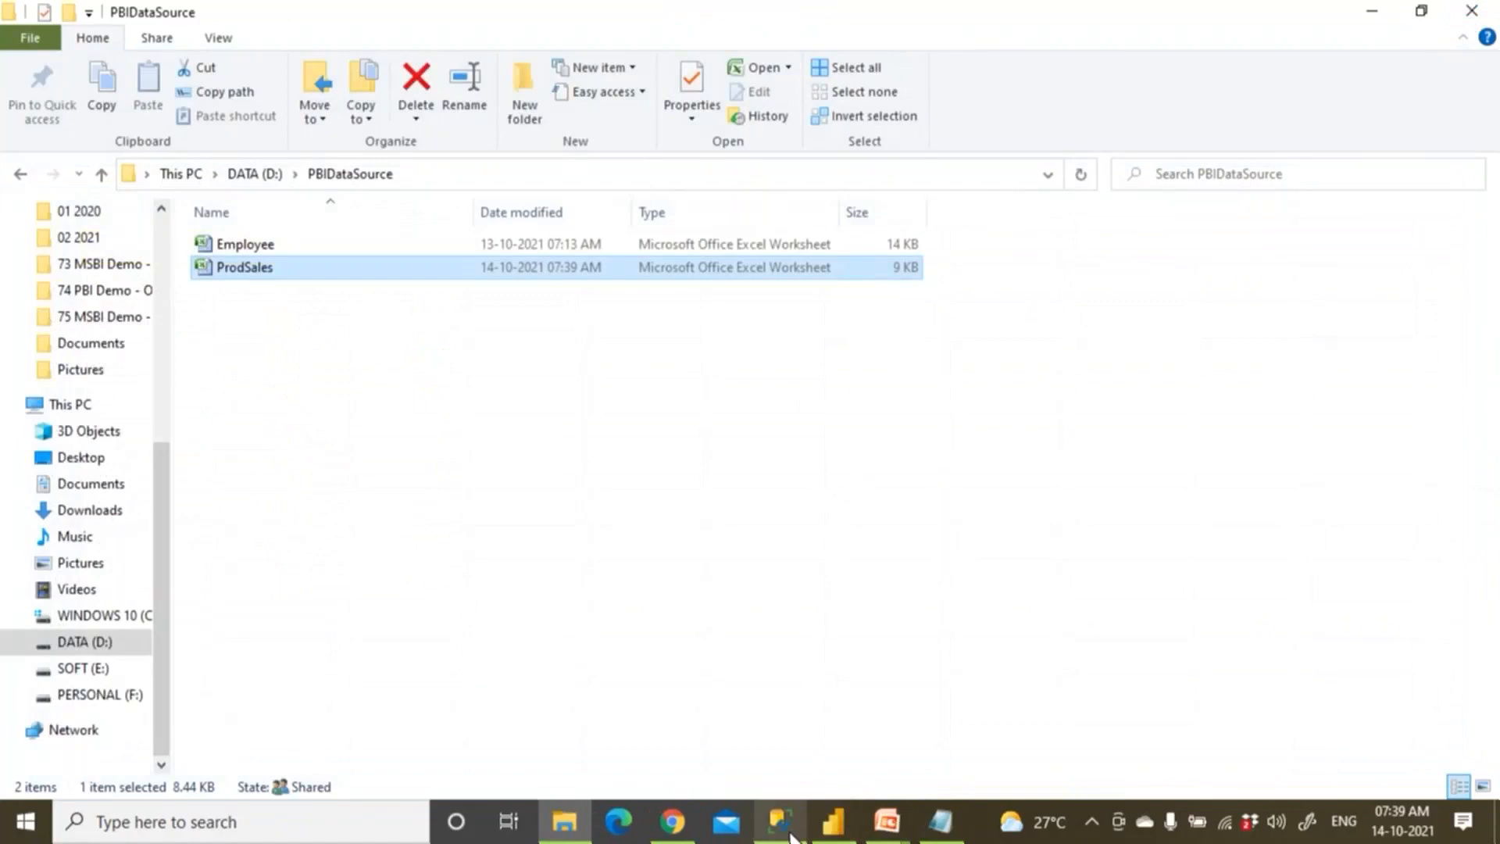
Back in Power BI, trigger Refresh now on the Prod_Sales_Data_Oct14th2021 dataset.
click(673, 819)
click(838, 683)
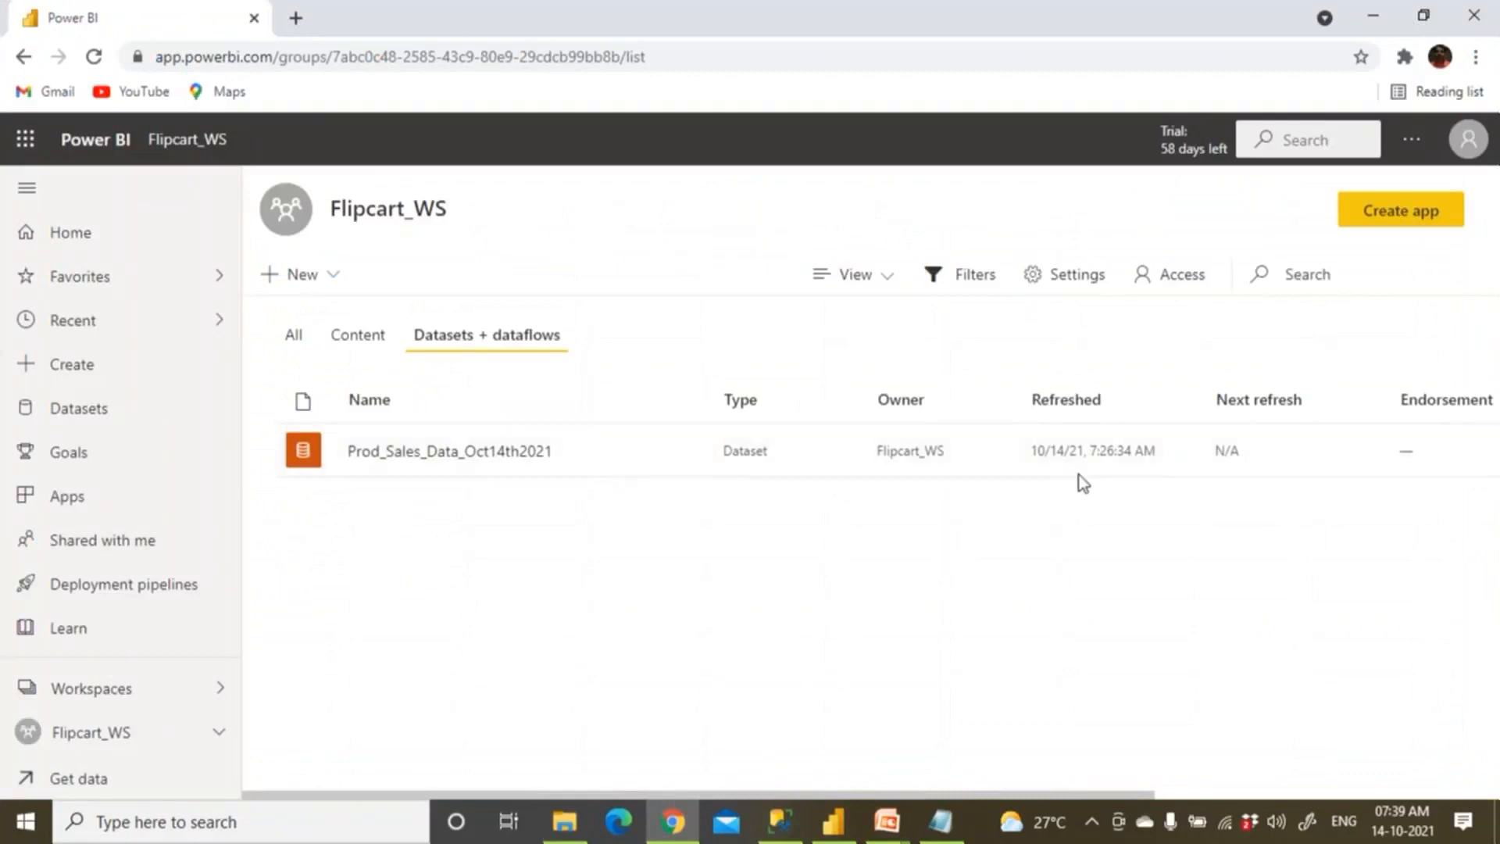
click(608, 451)
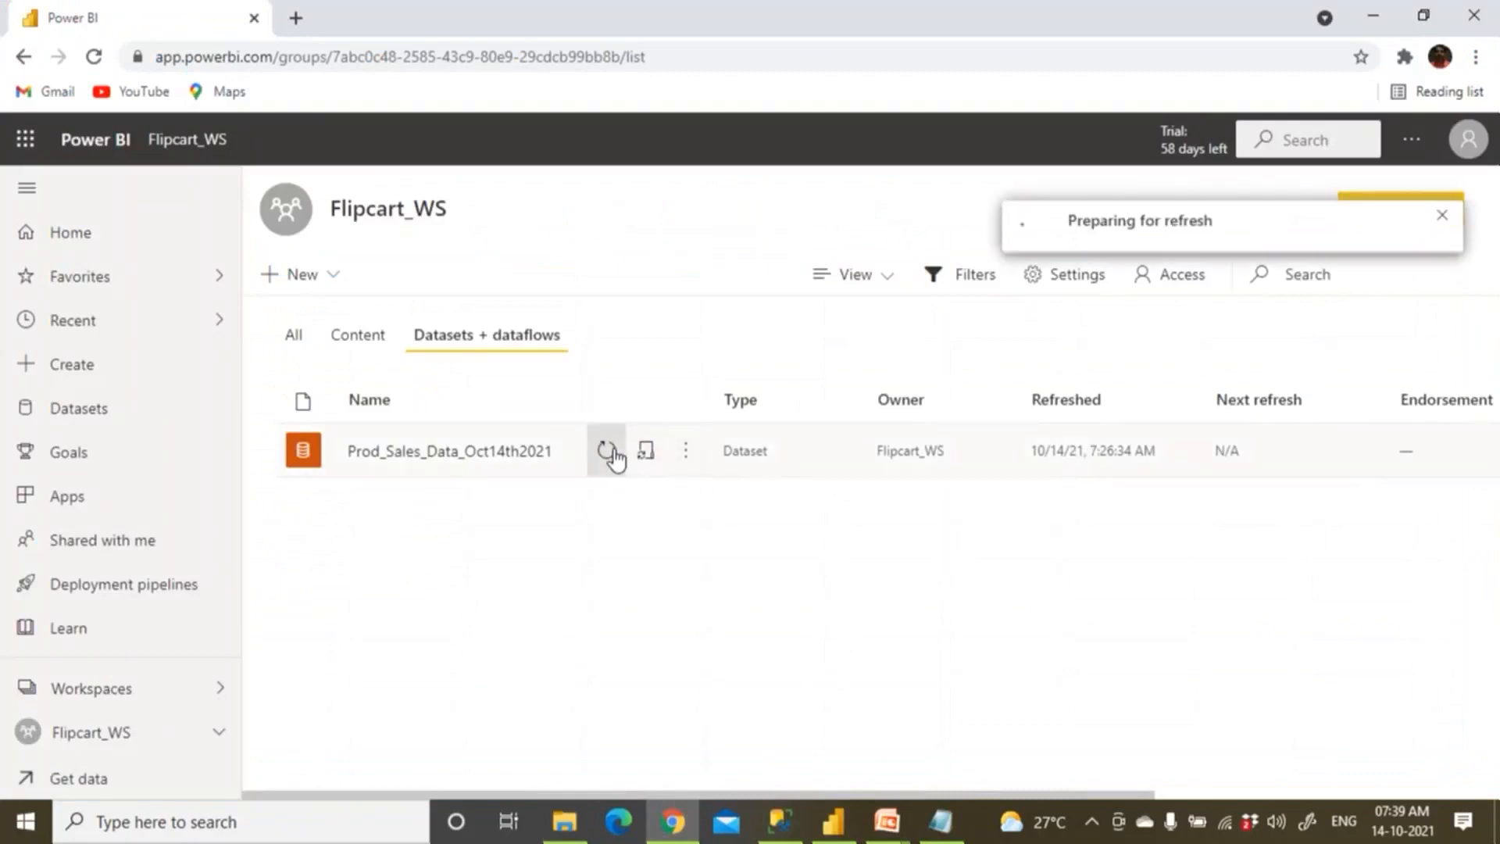
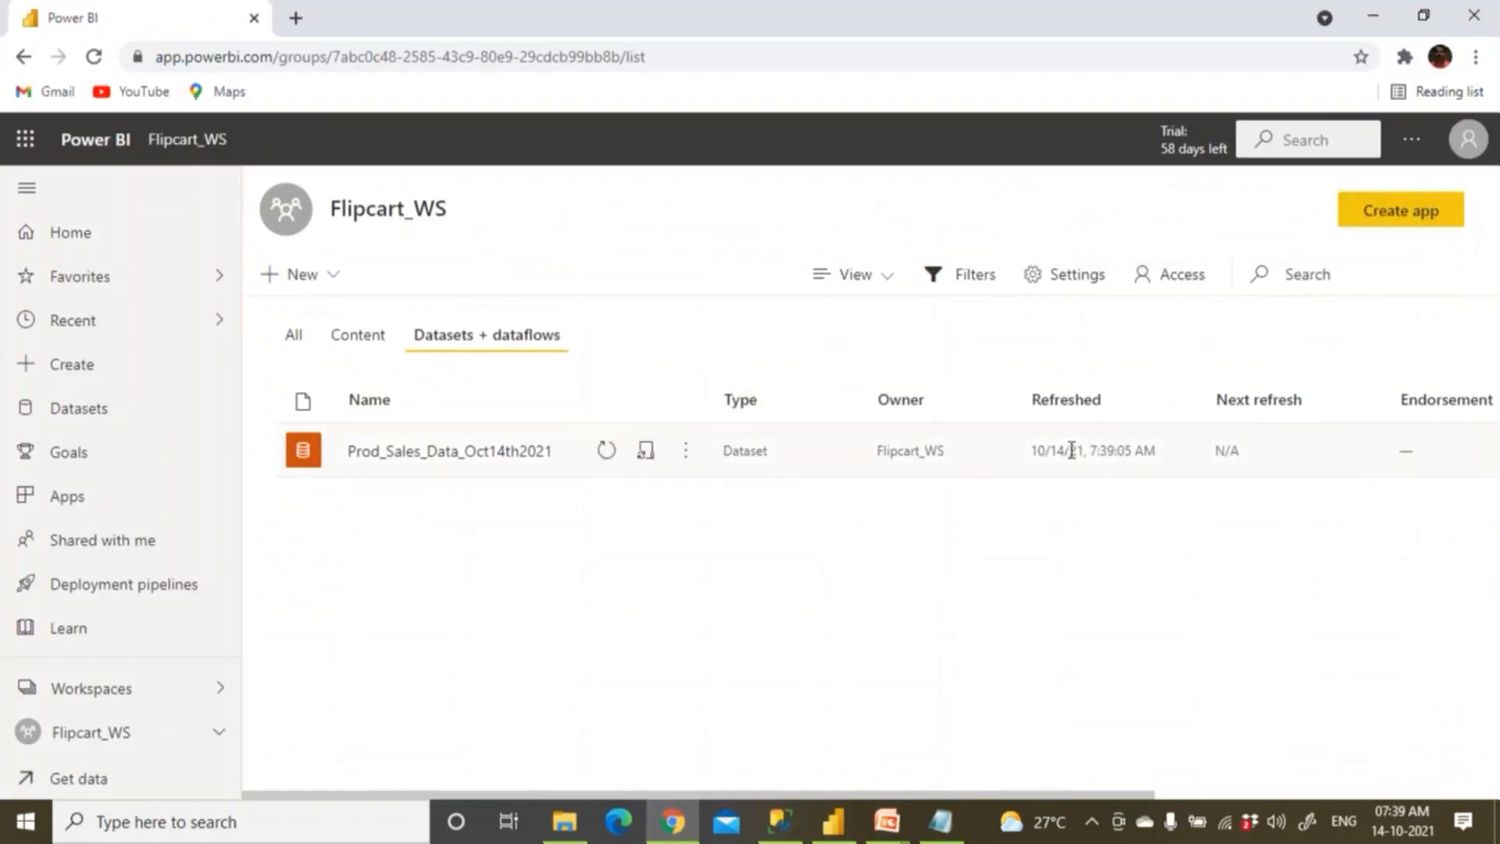
Open the Prod_Sales_Data_Oct14th2021 report and refresh its visuals to show Sales 42200, Dove India 12000.
click(365, 352)
click(408, 453)
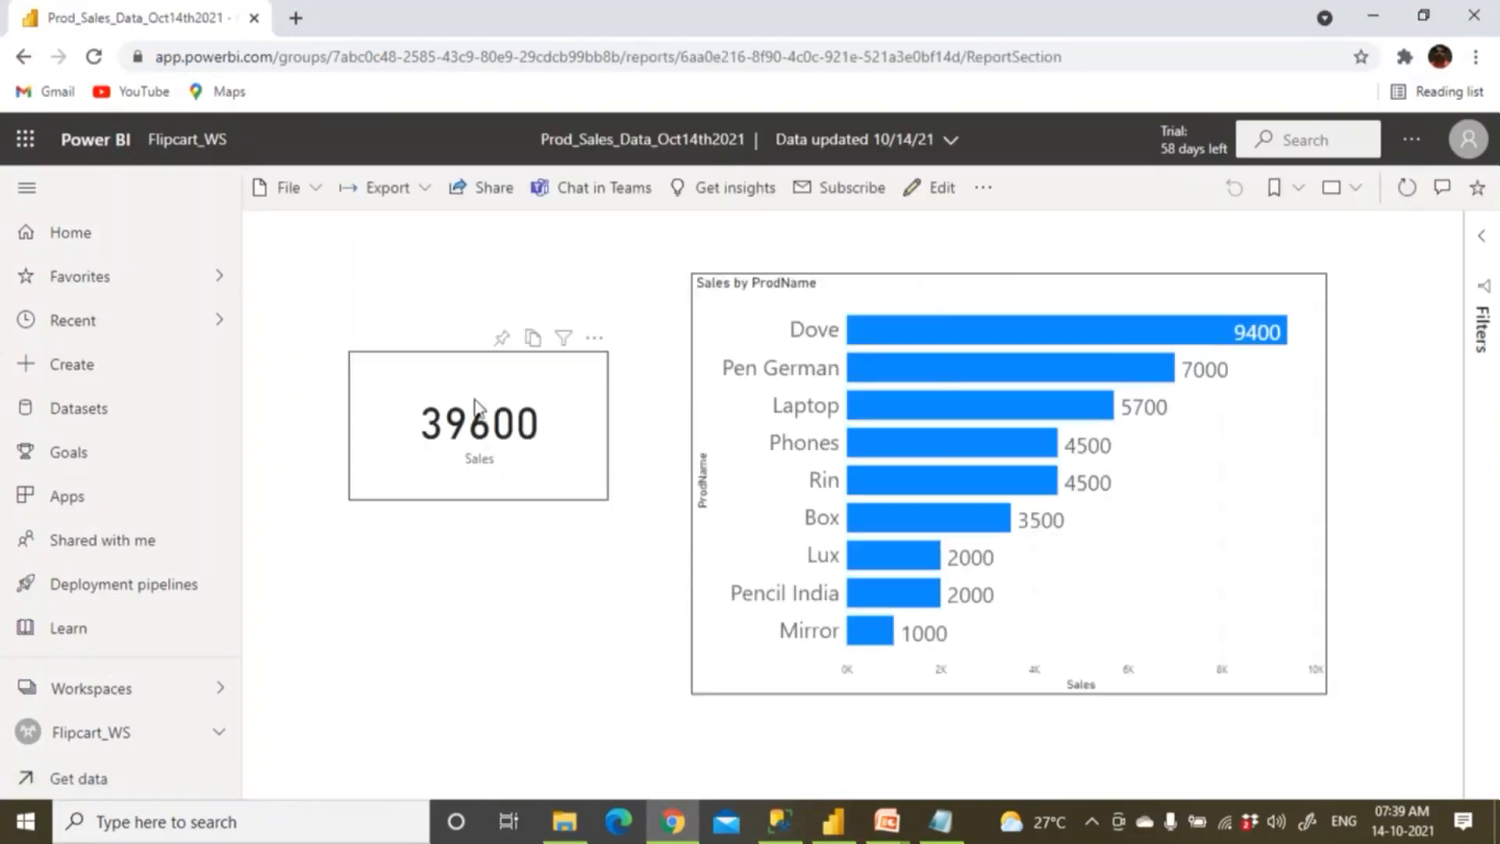
click(1411, 193)
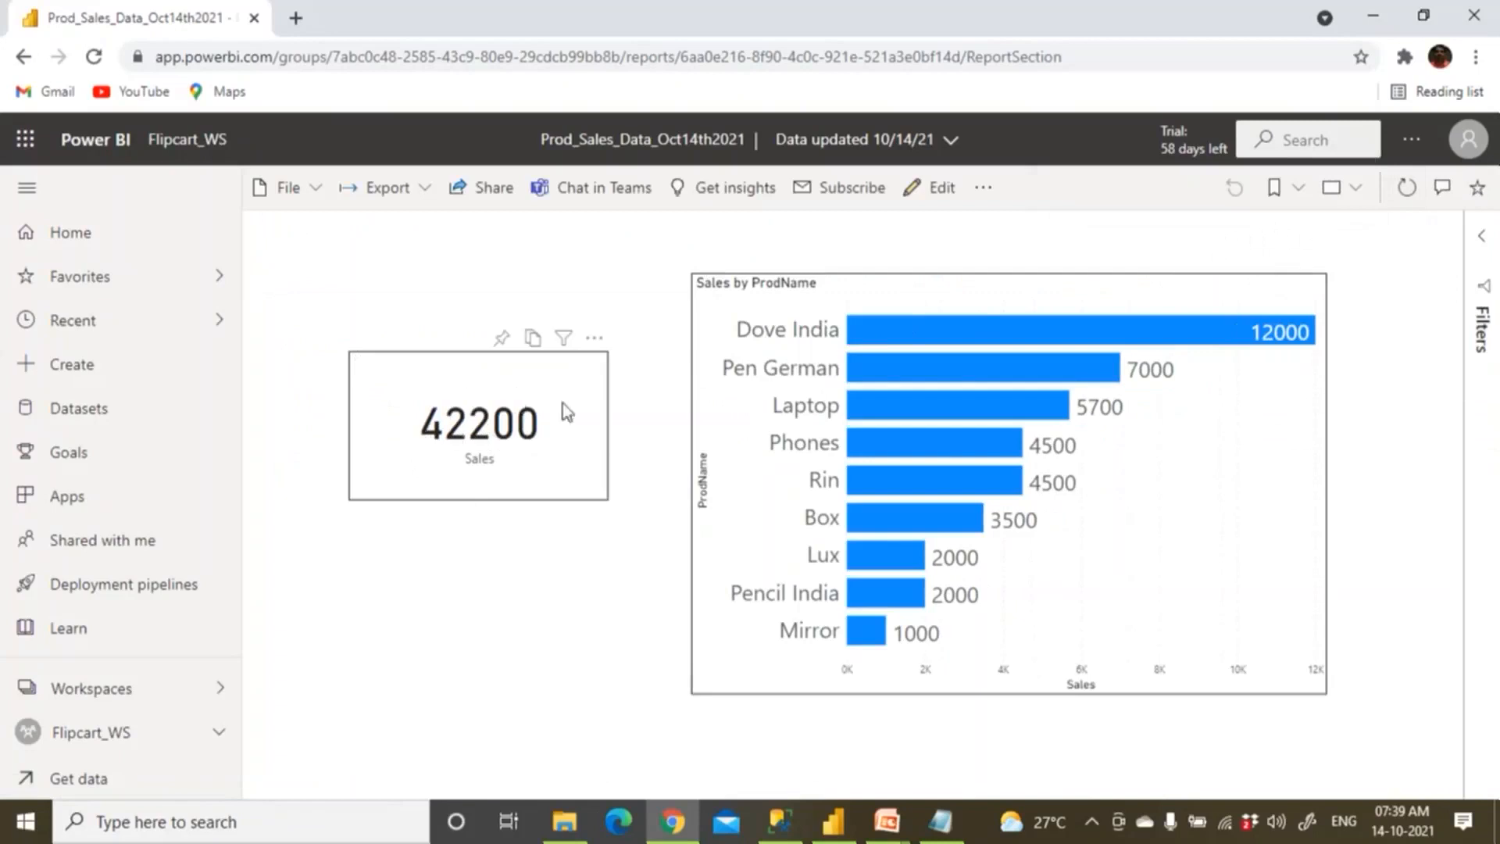
Return to the Flipcart_WS datasets list, then bring the PBIDataSource folder forward.
click(200, 142)
click(509, 344)
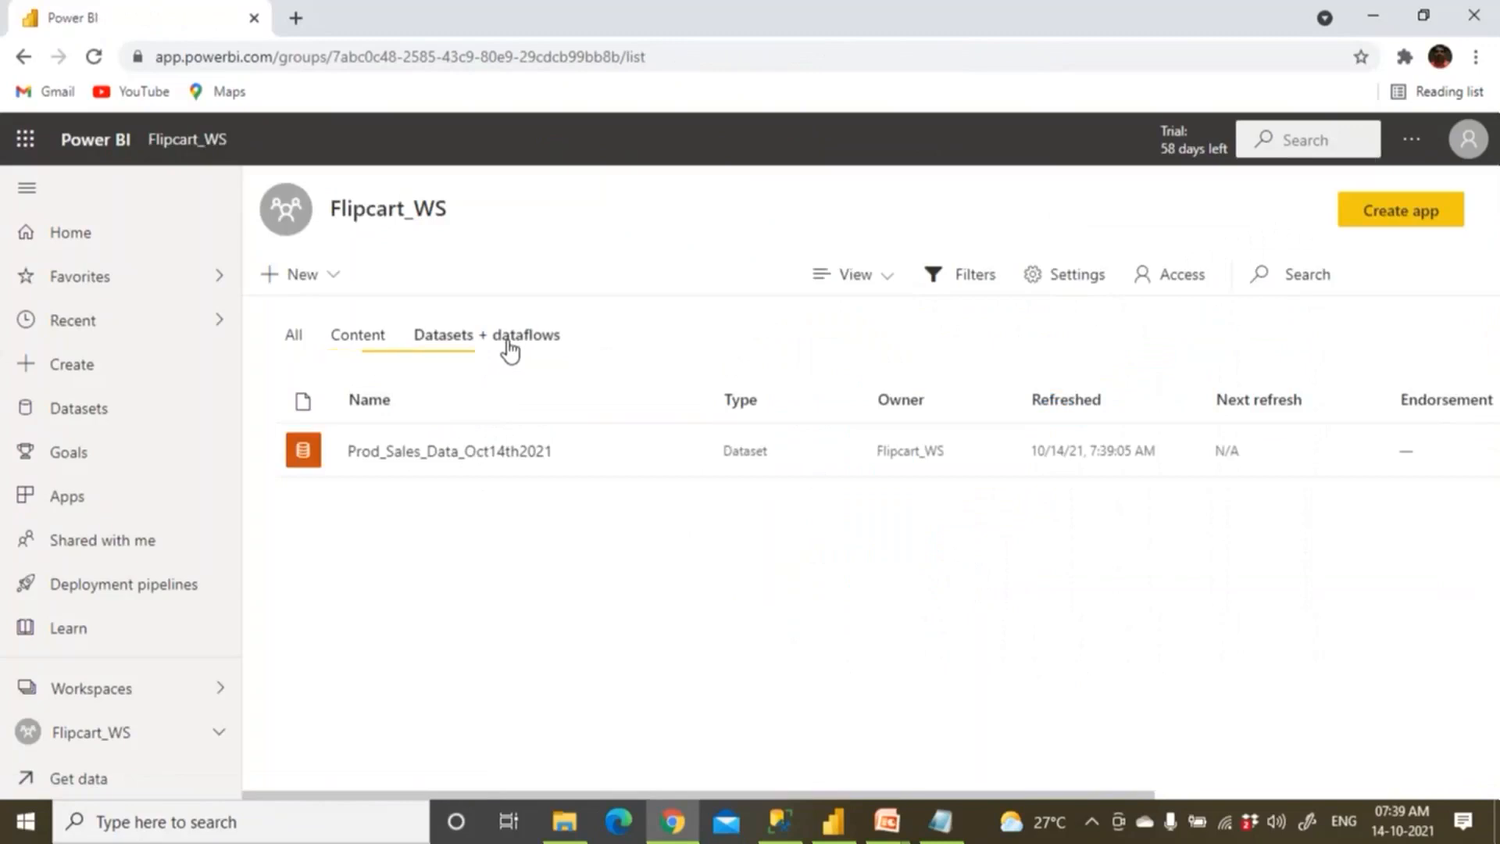
click(570, 827)
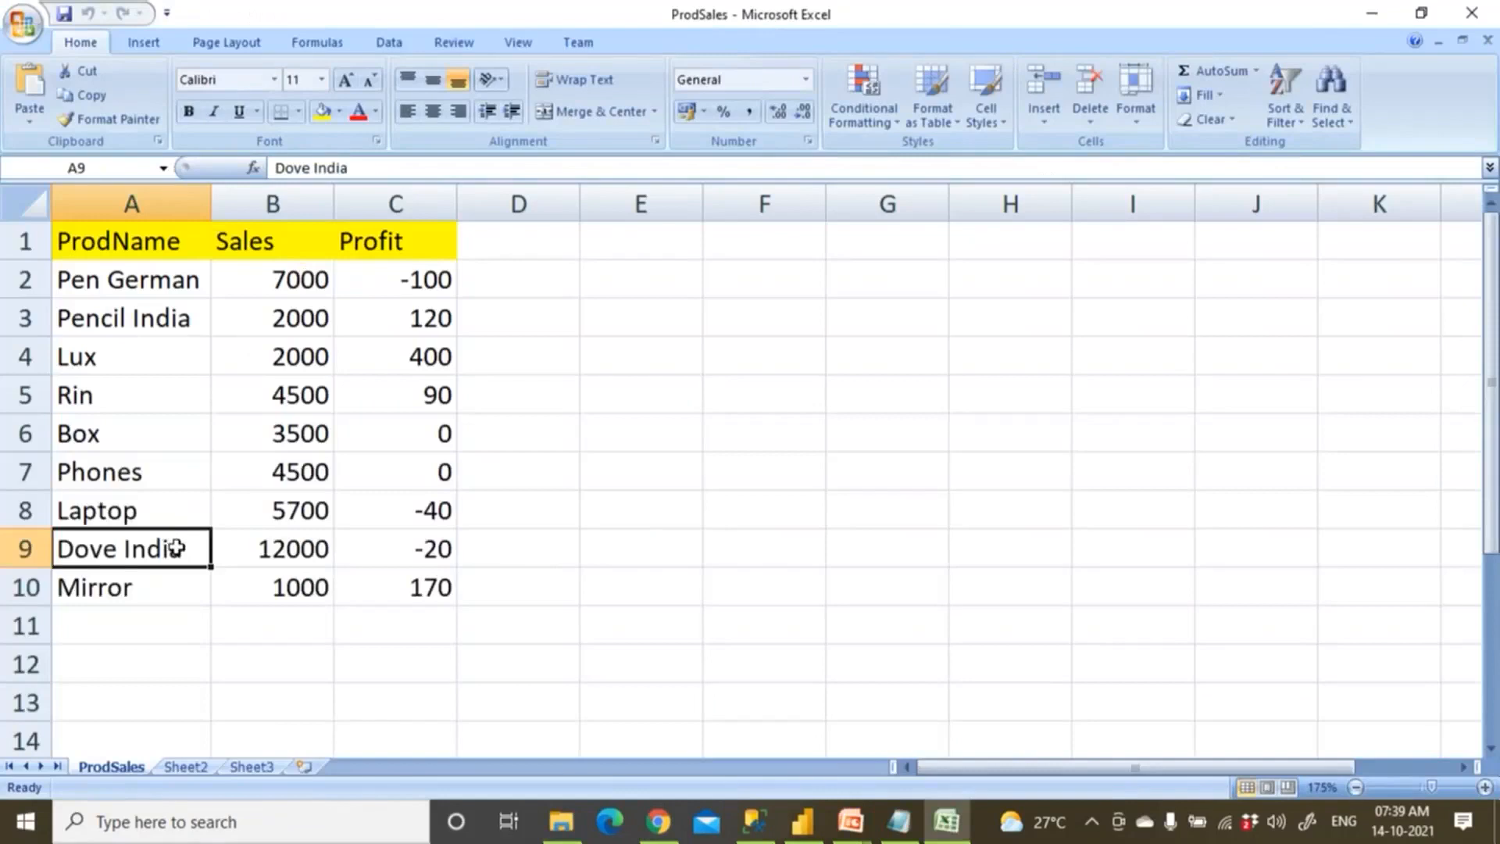
Change A9 from Dove India to Dove UK, save and close the ProdSales workbook.
double_click(177, 549)
key(BackSpace)
key(BackSpace)
key(BackSpace)
key(BackSpace)
key(BackSpace)
text(UK)
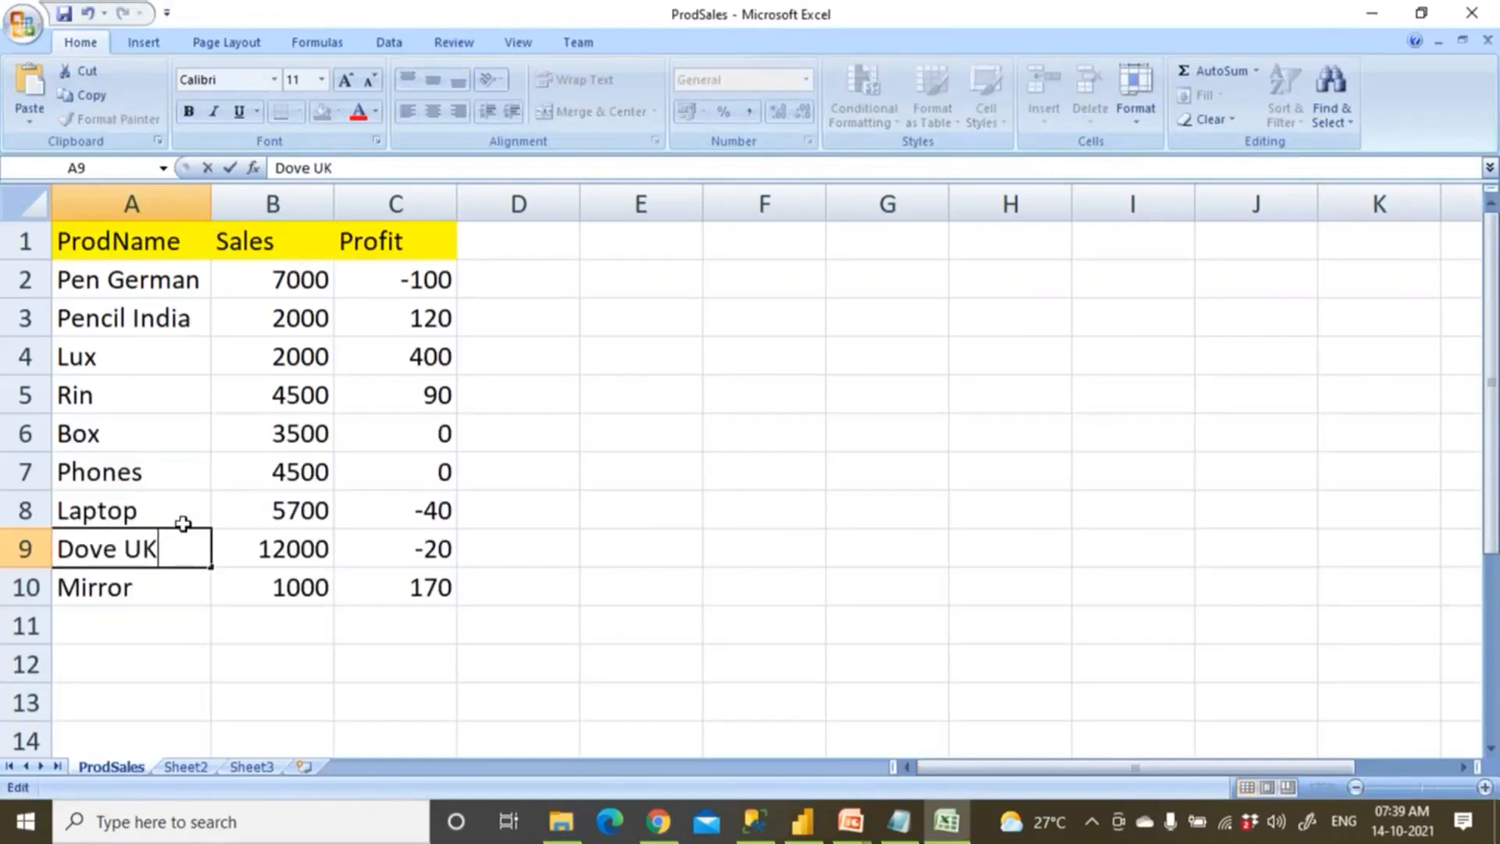
key(ctrl+s)
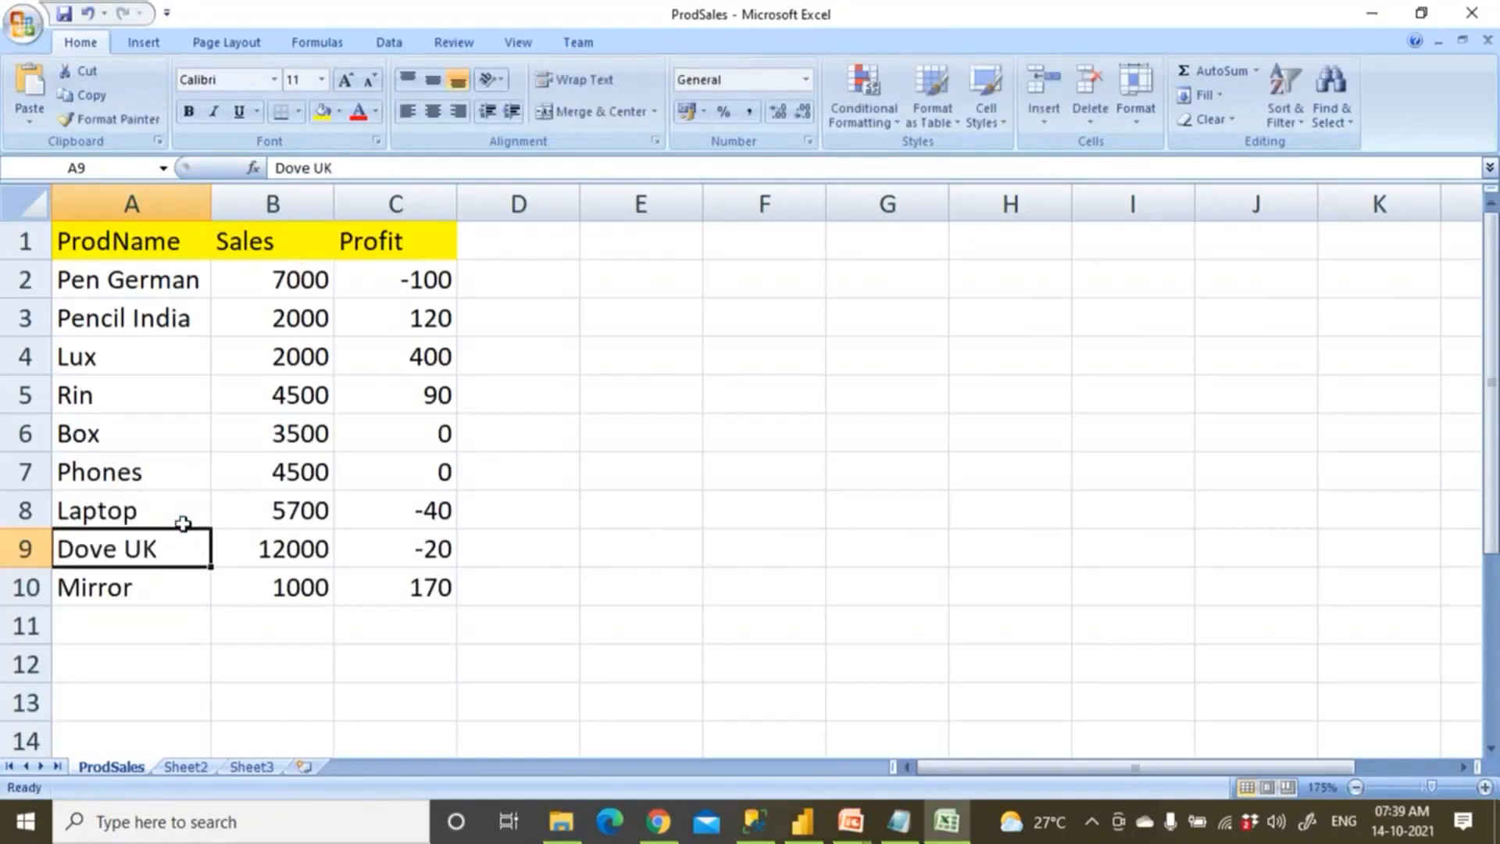
click(1471, 13)
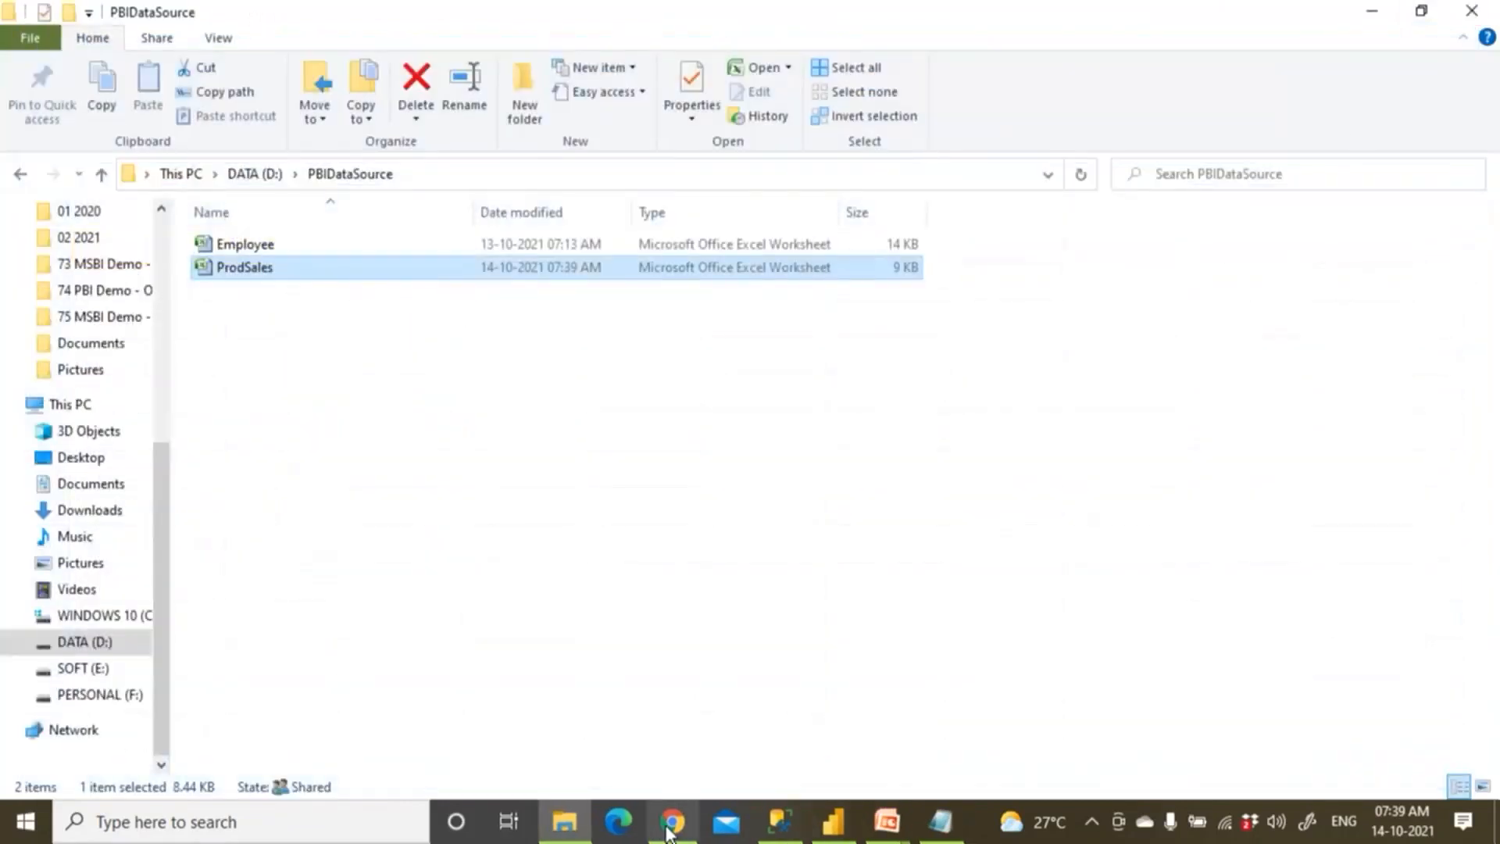
click(659, 820)
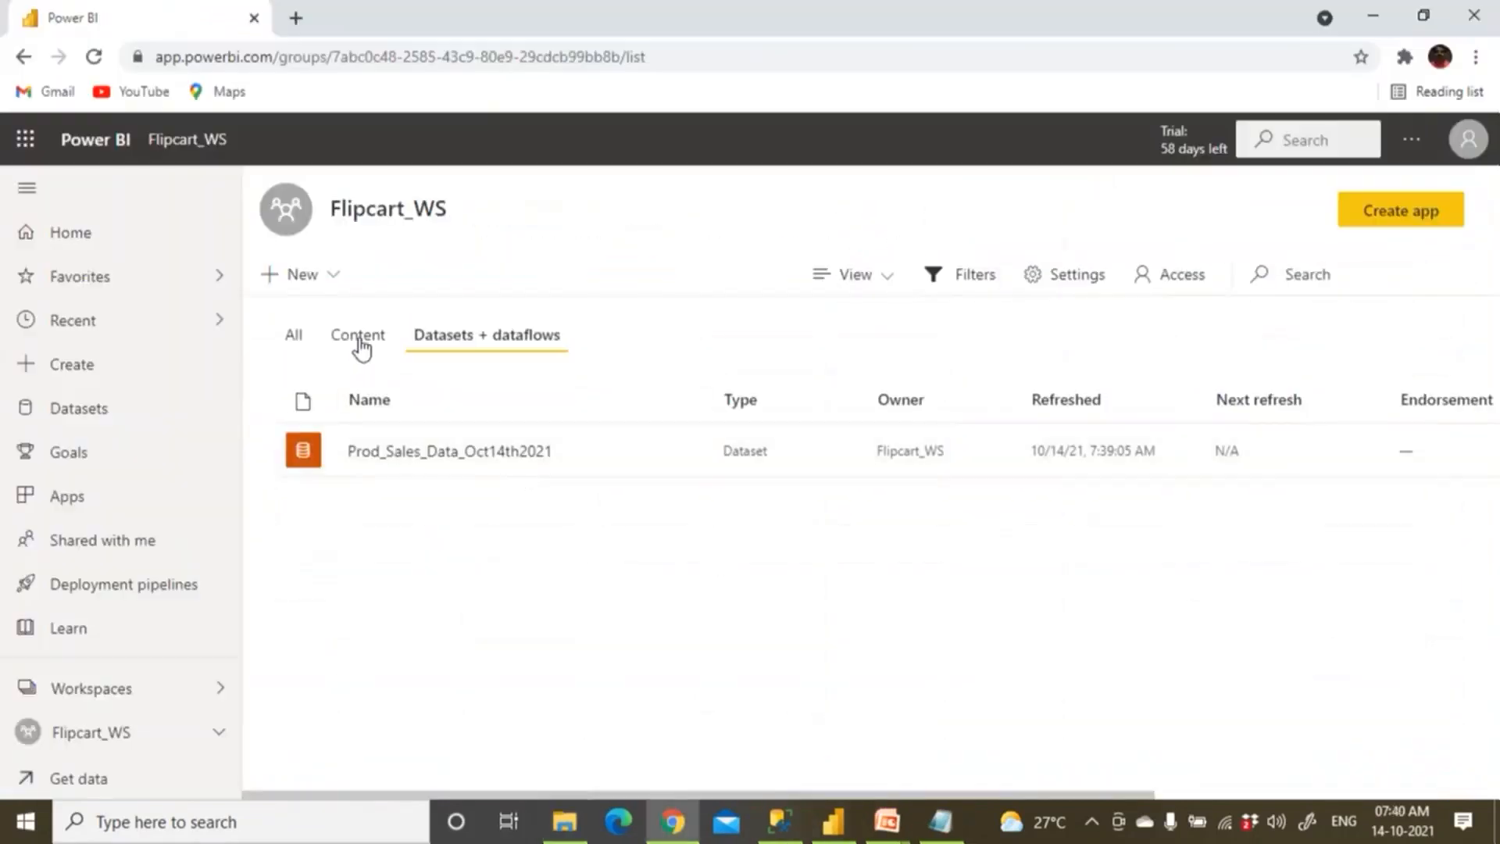
Open the Prod_Sales_Data_Oct14th2021 report and refresh its visuals.
click(361, 338)
click(419, 452)
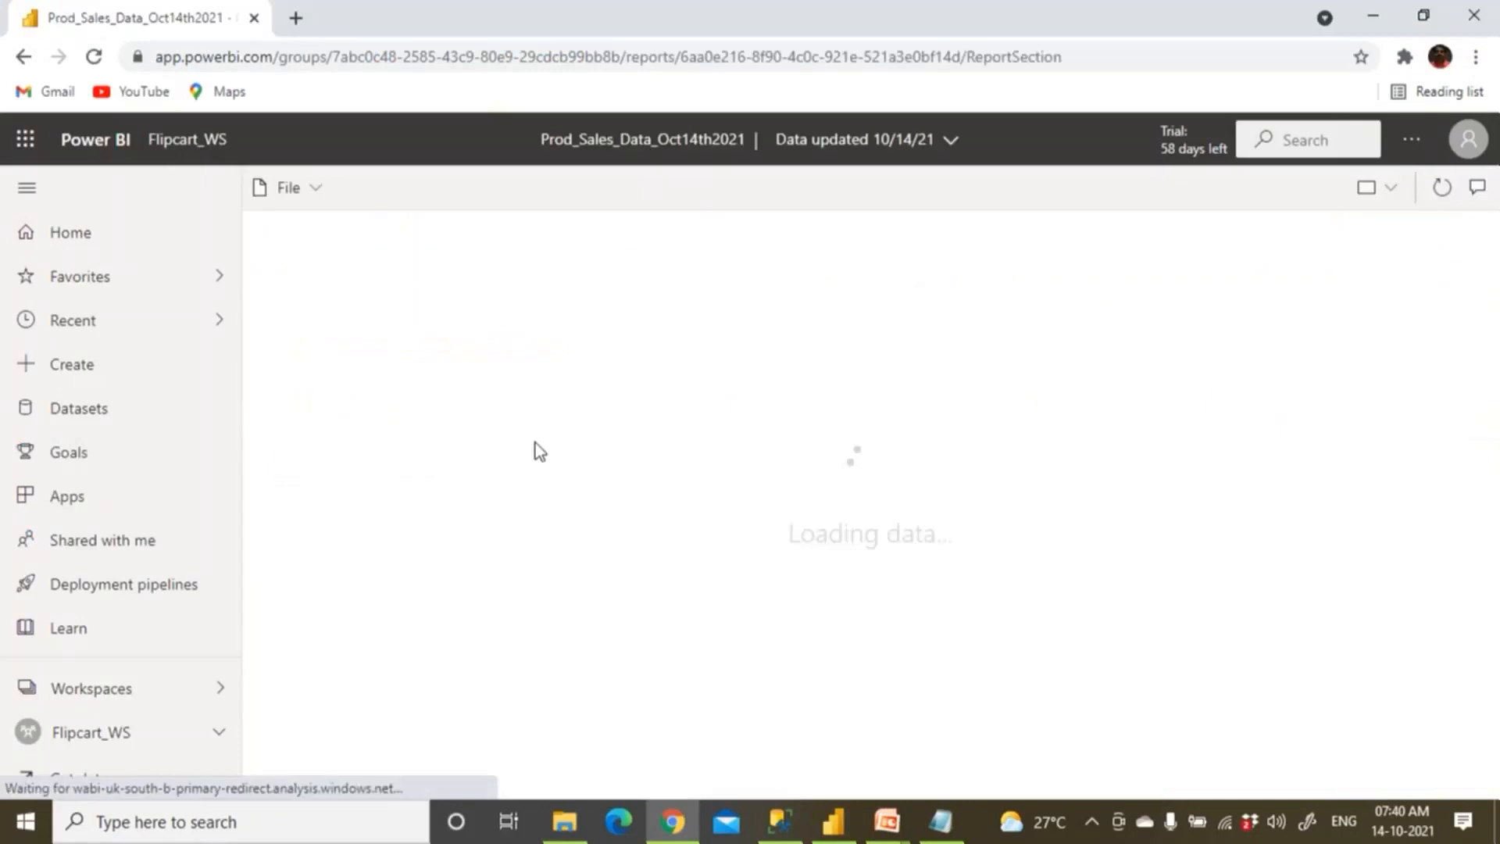
click(1409, 192)
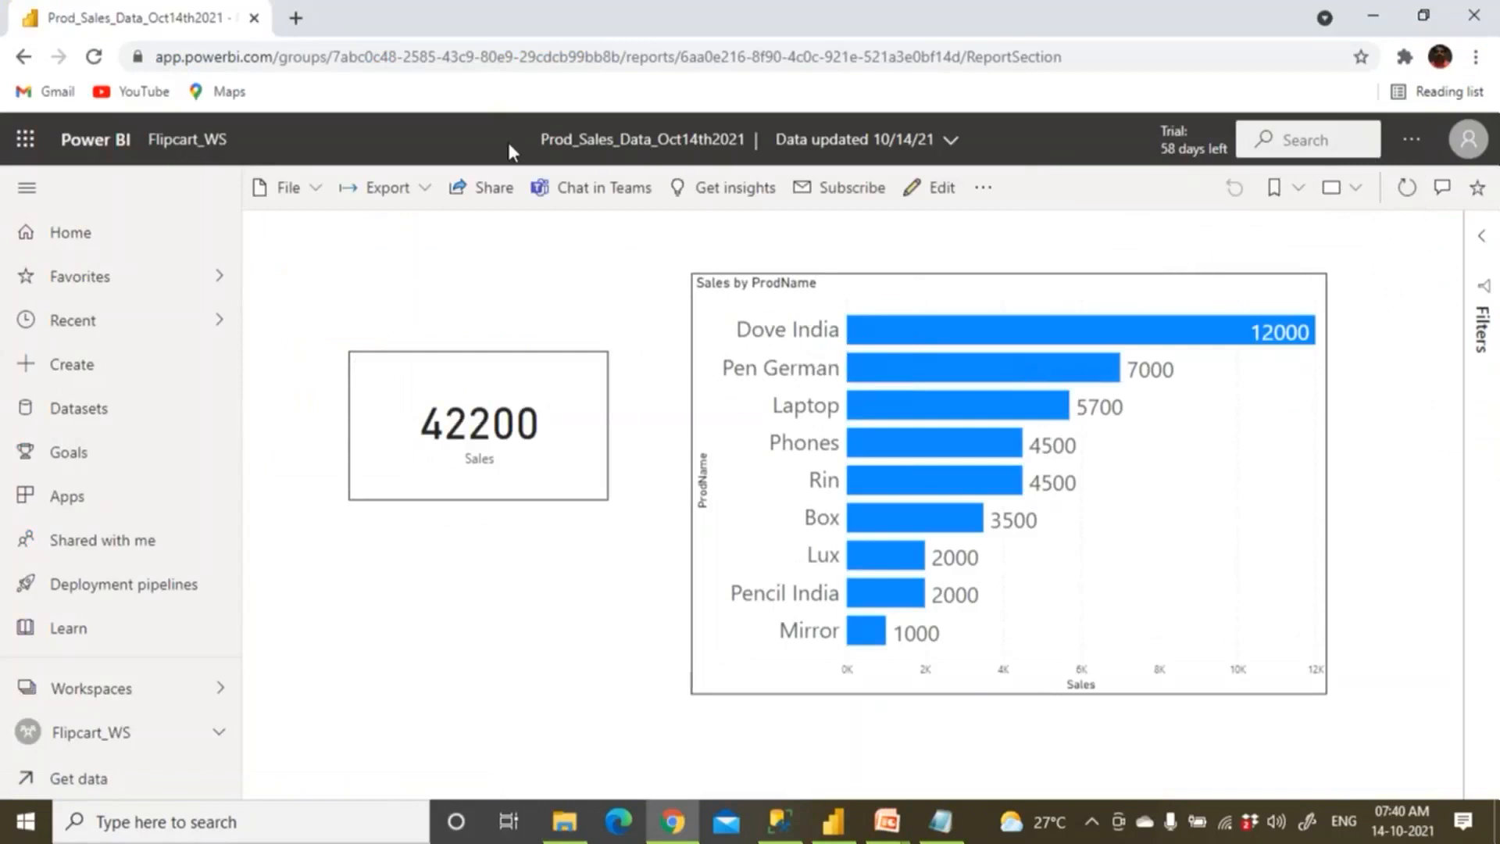
Back in Flipcart_WS's datasets, refresh the Prod_Sales_Data_Oct14th2021 dataset now.
click(200, 148)
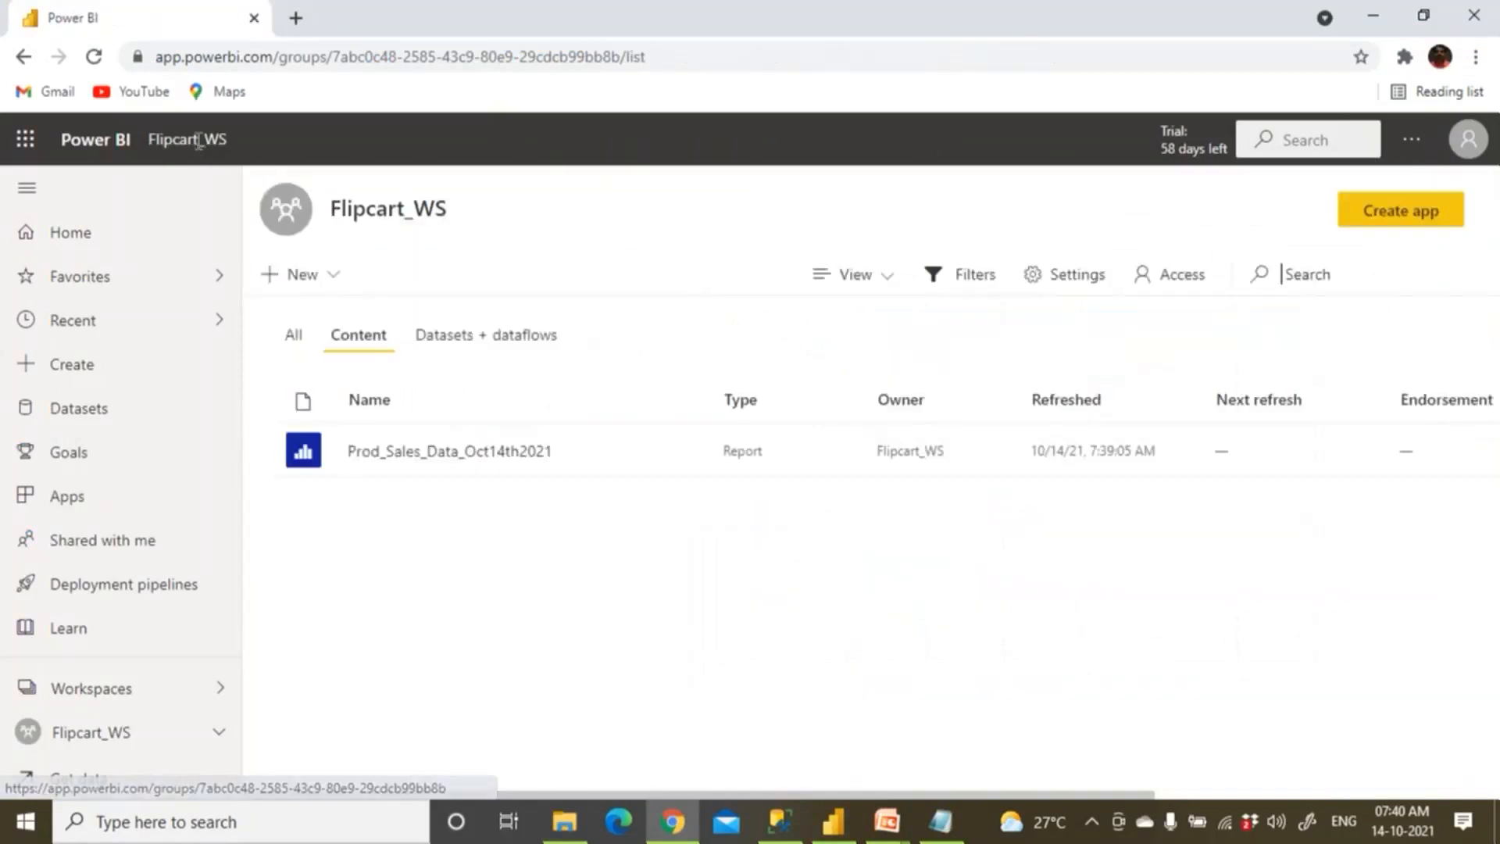
click(469, 340)
mouse_move(512, 471)
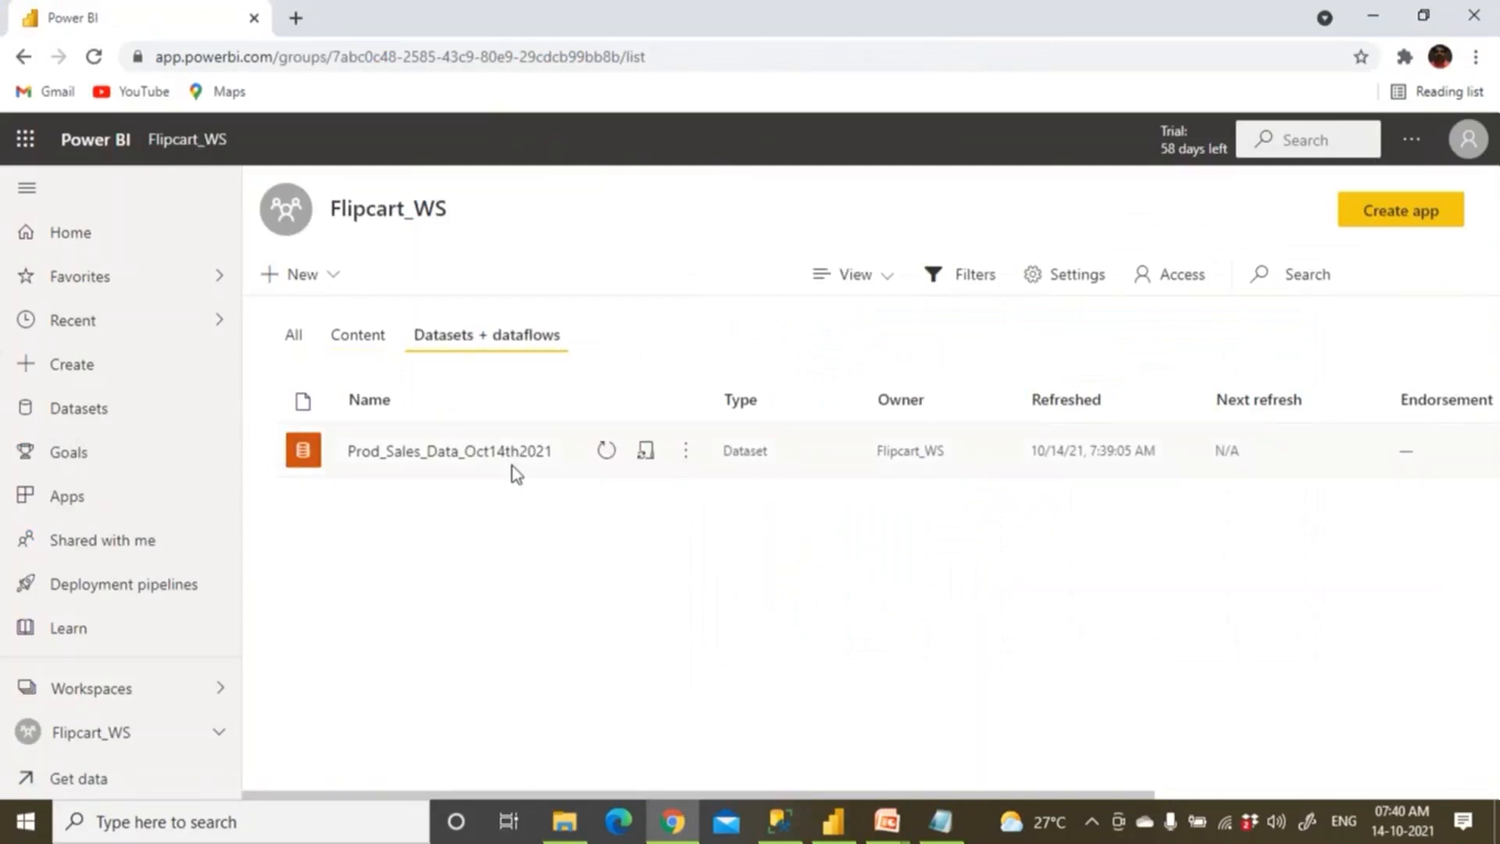
click(609, 461)
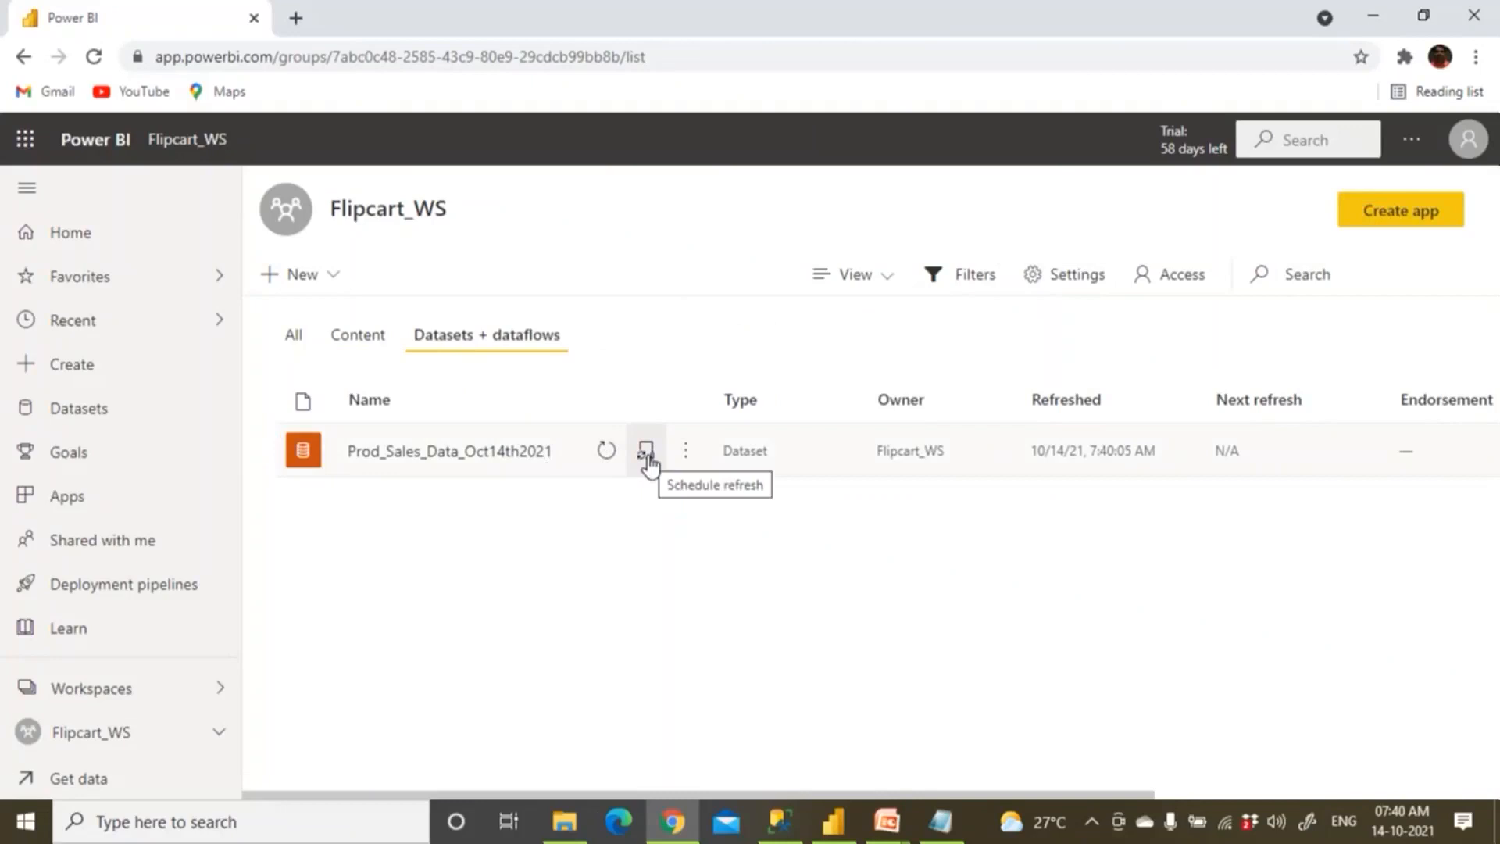
Turn on Daily scheduled refresh (UTC+05:30) for Prod_Sales_Data_Oct14th2021 and add a blank time slot.
click(646, 452)
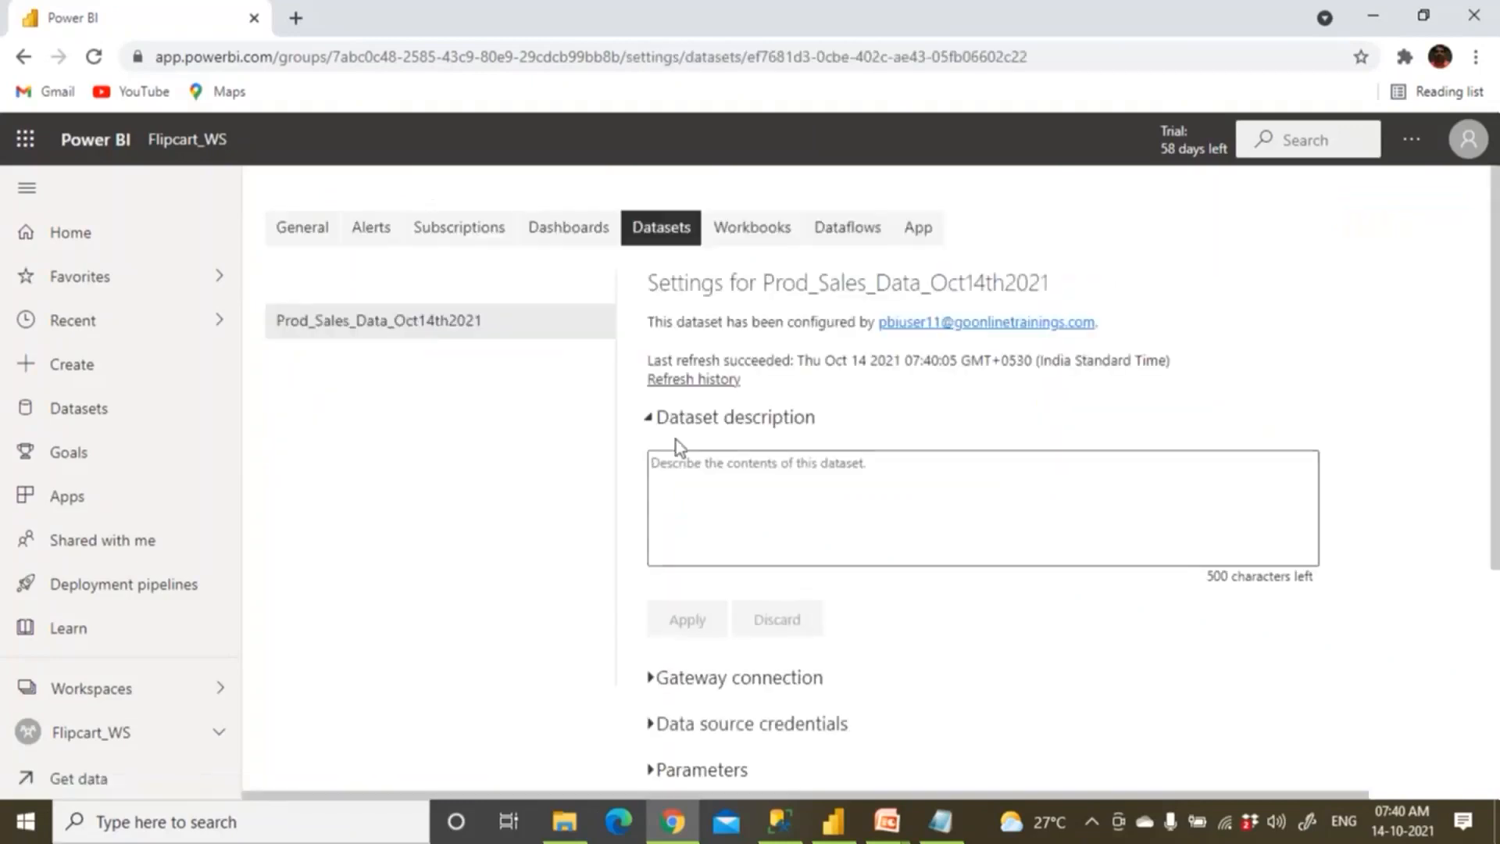
click(649, 421)
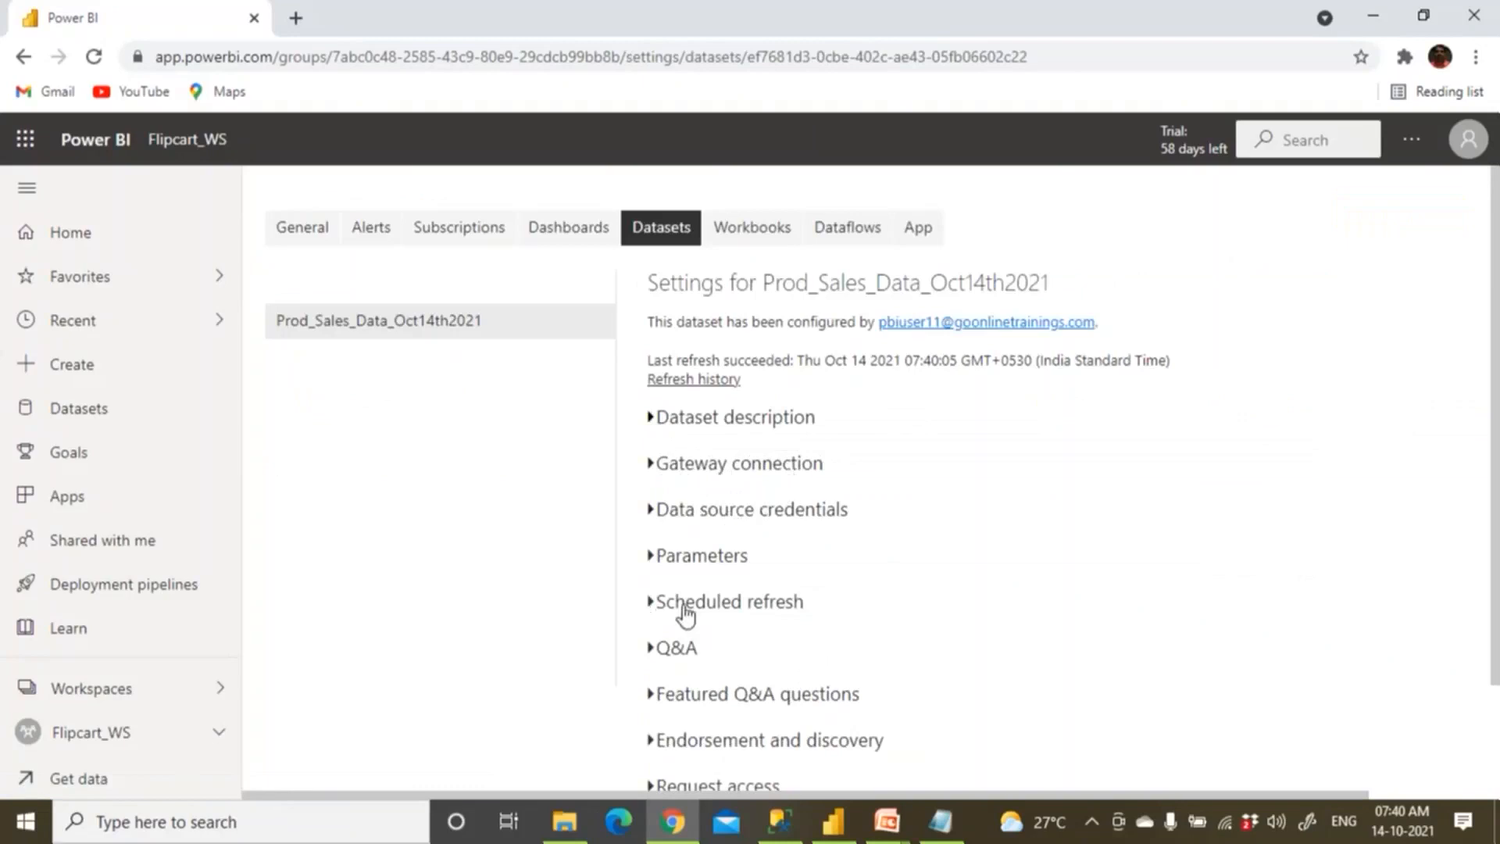
click(652, 612)
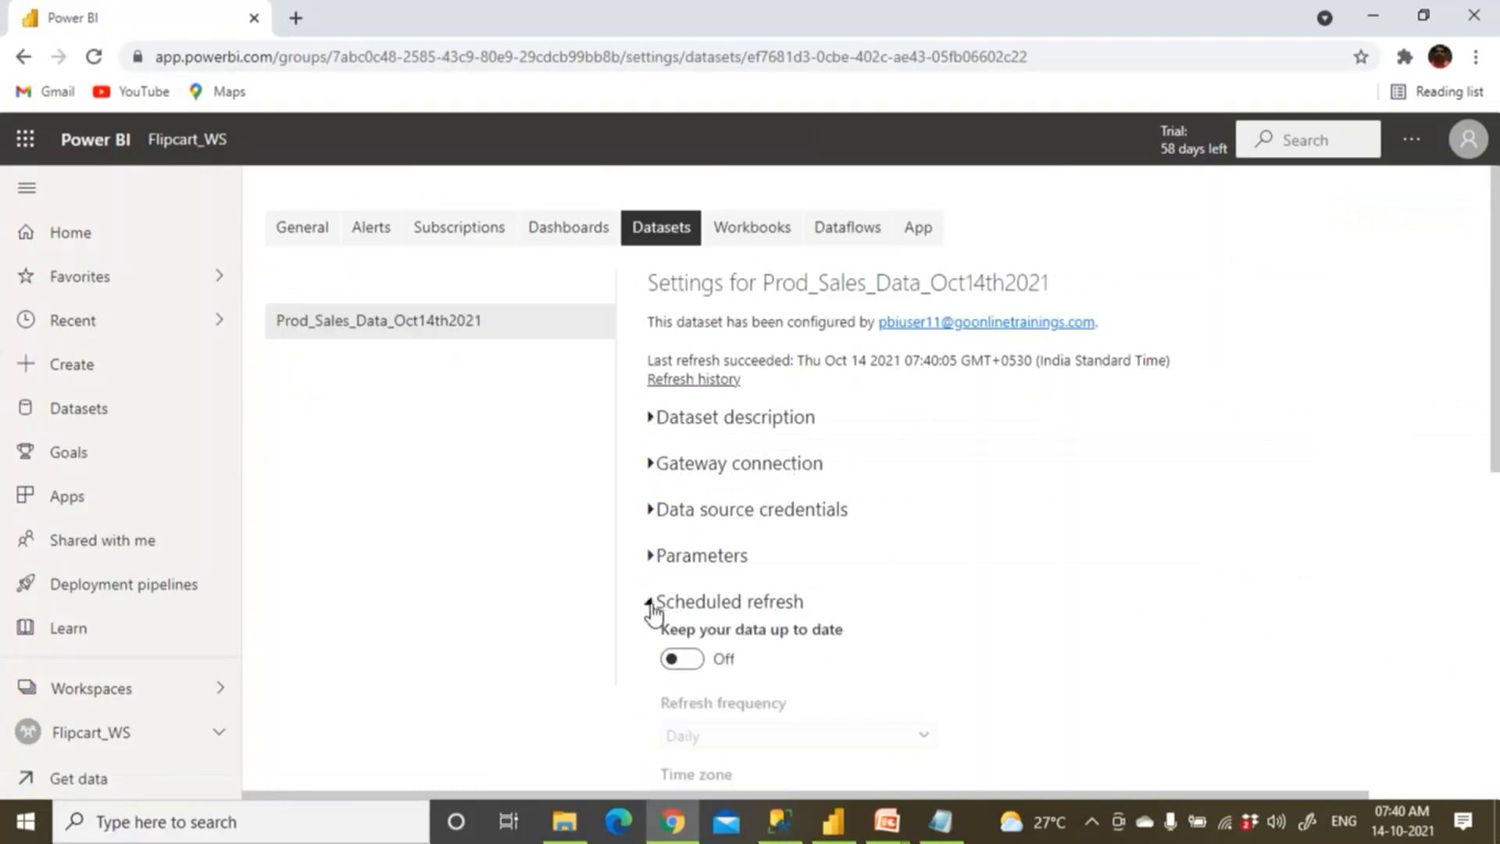
scroll(672, 606, down, 1)
click(697, 550)
scroll(711, 574, down, 1)
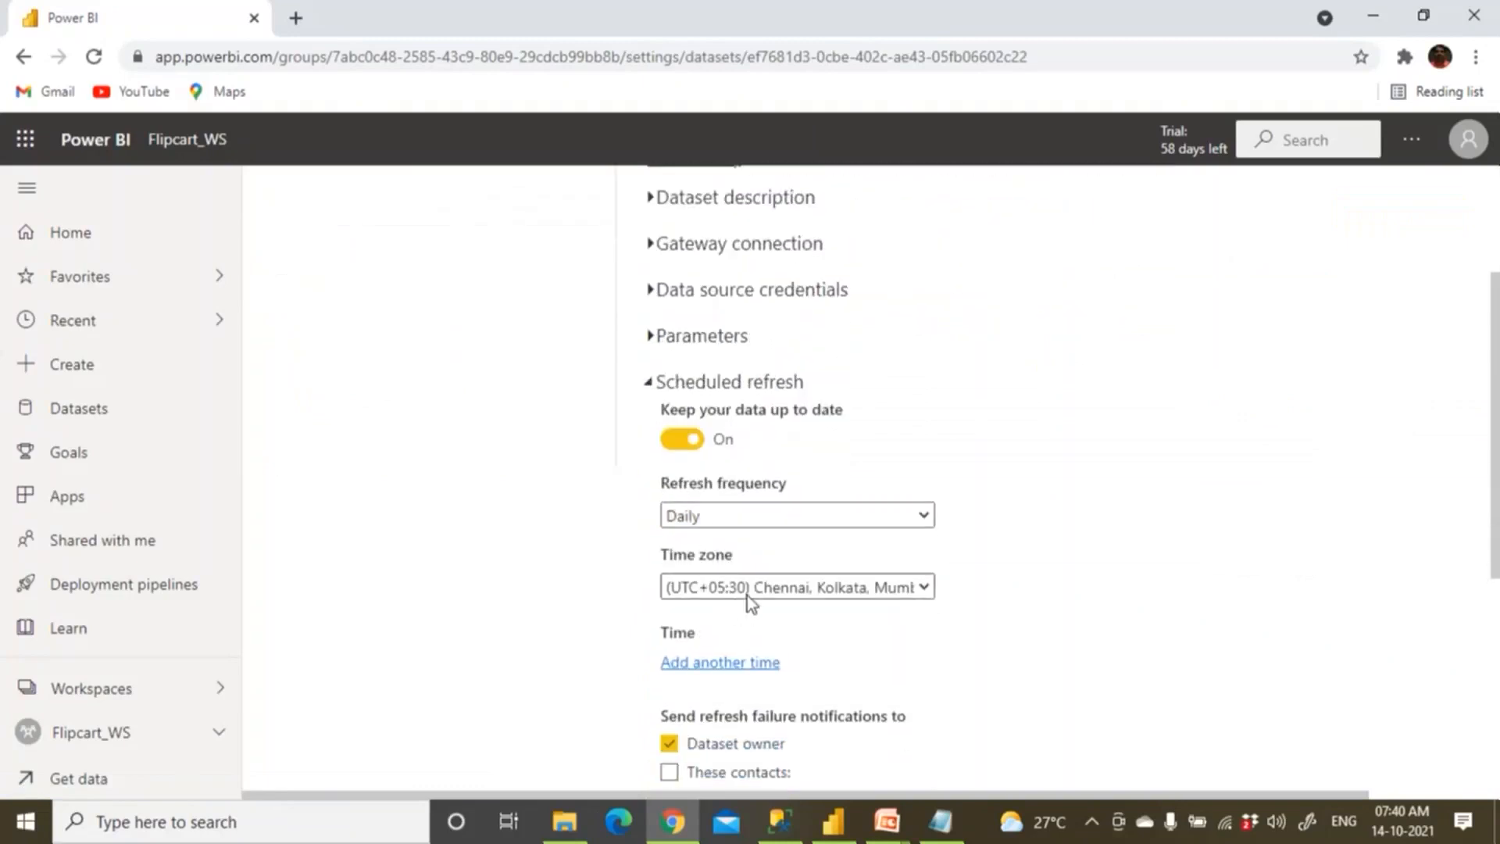
scroll(750, 595, down, 1)
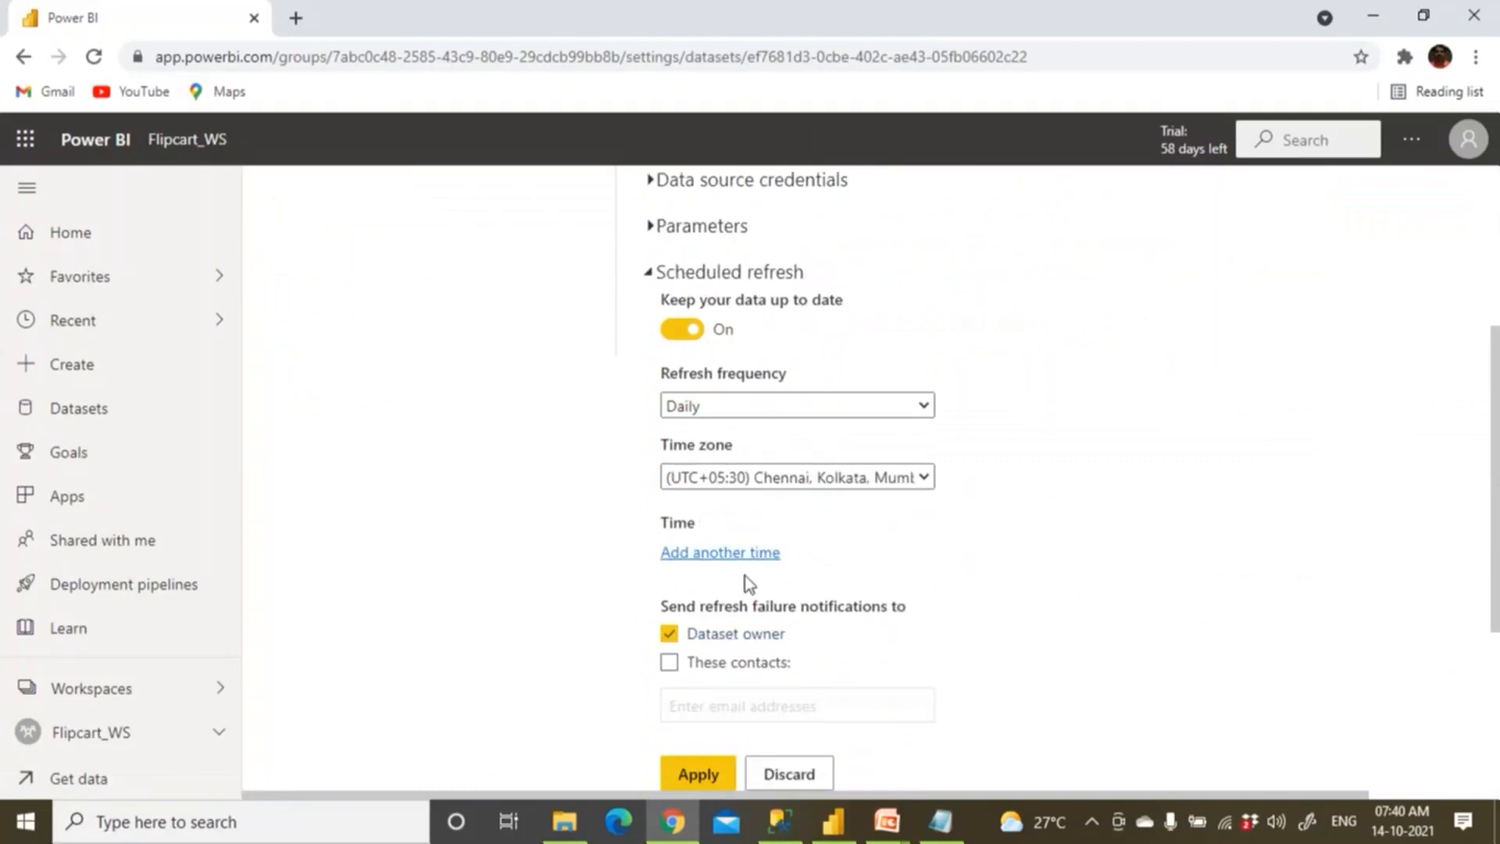
click(743, 555)
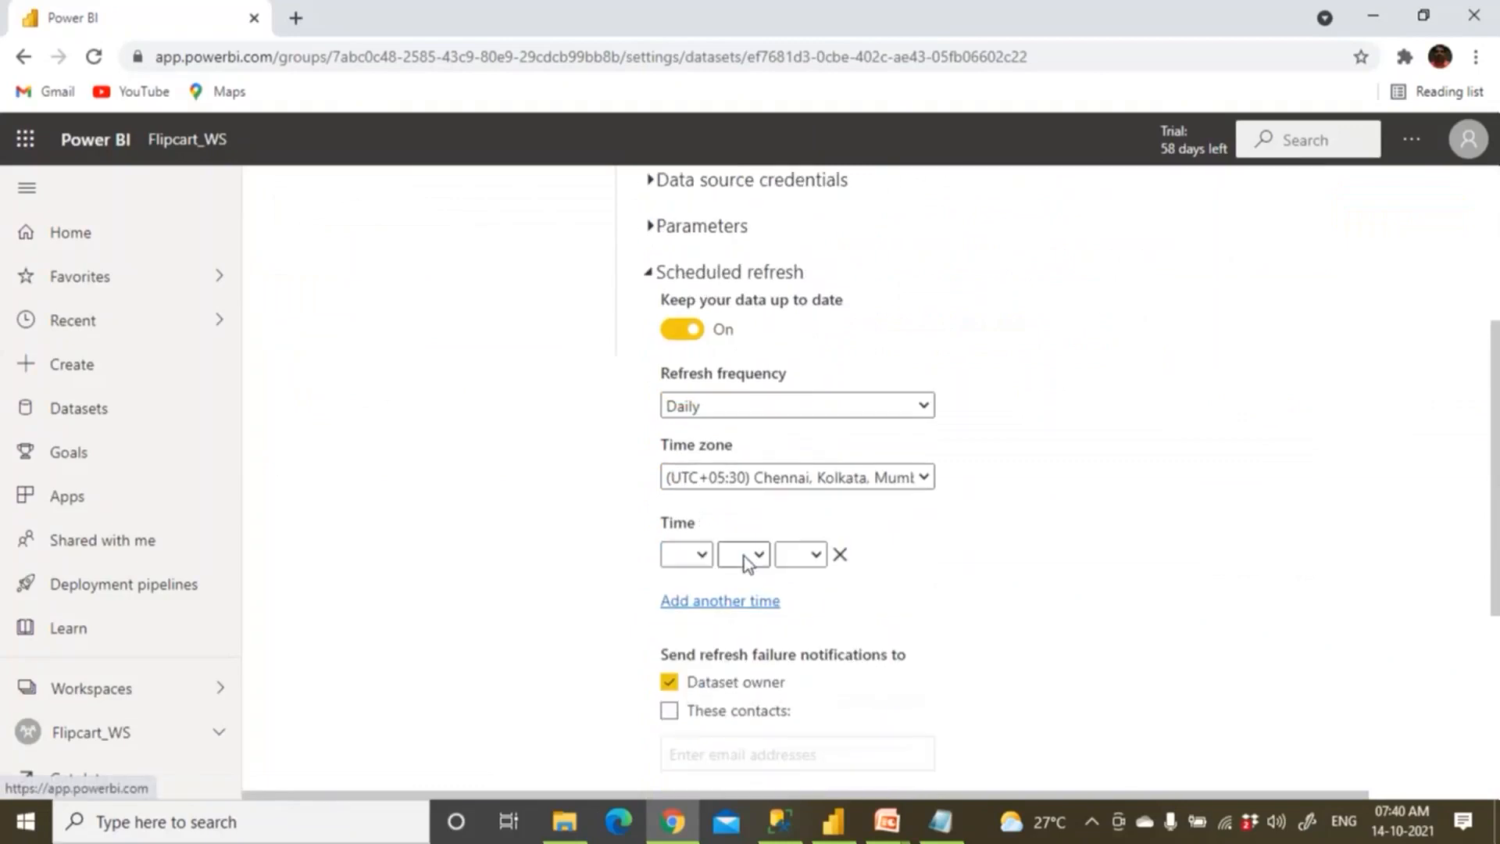
Set the first scheduled refresh time to 1:00 AM.
click(706, 556)
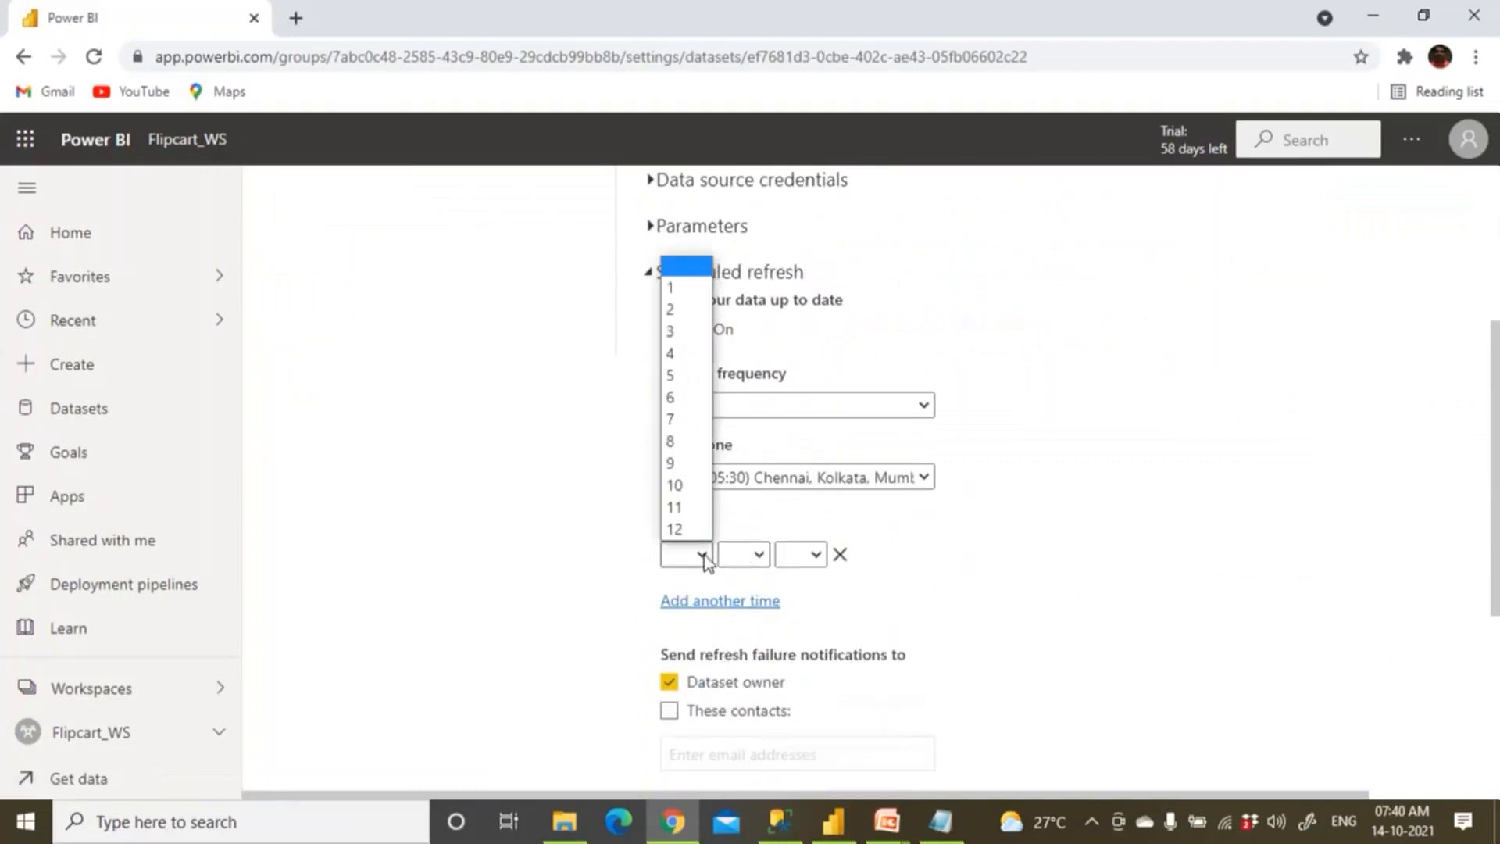
click(673, 297)
click(747, 556)
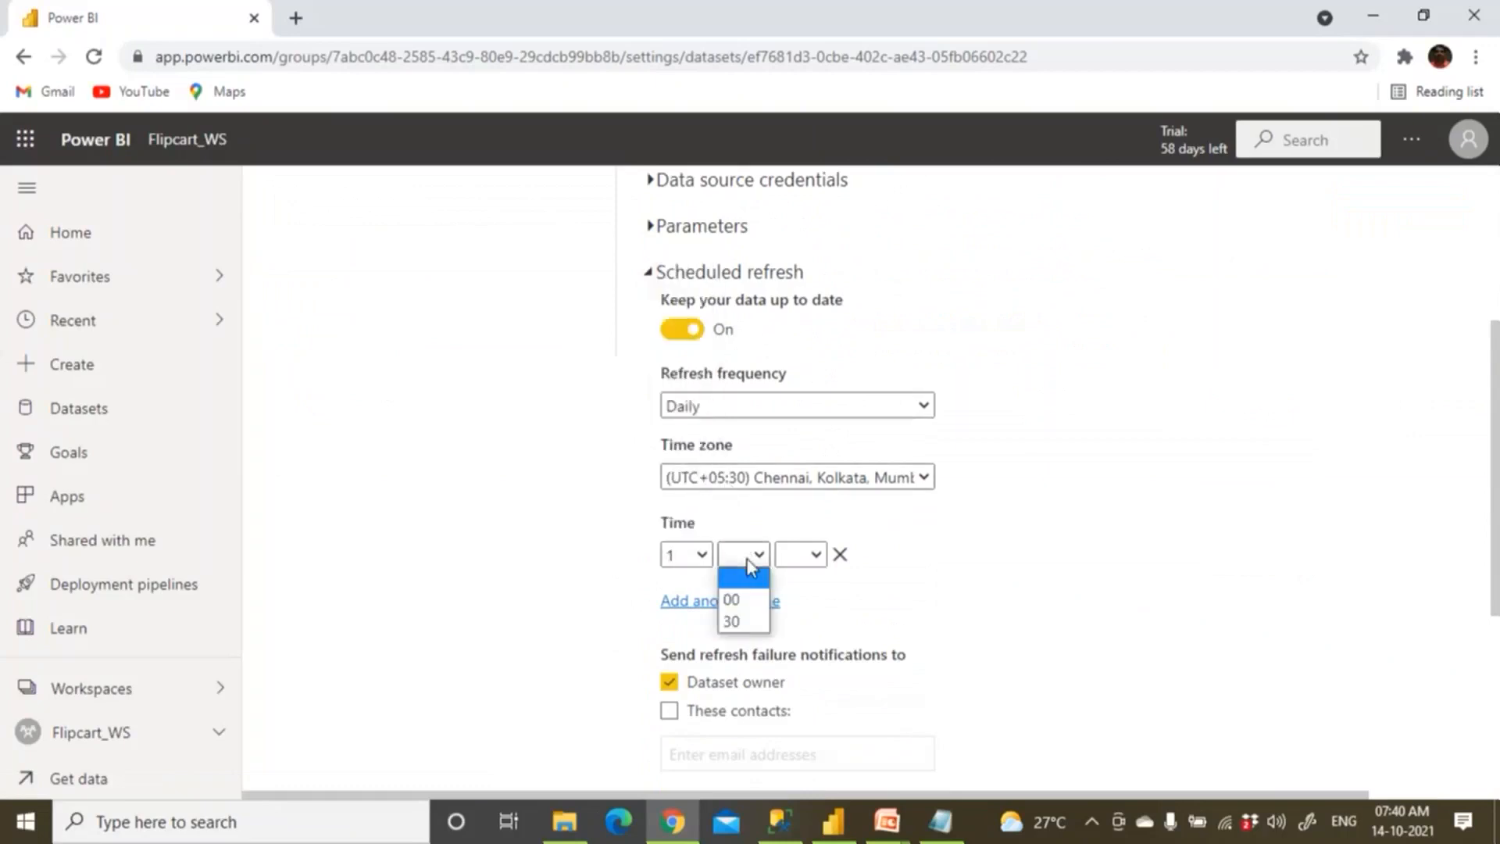
click(732, 600)
click(801, 556)
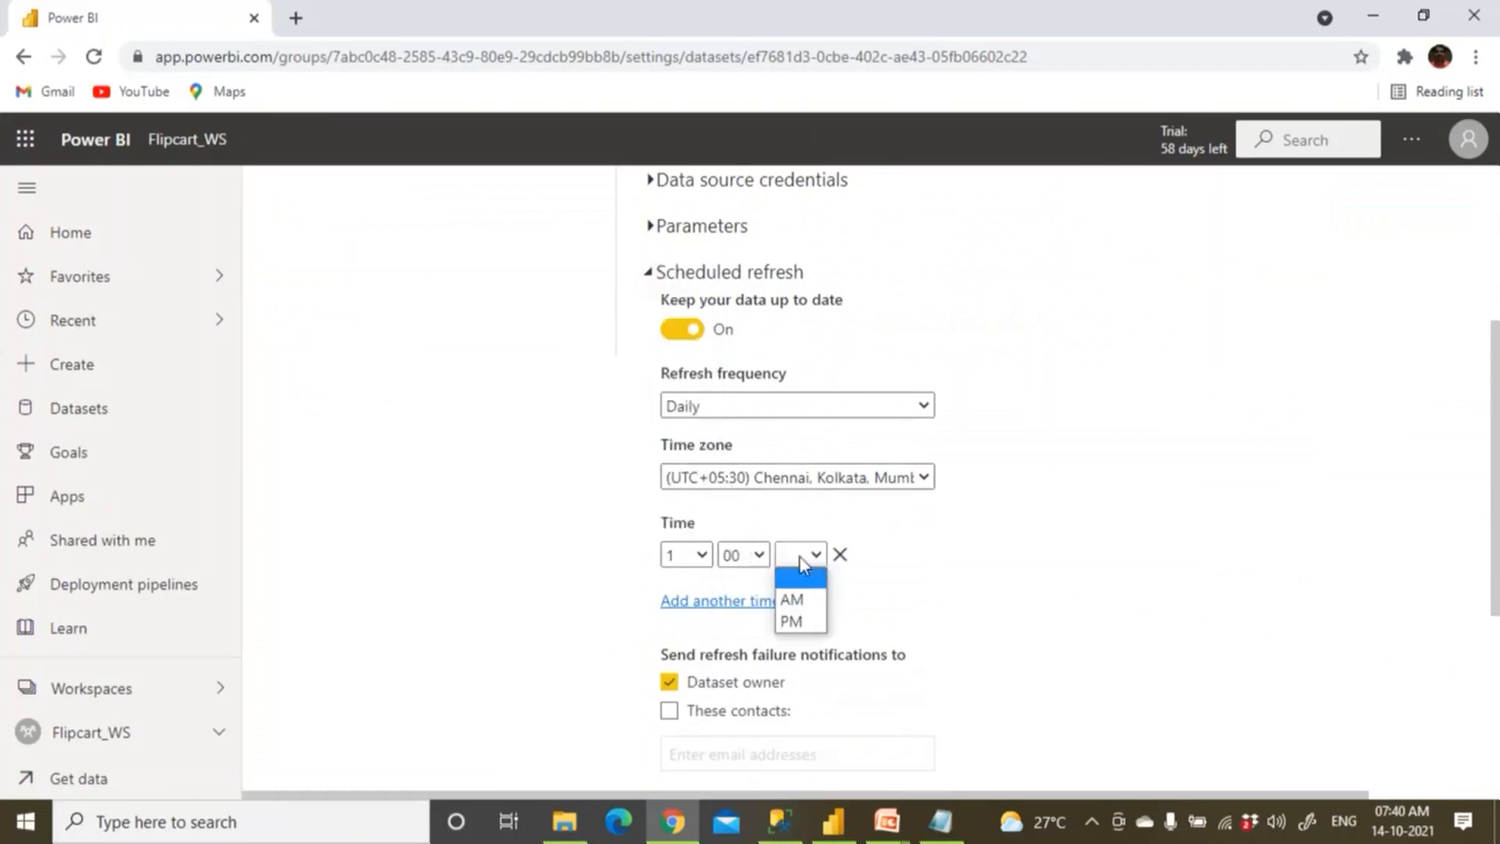
click(803, 598)
Add a second refresh time set to 1:30 AM.
click(733, 602)
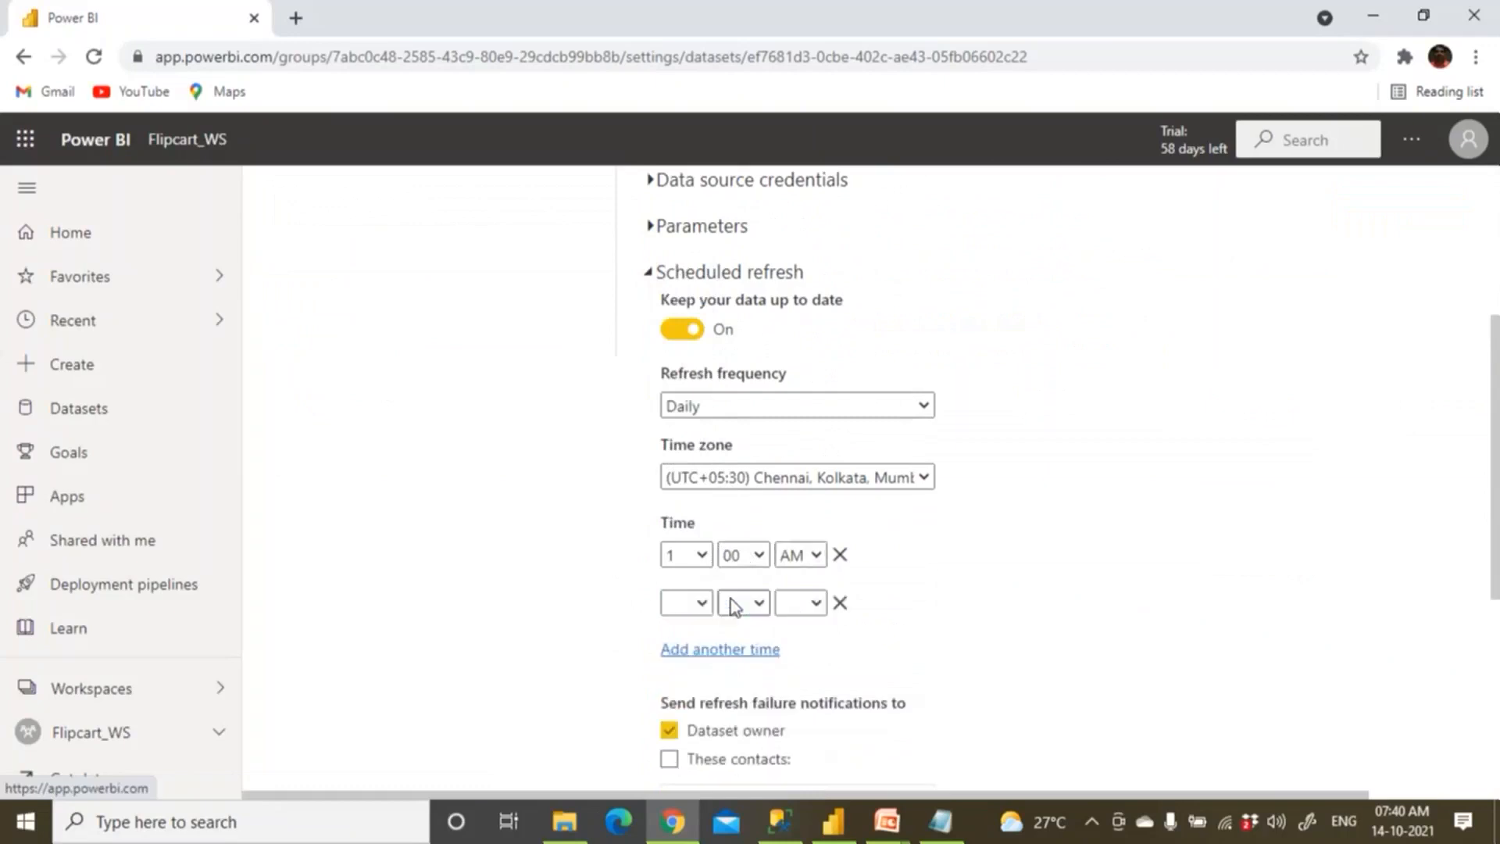
click(710, 602)
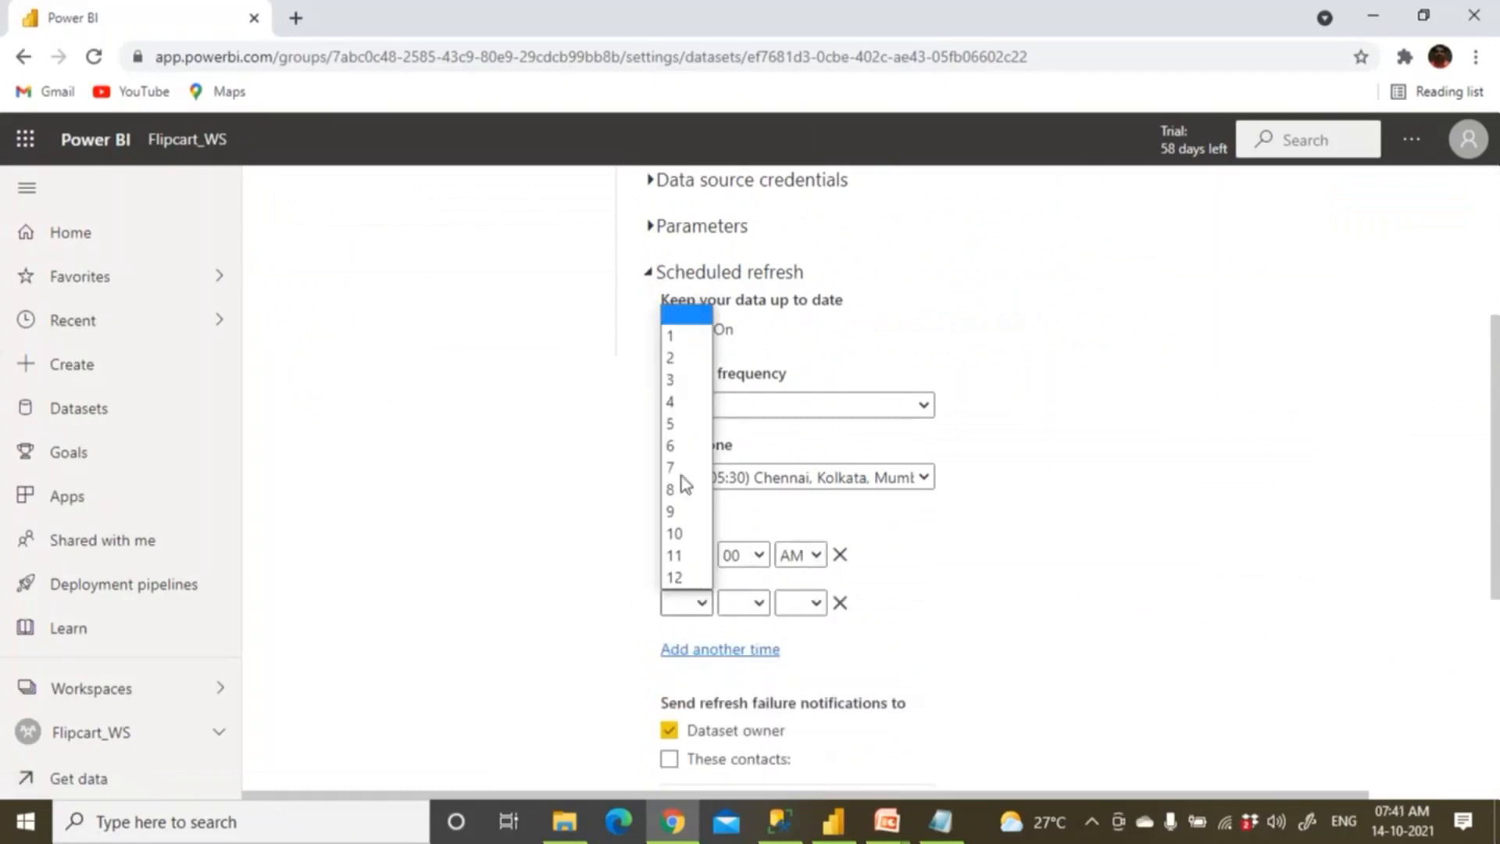
click(675, 337)
click(731, 603)
click(758, 670)
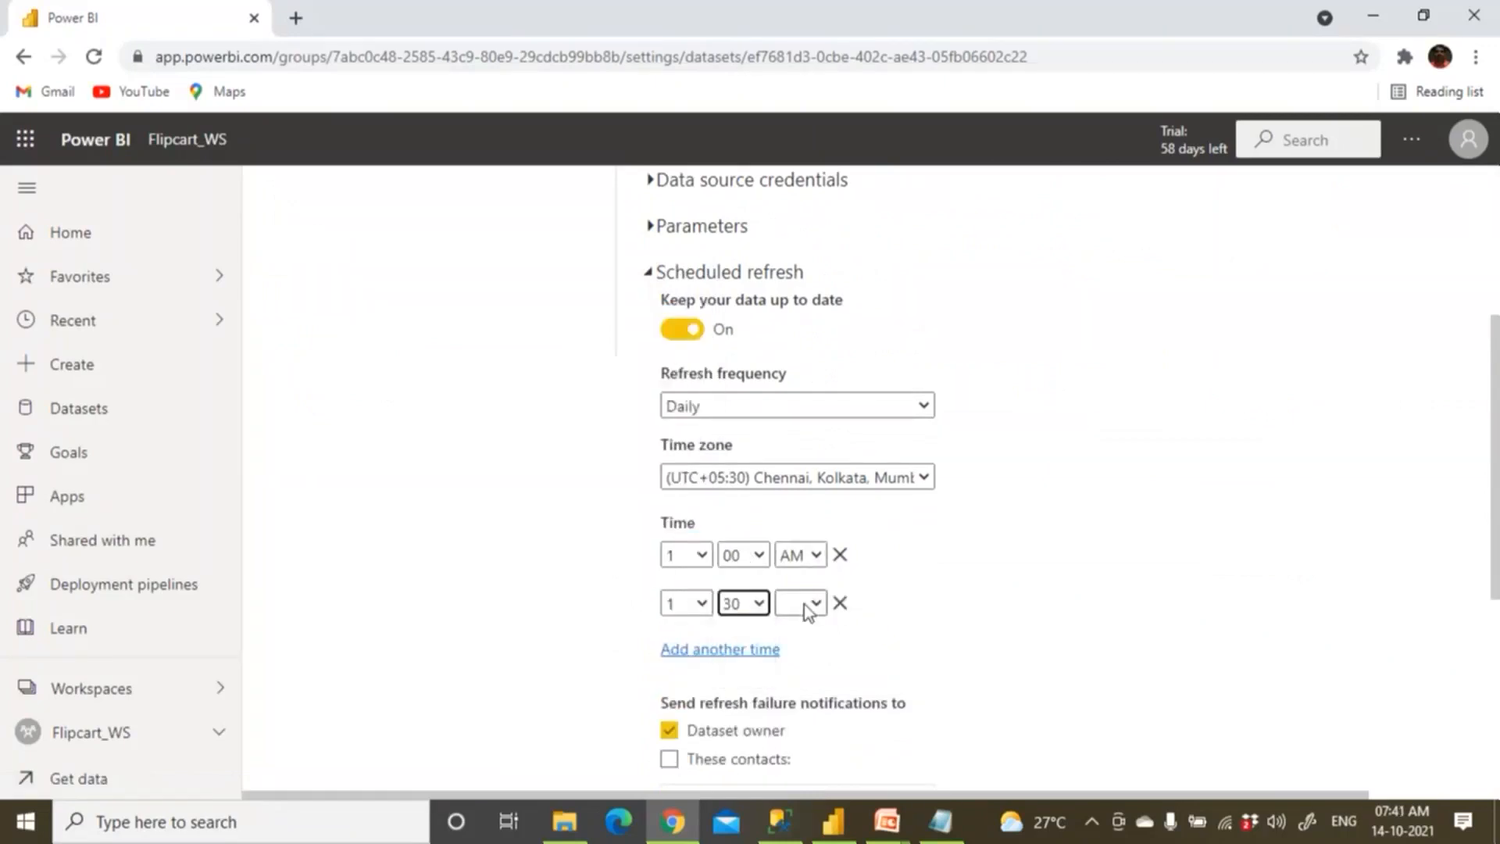
click(809, 609)
click(793, 648)
Add a third refresh time set to 2:00 AM.
click(719, 648)
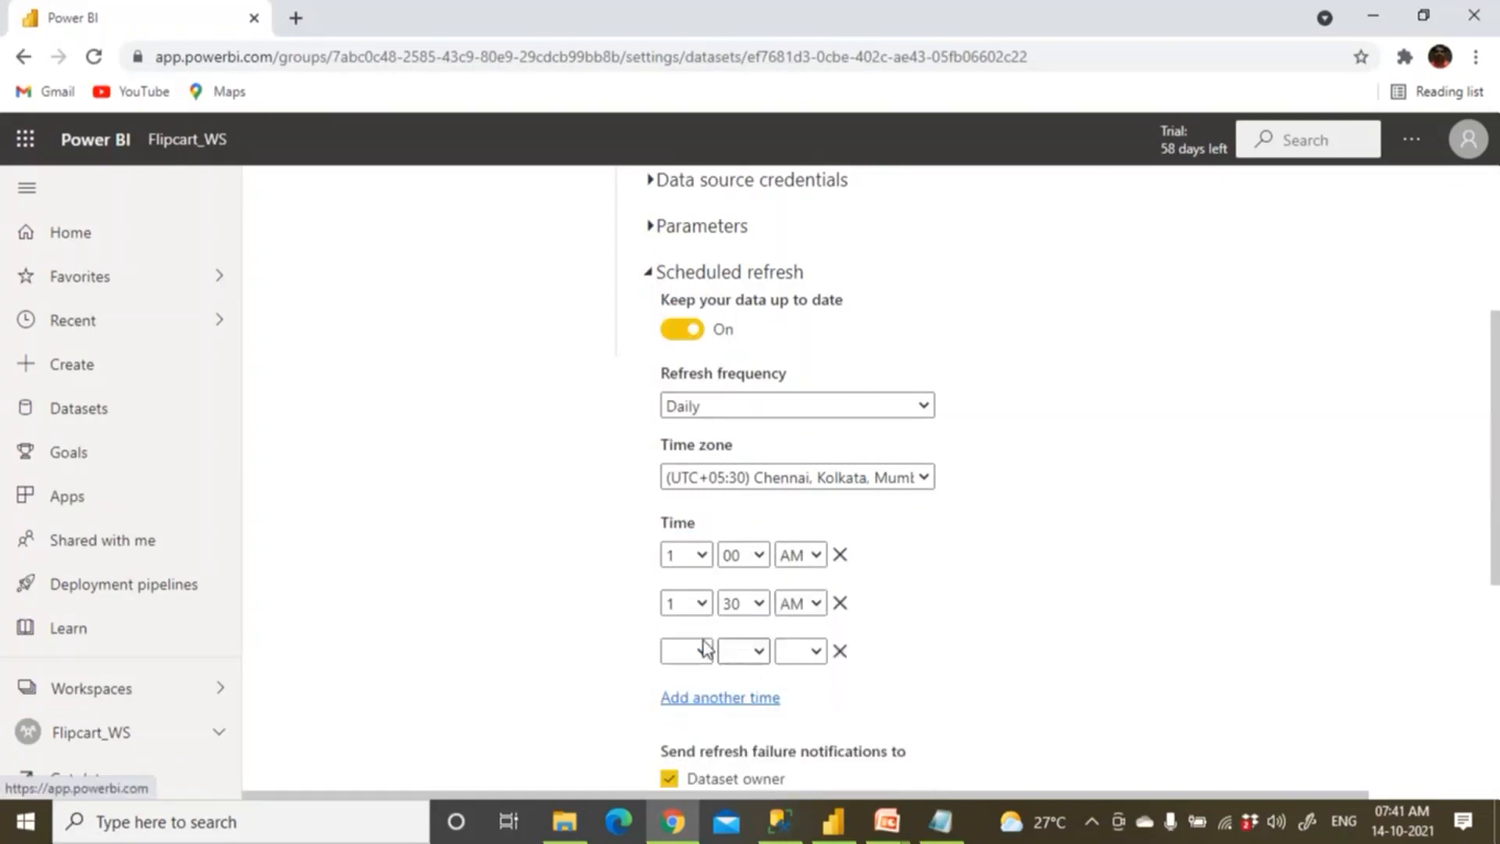
click(700, 651)
click(696, 406)
click(743, 652)
click(749, 698)
click(800, 651)
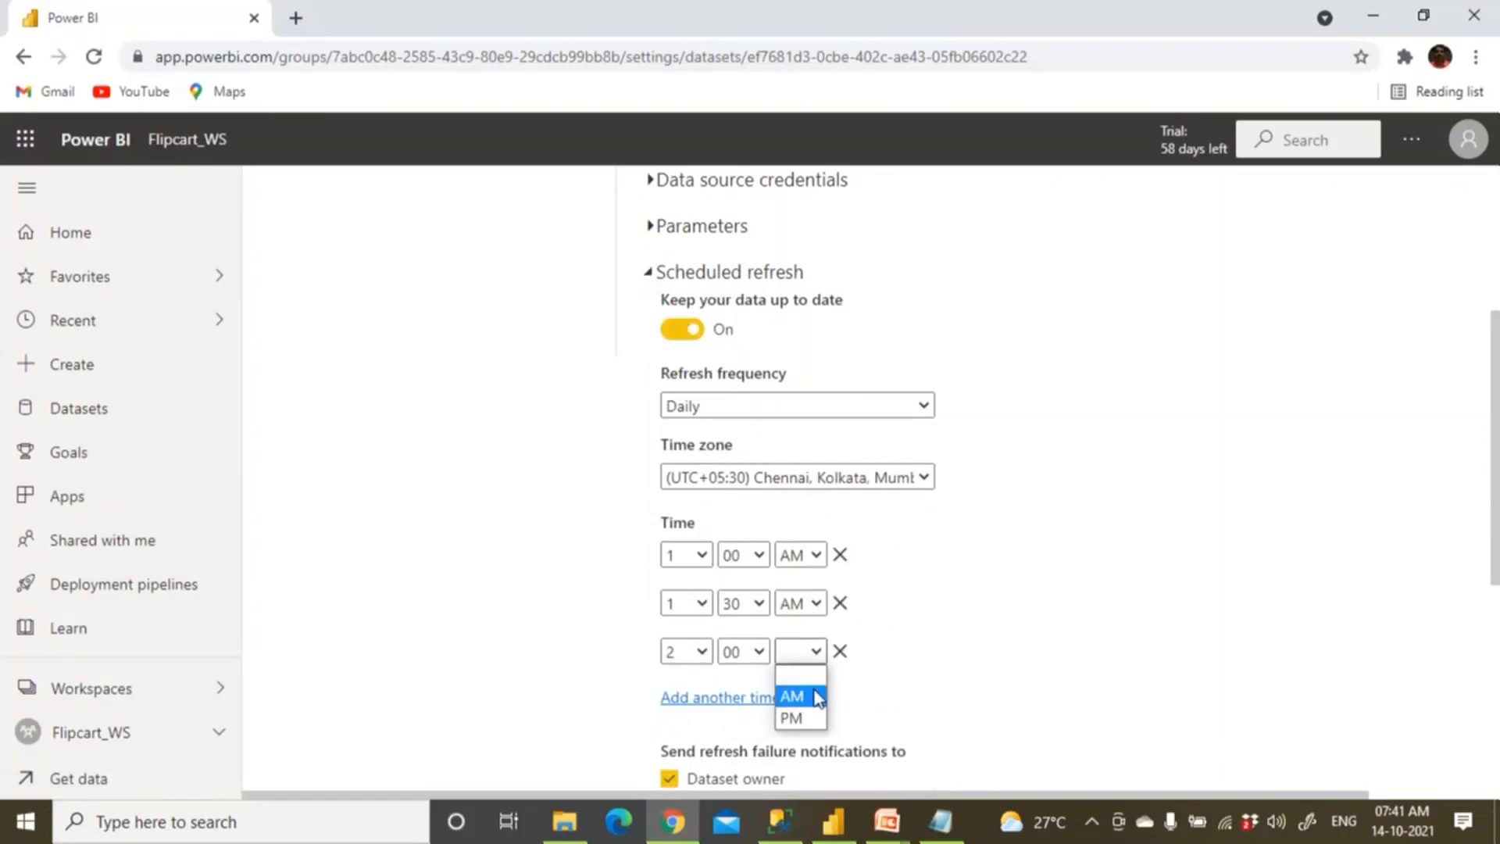
click(794, 693)
Add a fourth refresh time set to 2:30 AM.
click(736, 704)
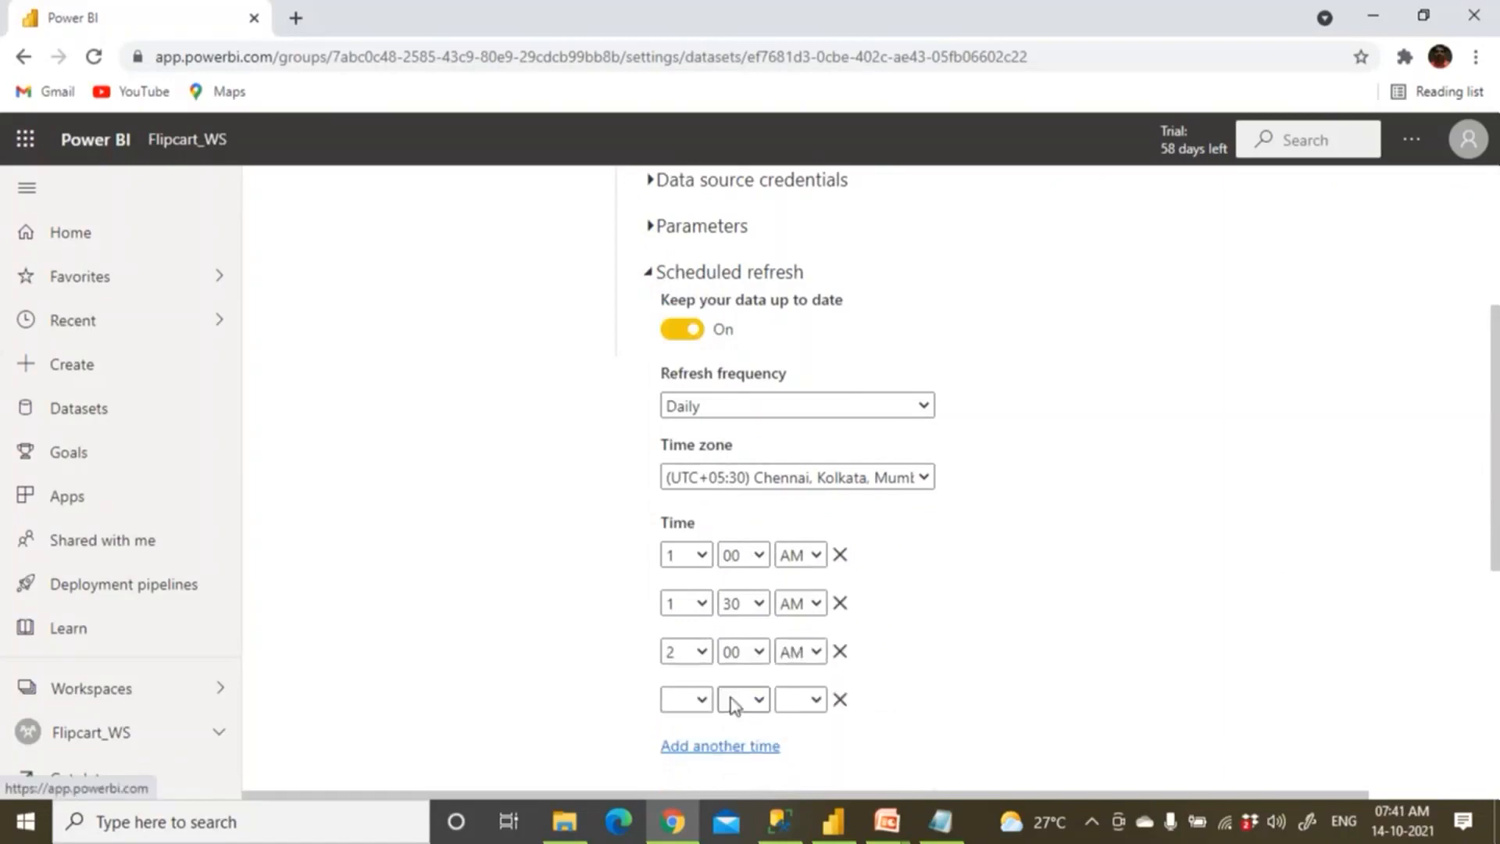
click(688, 699)
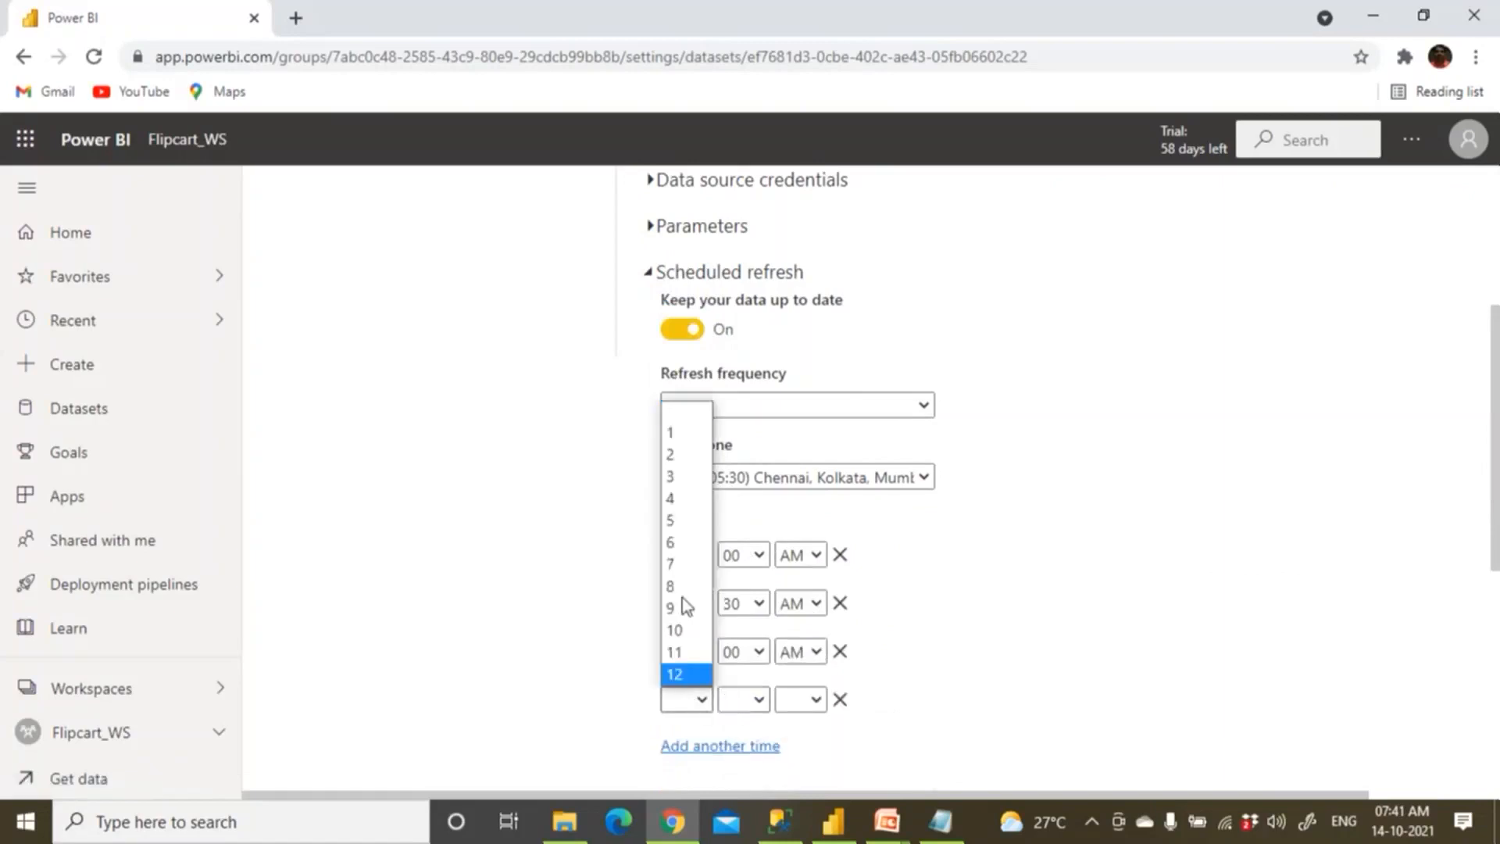
click(671, 454)
click(751, 699)
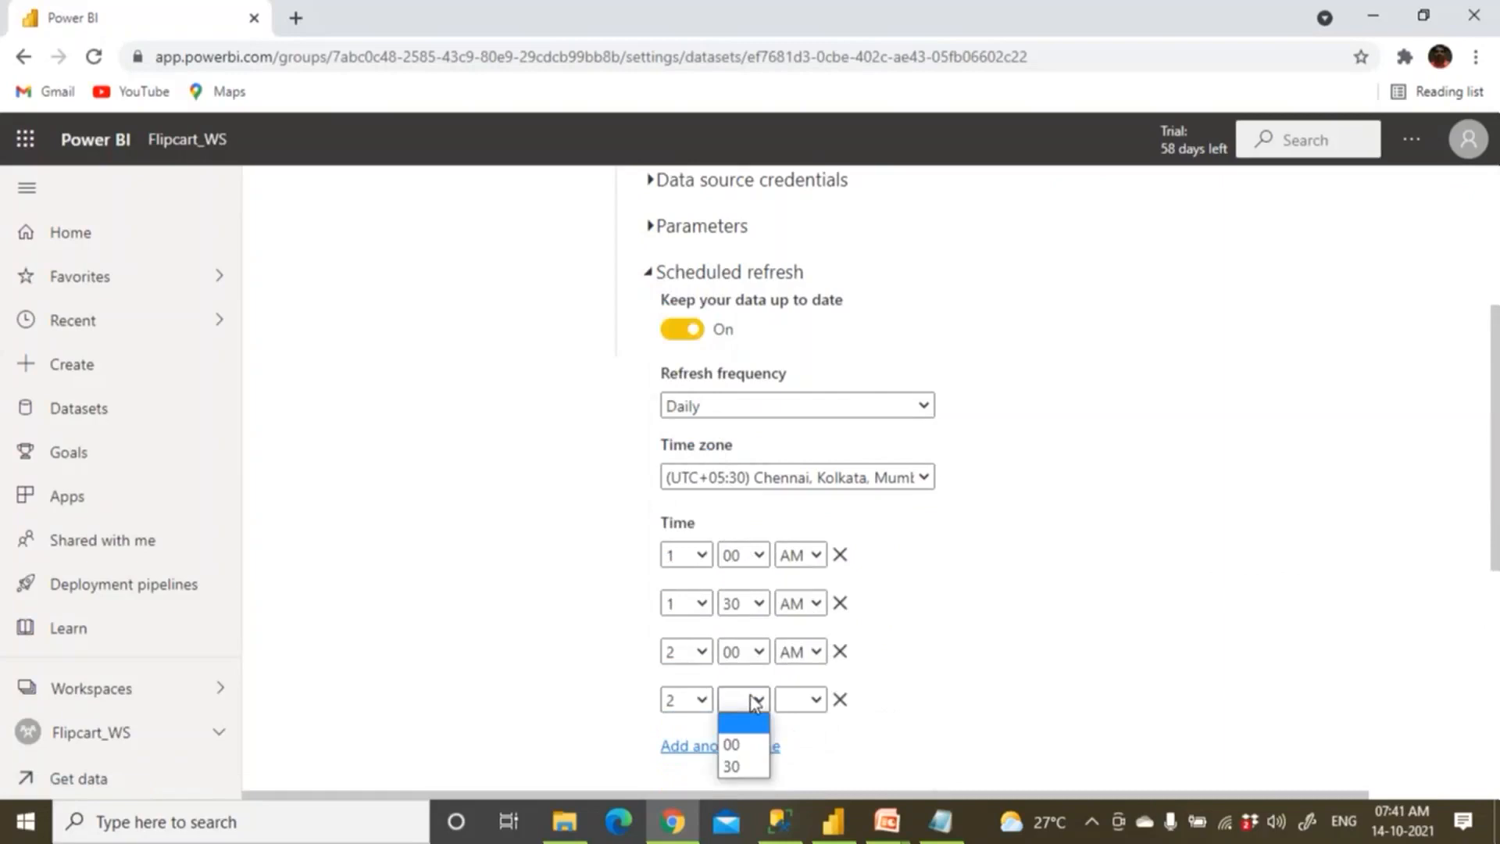
click(756, 764)
click(796, 700)
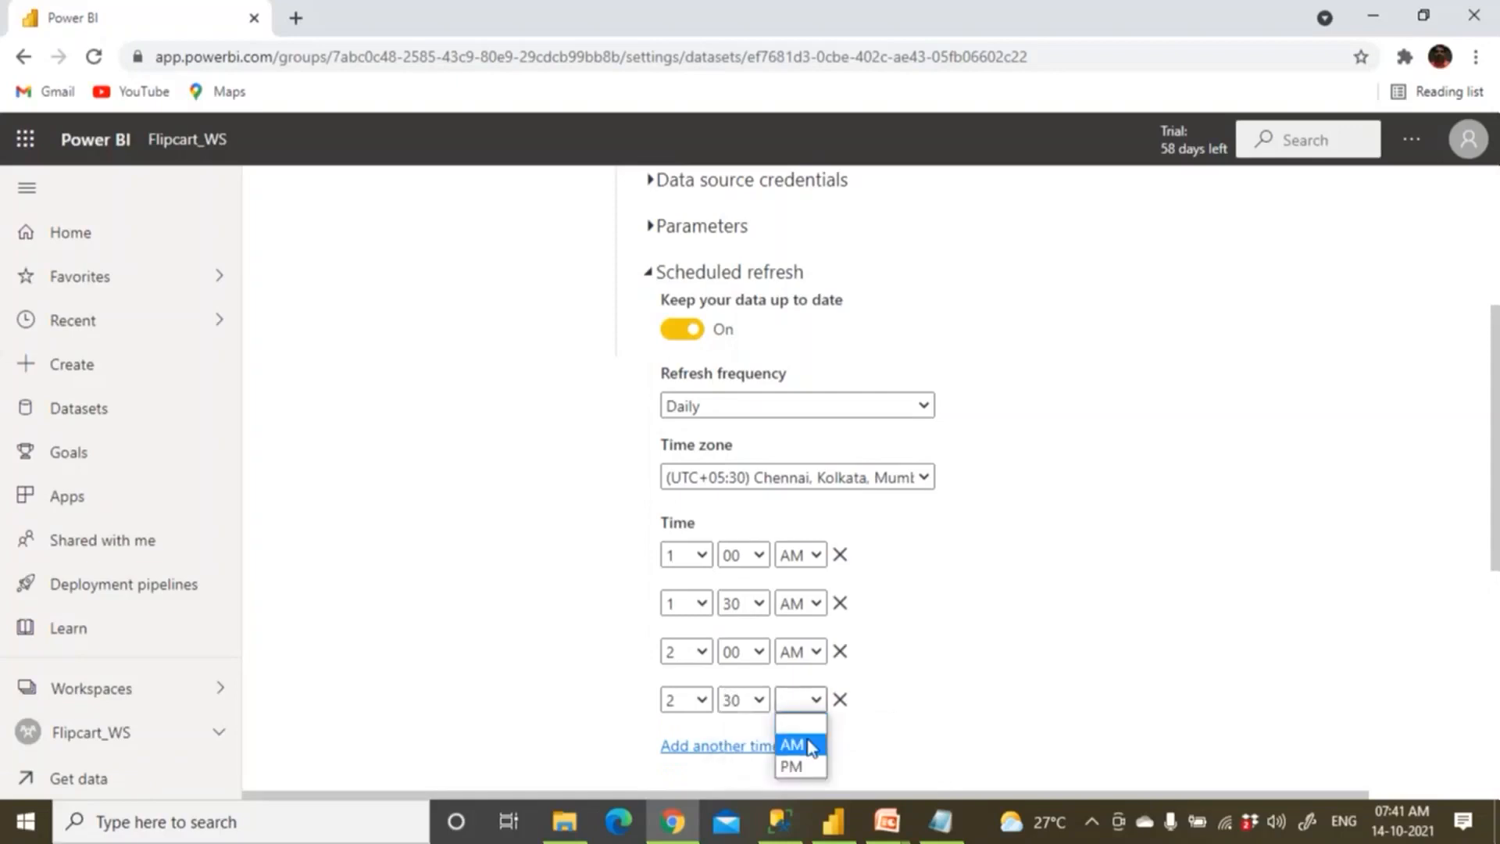
click(792, 745)
Add a fifth refresh time set to 3:00 AM.
click(720, 748)
click(691, 748)
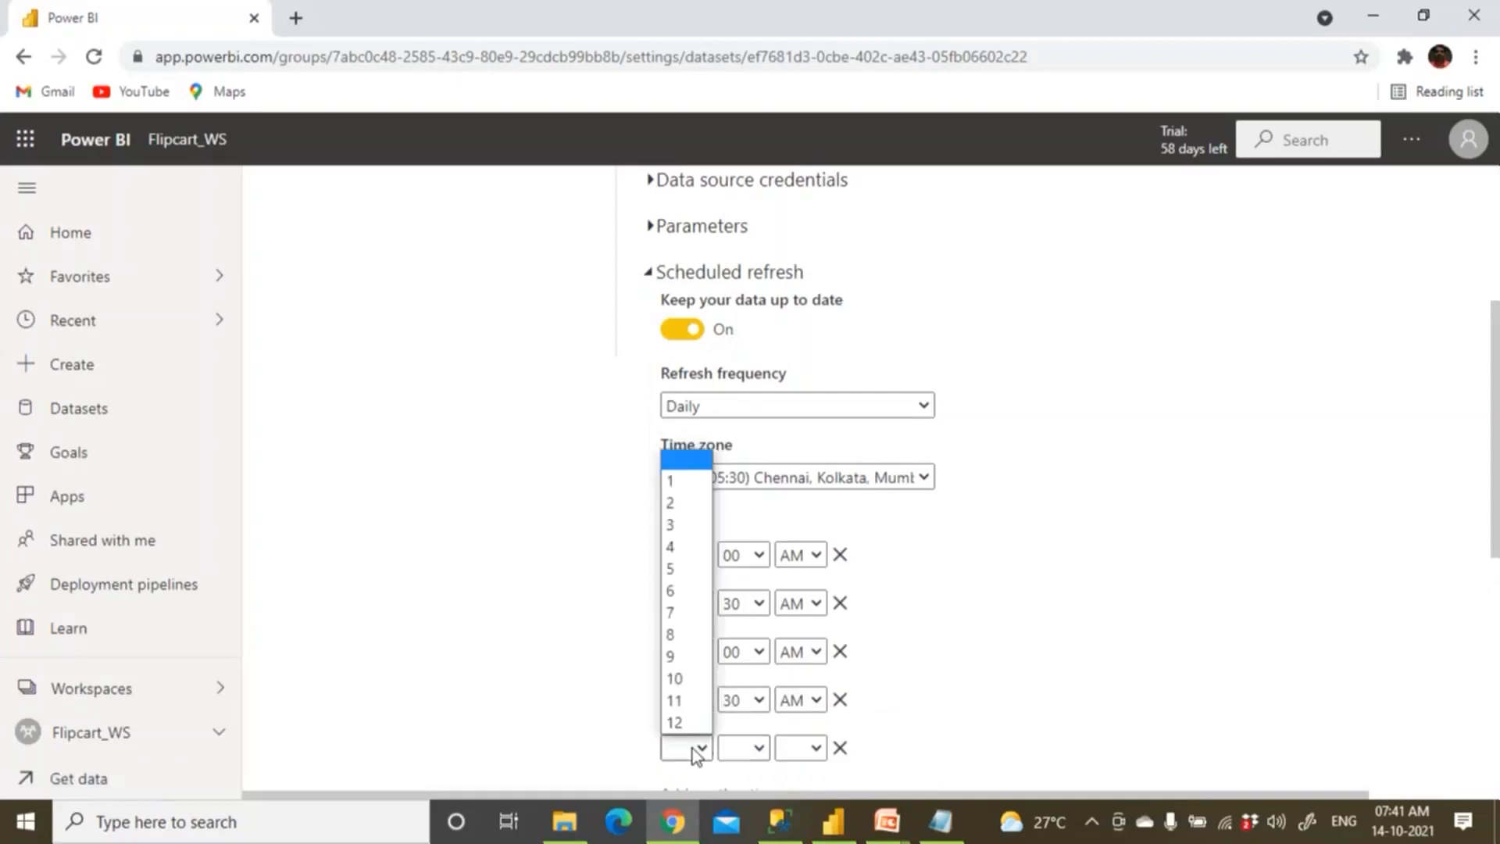
click(671, 524)
click(737, 752)
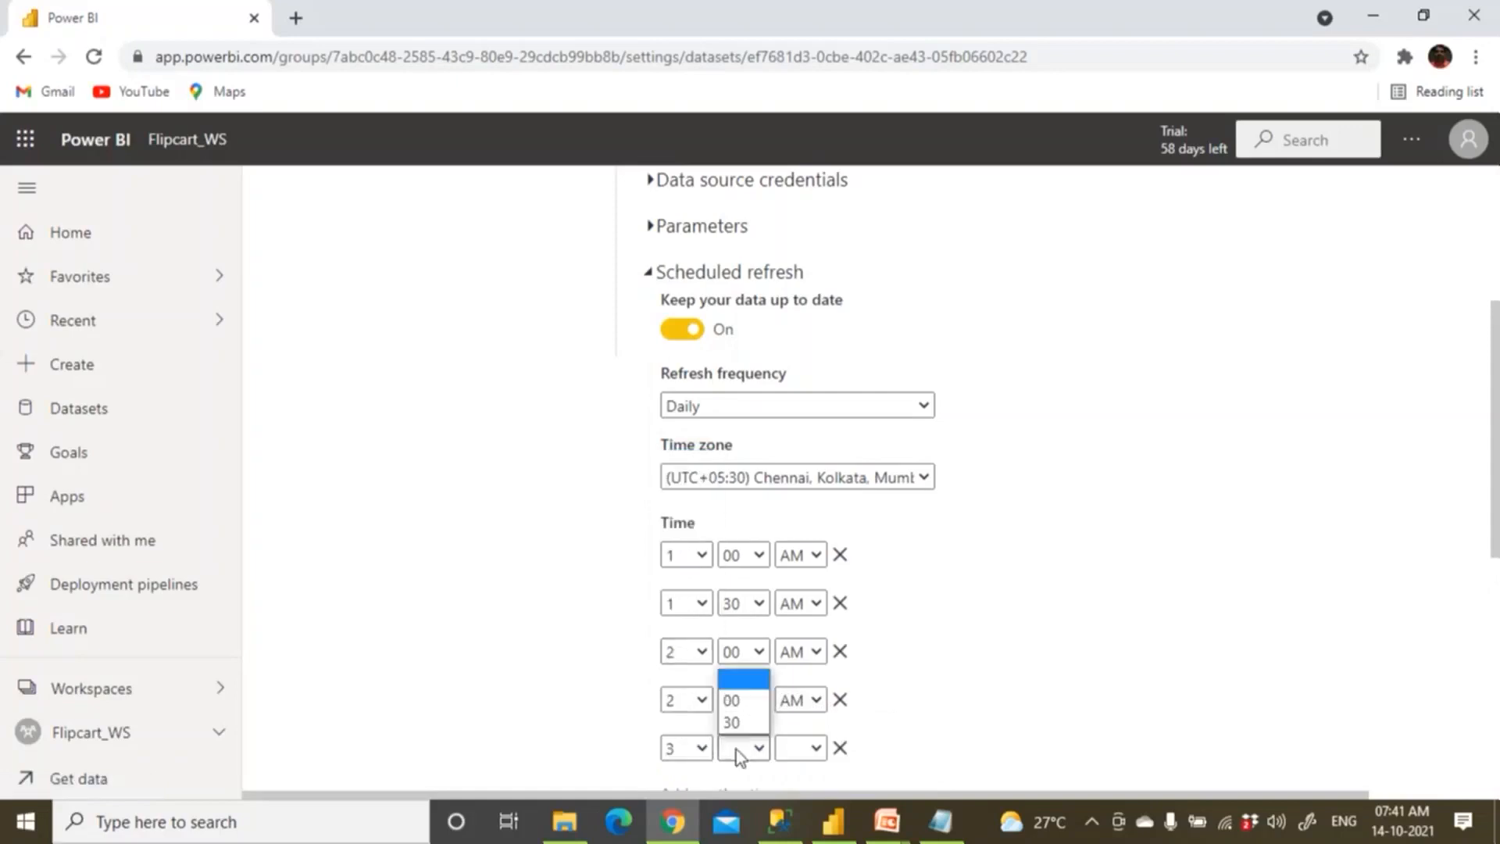
click(731, 700)
click(801, 749)
click(801, 706)
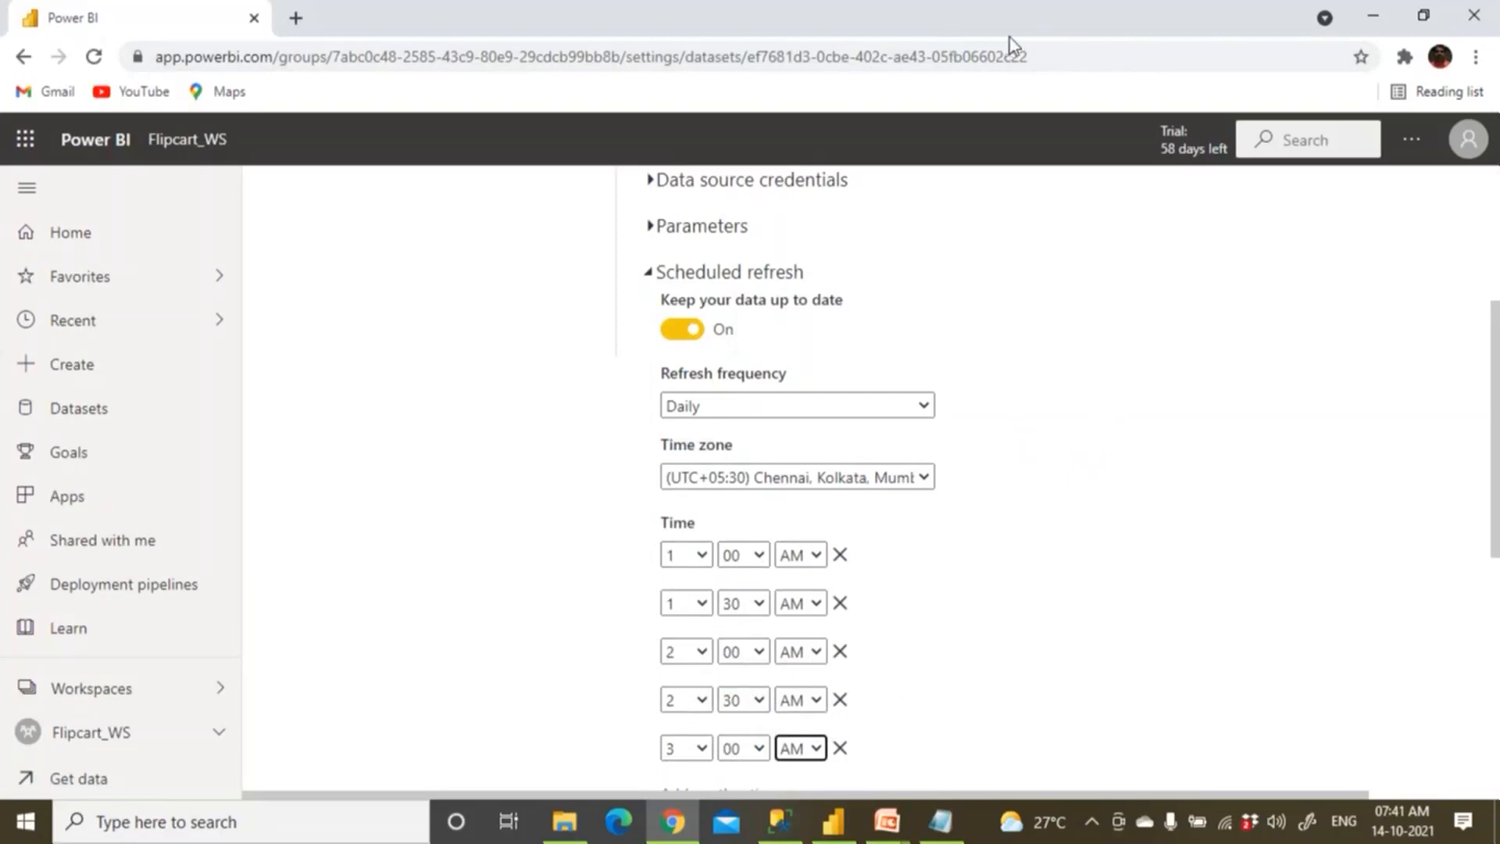
mouse_move(1143, 357)
mouse_down()
mouse_move(1133, 345)
mouse_move(1057, 504)
mouse_move(1133, 337)
mouse_up()
mouse_move(1016, 234)
mouse_down()
mouse_move(1116, 185)
mouse_move(1153, 234)
mouse_move(1156, 202)
mouse_up()
mouse_move(637, 553)
mouse_down()
mouse_move(604, 587)
mouse_move(622, 662)
mouse_up()
click(622, 663)
drag(615, 719, 648, 693)
drag(614, 772, 653, 746)
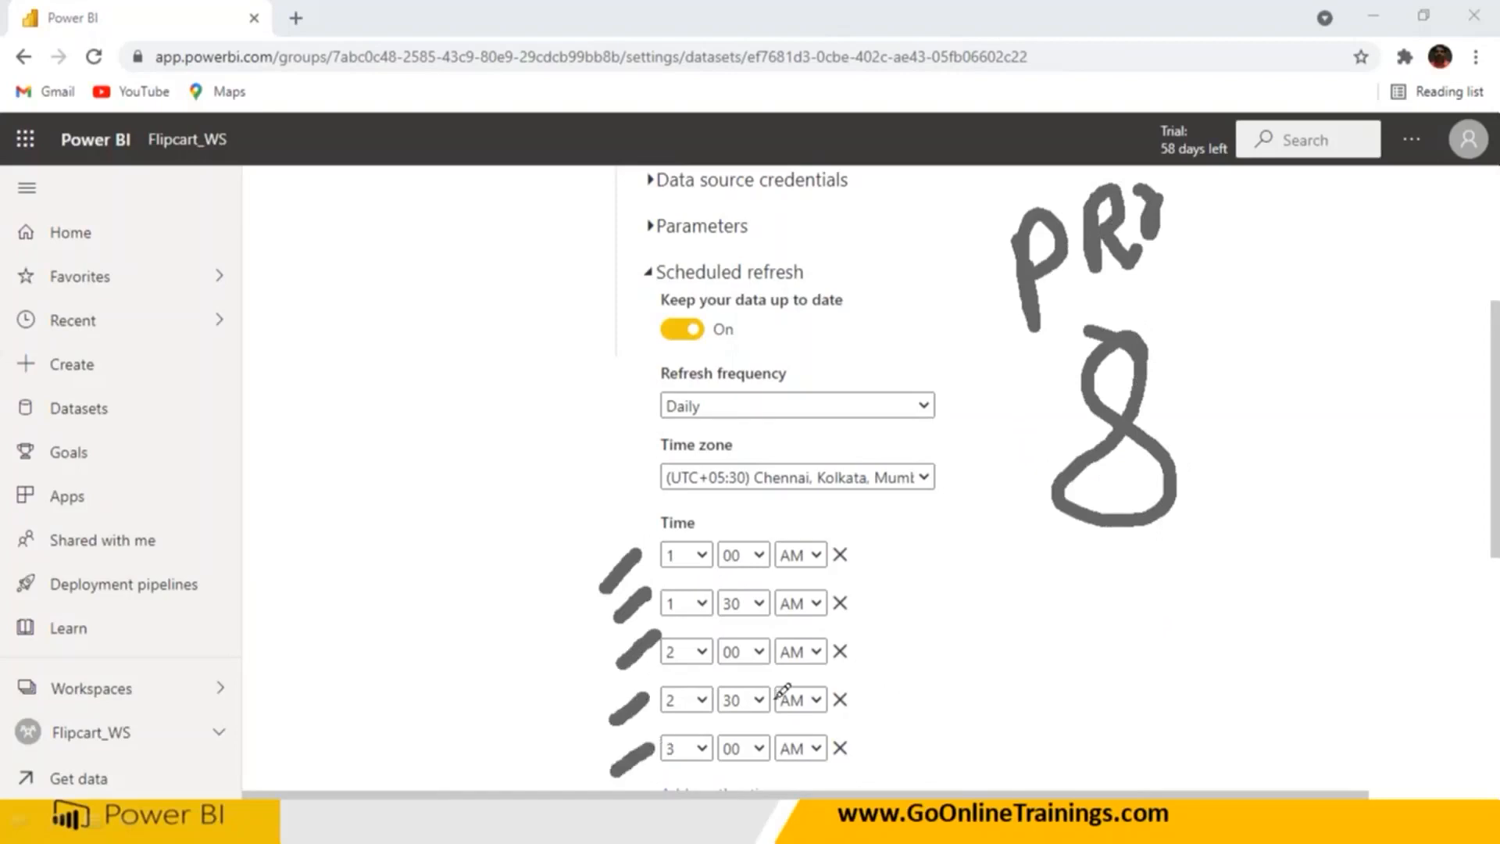
mouse_move(1217, 191)
mouse_down()
mouse_move(1181, 258)
mouse_move(1219, 195)
mouse_up()
drag(283, 258, 296, 387)
mouse_move(322, 242)
mouse_down()
mouse_move(356, 266)
mouse_move(396, 266)
mouse_move(455, 234)
mouse_up()
drag(361, 406, 415, 551)
drag(459, 426, 447, 452)
mouse_move(461, 386)
mouse_down()
mouse_move(469, 500)
mouse_move(465, 461)
mouse_up()
drag(533, 429, 457, 668)
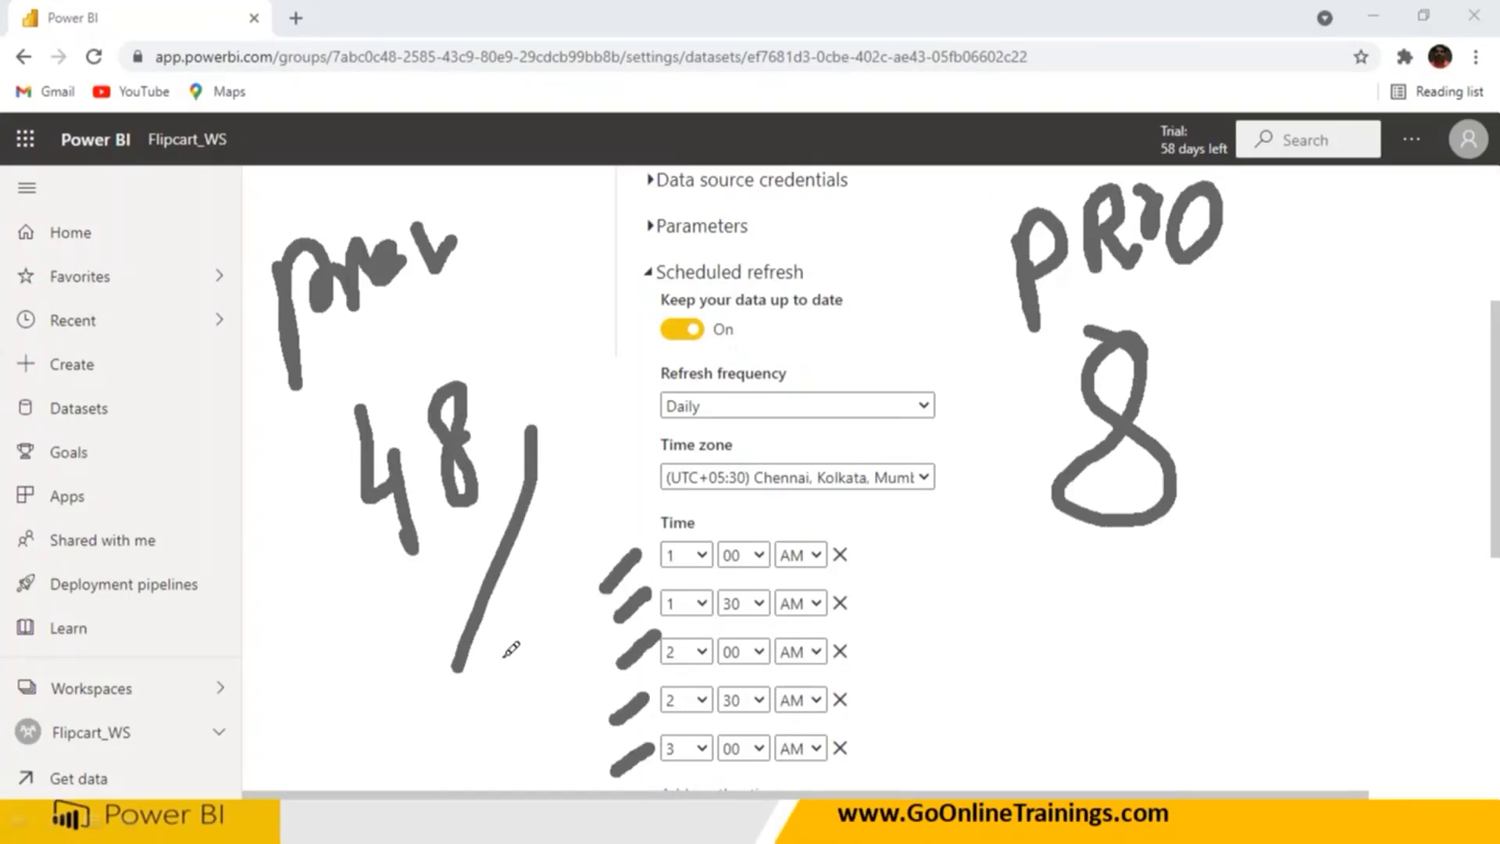
drag(1080, 575, 1196, 573)
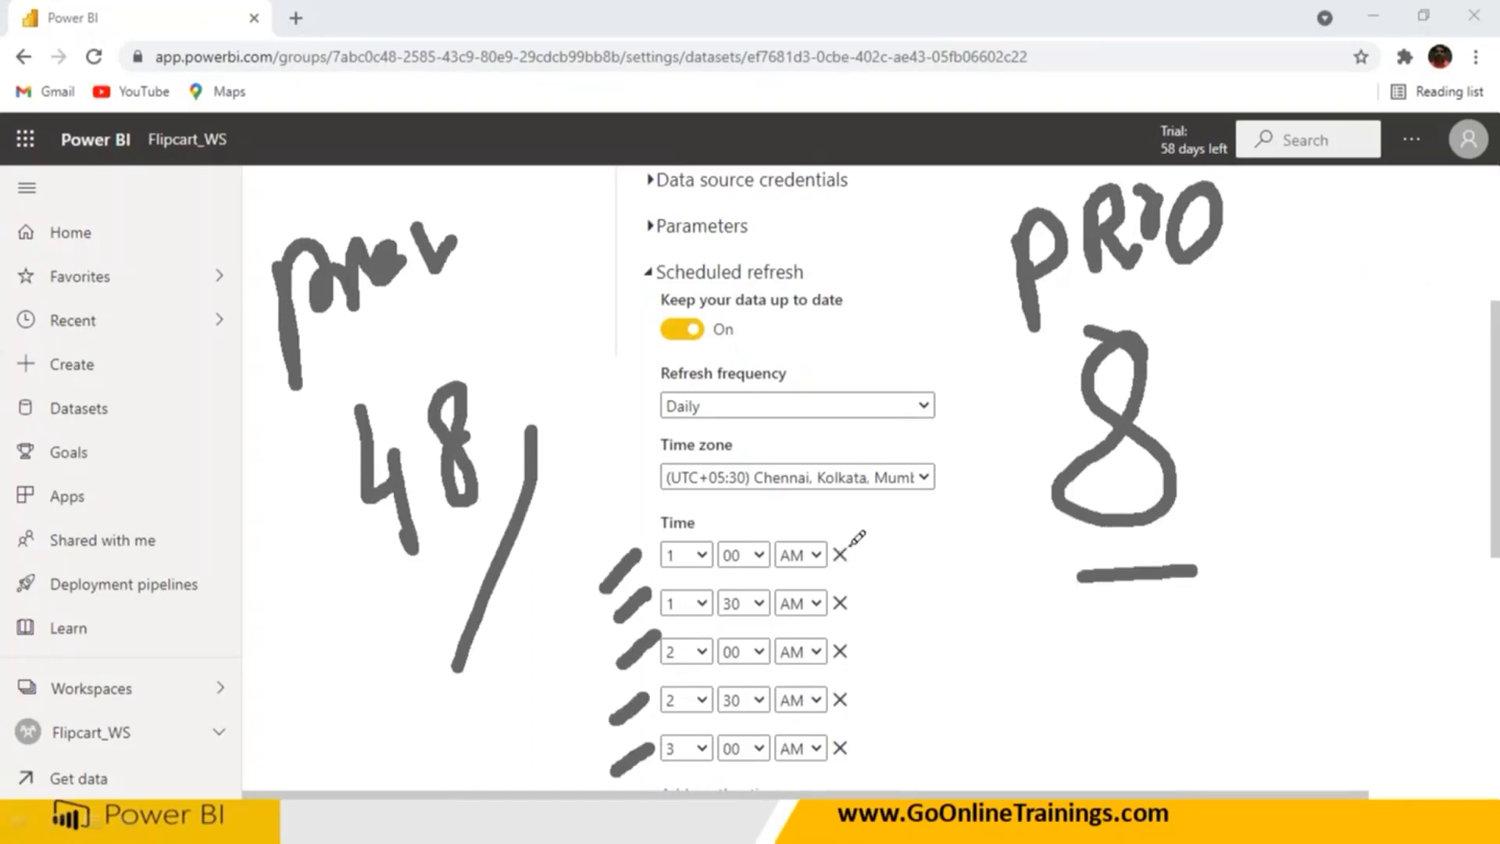
drag(857, 538, 861, 651)
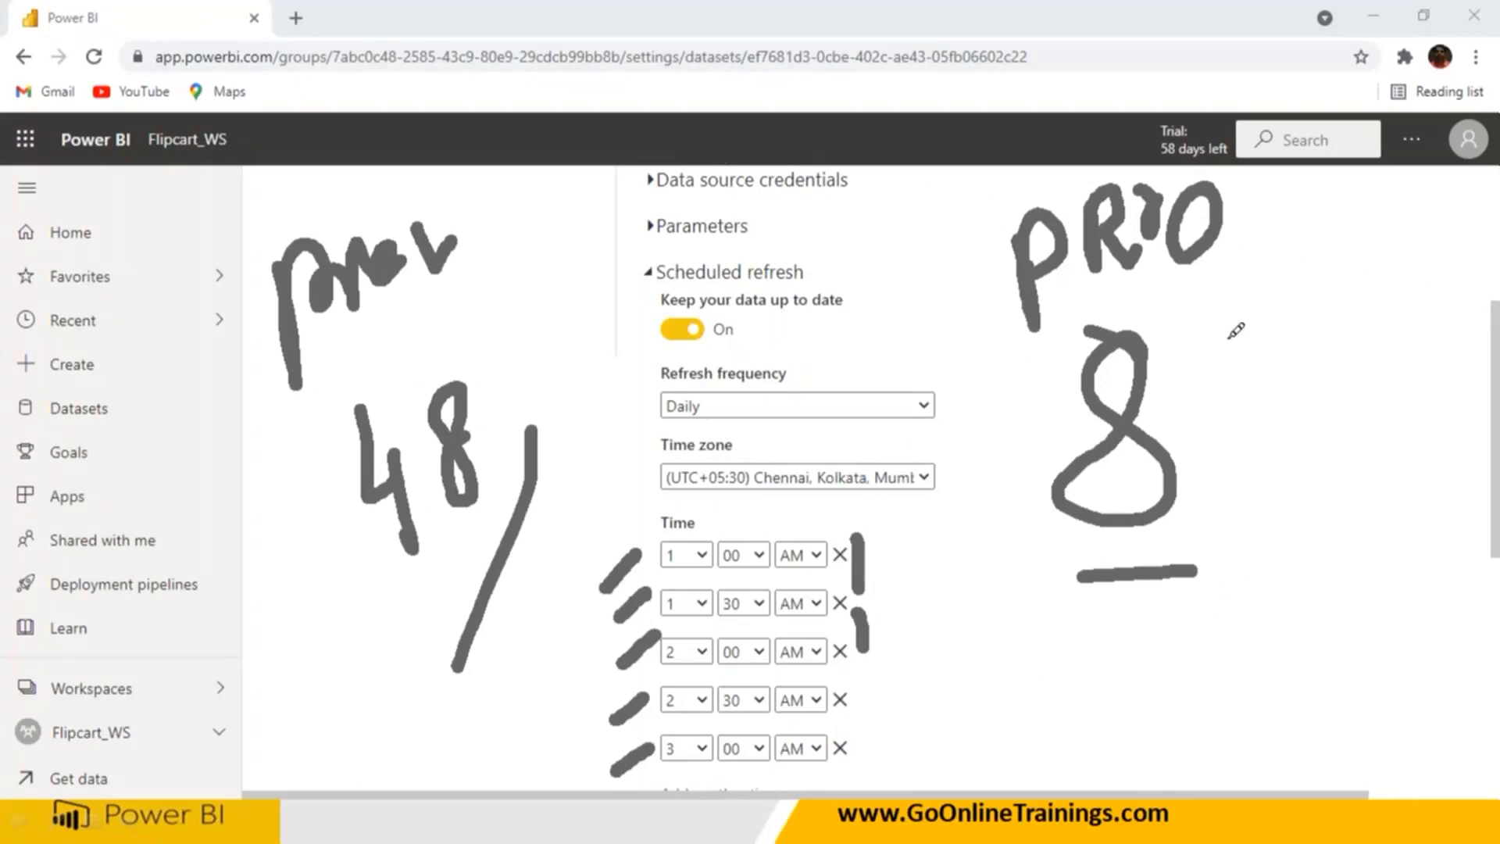
drag(1222, 268, 1255, 576)
drag(1297, 400, 1312, 466)
mouse_move(1400, 496)
mouse_down()
mouse_move(1415, 428)
mouse_move(1450, 483)
mouse_move(1414, 448)
mouse_move(1397, 487)
mouse_up()
key(ctrl+z)
drag(1438, 399, 1486, 456)
drag(1403, 512, 1493, 504)
mouse_move(561, 336)
mouse_down()
mouse_move(613, 308)
mouse_move(657, 418)
mouse_move(758, 400)
mouse_up()
mouse_move(781, 325)
mouse_down()
mouse_move(816, 367)
mouse_move(789, 402)
mouse_up()
drag(536, 247, 367, 399)
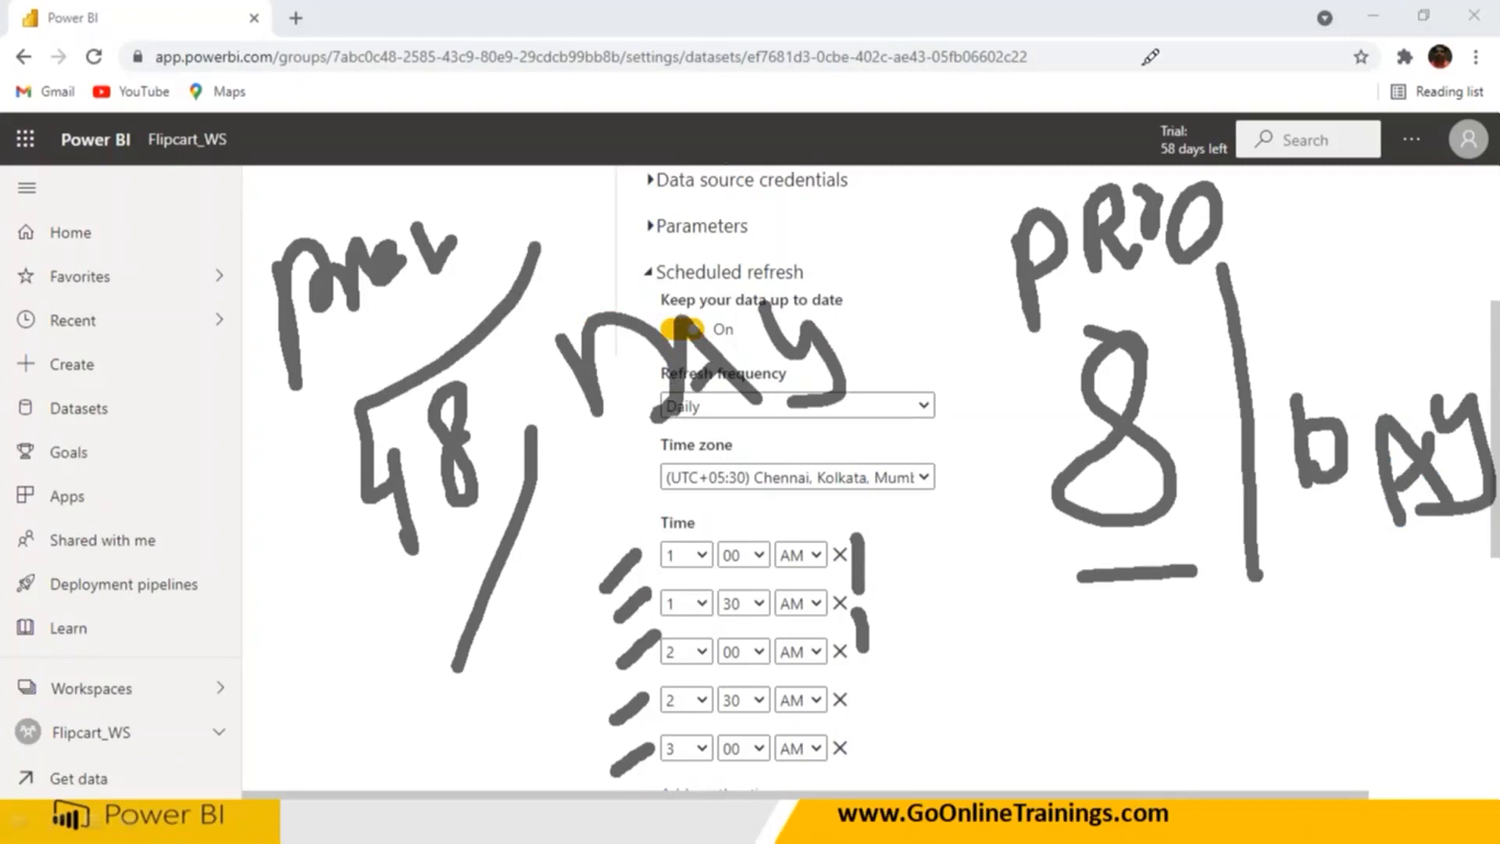
Clear annotations, apply the refresh schedule, and return to Flipcart_WS showing next refresh 10/15/21 1:00 AM.
click(1011, 30)
scroll(754, 596, up, 4)
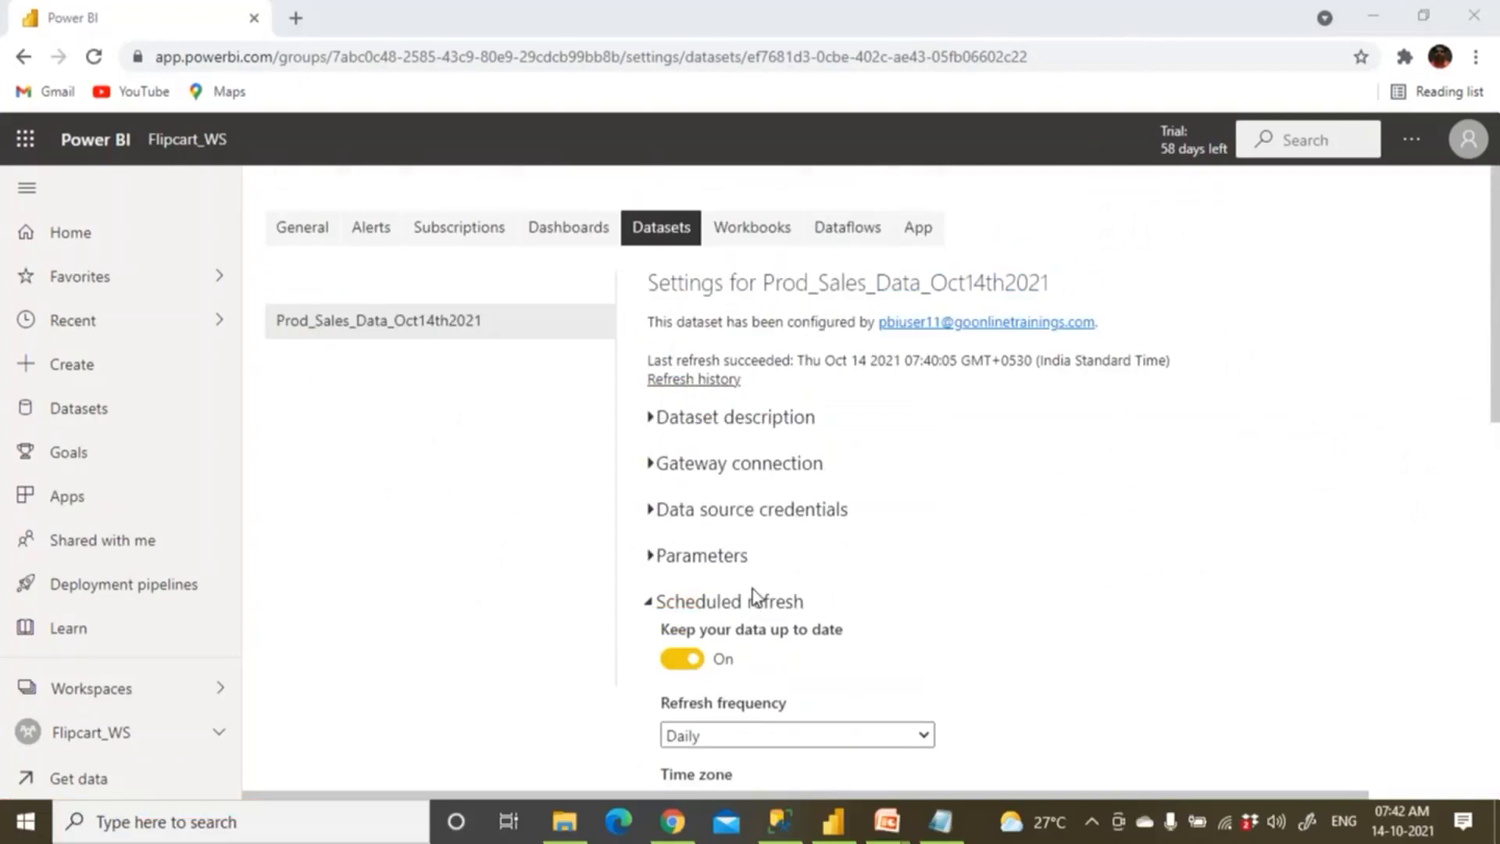
scroll(770, 626, down, 11)
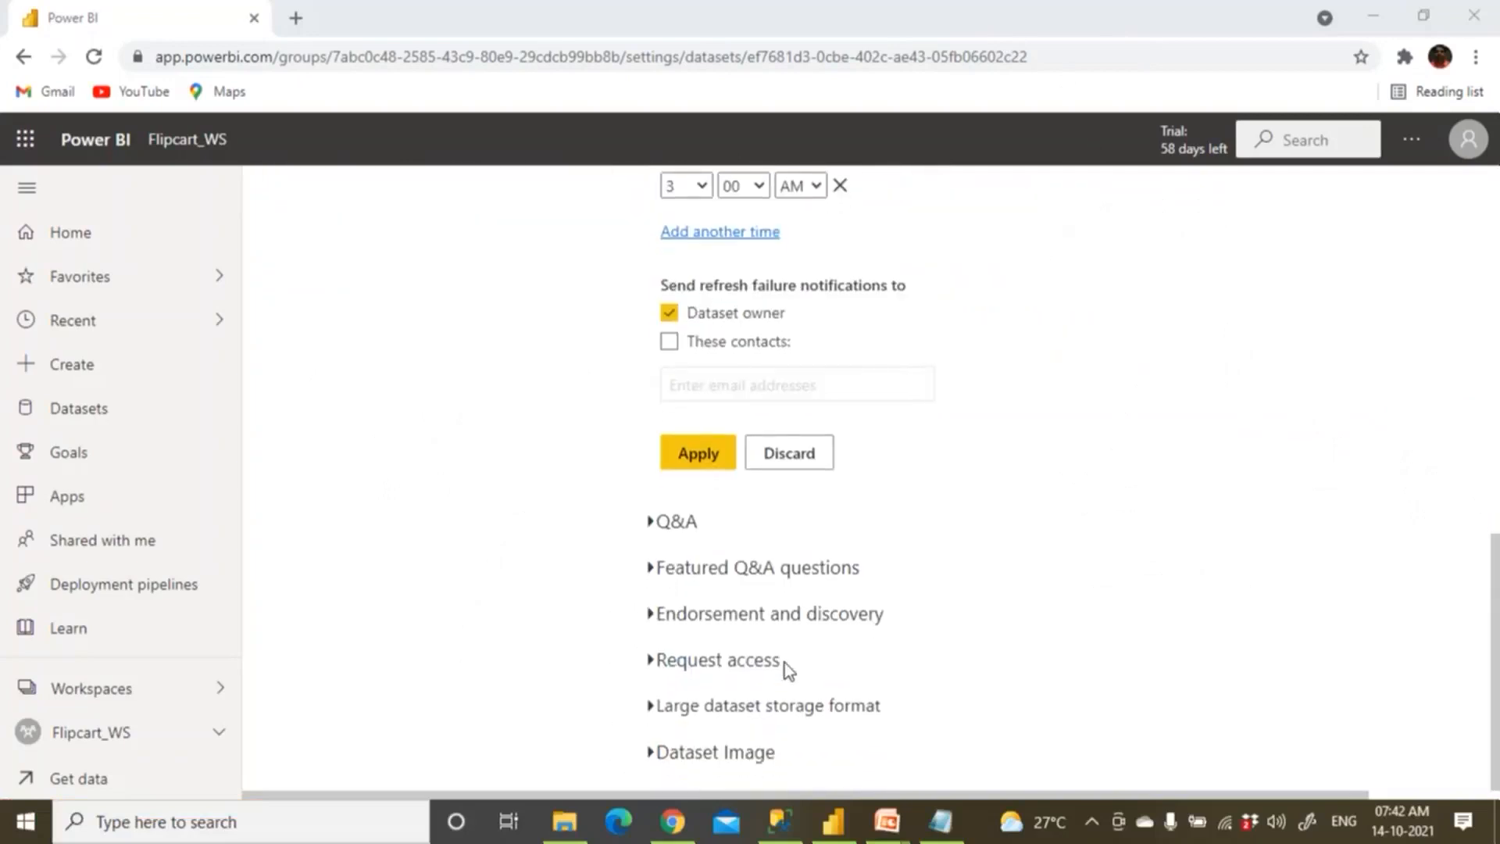
click(686, 467)
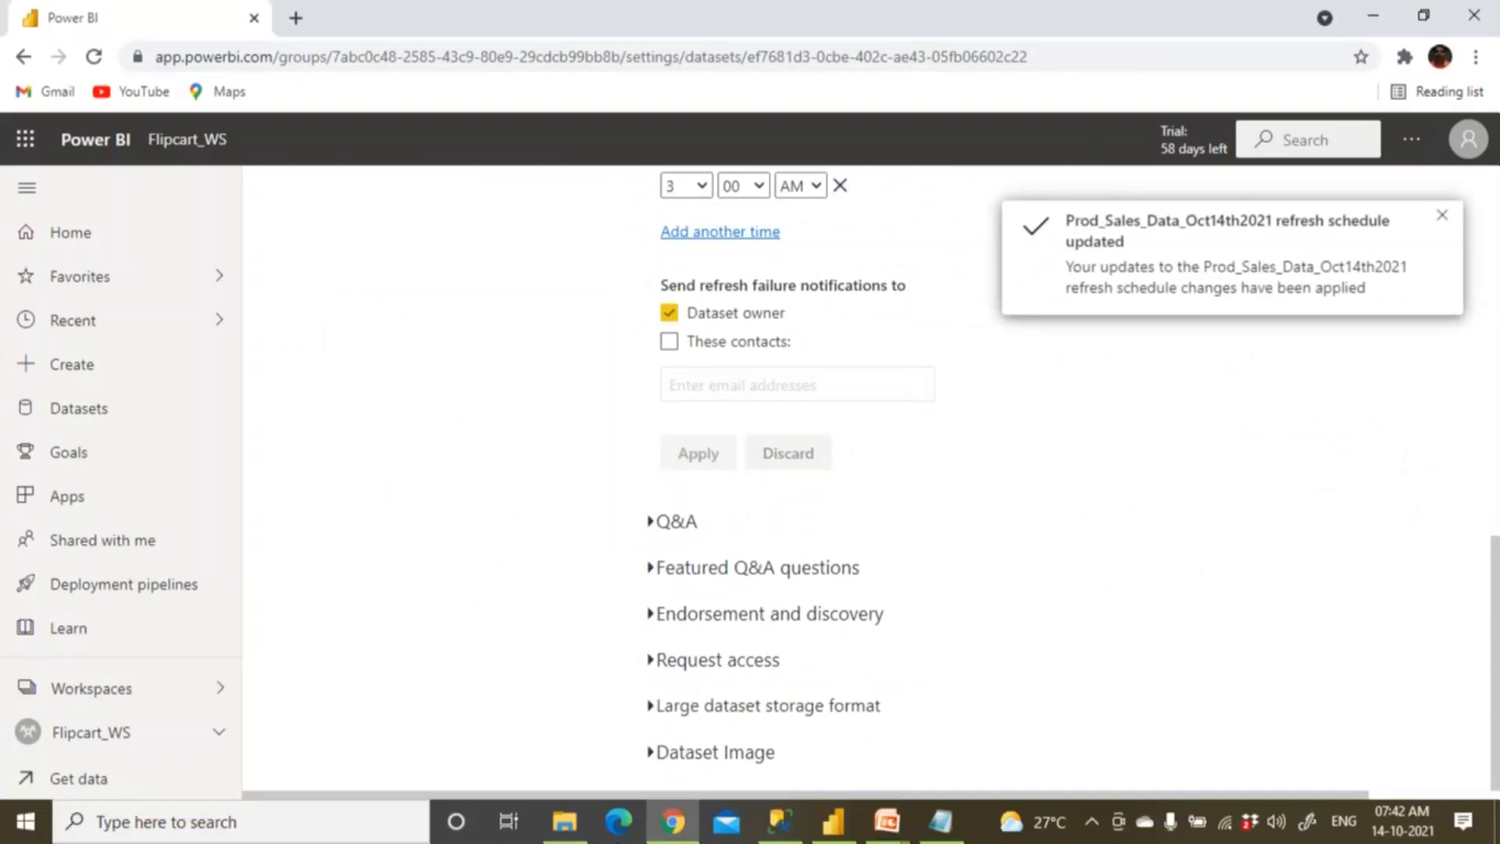
scroll(589, 297, up, 4)
scroll(589, 297, up, 7)
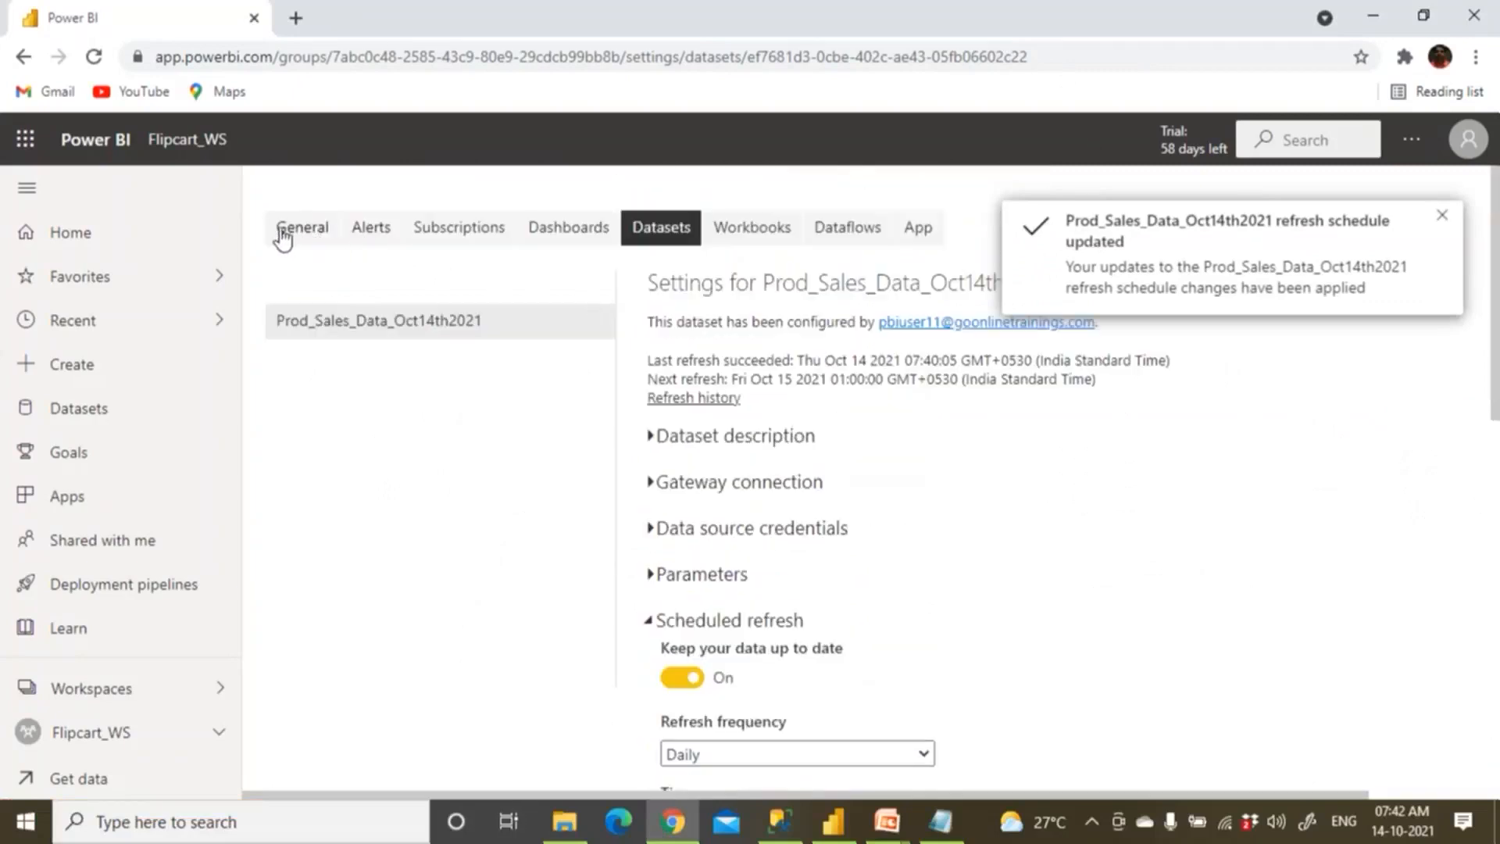
click(202, 143)
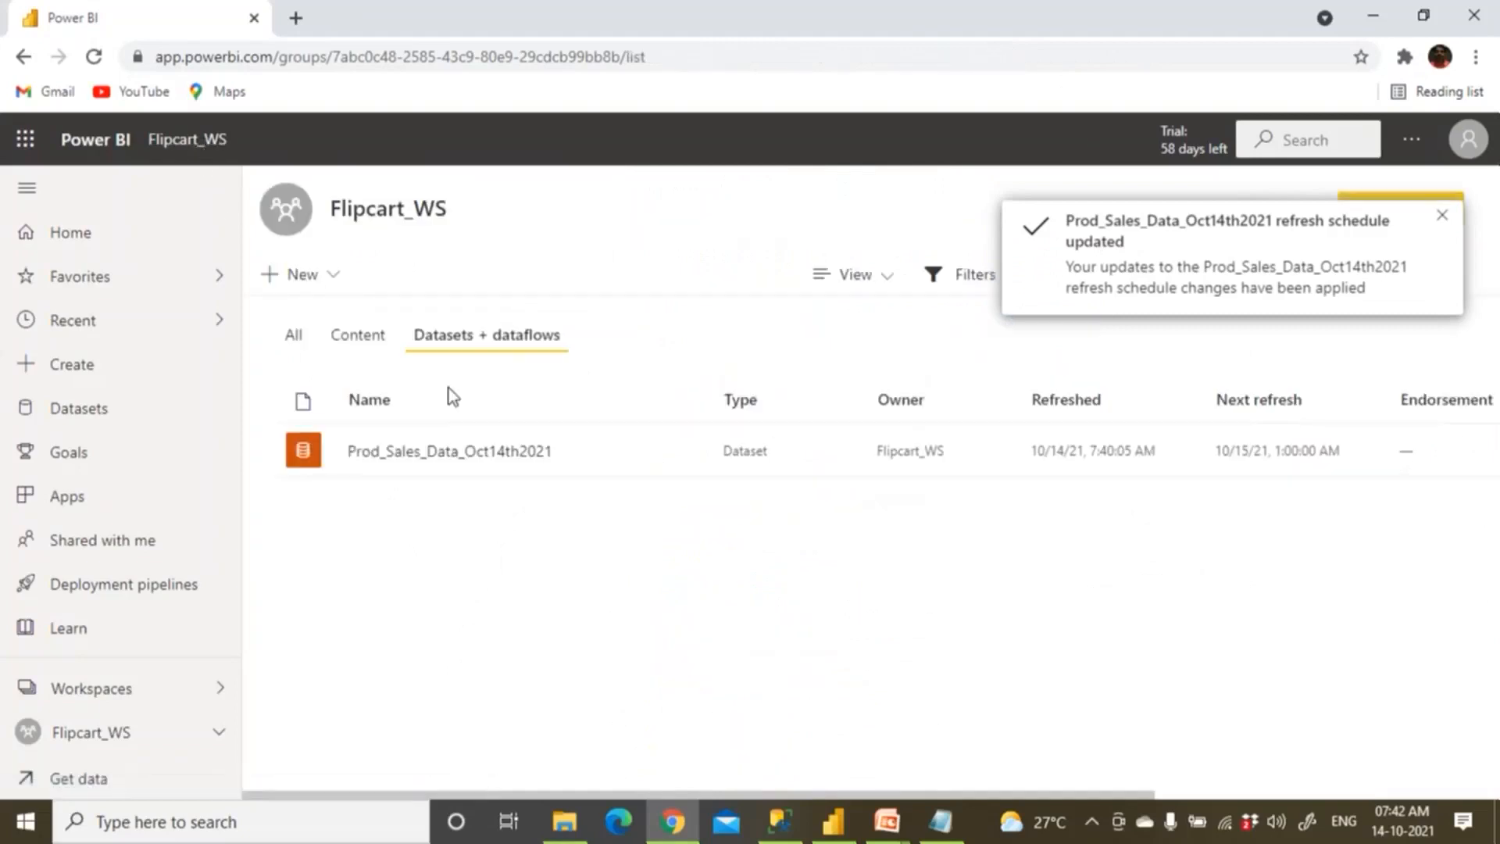
Refresh the Prod_Sales dataset and reload its report, now showing Dove UK at 12000 and Sales 42200.
click(606, 453)
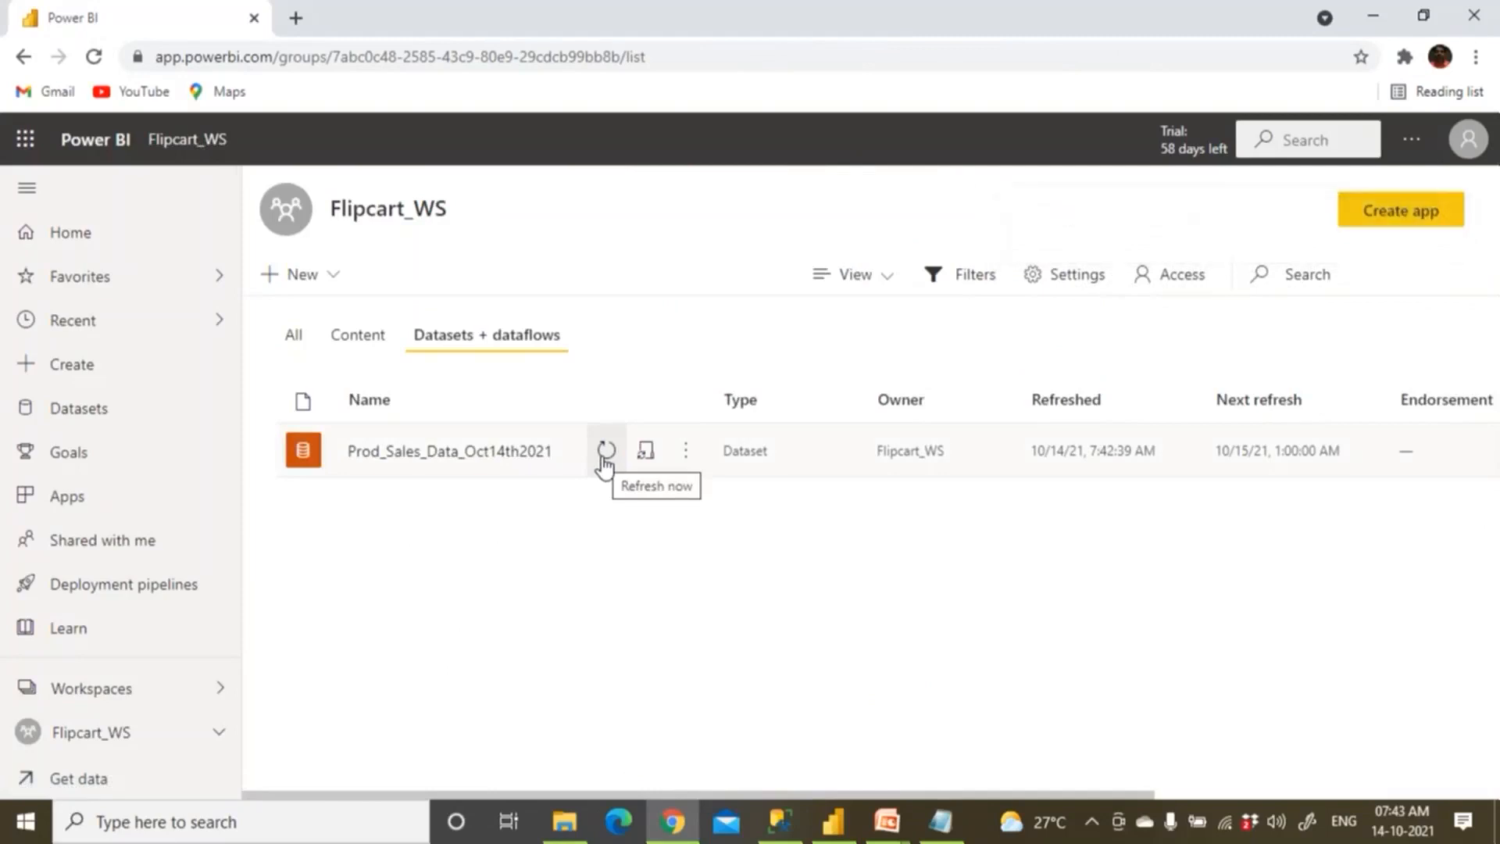
click(358, 345)
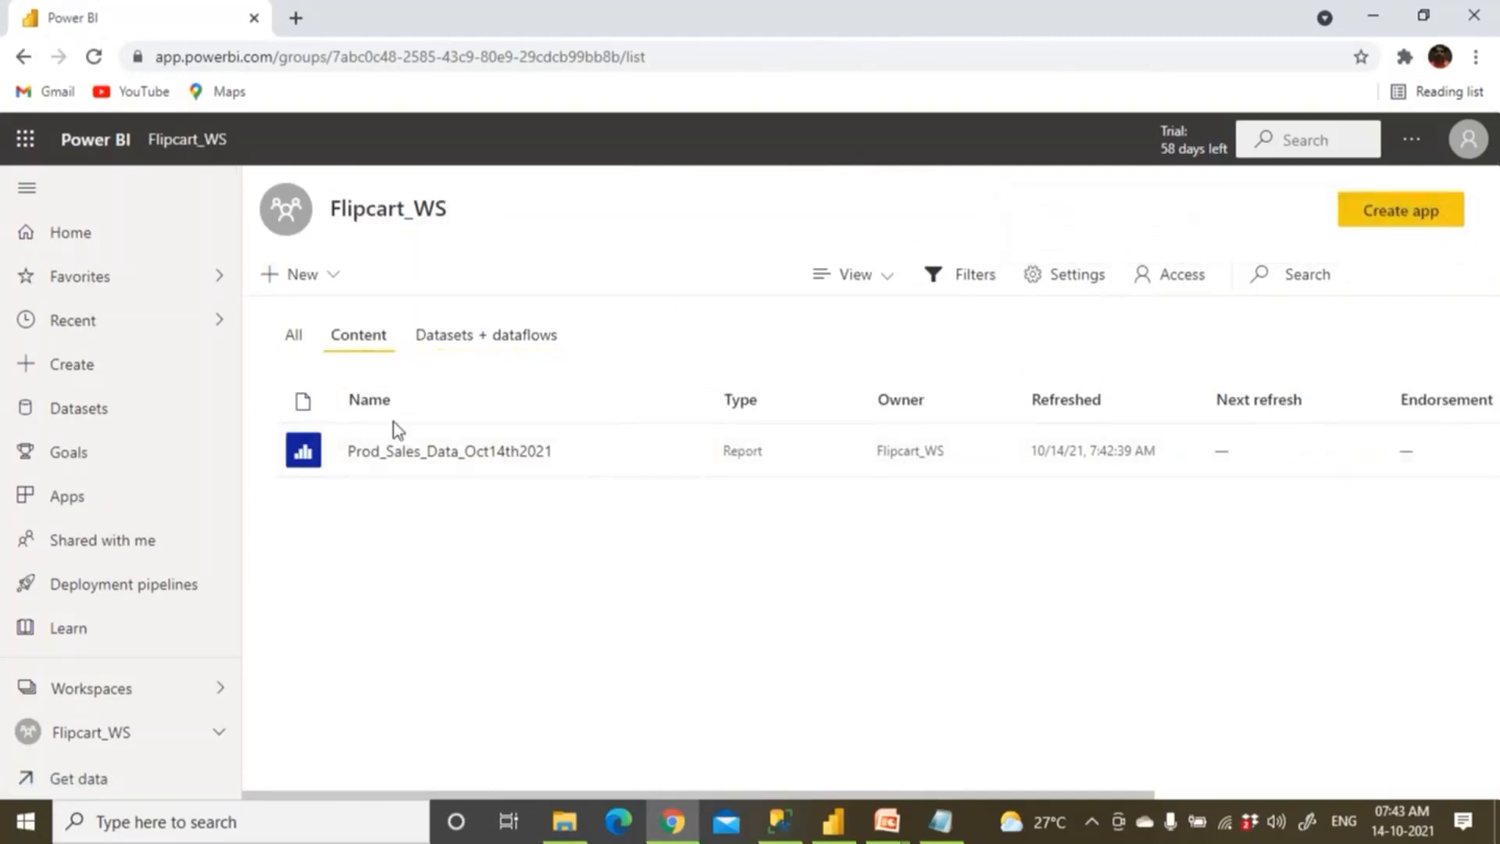
click(419, 455)
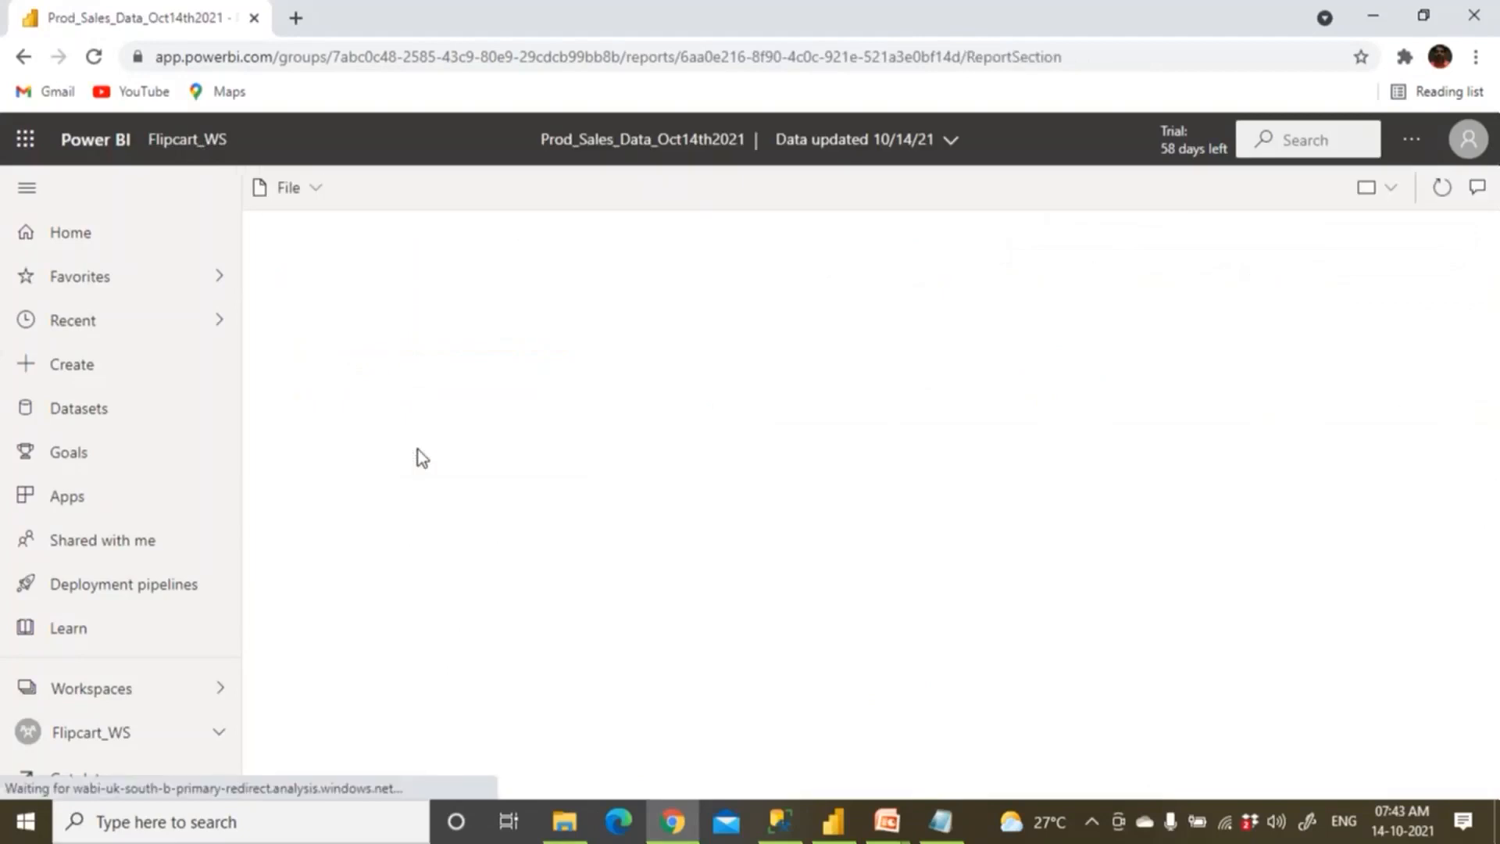
click(1406, 189)
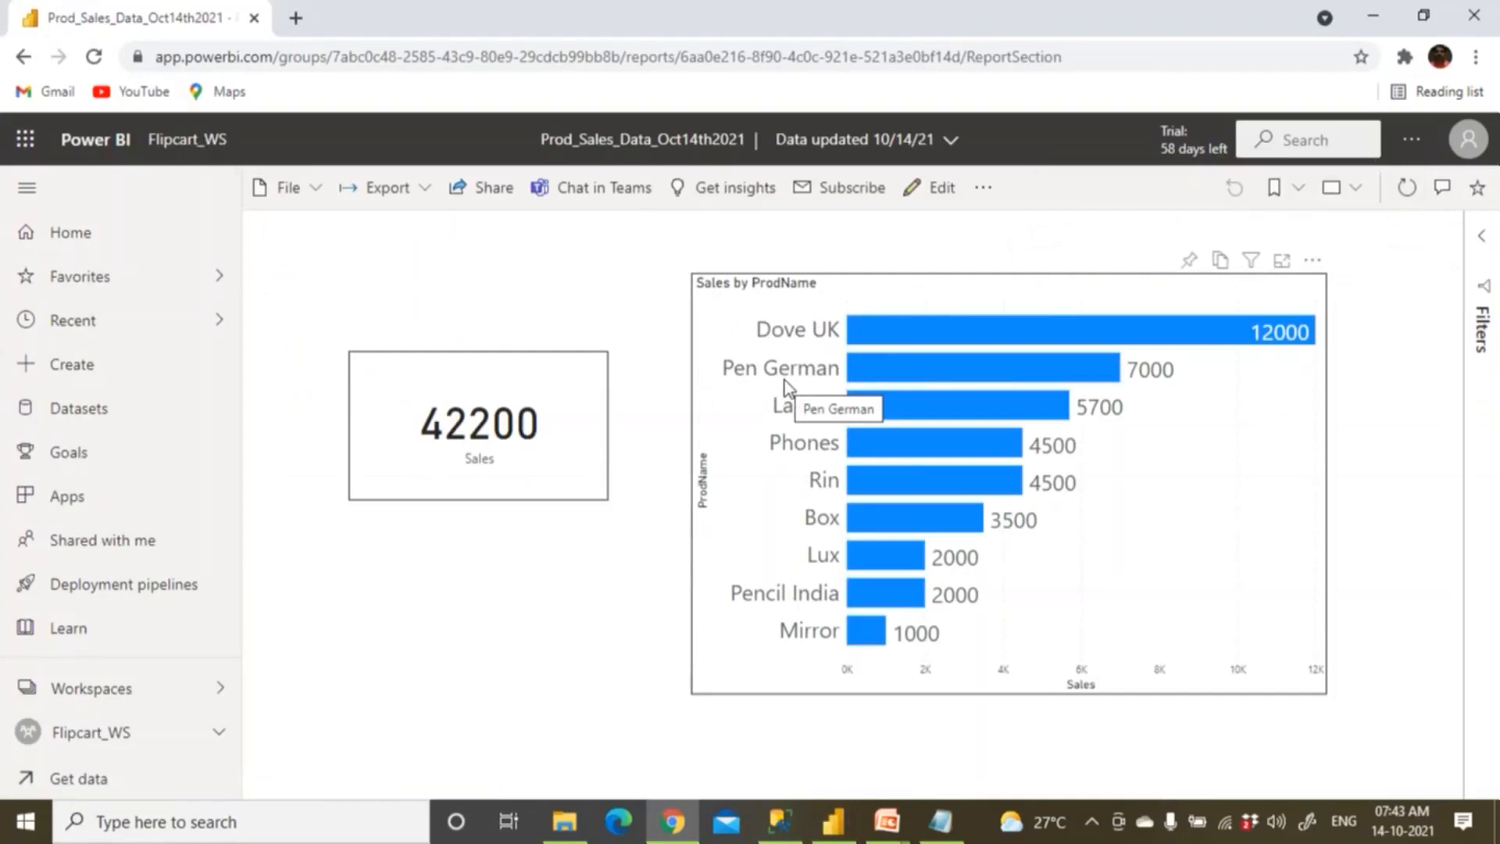
Bring the Notepad notes window to the front.
key(super)
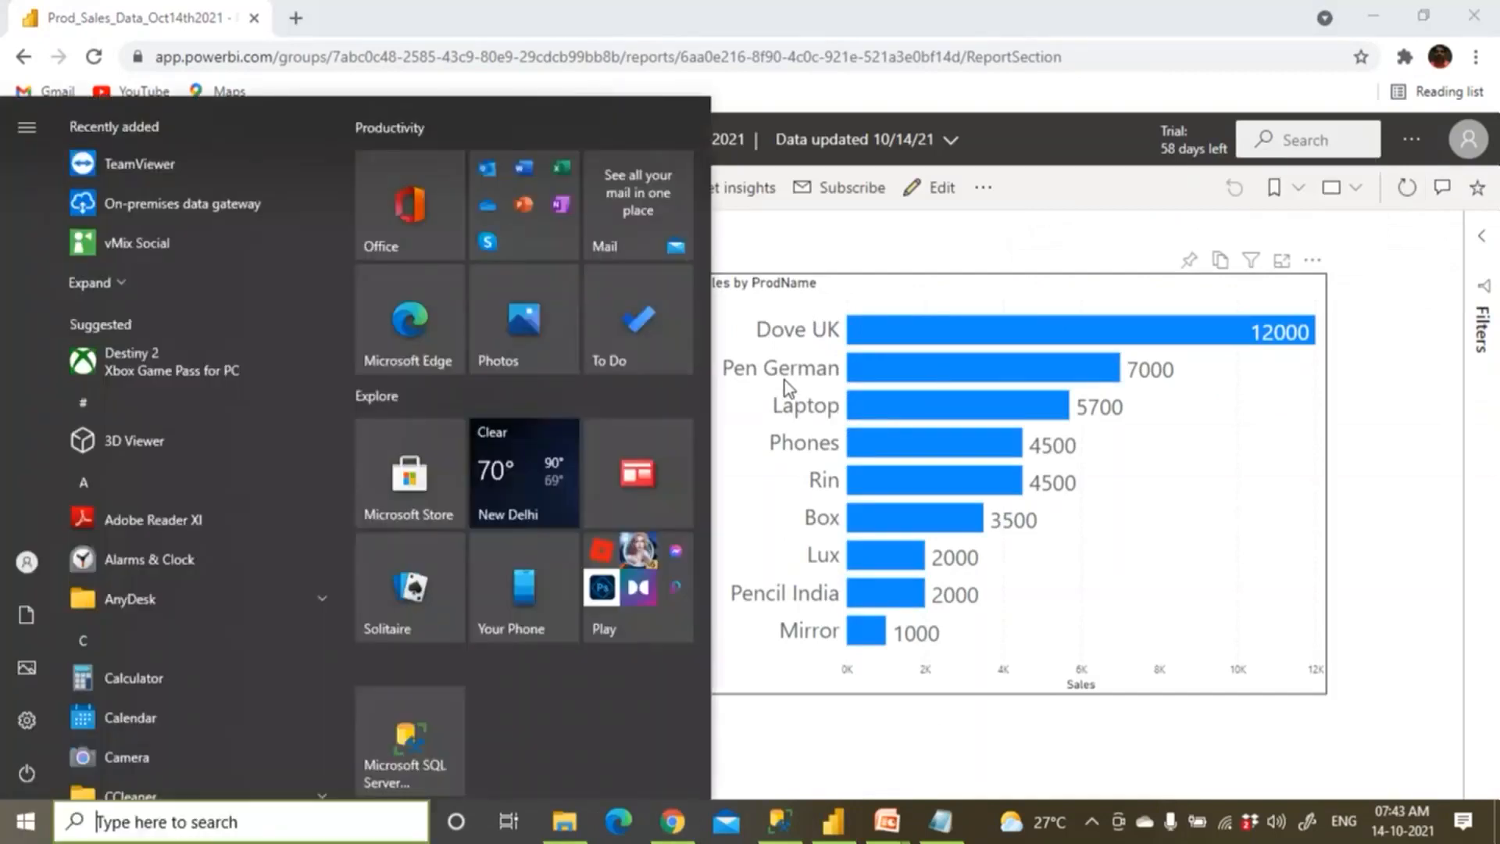
key(super)
key(super)
text(e)
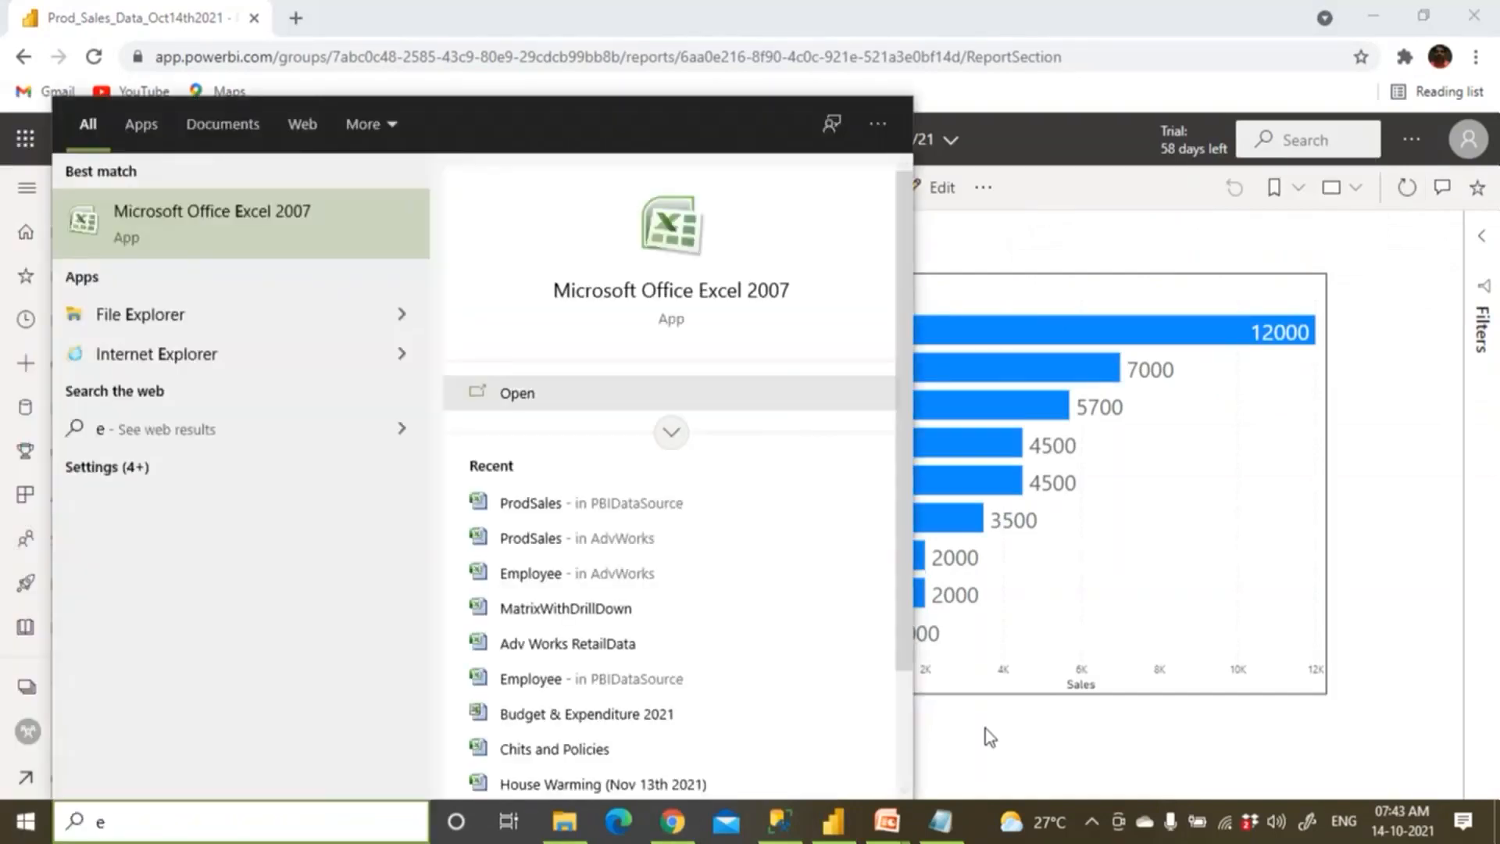
click(955, 835)
Write 'Done' on the line under the Test dashes.
click(63, 405)
key(Up)
text(d)
key(BackSpace)
text(Done)
key(Return)
key(Return)
Add refresh limit lines 'Pro --- 8 Times Per Day' and 'Premium - 48 Times Per Day'.
text(Sc)
key(BackSpace)
key(BackSpace)
text(Pro)
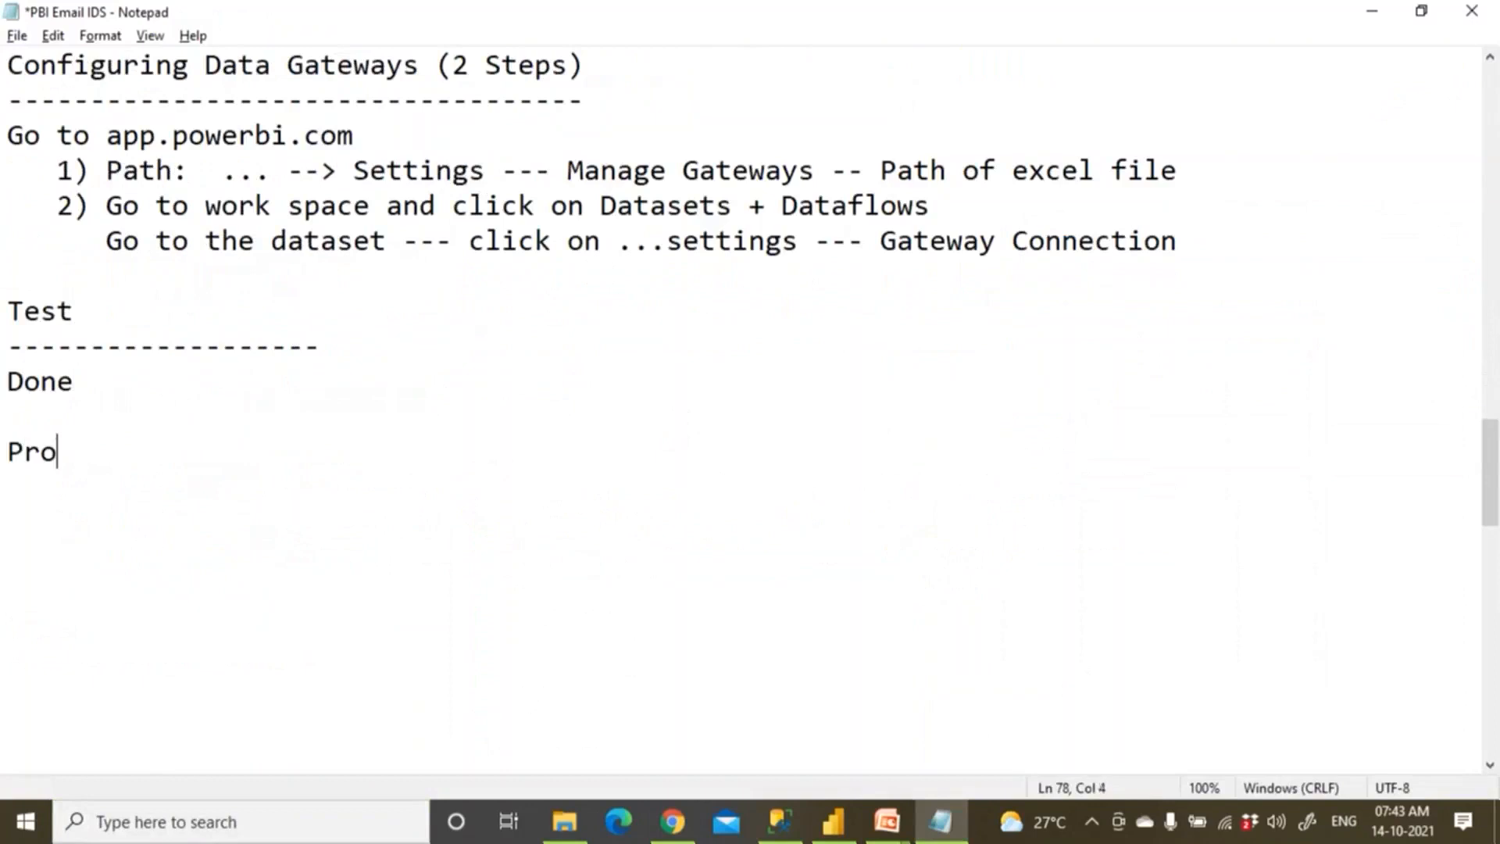
text( --- 8 )
text(Time)
key(BackSpace)
text(mes Per Day)
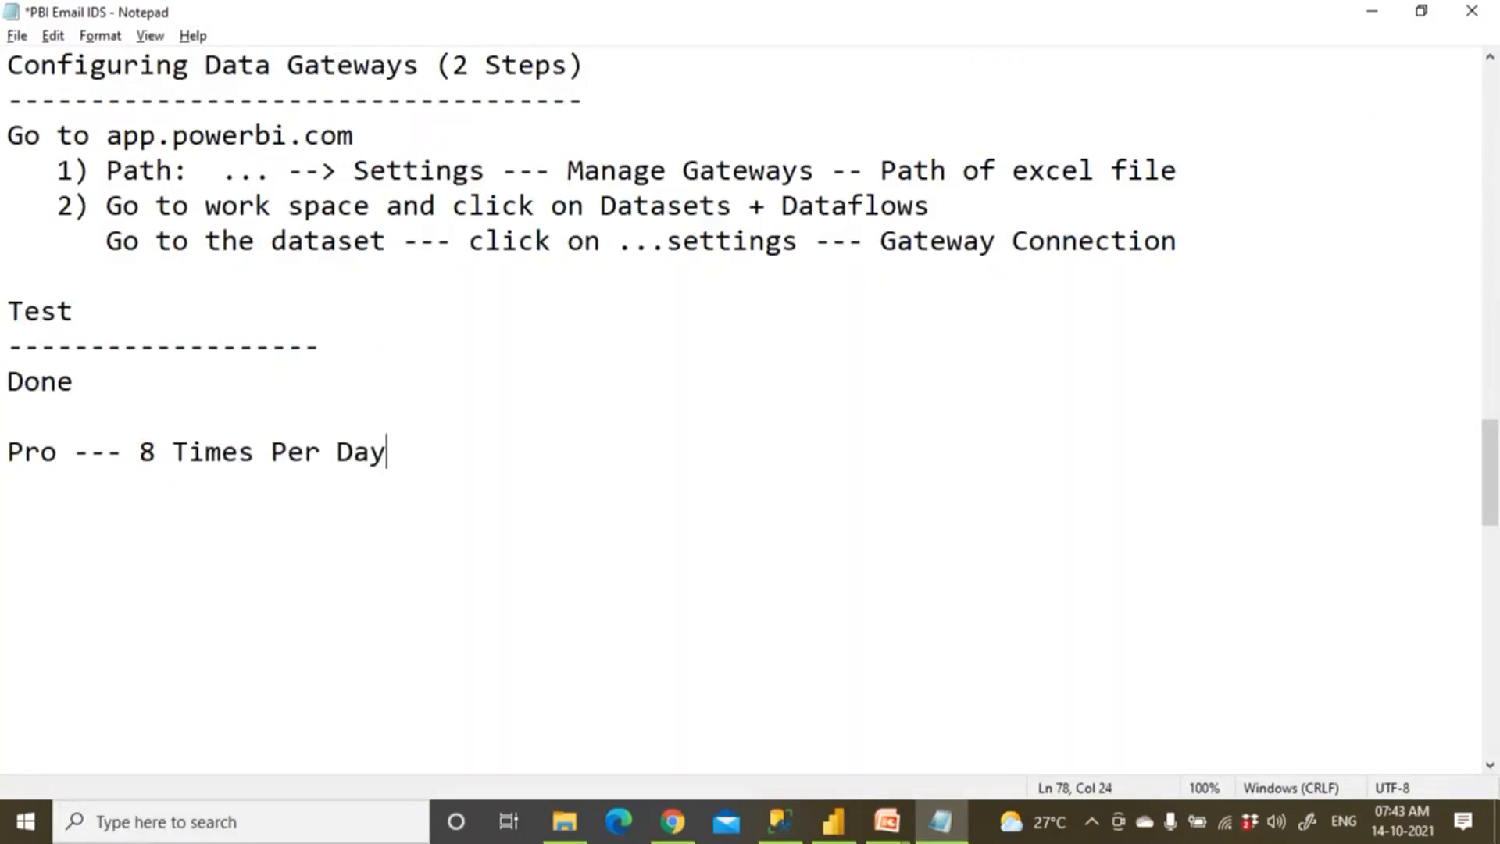
key(Return)
text(Prem )
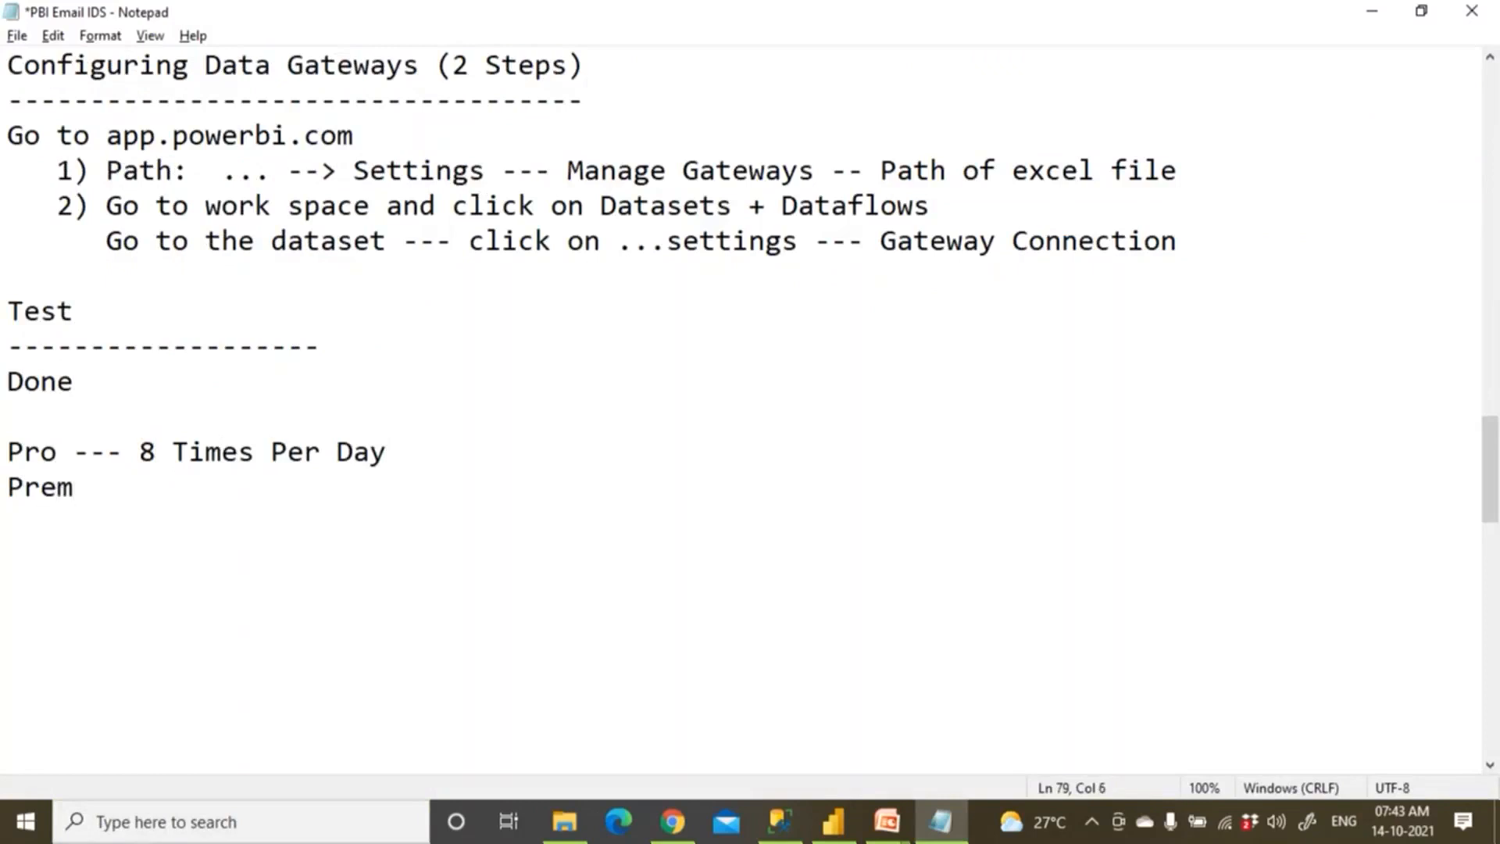
text(im)
key(BackSpace)
text(um - 48 )
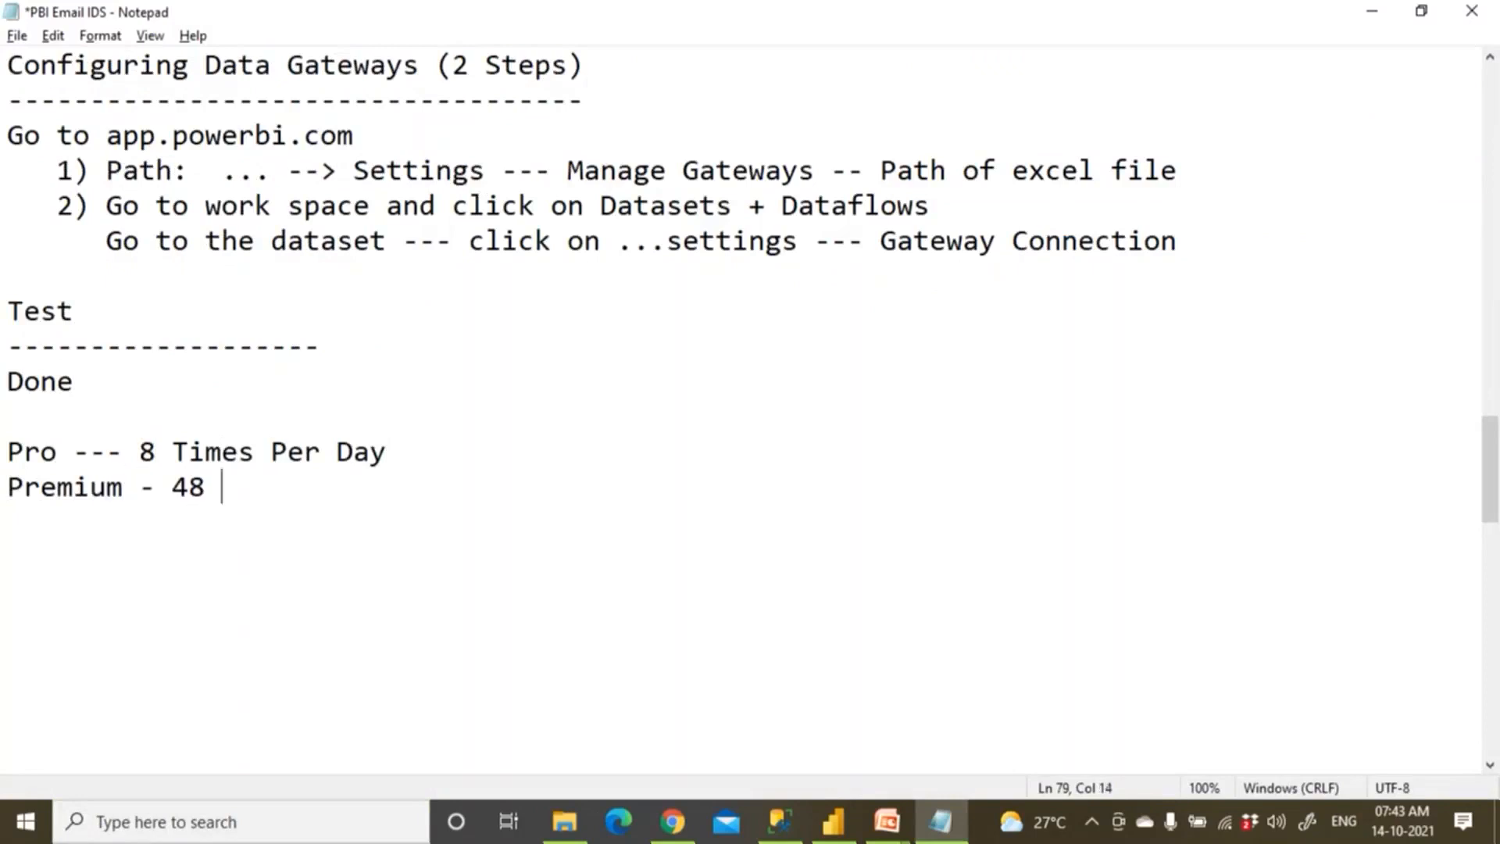
text(Times Per Day)
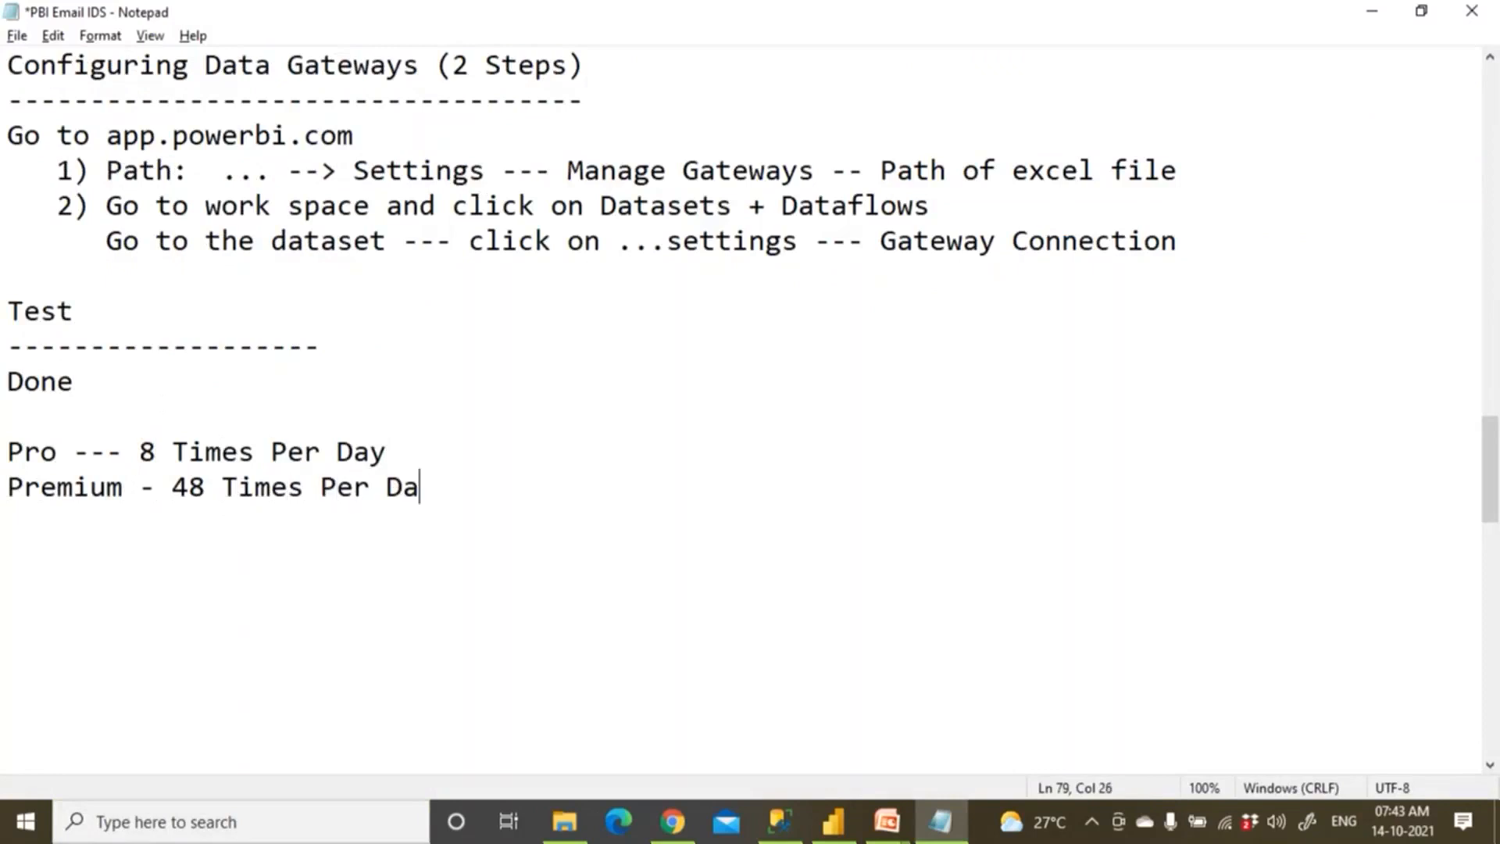
key(Return)
Add a '30 mins' line and save the notes.
text(30 mins)
key(Return)
key(Return)
key(ctrl+s)
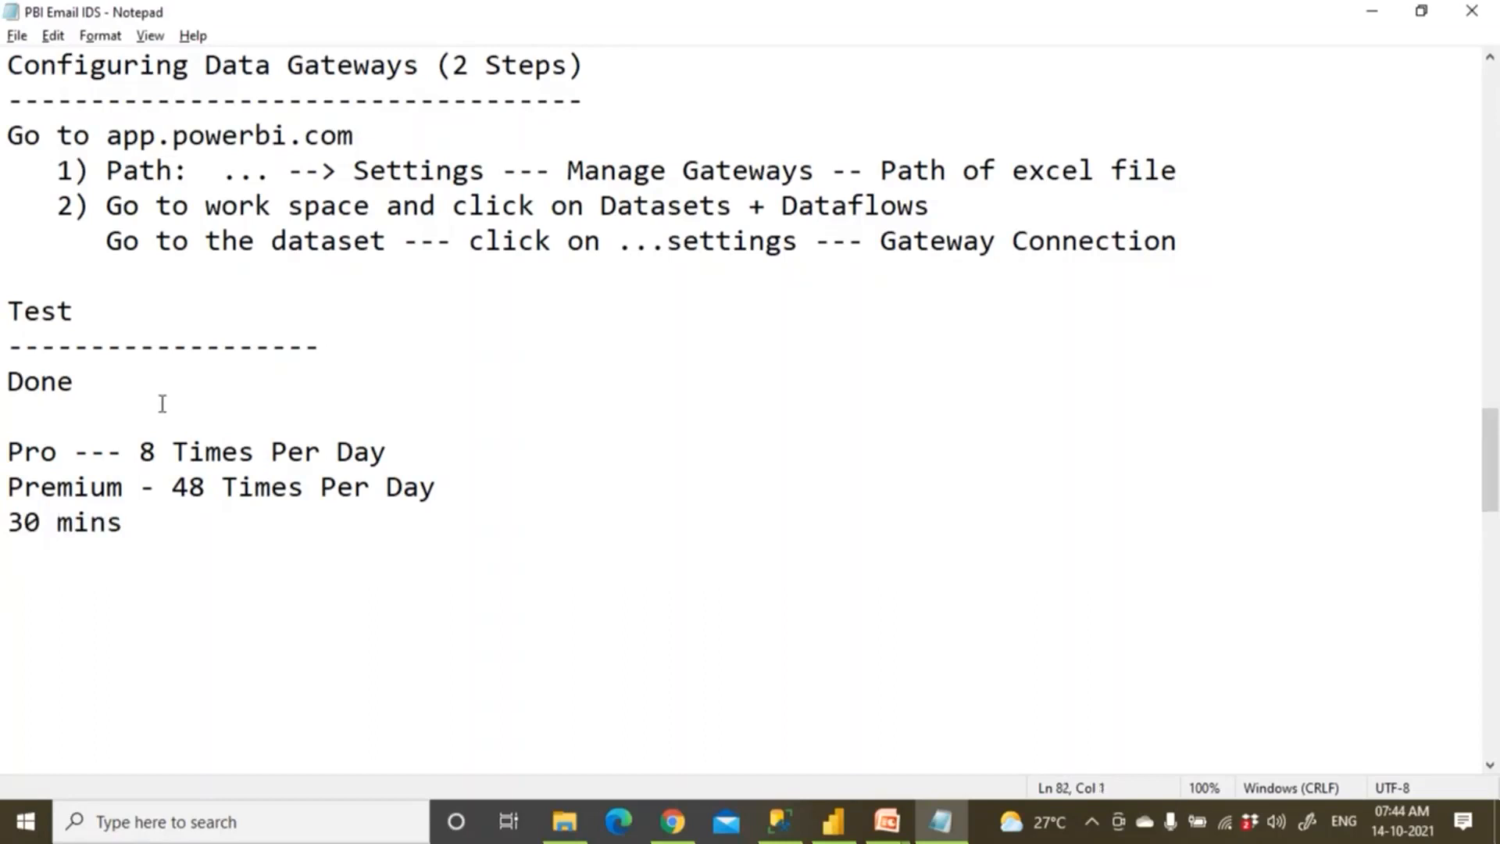
List Excel and SQL sources, with Import and Direct Query beneath SQL.
text(Excel)
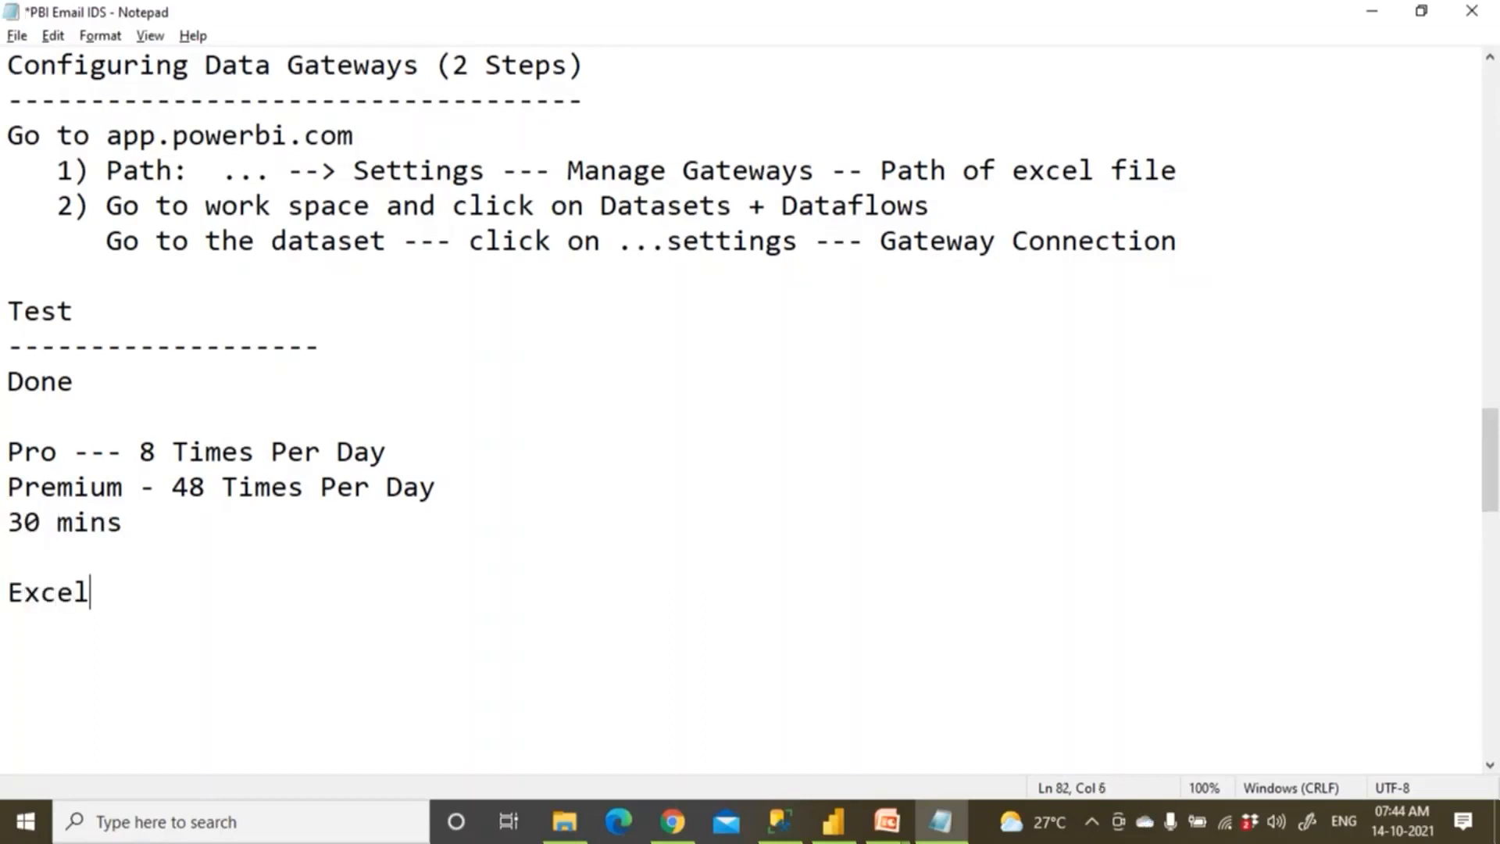
key(Return)
text(SQL)
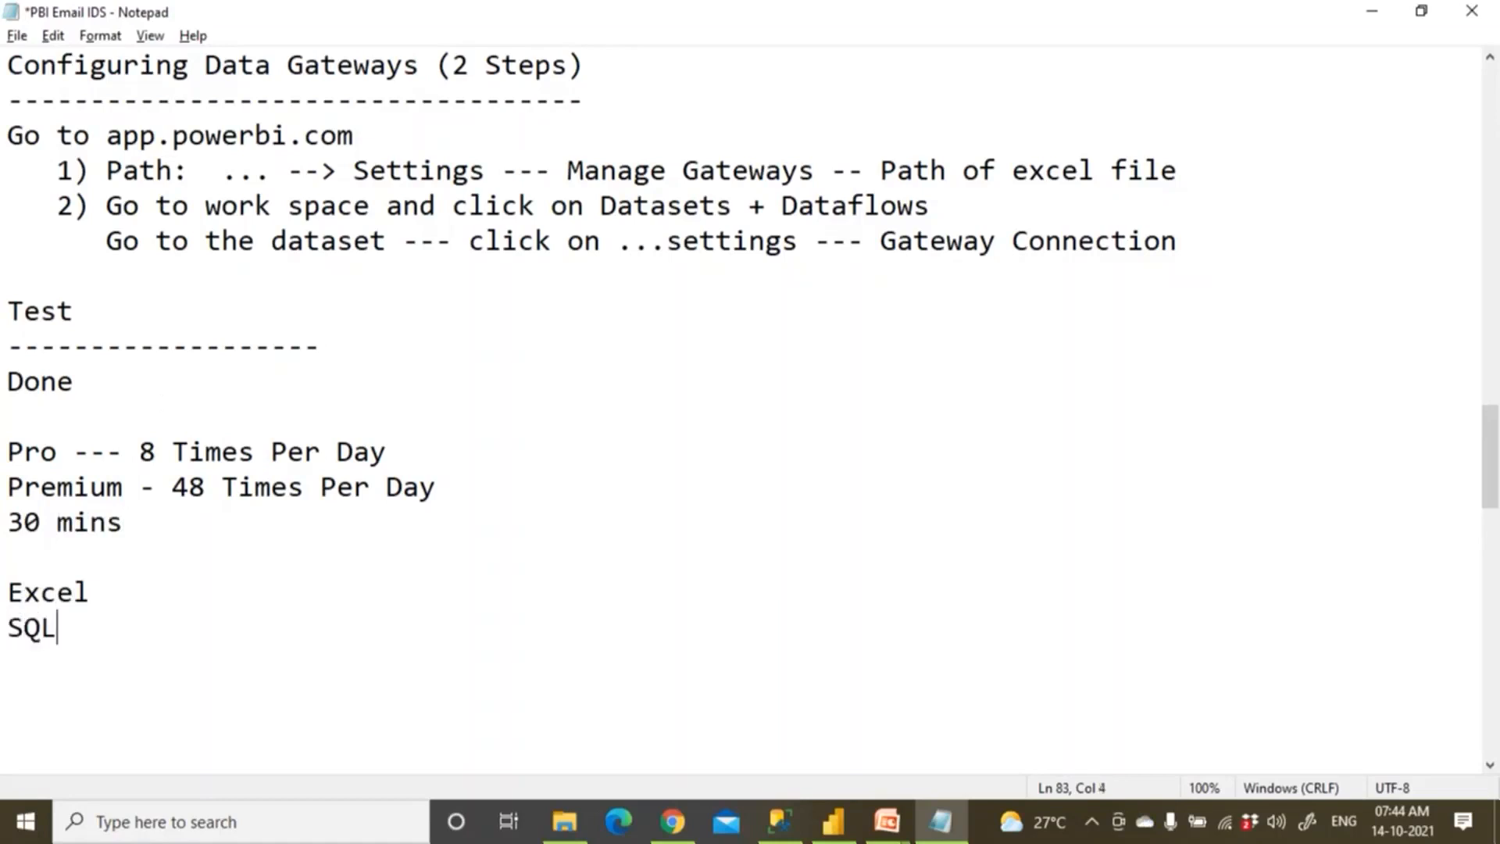
key(Return)
key(shift+Up)
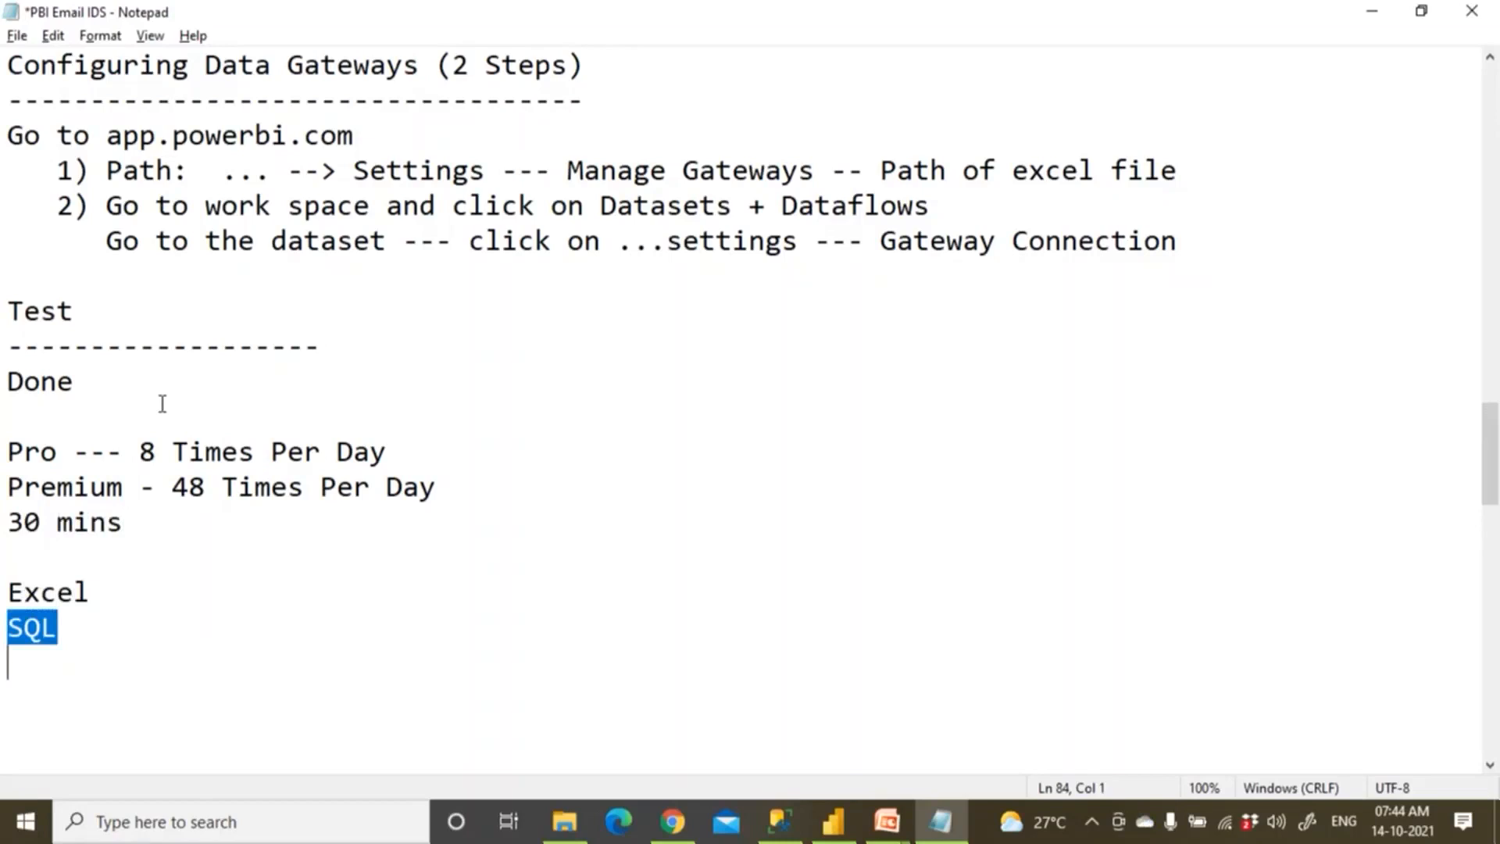
key(shift+Down)
text(Impo)
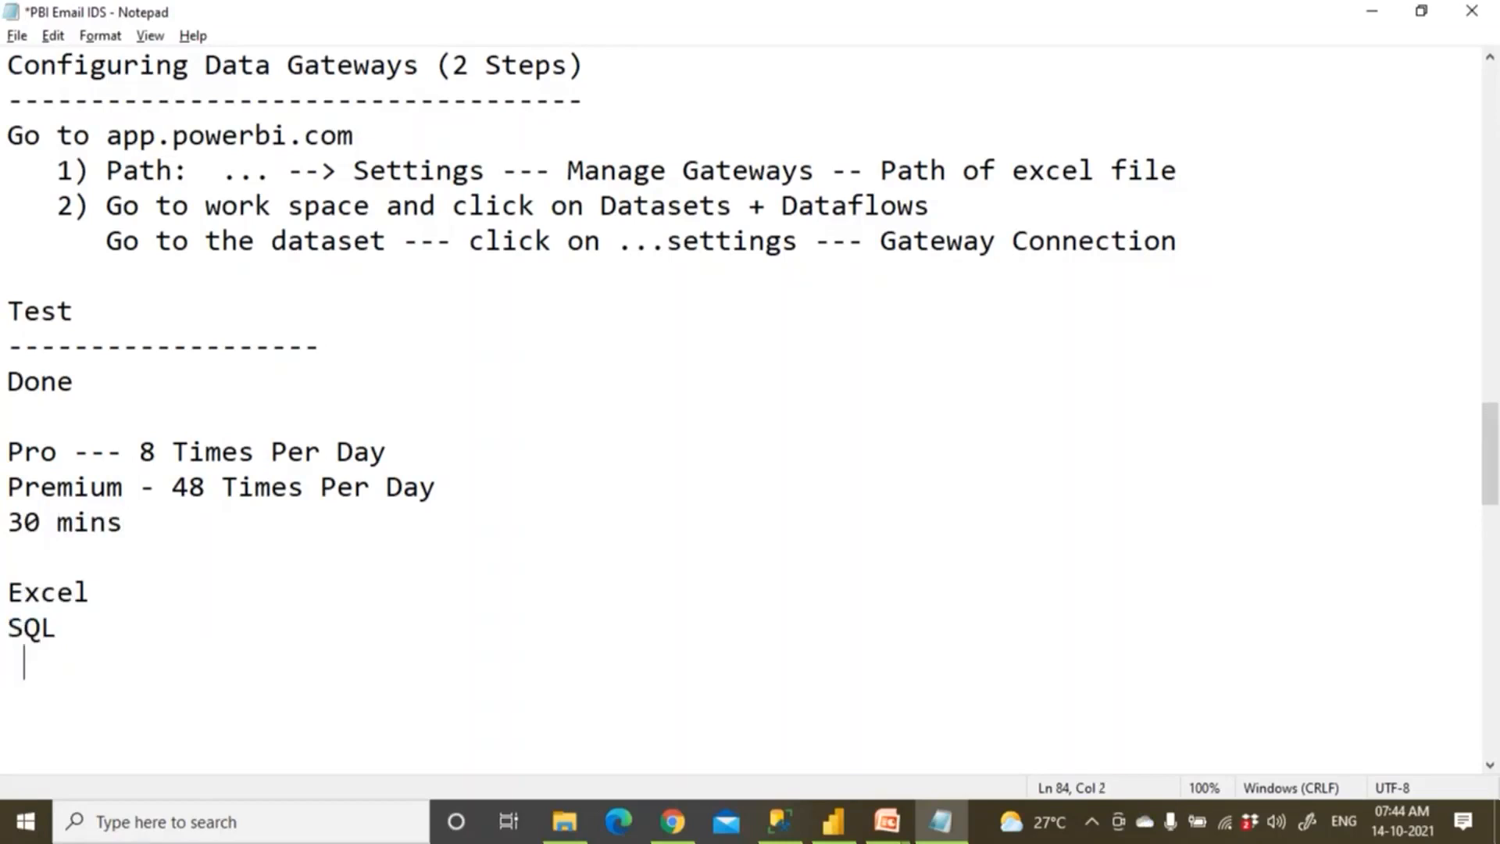
text(rt)
key(Return)
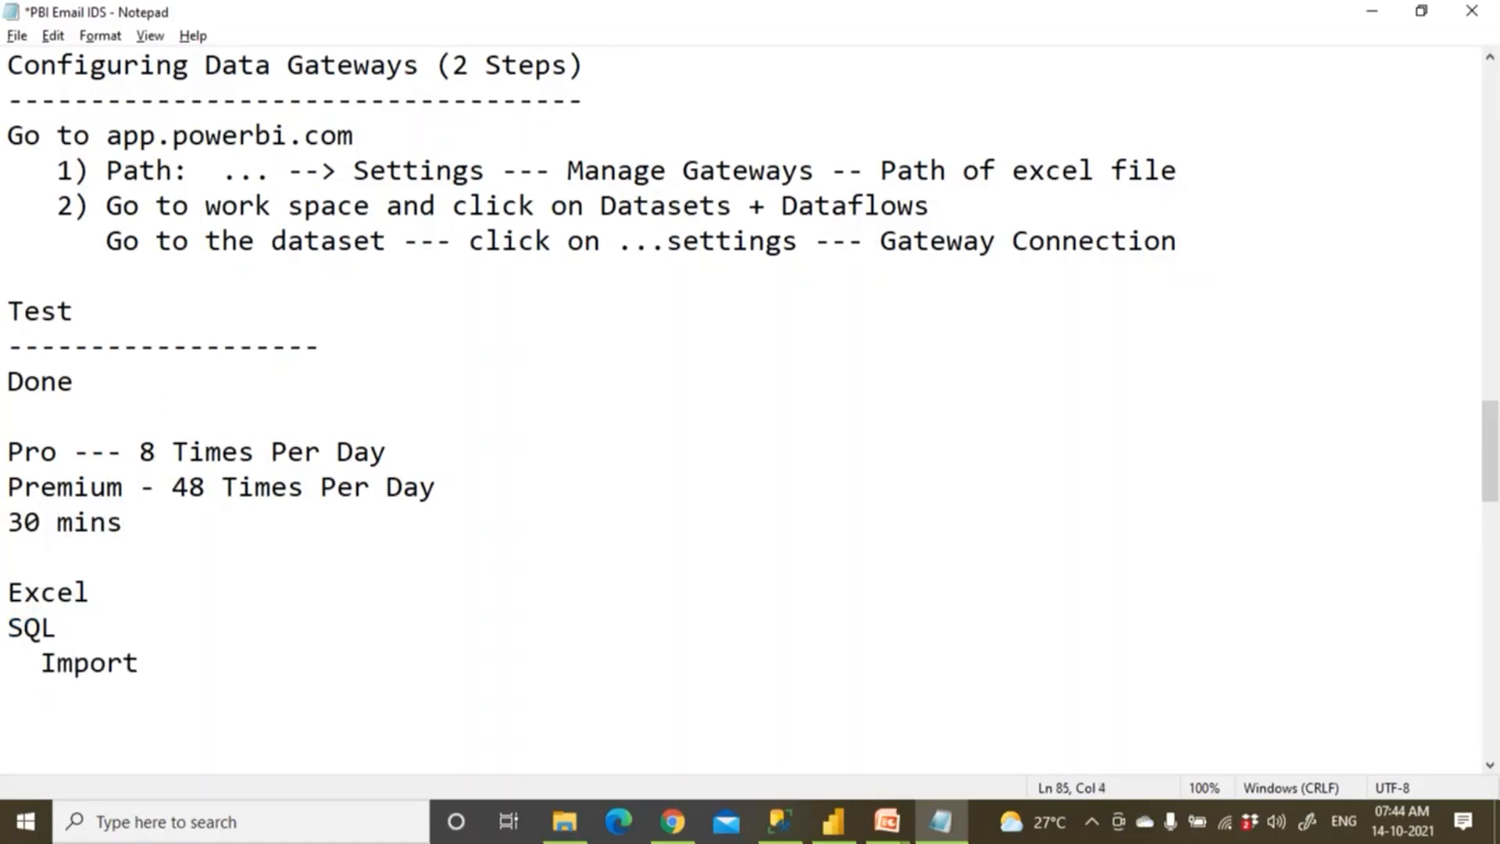
text(Direct Query)
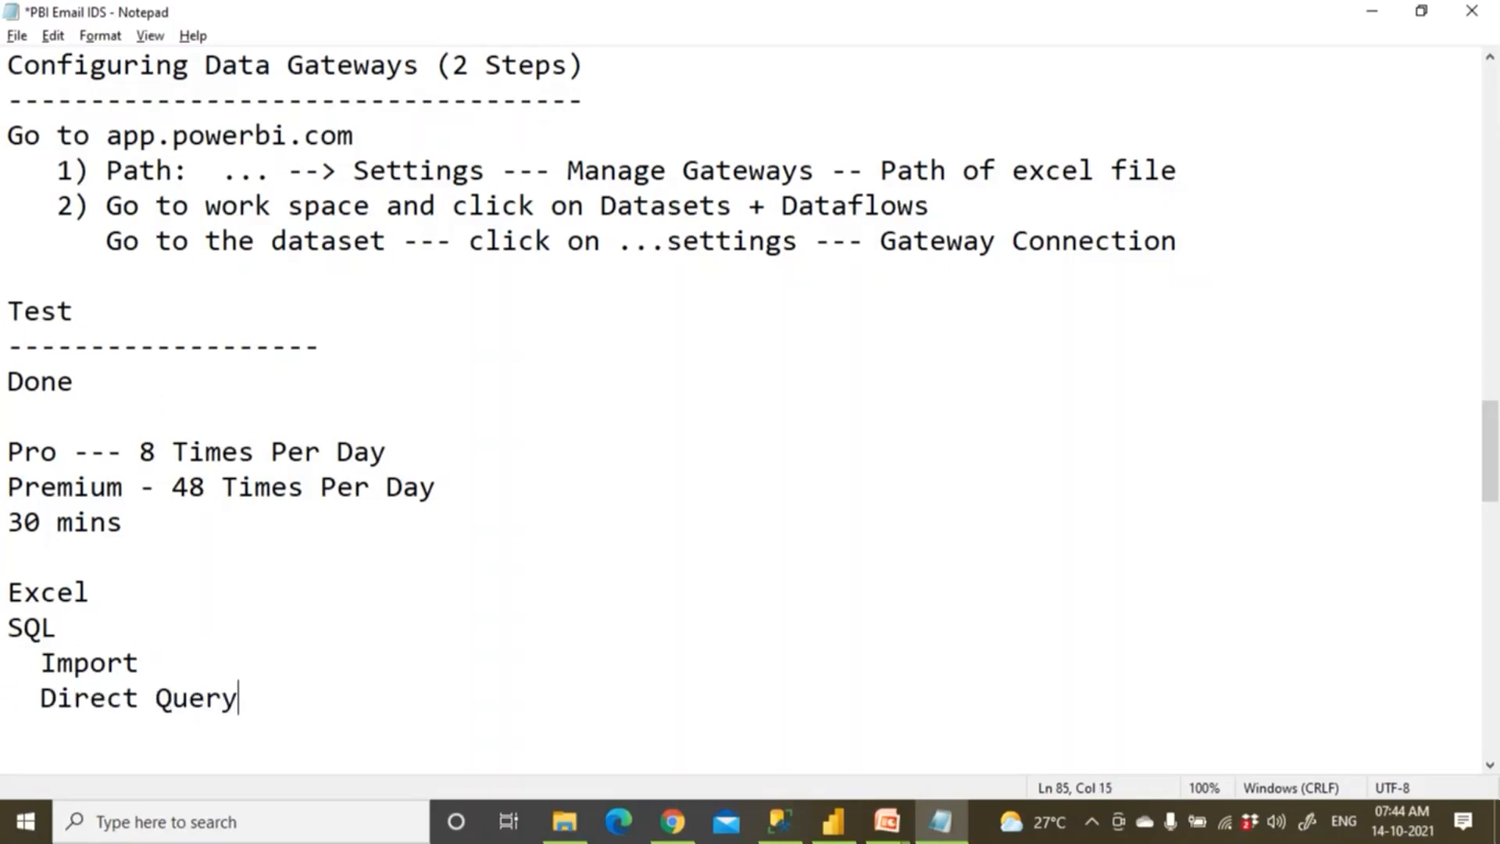
click(833, 820)
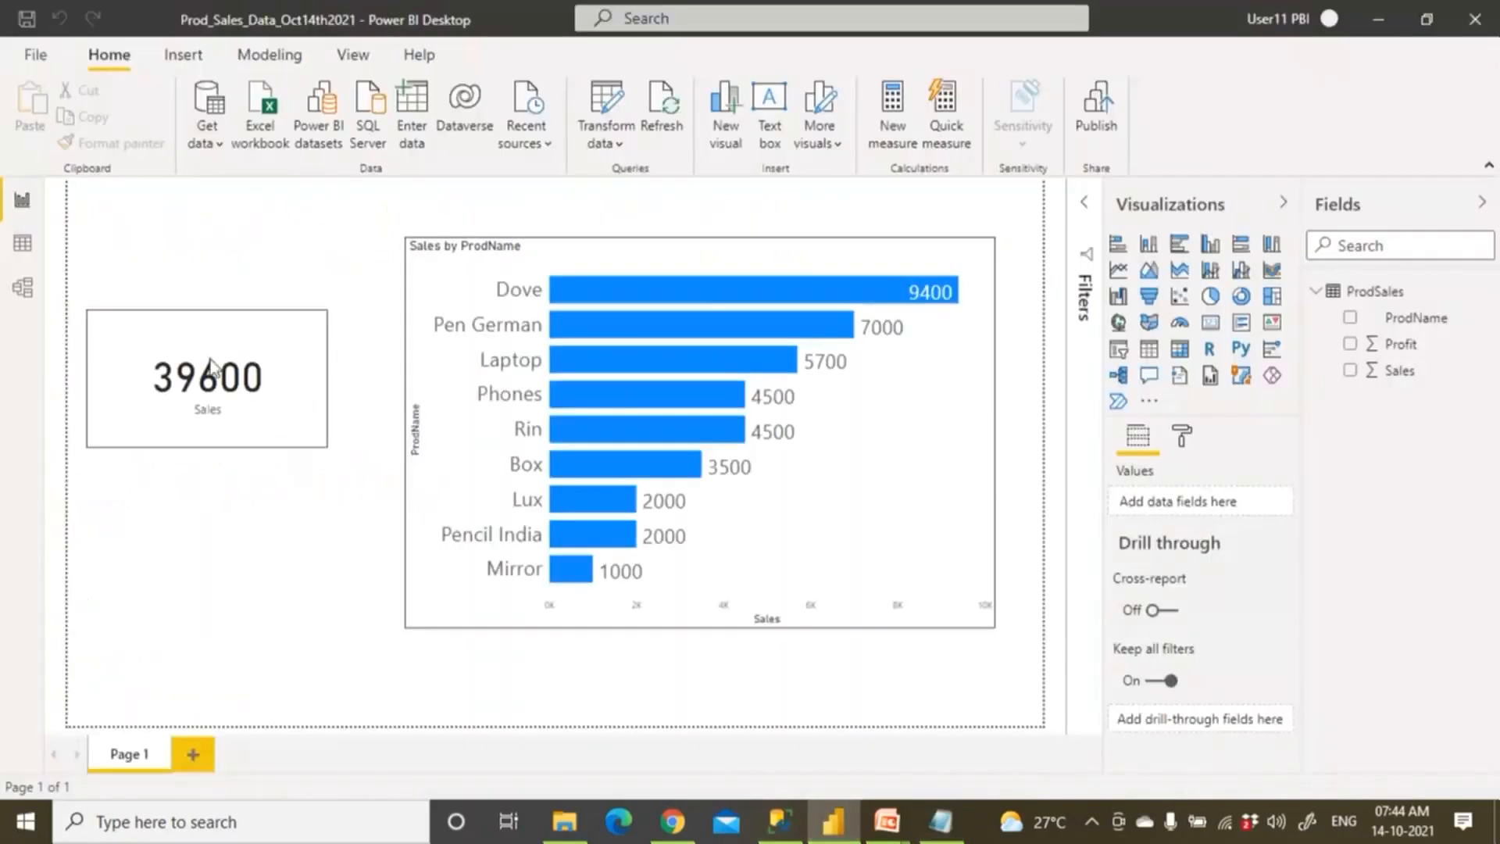
click(211, 144)
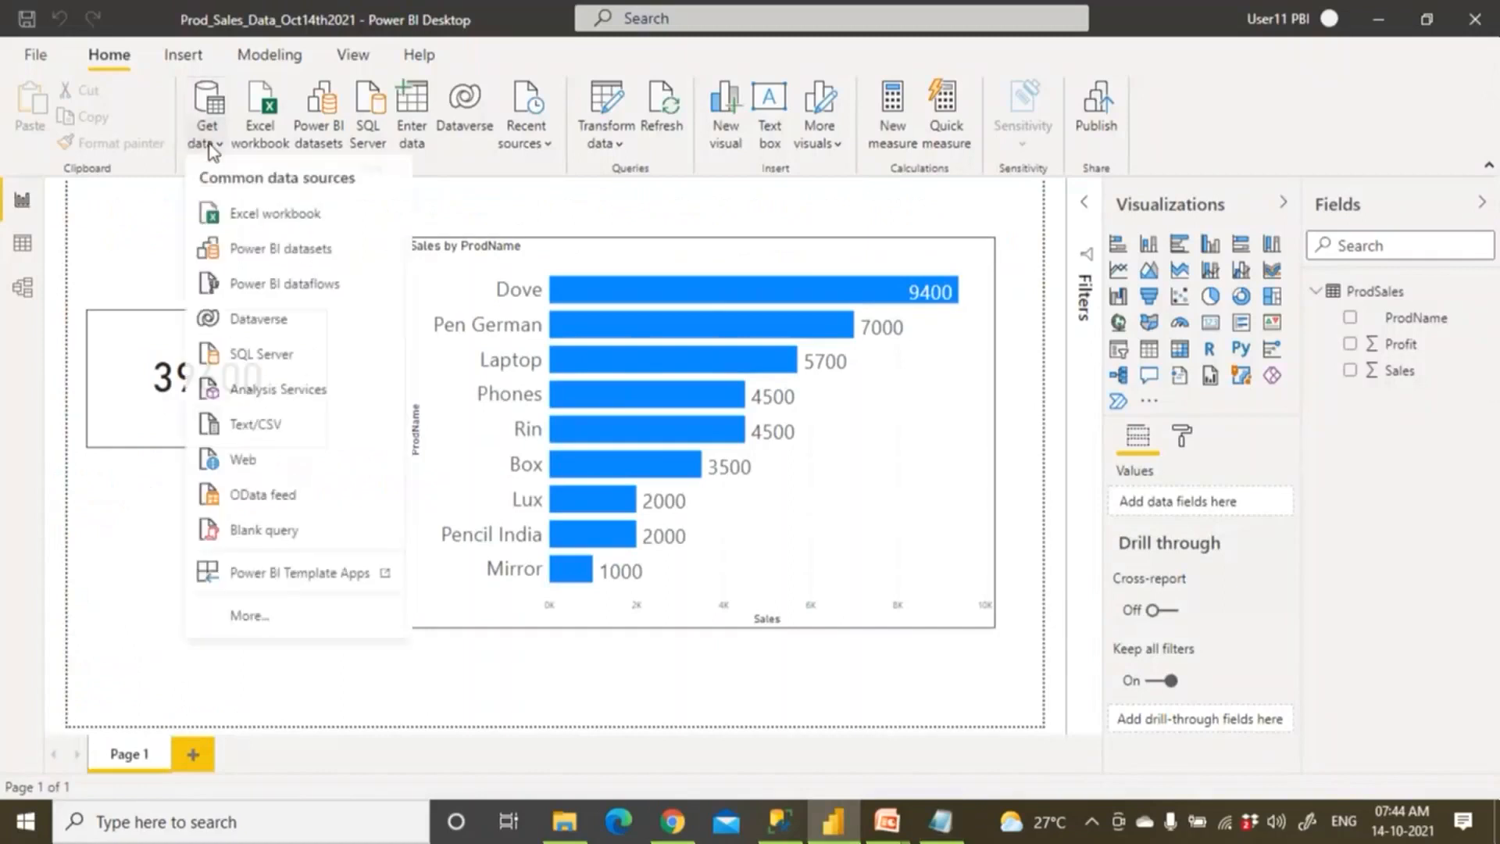
click(269, 358)
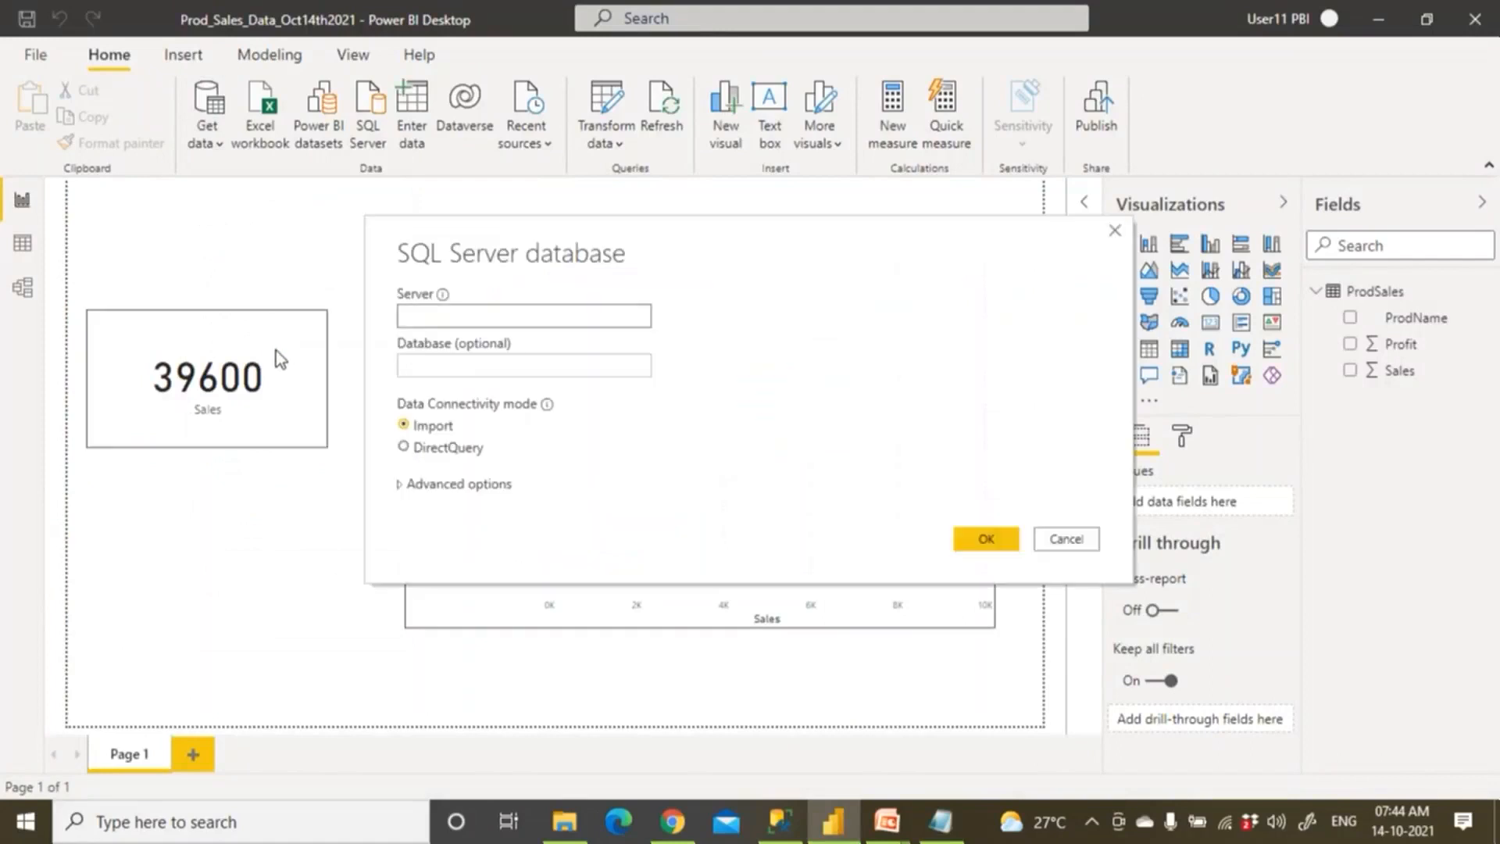
click(446, 452)
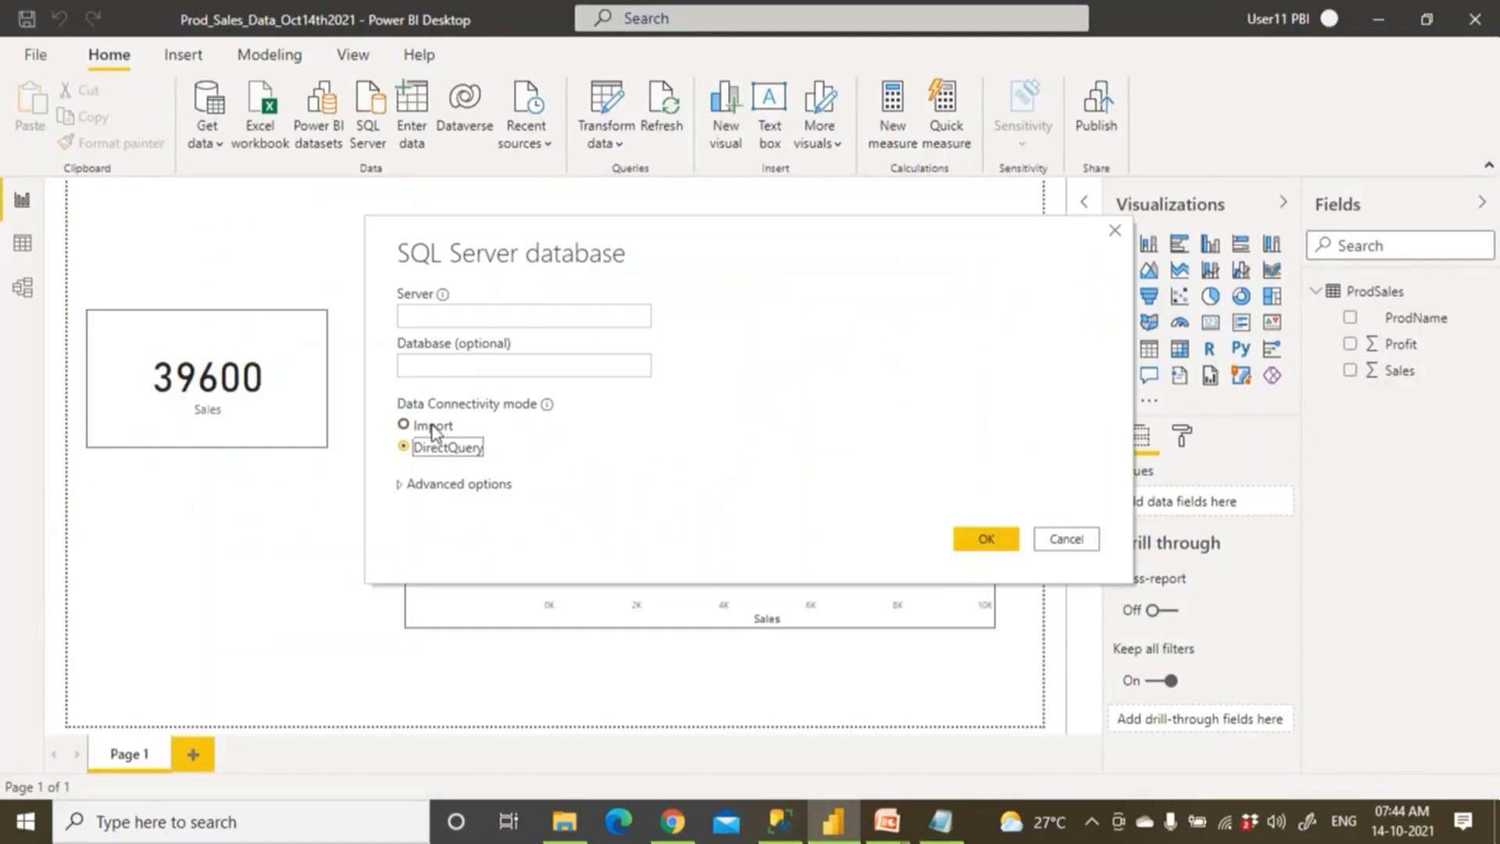
click(438, 448)
click(1065, 540)
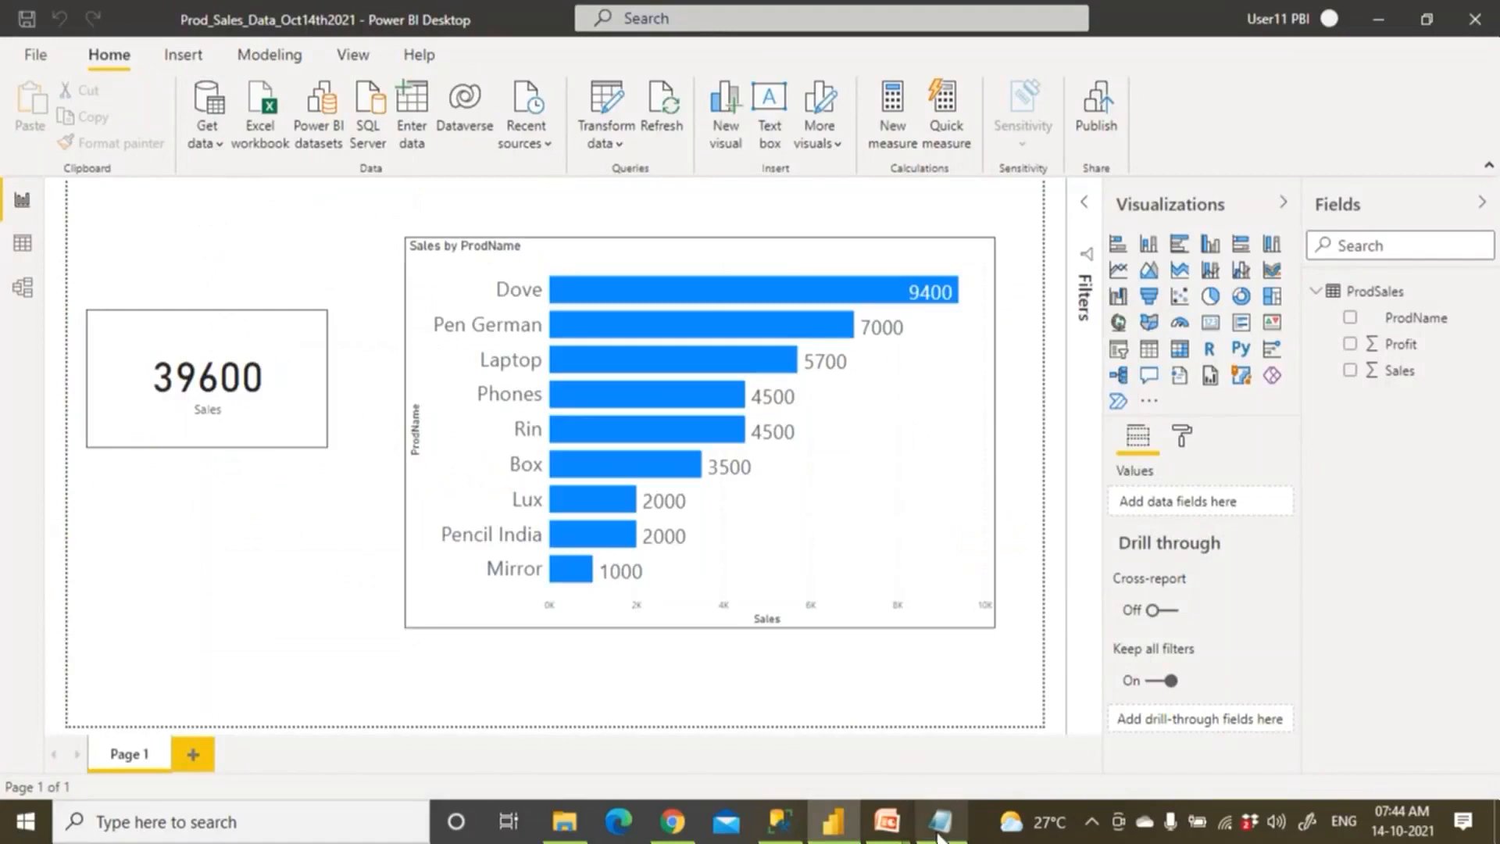
click(940, 822)
Highlight the Import, Direct Query and SQL notes, then insert a blank line after Excel.
drag(40, 661, 242, 649)
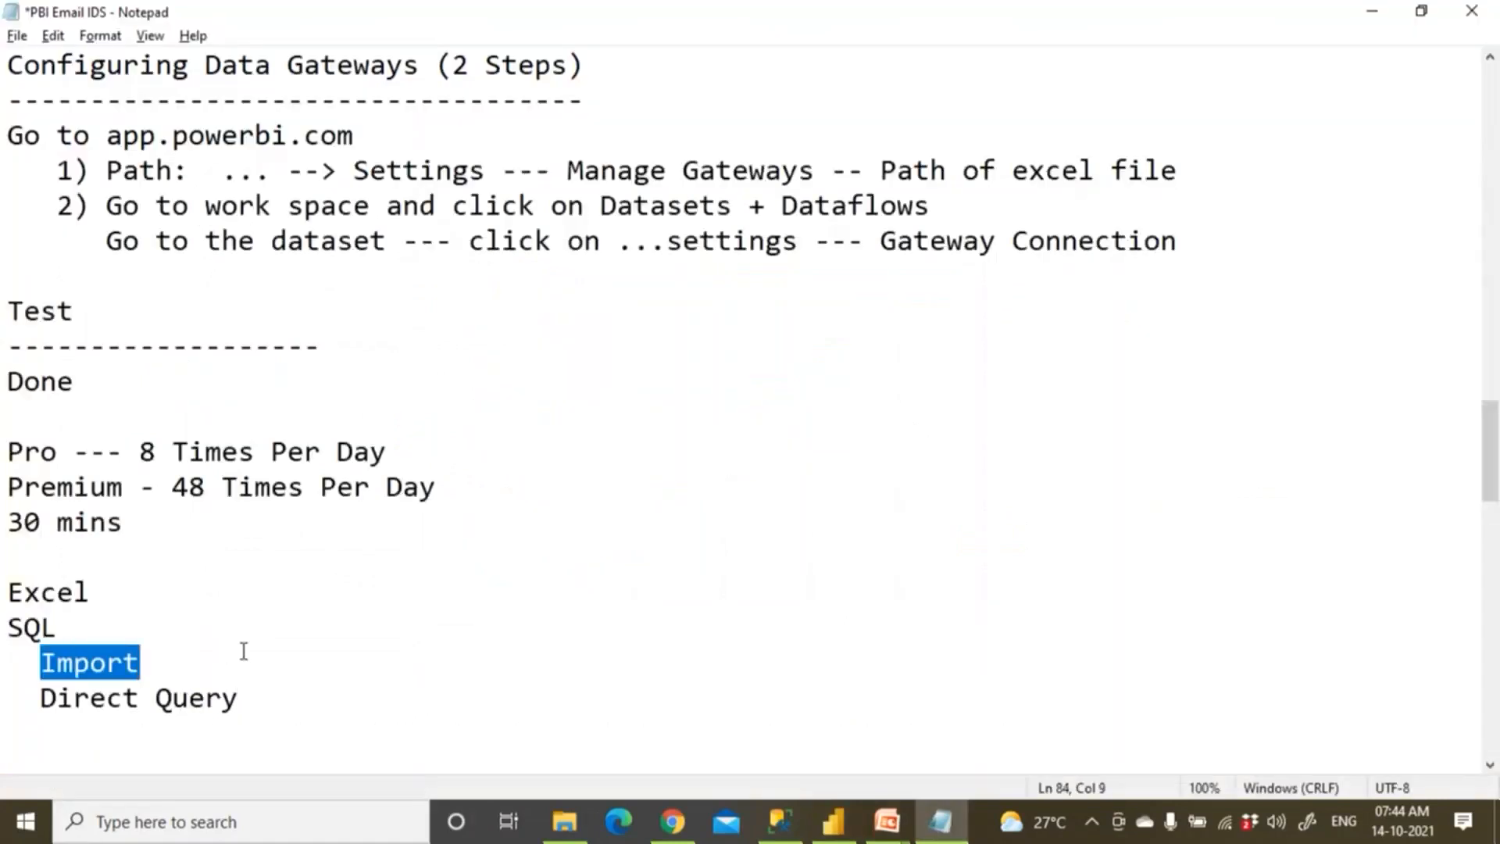
click(139, 663)
drag(31, 698, 306, 693)
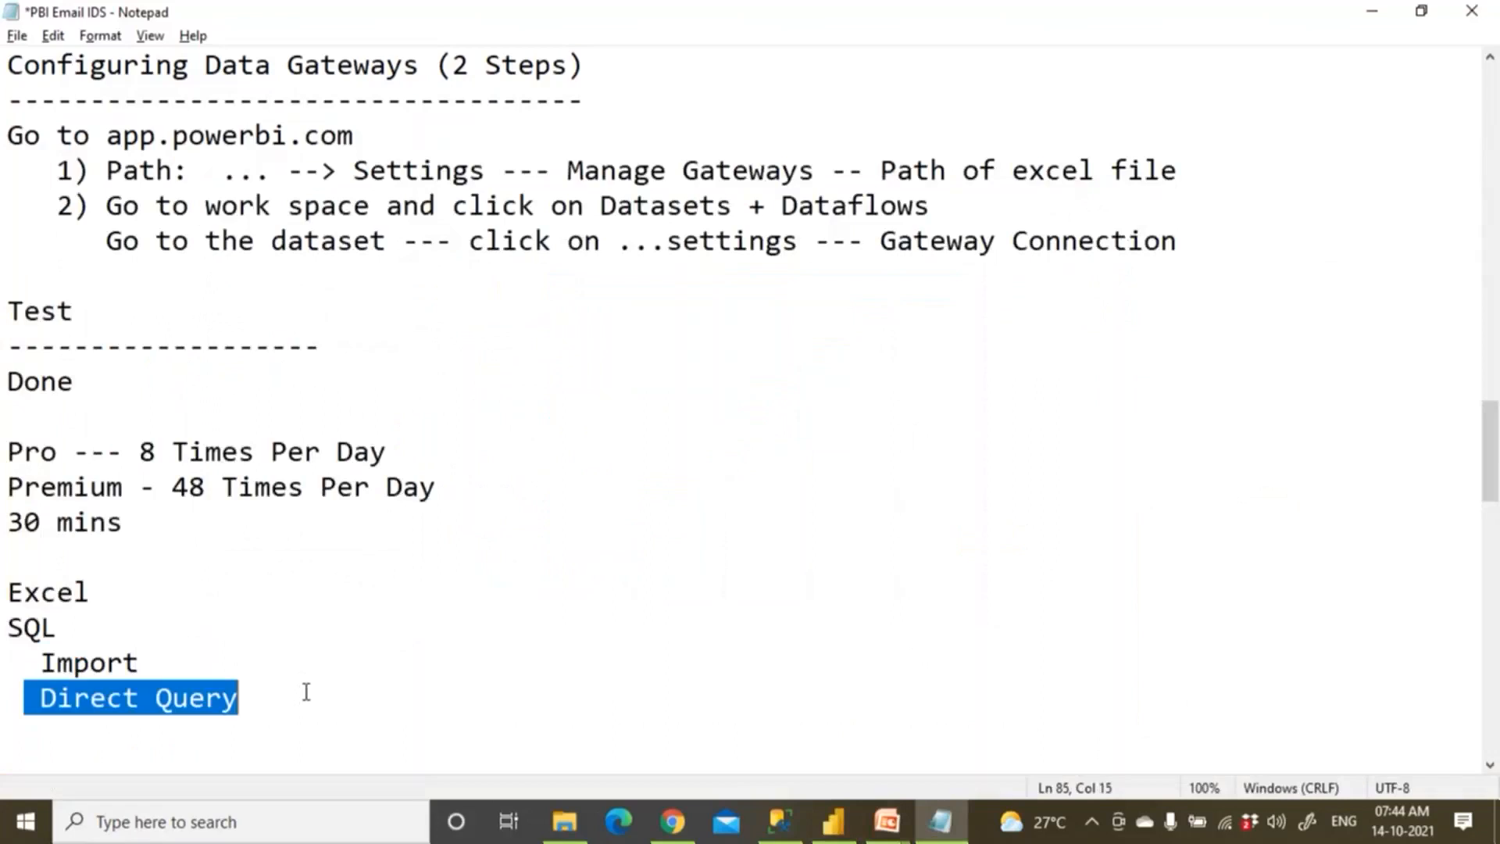
click(307, 692)
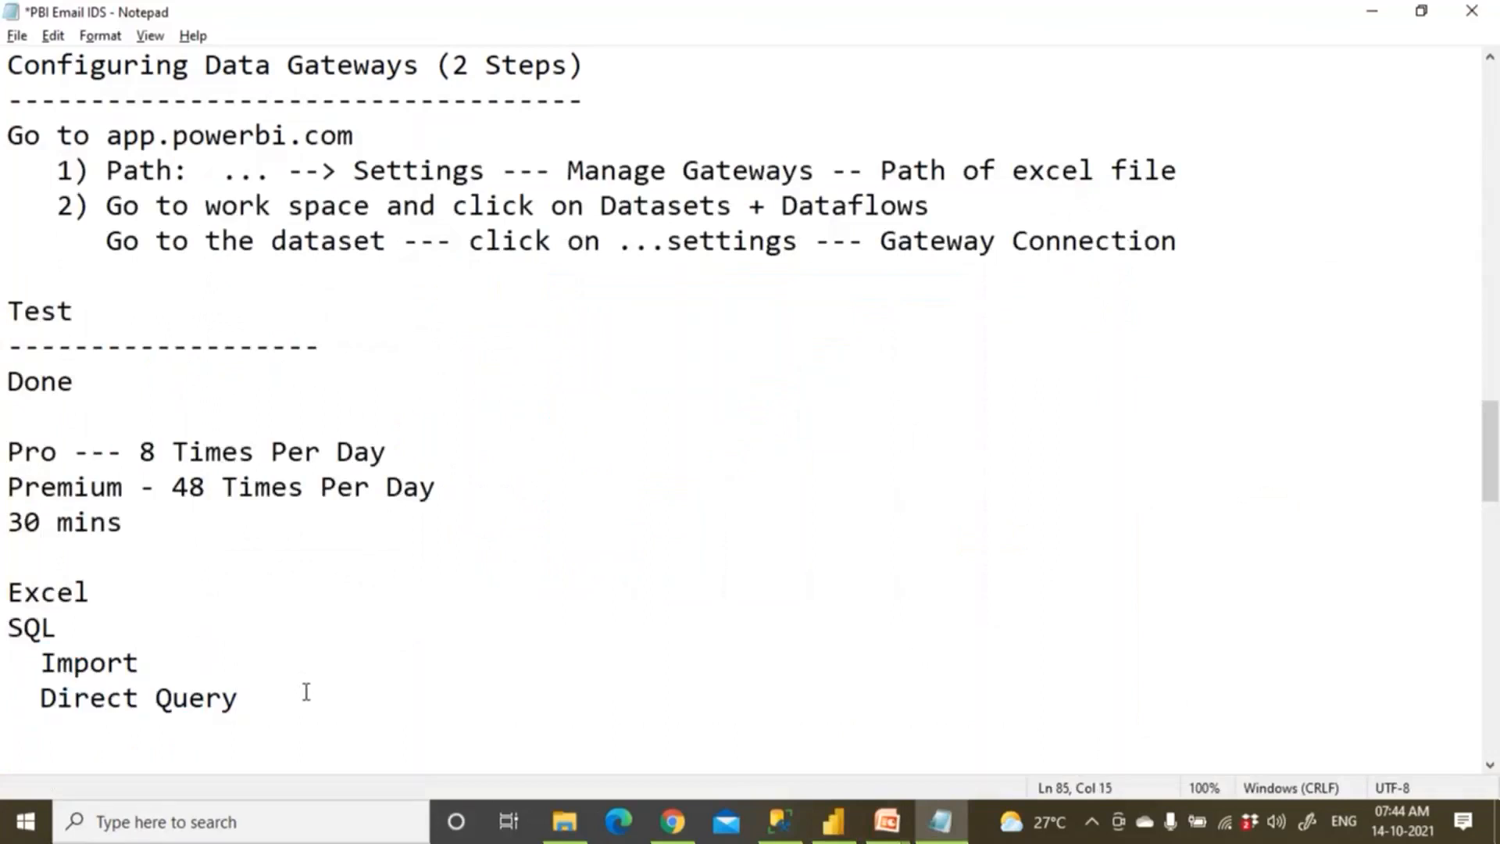
drag(239, 697, 127, 613)
click(134, 607)
key(Return)
Add new SQL and Excel lines below Direct Query, then return to the Power BI Desktop report.
drag(8, 662, 294, 733)
click(295, 733)
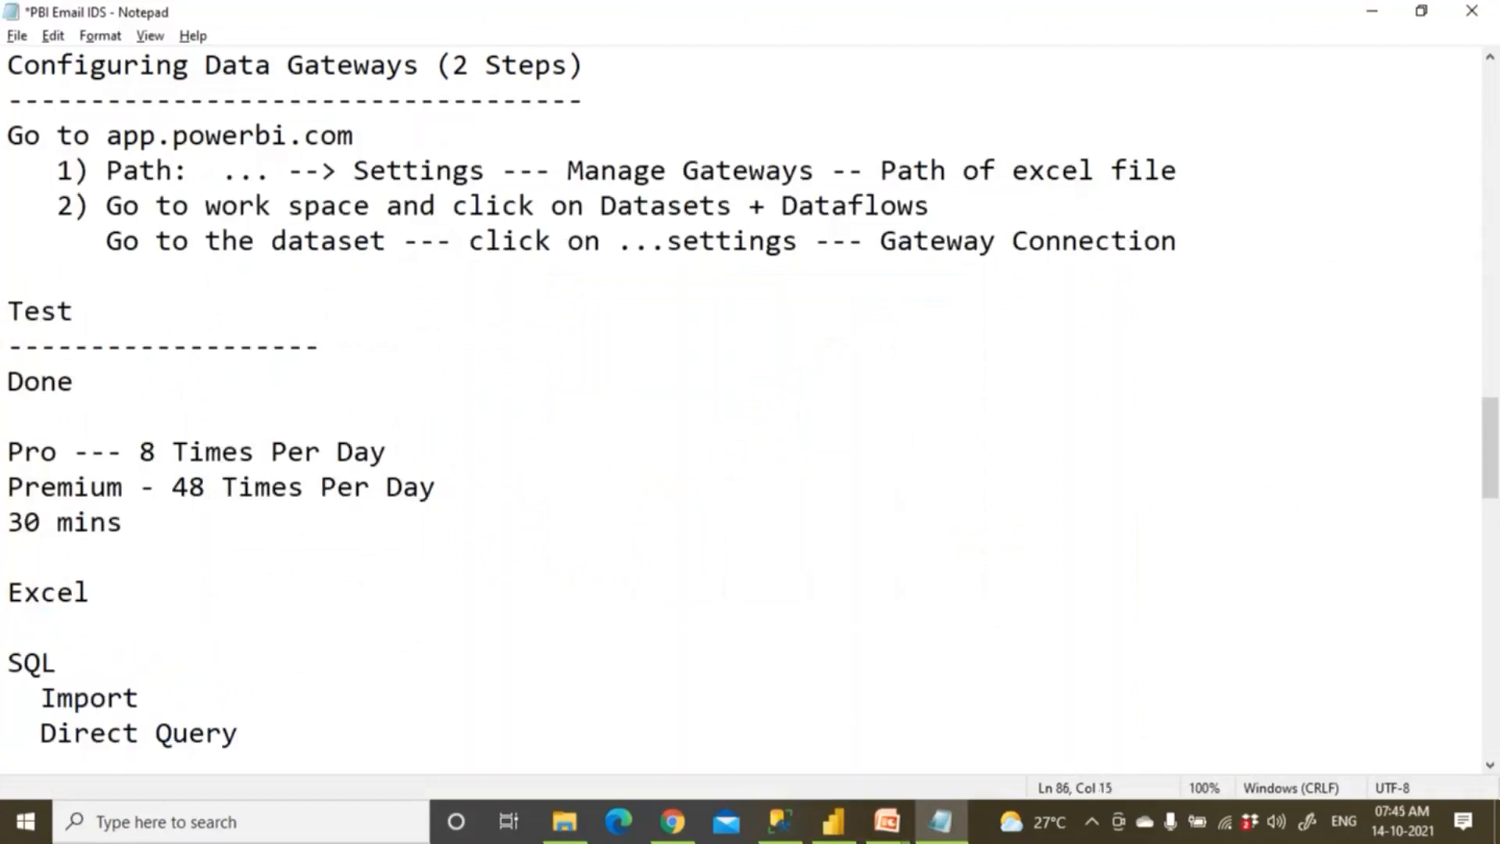
key(Return)
key(Return)
key(Return)
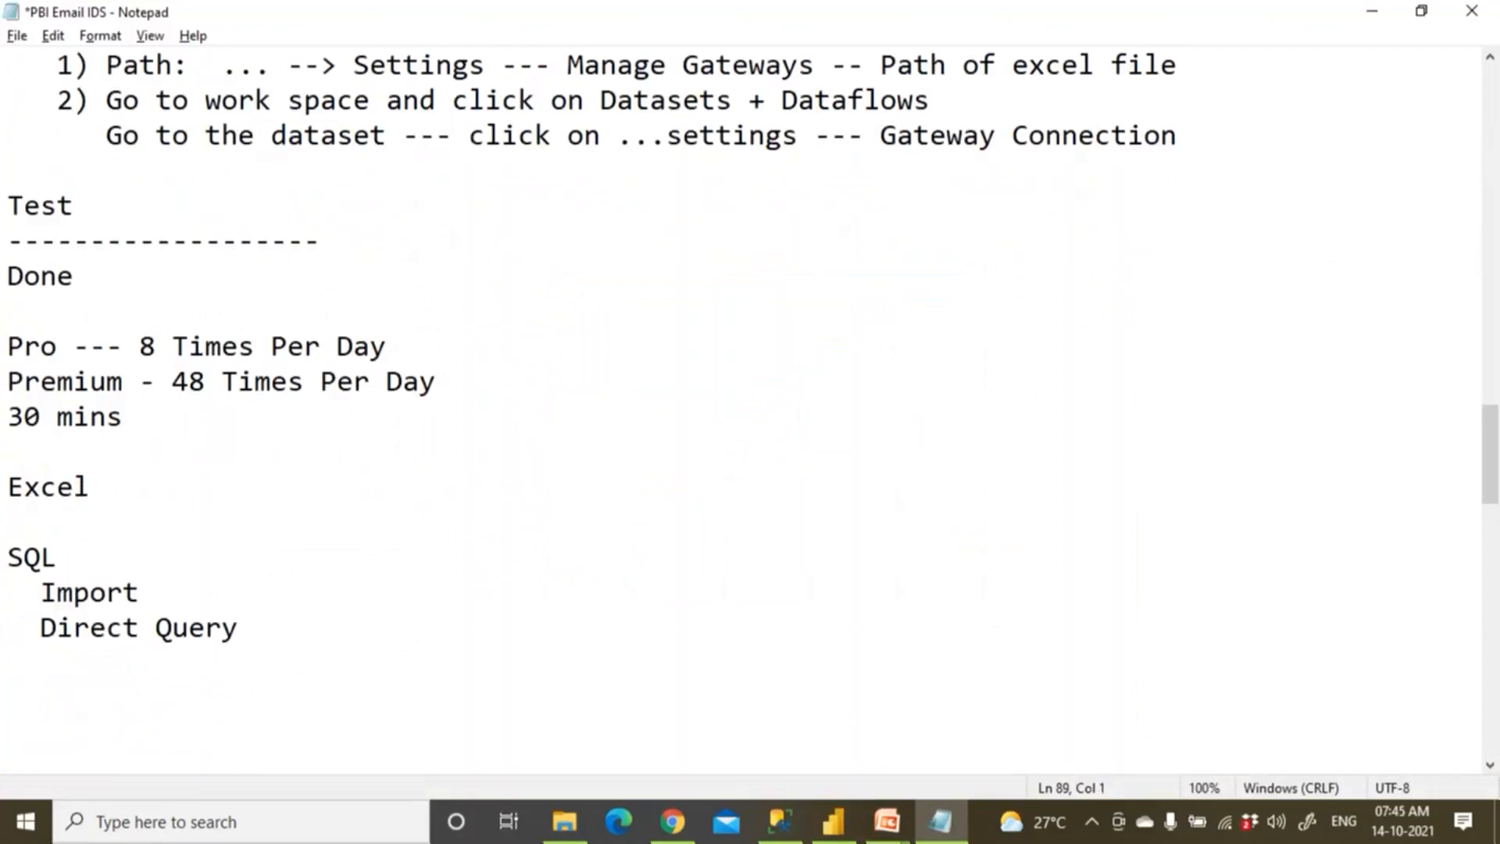
text(SQL)
key(Return)
text(Excel)
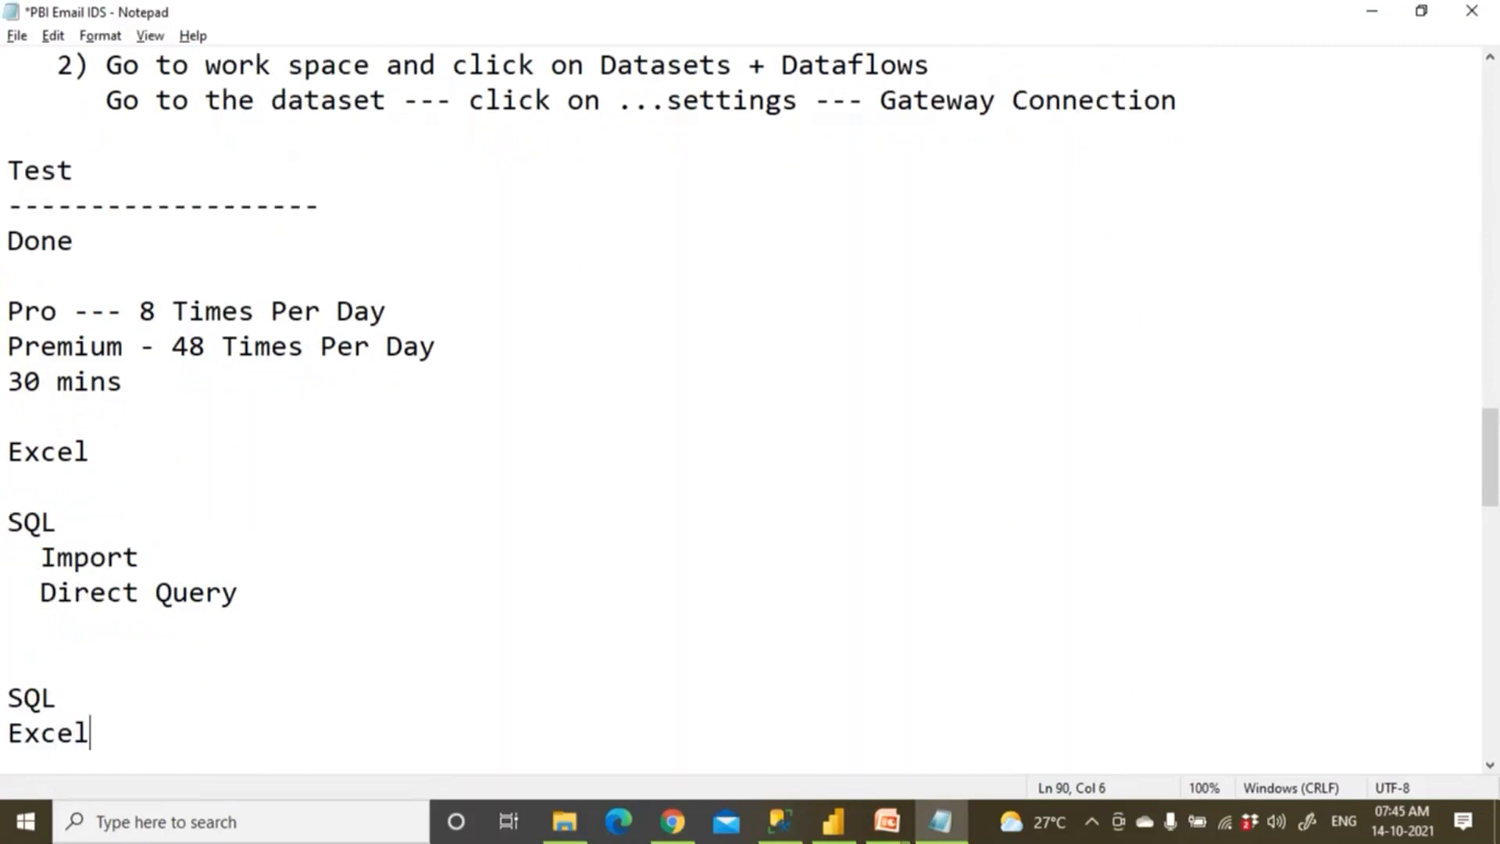
click(777, 836)
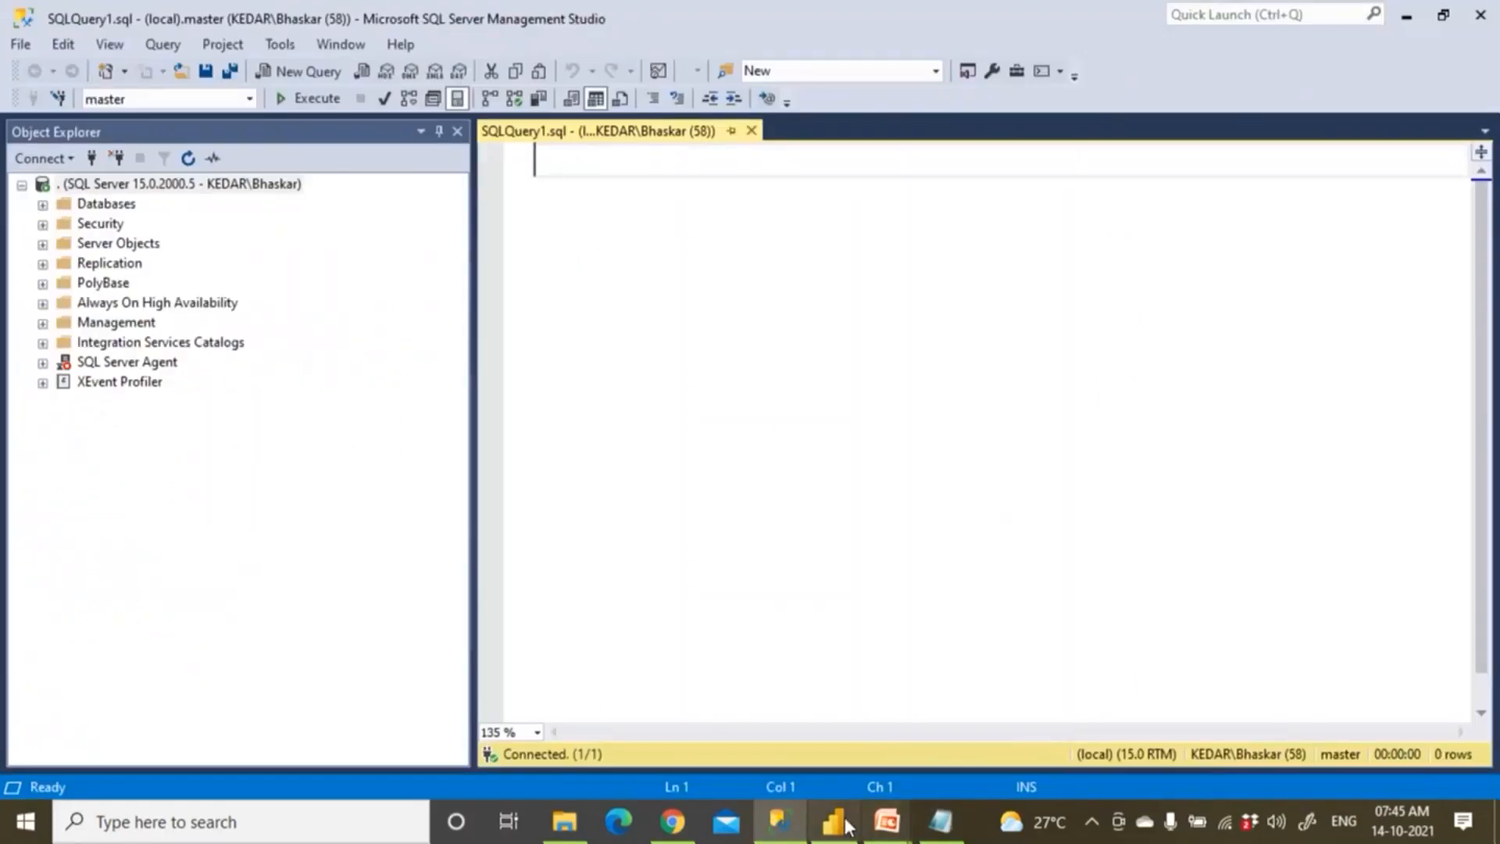
click(845, 826)
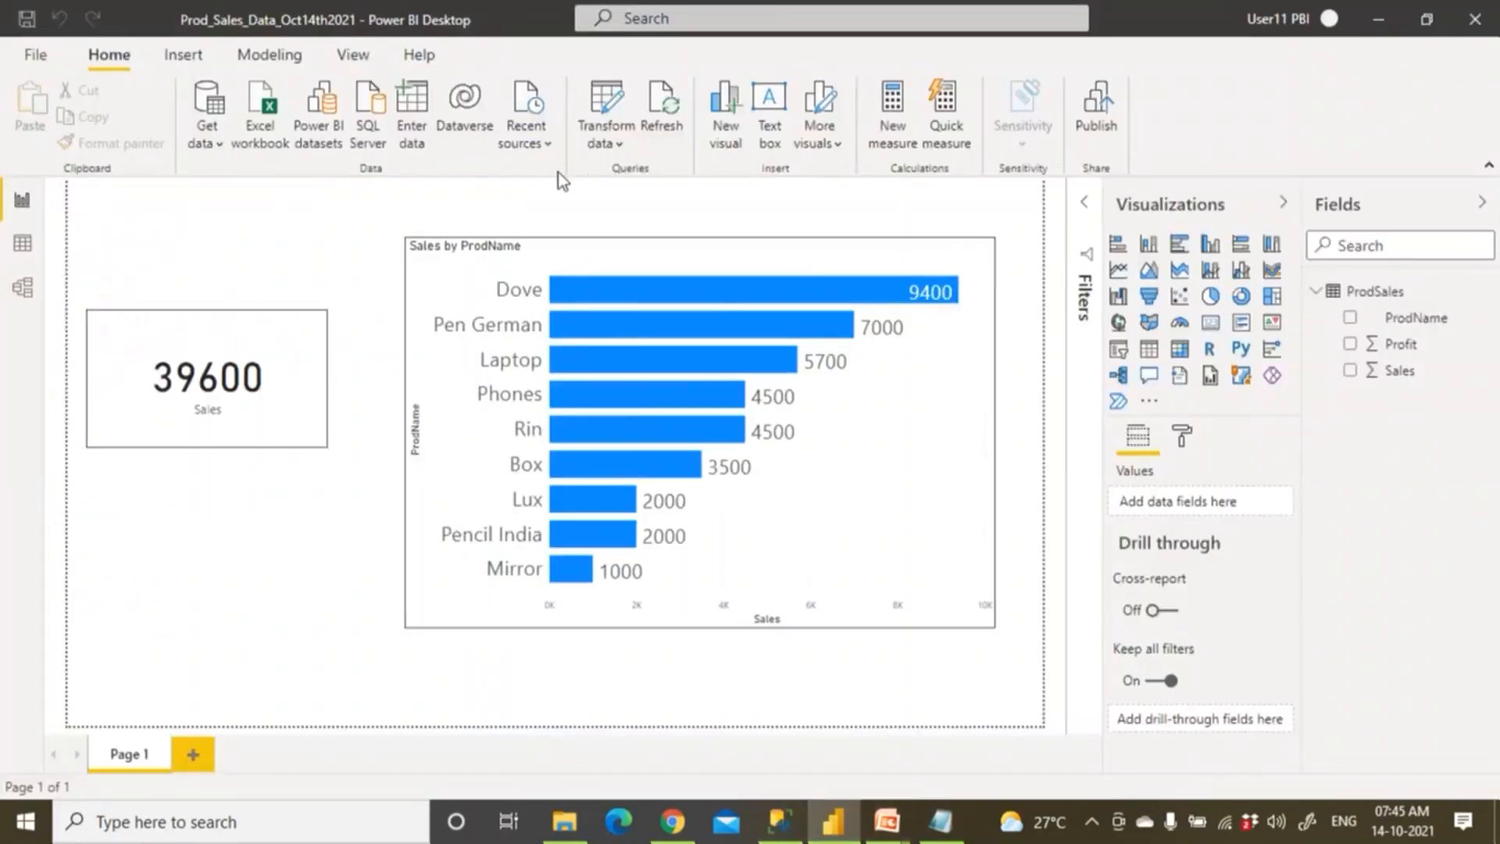
Connect to SQL Server on local server '.' with the iBank database.
click(216, 147)
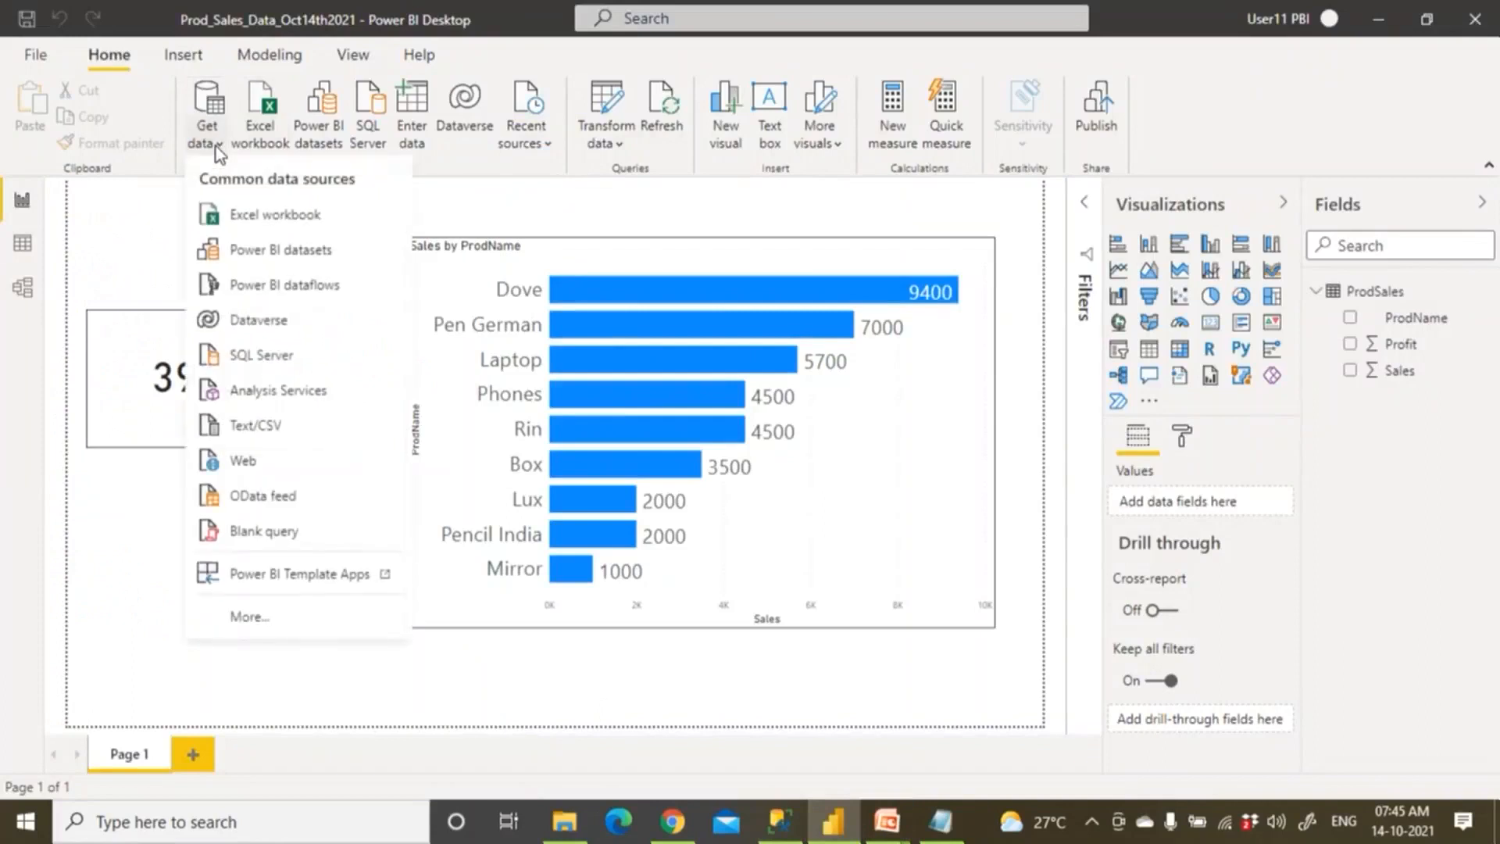
click(281, 350)
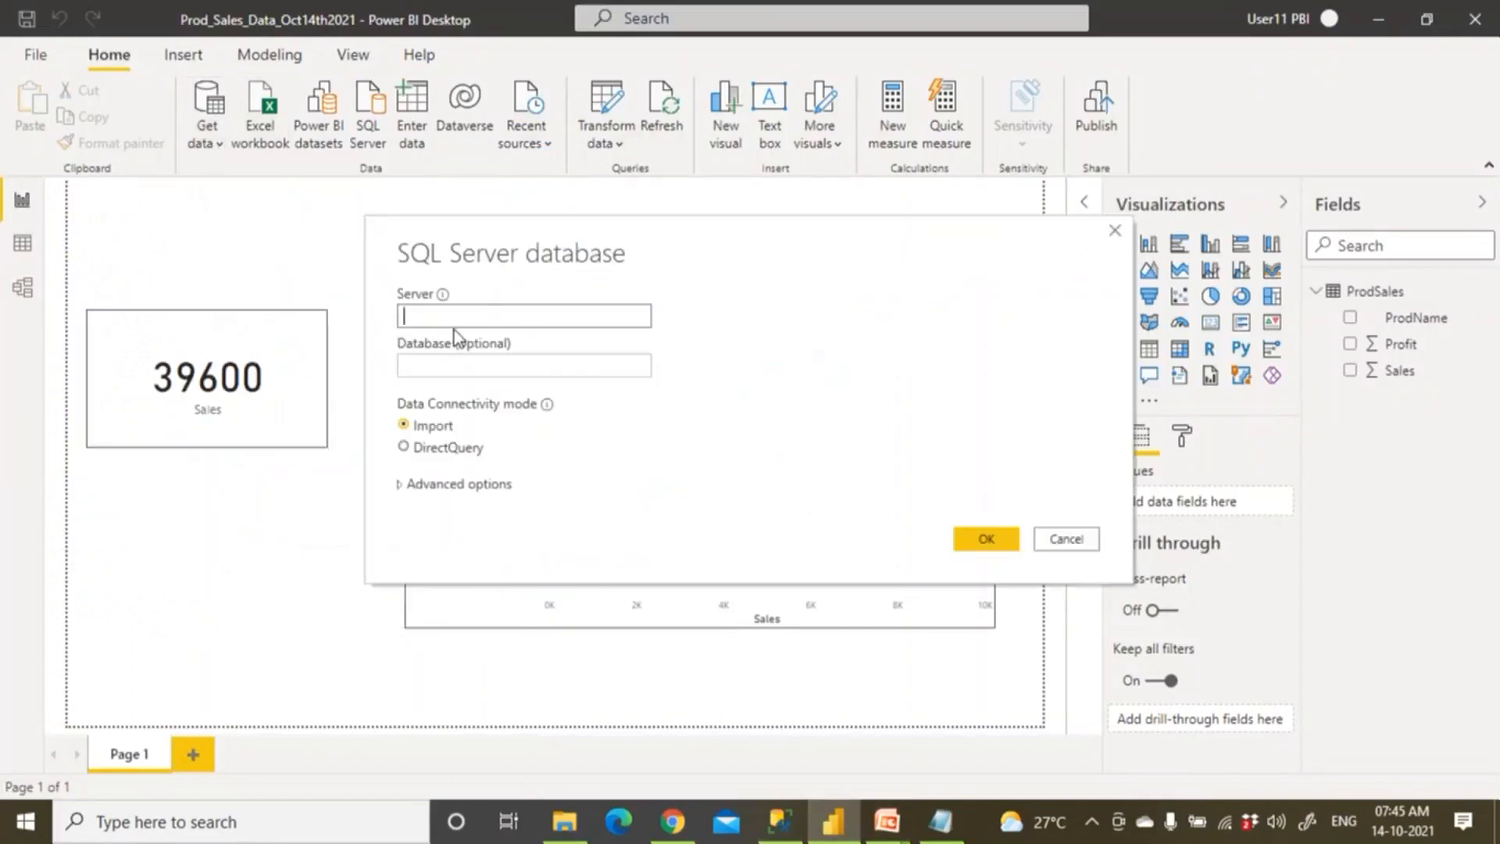
text(.)
click(453, 367)
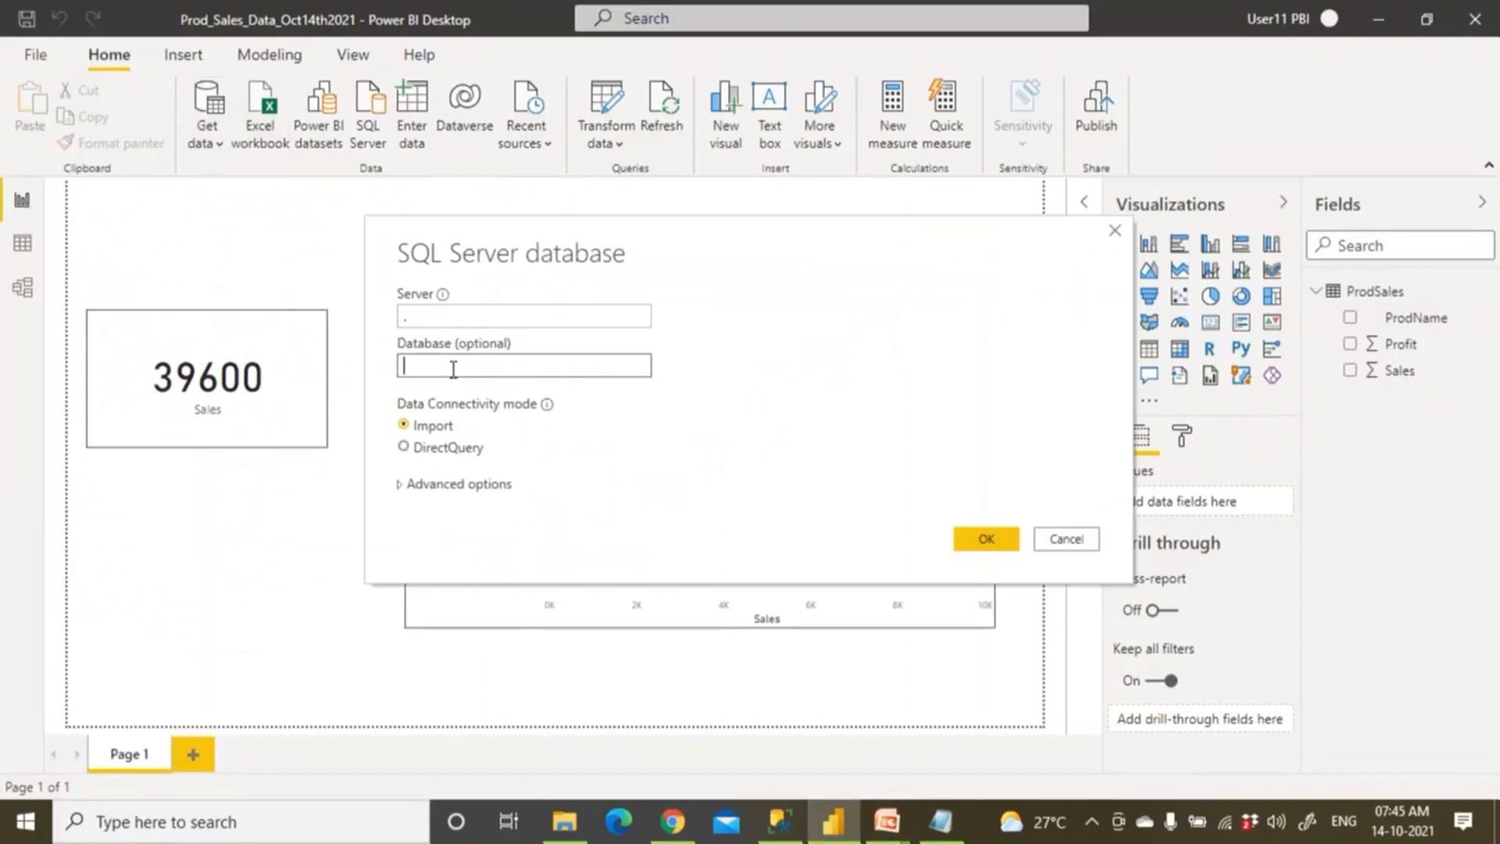
text(iBank)
click(973, 547)
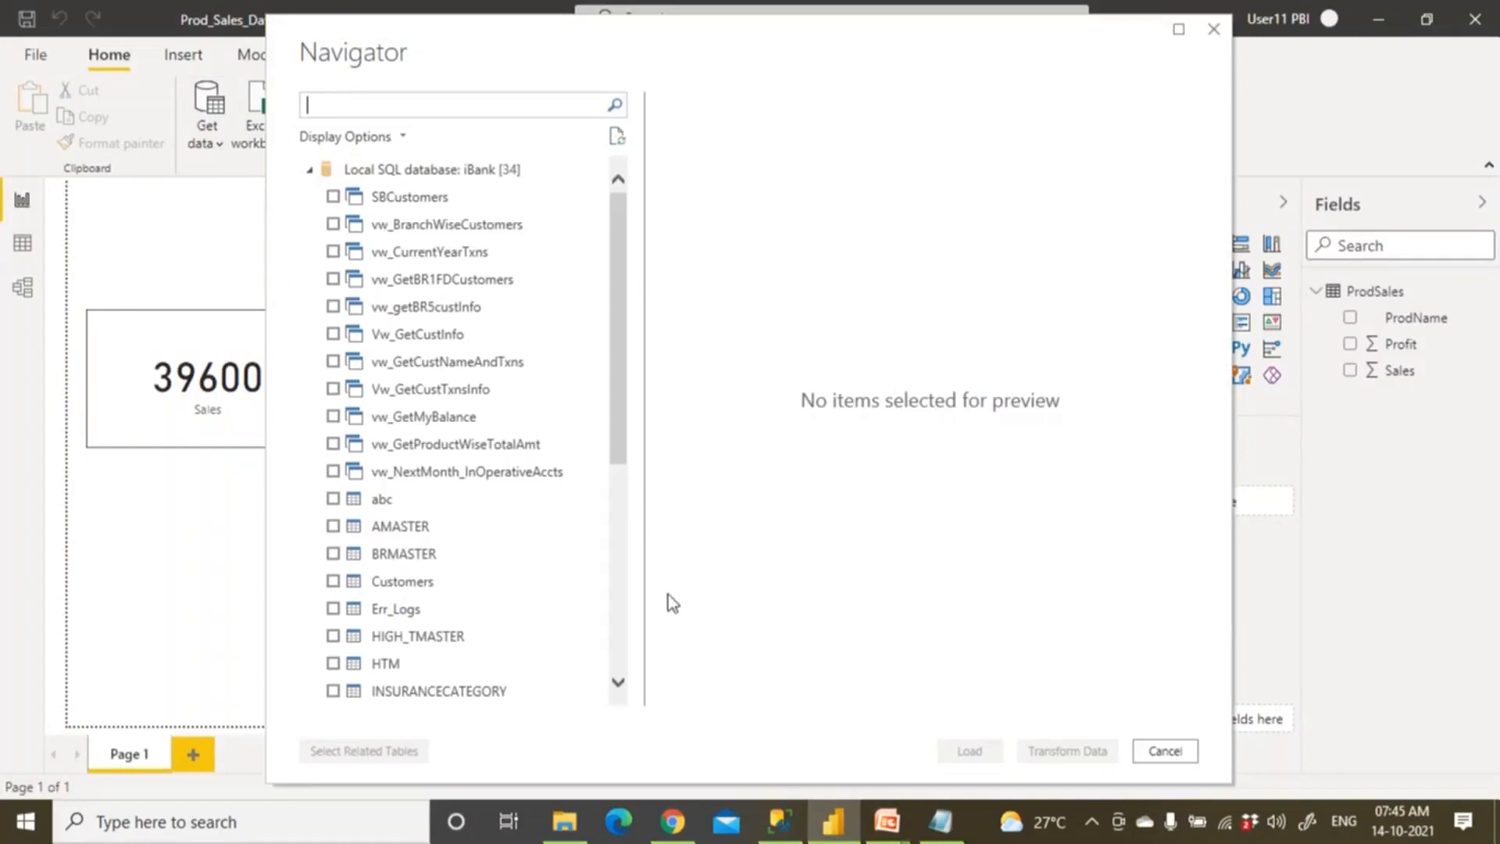
Load the AMASTER table into the report, then return to the Notepad notes.
click(333, 526)
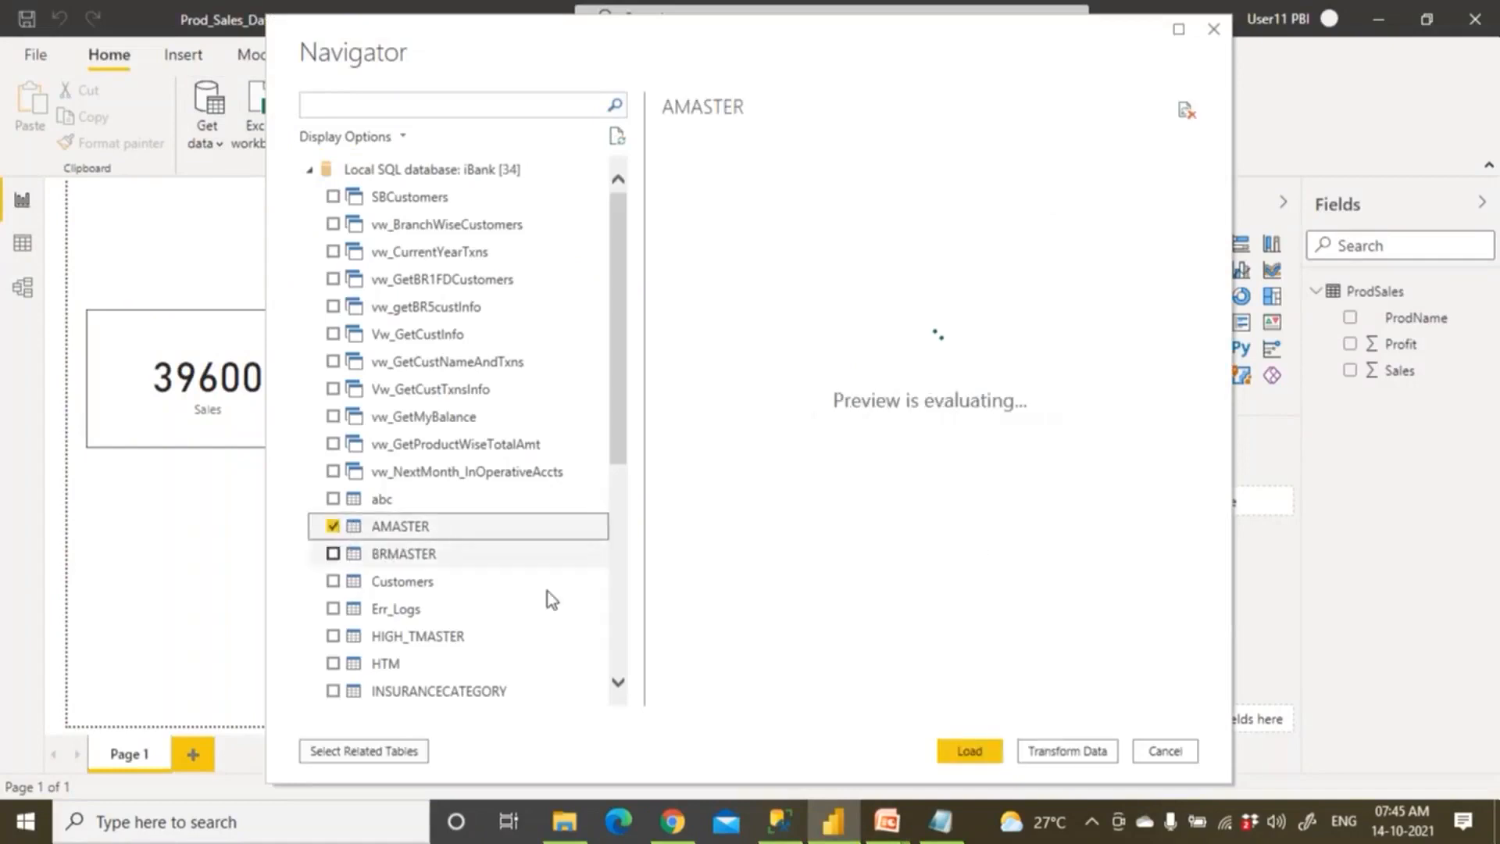
click(971, 750)
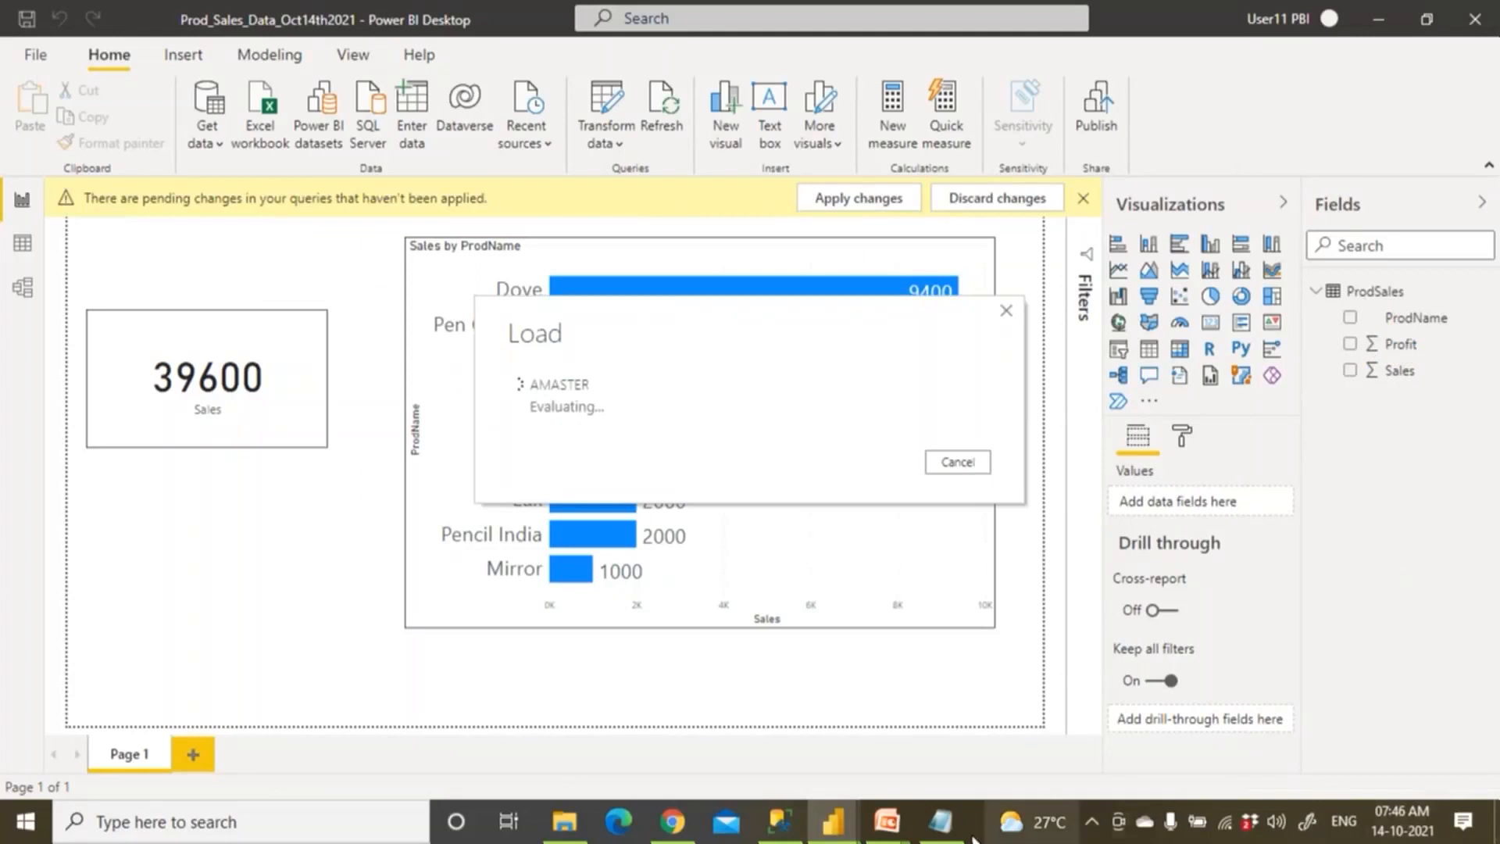
click(942, 822)
In the notes, select the lines from the first Excel through the last Excel.
click(325, 620)
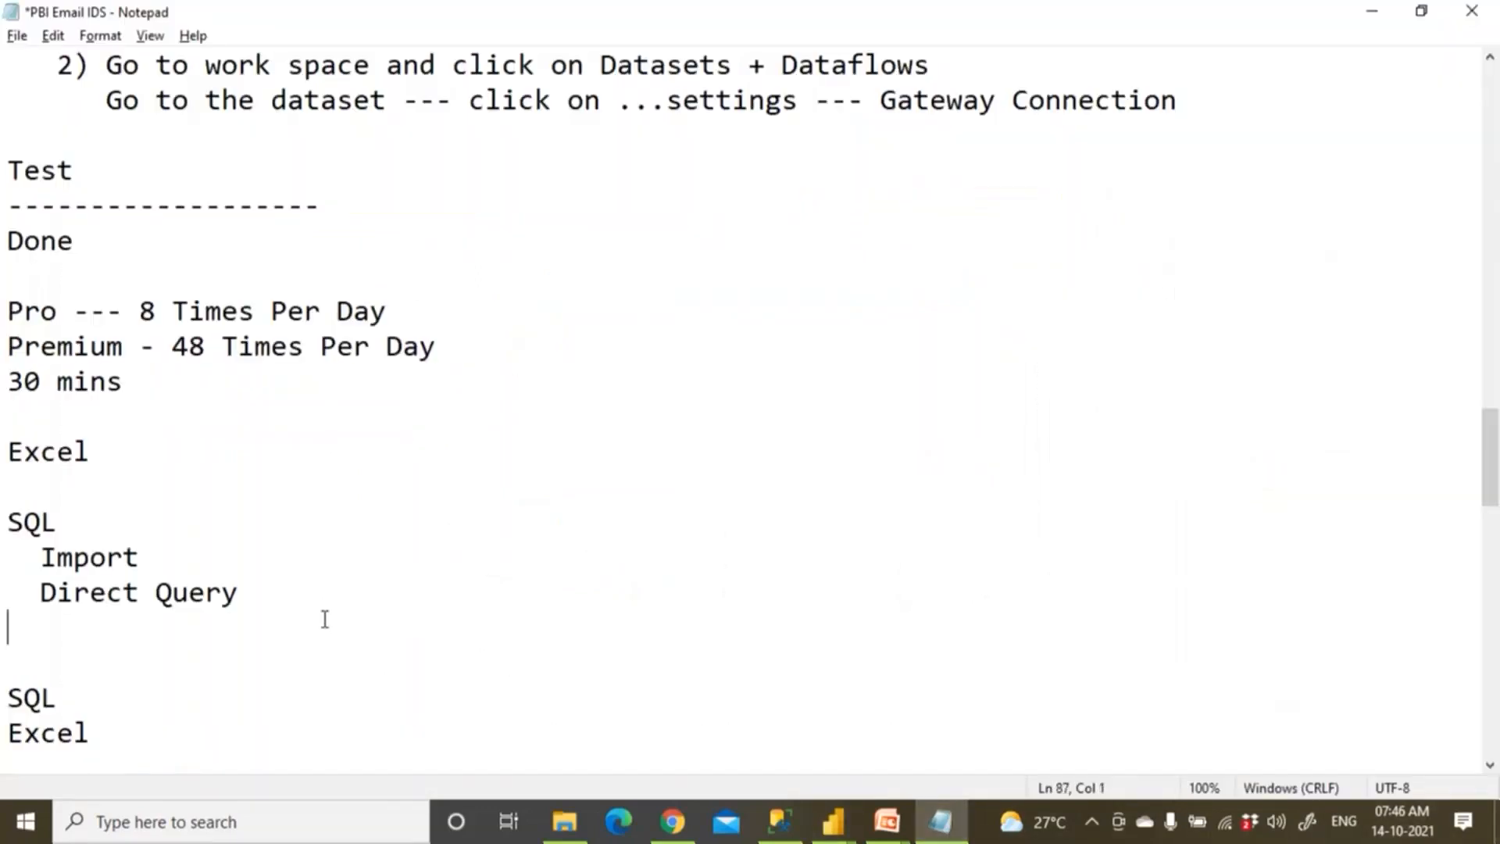
key(Left)
key(shift+Left)
key(shift+Left)
key(shift+Left)
key(shift+Left)
key(shift+Left)
key(shift+Left)
key(shift+Left)
key(shift+Up)
key(shift+Up)
key(shift+Up)
key(shift+Up)
key(shift+Home)
click(91, 733)
key(shift+Up)
key(shift+Up)
key(shift+Up)
key(shift+Up)
key(shift+Up)
key(shift+Up)
key(shift+Up)
key(shift+Up)
key(shift+Home)
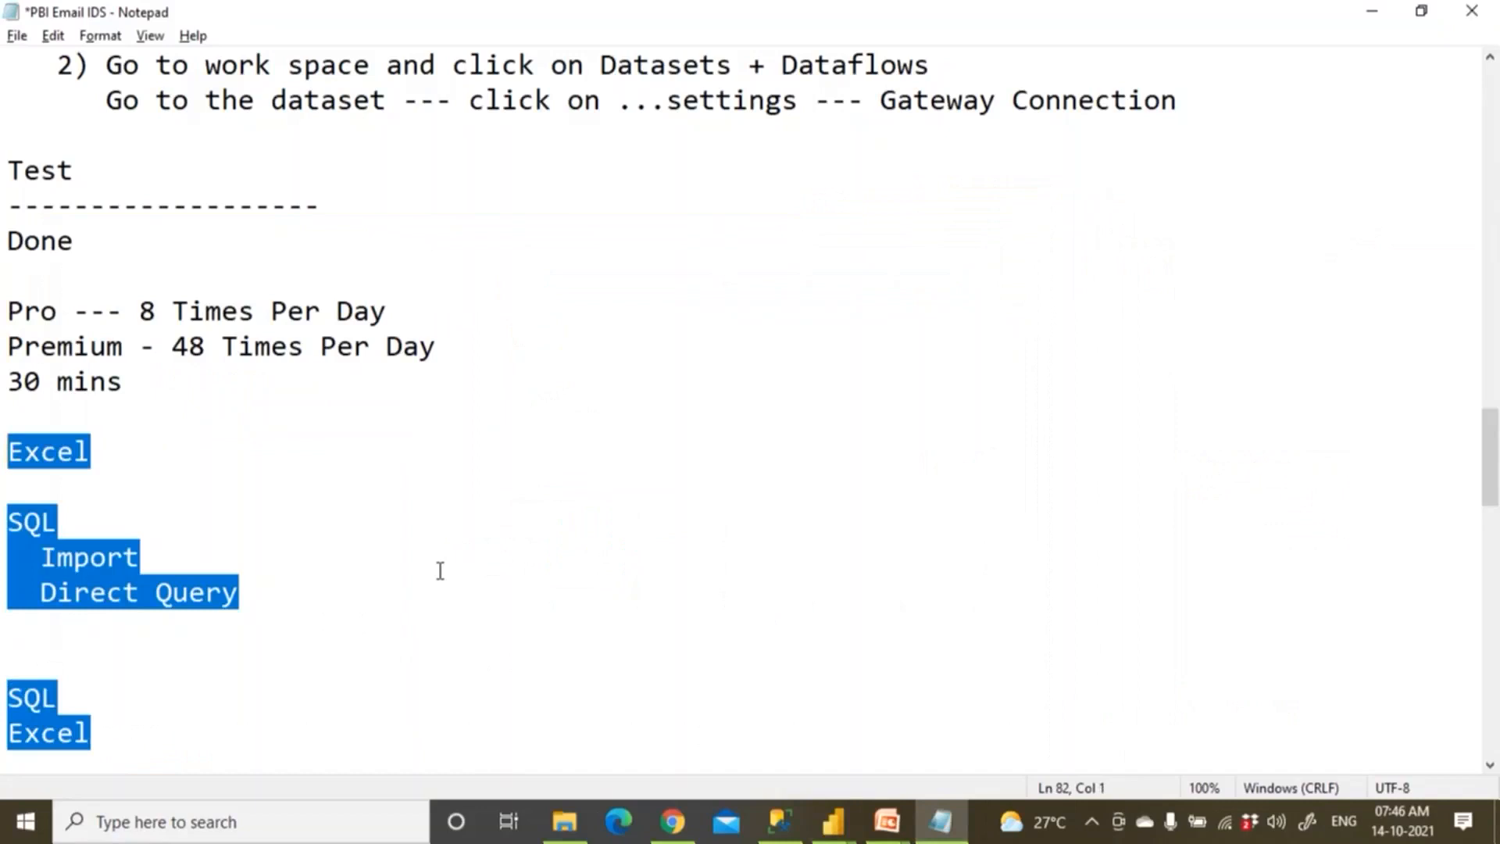
Highlight the Import option line, then the SQL and Excel lines.
click(395, 564)
click(69, 533)
drag(30, 563, 170, 549)
drag(29, 596, 191, 596)
click(51, 668)
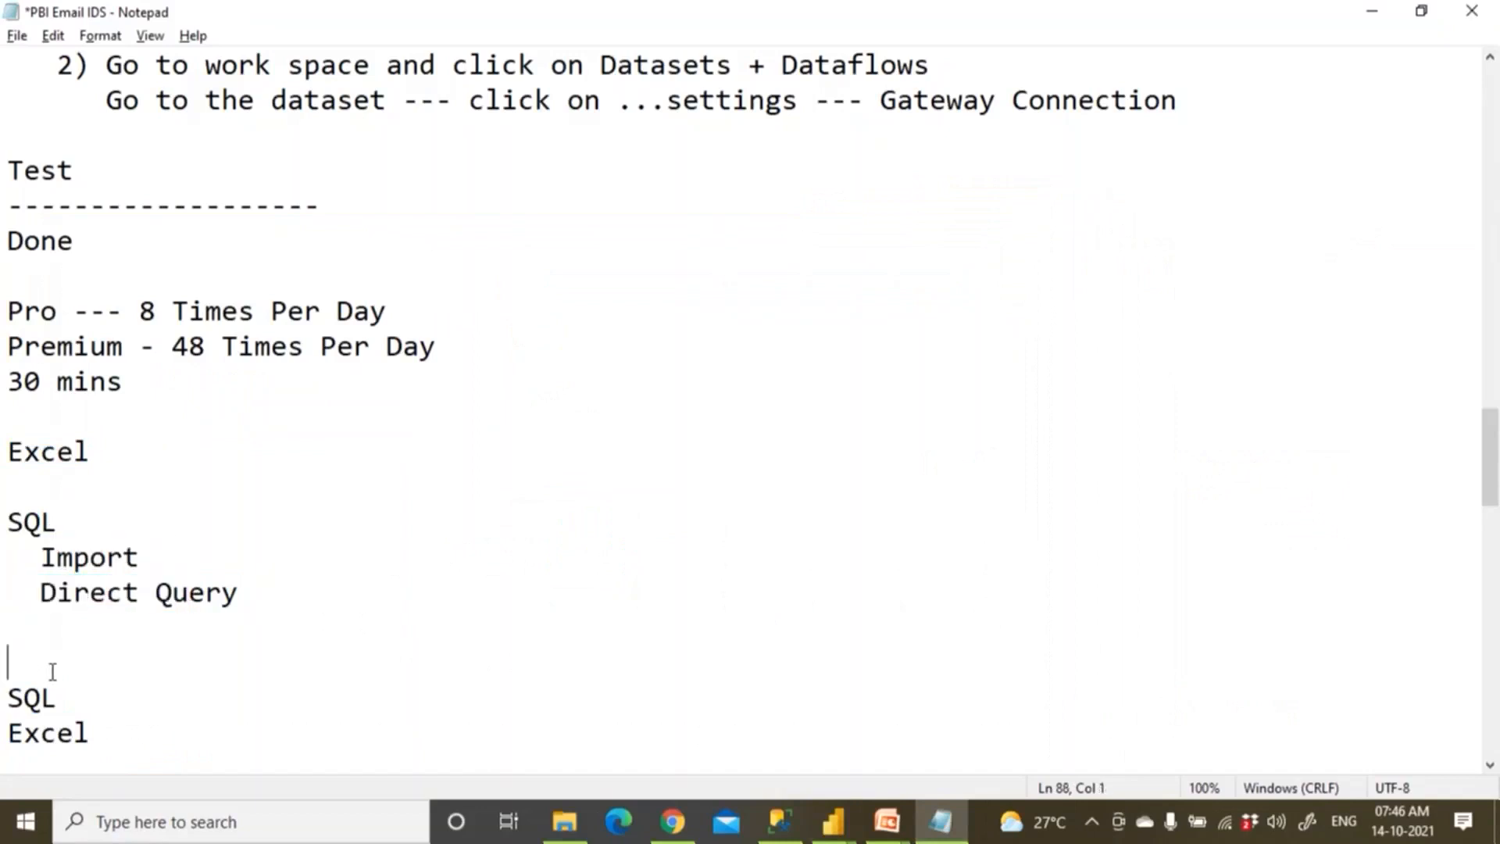
drag(61, 698, 6, 697)
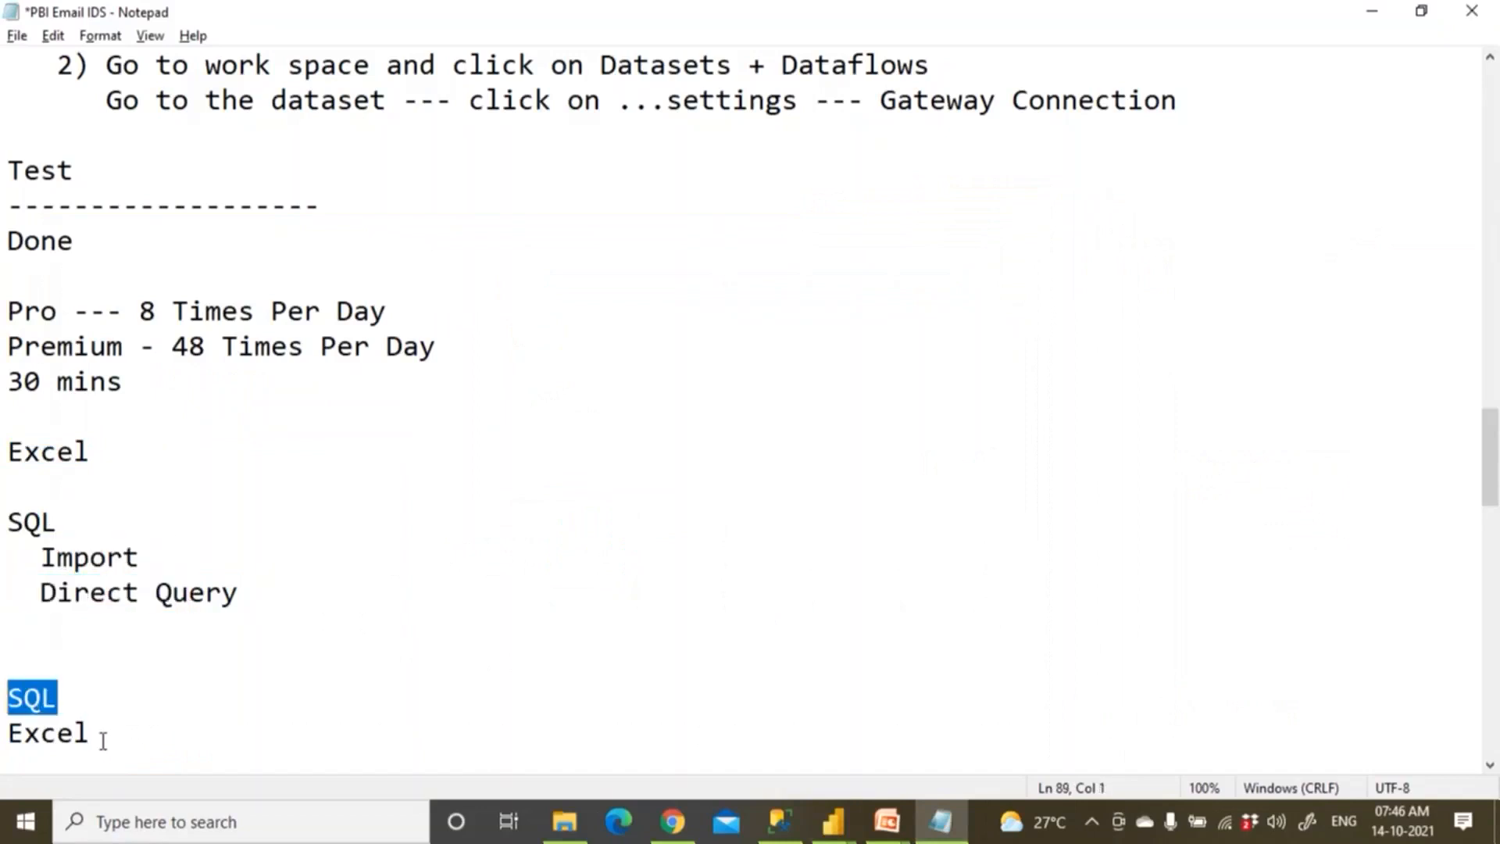
drag(103, 740, 10, 701)
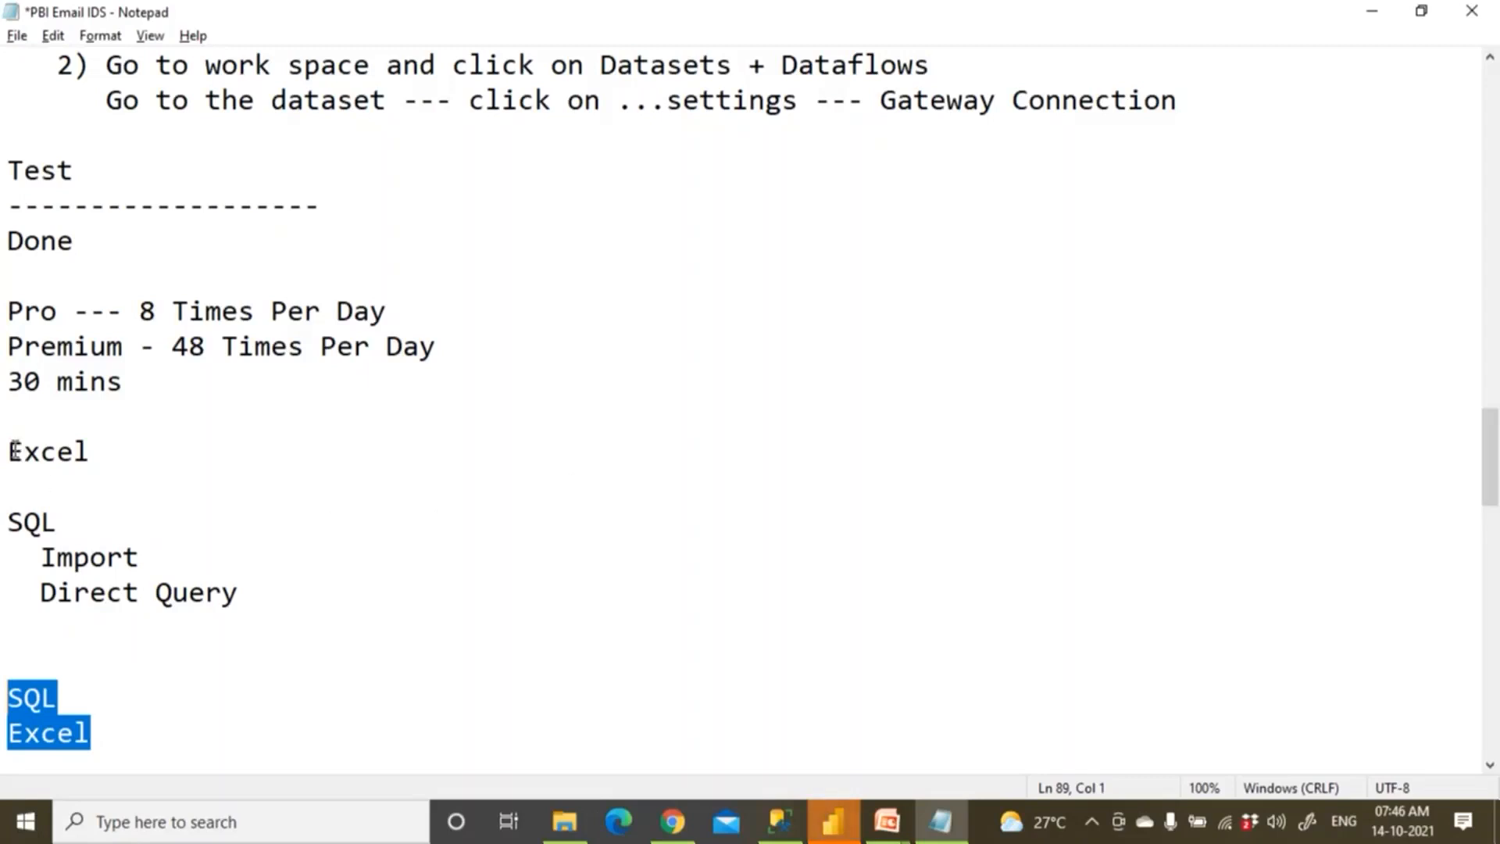
Highlight the first Excel entry and the SQL lines through the second Excel.
key(ctrl+a)
click(194, 462)
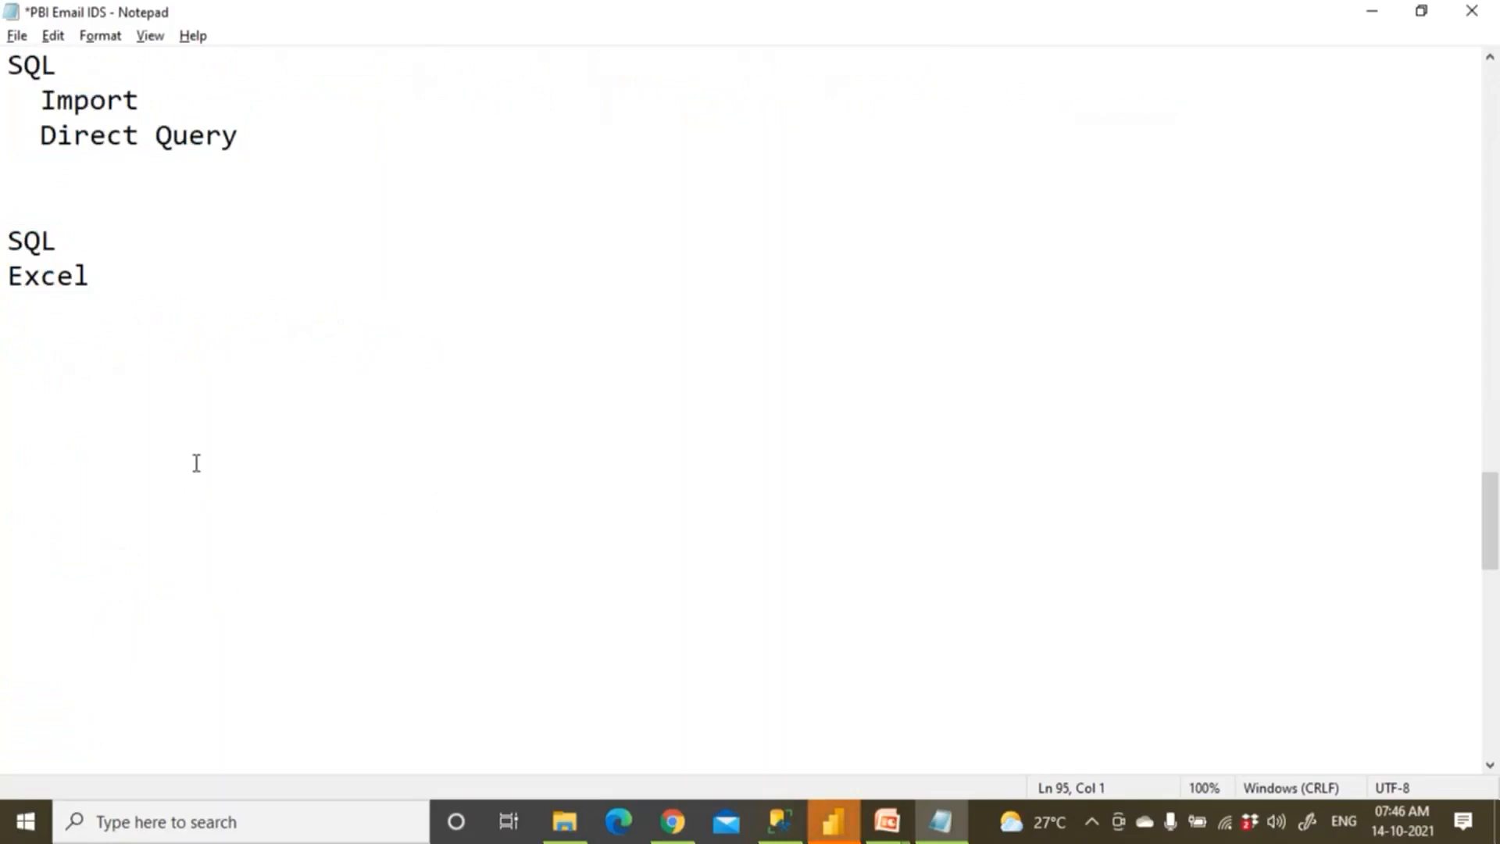
scroll(164, 438, up, 2)
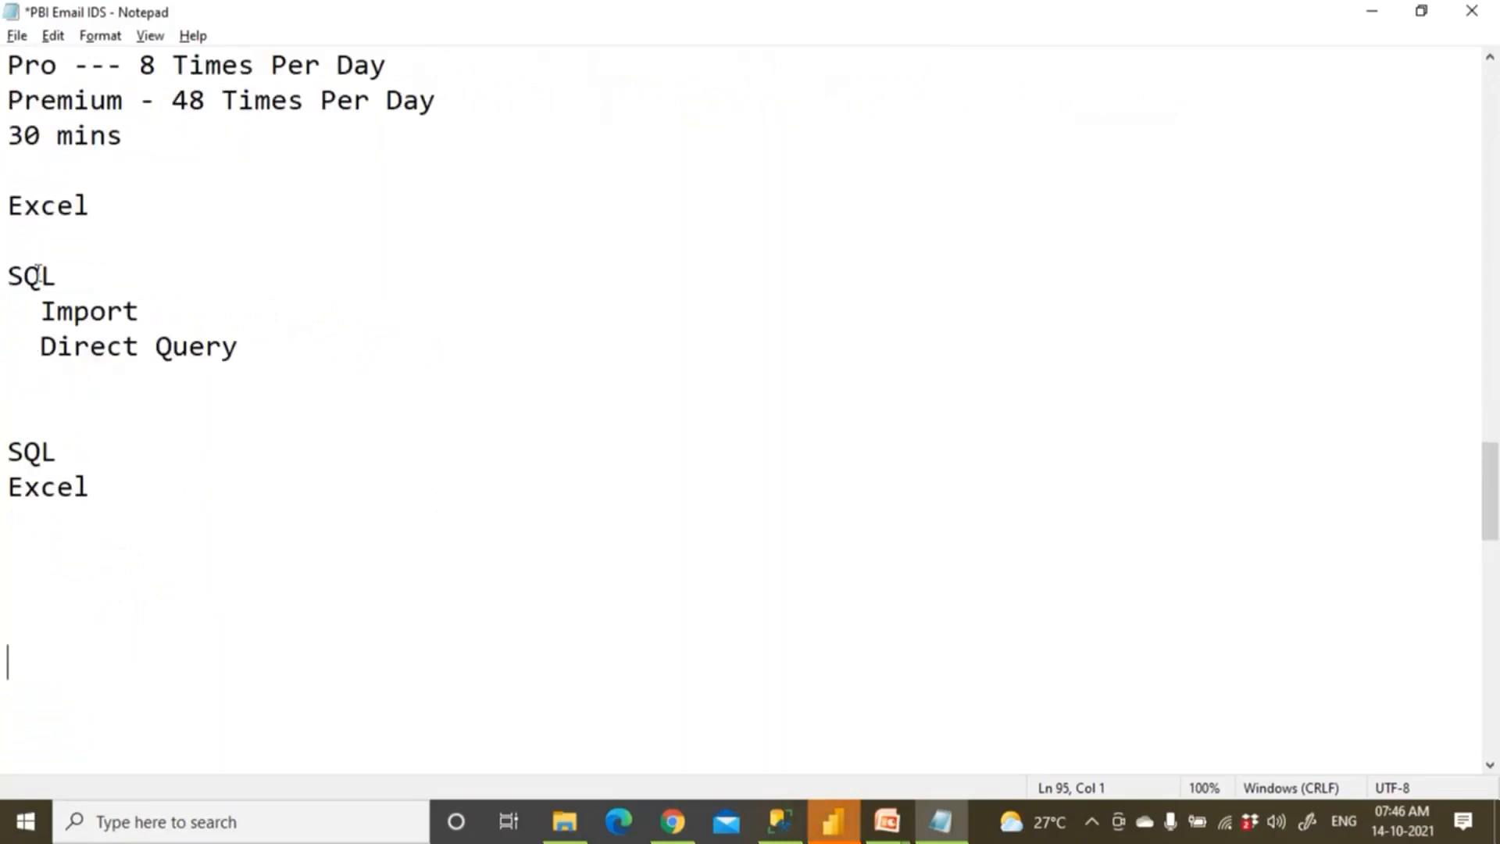
drag(8, 205, 86, 519)
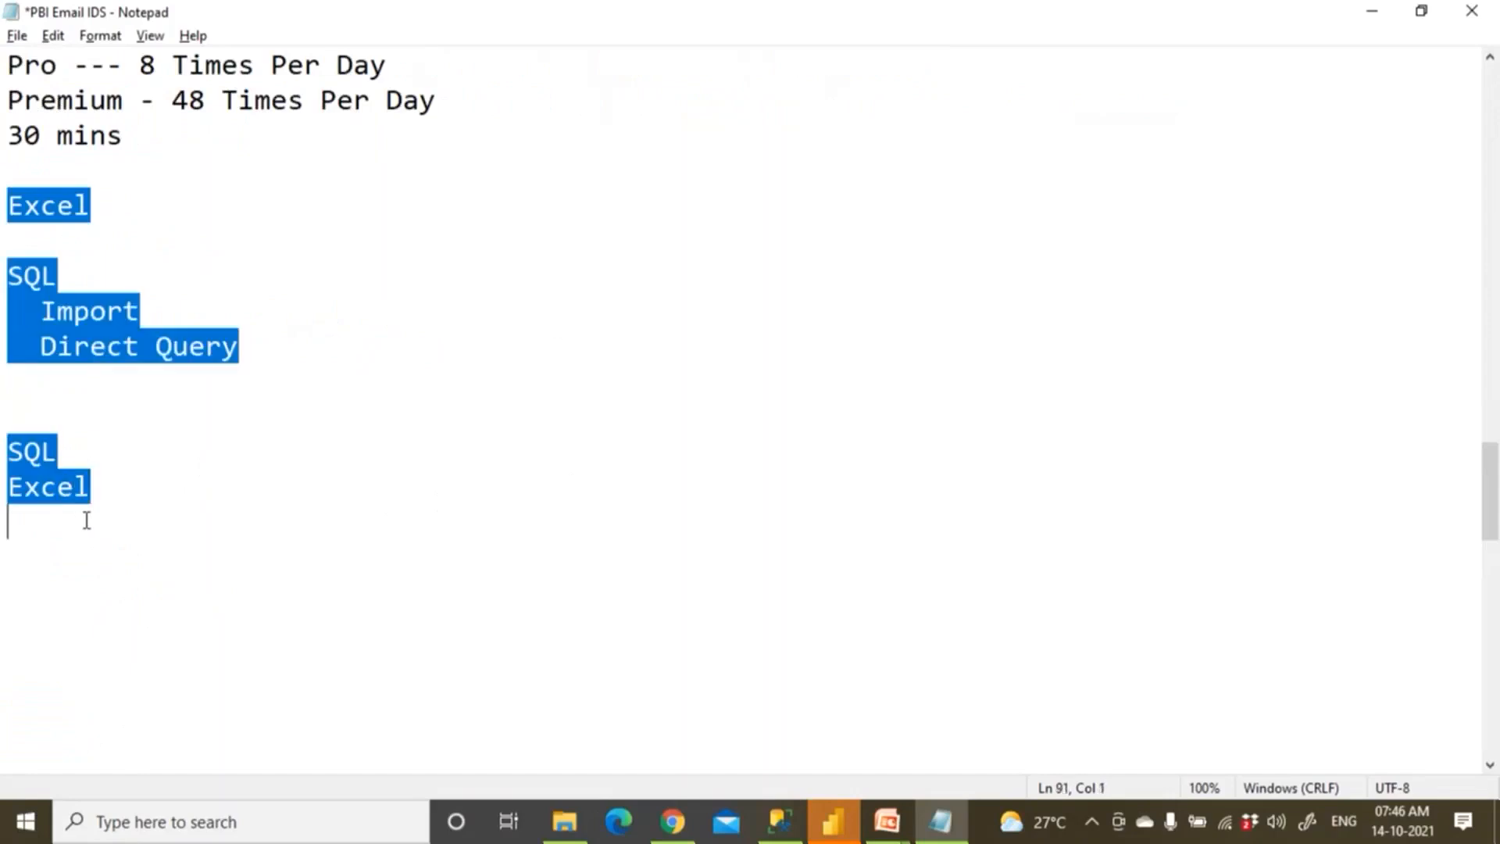
click(610, 551)
drag(10, 205, 145, 204)
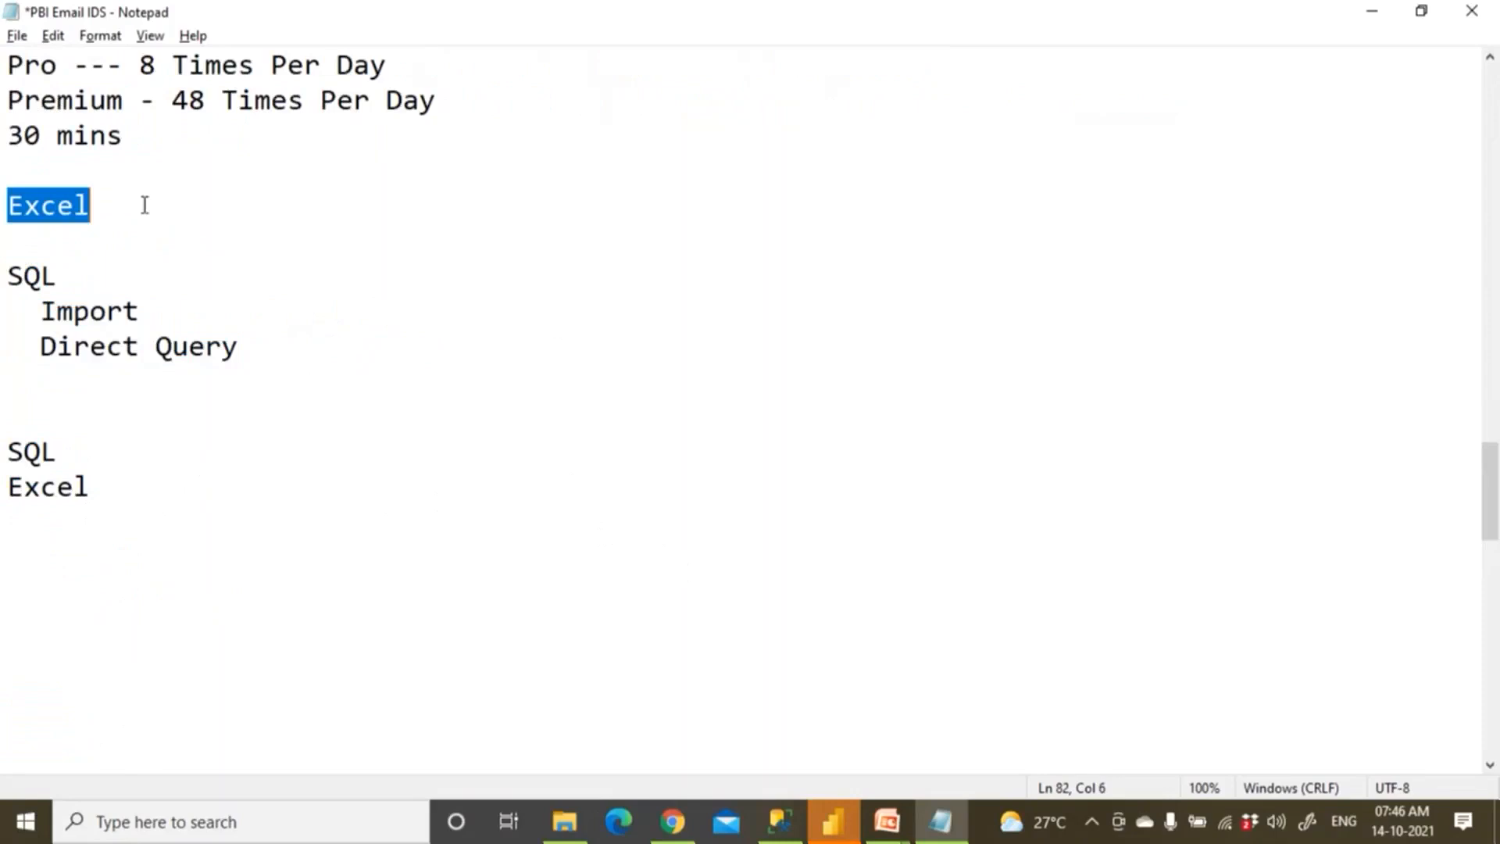
drag(8, 277, 191, 559)
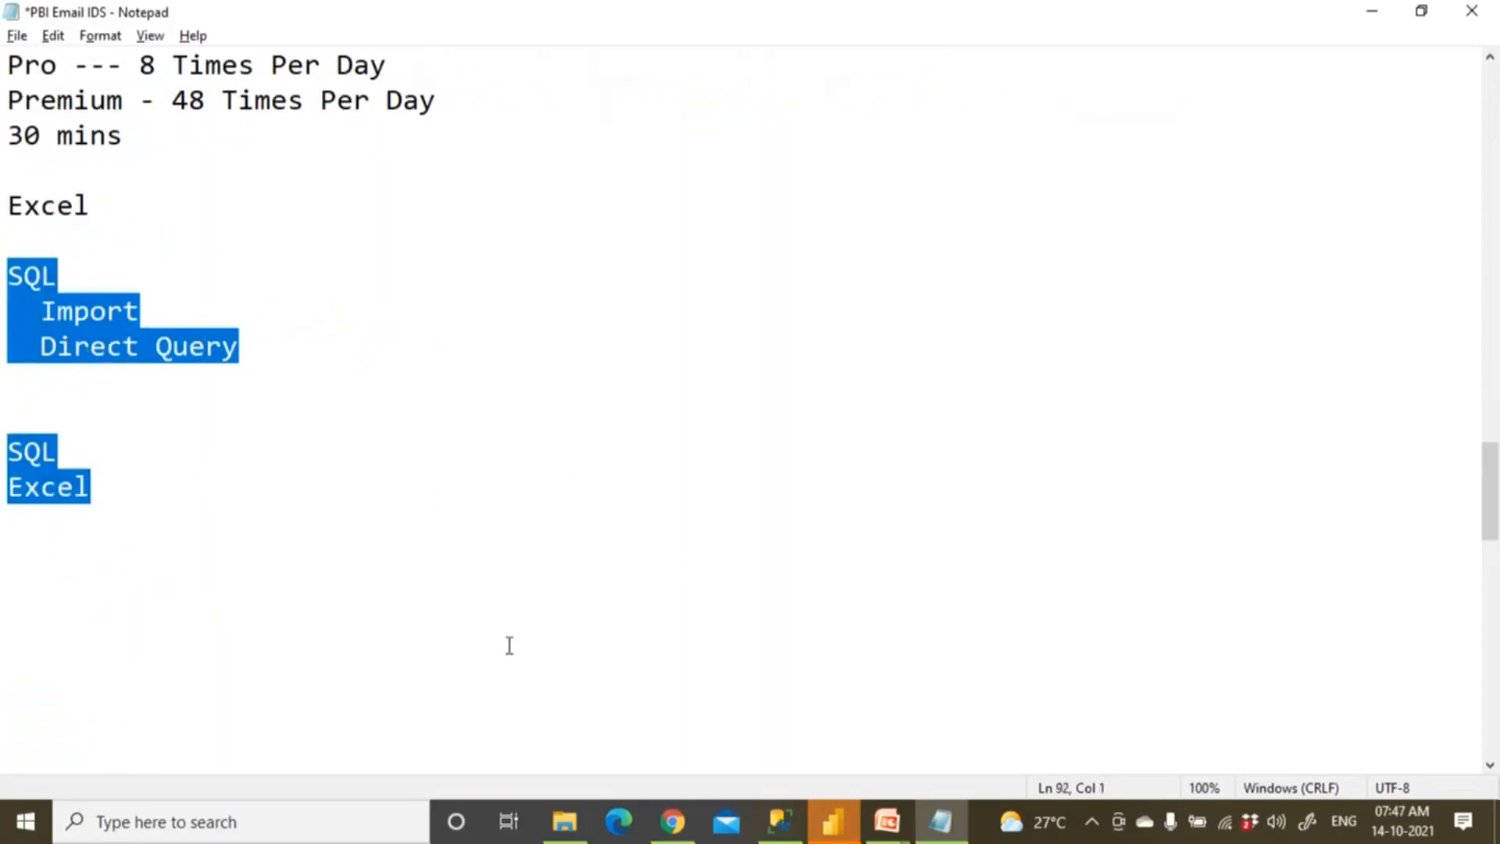
Bring the Power BI report forward, then show the Gateways slide show full screen.
click(671, 820)
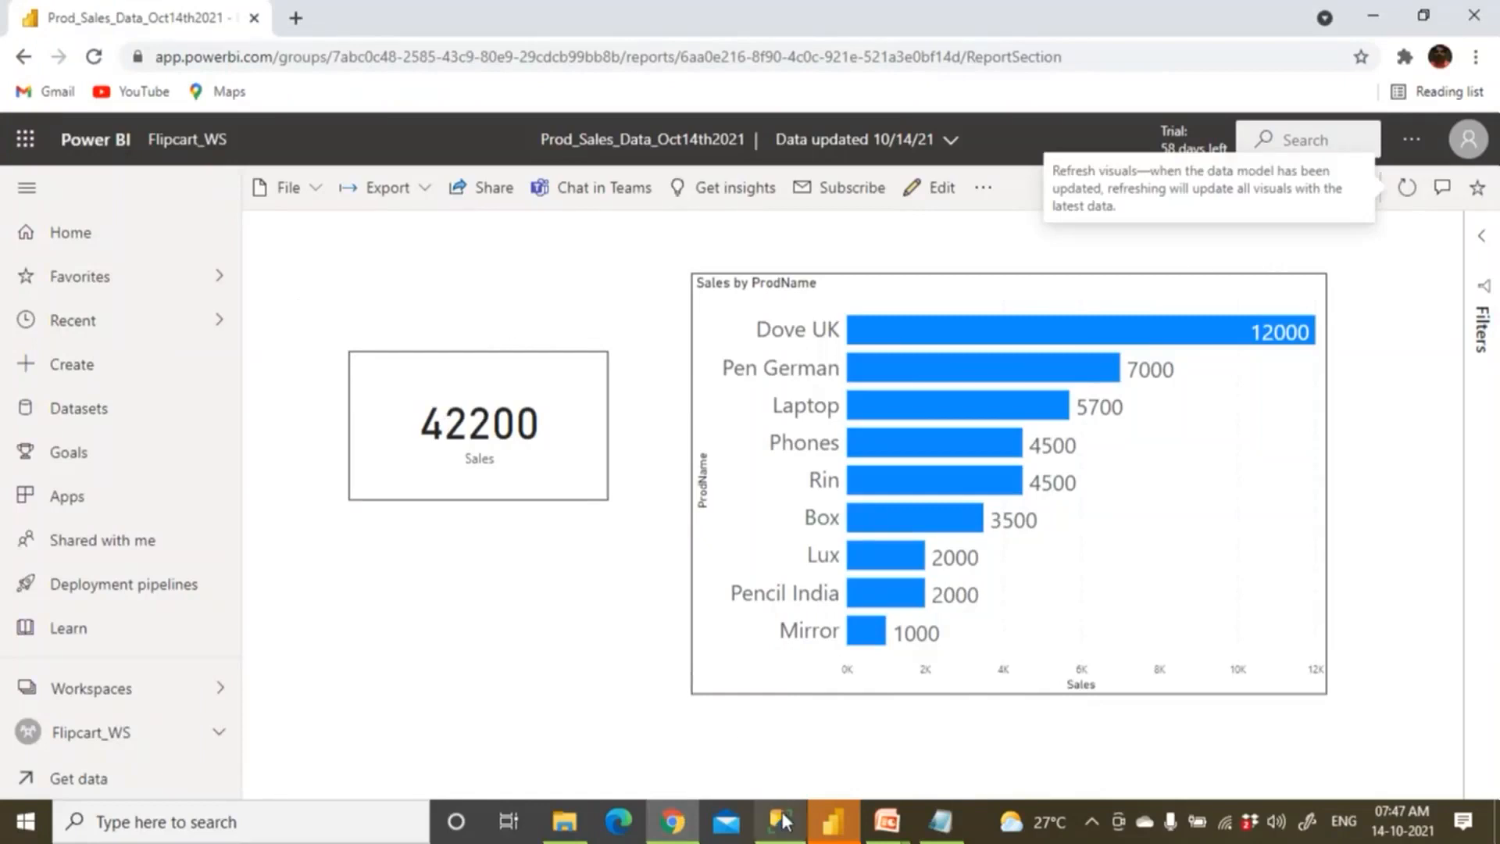
mouse_move(887, 820)
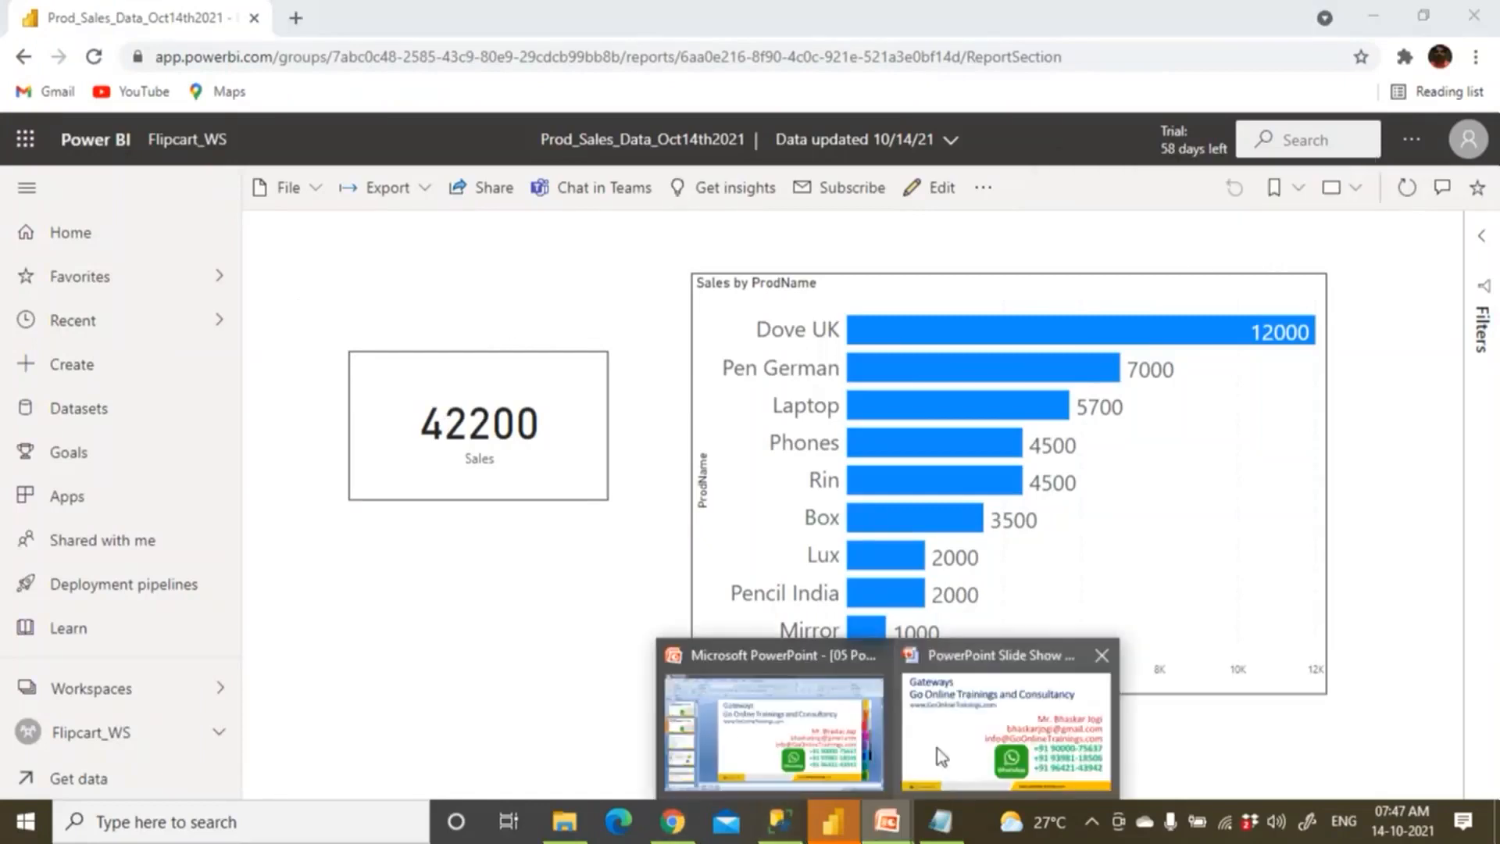
click(940, 756)
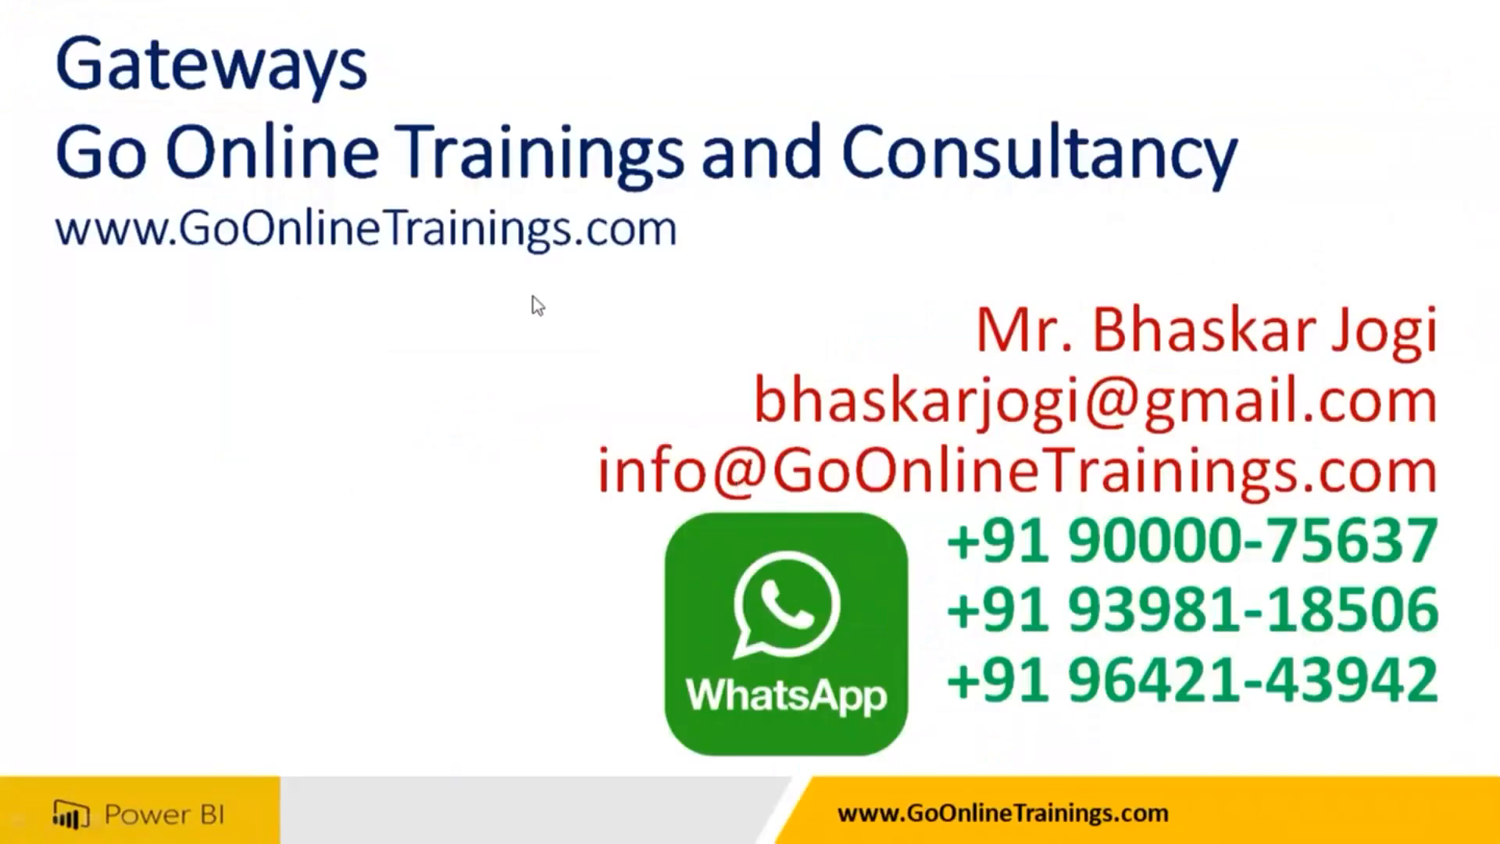